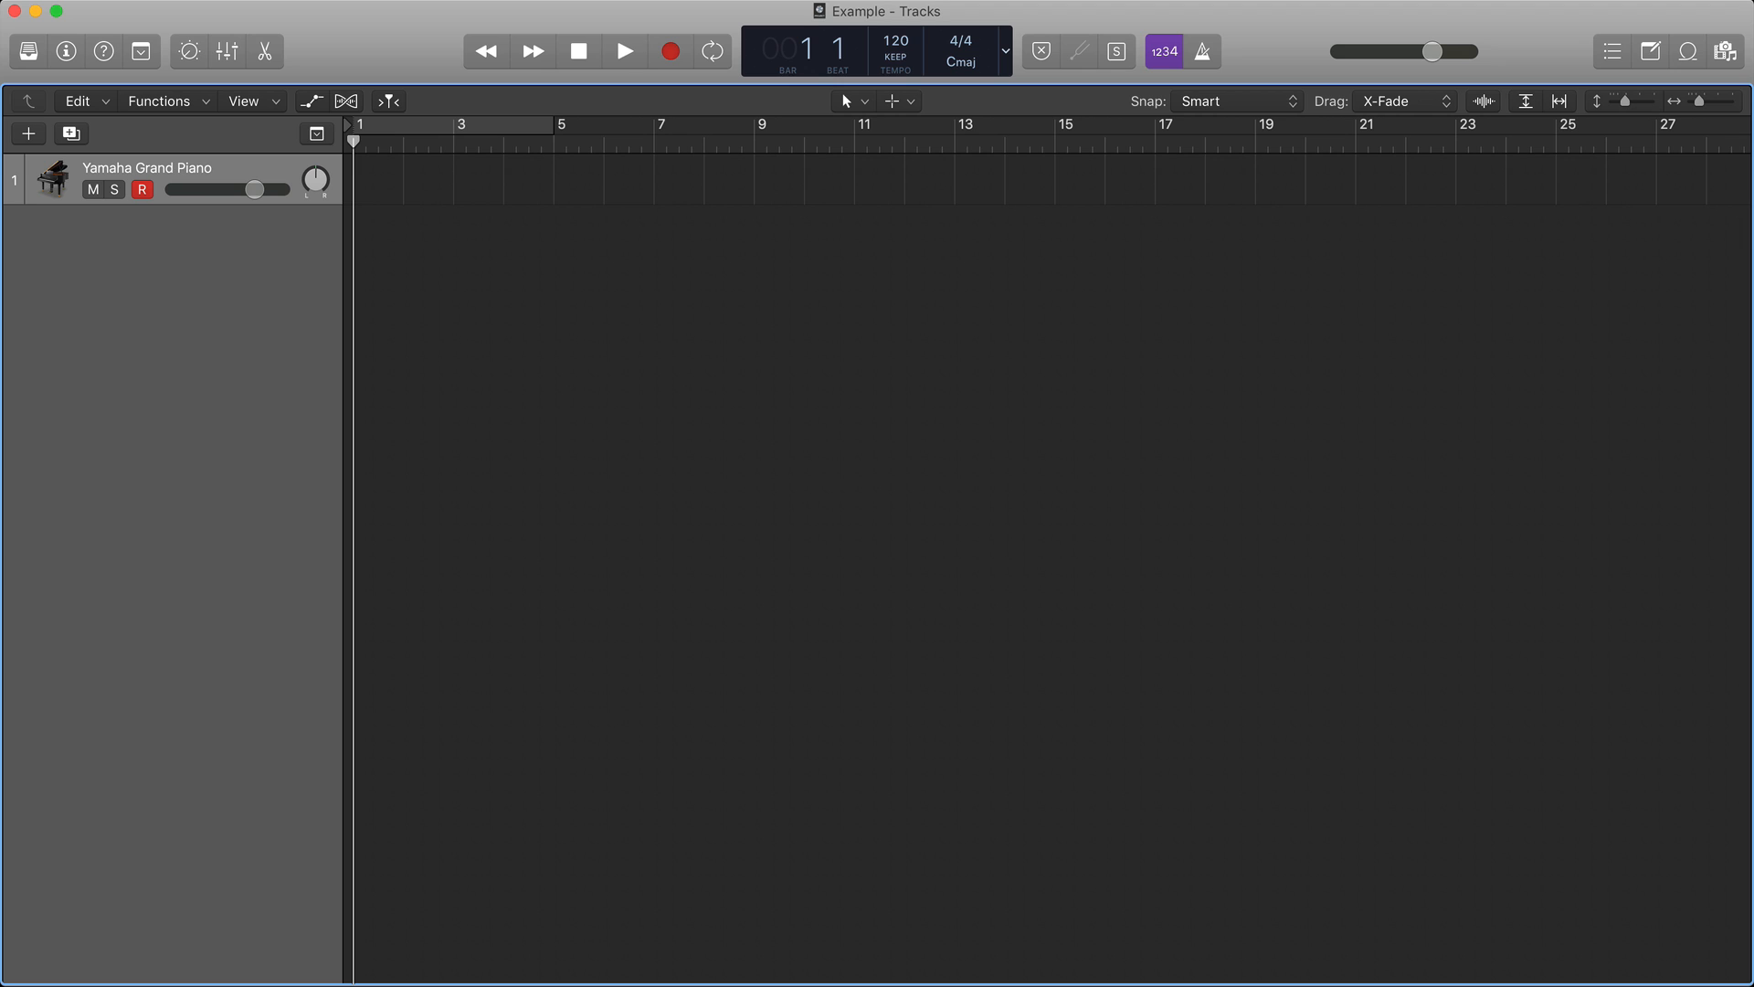
Show the project notes, and open the Piano Roll editor enlarged to fill most of the window's height.
{"action": "key", "text": "alt+super+p"}
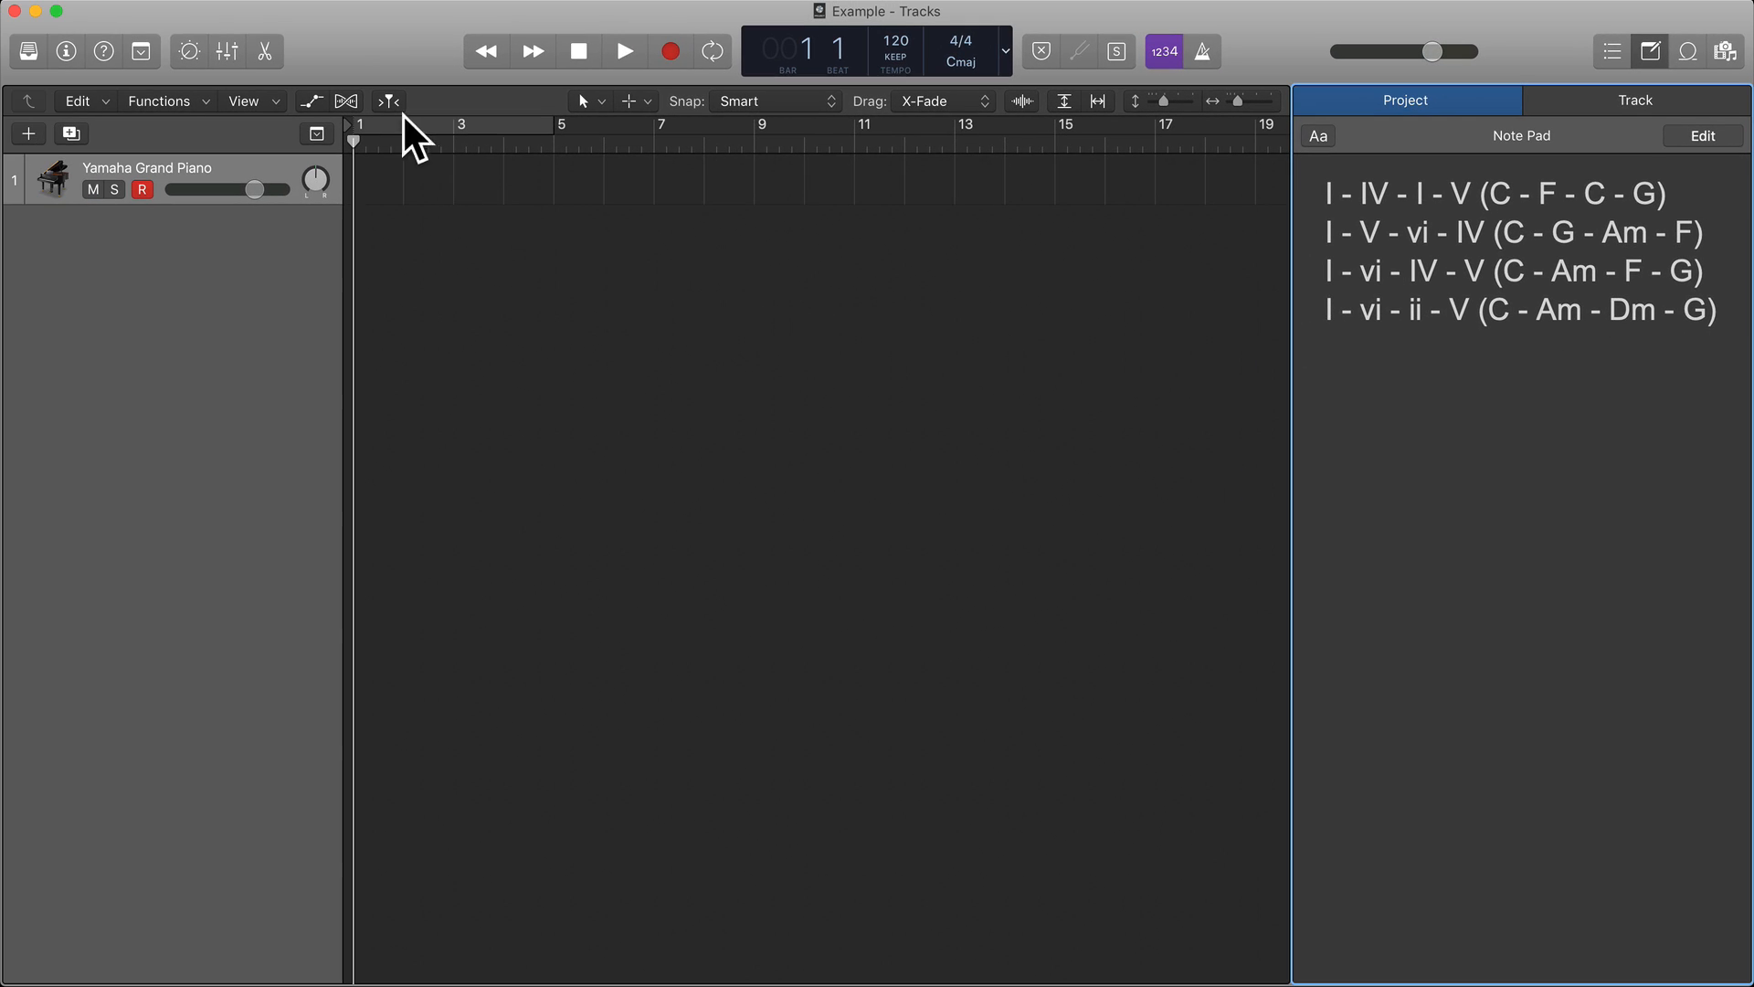
{"action": "left_click", "coordinate": [265, 53]}
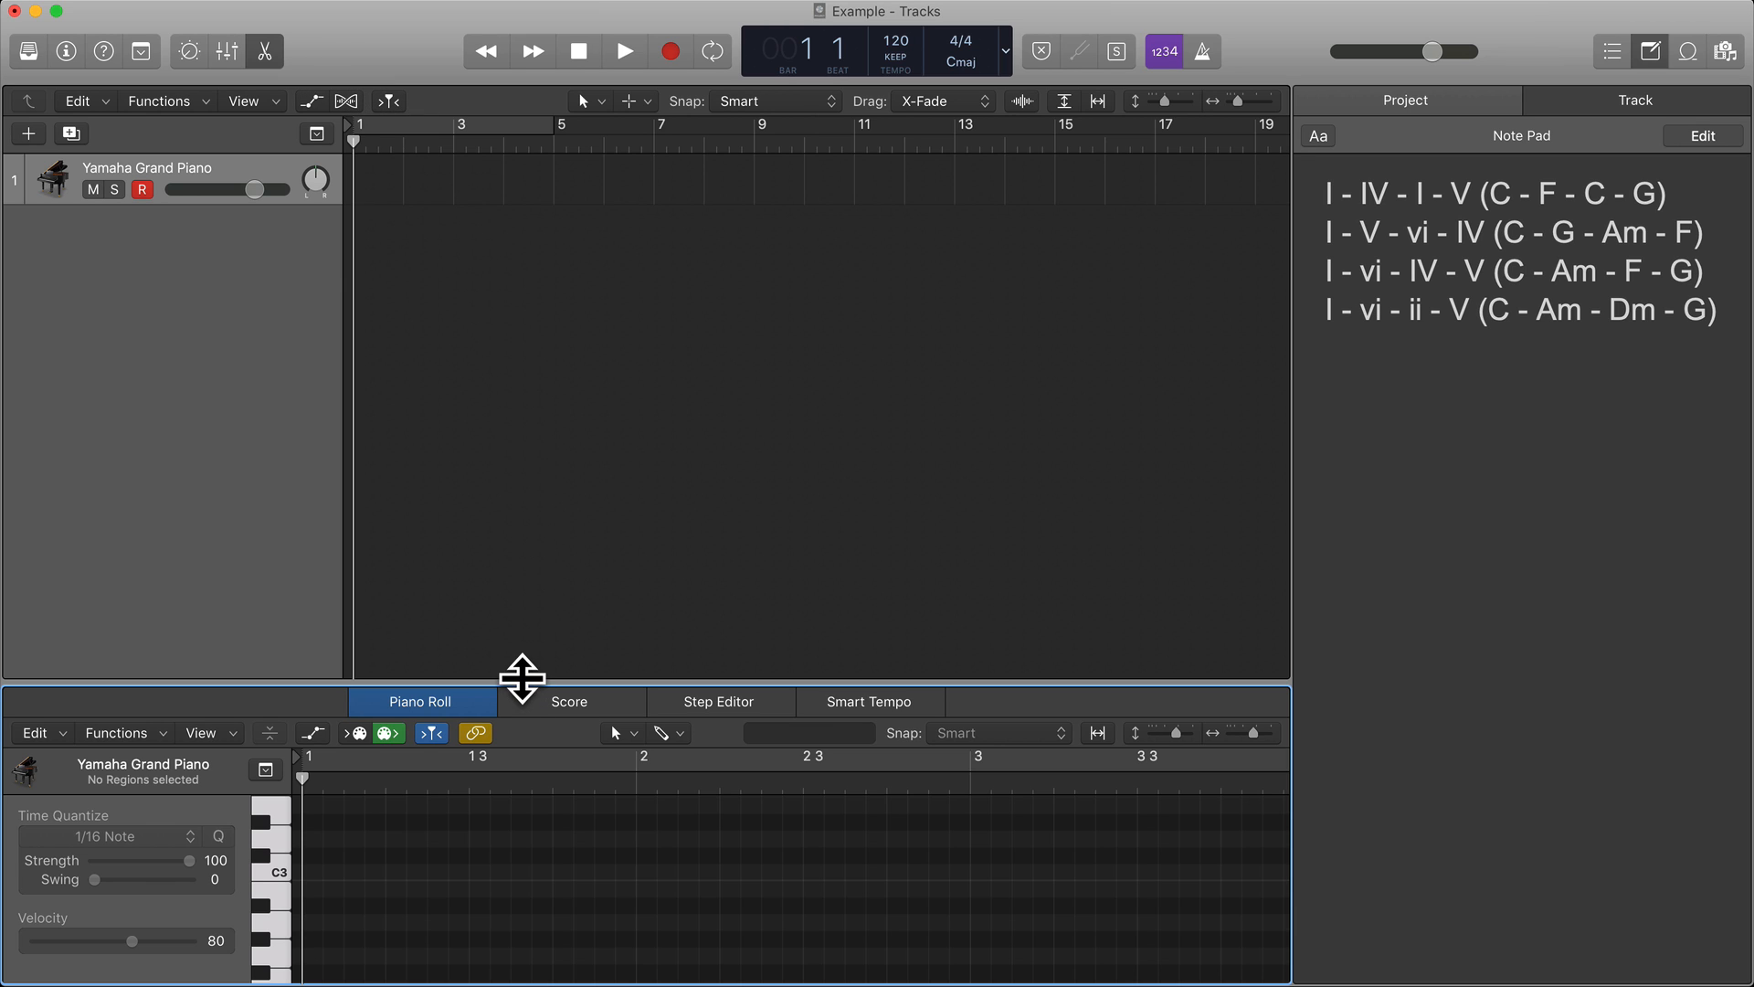
{"action": "left_click_drag", "start_coordinate": [522, 677], "coordinate": [530, 188]}
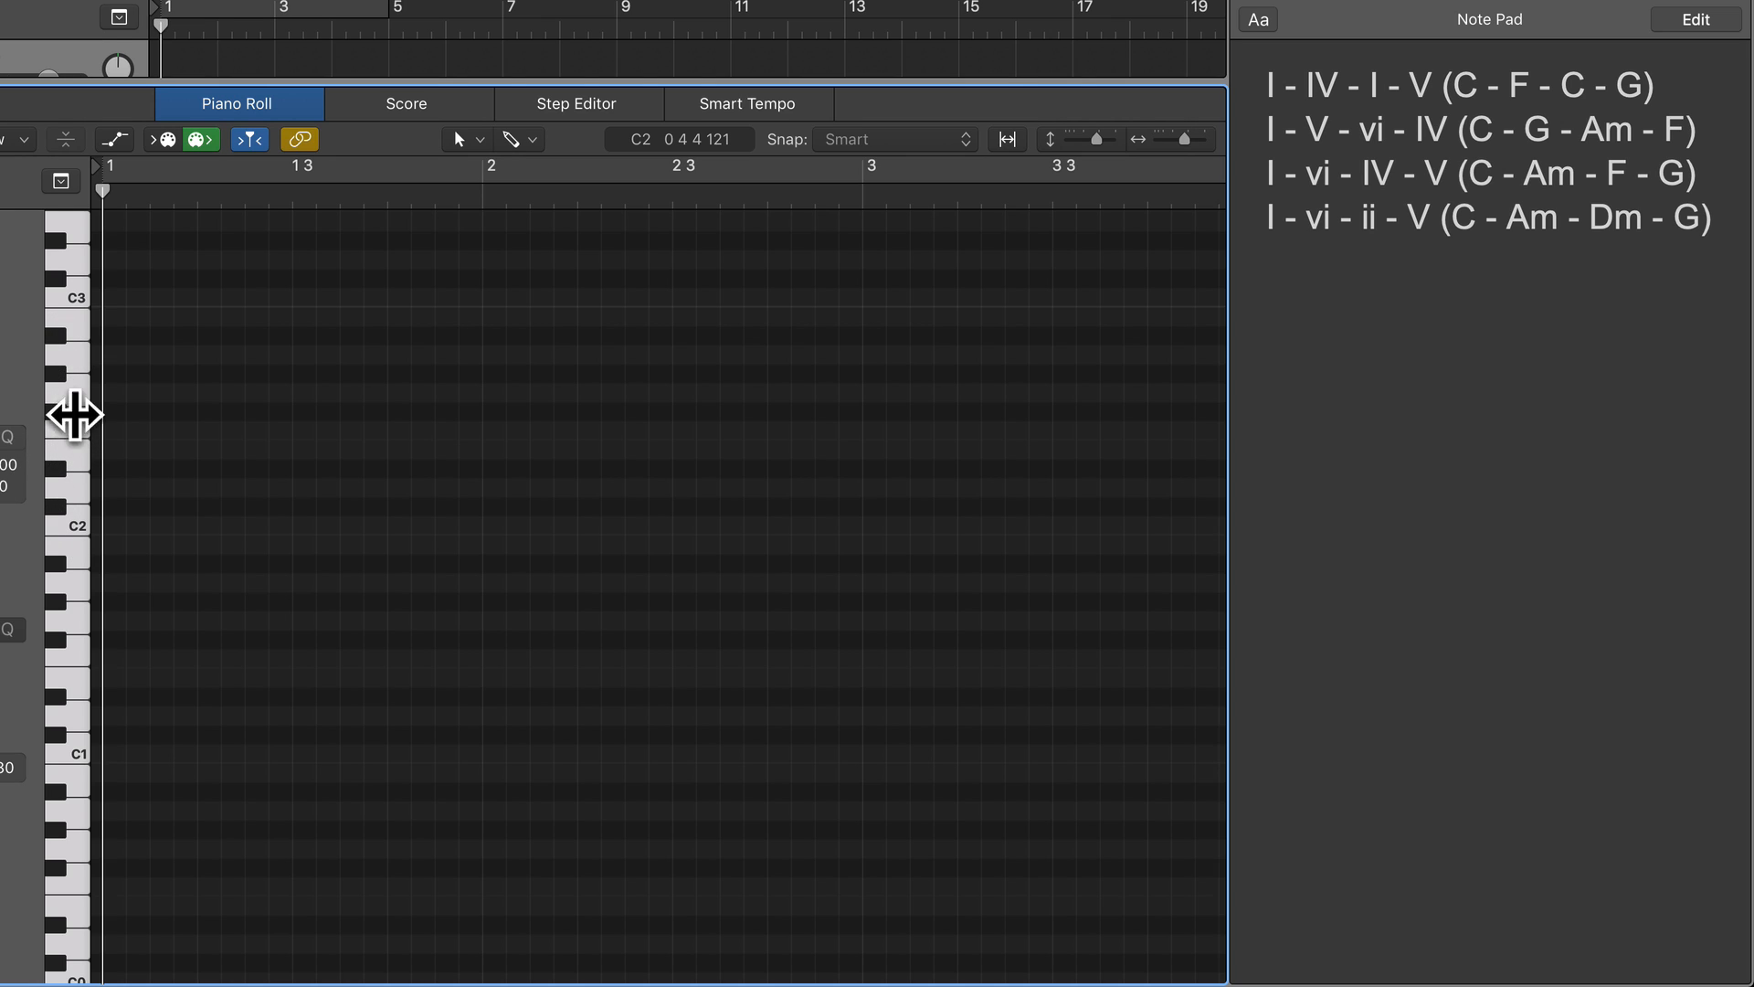
Add a one-bar C2 note at the start of bar 1 on the Yamaha Grand Piano track.
{"action": "left_click", "coordinate": [73, 527]}
{"action": "key", "text": "super+Up"}
{"action": "key", "text": "super+Up"}
{"action": "key", "text": "super+Up"}
{"action": "key", "text": "super+Down"}
{"action": "key", "text": "super+Down"}
{"action": "key", "text": "super+Down"}
{"action": "key", "text": "super+Down"}
{"action": "key", "text": "super+Down"}
{"action": "key", "text": "super+Down"}
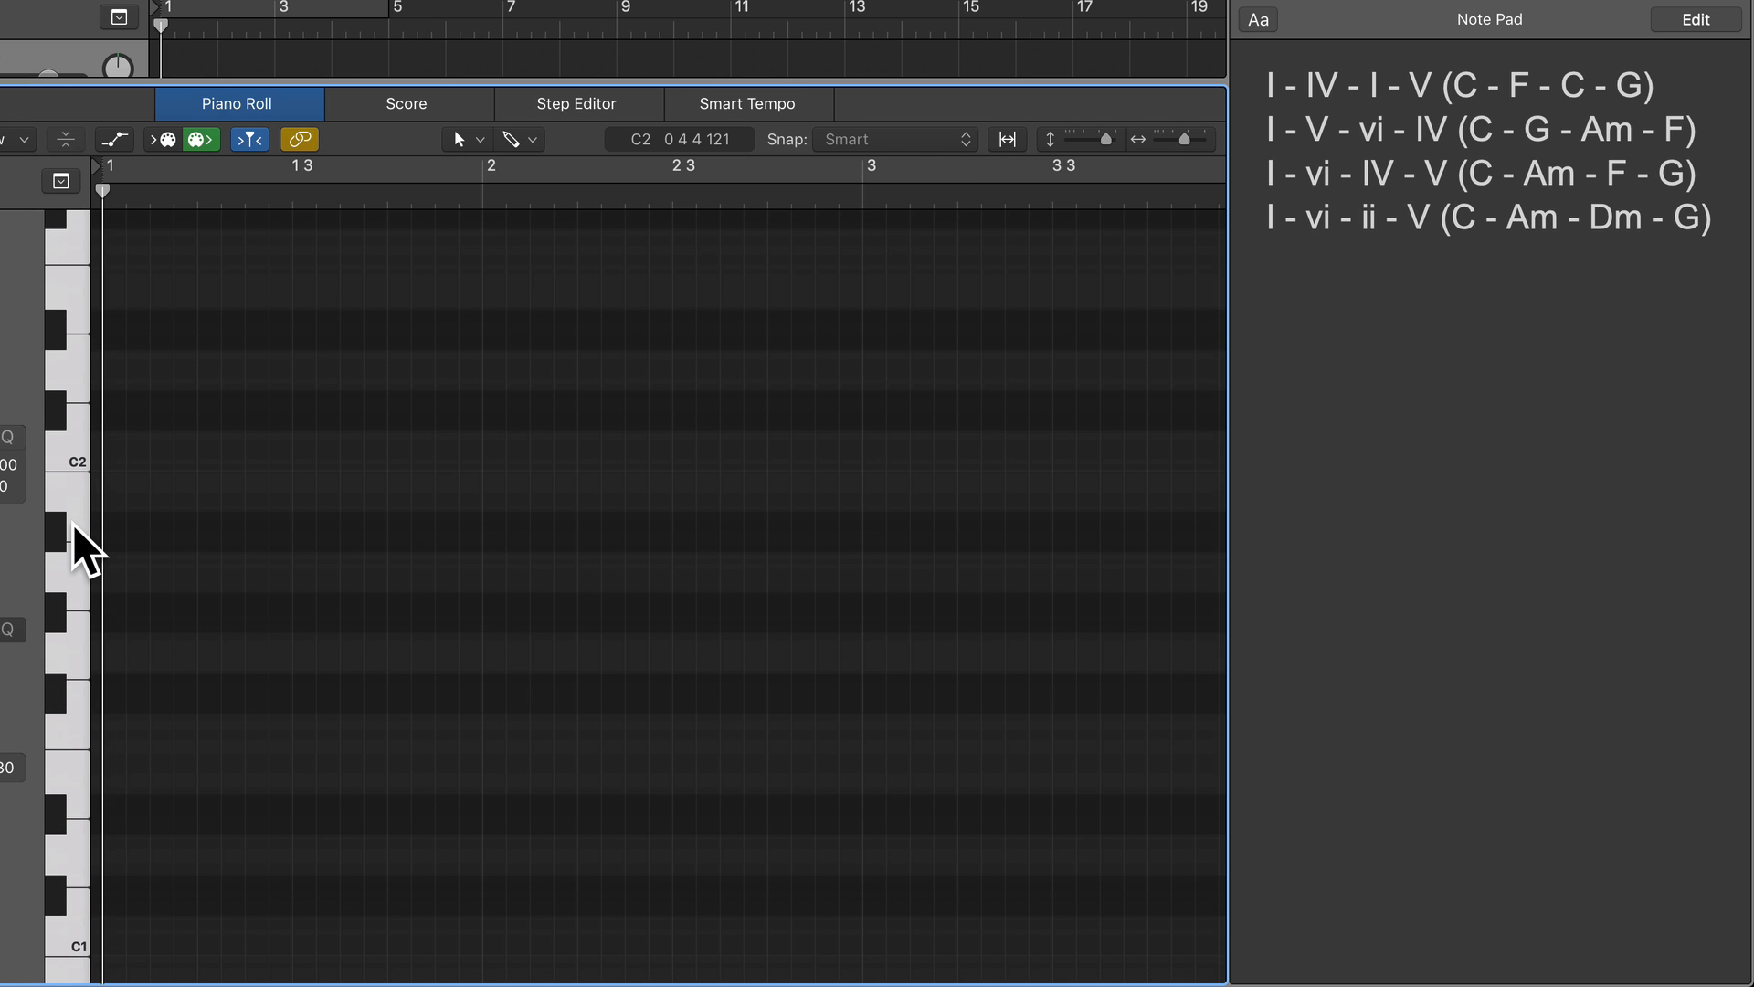
{"action": "key", "text": "super+Right"}
{"action": "left_click", "coordinate": [132, 457], "text": "super"}
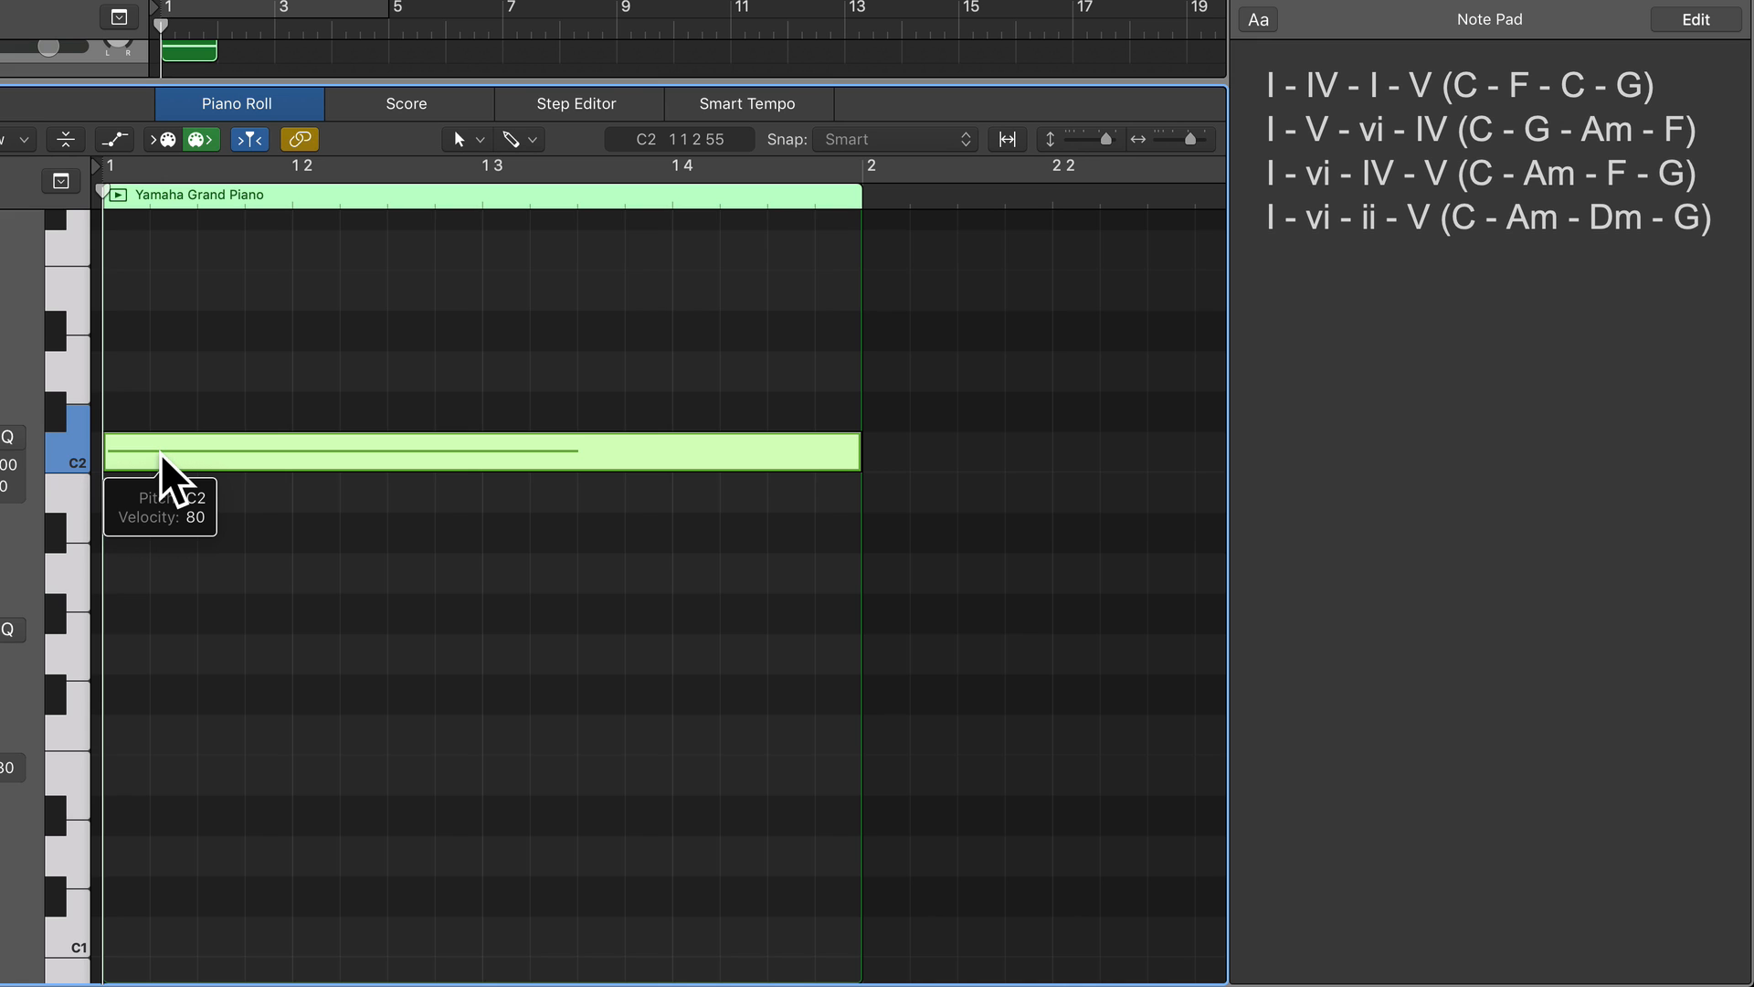
Add a one-bar G2 note at the start of bar 1, above the C2 note.
{"action": "scroll", "coordinate": [162, 455], "scroll_direction": "up", "scroll_amount": 4}
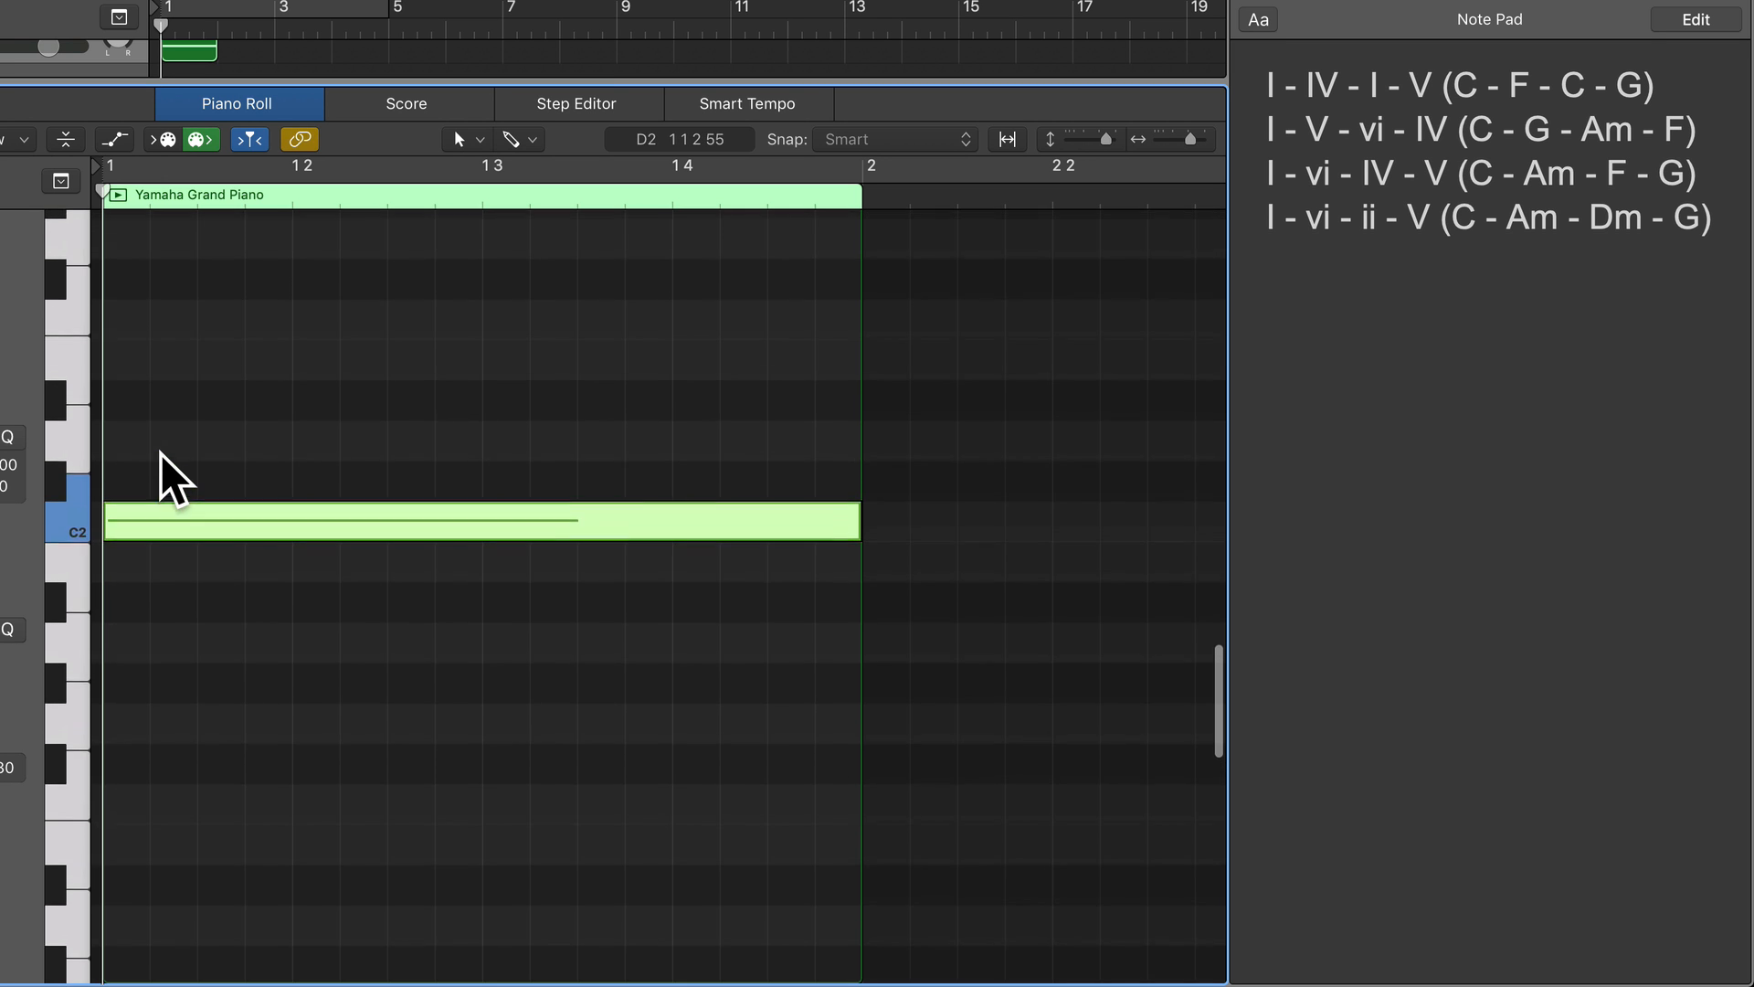
{"action": "scroll", "coordinate": [162, 457], "scroll_direction": "up", "scroll_amount": 3}
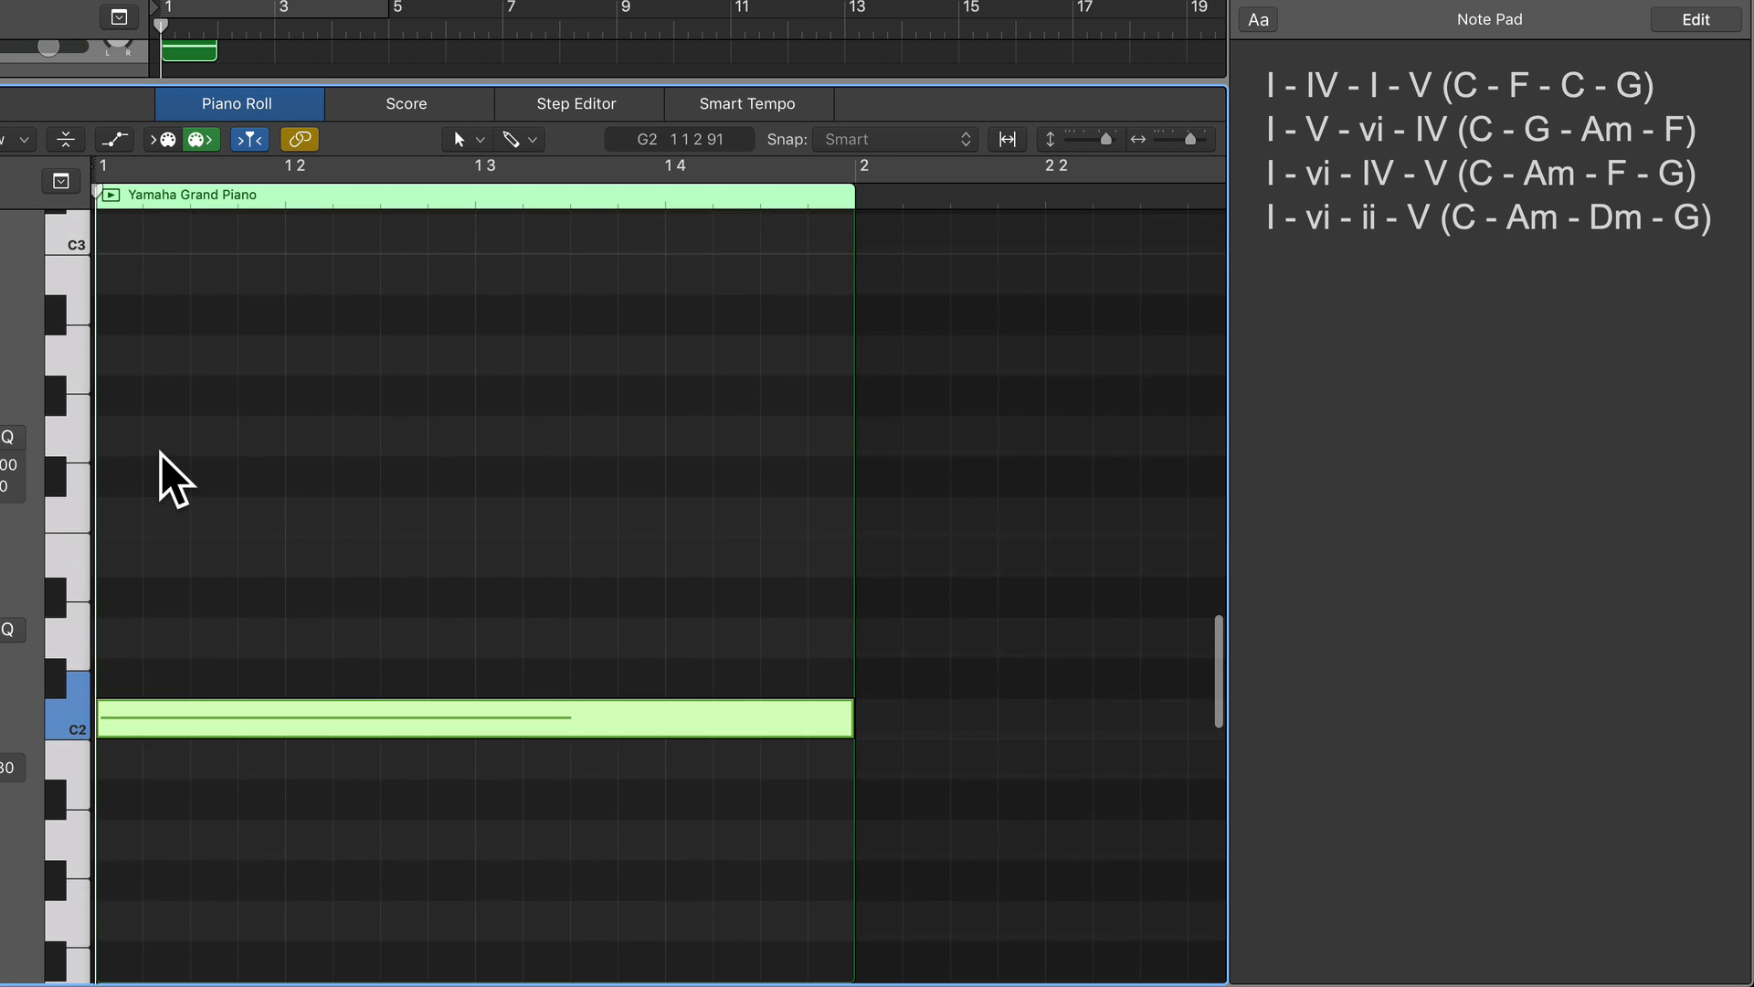
{"action": "left_click", "coordinate": [85, 672]}
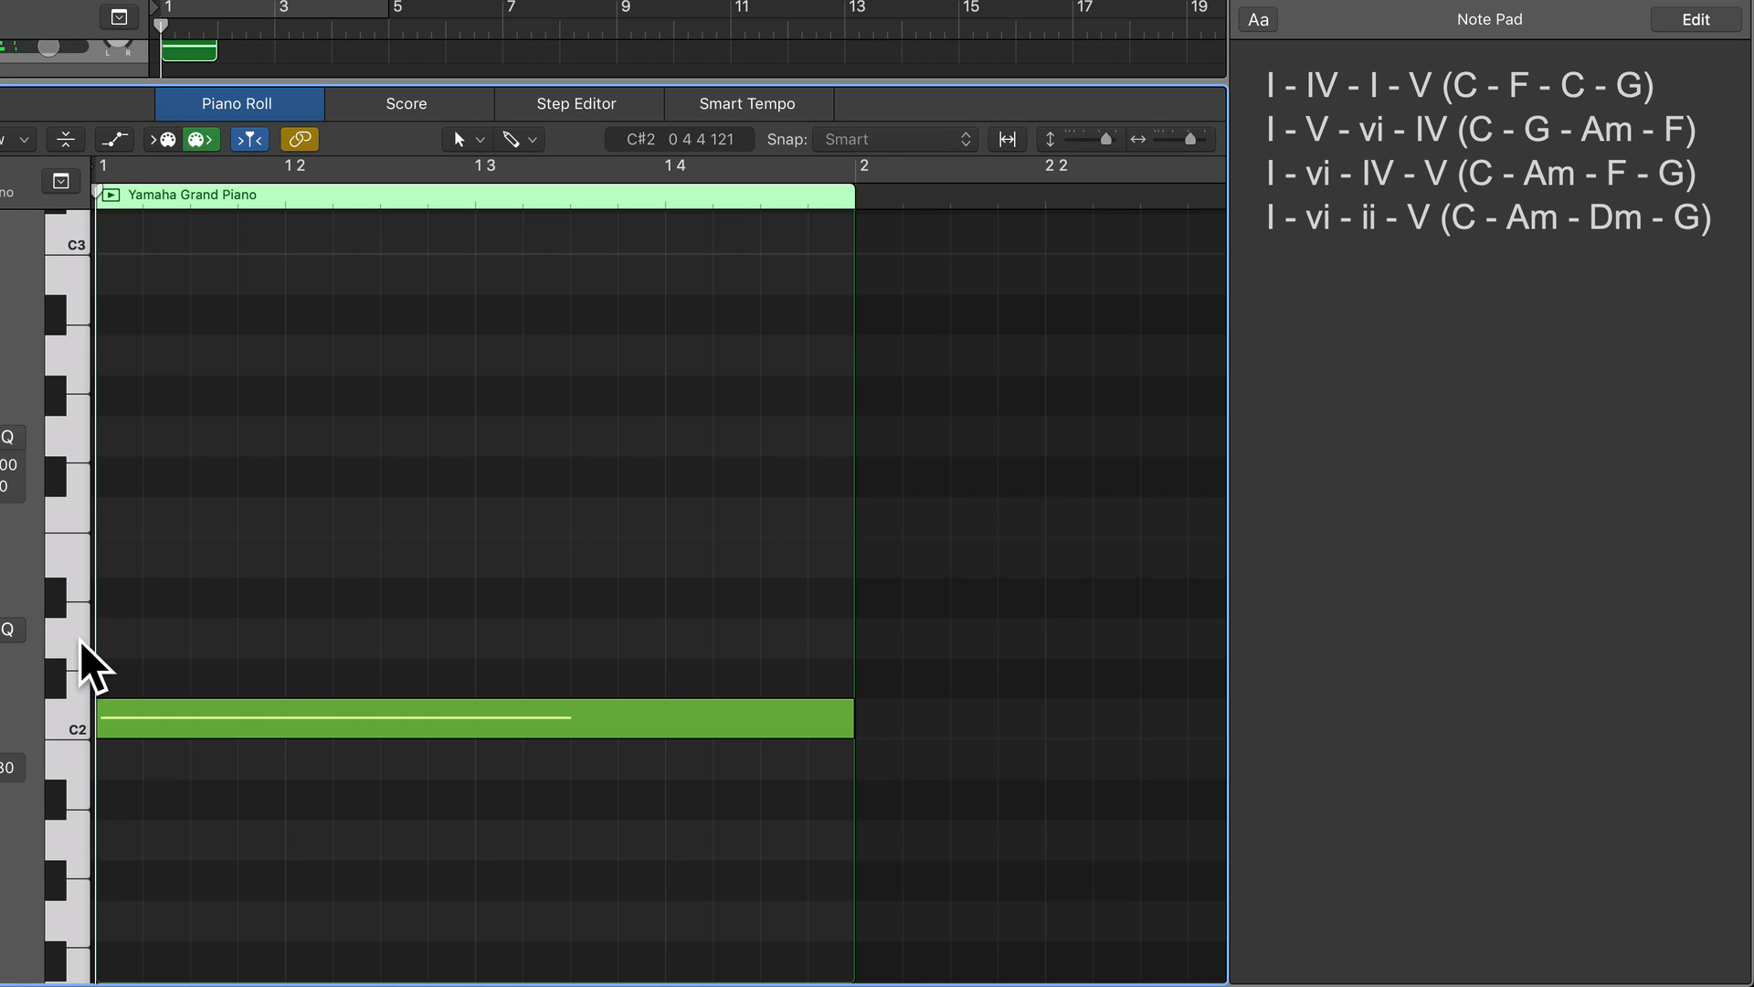
{"action": "left_click", "coordinate": [73, 431]}
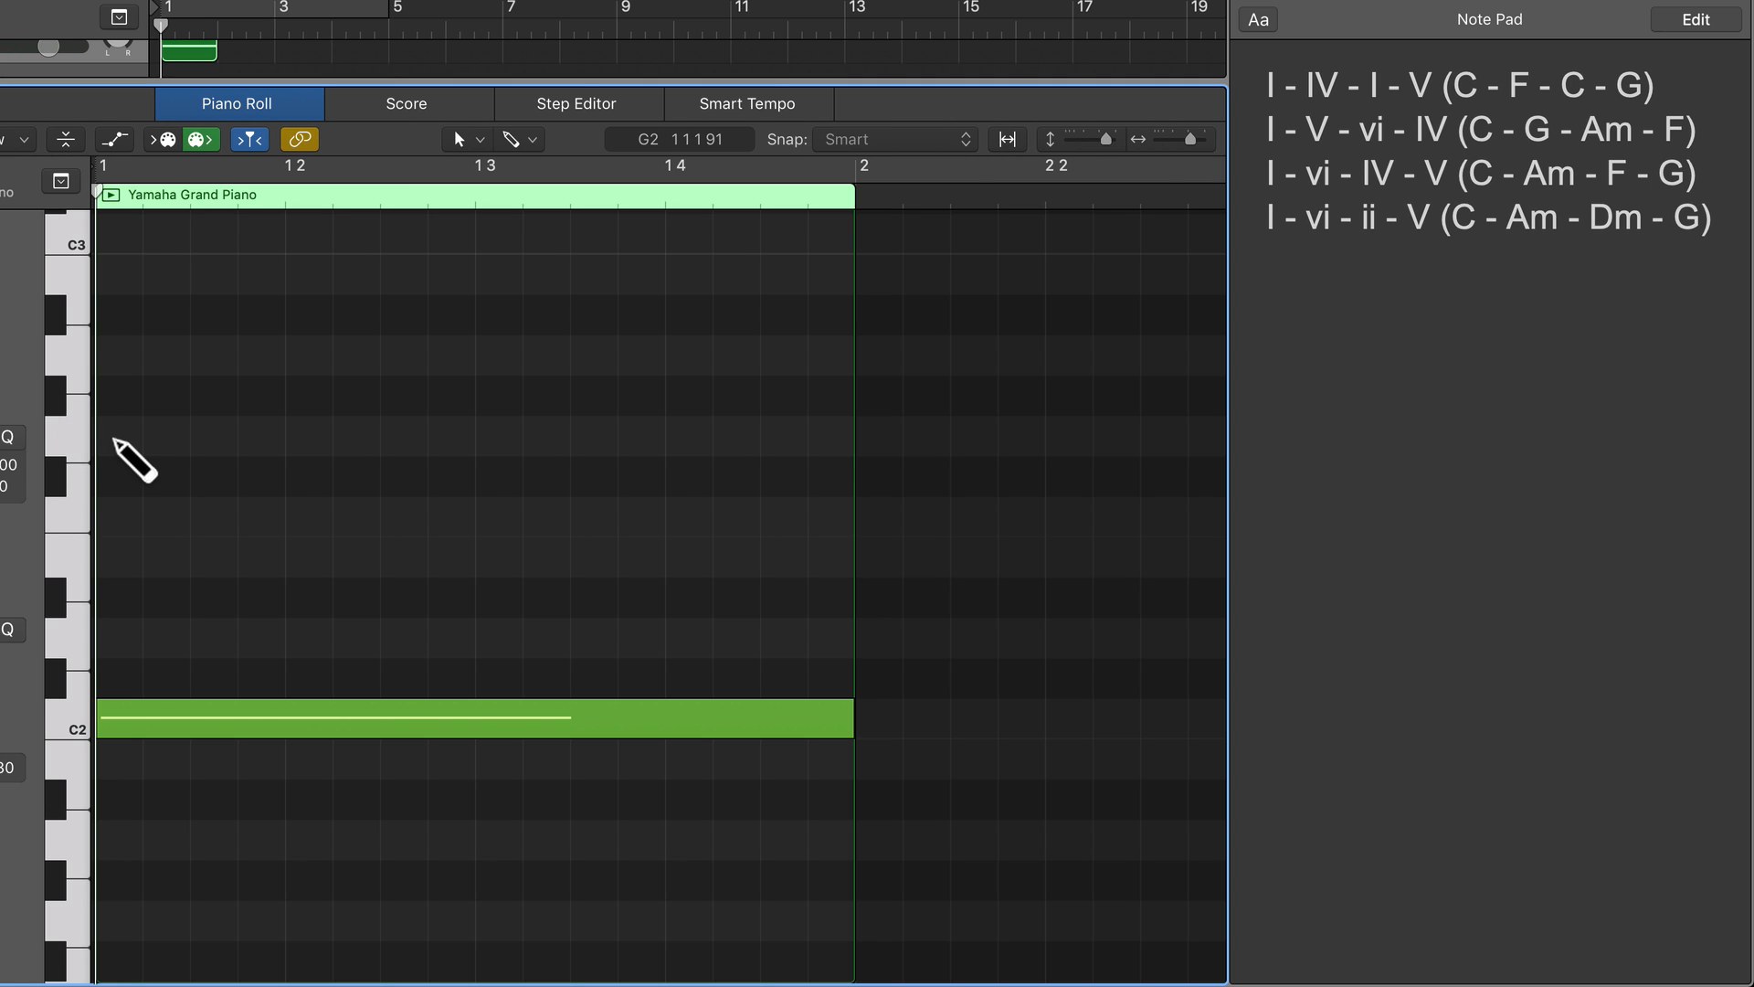
{"action": "left_click", "coordinate": [113, 439]}
{"action": "mouse_move", "coordinate": [117, 442]}
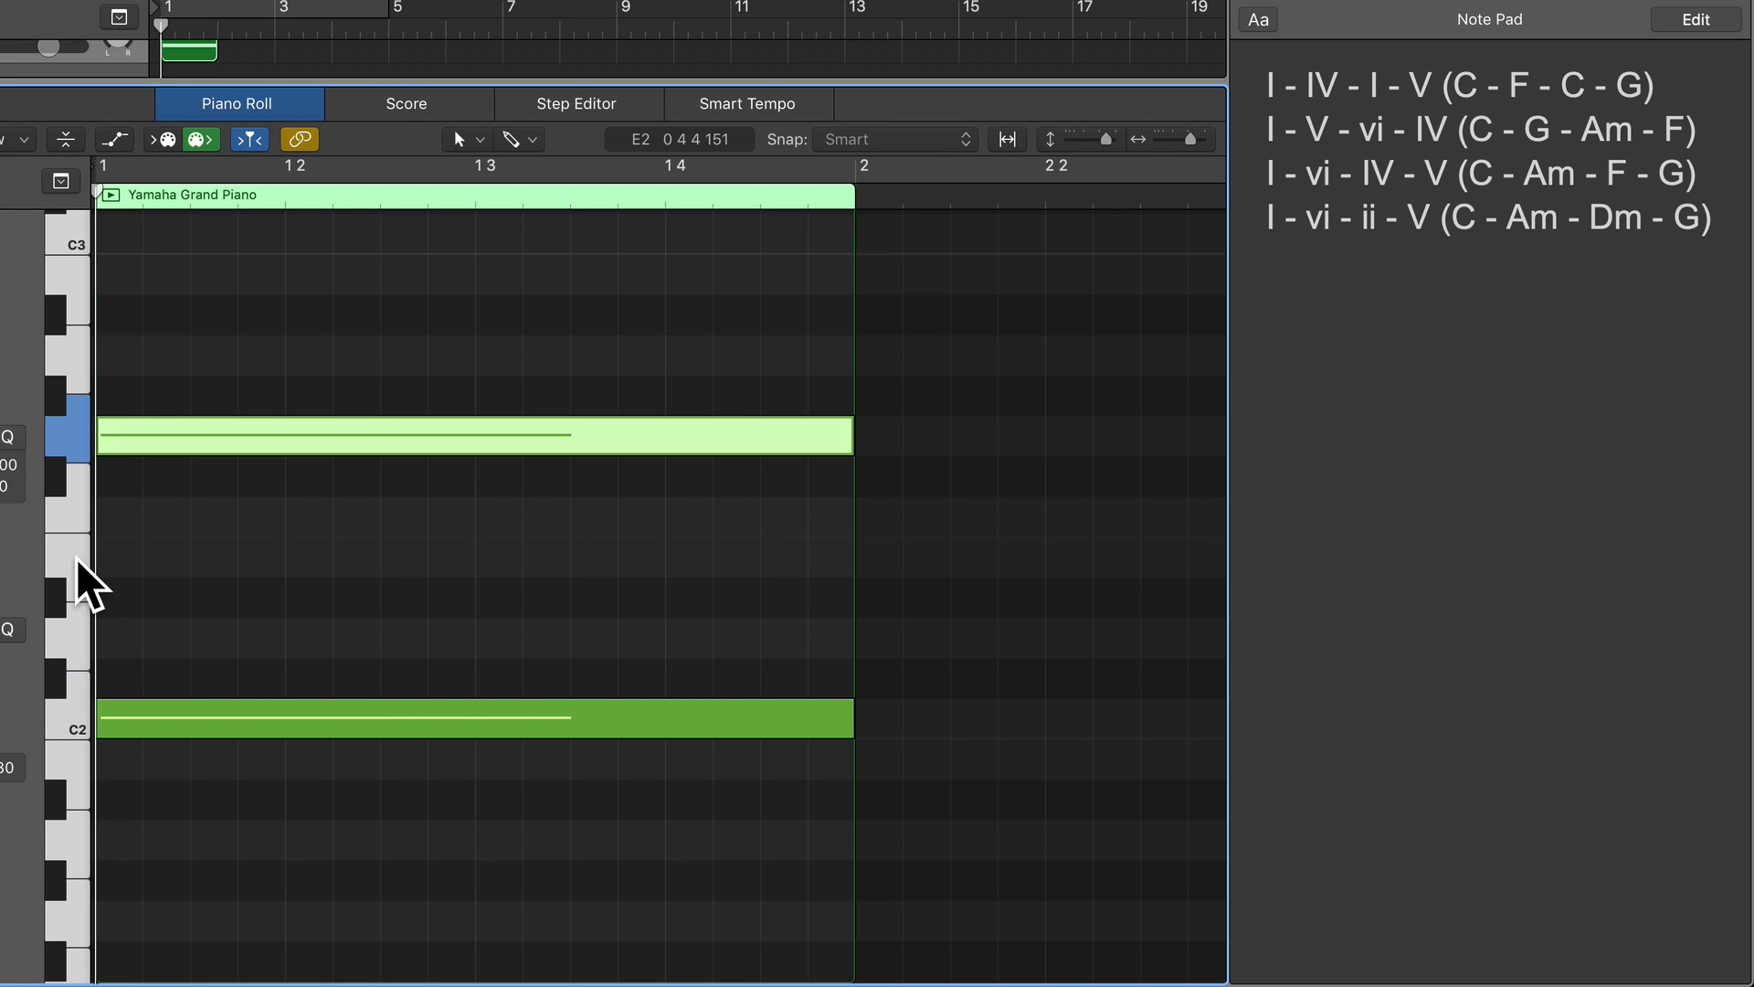
Complete the C major chord in bar 1 with a one-bar E2 note, counting up the keys from C2.
{"action": "left_click", "coordinate": [74, 720]}
{"action": "left_click", "coordinate": [68, 662]}
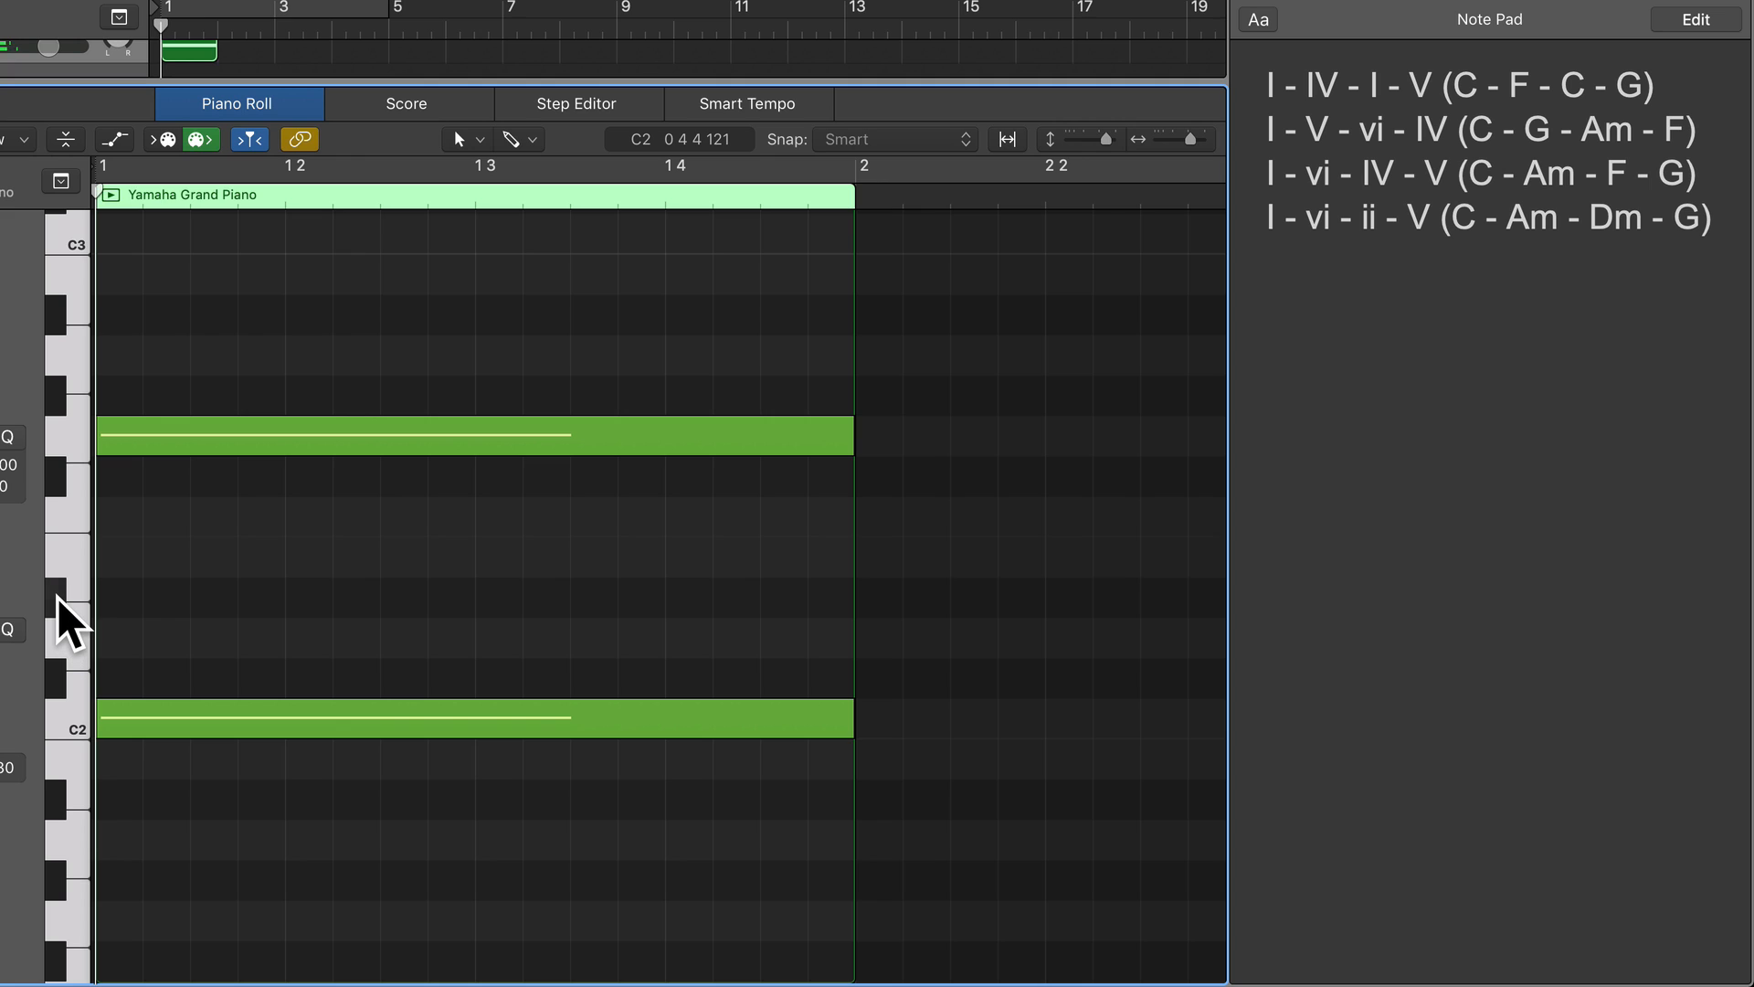
{"action": "left_click", "coordinate": [74, 566]}
{"action": "left_click", "coordinate": [75, 566]}
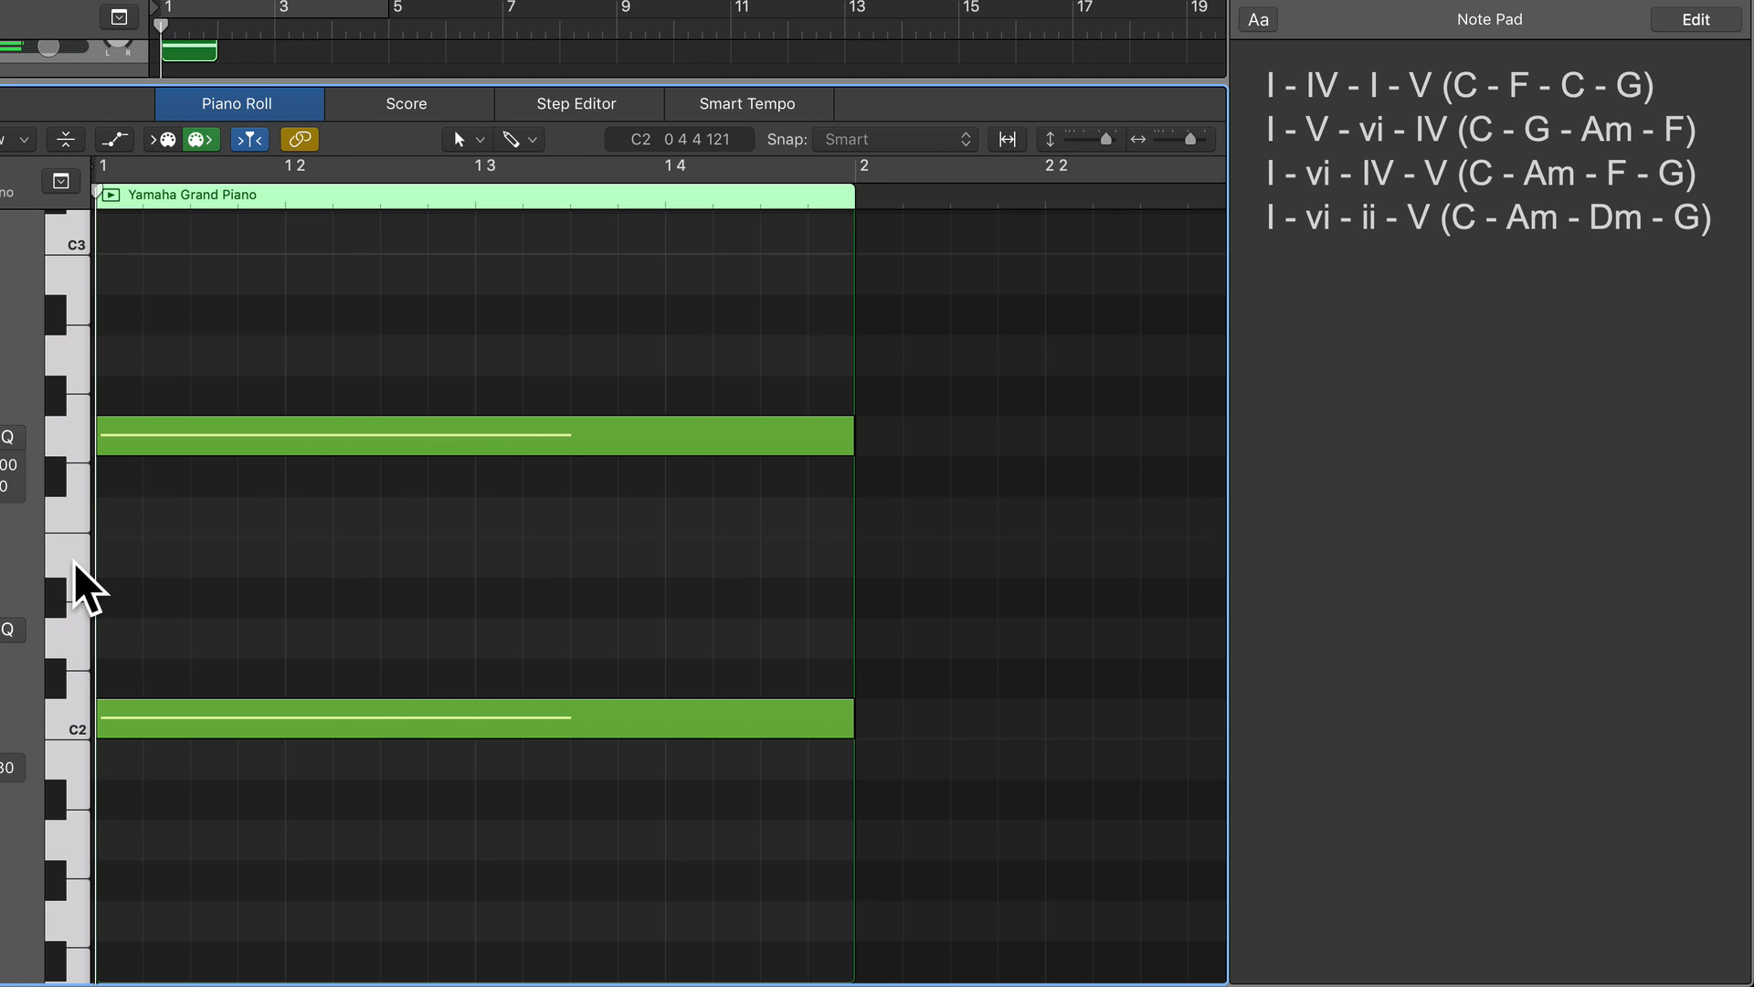
{"action": "left_click", "coordinate": [75, 567]}
{"action": "left_click", "coordinate": [73, 561]}
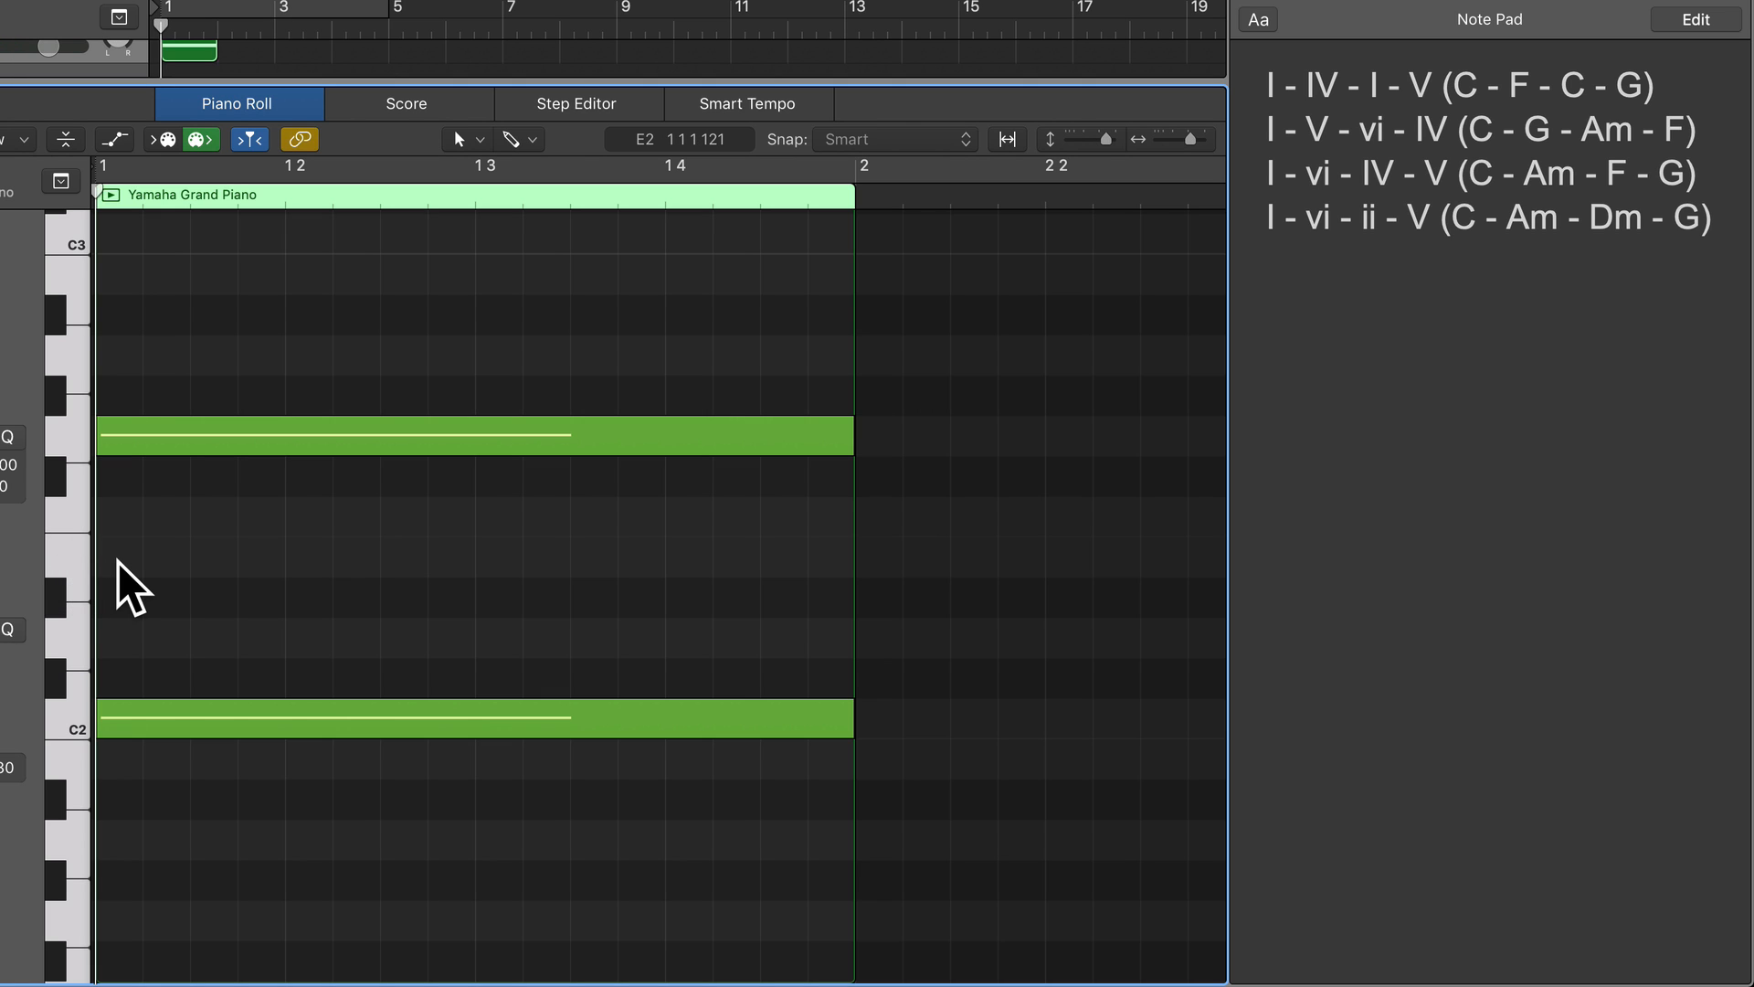
{"action": "left_click", "coordinate": [118, 562], "text": "super"}
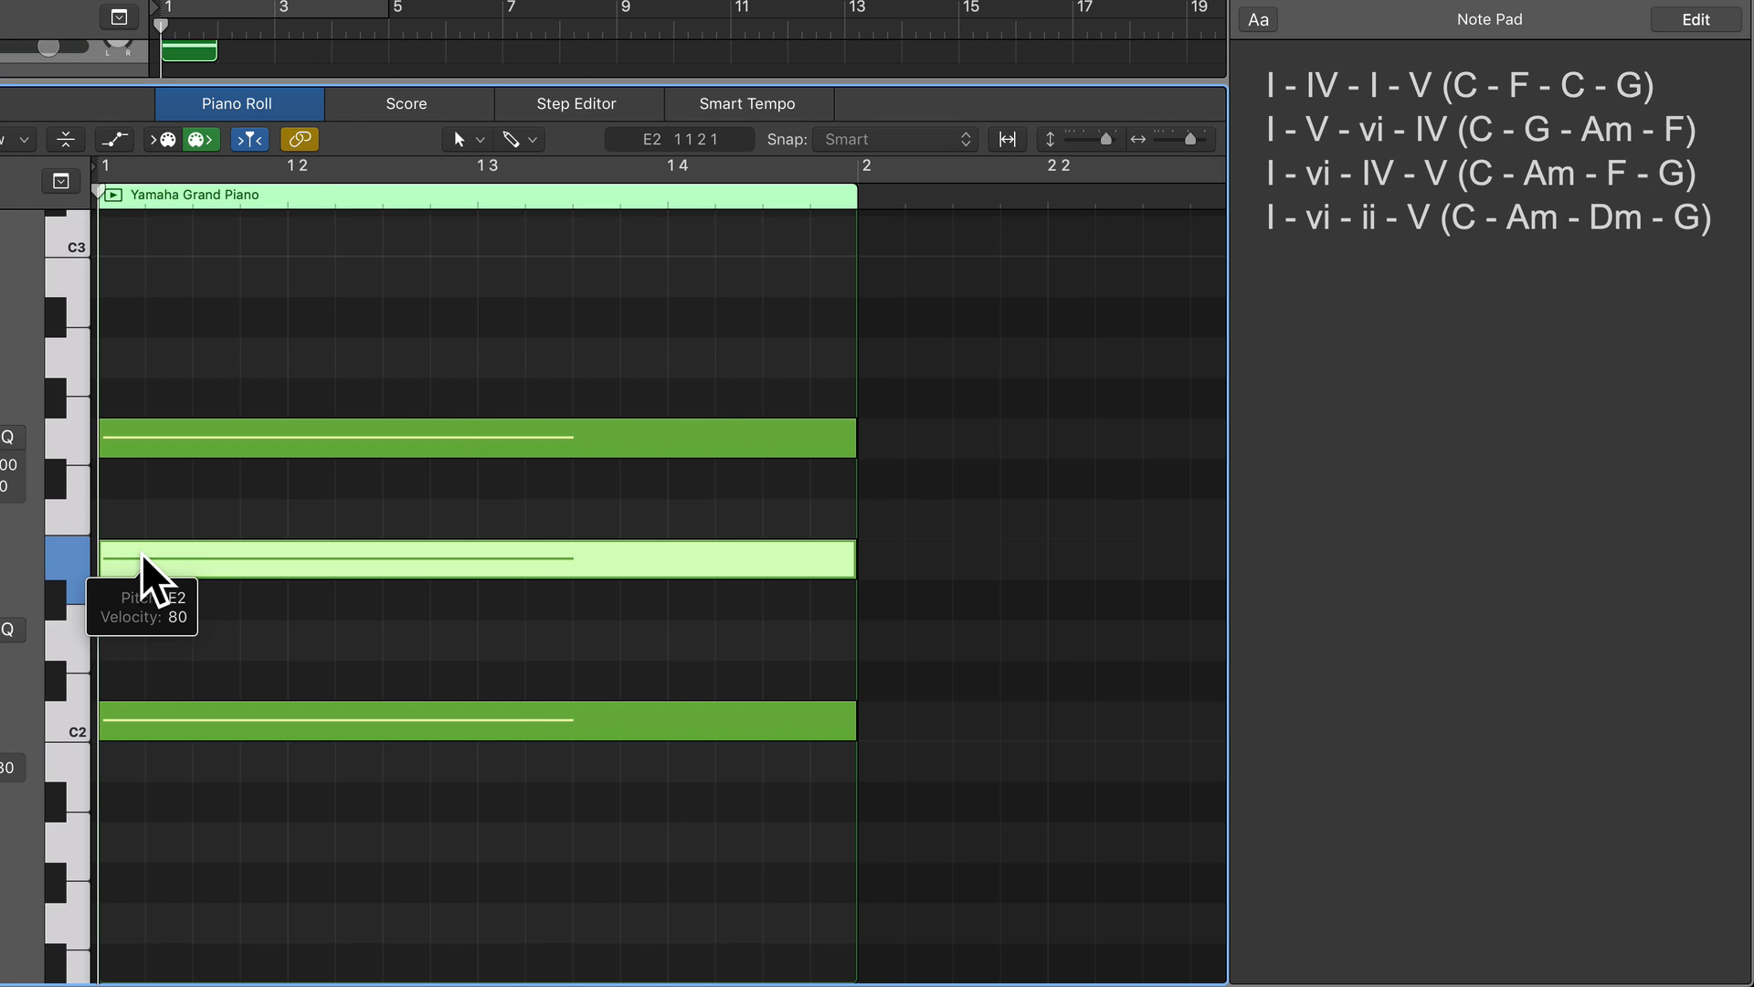
Try the chord's middle note at D#2 with playback, and return it to E2.
{"action": "left_click_drag", "start_coordinate": [140, 552], "coordinate": [135, 588]}
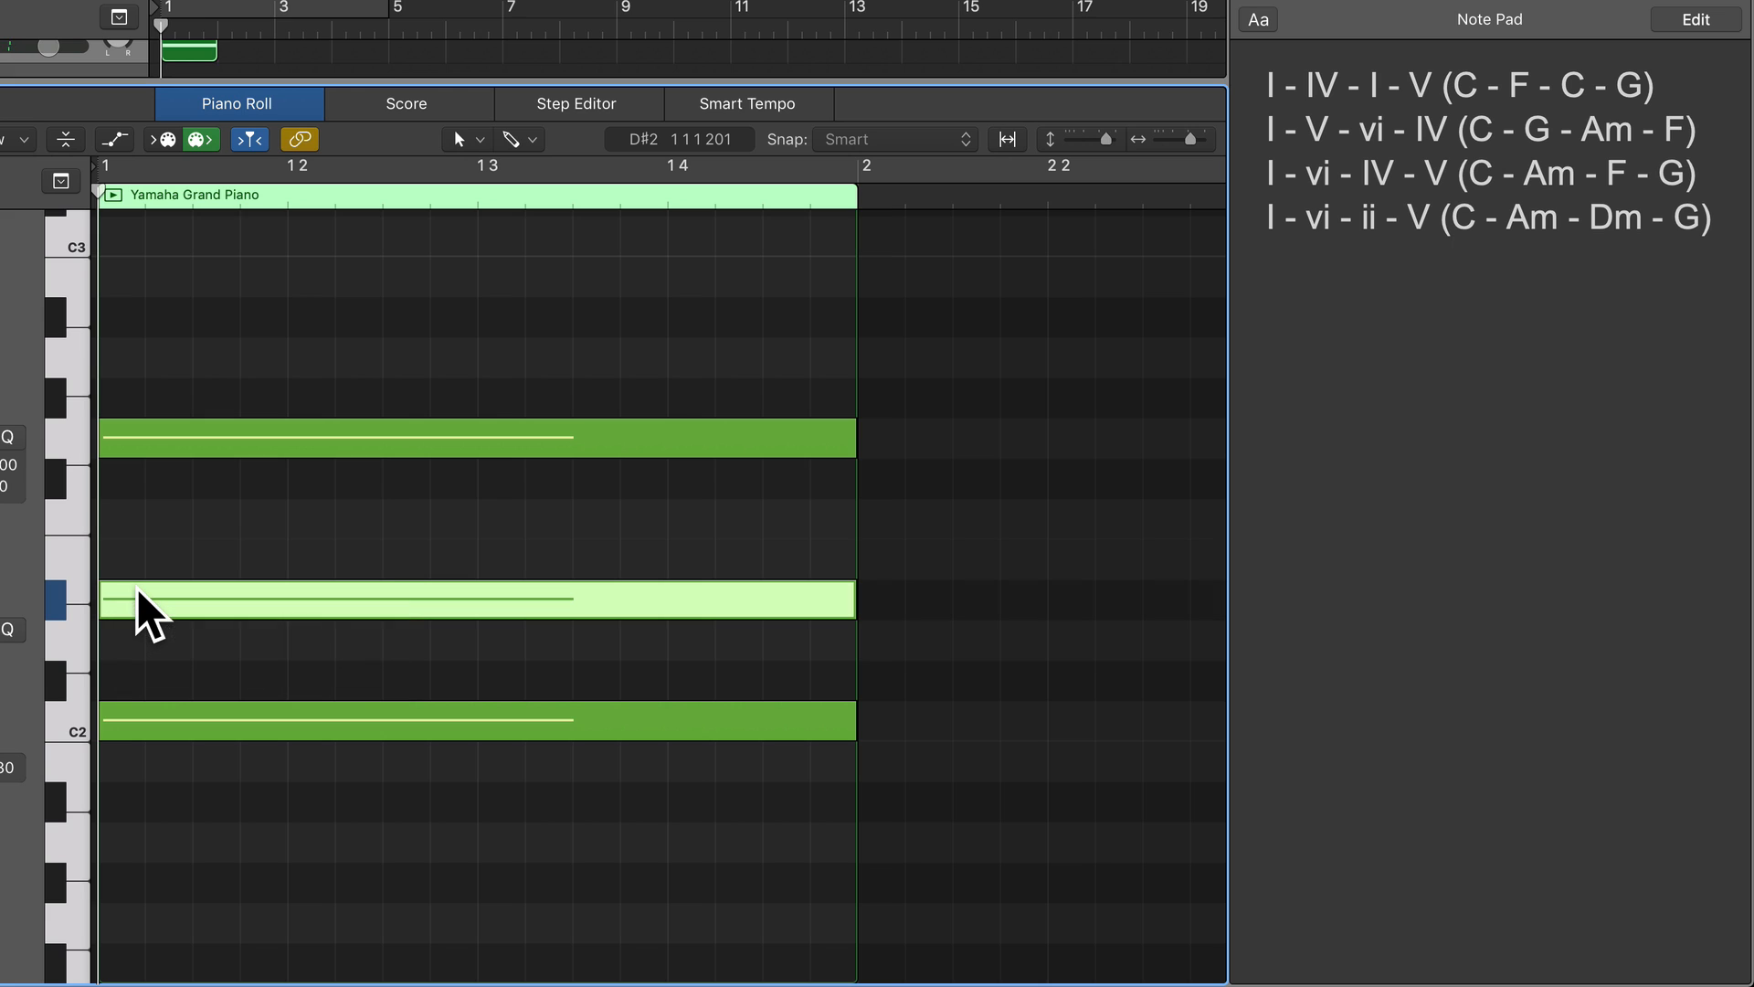
{"action": "key", "text": "space"}
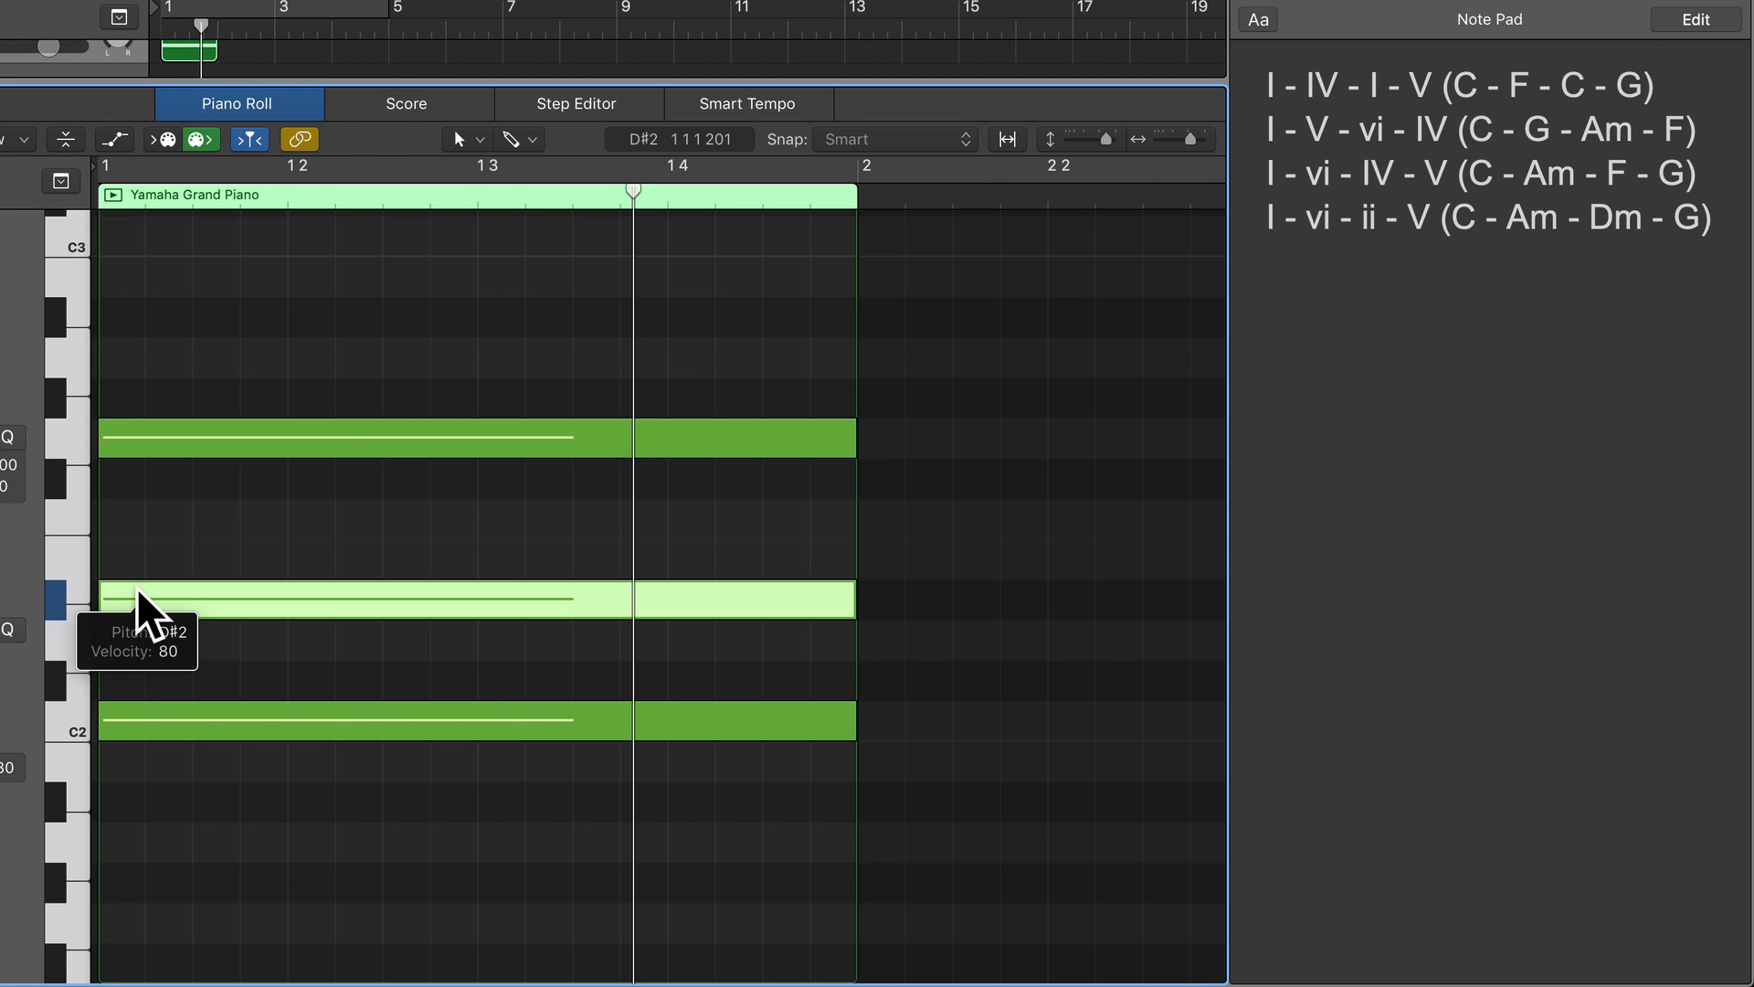
{"action": "left_click_drag", "start_coordinate": [135, 589], "coordinate": [135, 568]}
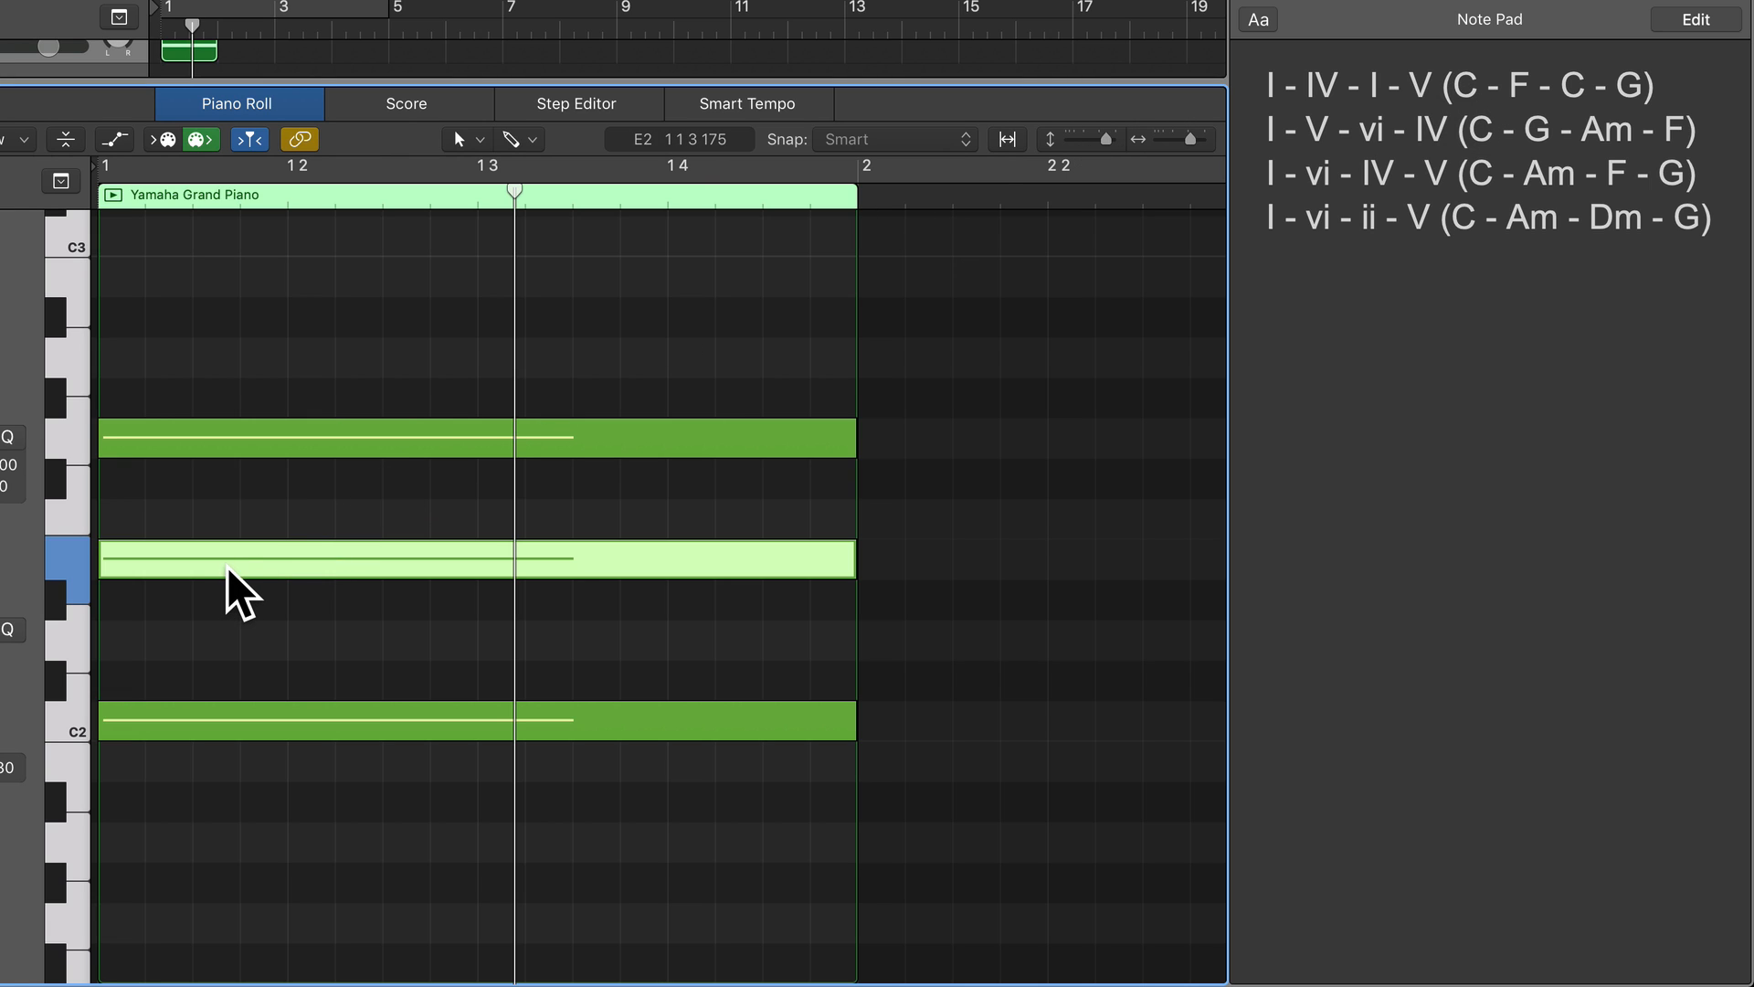
Lower the middle note to D#2 again to audition the semitones from C2, and restore it to E2.
{"action": "mouse_move", "coordinate": [227, 562]}
{"action": "left_click_drag", "start_coordinate": [228, 563], "coordinate": [212, 595]}
{"action": "left_click", "coordinate": [73, 729]}
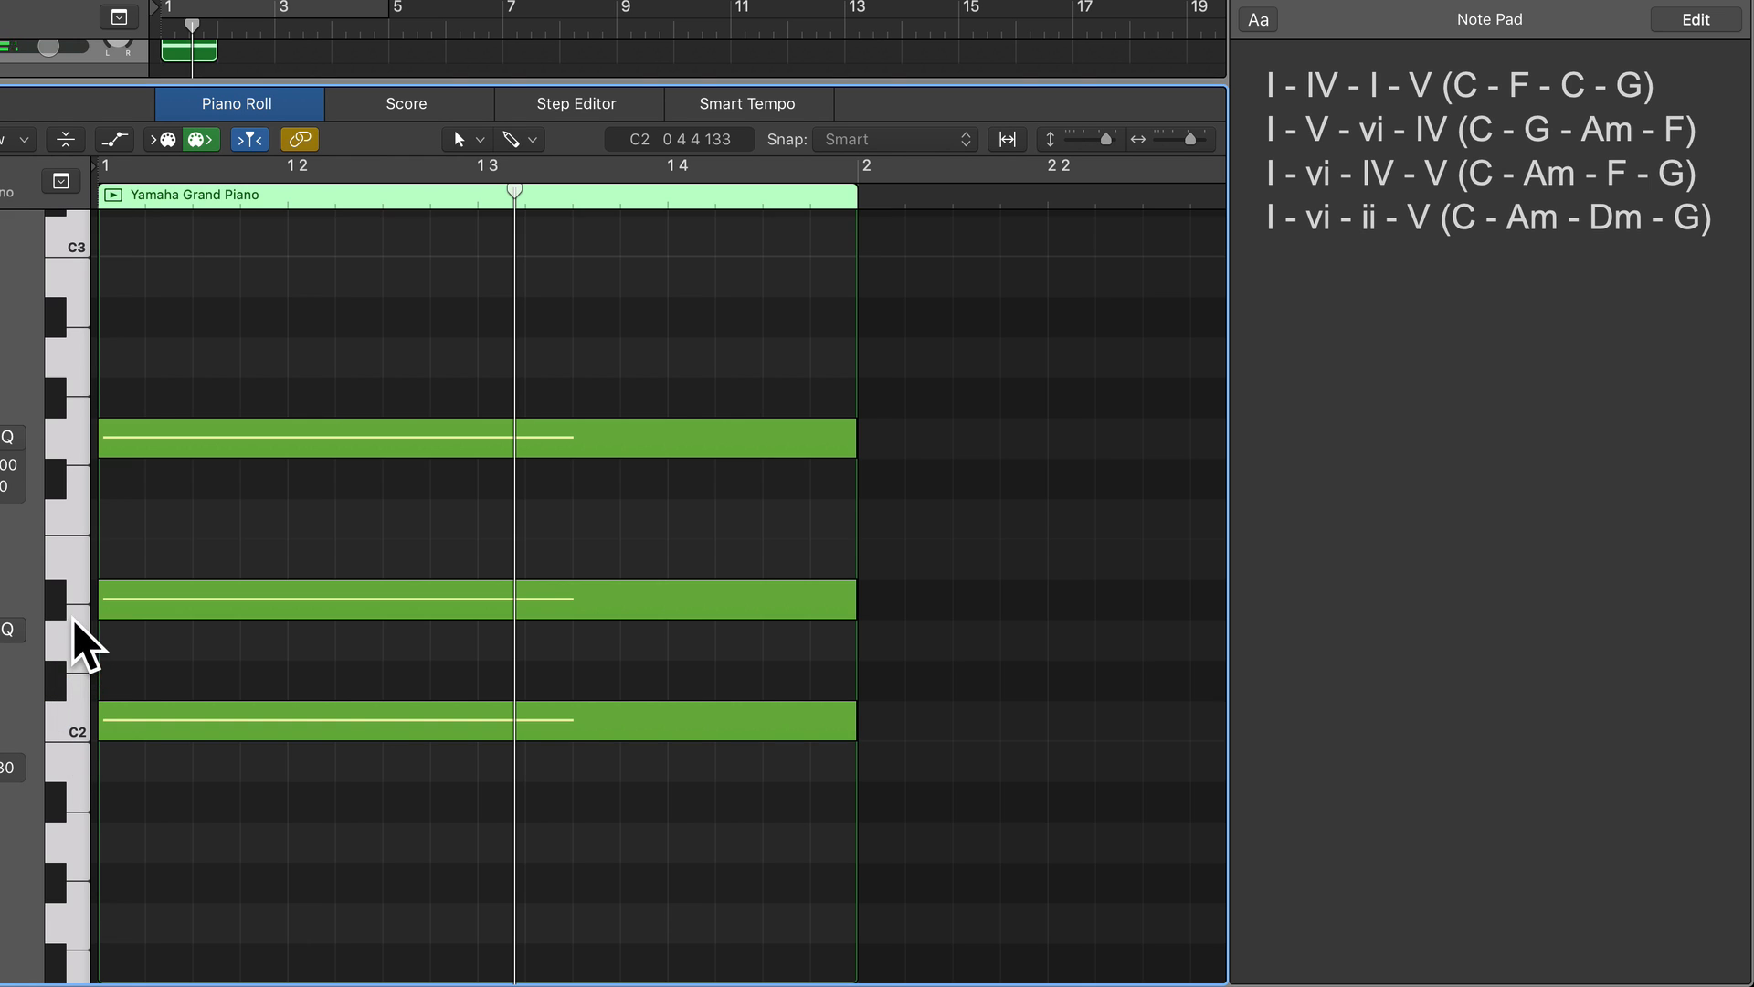
{"action": "left_click", "coordinate": [62, 596]}
{"action": "left_click", "coordinate": [76, 585]}
{"action": "left_click_drag", "start_coordinate": [174, 595], "coordinate": [174, 576]}
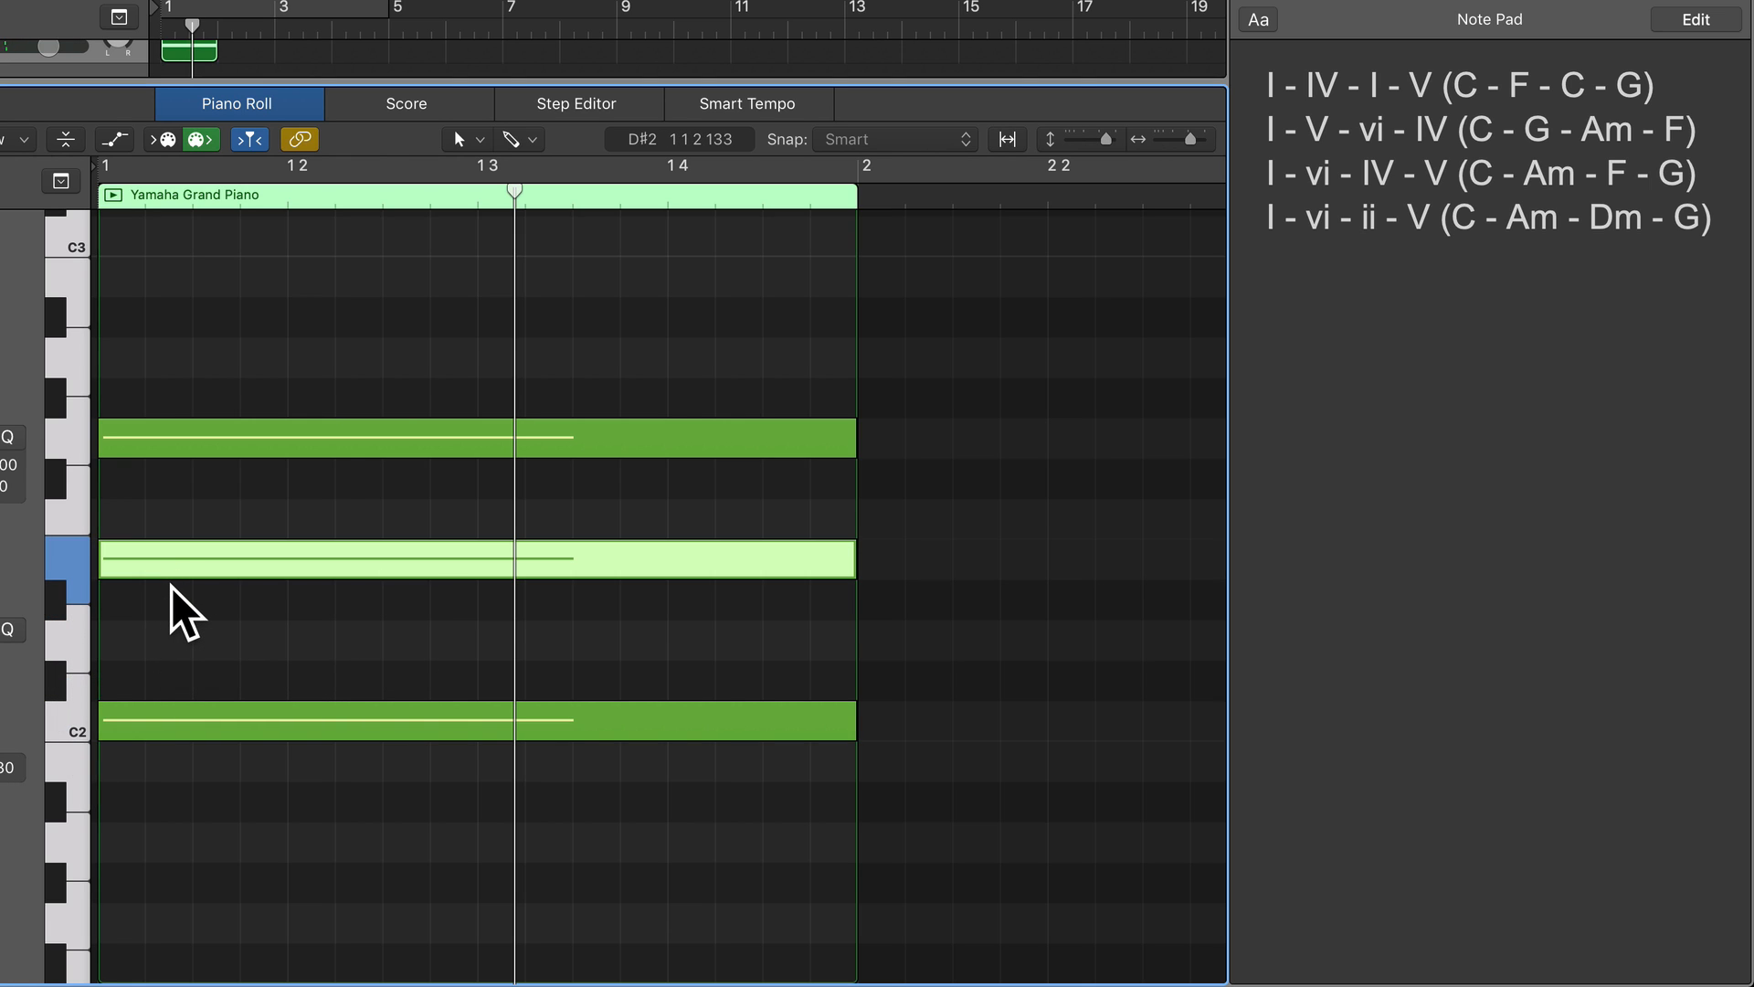
Audition the keys upward from C2 and the chord's E2 note to check the major third.
{"action": "left_click", "coordinate": [70, 721]}
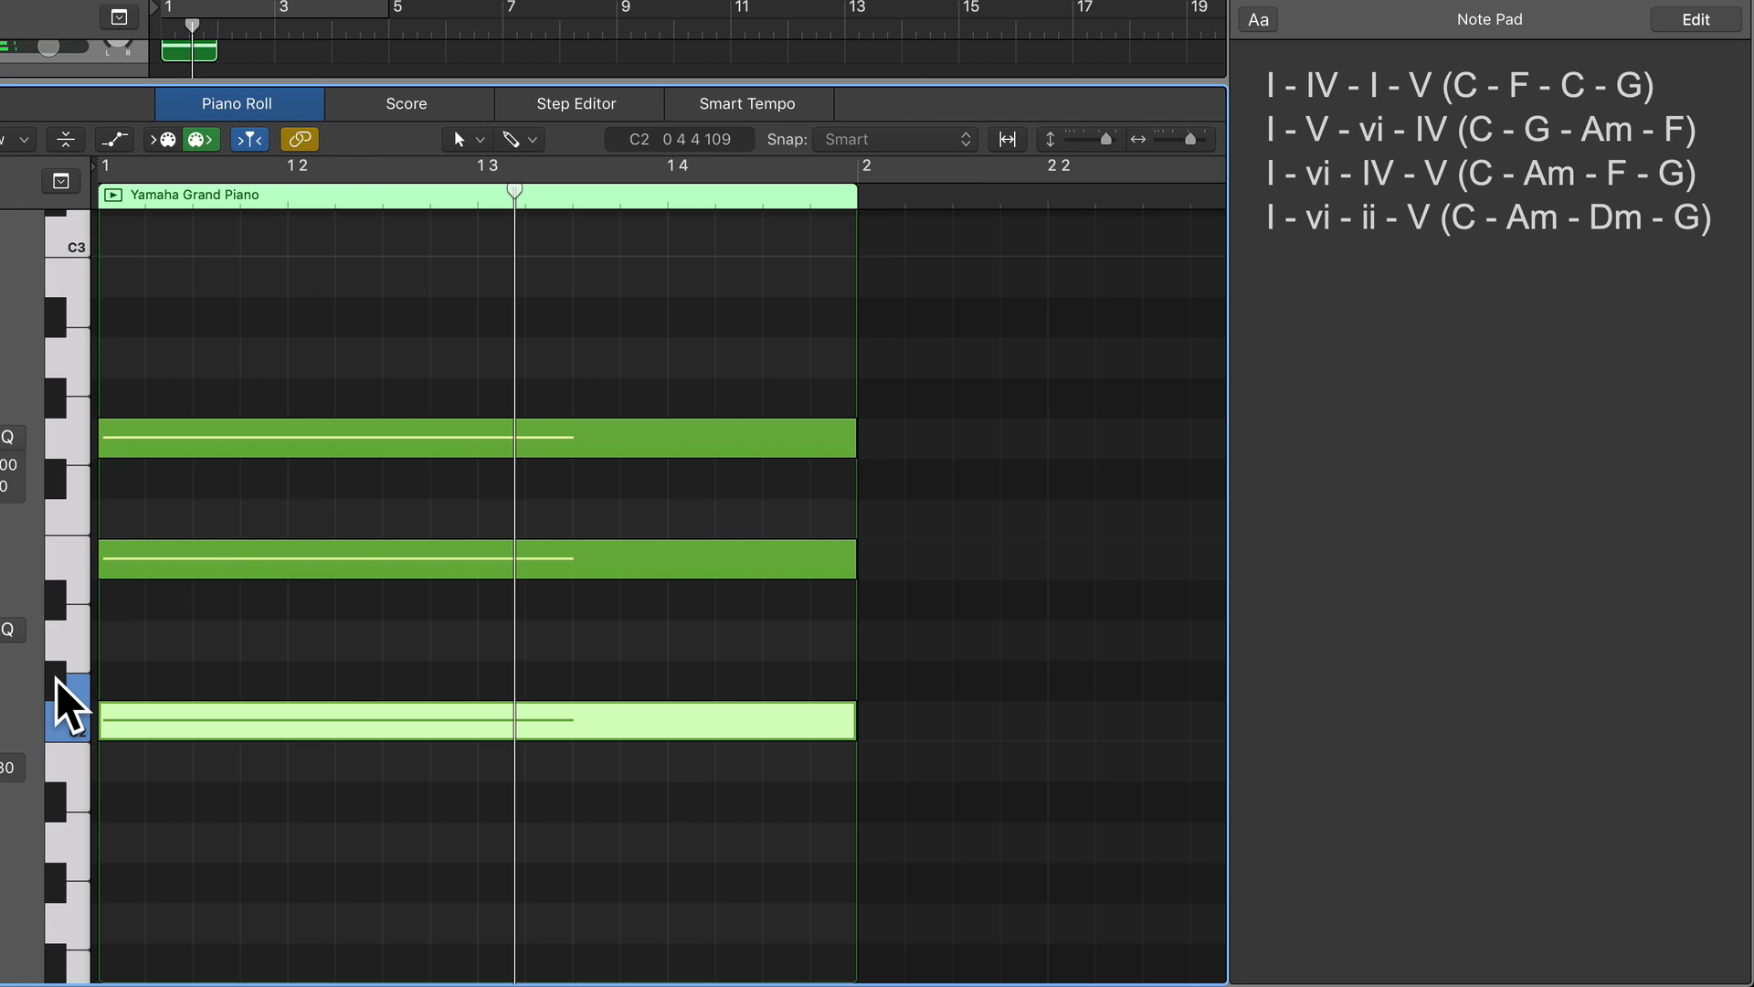
{"action": "left_click", "coordinate": [73, 654]}
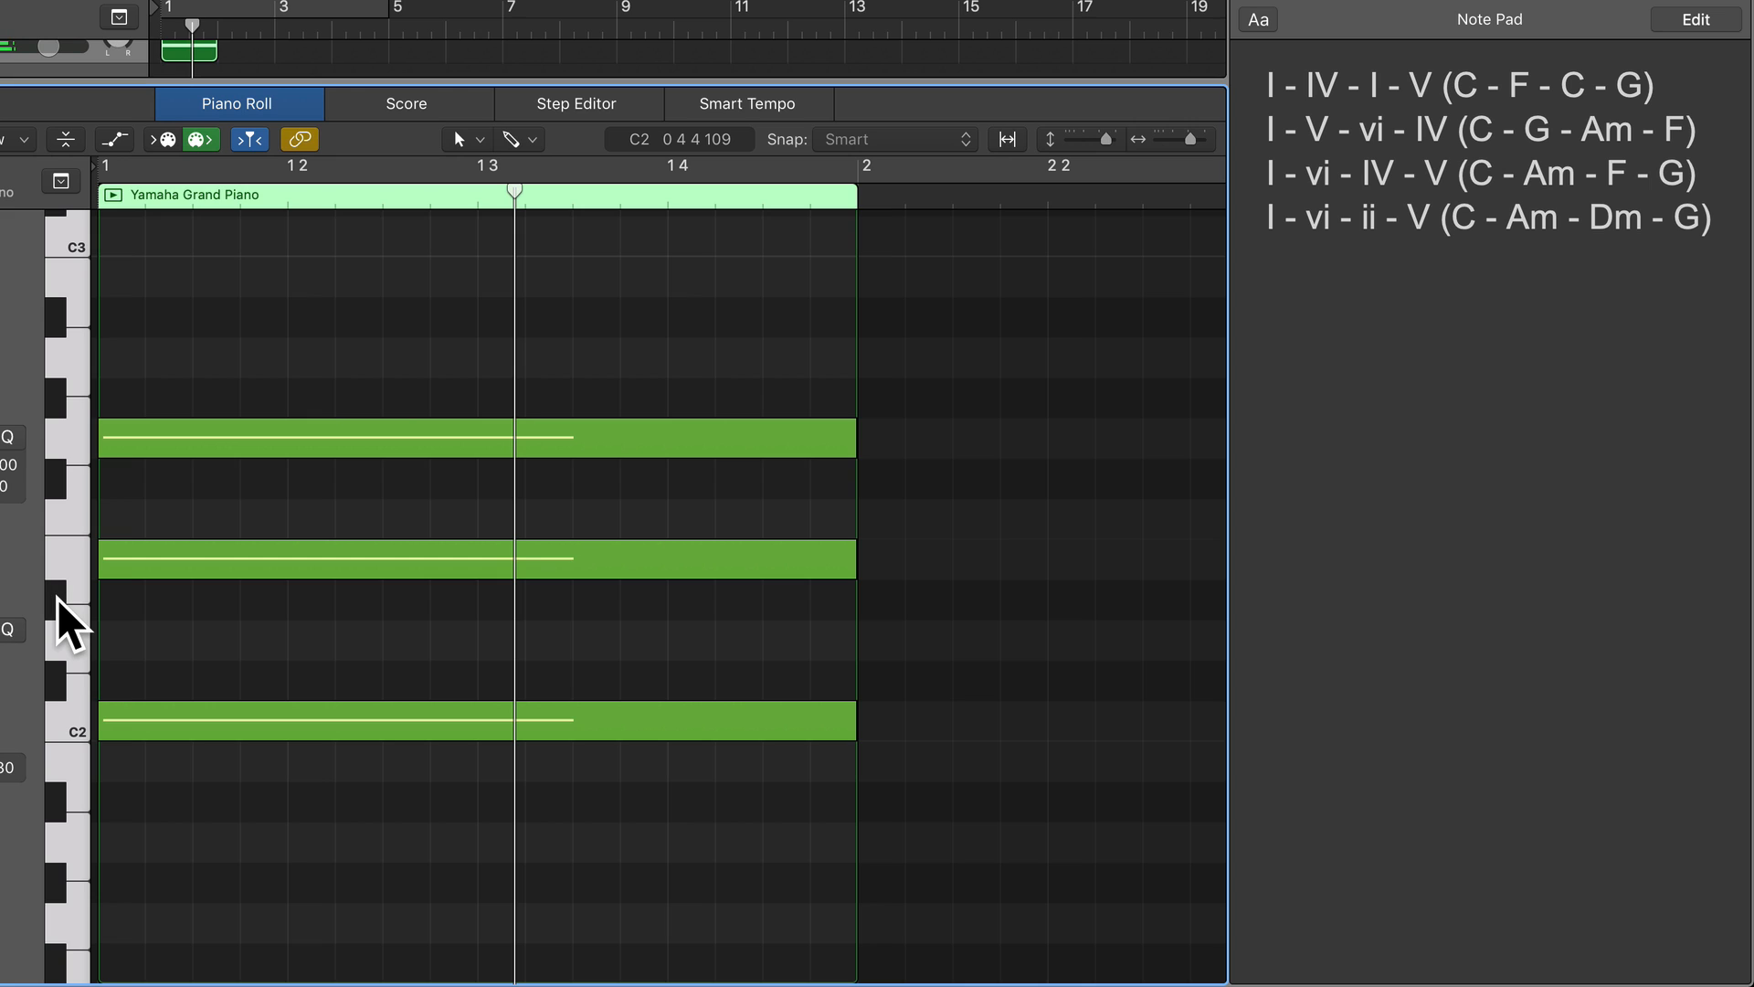
{"action": "left_click", "coordinate": [135, 557]}
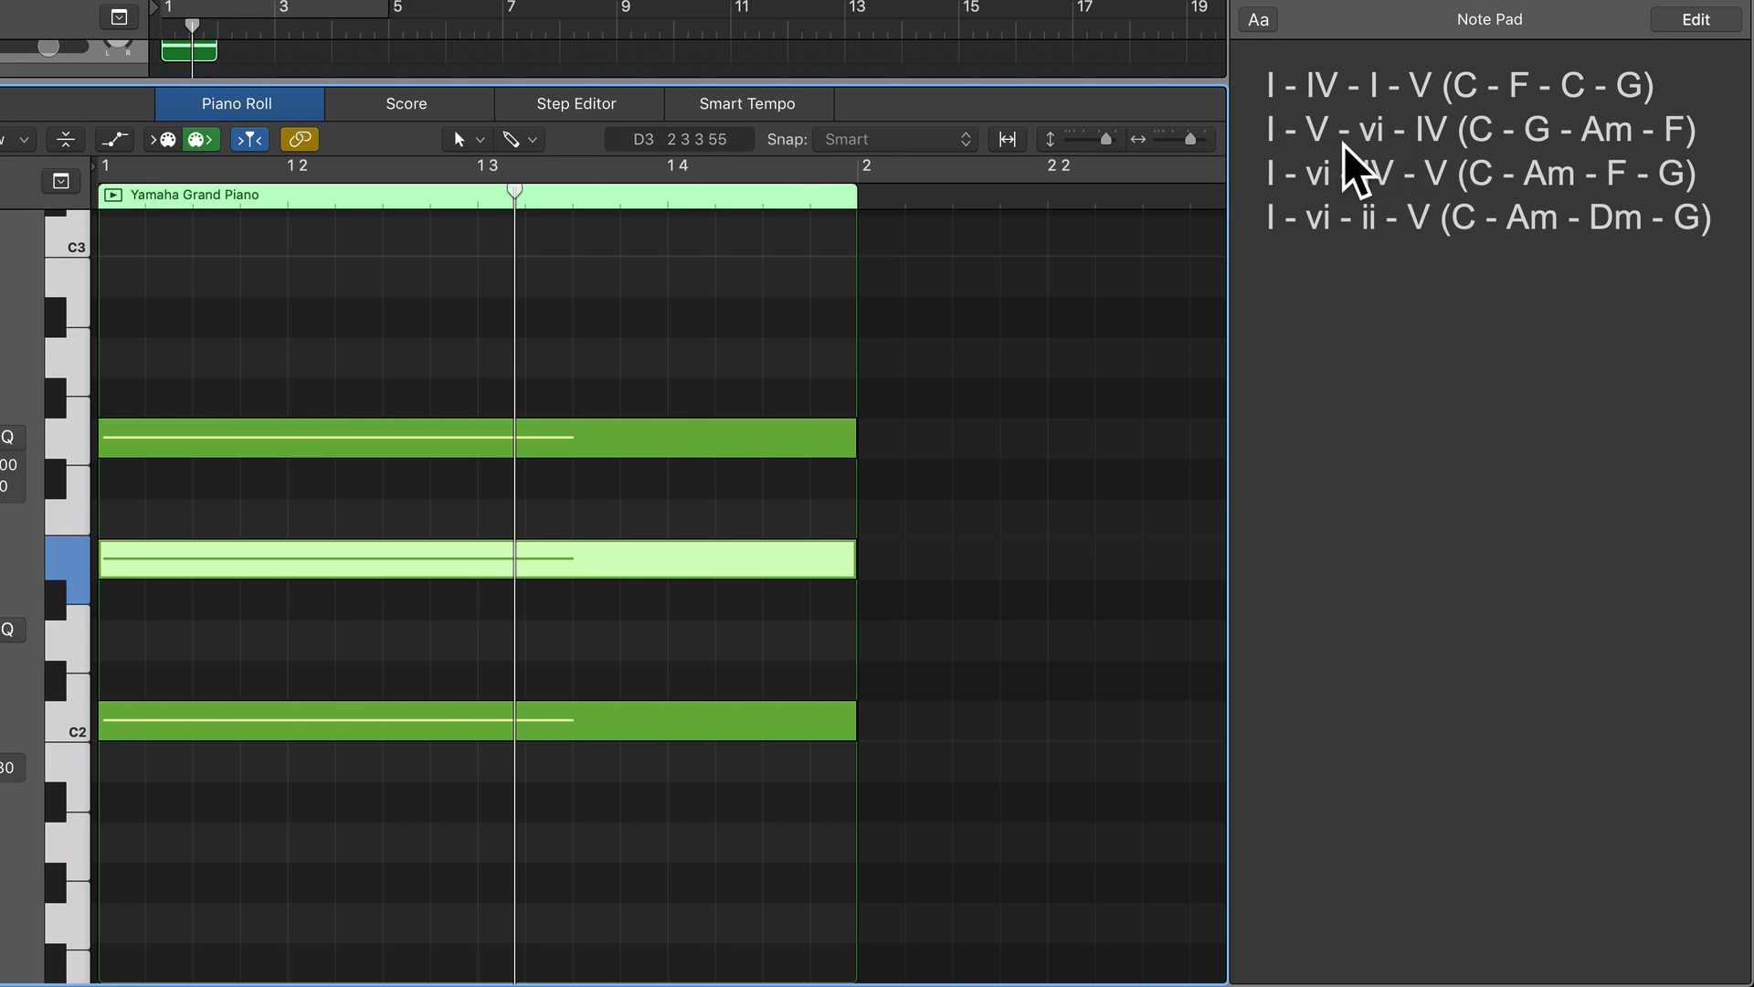
Add a one-bar G1 note at the start of bar 2 as the root of the second chord.
{"action": "left_click", "coordinate": [1182, 140]}
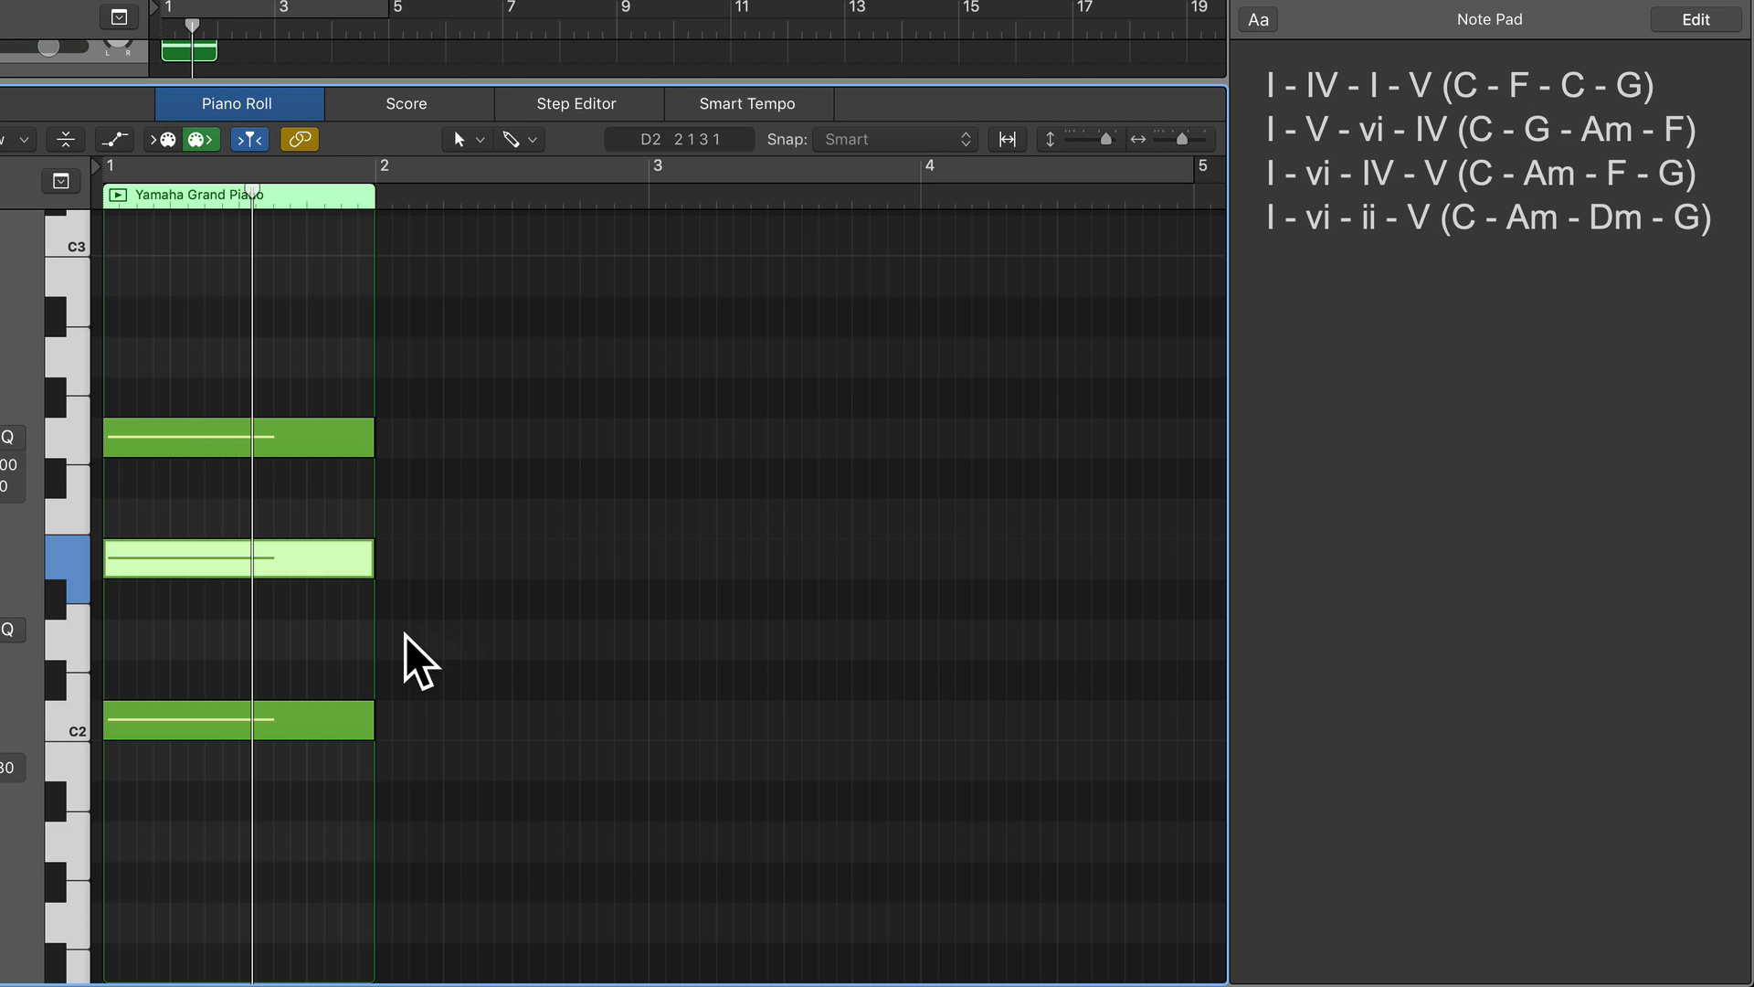
{"action": "scroll", "coordinate": [381, 659], "scroll_direction": "down", "scroll_amount": 3}
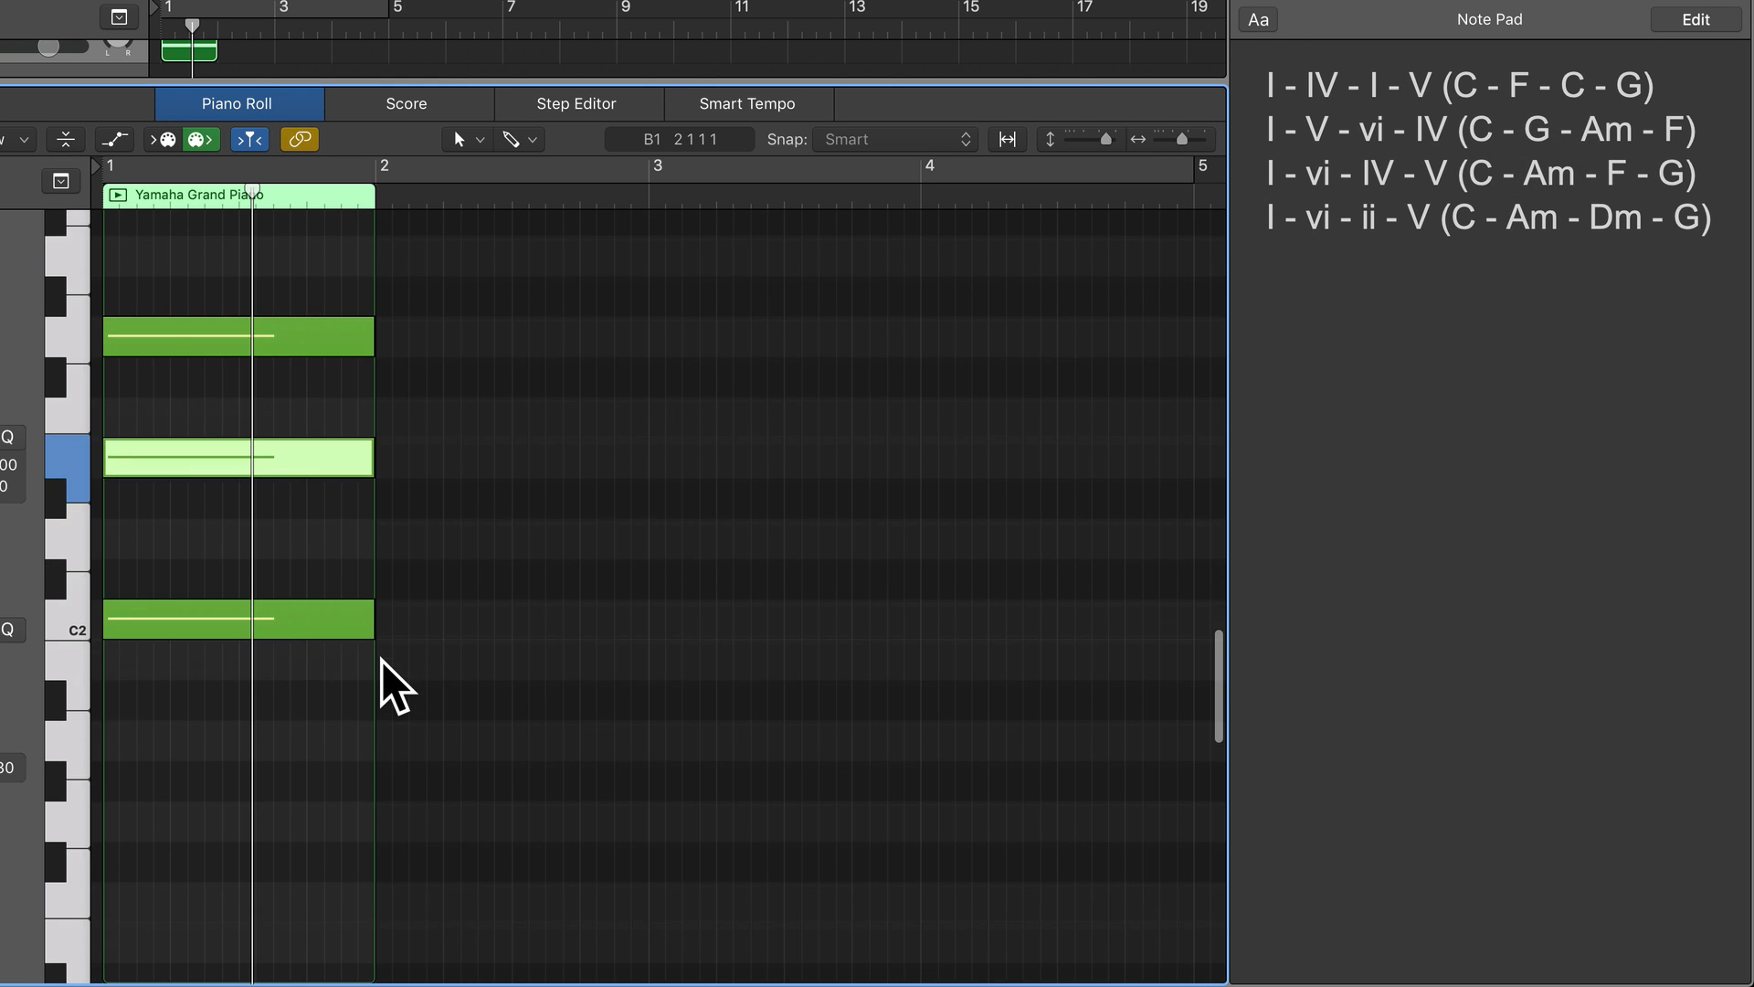
{"action": "left_click", "coordinate": [64, 822]}
{"action": "scroll", "coordinate": [65, 827], "scroll_direction": "down", "scroll_amount": 6}
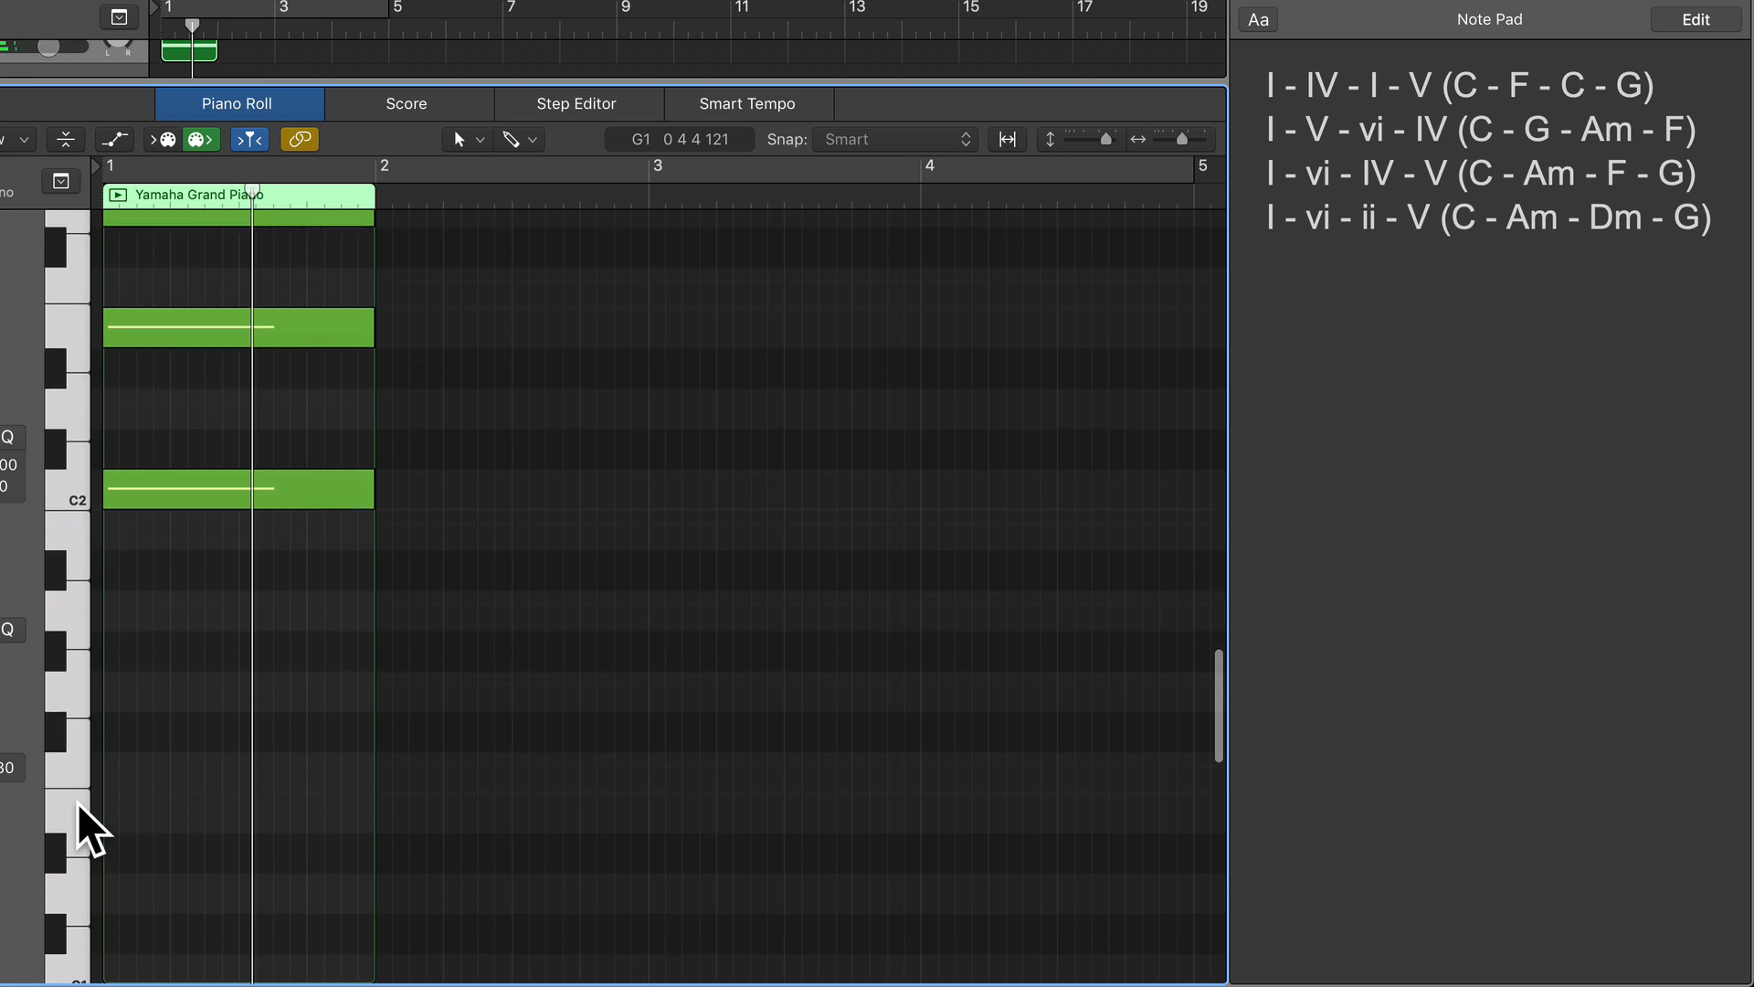
{"action": "left_click", "coordinate": [69, 796]}
{"action": "left_click", "coordinate": [71, 726]}
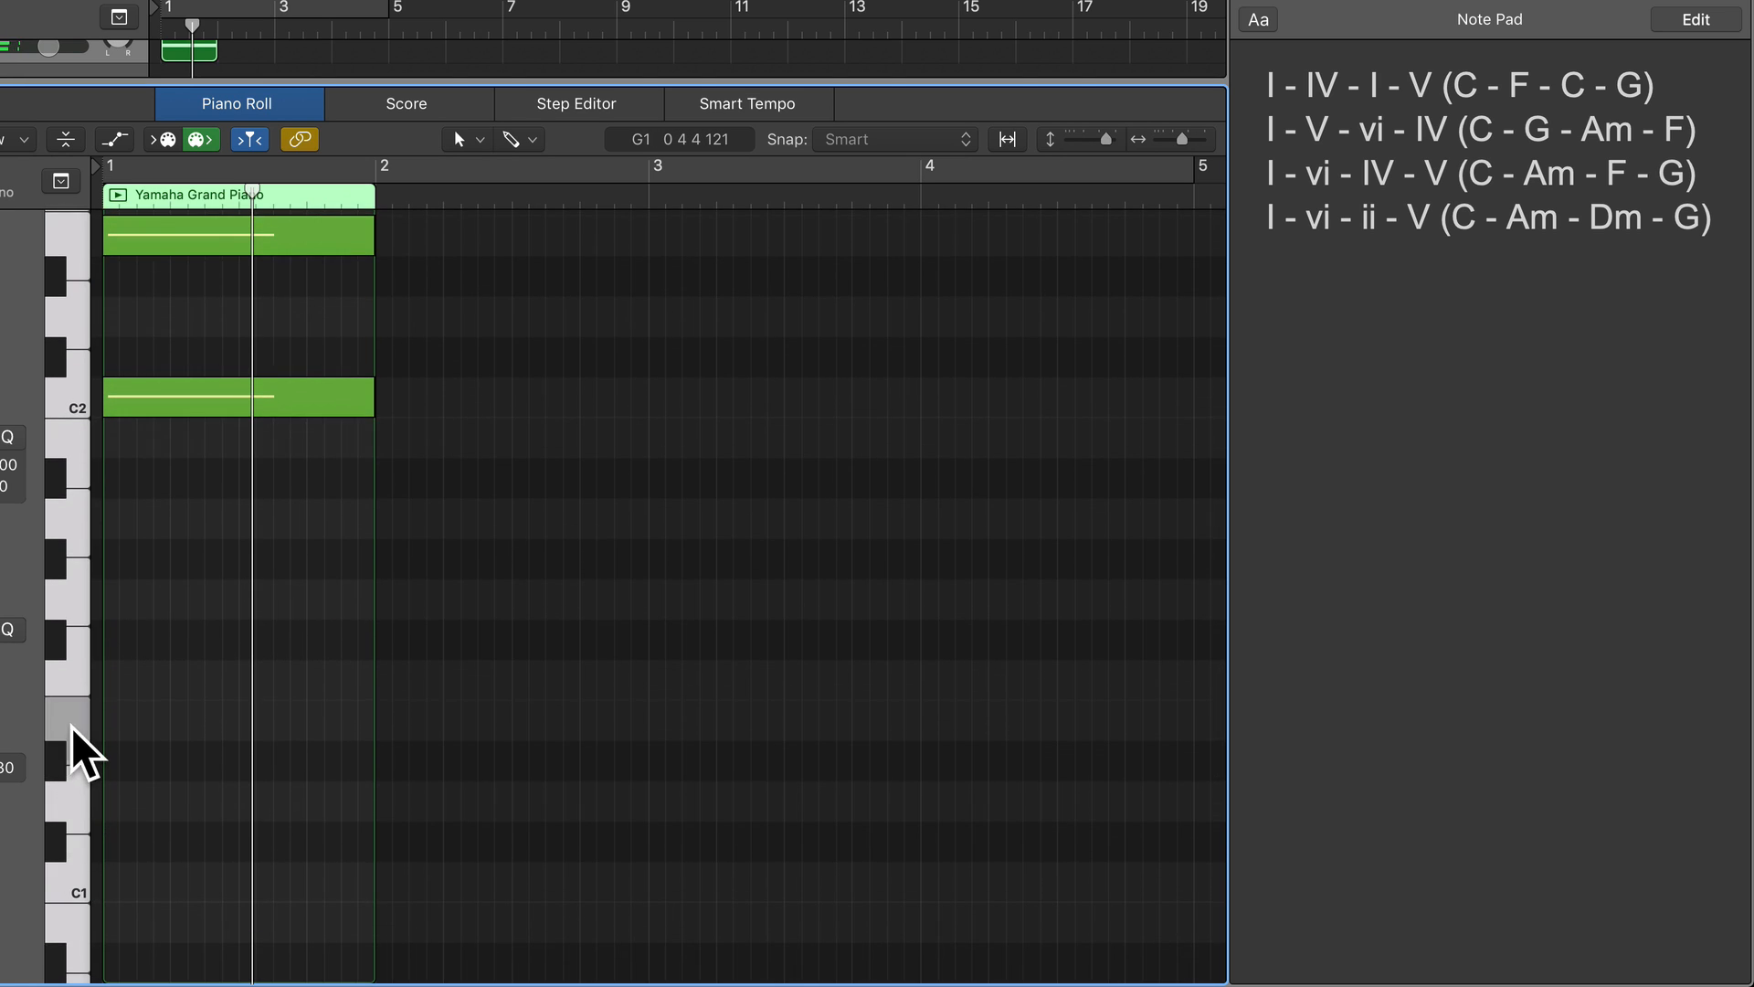
{"action": "left_click", "coordinate": [73, 662]}
{"action": "left_click", "coordinate": [75, 596]}
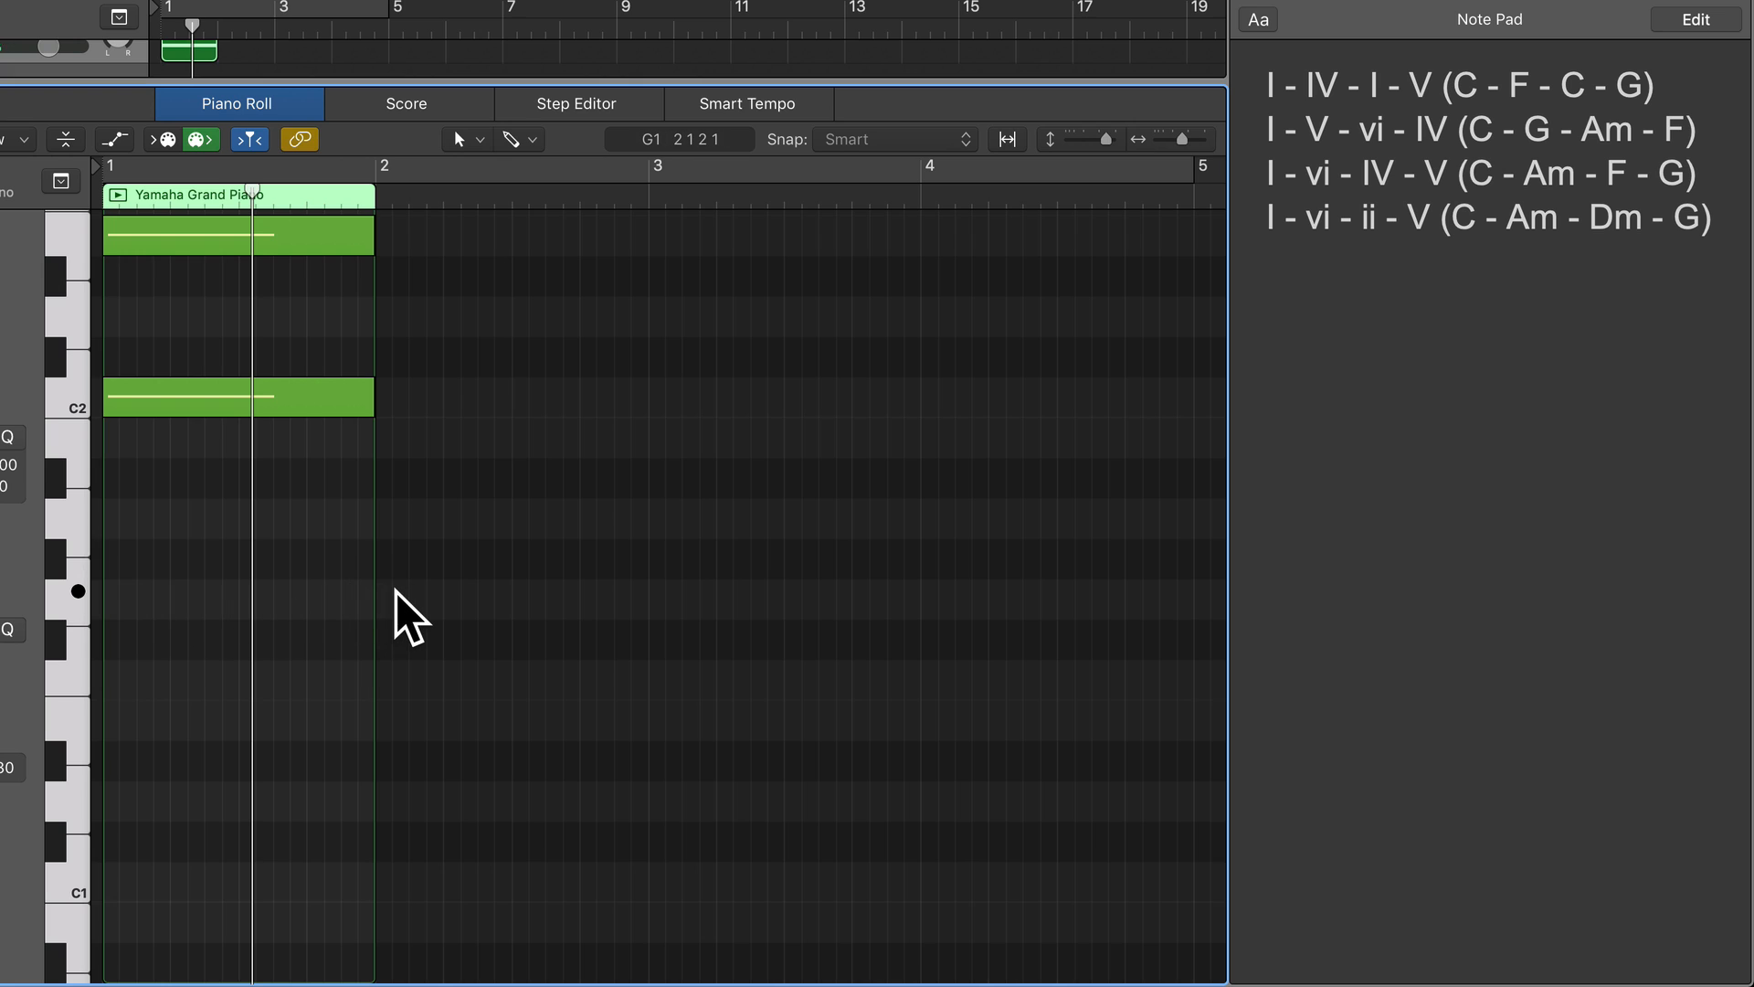
{"action": "key", "text": "super+Right"}
{"action": "key", "text": "super+Right"}
{"action": "key", "text": "super+Right"}
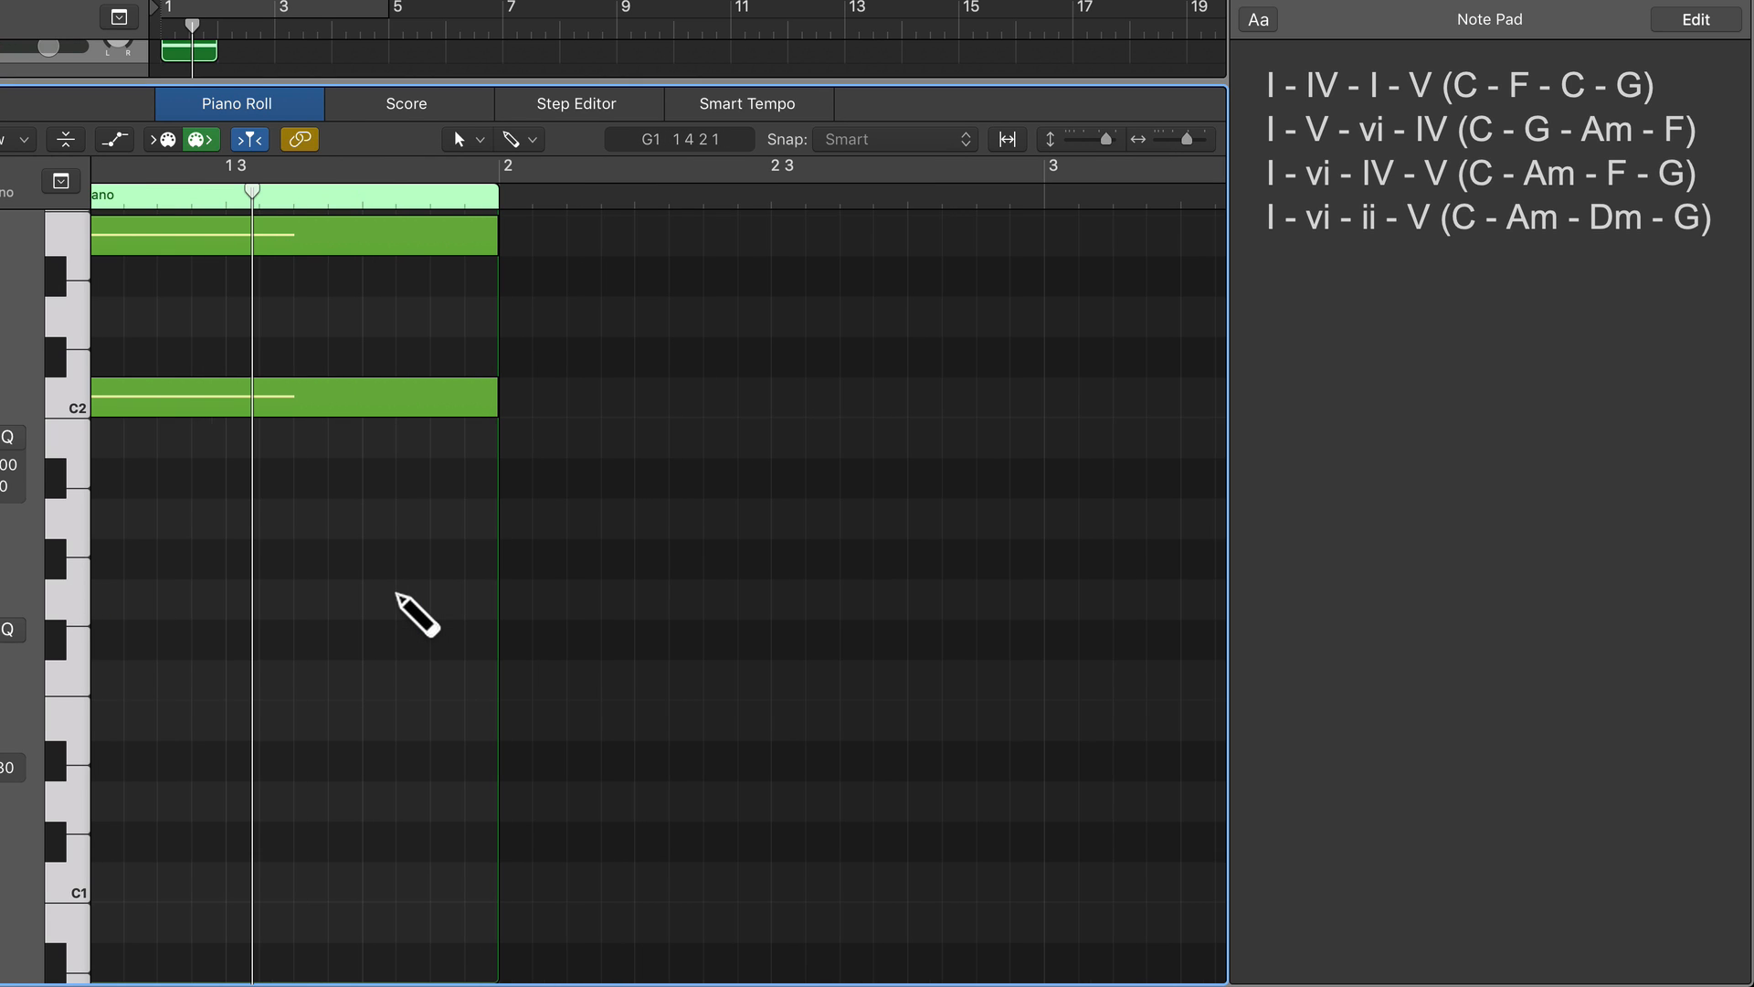
{"action": "left_click", "coordinate": [613, 602]}
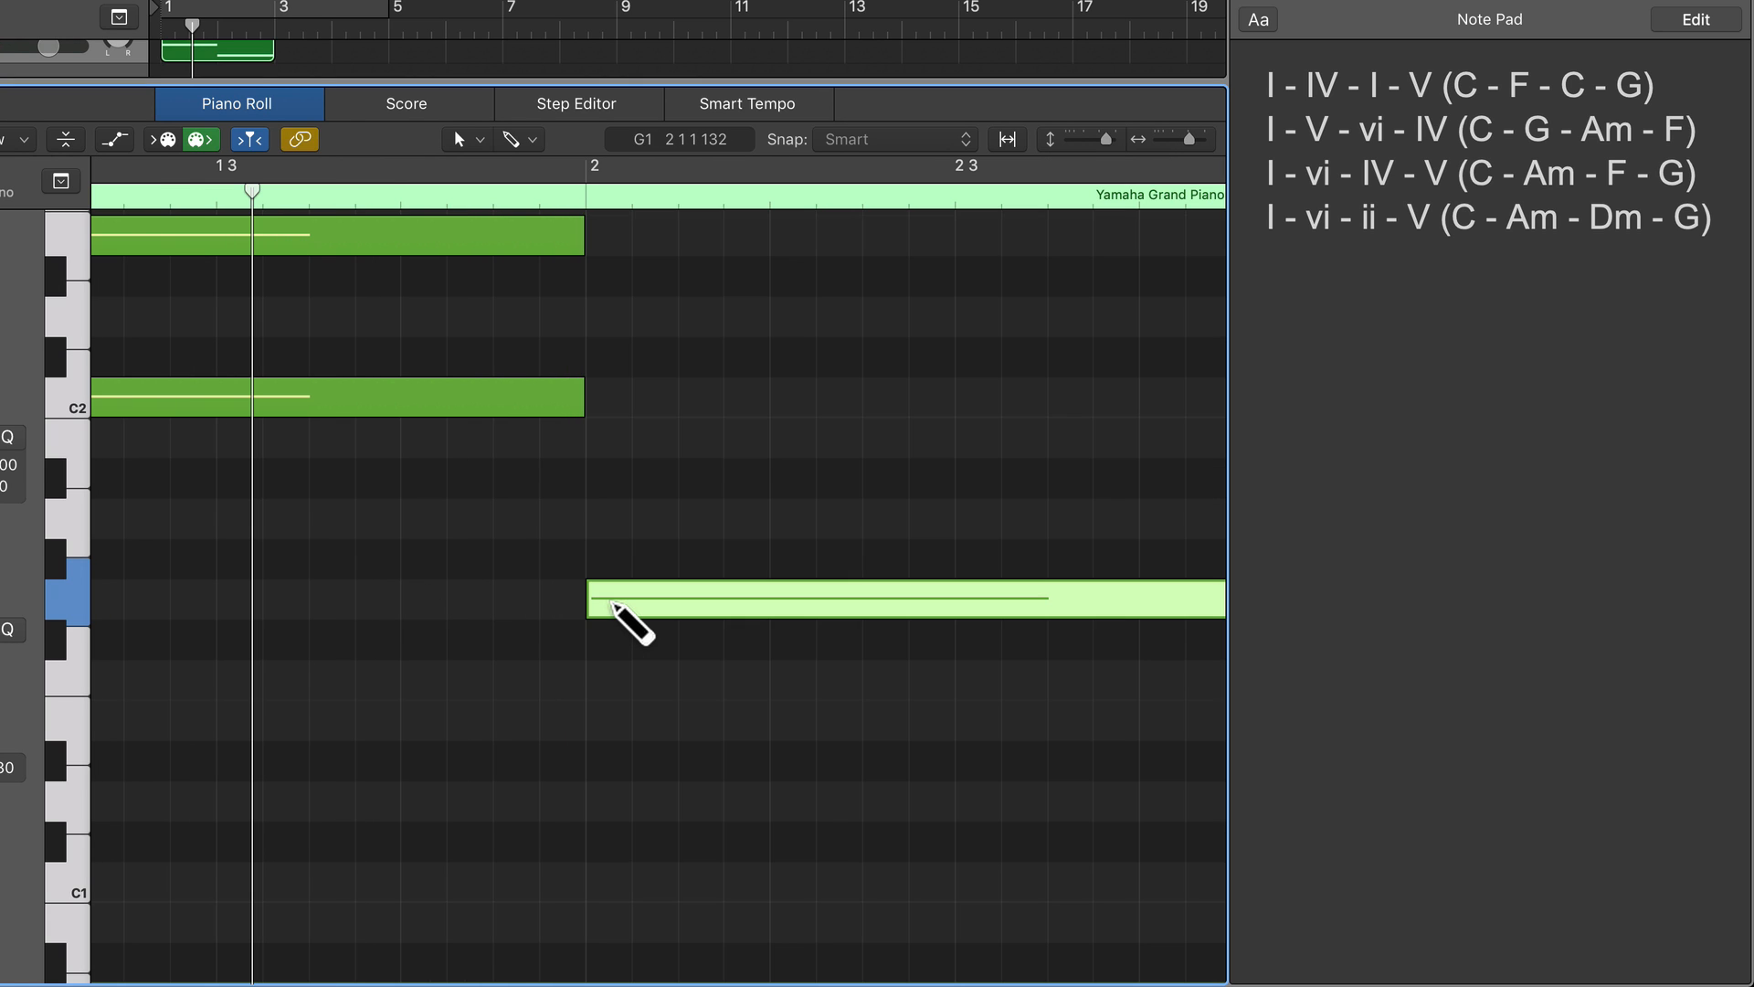
Add a one-bar B1 note at the start of bar 2 as the third above G1.
{"action": "scroll", "coordinate": [610, 599], "scroll_direction": "right", "scroll_amount": 3}
{"action": "mouse_move", "coordinate": [605, 601]}
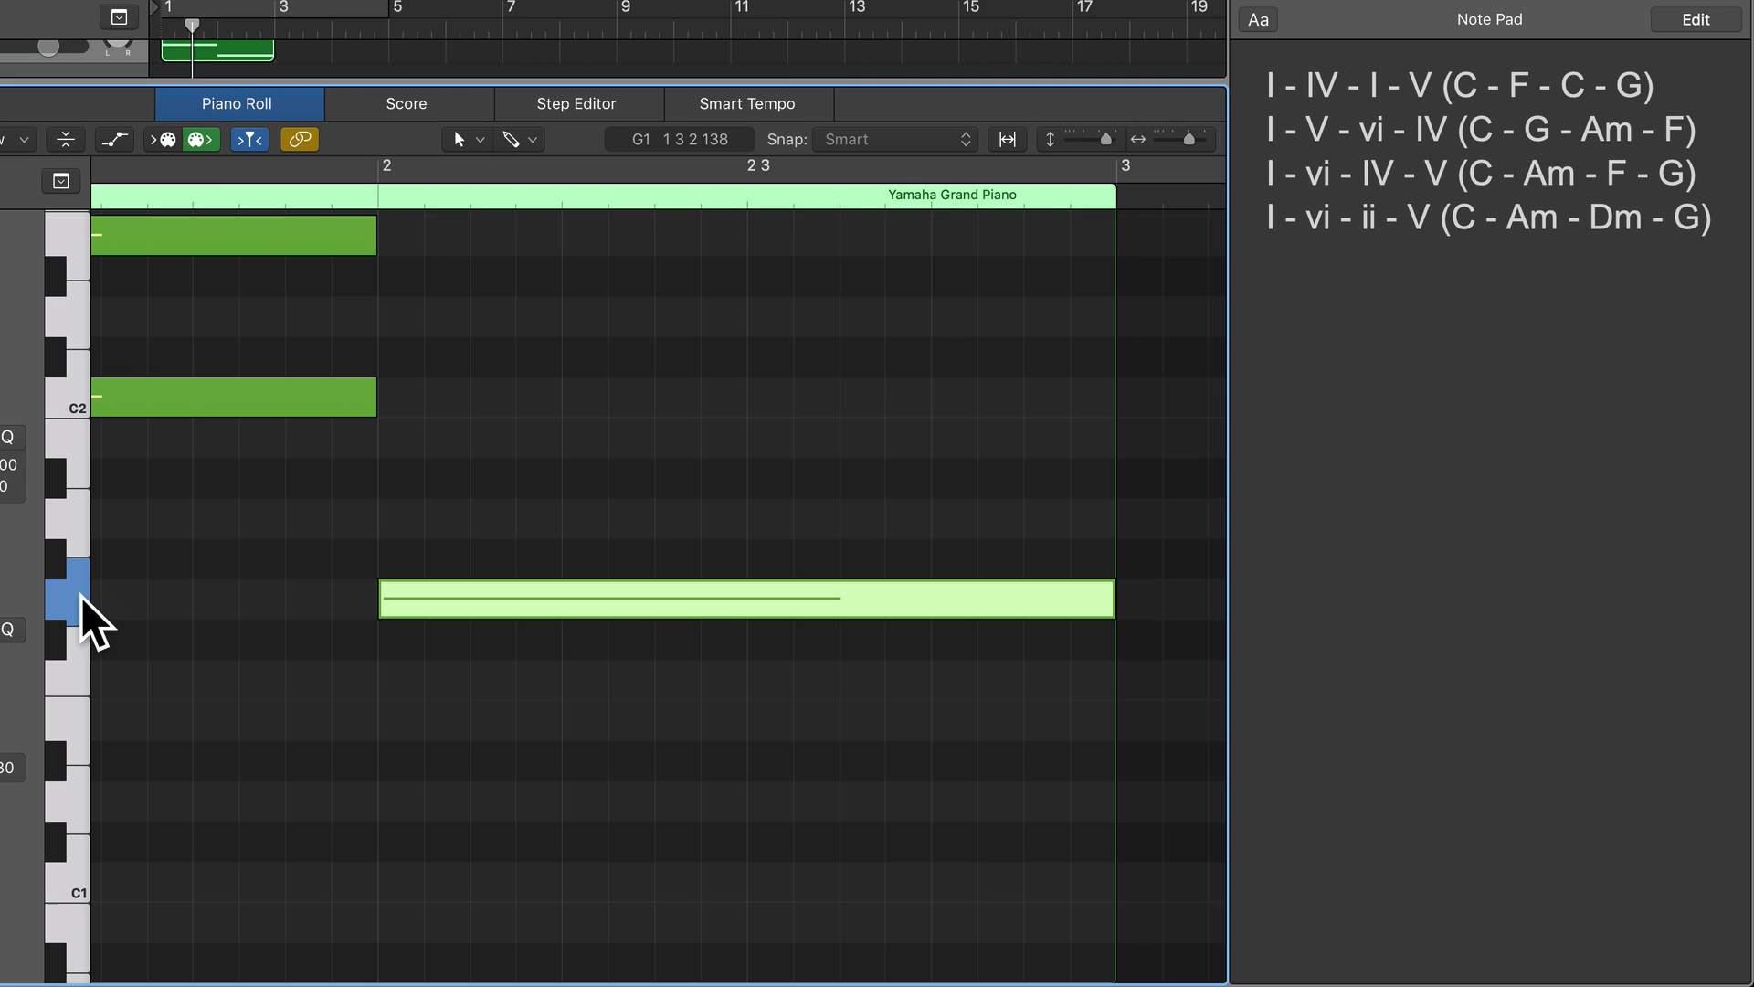
{"action": "left_click", "coordinate": [53, 556]}
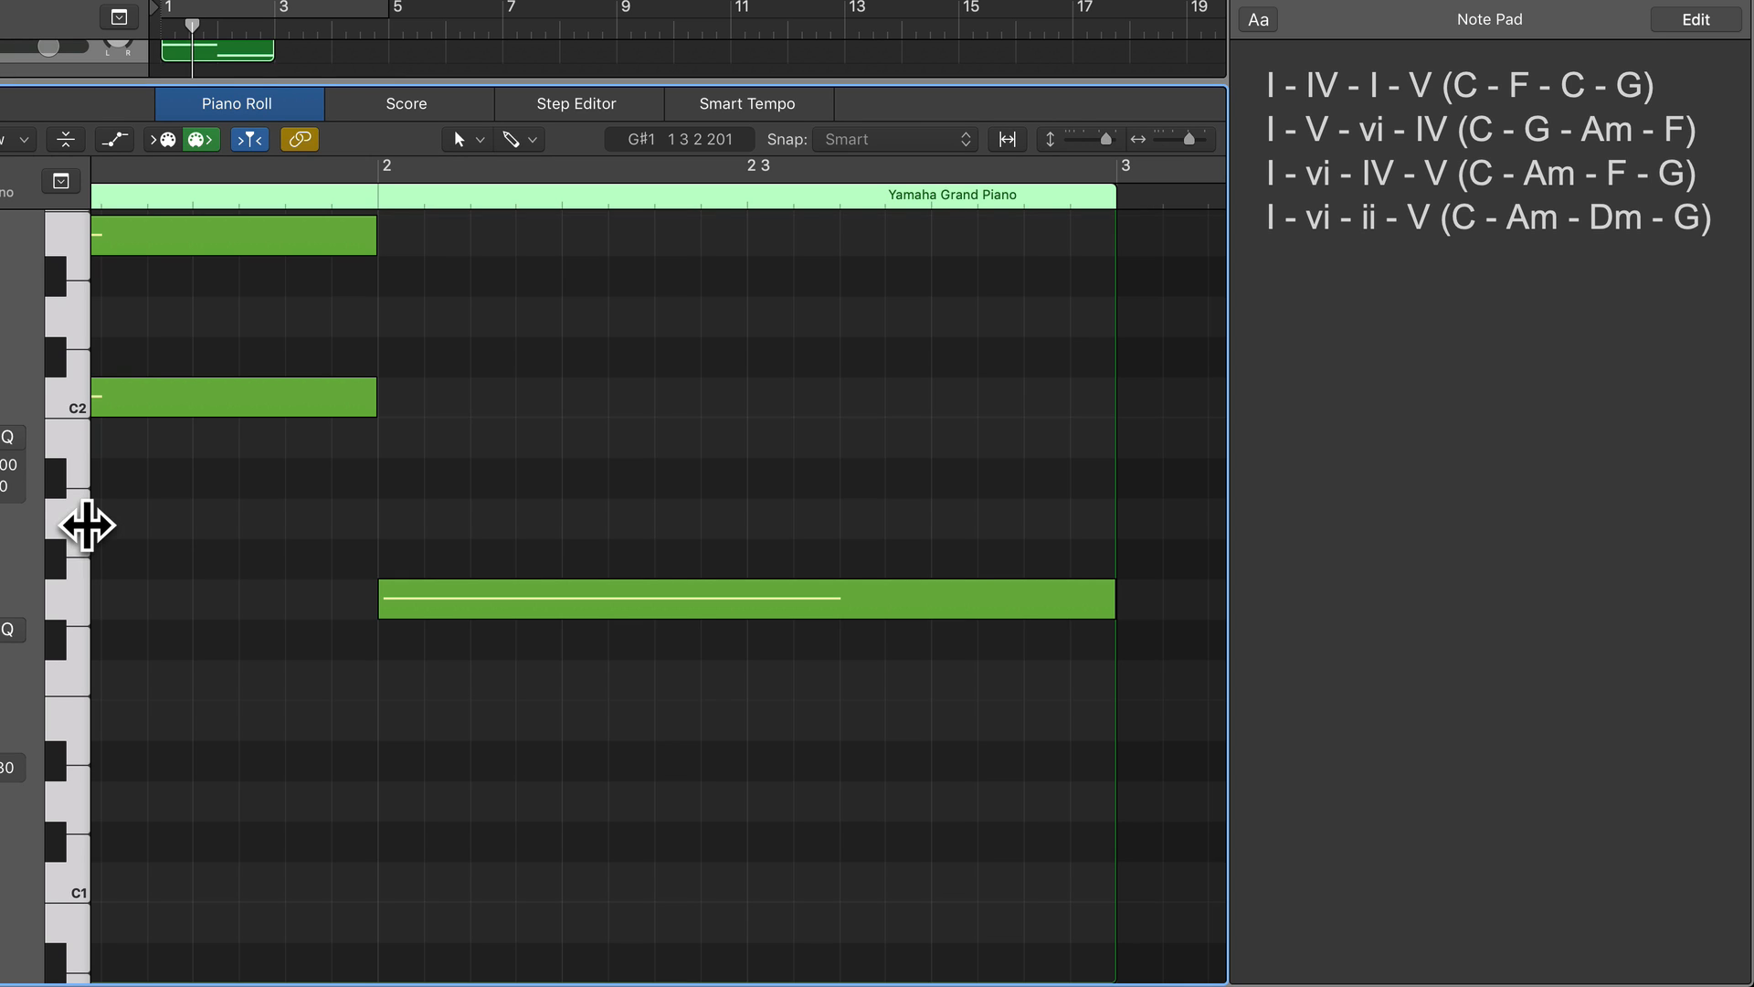
{"action": "left_click", "coordinate": [77, 451]}
{"action": "left_click", "coordinate": [394, 445]}
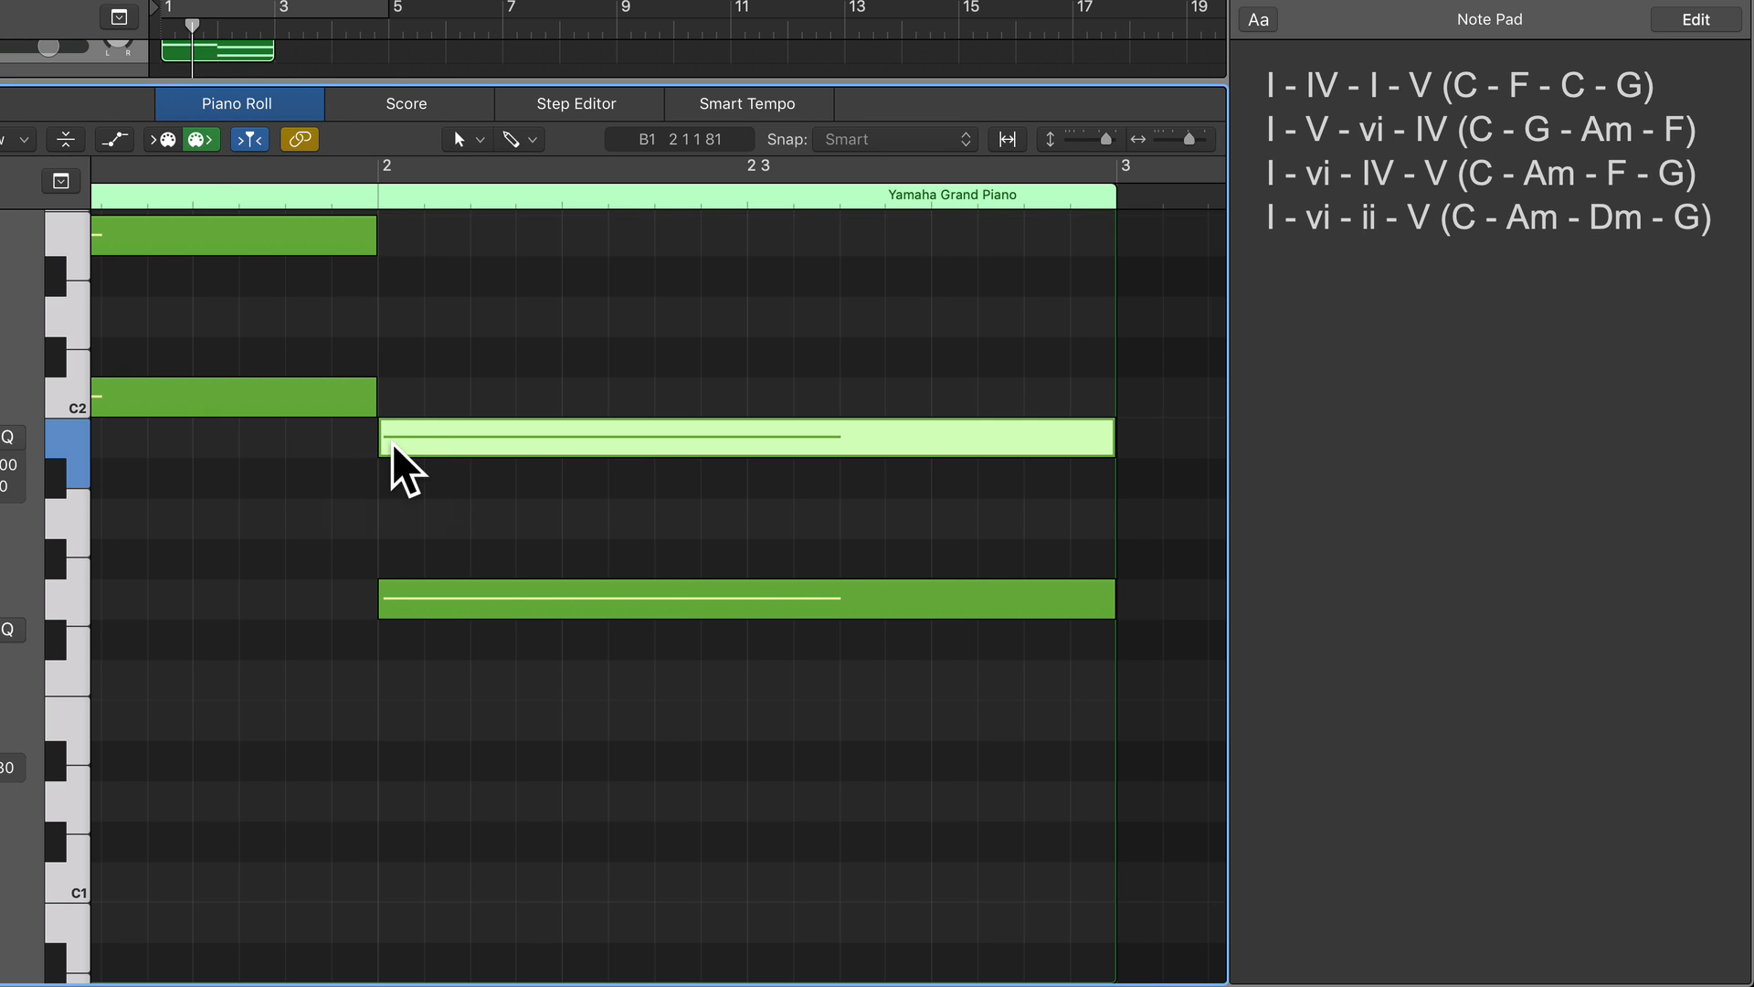
Complete the G major chord in bar 2 with a one-bar D2 note, counting up the keys from G1.
{"action": "left_click", "coordinate": [64, 595]}
{"action": "left_click", "coordinate": [72, 514]}
{"action": "left_click", "coordinate": [75, 457]}
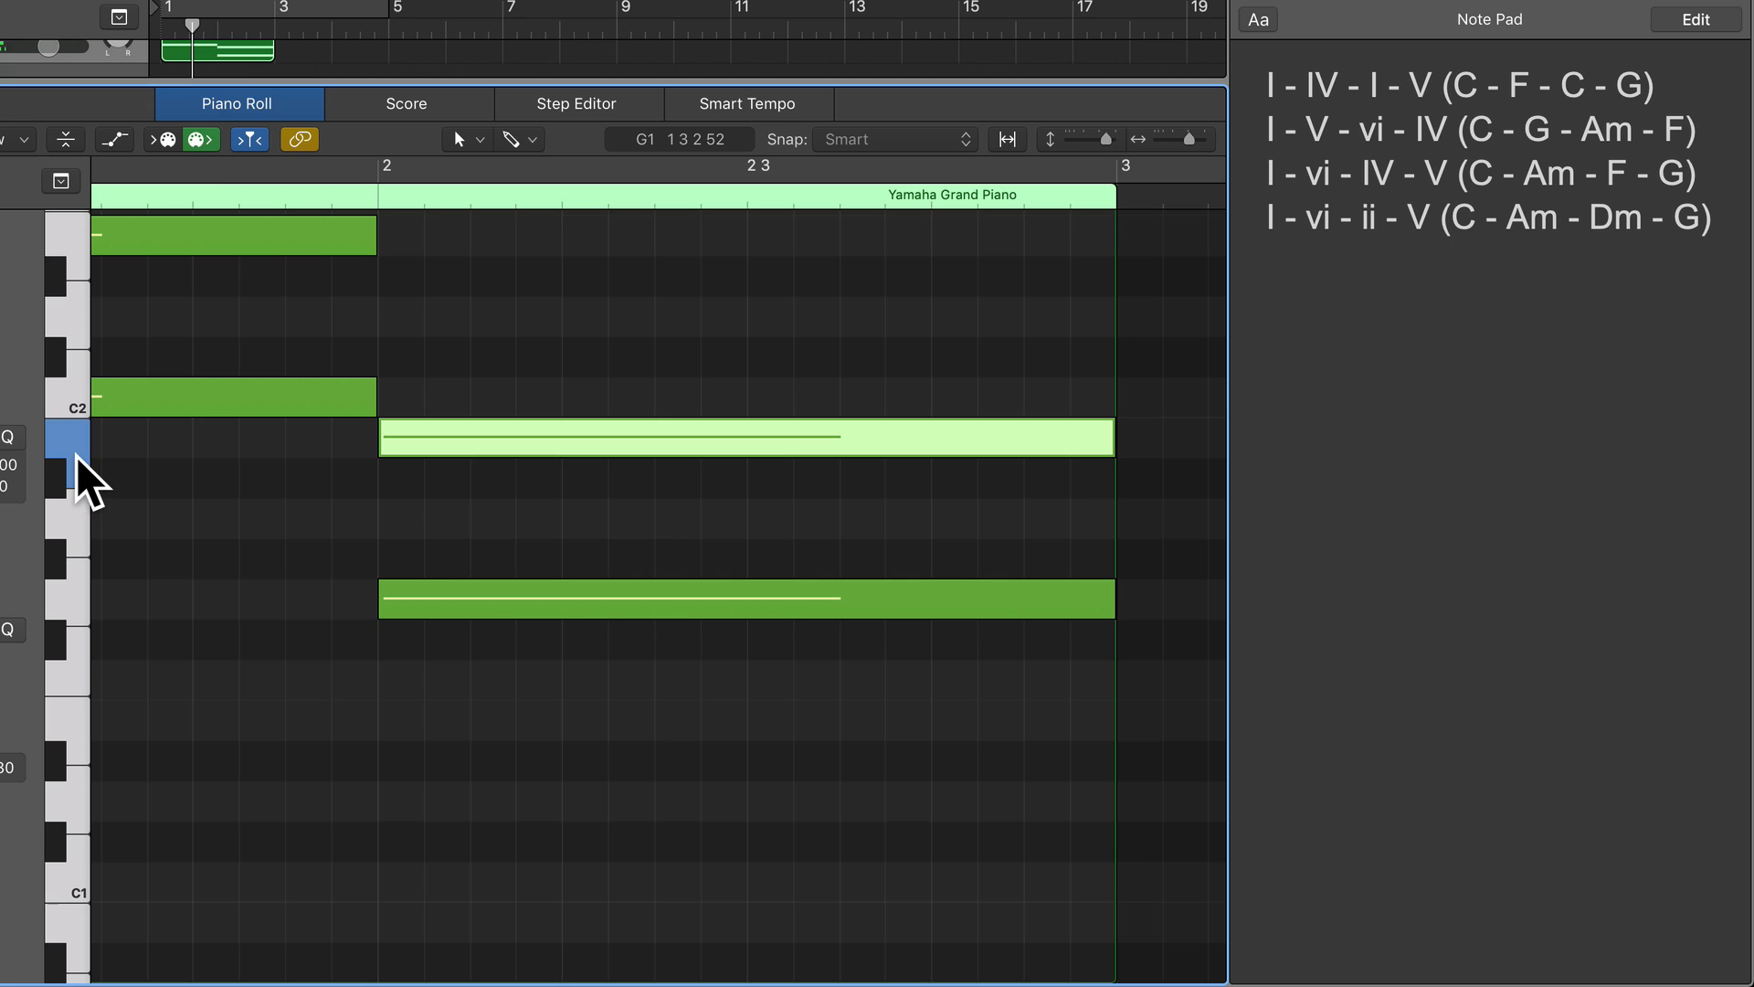
{"action": "left_click", "coordinate": [59, 392]}
{"action": "left_click", "coordinate": [67, 325]}
{"action": "scroll", "coordinate": [69, 318], "scroll_direction": "down", "scroll_amount": 1}
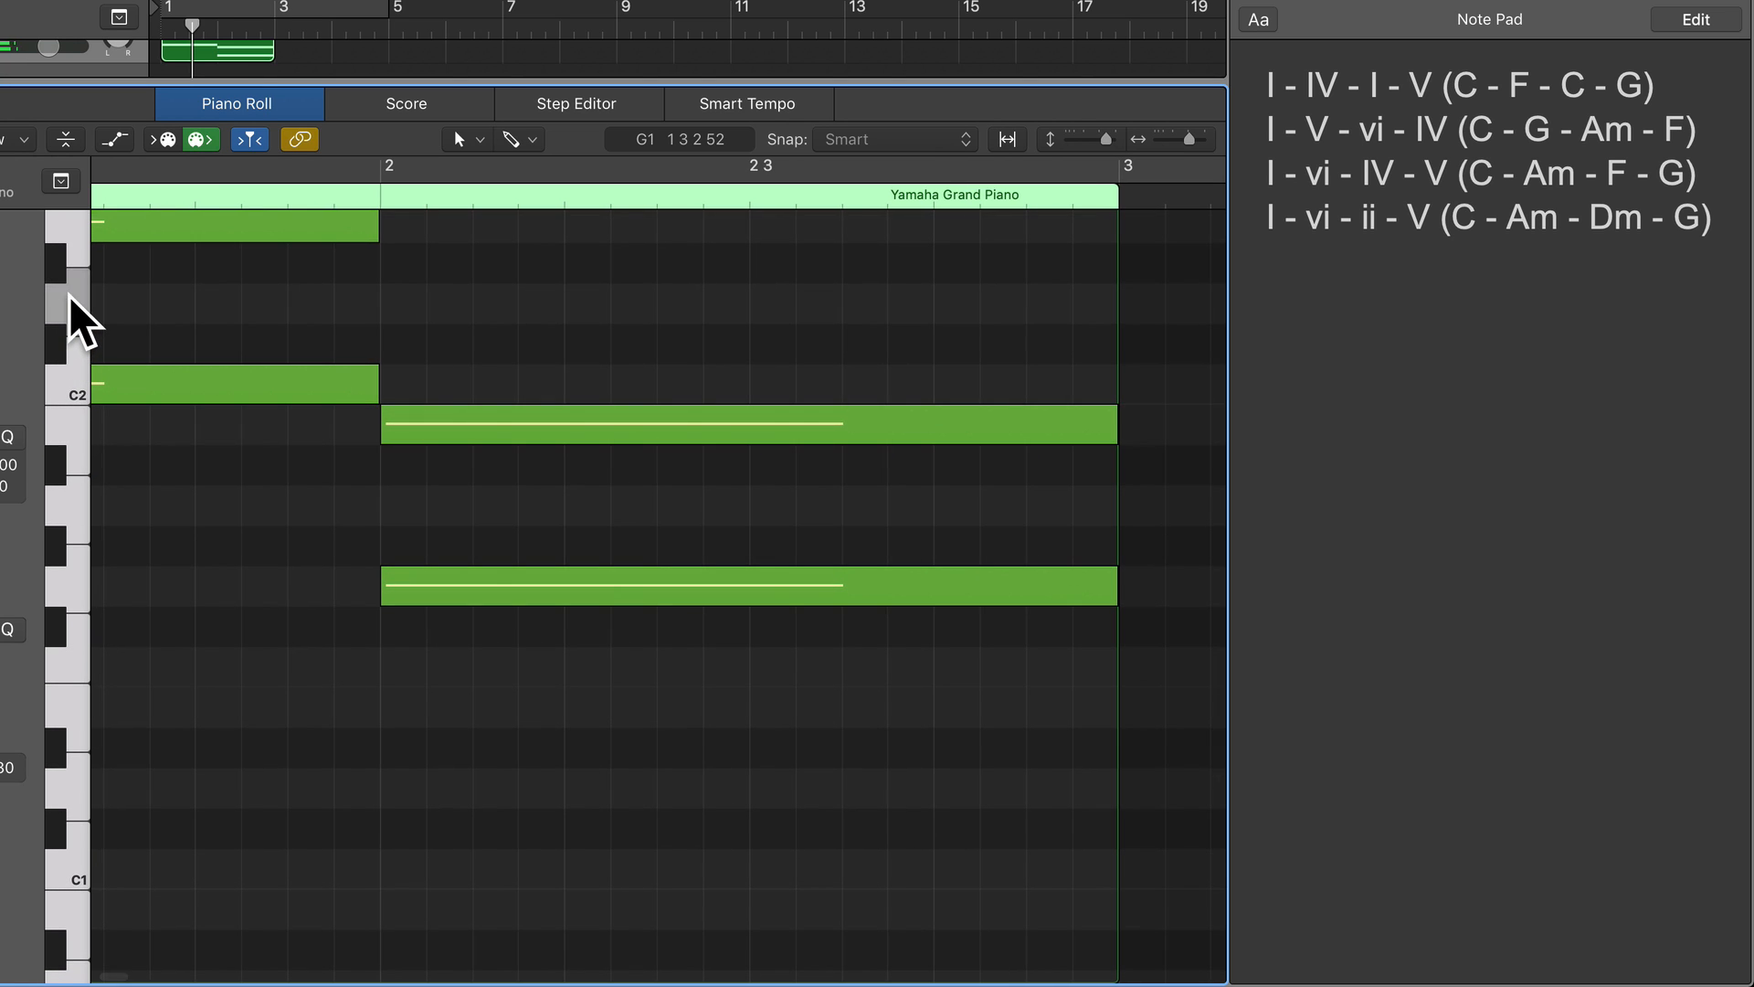
{"action": "left_click", "coordinate": [396, 293], "text": "super"}
{"action": "scroll", "coordinate": [364, 364], "scroll_direction": "left", "scroll_amount": 2}
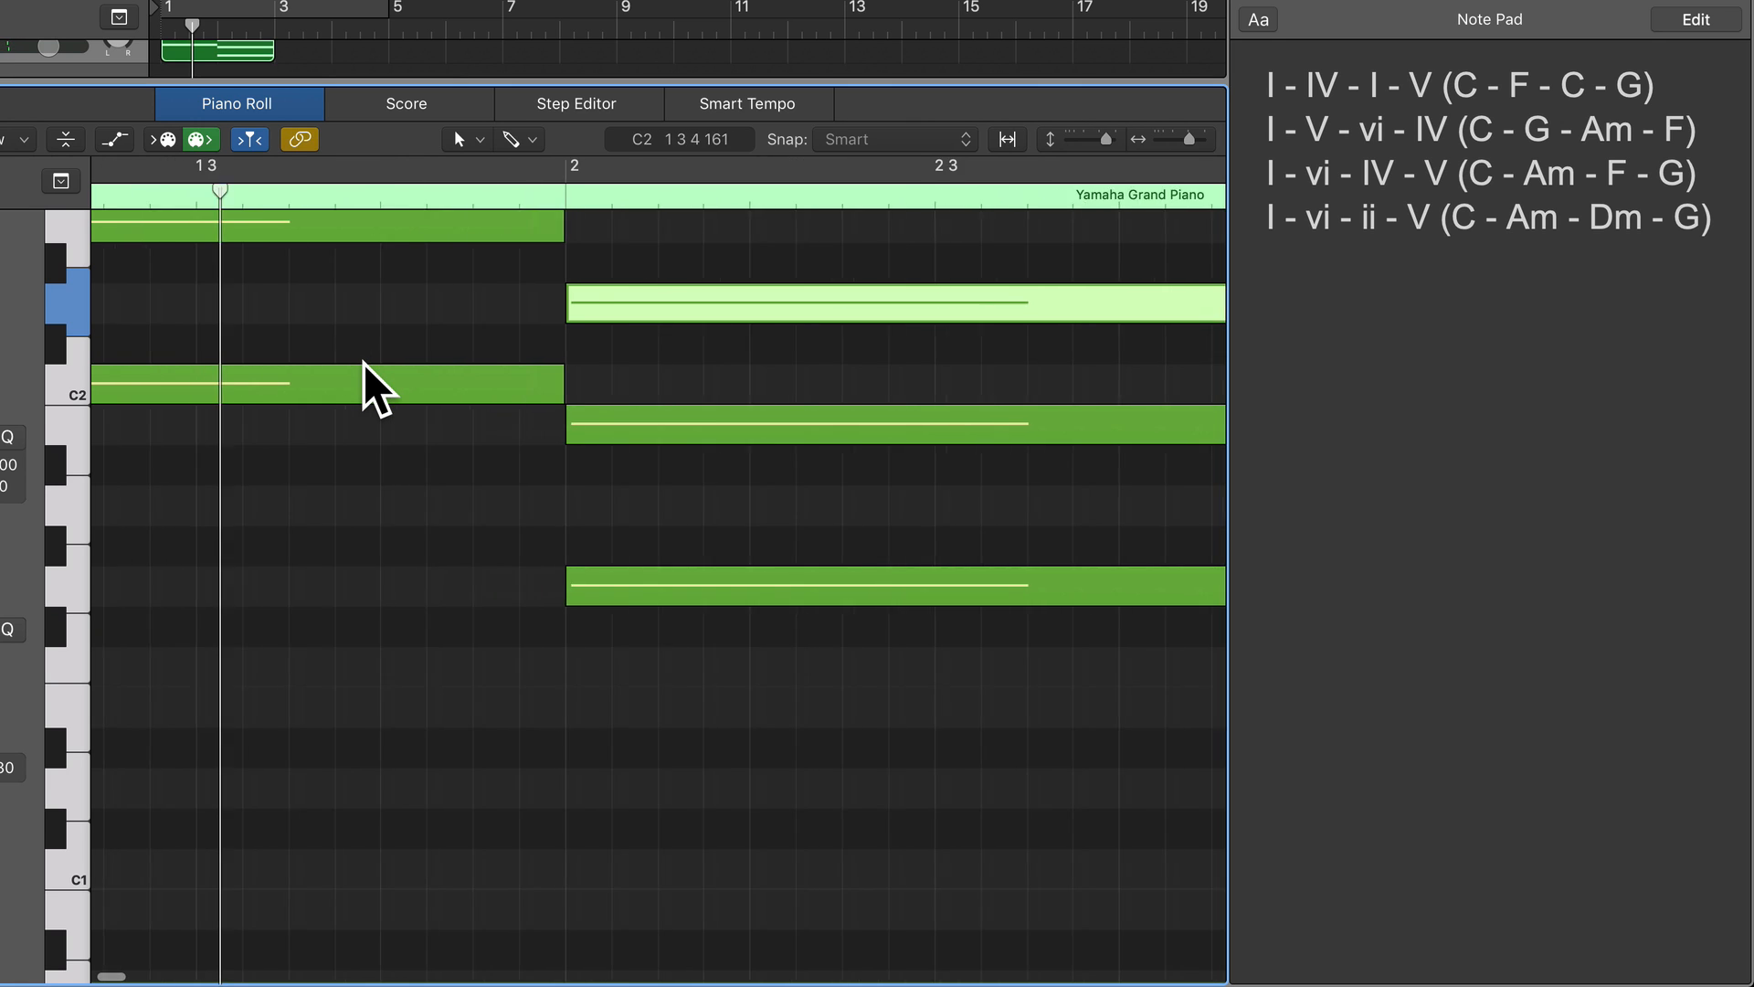
Play back the first two chords and check the second progression in the Note Pad for the next chord.
{"action": "scroll", "coordinate": [364, 363], "scroll_direction": "right", "scroll_amount": 3}
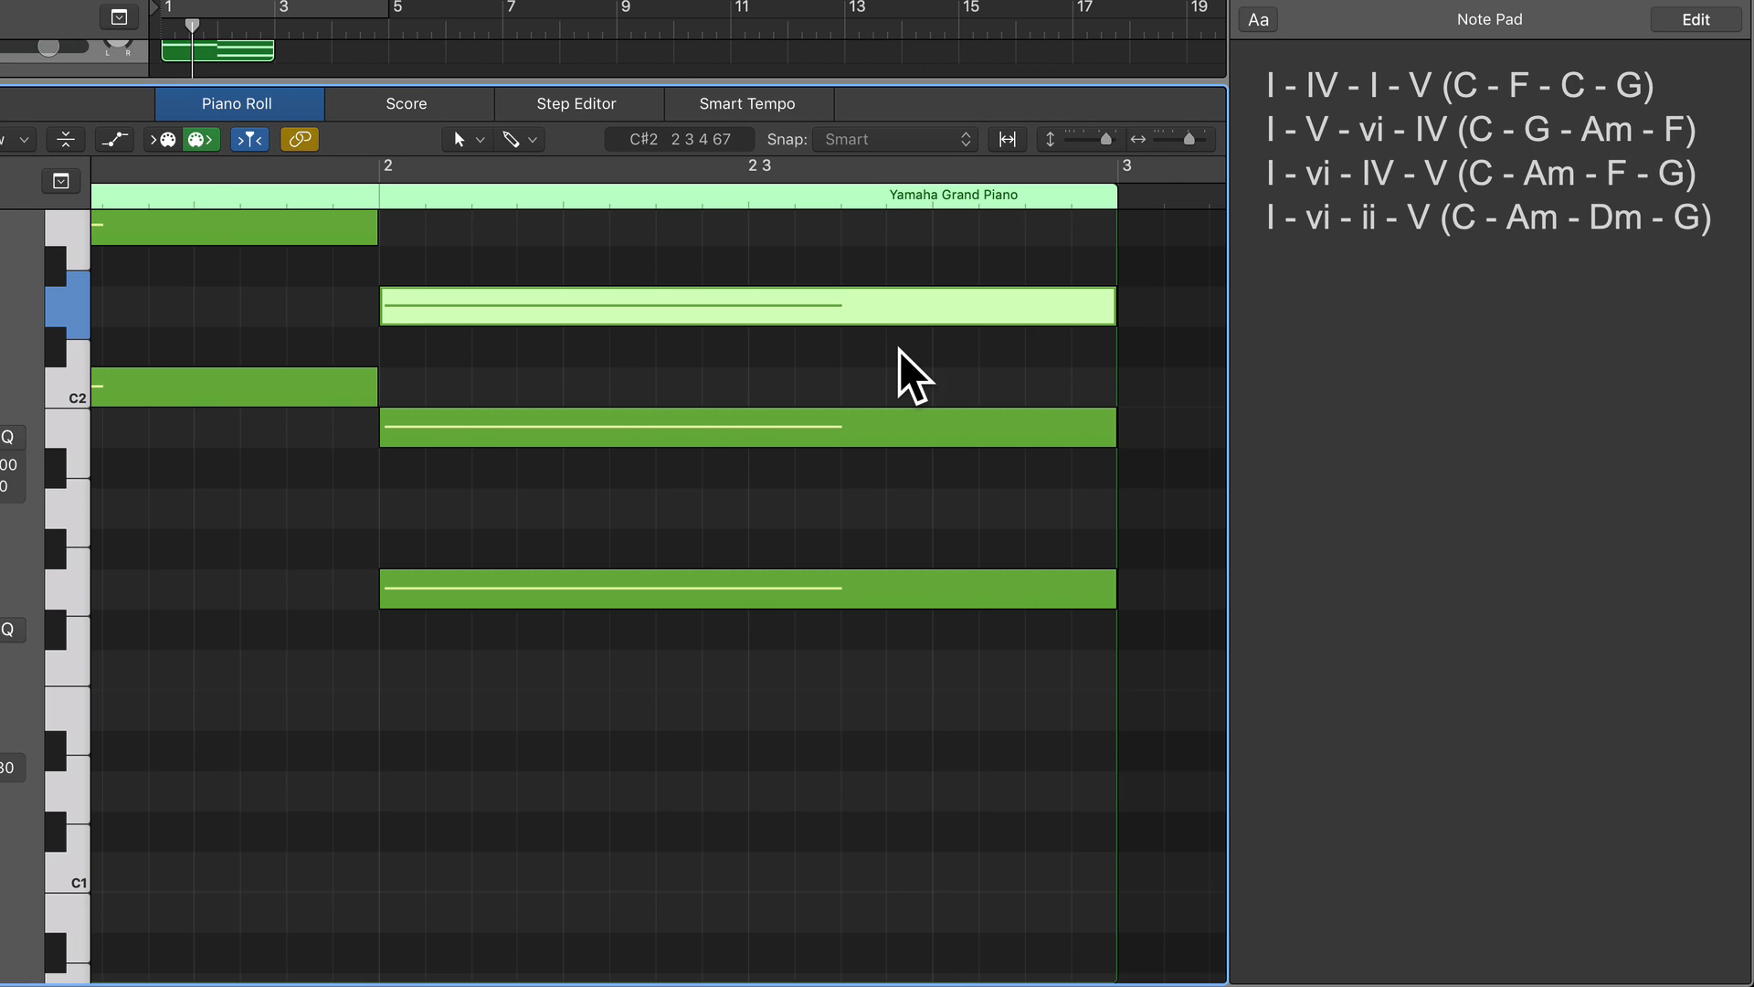
{"action": "key", "text": "space"}
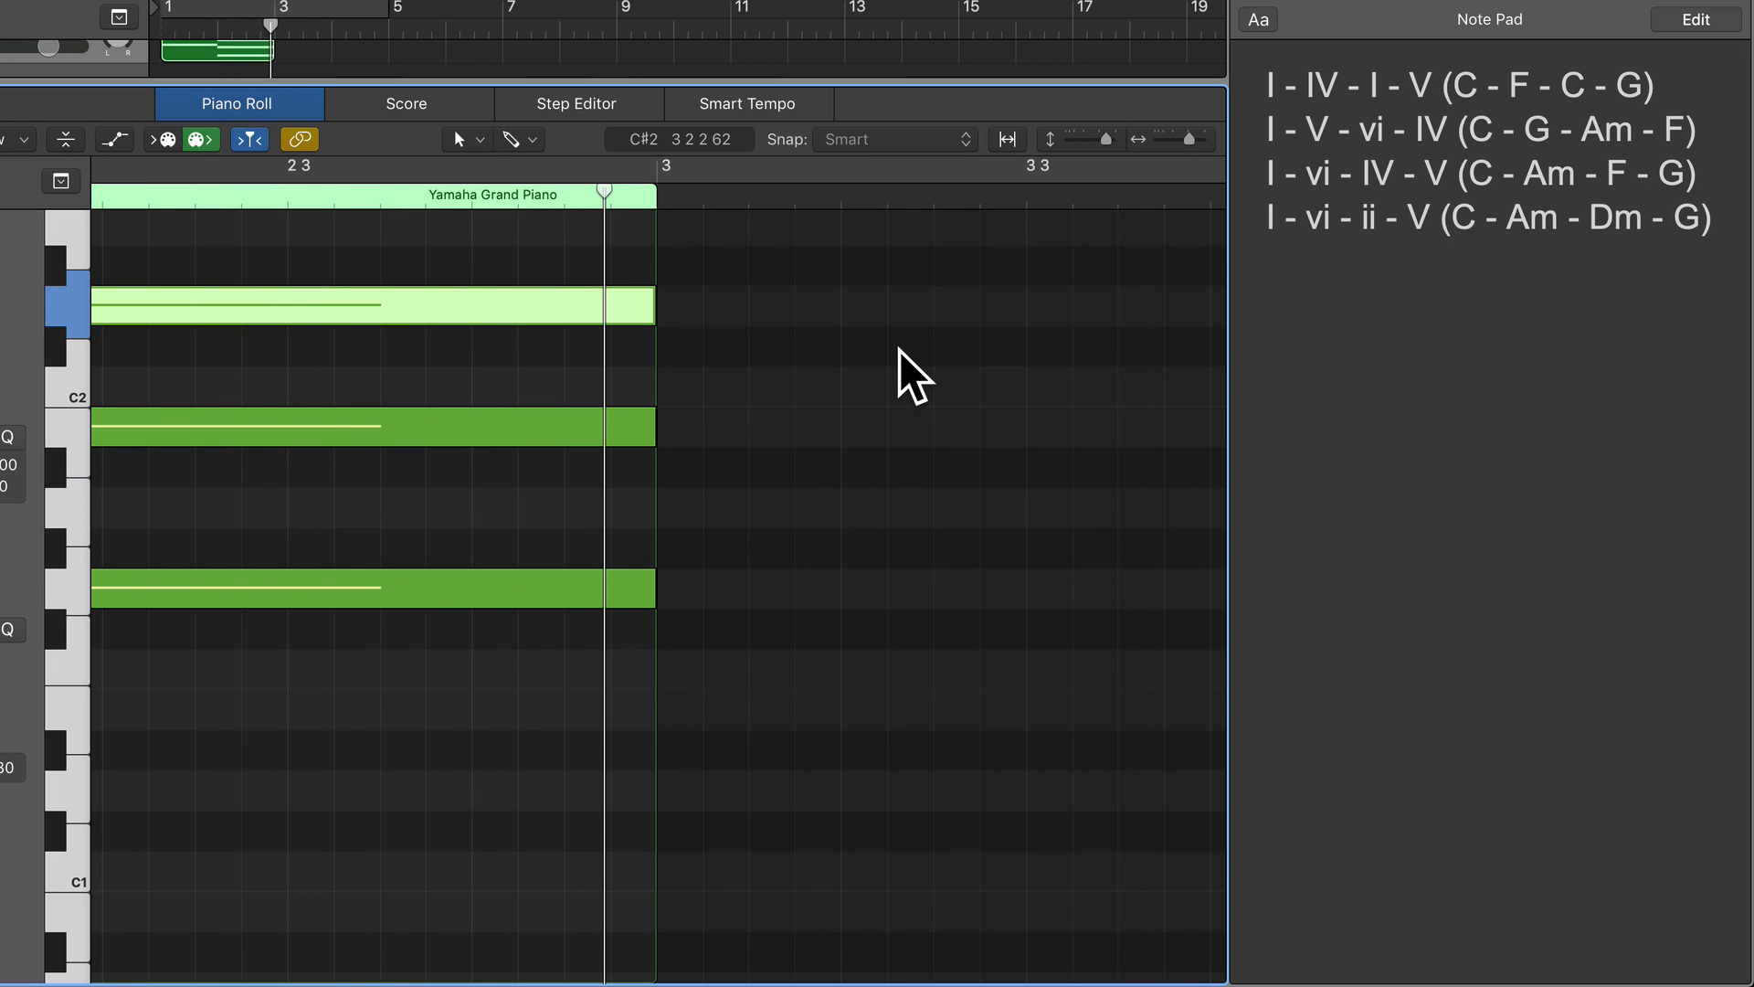
{"action": "left_click", "coordinate": [1370, 133]}
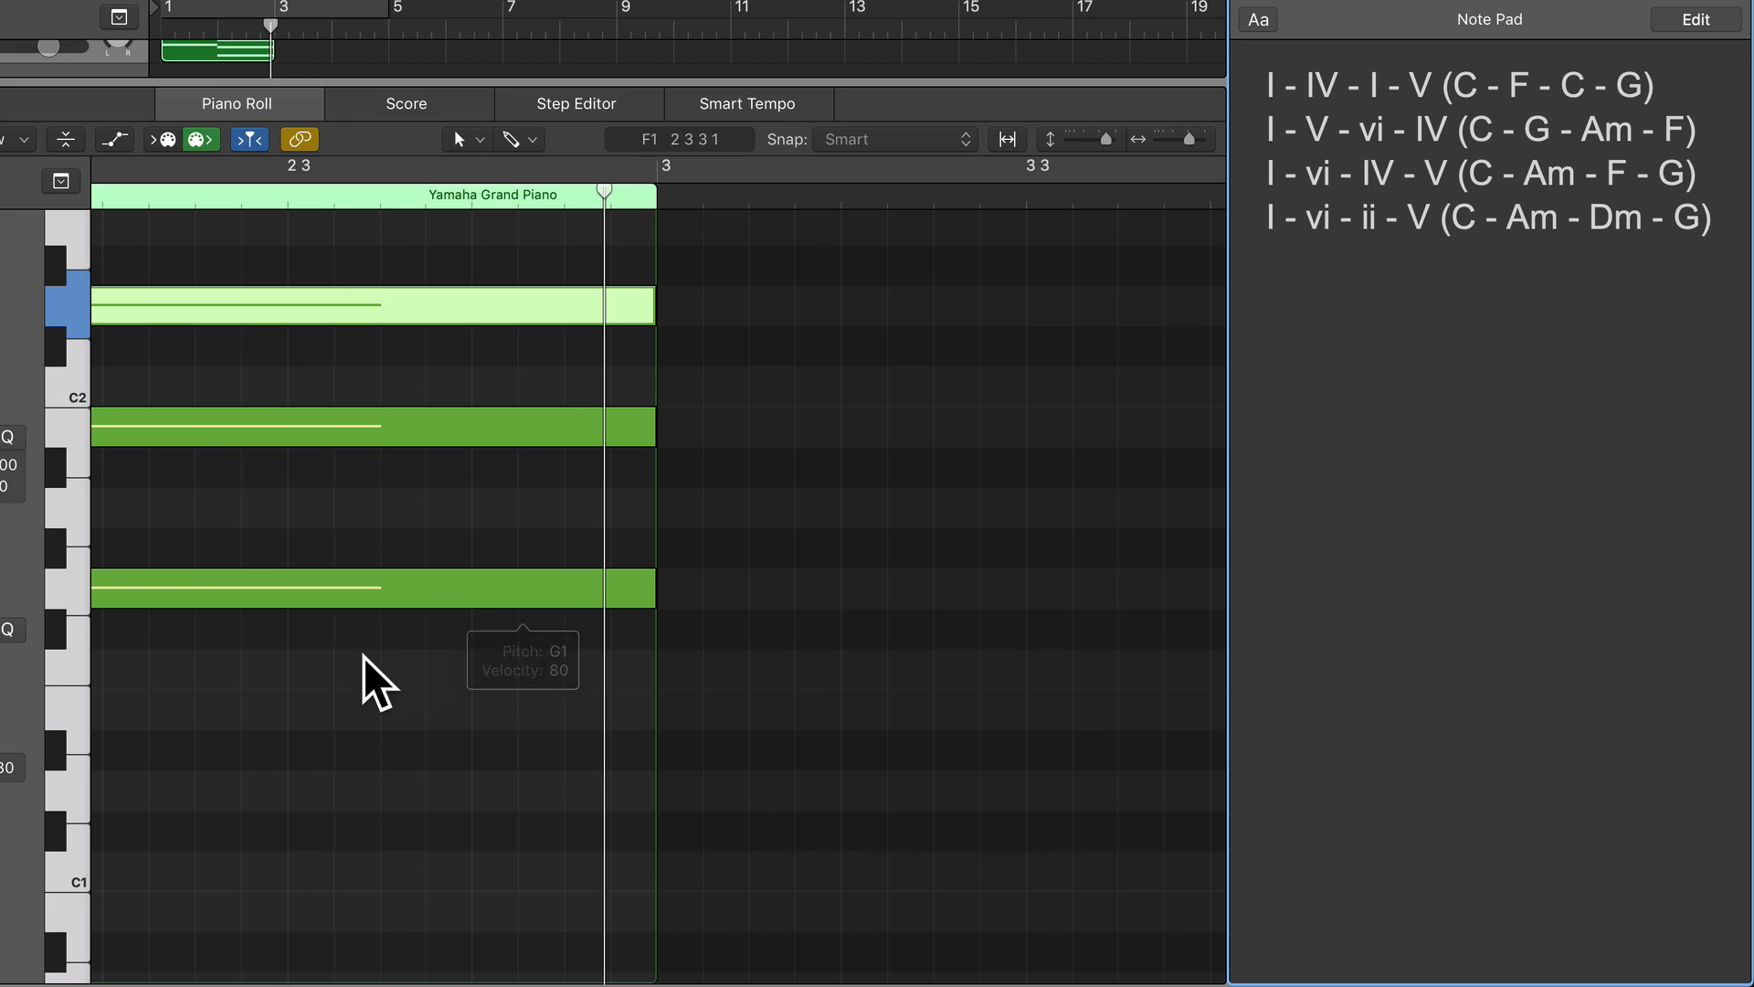
Add a one-bar A1 note at the start of bar 3 as the root of the third chord, counting up from C1.
{"action": "left_click", "coordinate": [71, 858]}
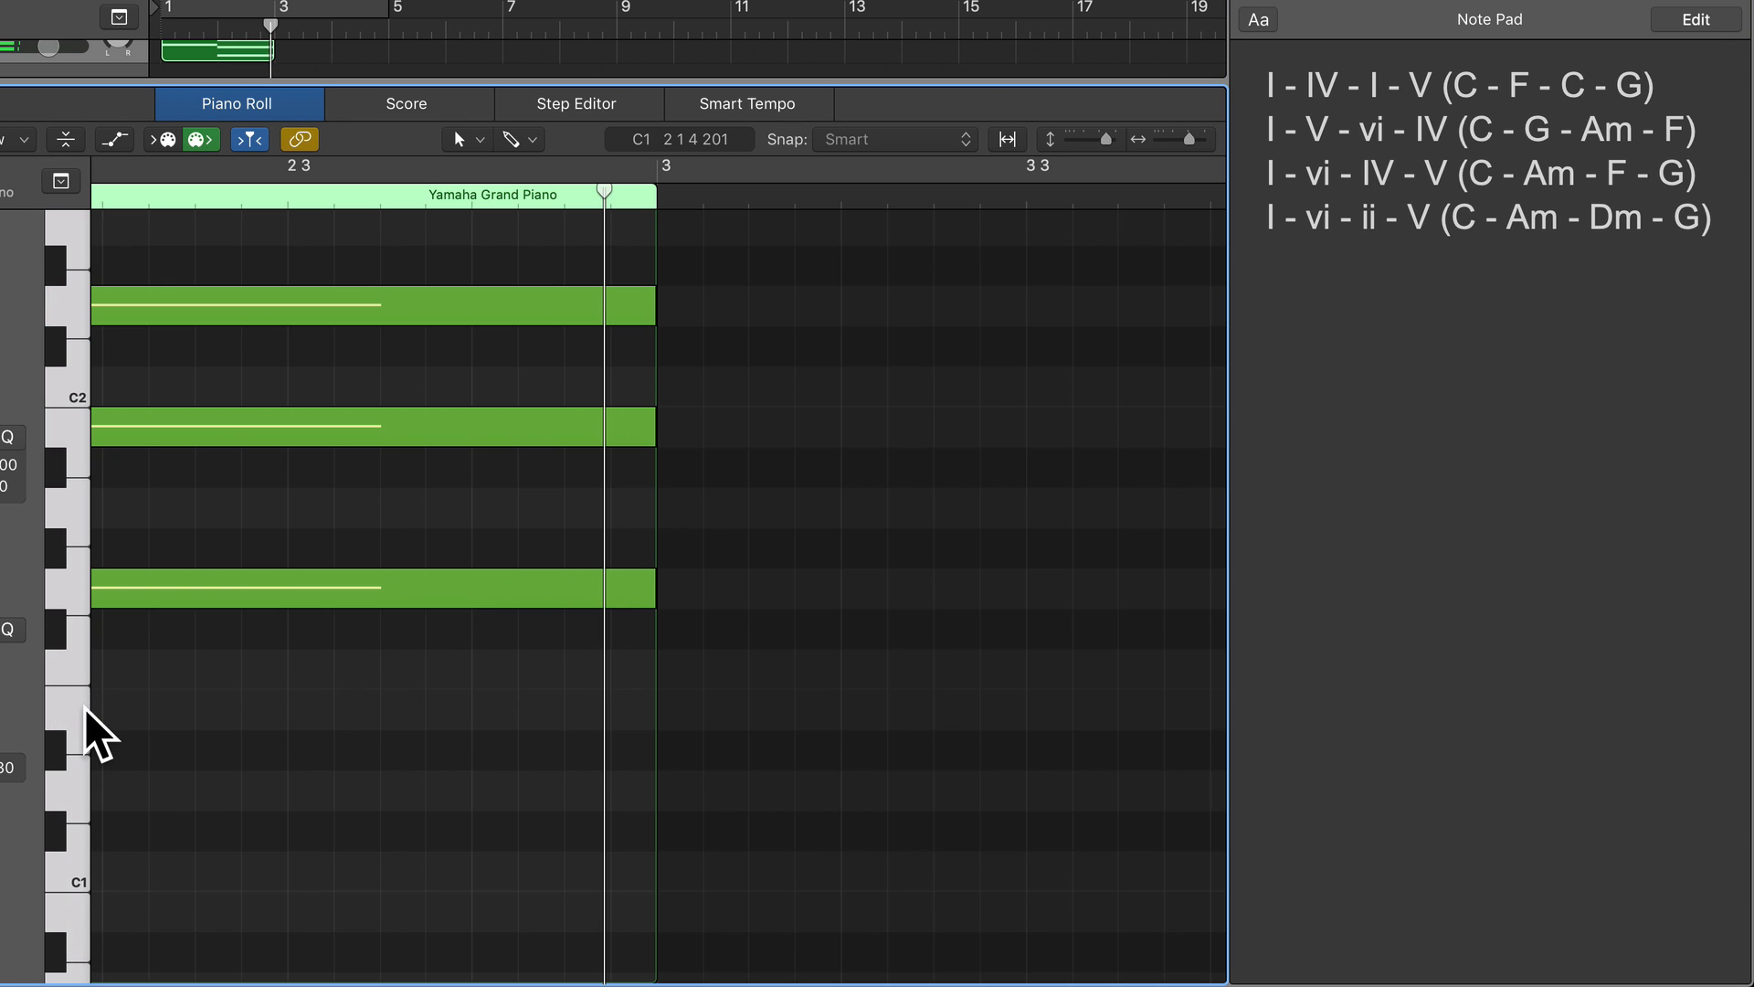
{"action": "left_click", "coordinate": [71, 589]}
{"action": "left_click", "coordinate": [75, 501]}
{"action": "left_click", "coordinate": [677, 511], "text": "super"}
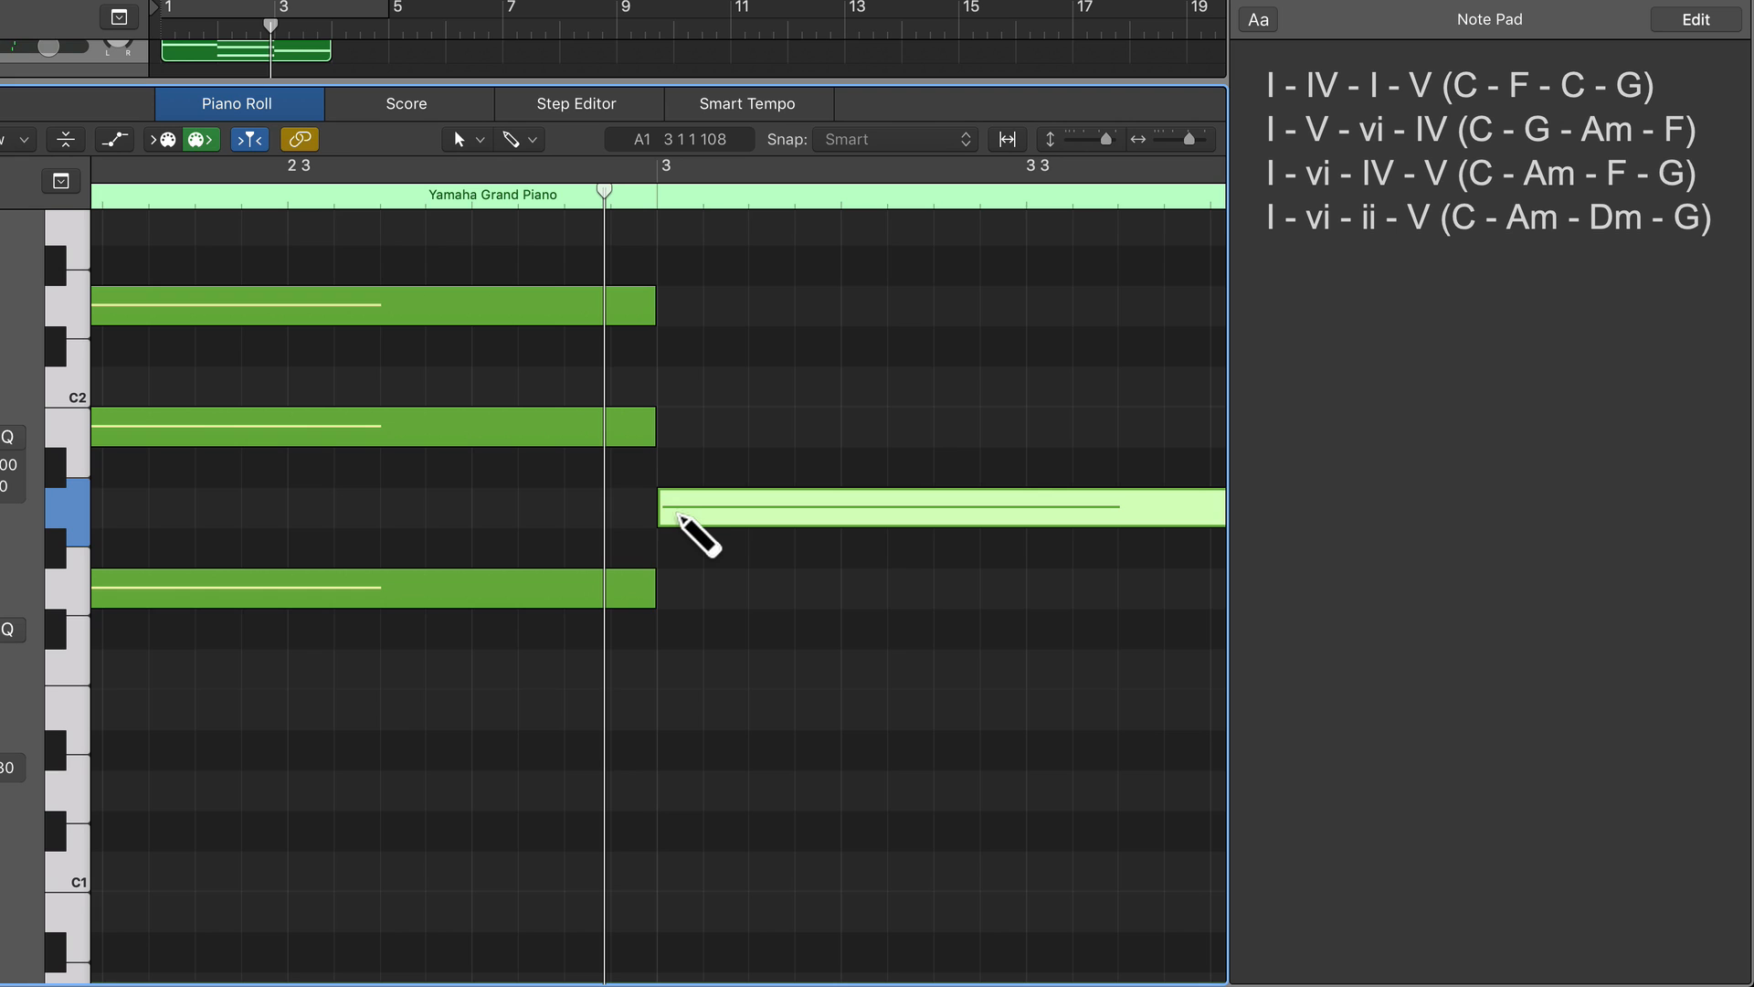
Add a one-bar E2 note at the start of bar 3 as the fifth above A1, auditioning the keys in between.
{"action": "scroll", "coordinate": [677, 511], "scroll_direction": "up", "scroll_amount": 4}
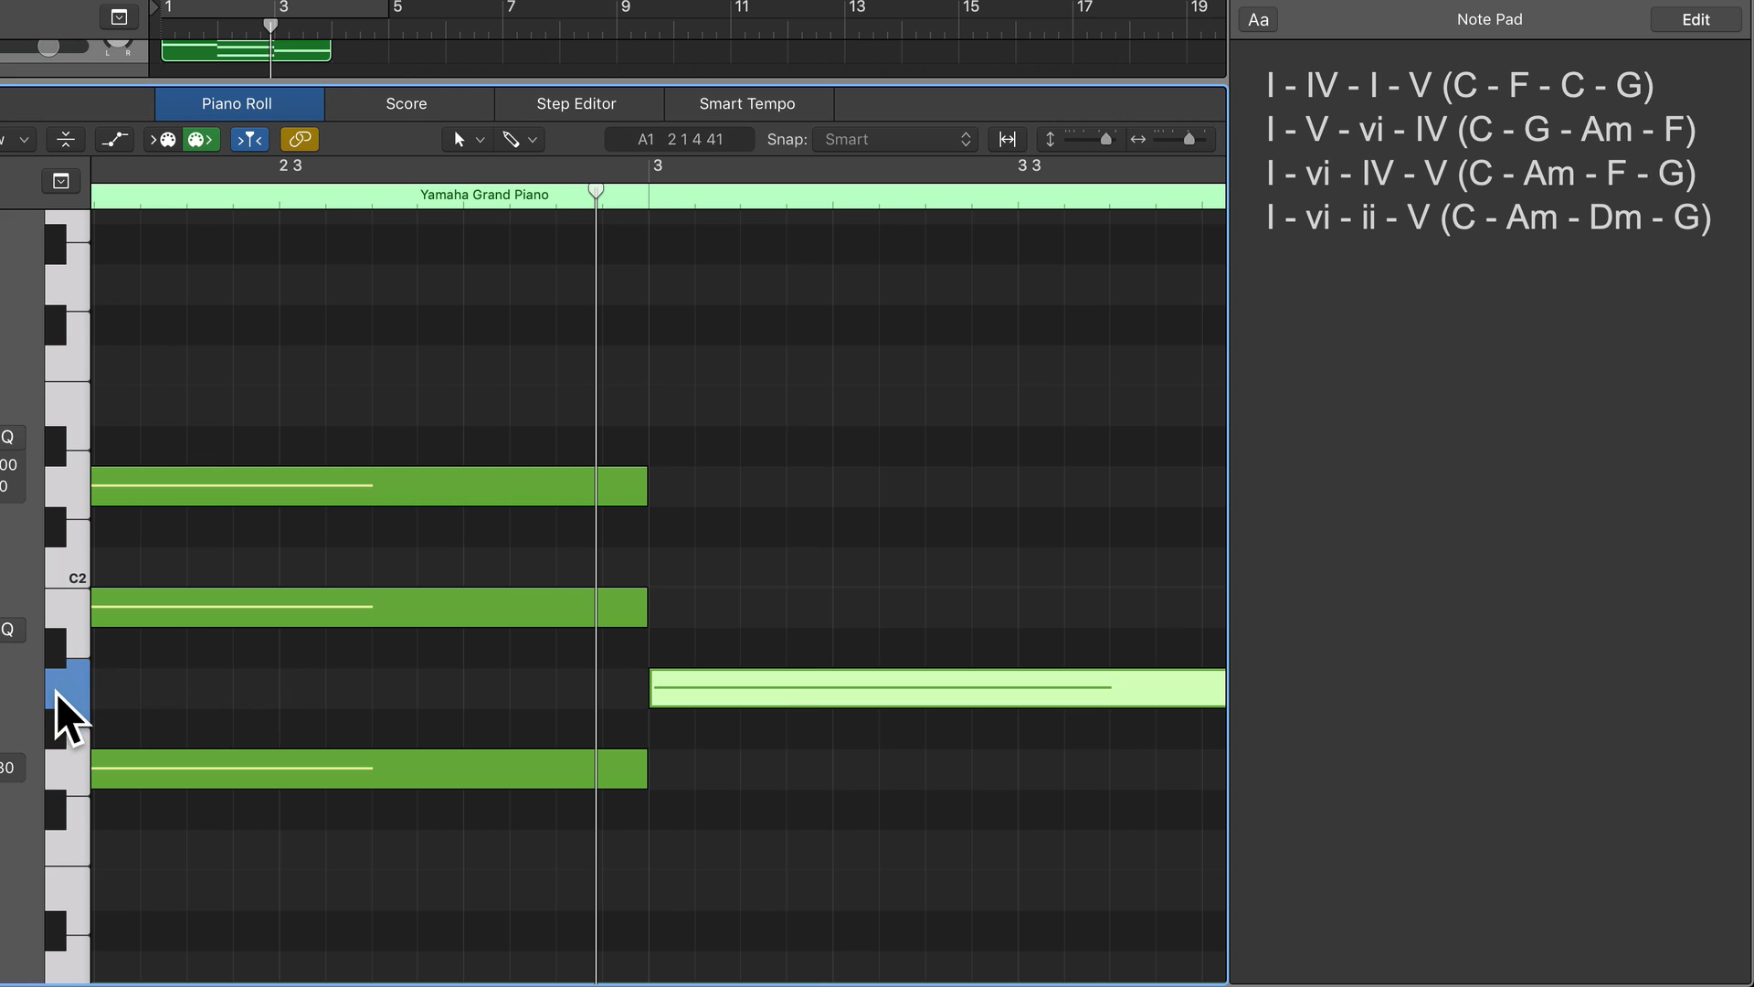
{"action": "left_click", "coordinate": [82, 603]}
{"action": "left_click", "coordinate": [75, 563]}
{"action": "left_click", "coordinate": [75, 485]}
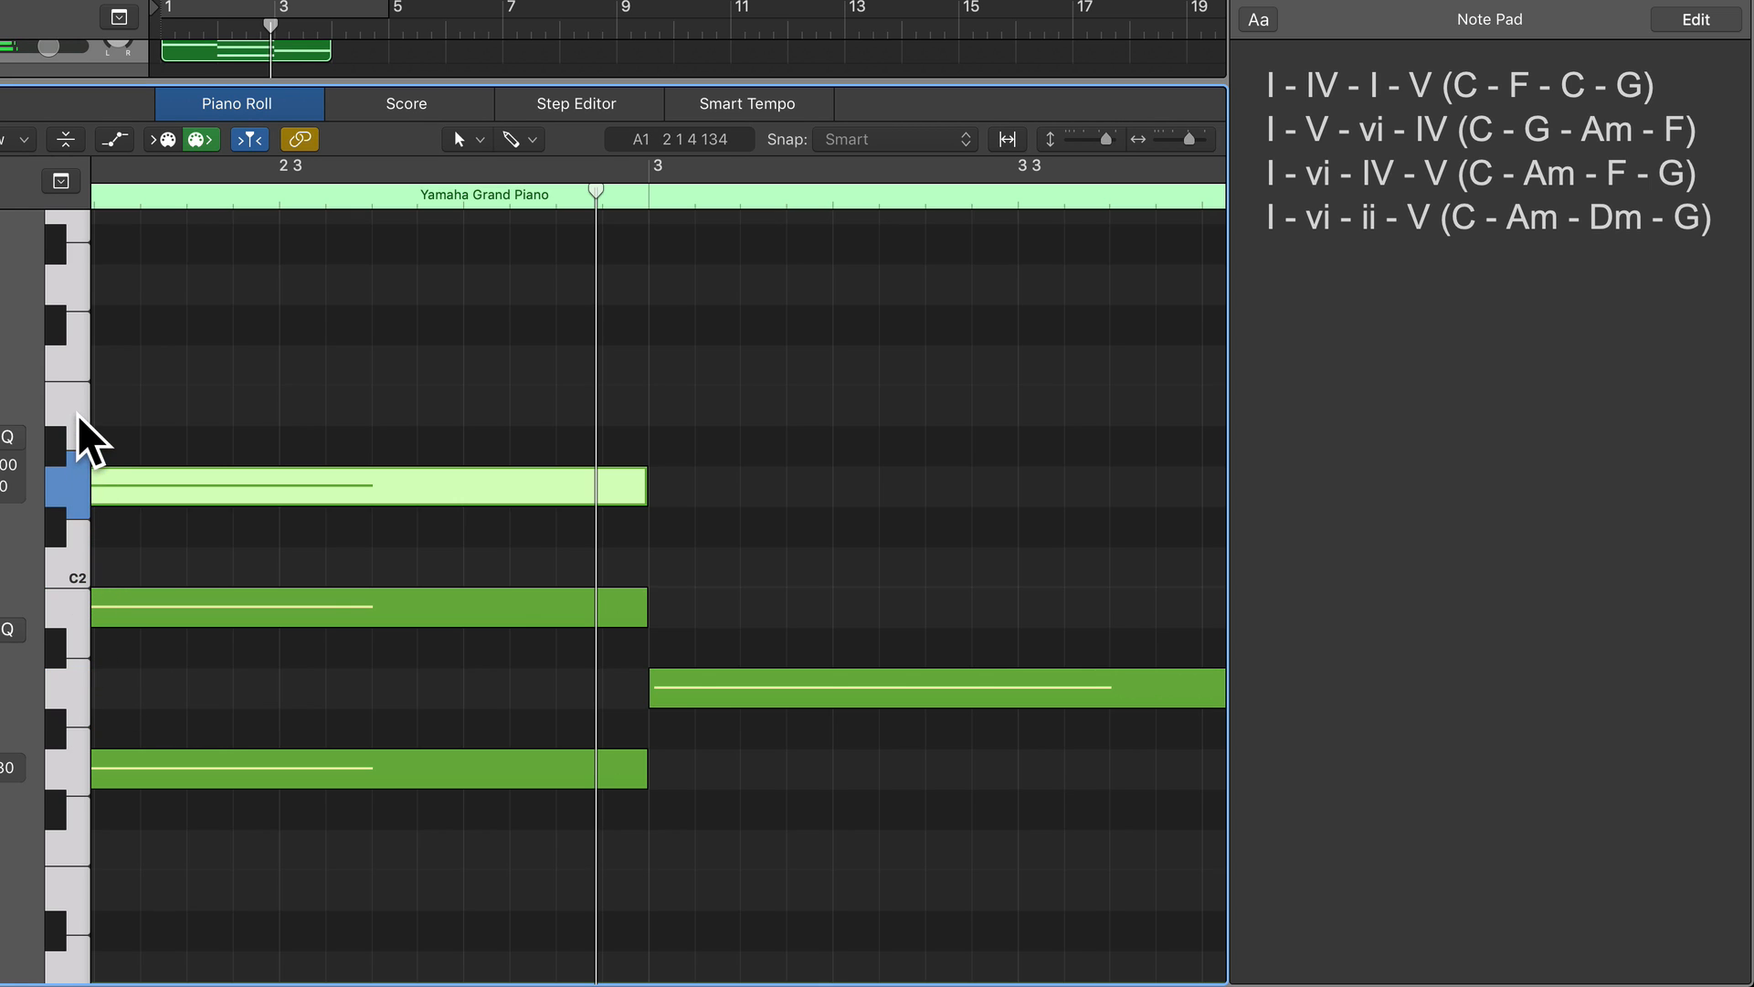
{"action": "left_click", "coordinate": [77, 413]}
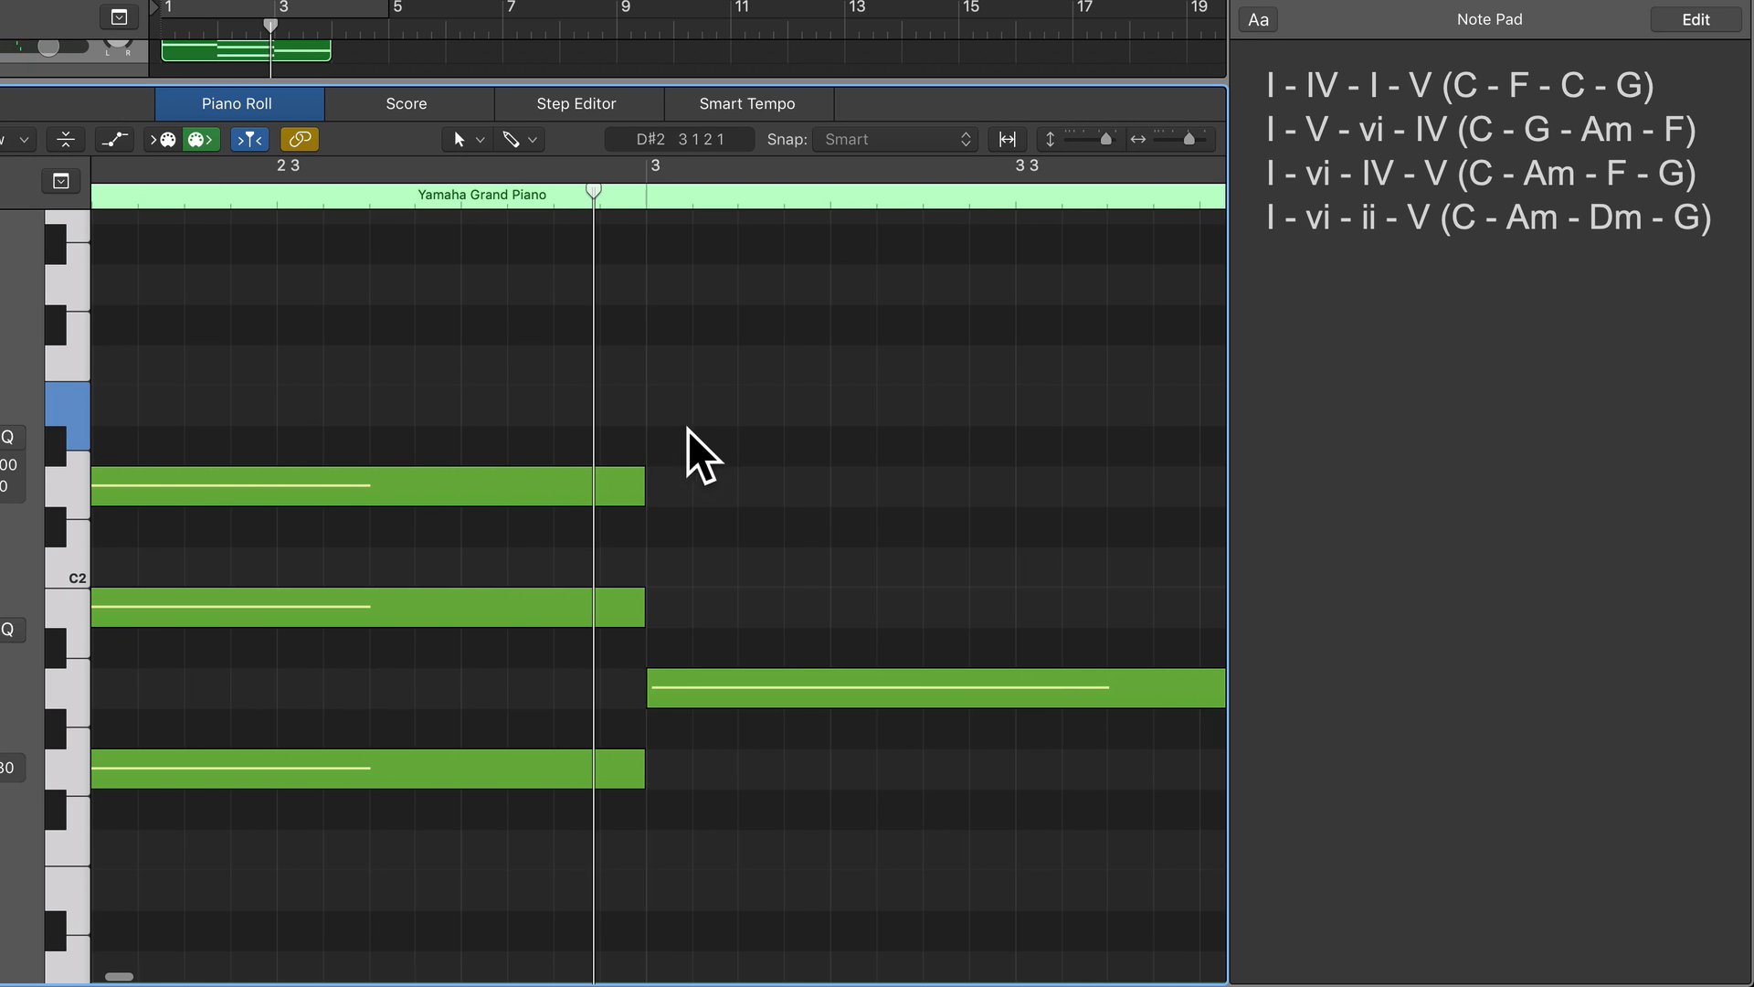
{"action": "left_click", "coordinate": [667, 409], "text": "super"}
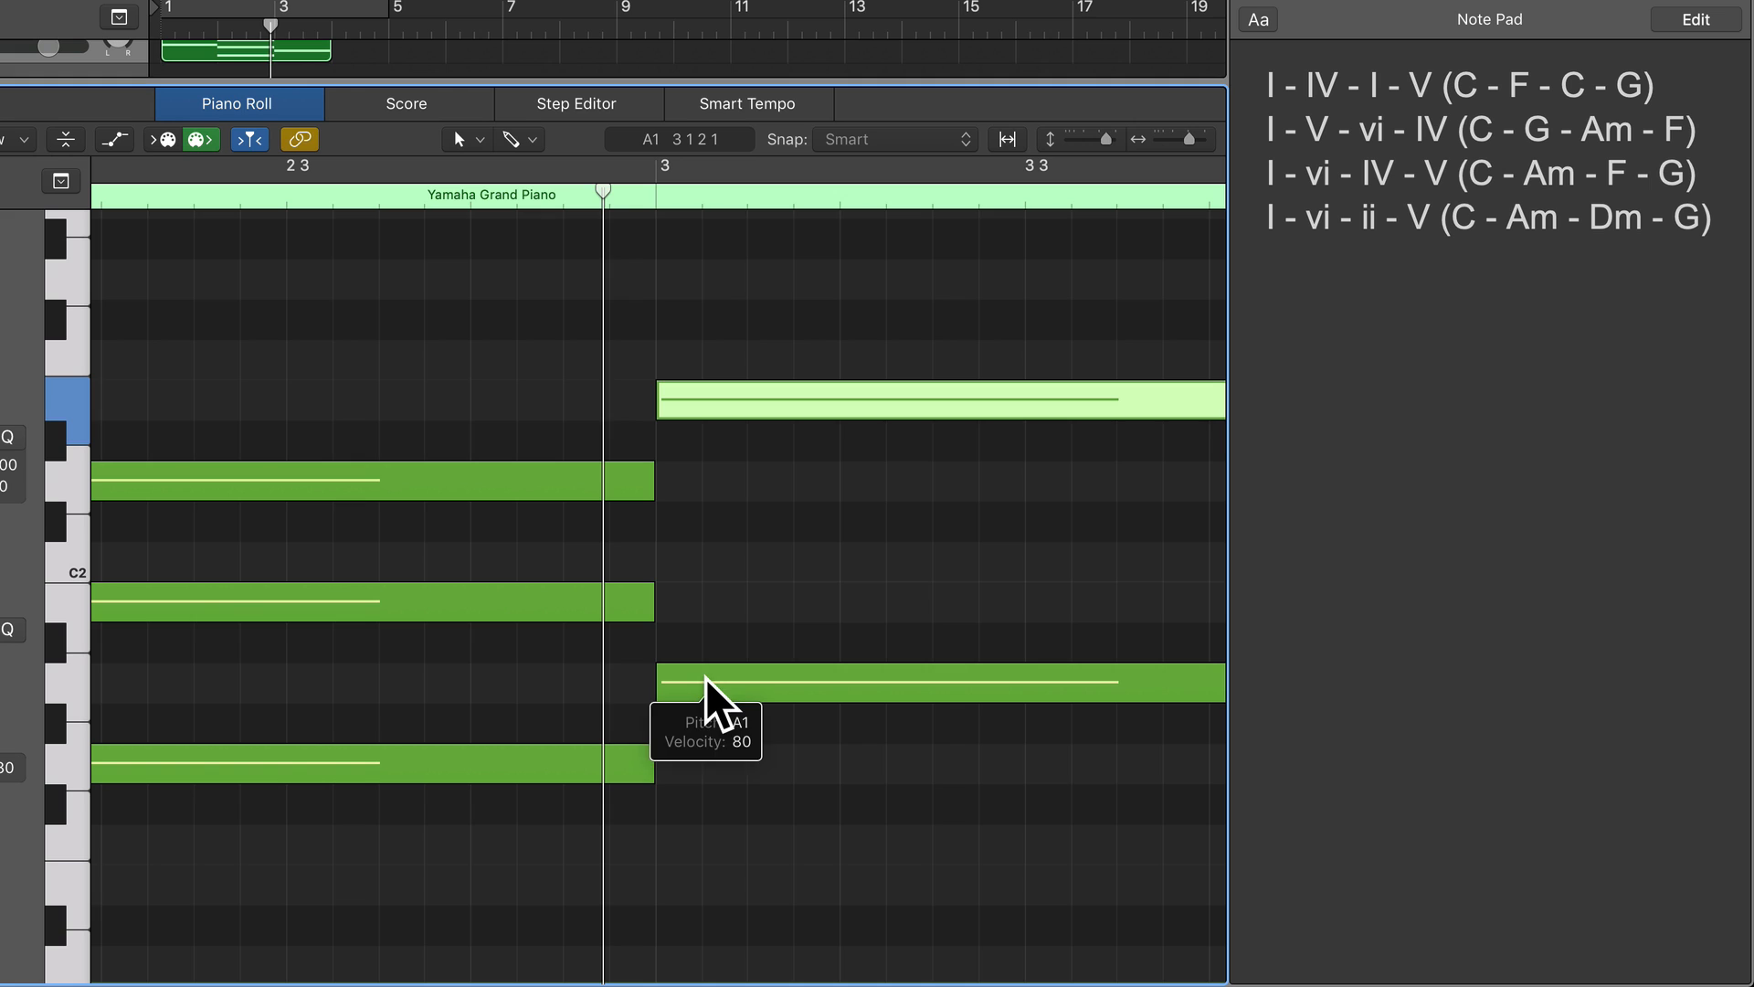
Complete the A minor chord in bar 3 with a one-bar third, placed on C#2 and lowered to C2.
{"action": "left_click", "coordinate": [59, 691]}
{"action": "left_click", "coordinate": [73, 608]}
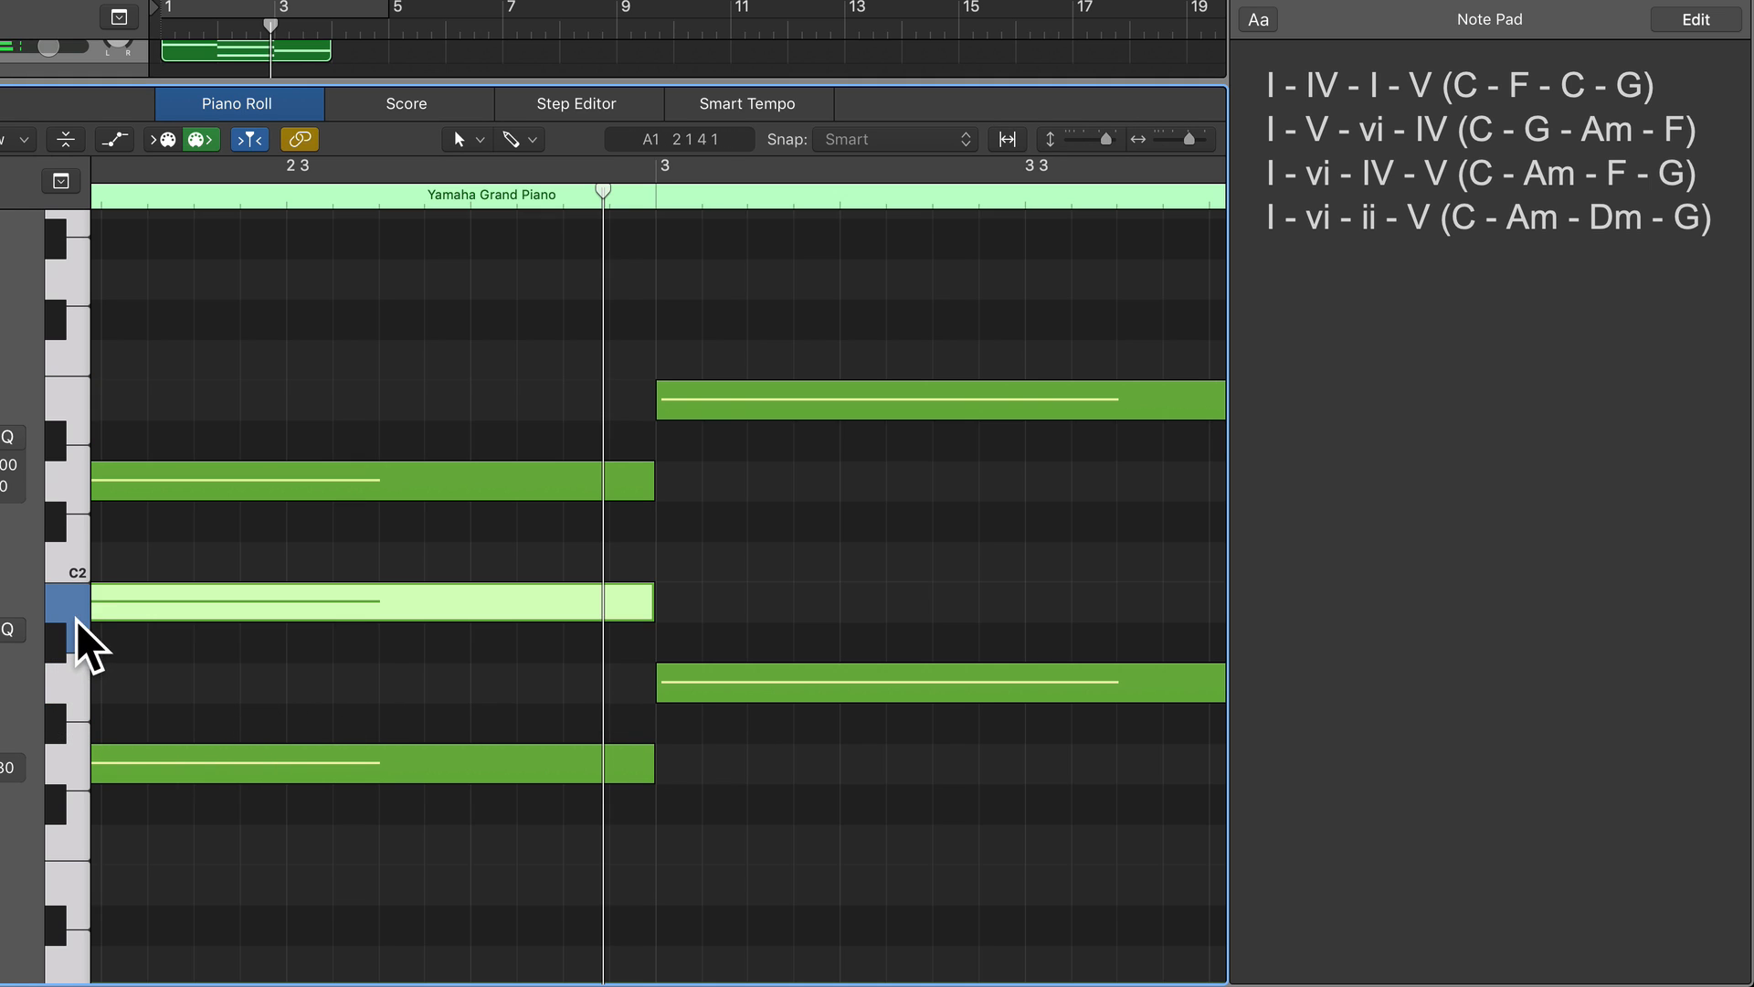
{"action": "left_click", "coordinate": [74, 556]}
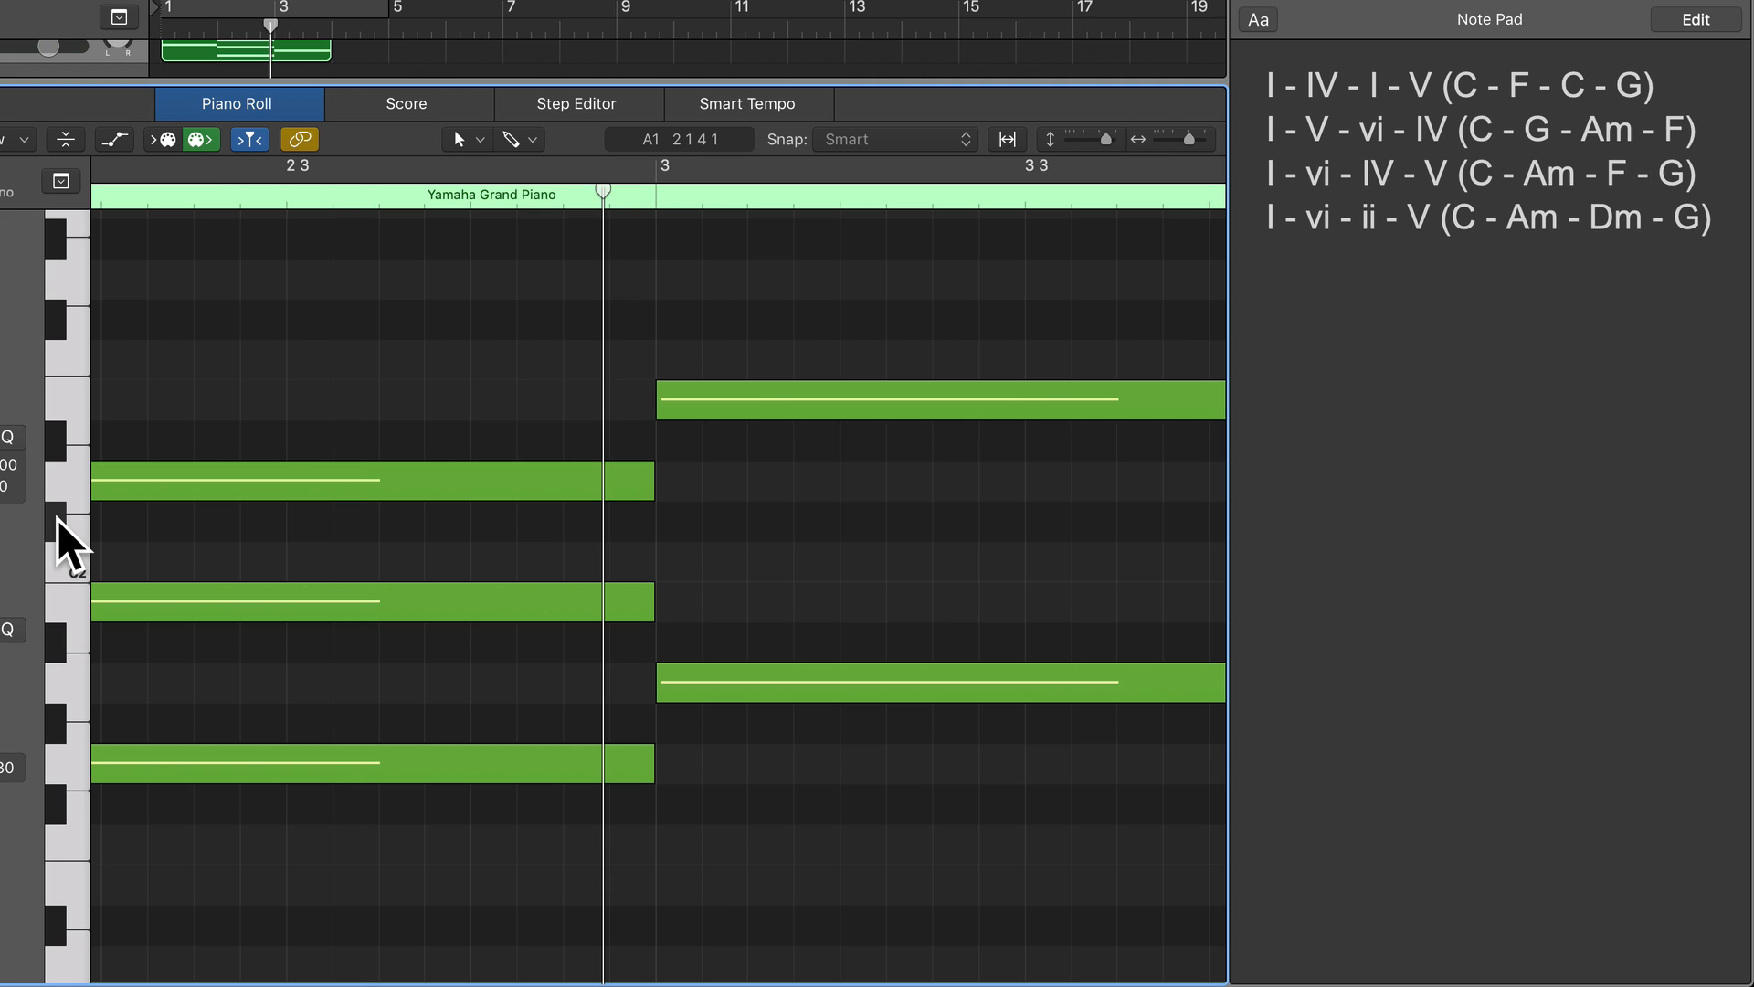
{"action": "left_click", "coordinate": [705, 520]}
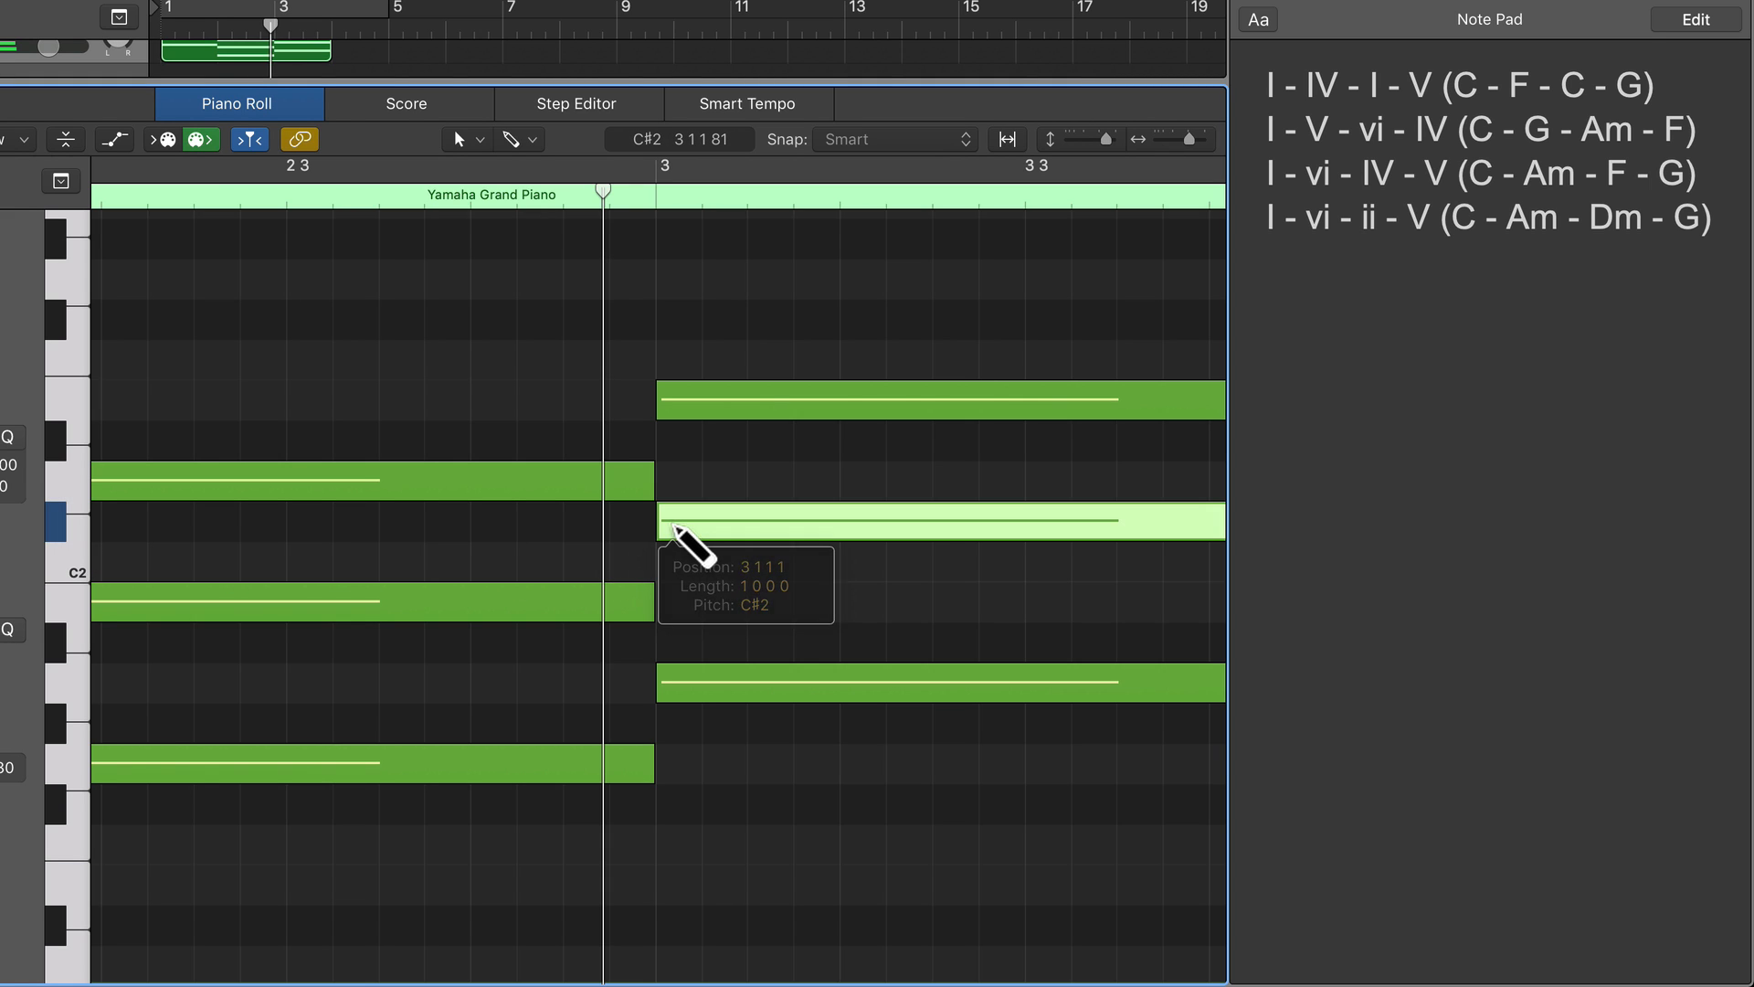
{"action": "mouse_move", "coordinate": [706, 518]}
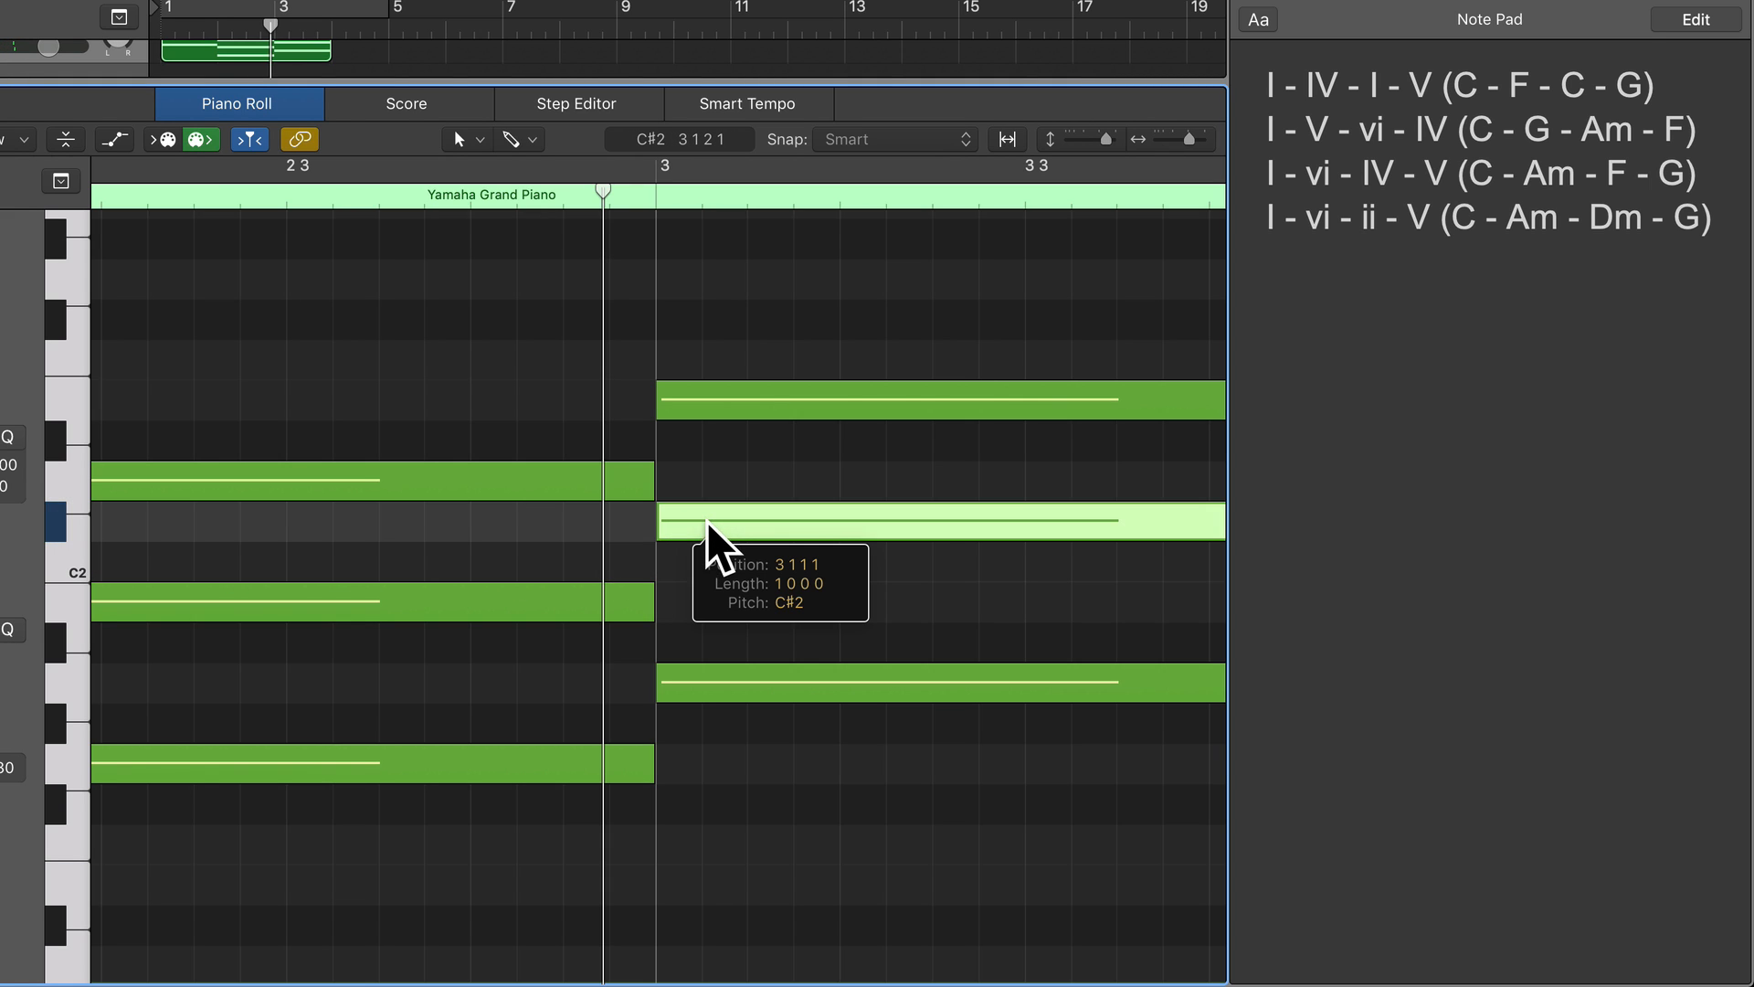
{"action": "left_click_drag", "start_coordinate": [705, 536], "coordinate": [705, 545]}
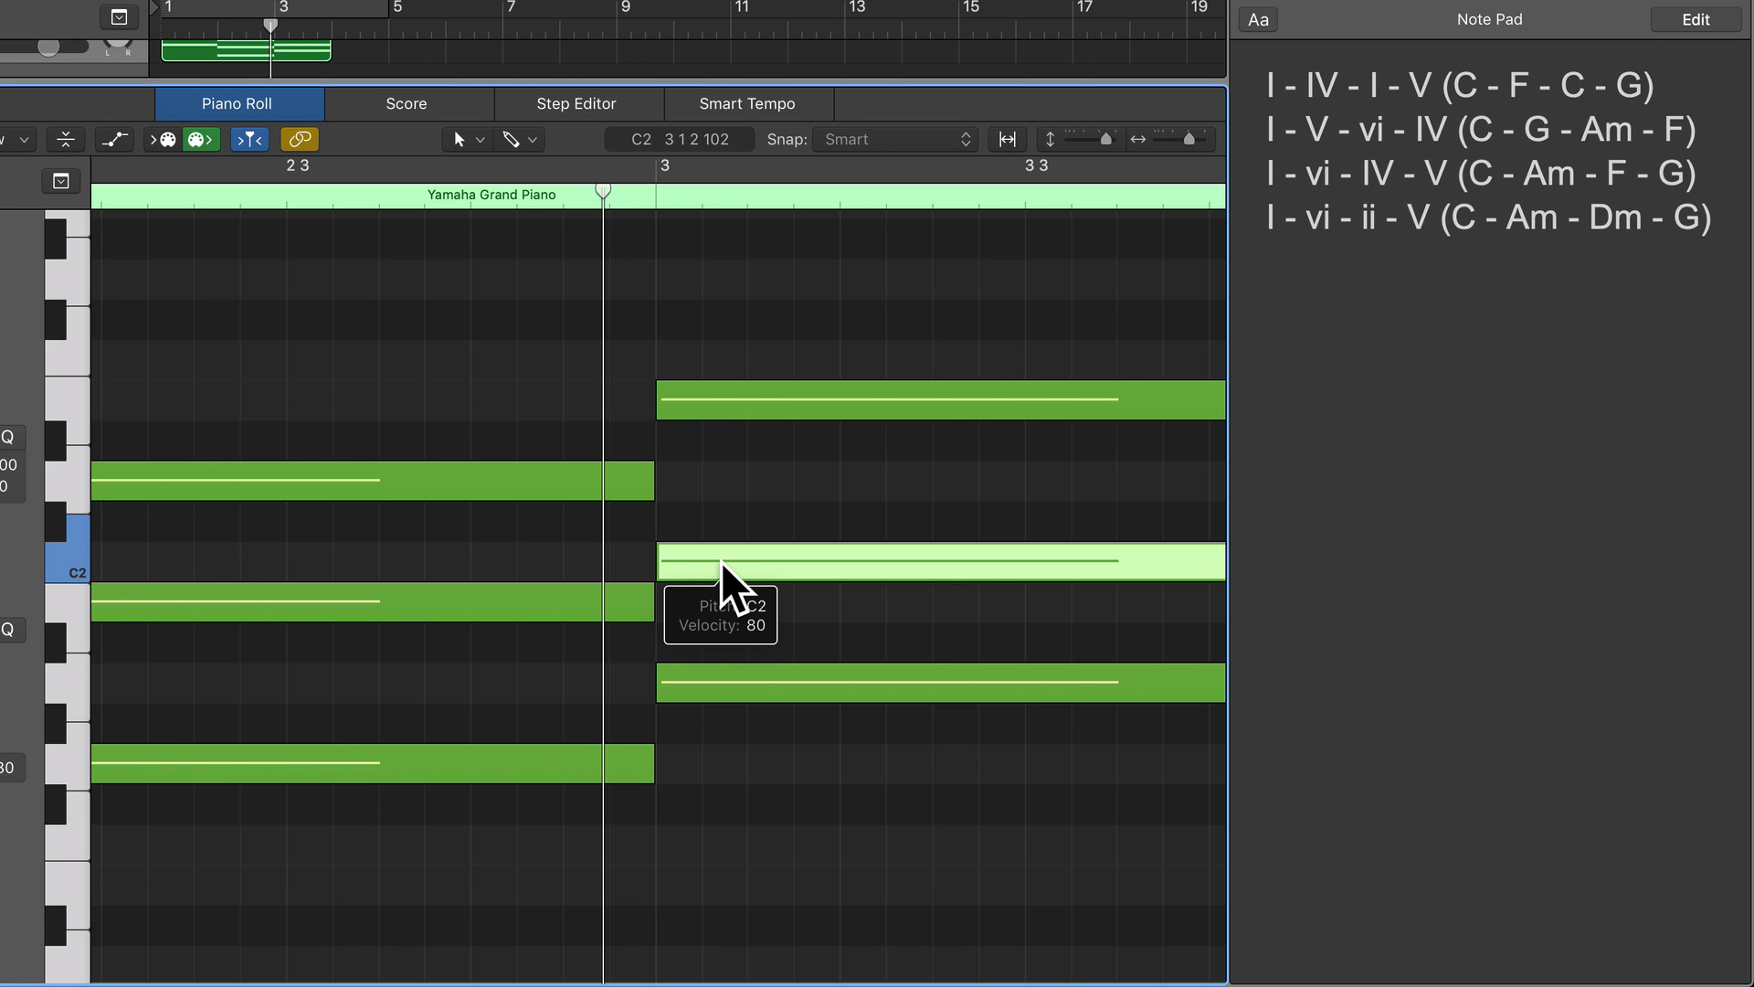
Audition the keys upward from A1 to C2 and C#2 to compare the minor and major thirds.
{"action": "left_click", "coordinate": [64, 678]}
{"action": "left_click", "coordinate": [56, 633]}
{"action": "left_click", "coordinate": [71, 568]}
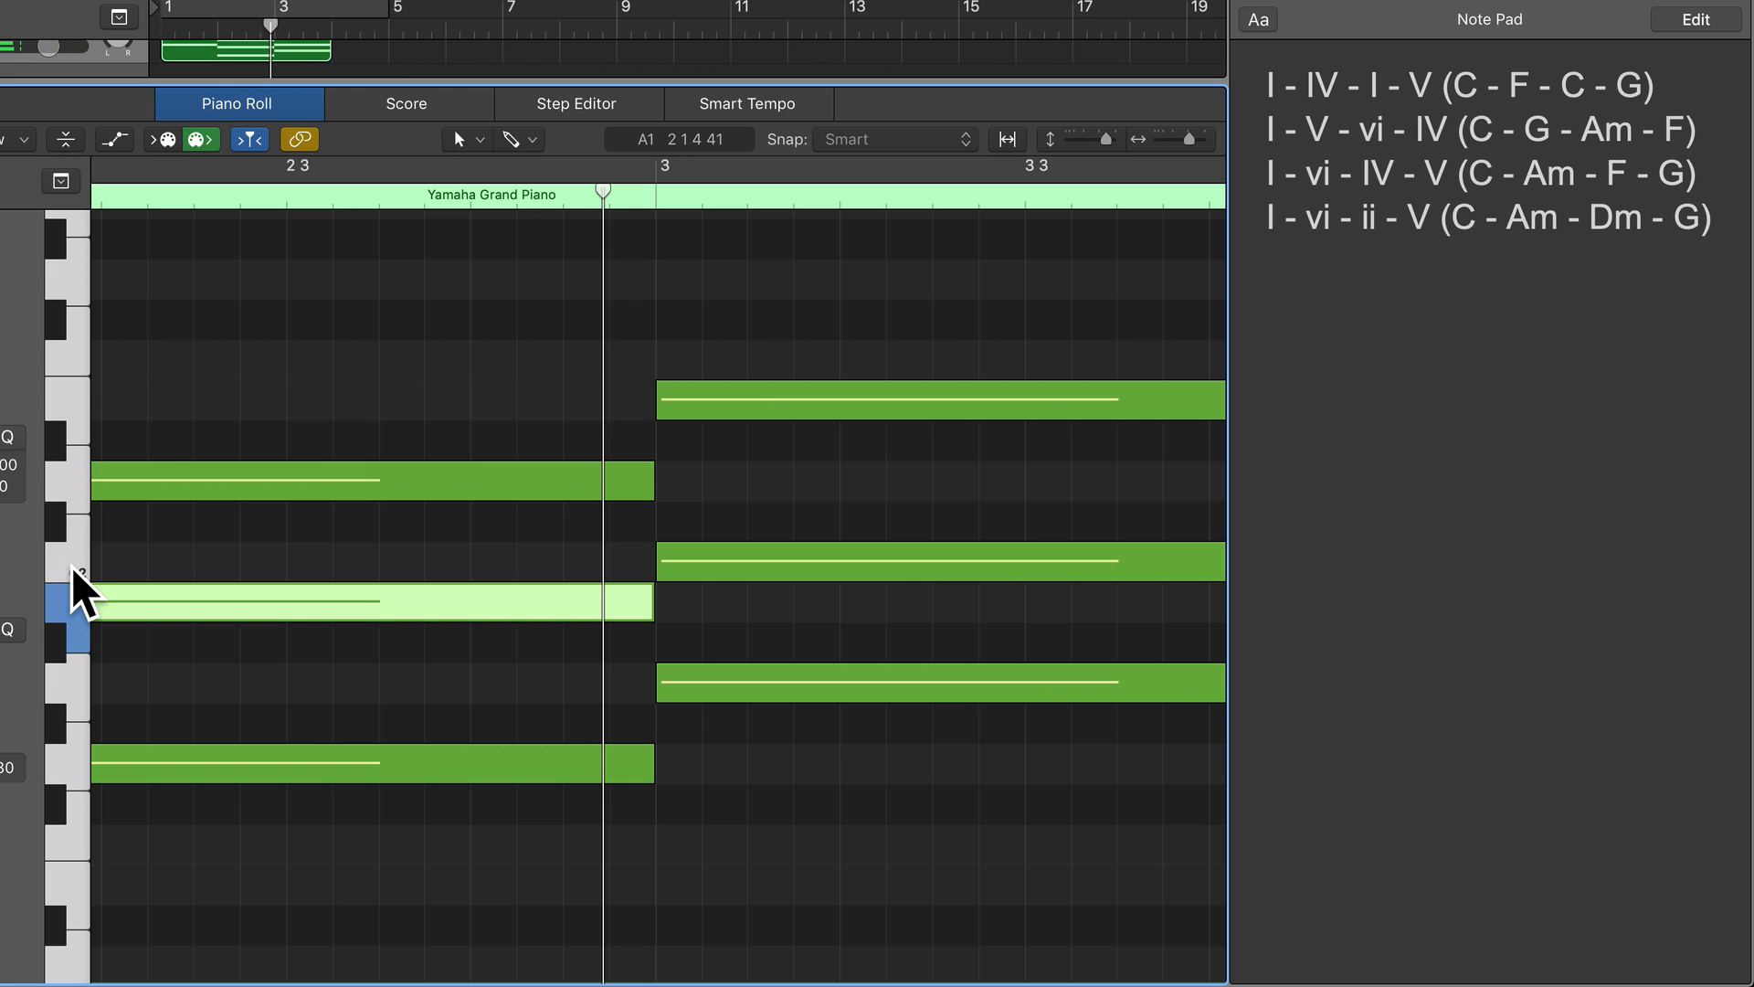
{"action": "left_click", "coordinate": [71, 565]}
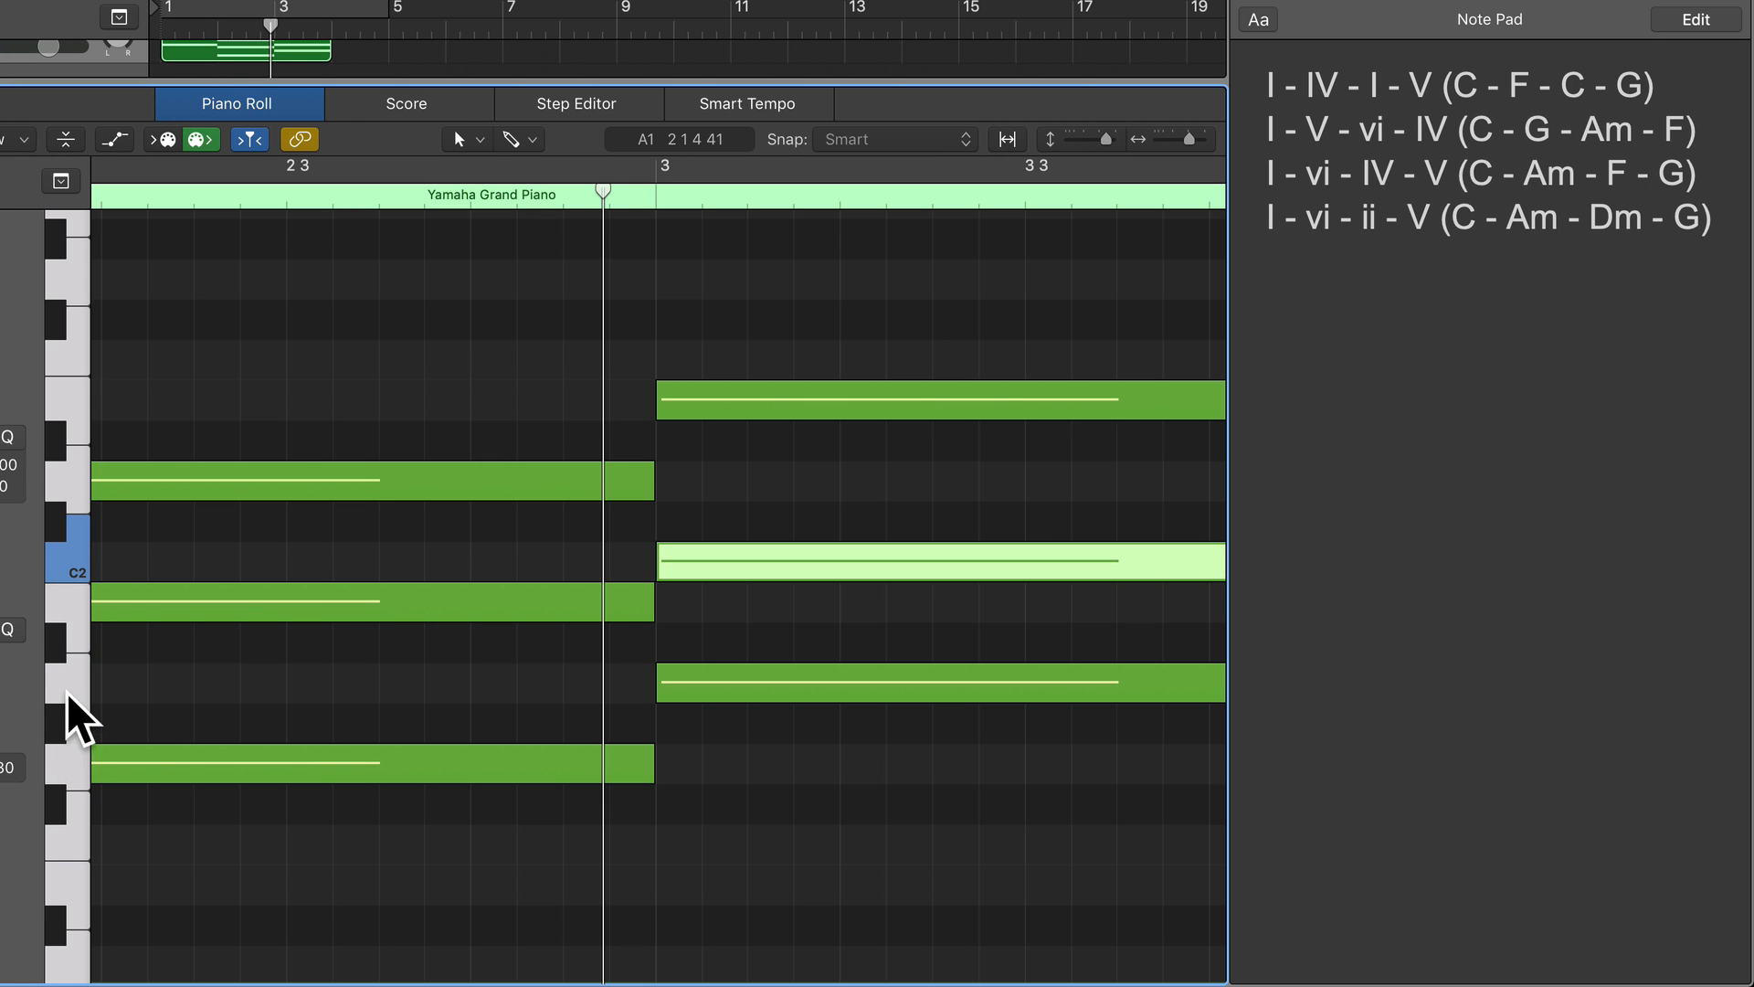
{"action": "left_click", "coordinate": [66, 681]}
{"action": "left_click", "coordinate": [60, 640]}
{"action": "left_click", "coordinate": [75, 612]}
{"action": "left_click", "coordinate": [63, 561]}
{"action": "left_click", "coordinate": [58, 524]}
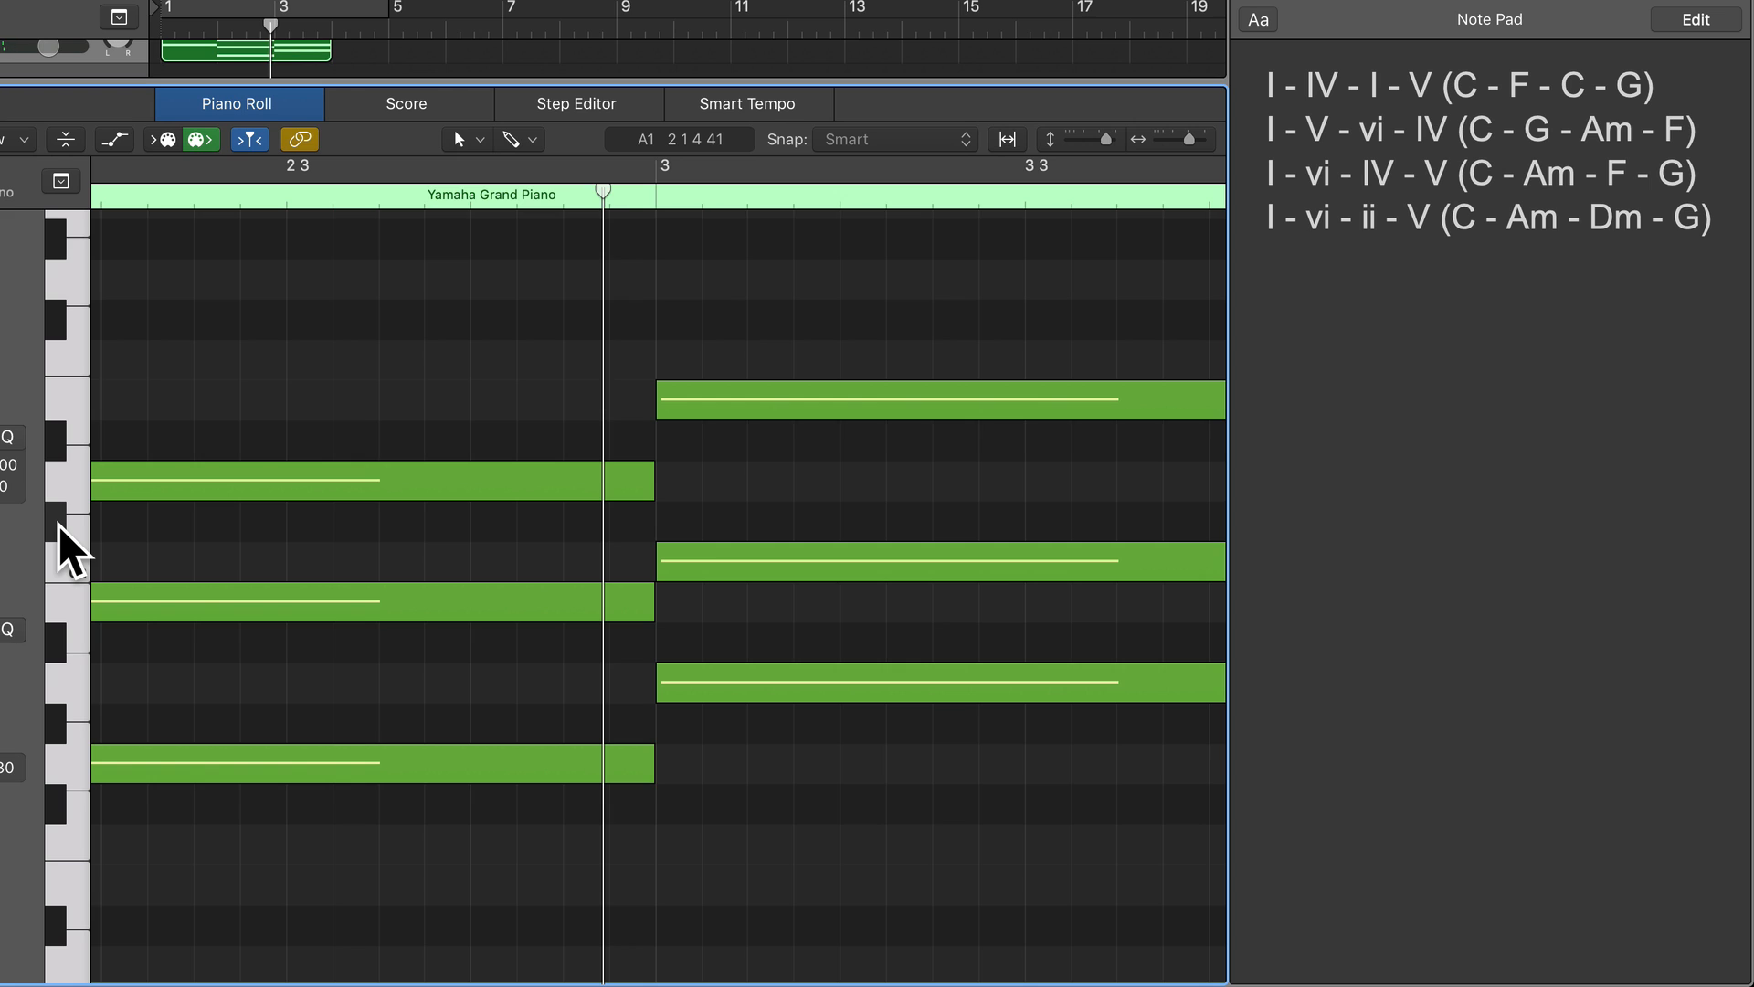
{"action": "left_click", "coordinate": [58, 524]}
{"action": "left_click", "coordinate": [690, 567]}
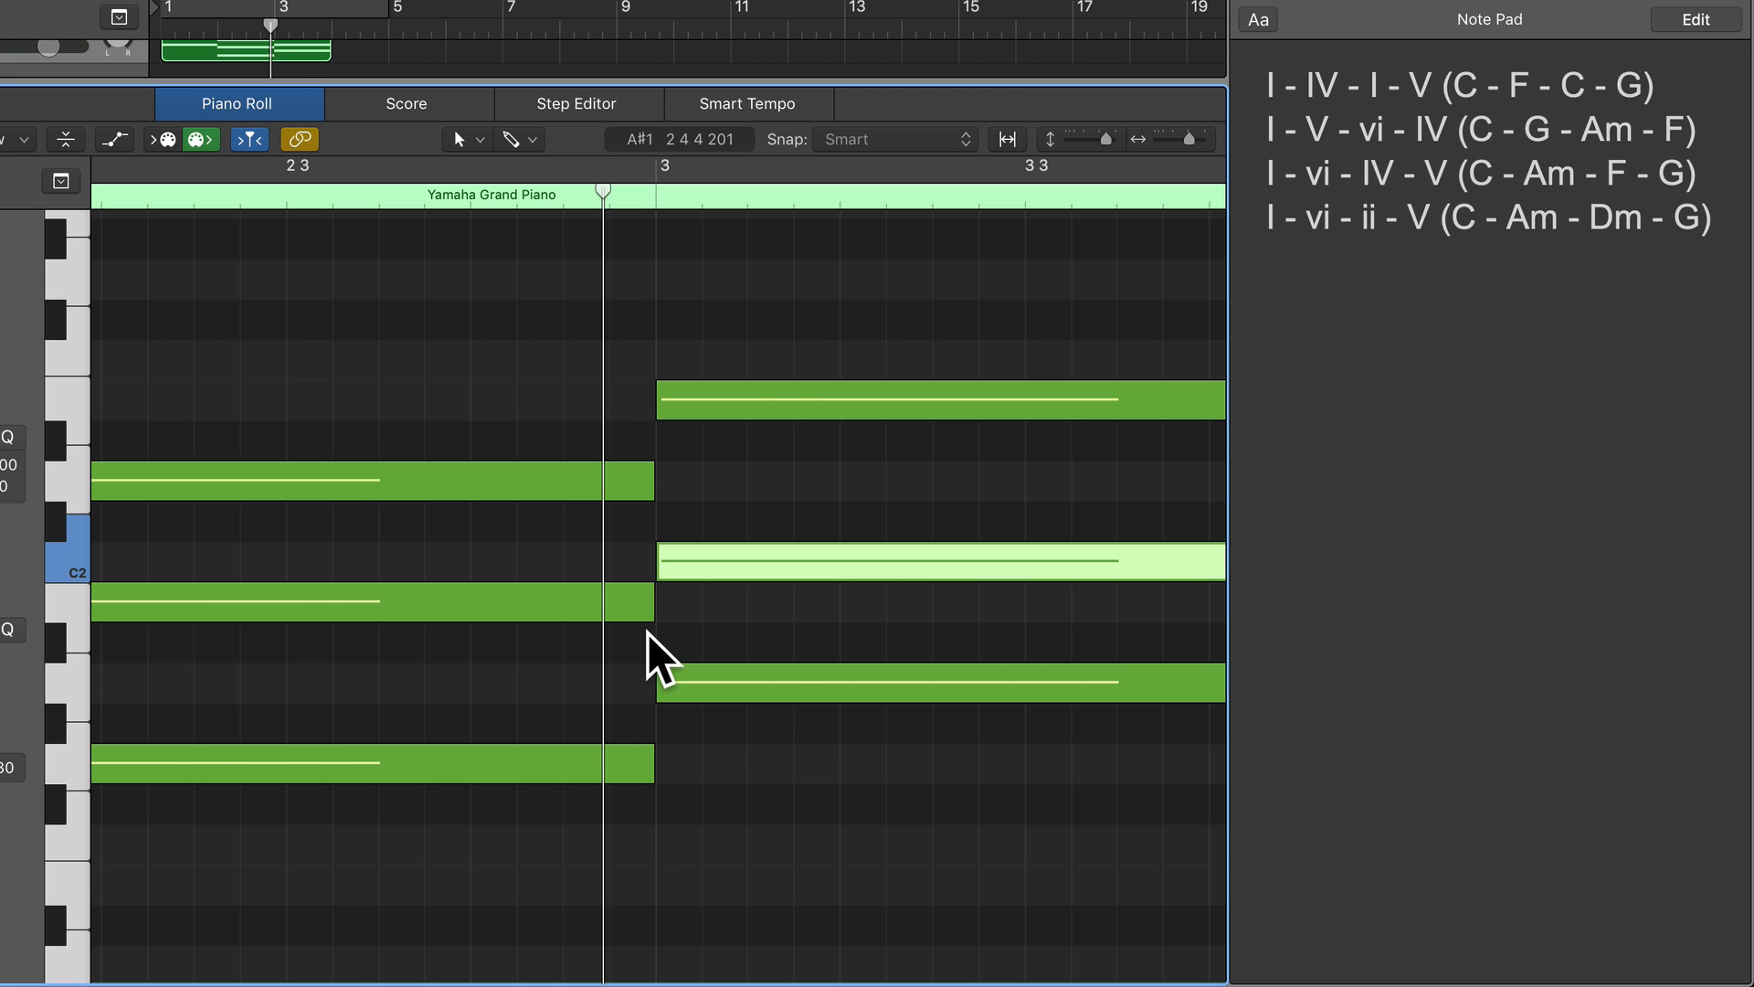
Place a one-bar note on F#1 at the start of bar 4 and lower it to F1 as the fourth chord's root.
{"action": "scroll", "coordinate": [654, 614], "scroll_direction": "right", "scroll_amount": 5}
{"action": "scroll", "coordinate": [655, 614], "scroll_direction": "right", "scroll_amount": 8}
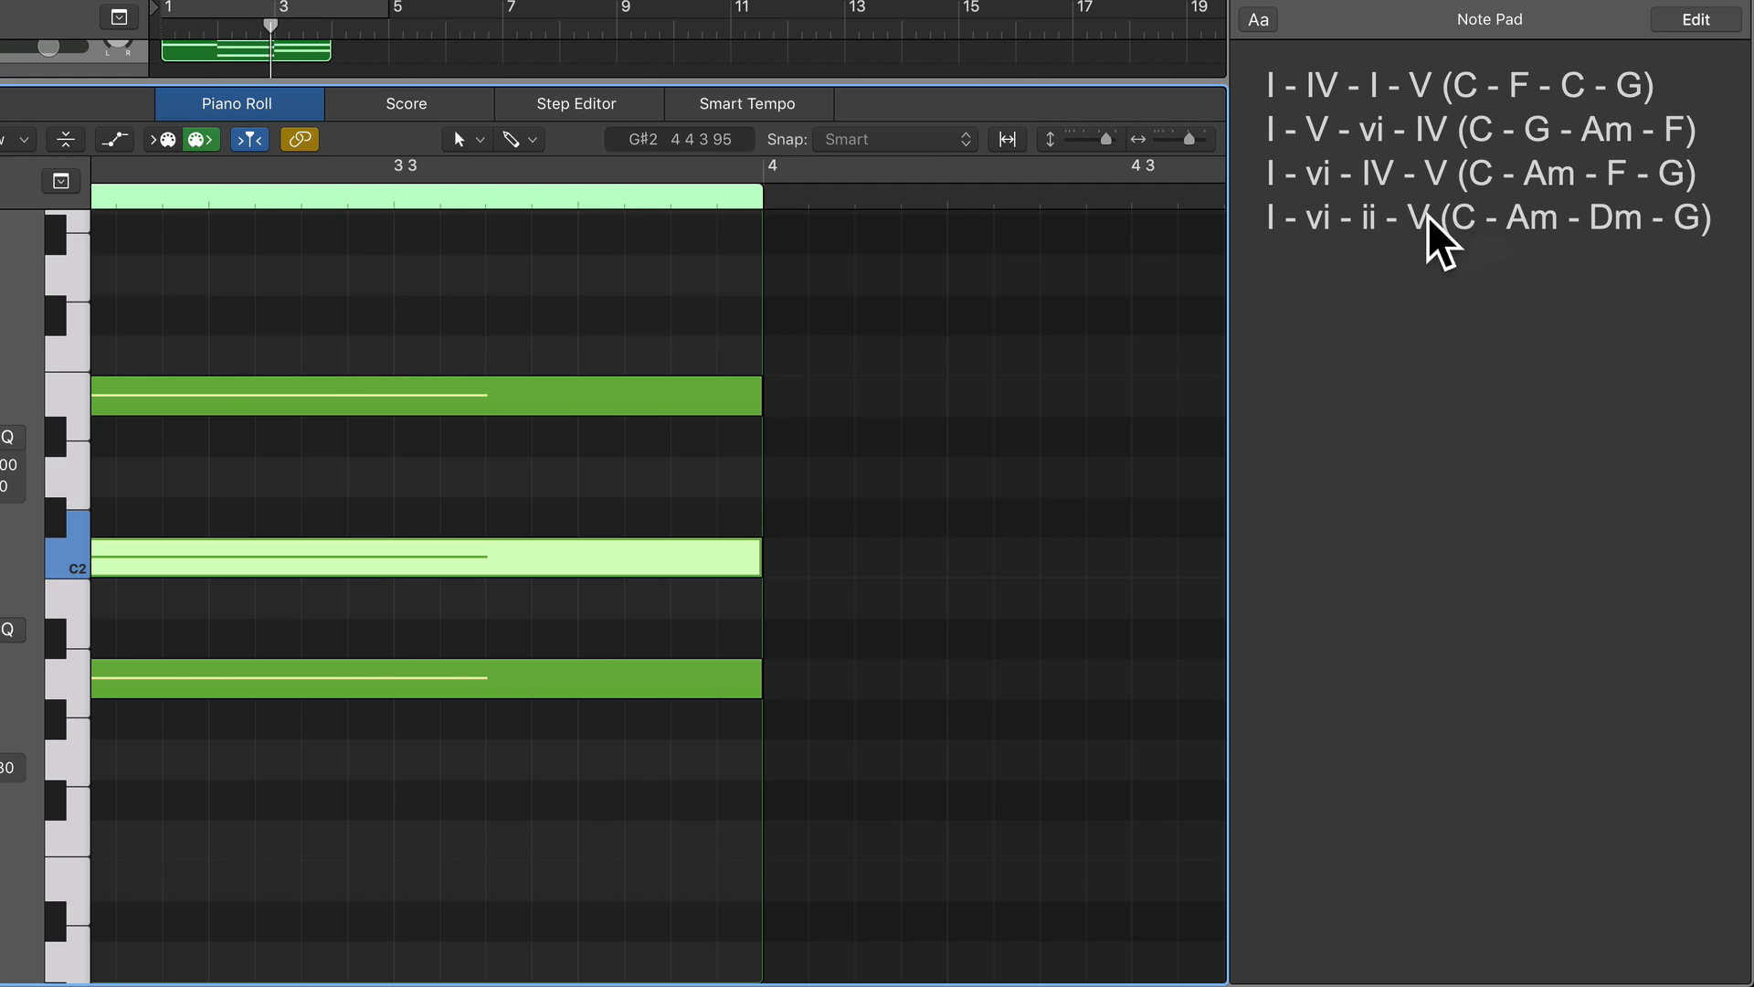
{"action": "left_click", "coordinate": [786, 711]}
{"action": "scroll", "coordinate": [71, 726], "scroll_direction": "down", "scroll_amount": 3}
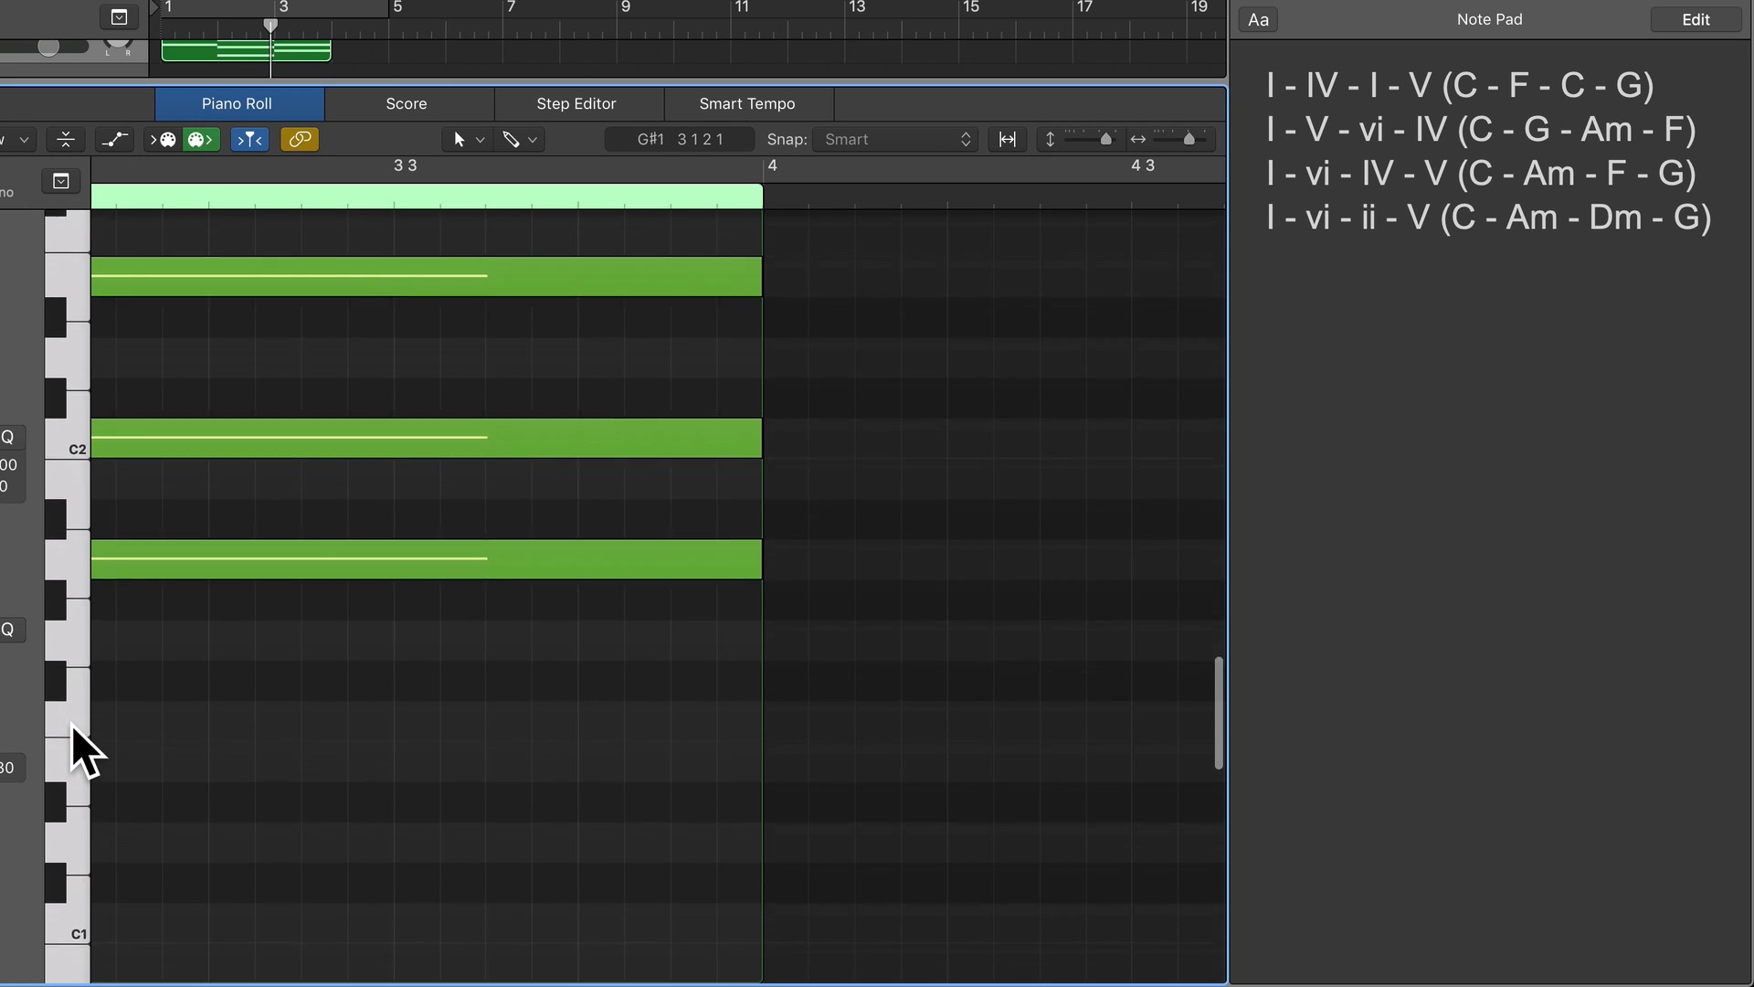
{"action": "scroll", "coordinate": [71, 725], "scroll_direction": "down", "scroll_amount": 2}
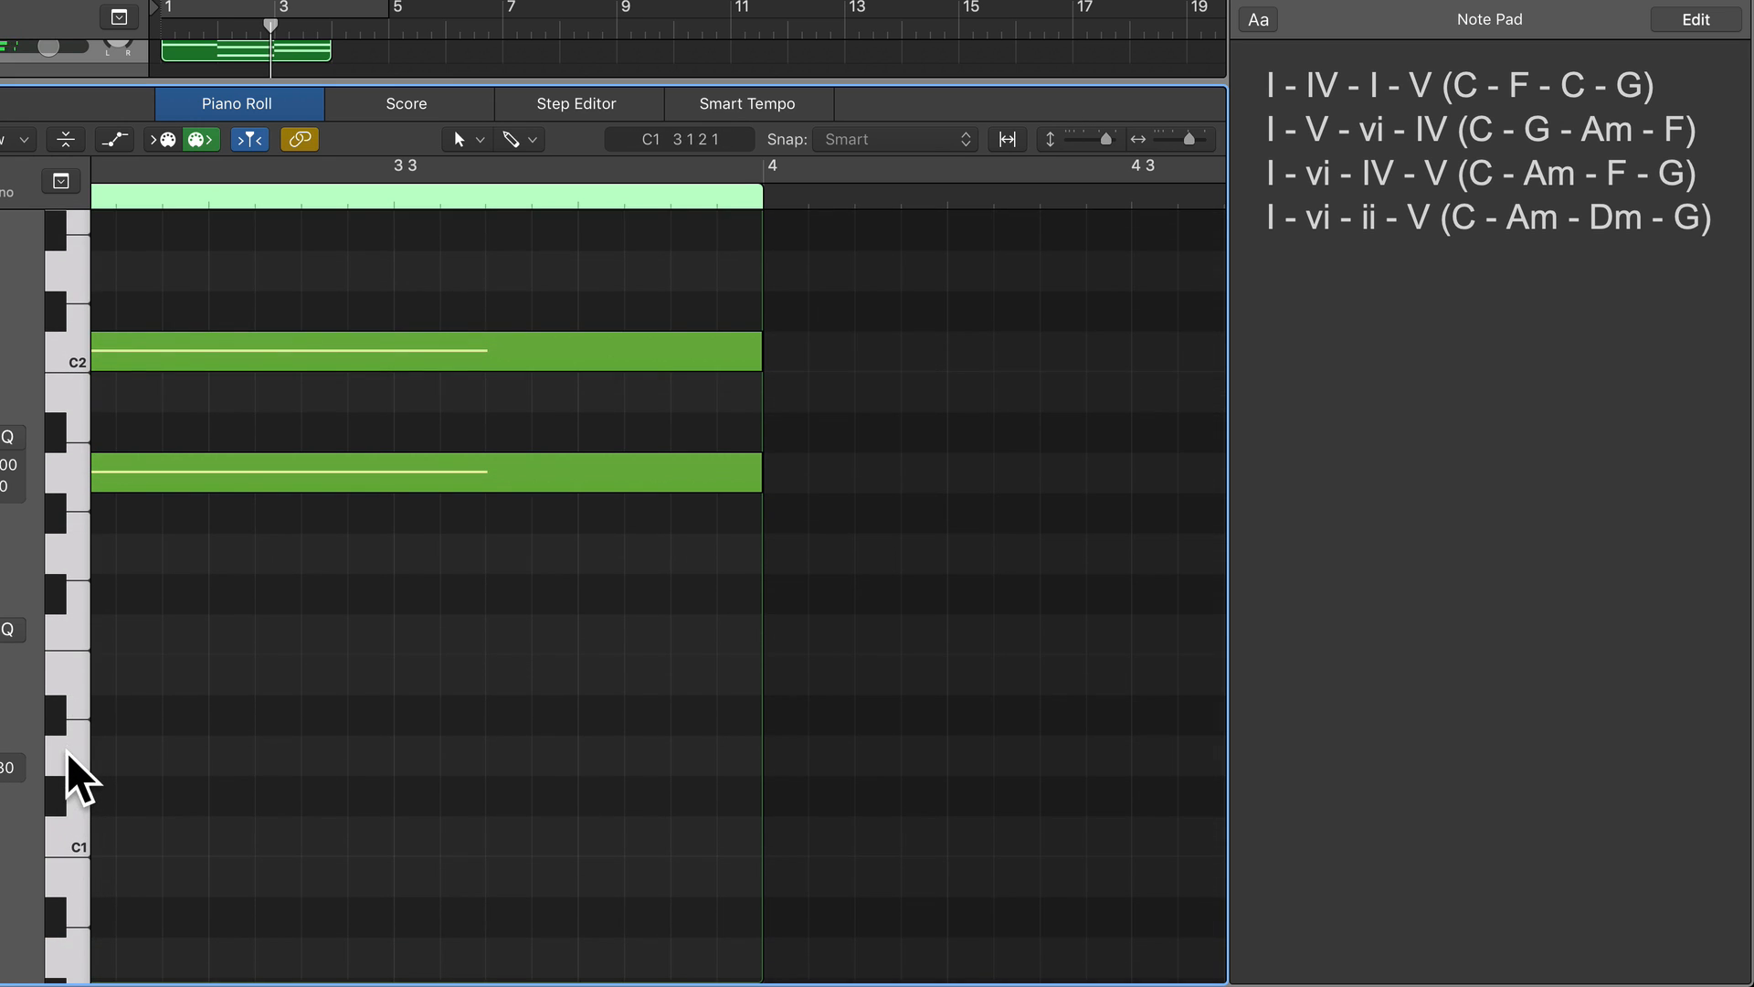
{"action": "left_click", "coordinate": [62, 627]}
{"action": "scroll", "coordinate": [62, 627], "scroll_direction": "up", "scroll_amount": 1}
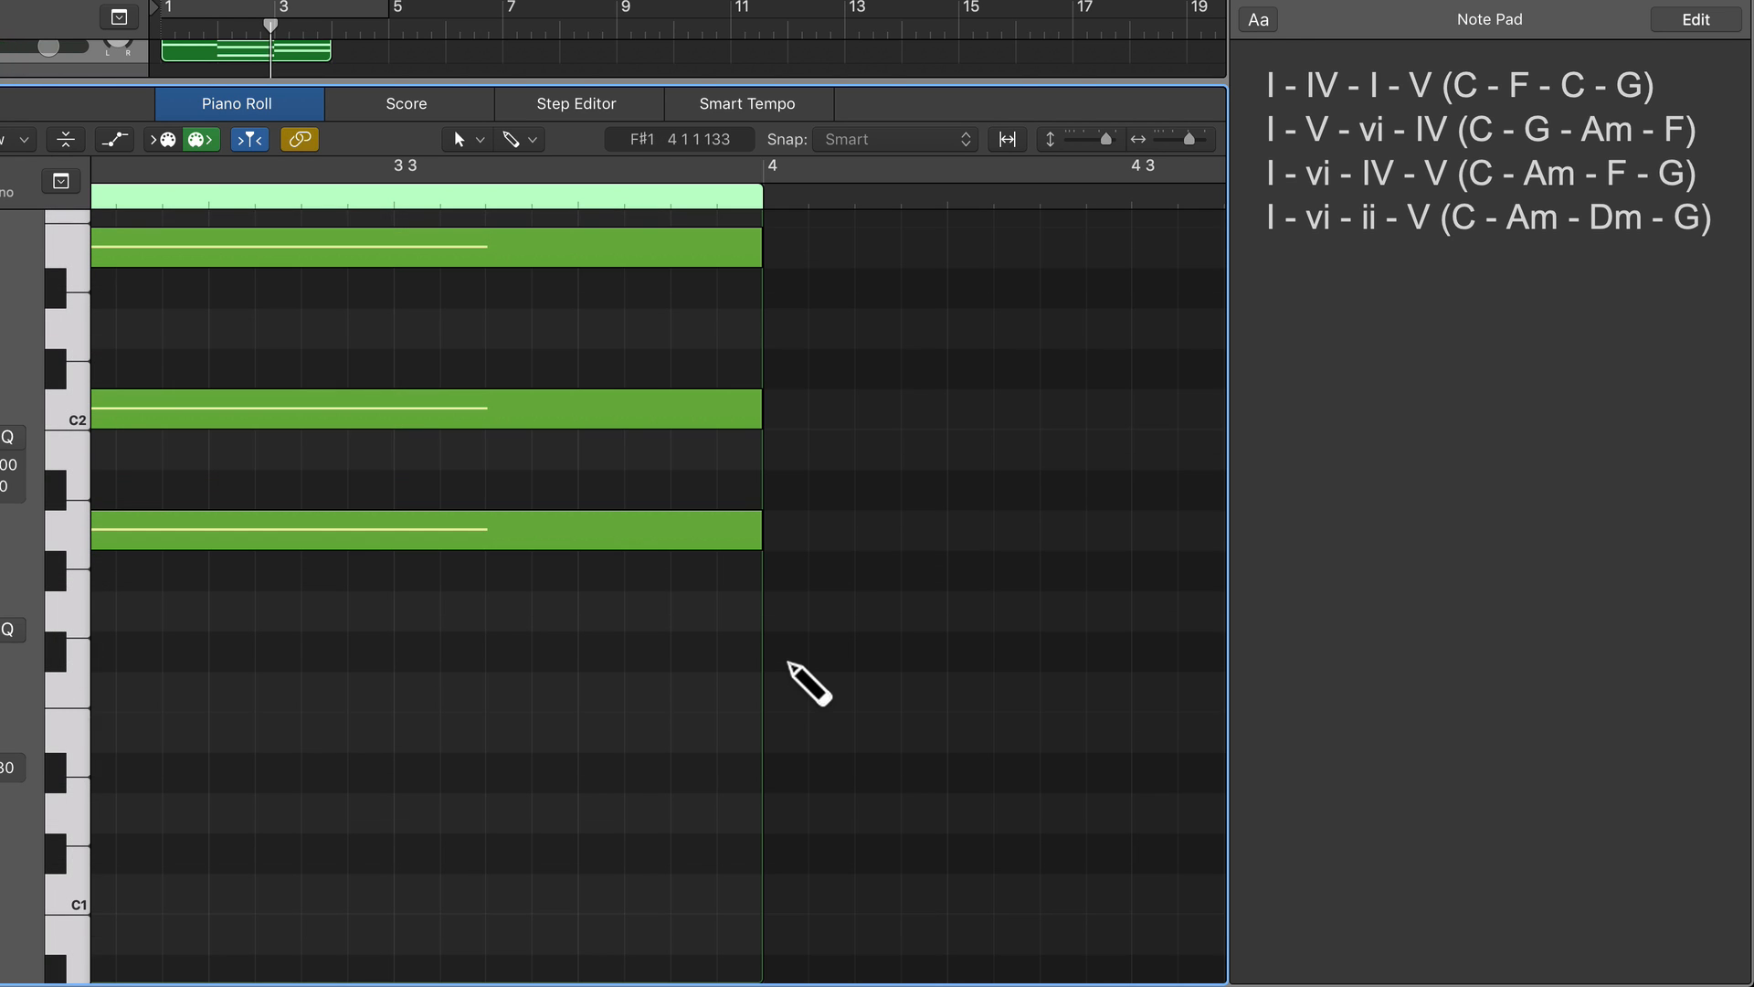
{"action": "left_click", "coordinate": [788, 659], "text": "super"}
{"action": "mouse_move", "coordinate": [842, 651]}
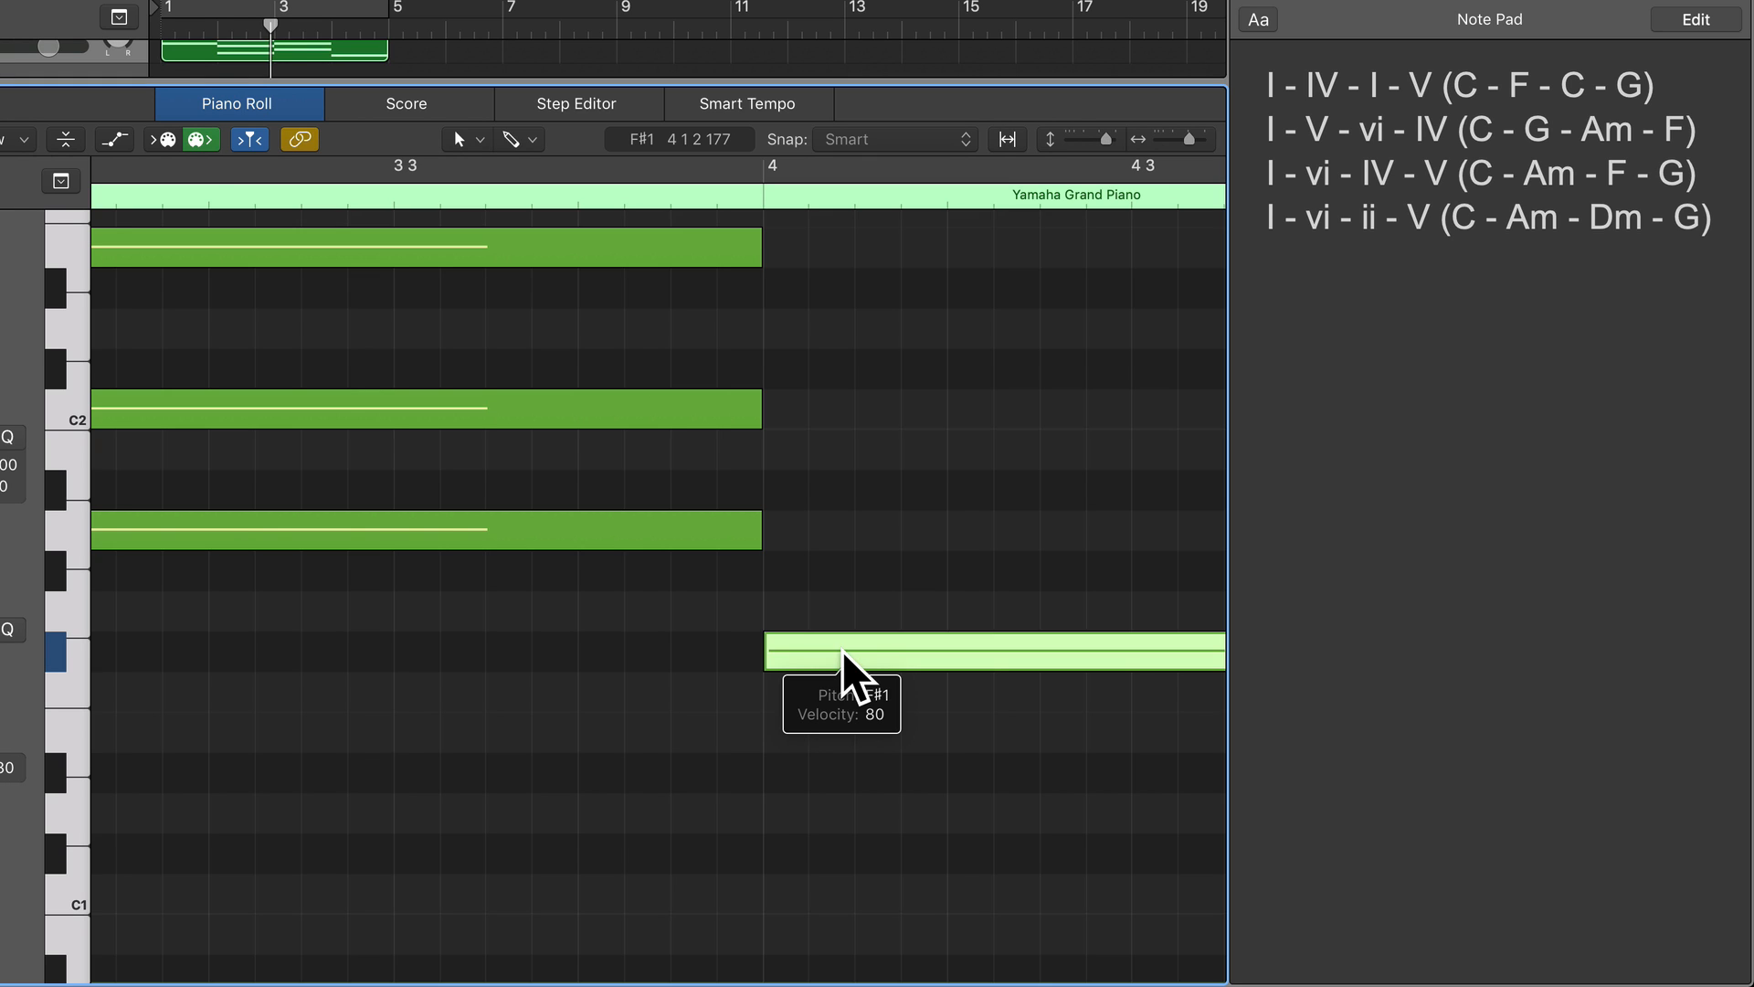
{"action": "scroll", "coordinate": [832, 650], "scroll_direction": "up", "scroll_amount": 1}
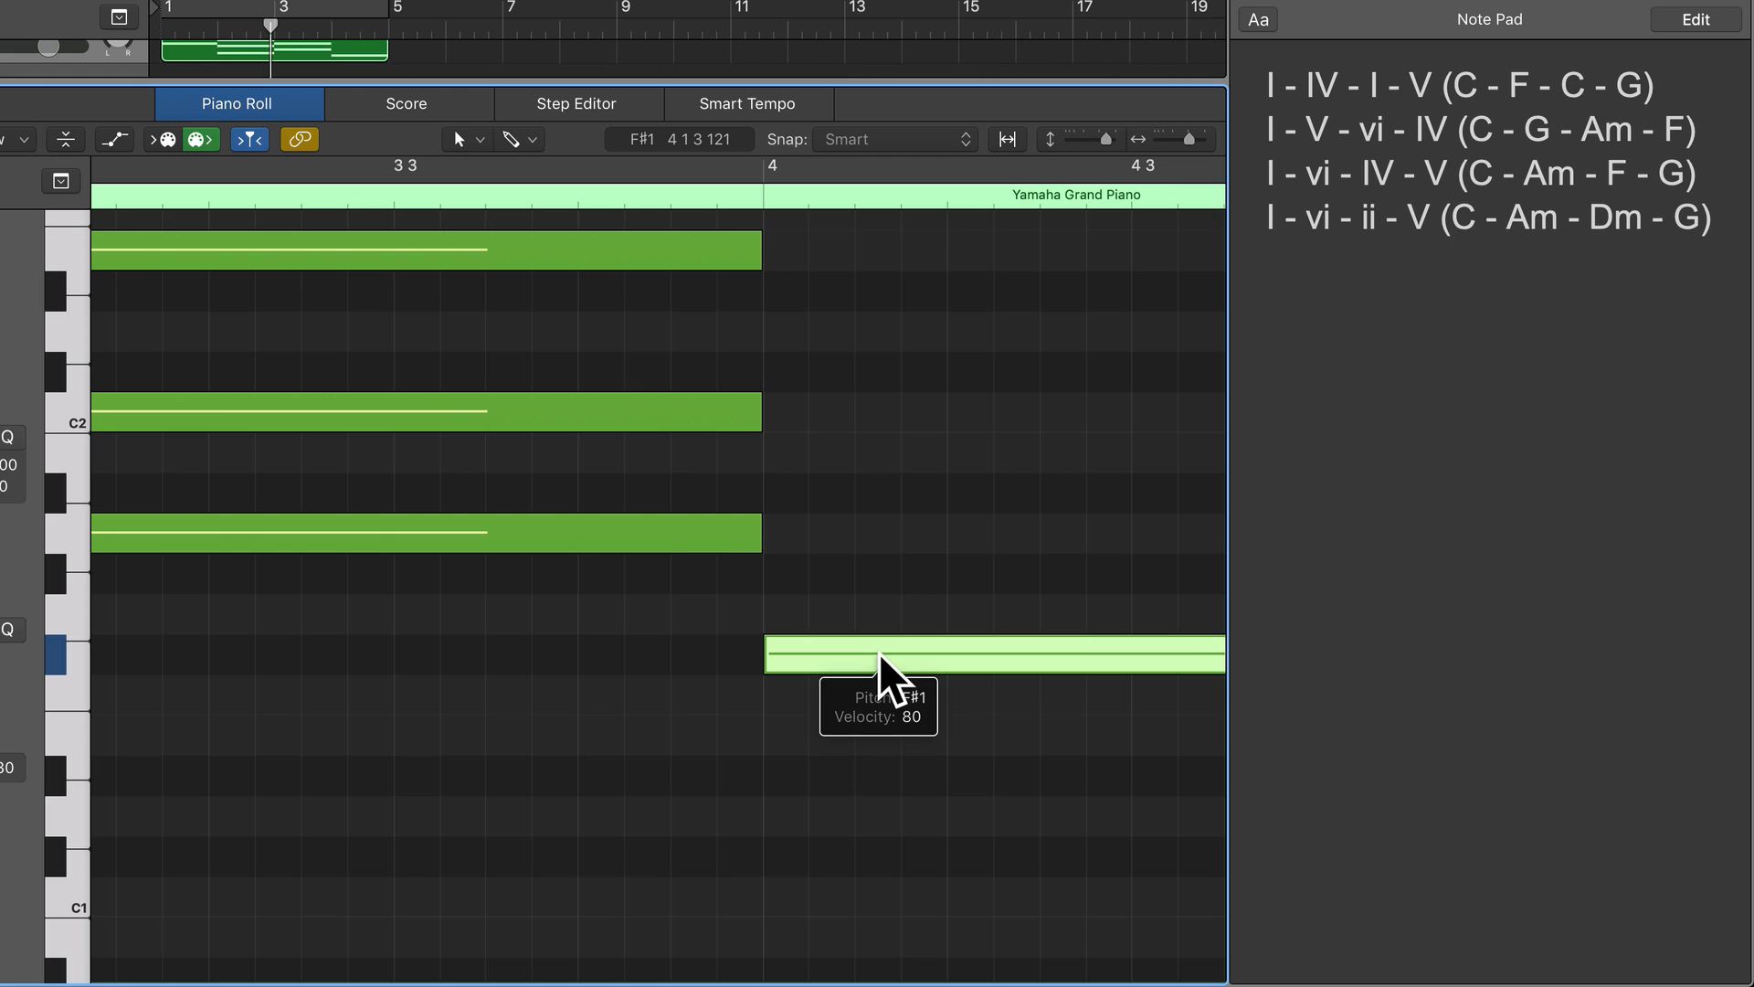
{"action": "left_click_drag", "start_coordinate": [879, 654], "coordinate": [875, 684]}
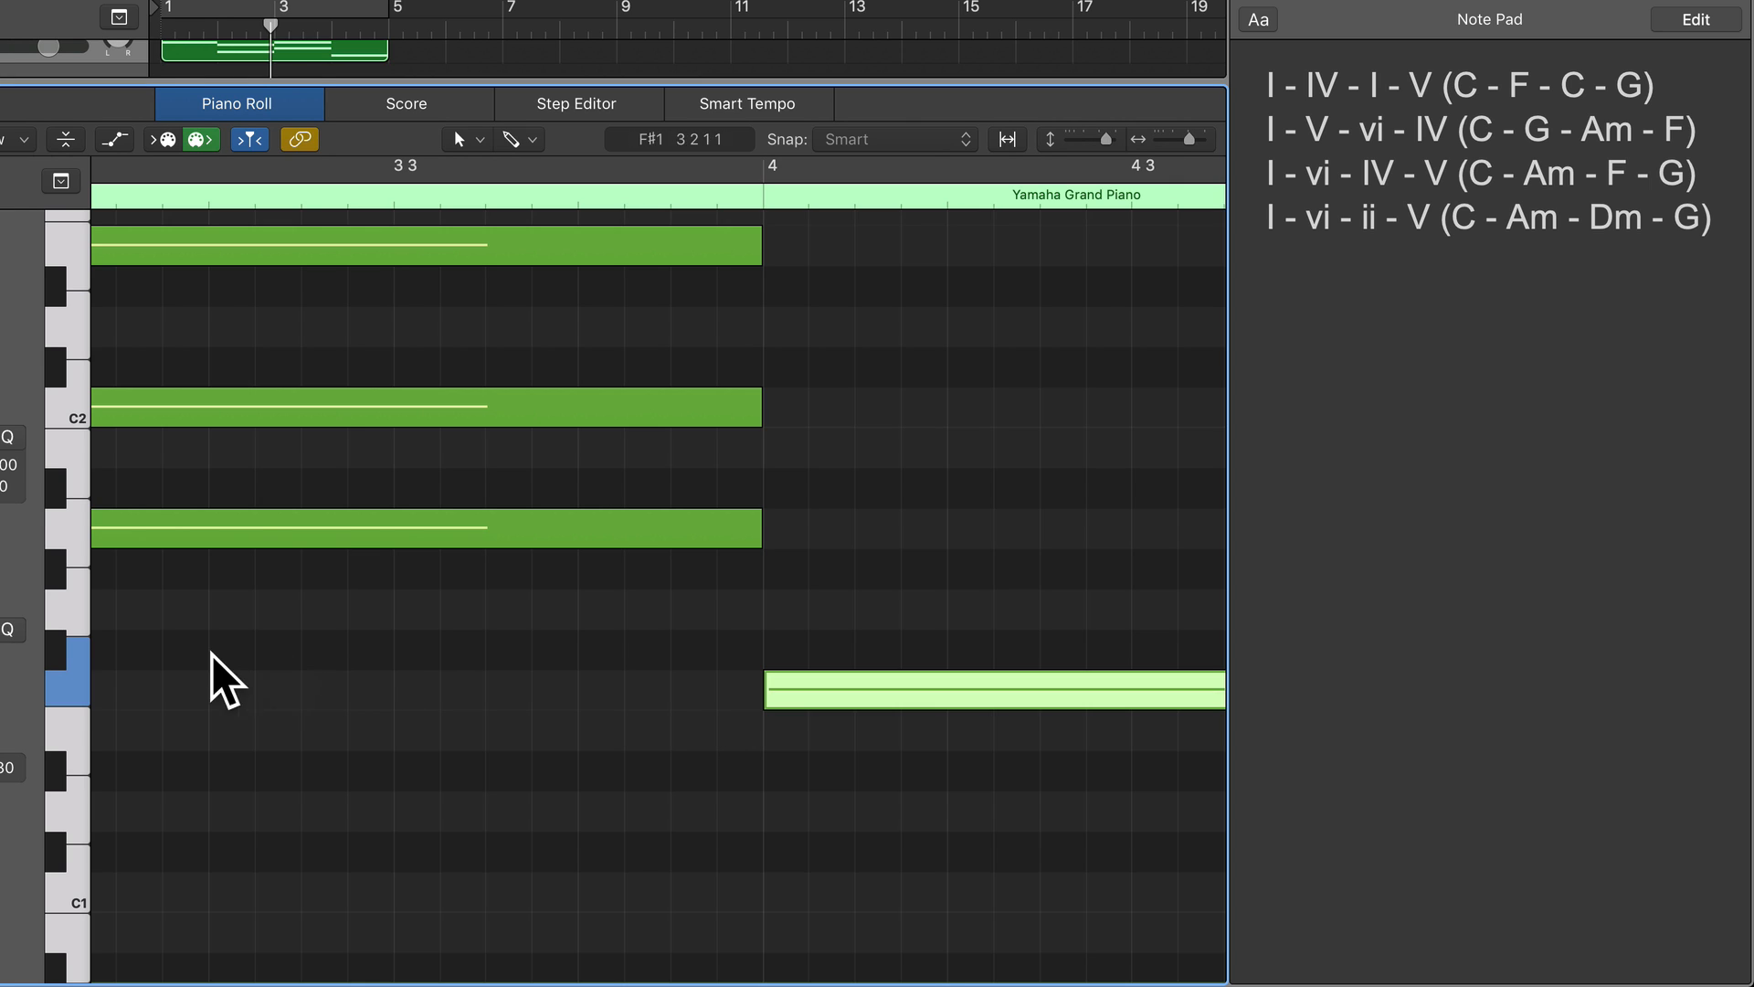
Add a one-bar C2 note at the start of bar 4 as the fifth above F1.
{"action": "left_click_drag", "start_coordinate": [75, 677], "coordinate": [68, 405]}
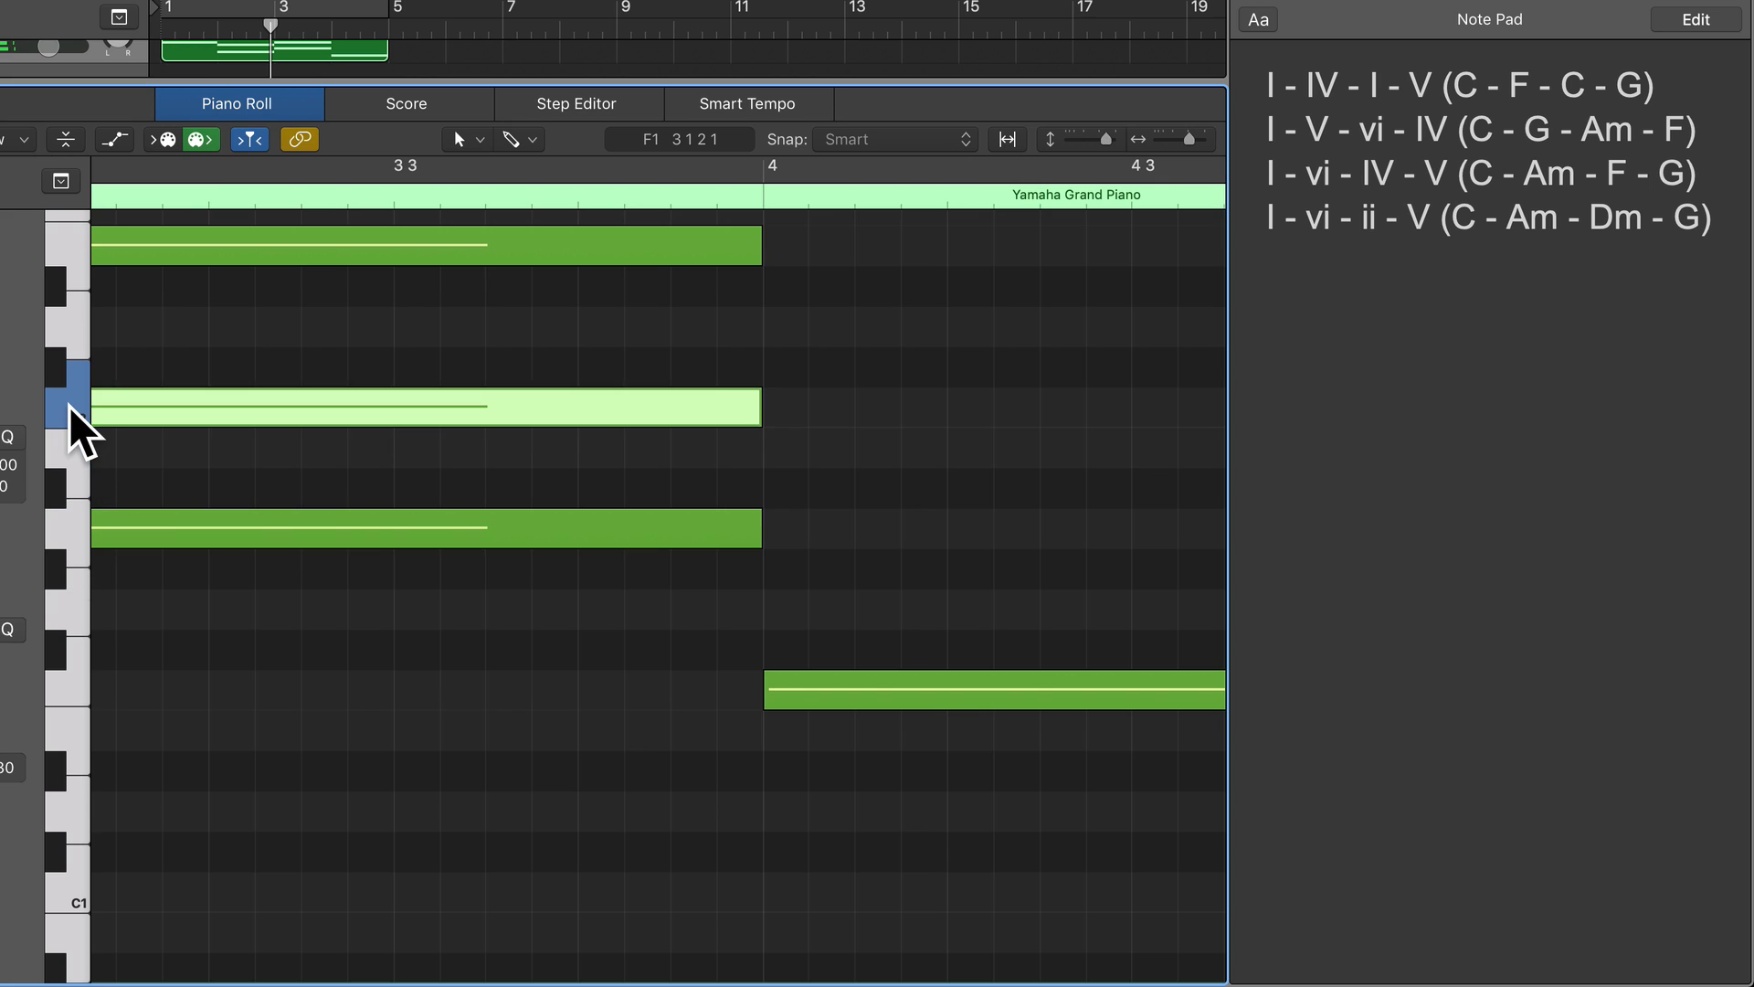
{"action": "left_click", "coordinate": [773, 405], "text": "super"}
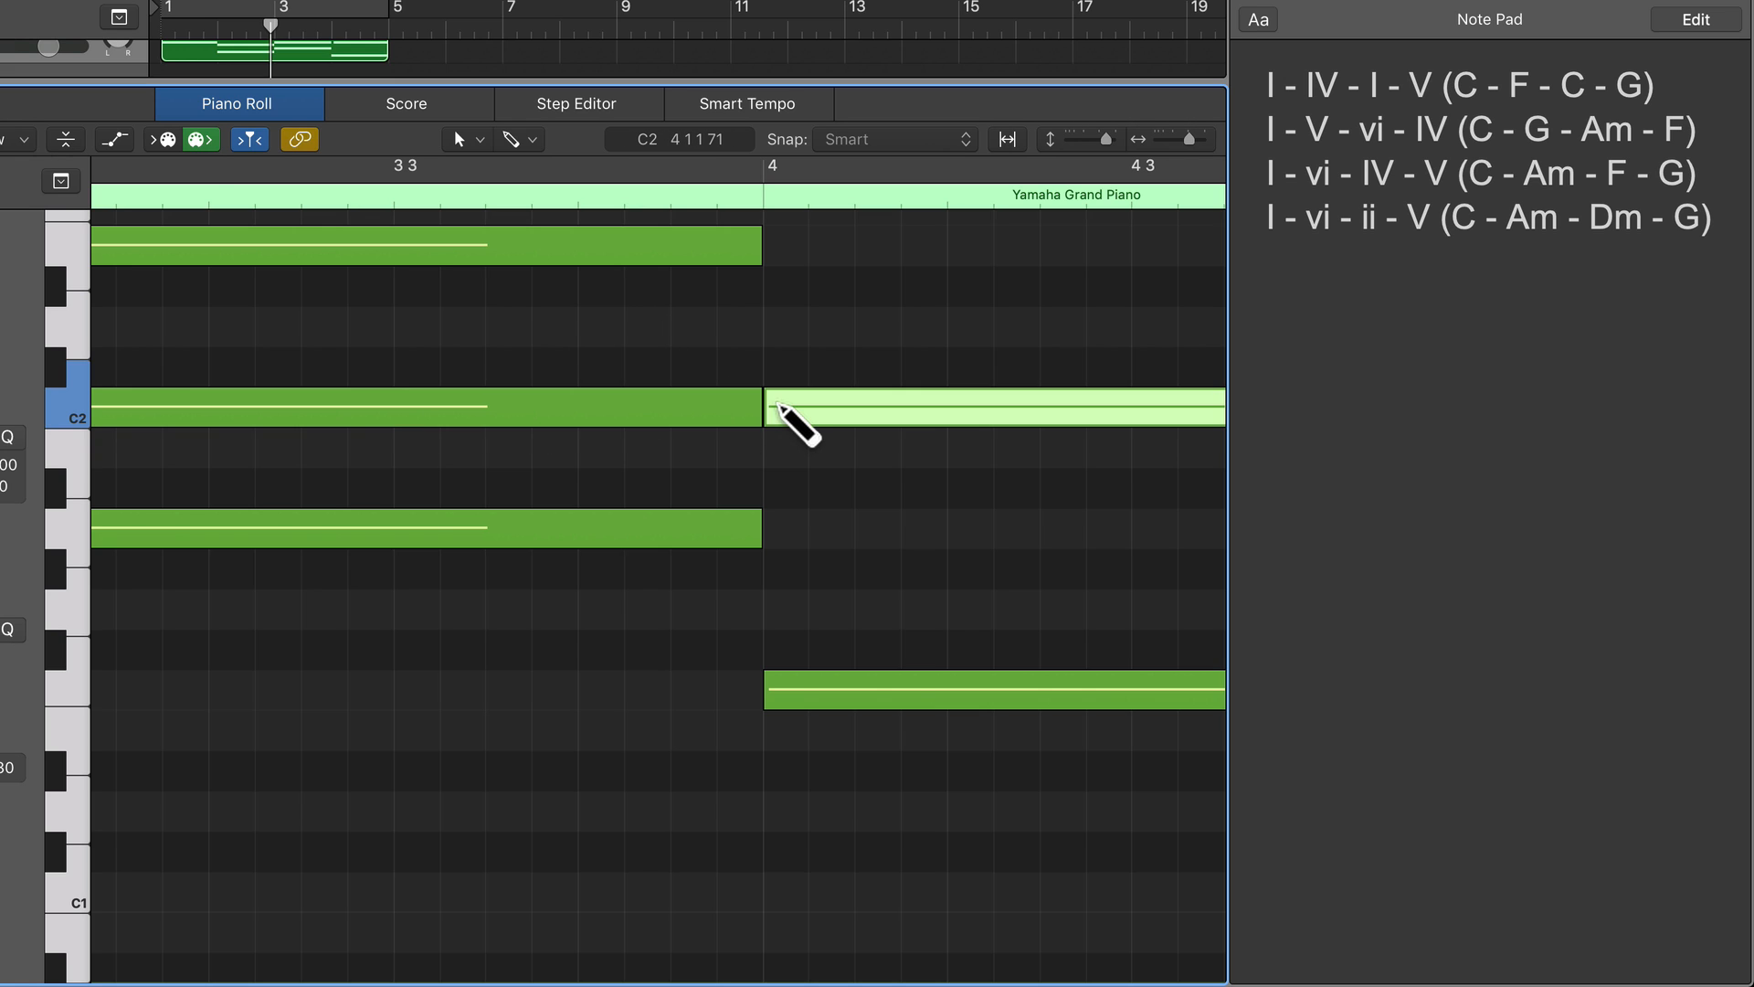
{"action": "scroll", "coordinate": [779, 420], "scroll_direction": "right", "scroll_amount": 3}
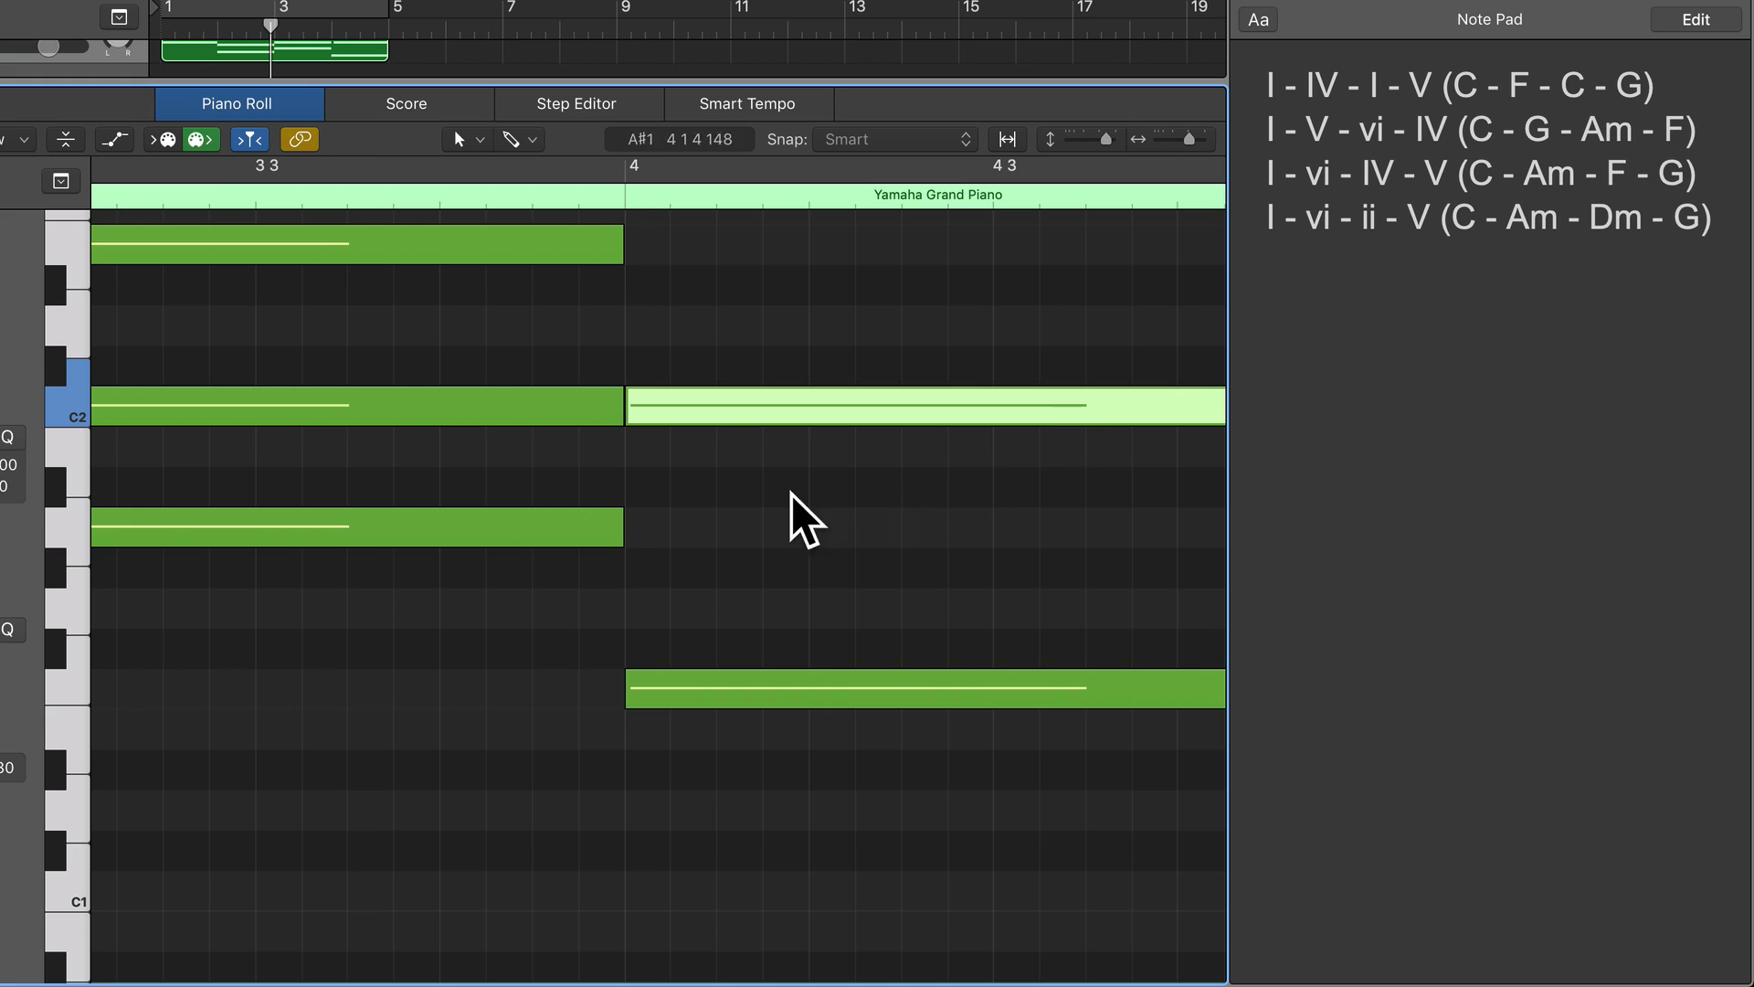
Complete the F major chord in bar 4 with a one-bar A1 note as the third, auditioning the keys up from F1.
{"action": "left_click", "coordinate": [71, 685]}
{"action": "left_click", "coordinate": [73, 605]}
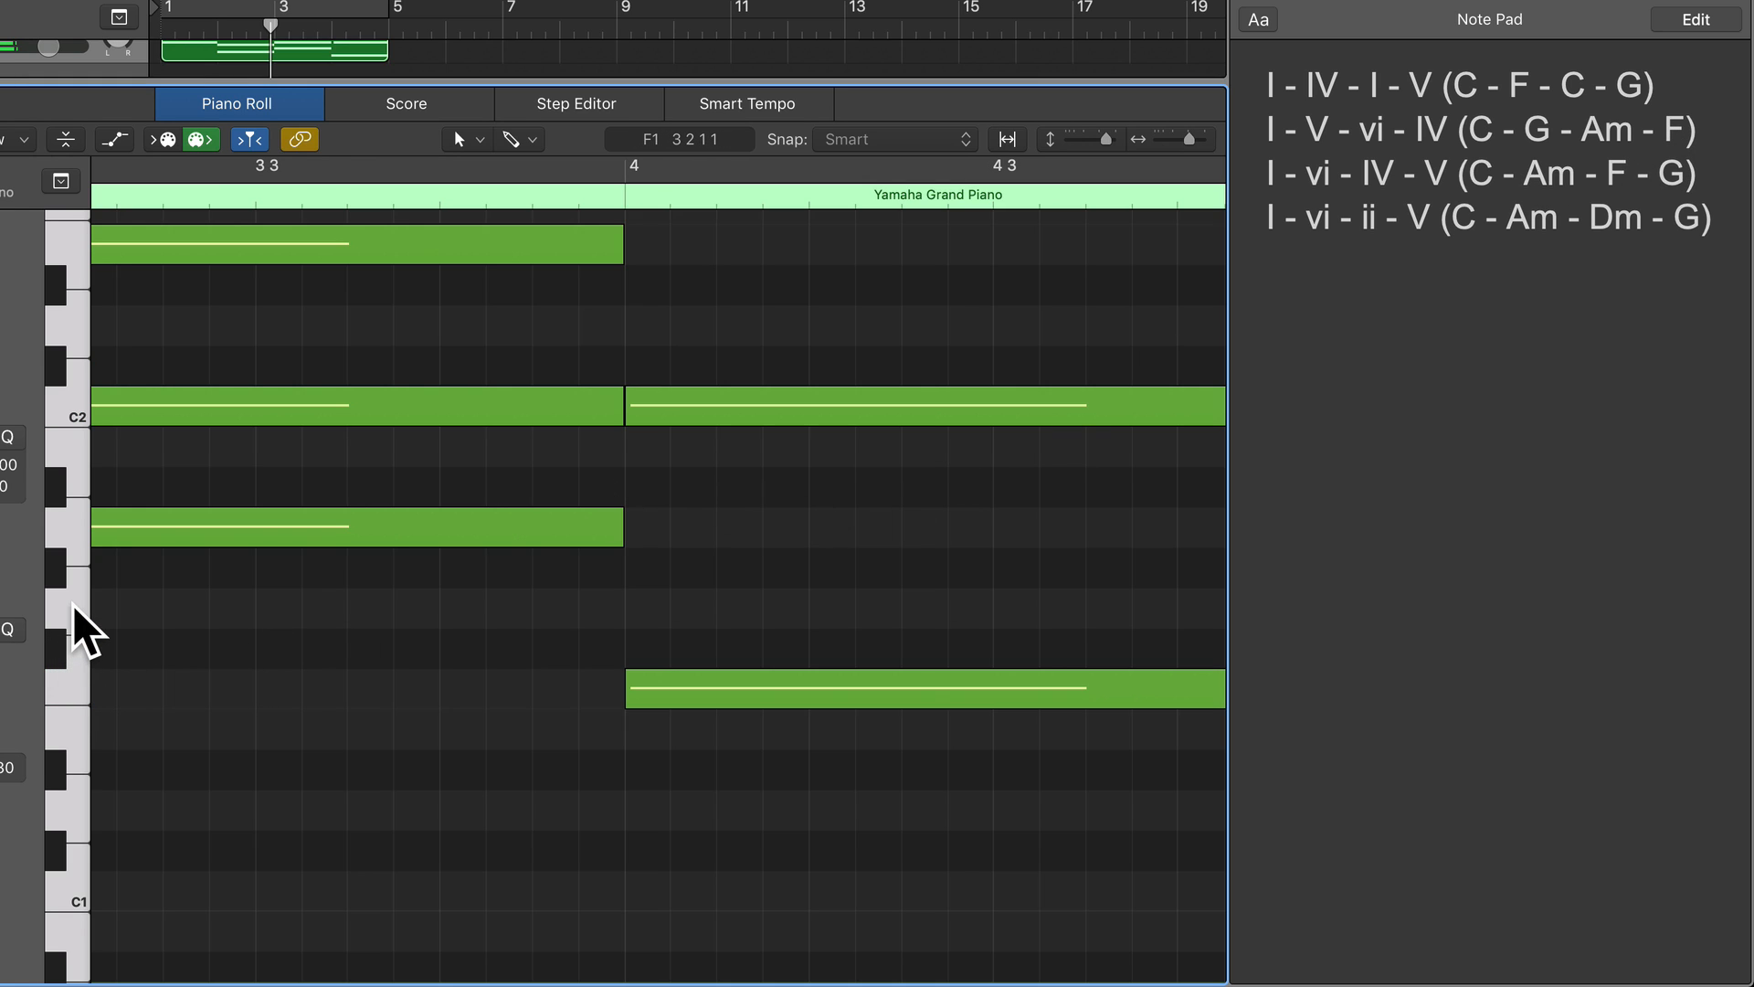
{"action": "left_click", "coordinate": [67, 523]}
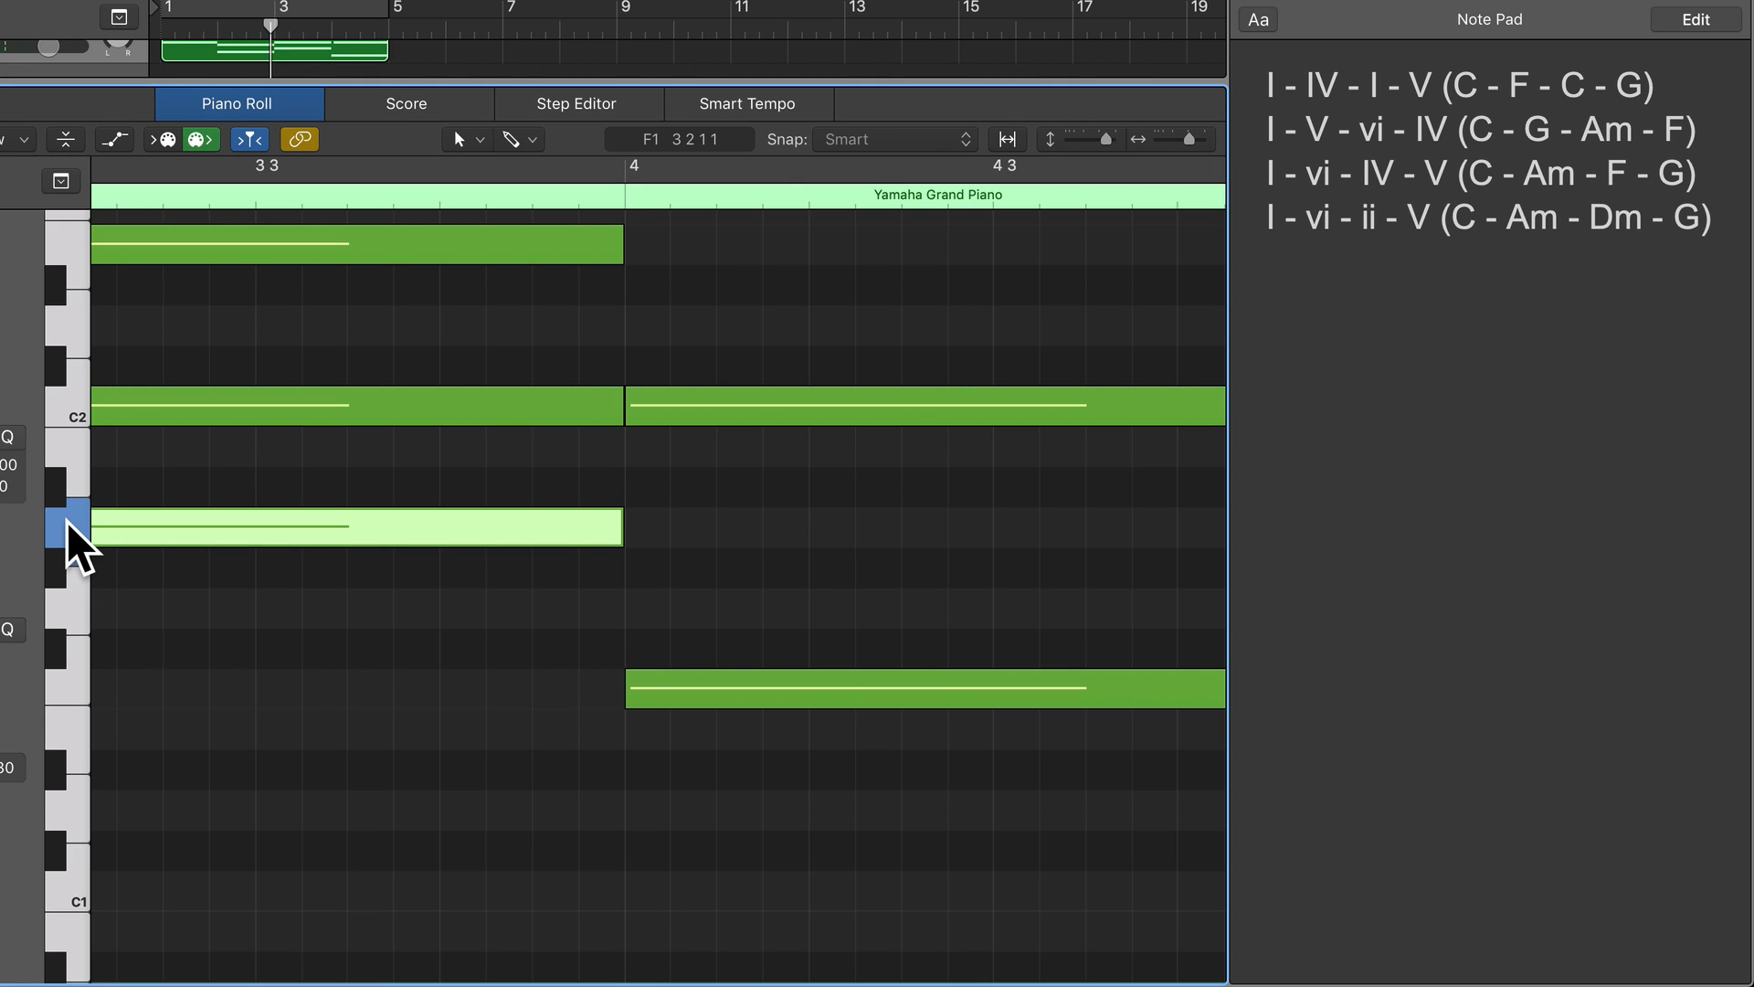
{"action": "left_click", "coordinate": [643, 528], "text": "super"}
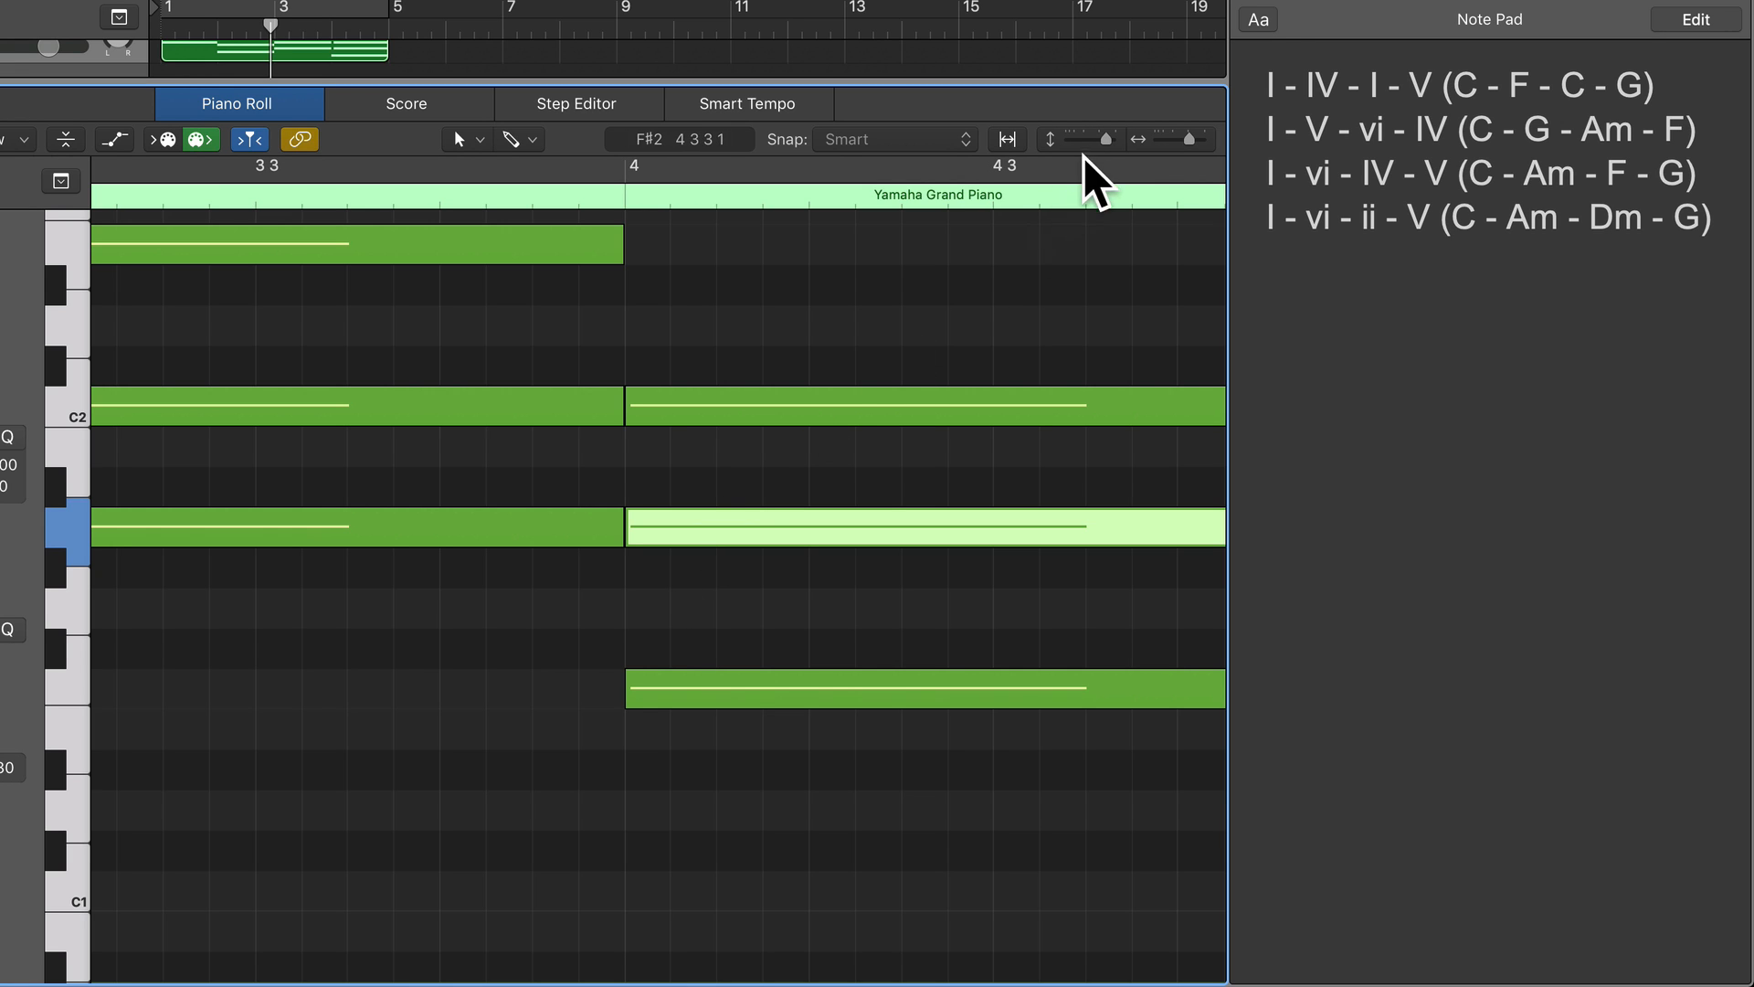
Turn on cycling over bars 1 to 4 and play back the complete four-chord progression.
{"action": "left_click_drag", "start_coordinate": [1187, 139], "coordinate": [1133, 135]}
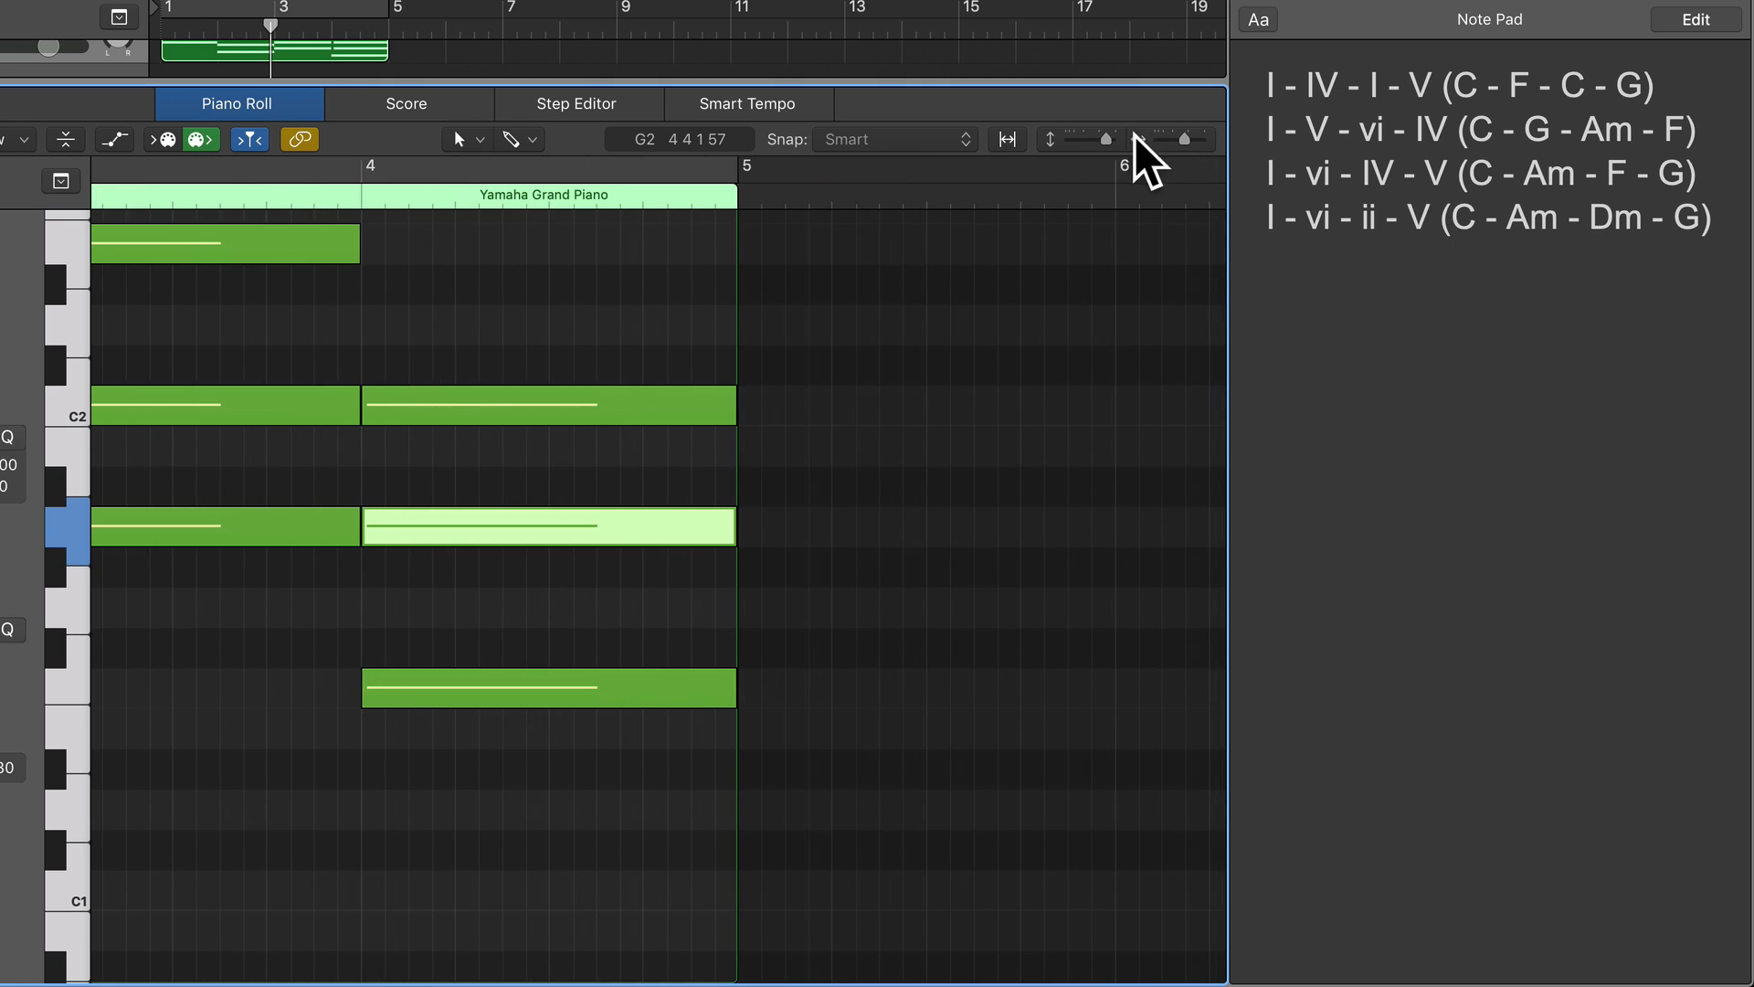
{"action": "left_click", "coordinate": [320, 9]}
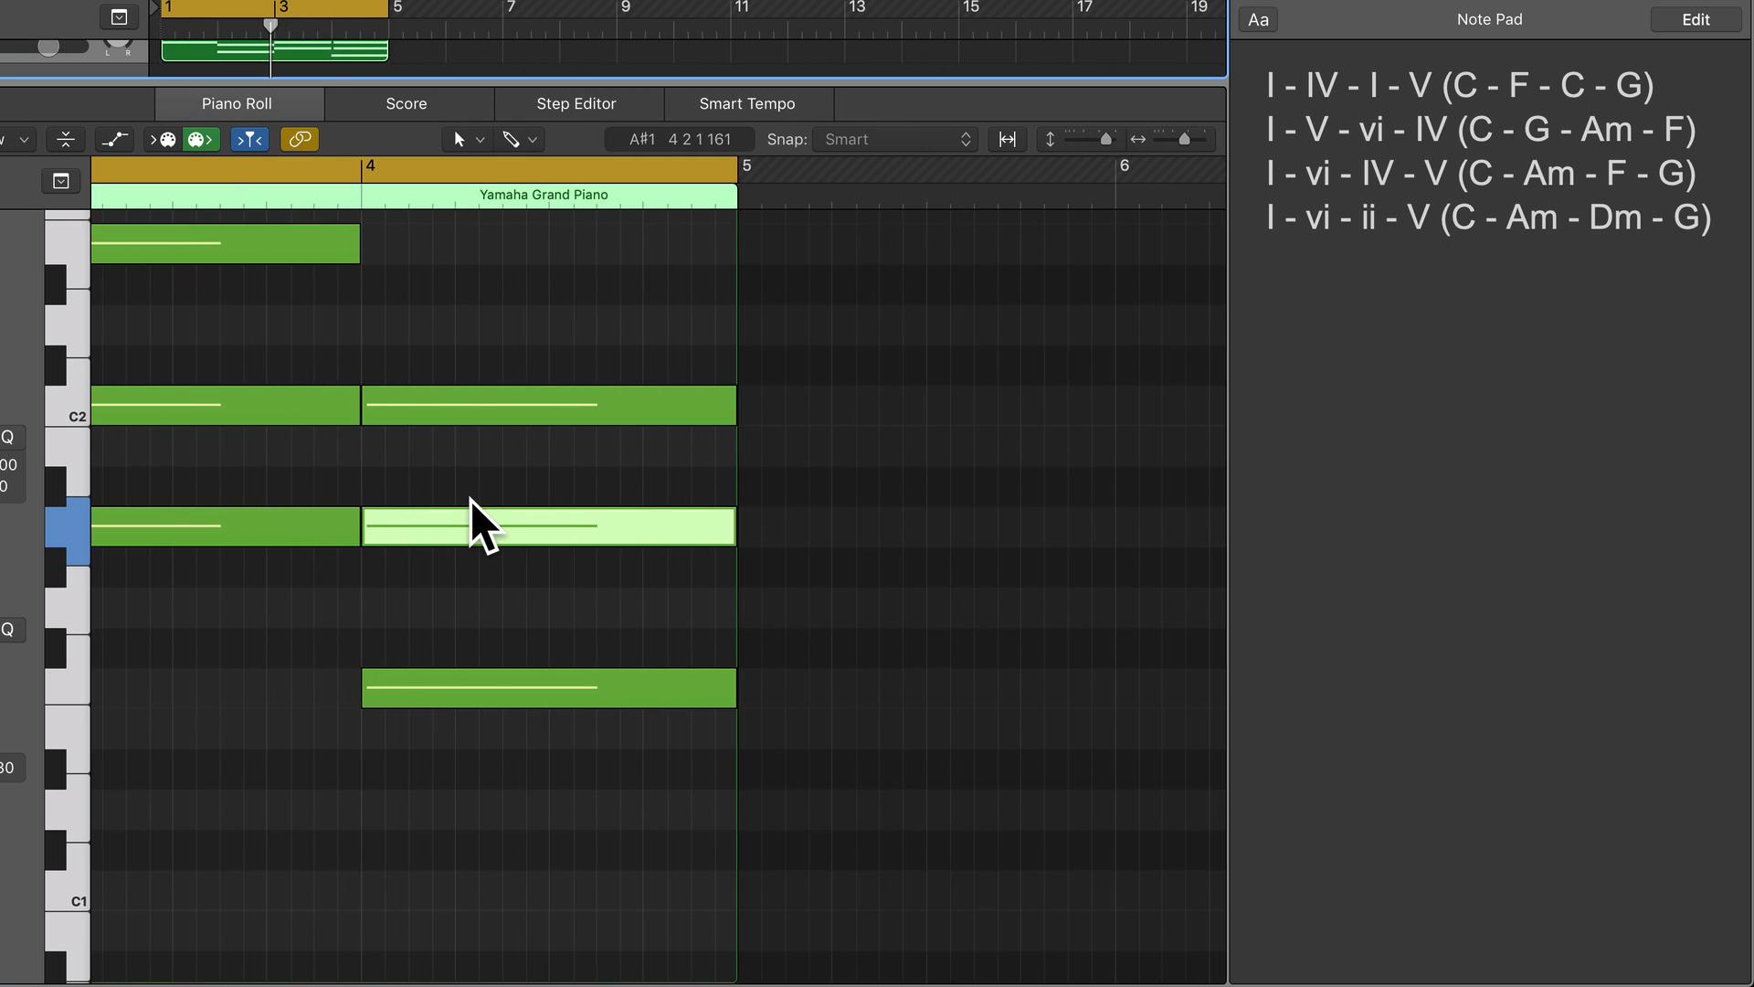
{"action": "key", "text": "space"}
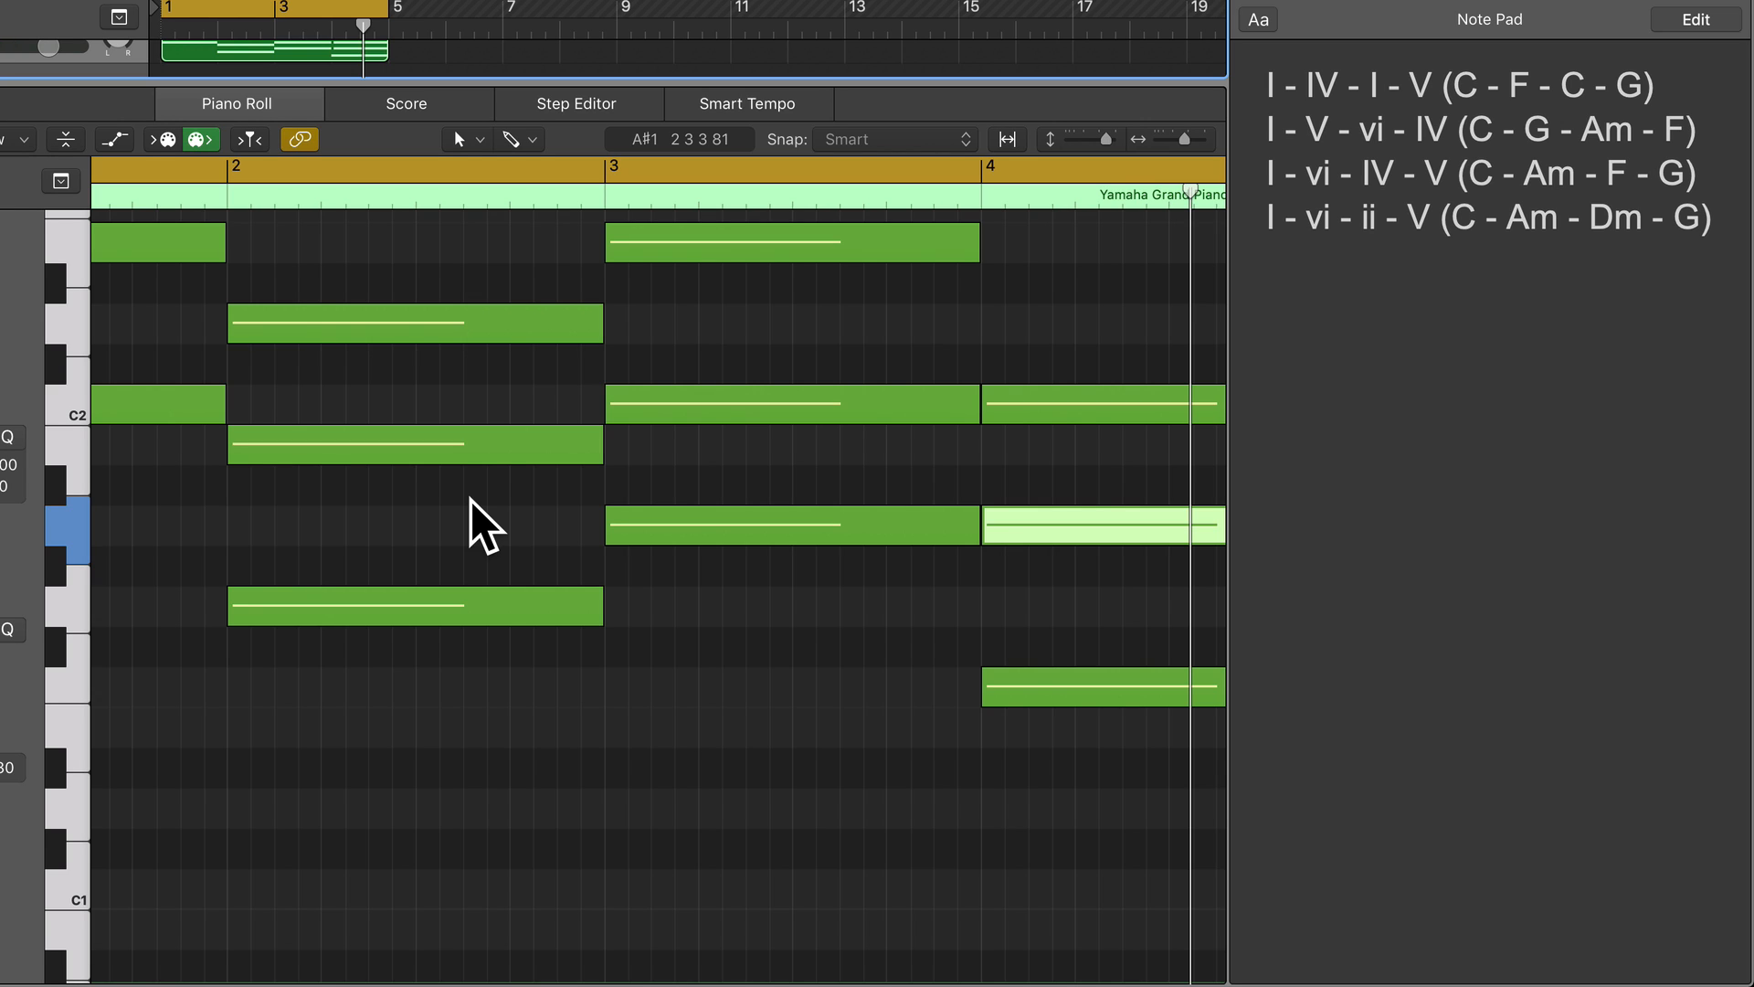
{"action": "key", "text": "space"}
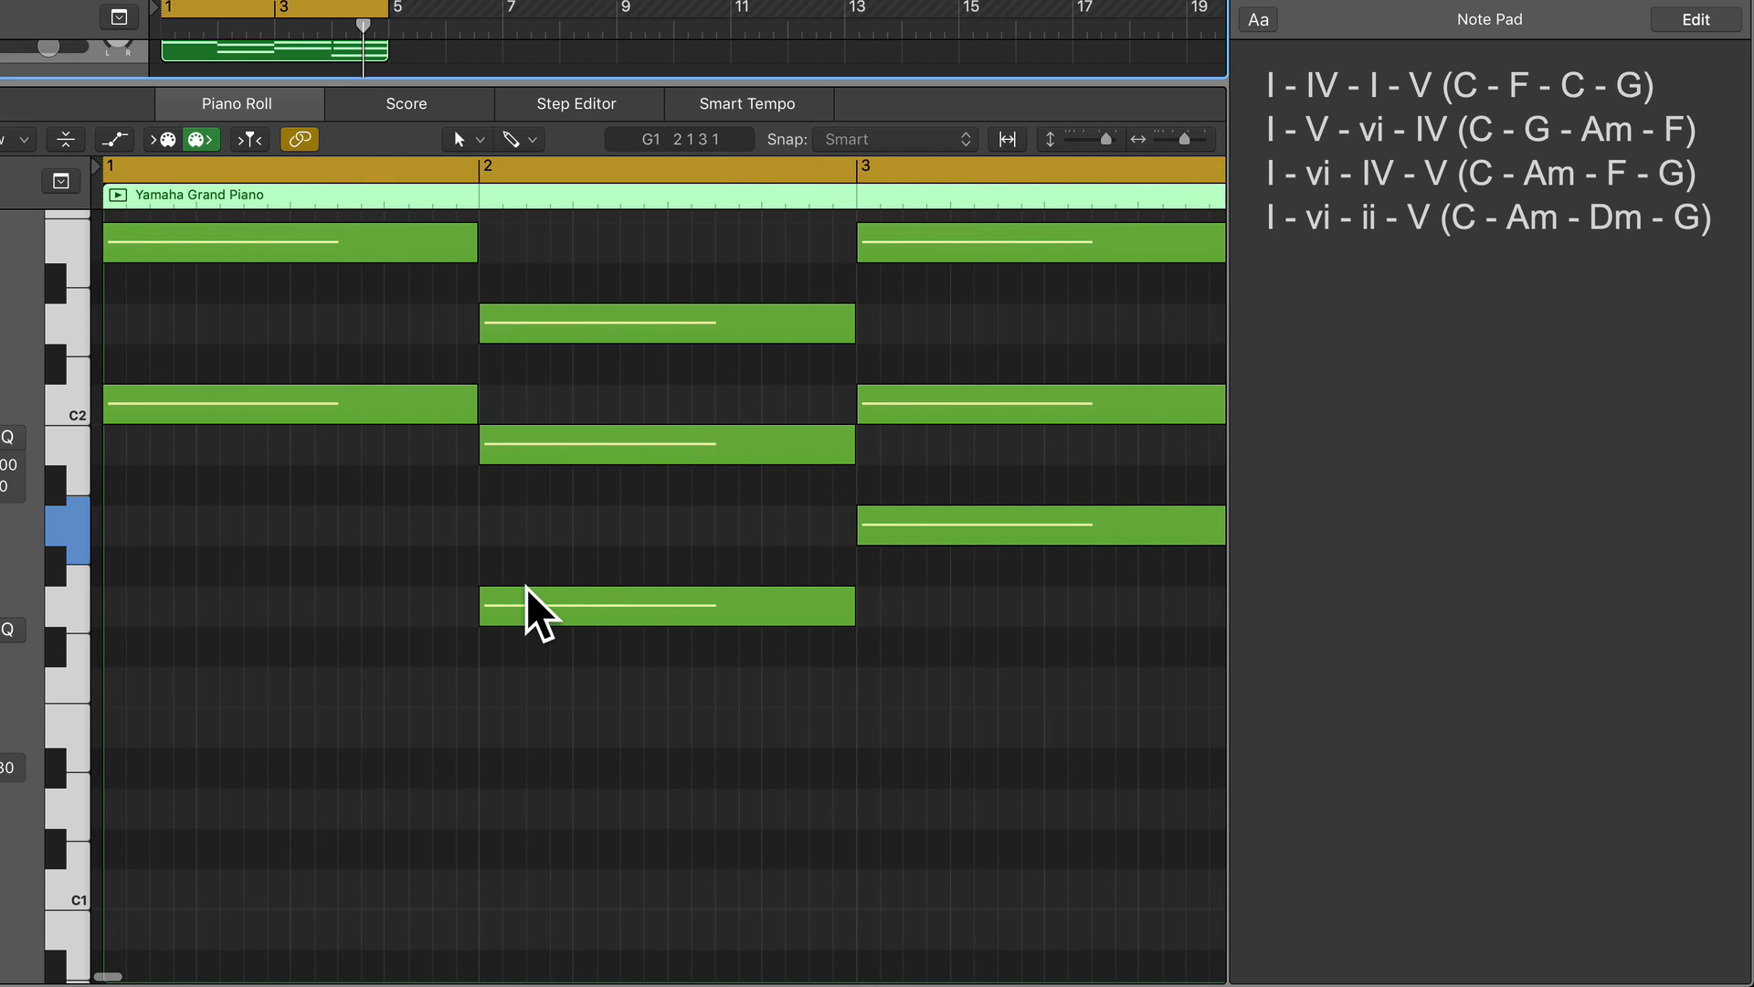
Raise the G1 root of the G chord in bar 2 by an octave to G2.
{"action": "mouse_move", "coordinate": [526, 589]}
{"action": "scroll", "coordinate": [532, 590], "scroll_direction": "up", "scroll_amount": 6}
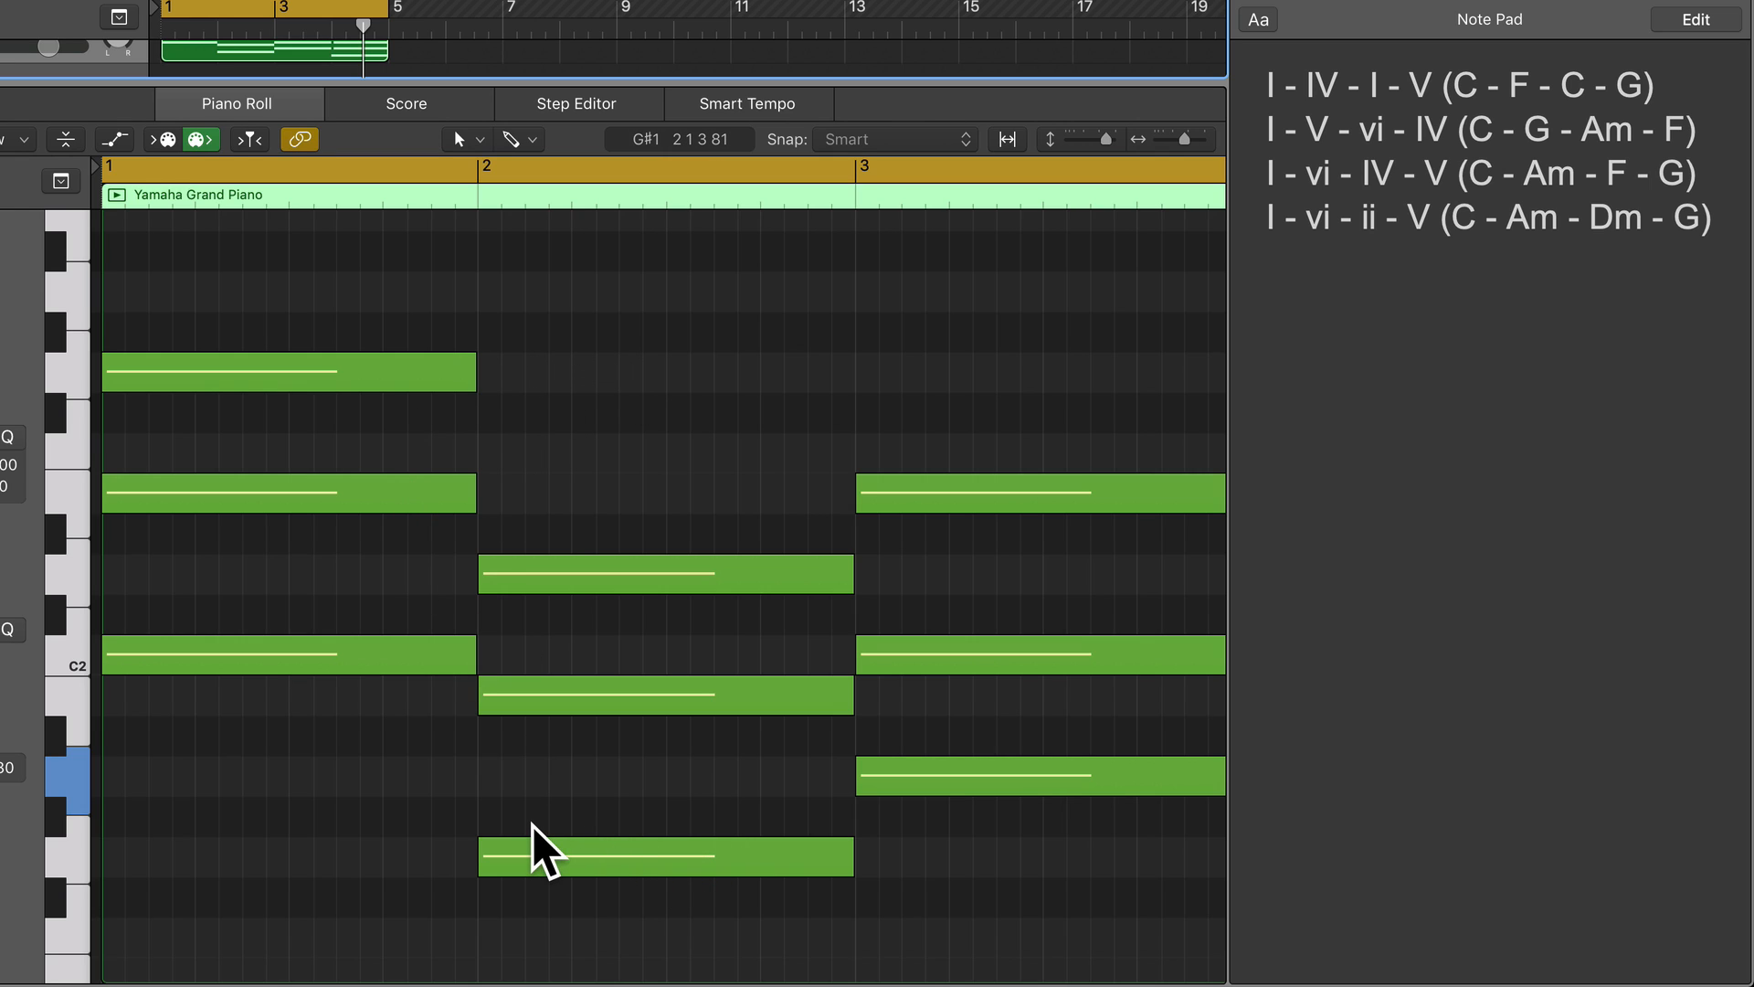
{"action": "left_click", "coordinate": [298, 655]}
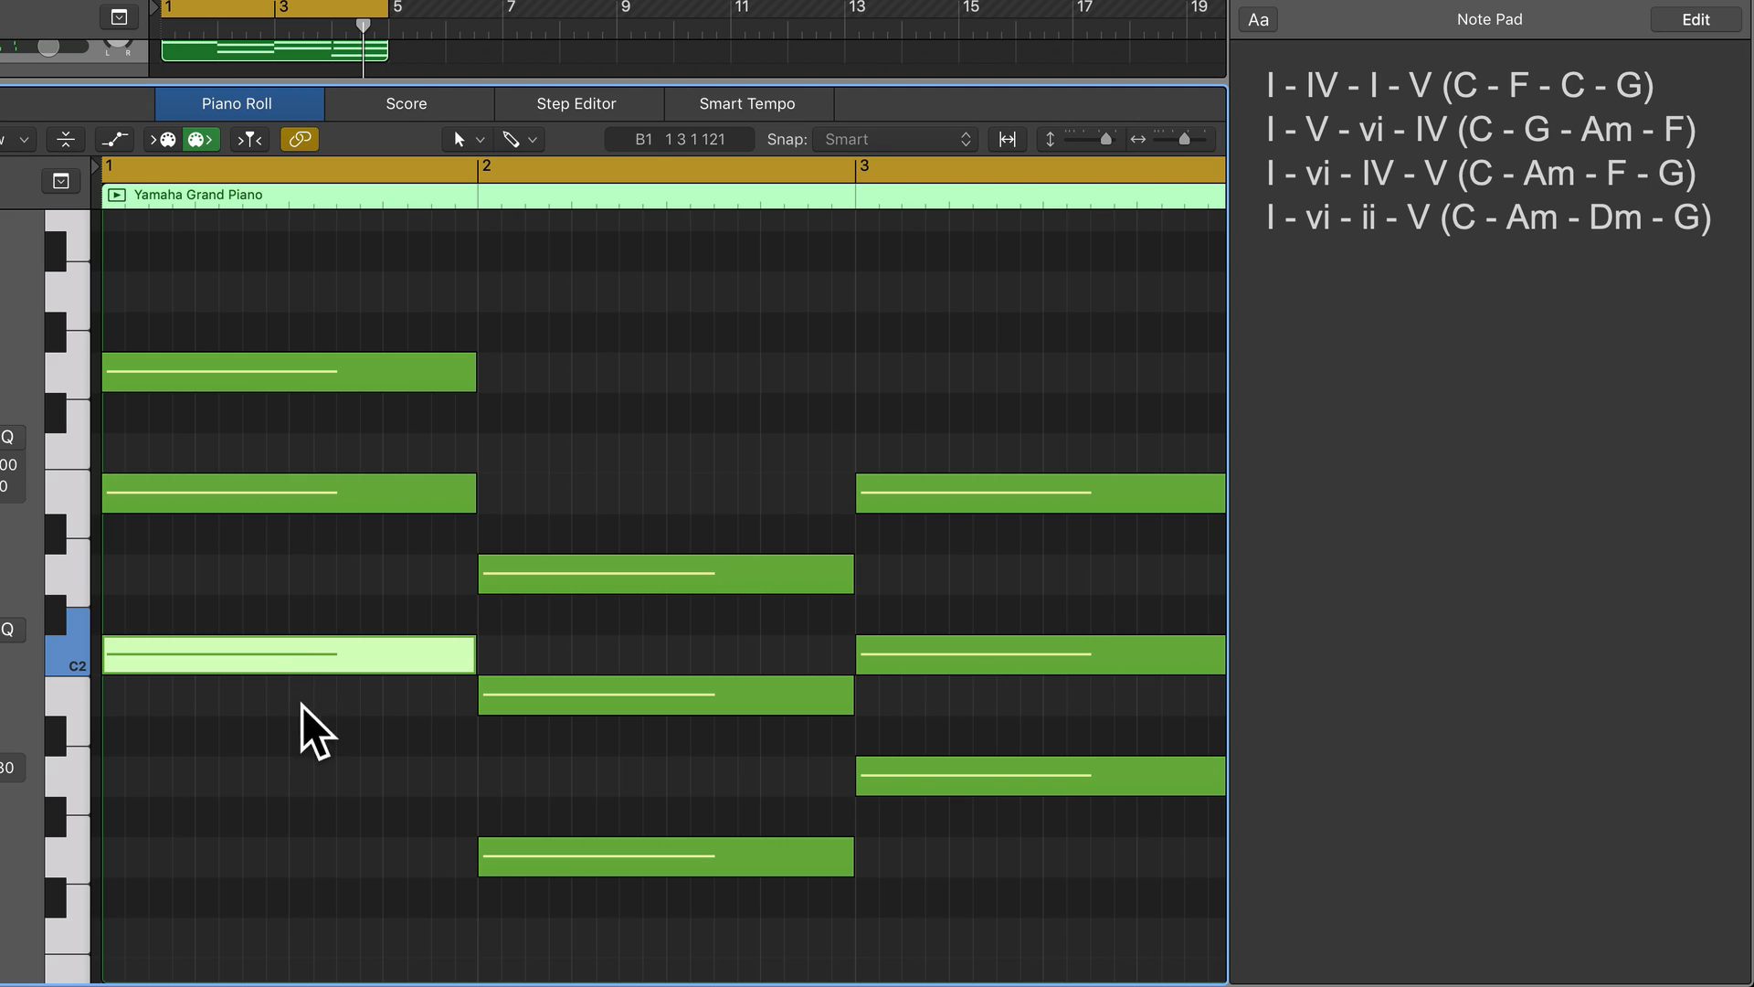
{"action": "left_click", "coordinate": [559, 856]}
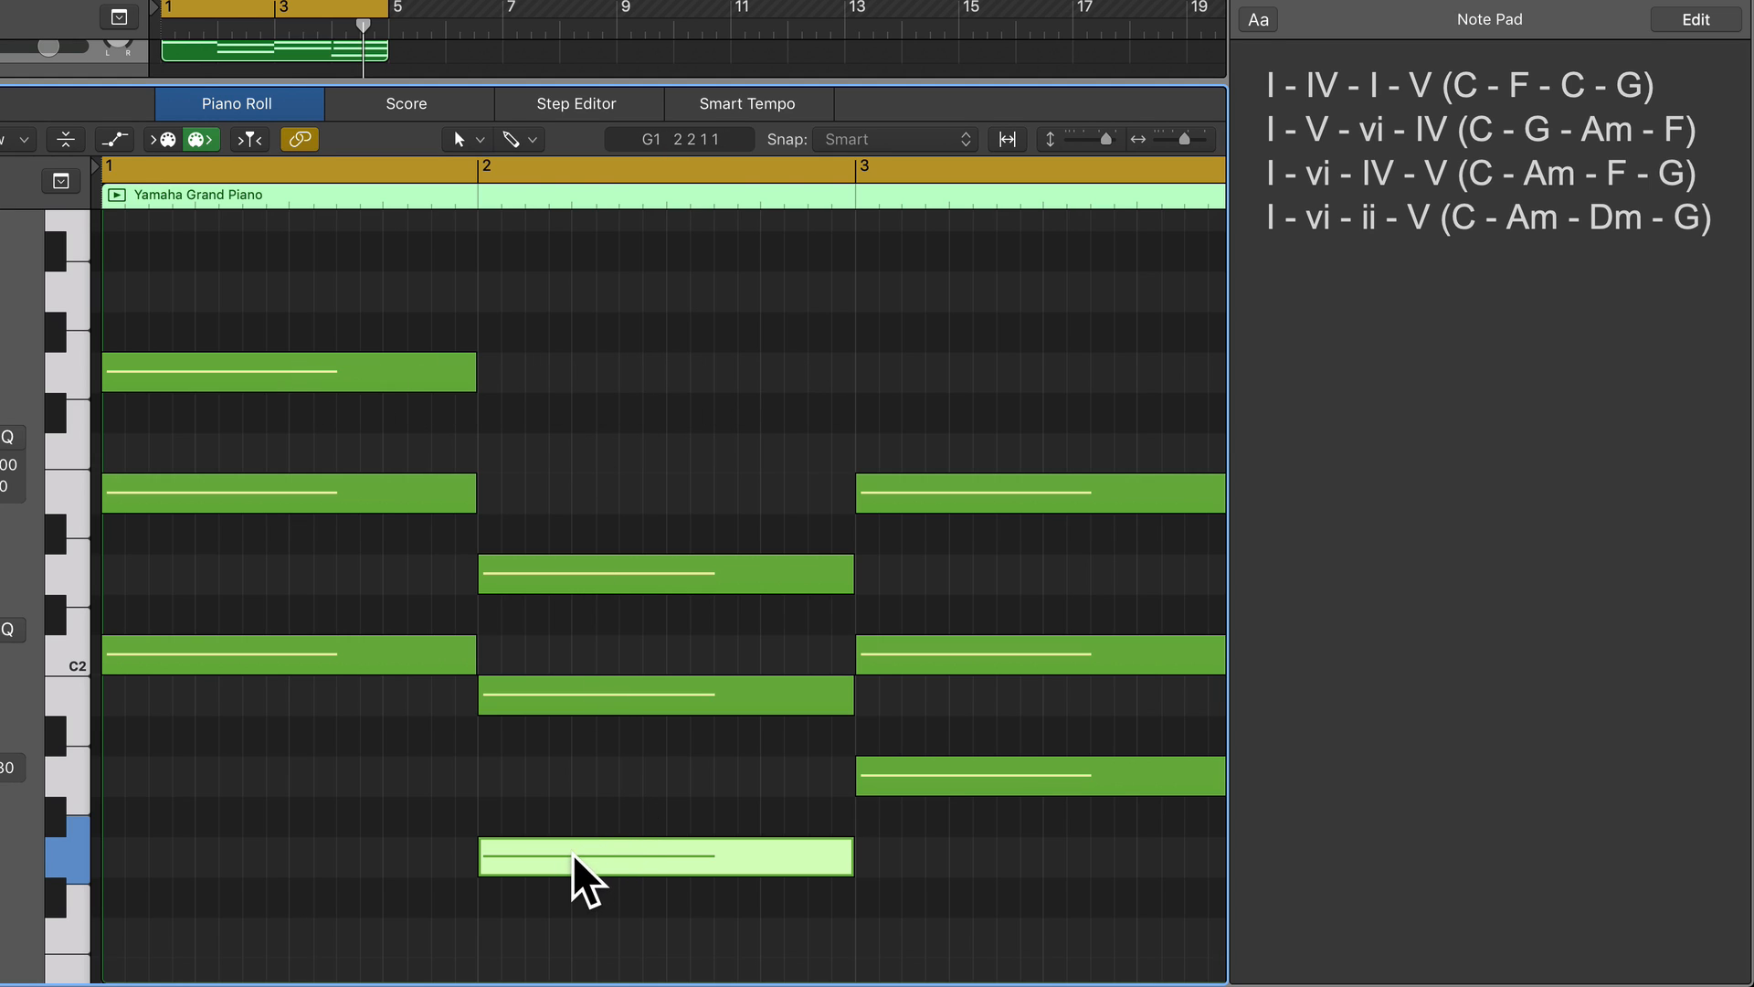
{"action": "mouse_move", "coordinate": [574, 848]}
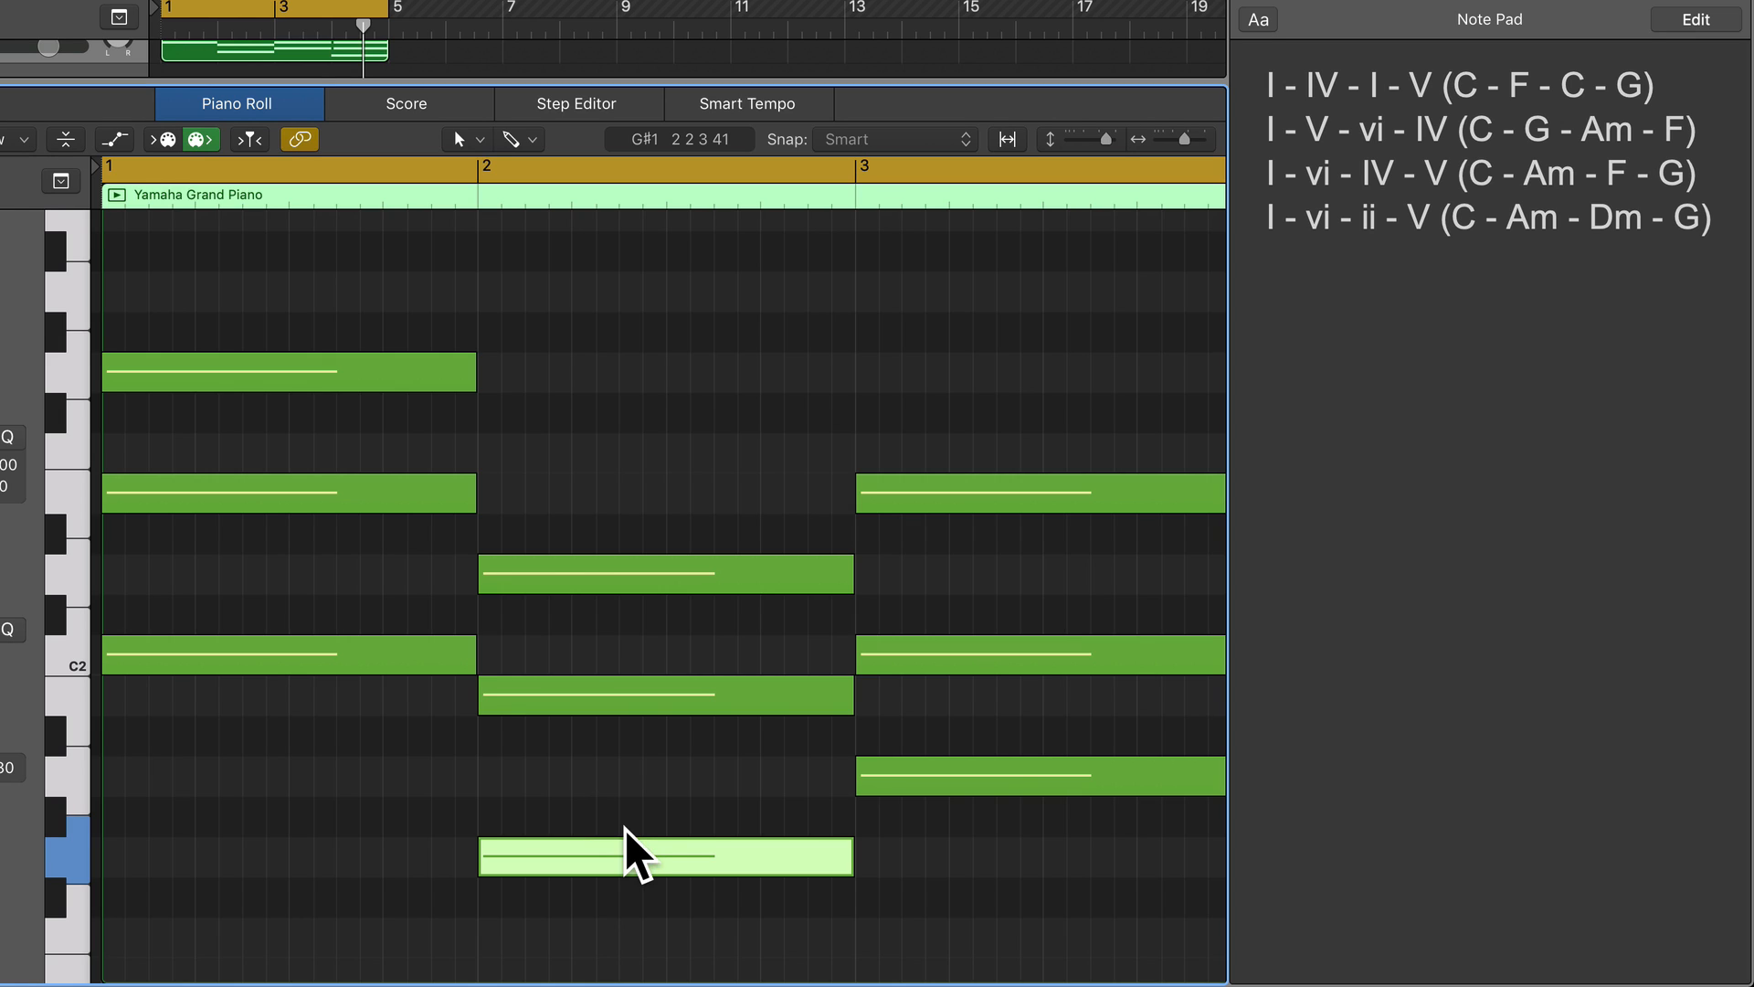
{"action": "key", "text": "alt+shift+Up"}
Raise the A1 root of the A minor chord in bar 3 by an octave to A2.
{"action": "scroll", "coordinate": [627, 831], "scroll_direction": "right", "scroll_amount": 5}
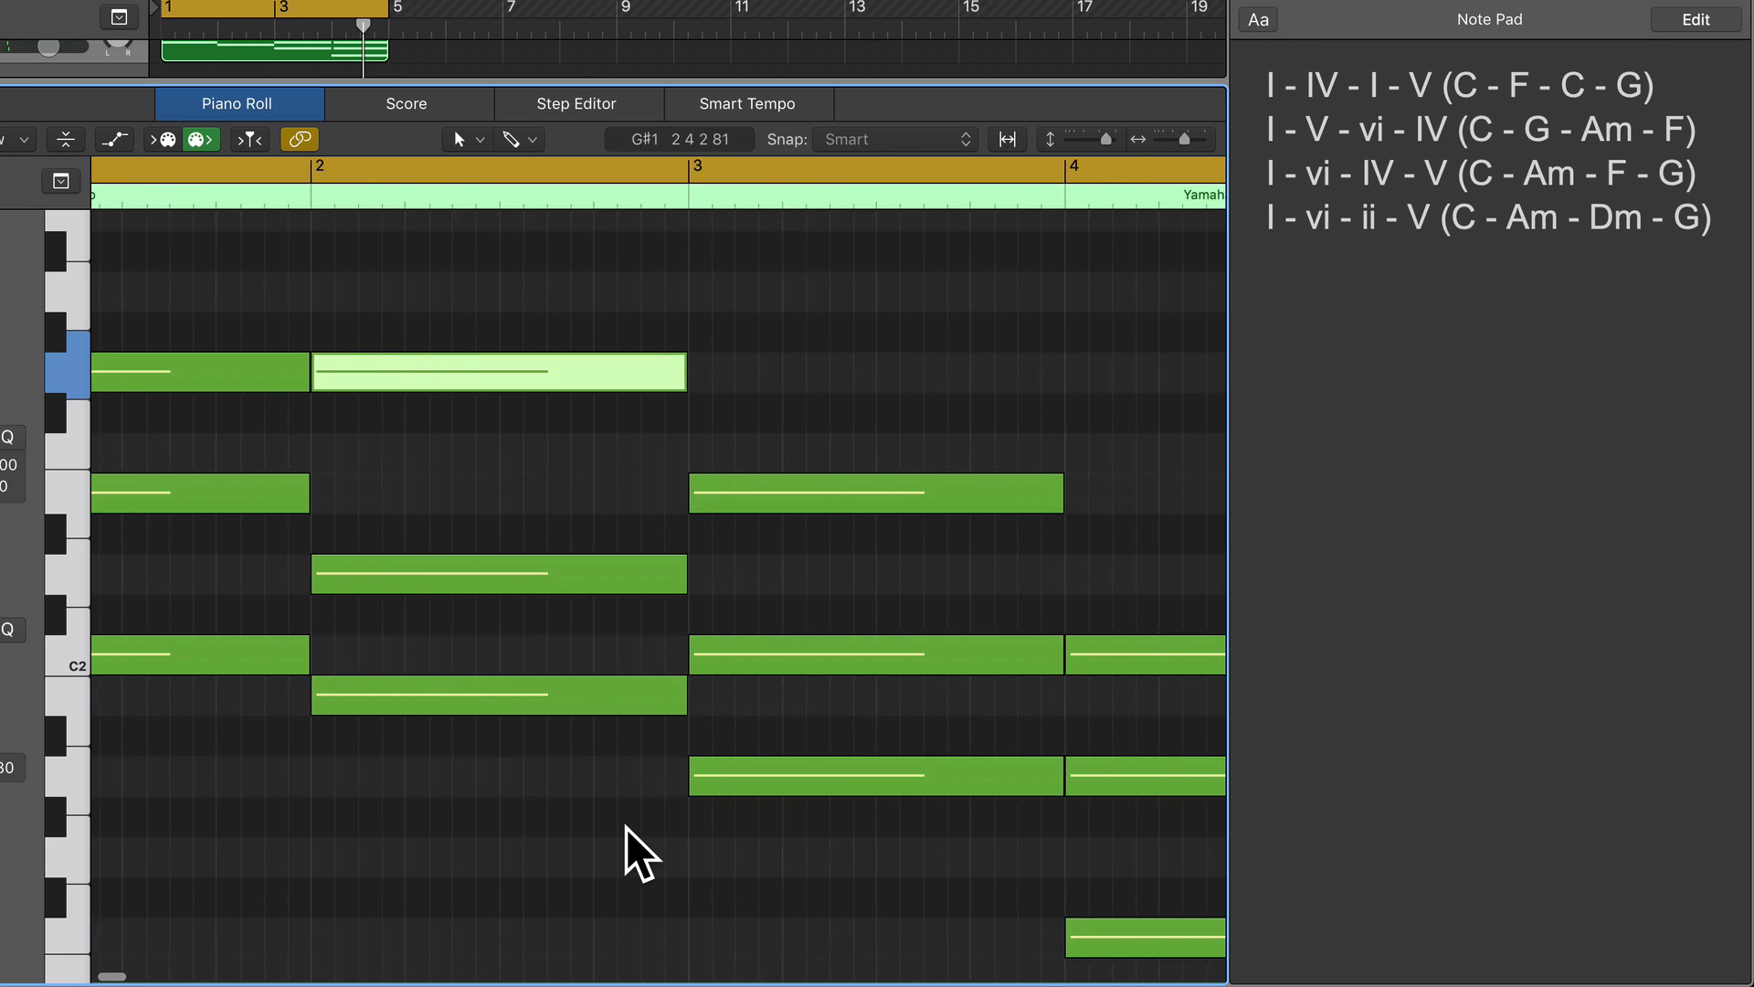
{"action": "left_click", "coordinate": [689, 778]}
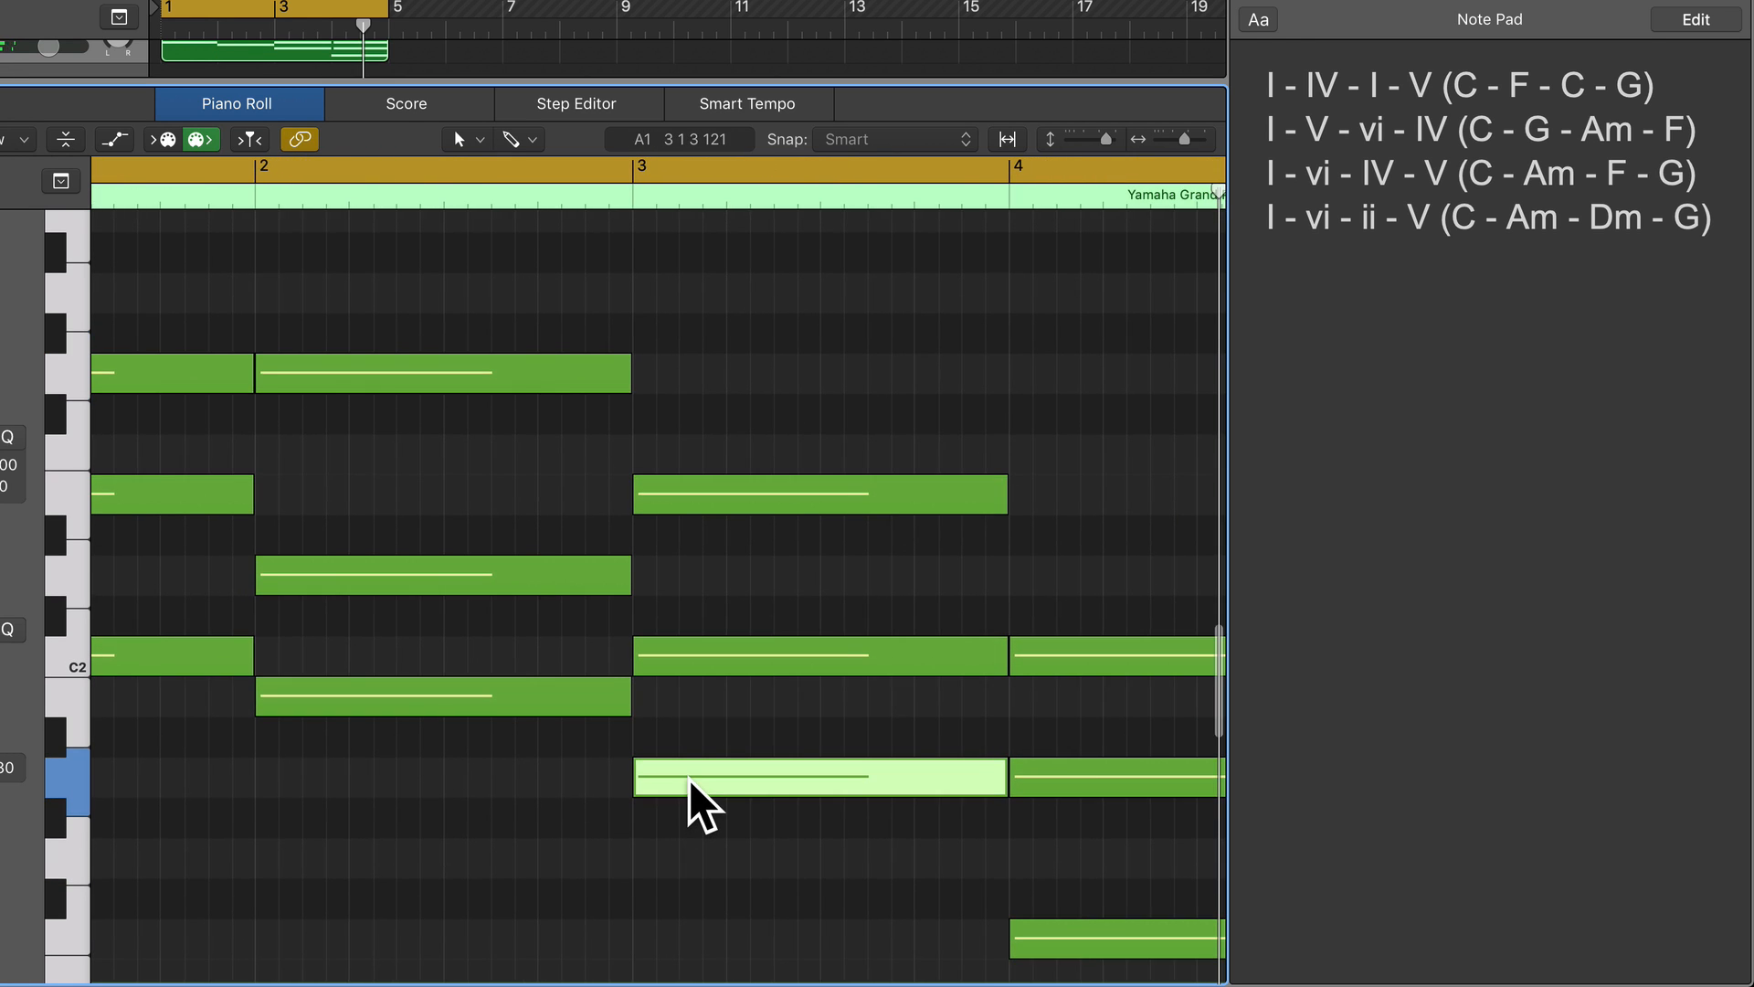
{"action": "scroll", "coordinate": [689, 779], "scroll_direction": "left", "scroll_amount": 1}
{"action": "scroll", "coordinate": [689, 778], "scroll_direction": "down", "scroll_amount": 1}
{"action": "key", "text": "alt+shift+Up"}
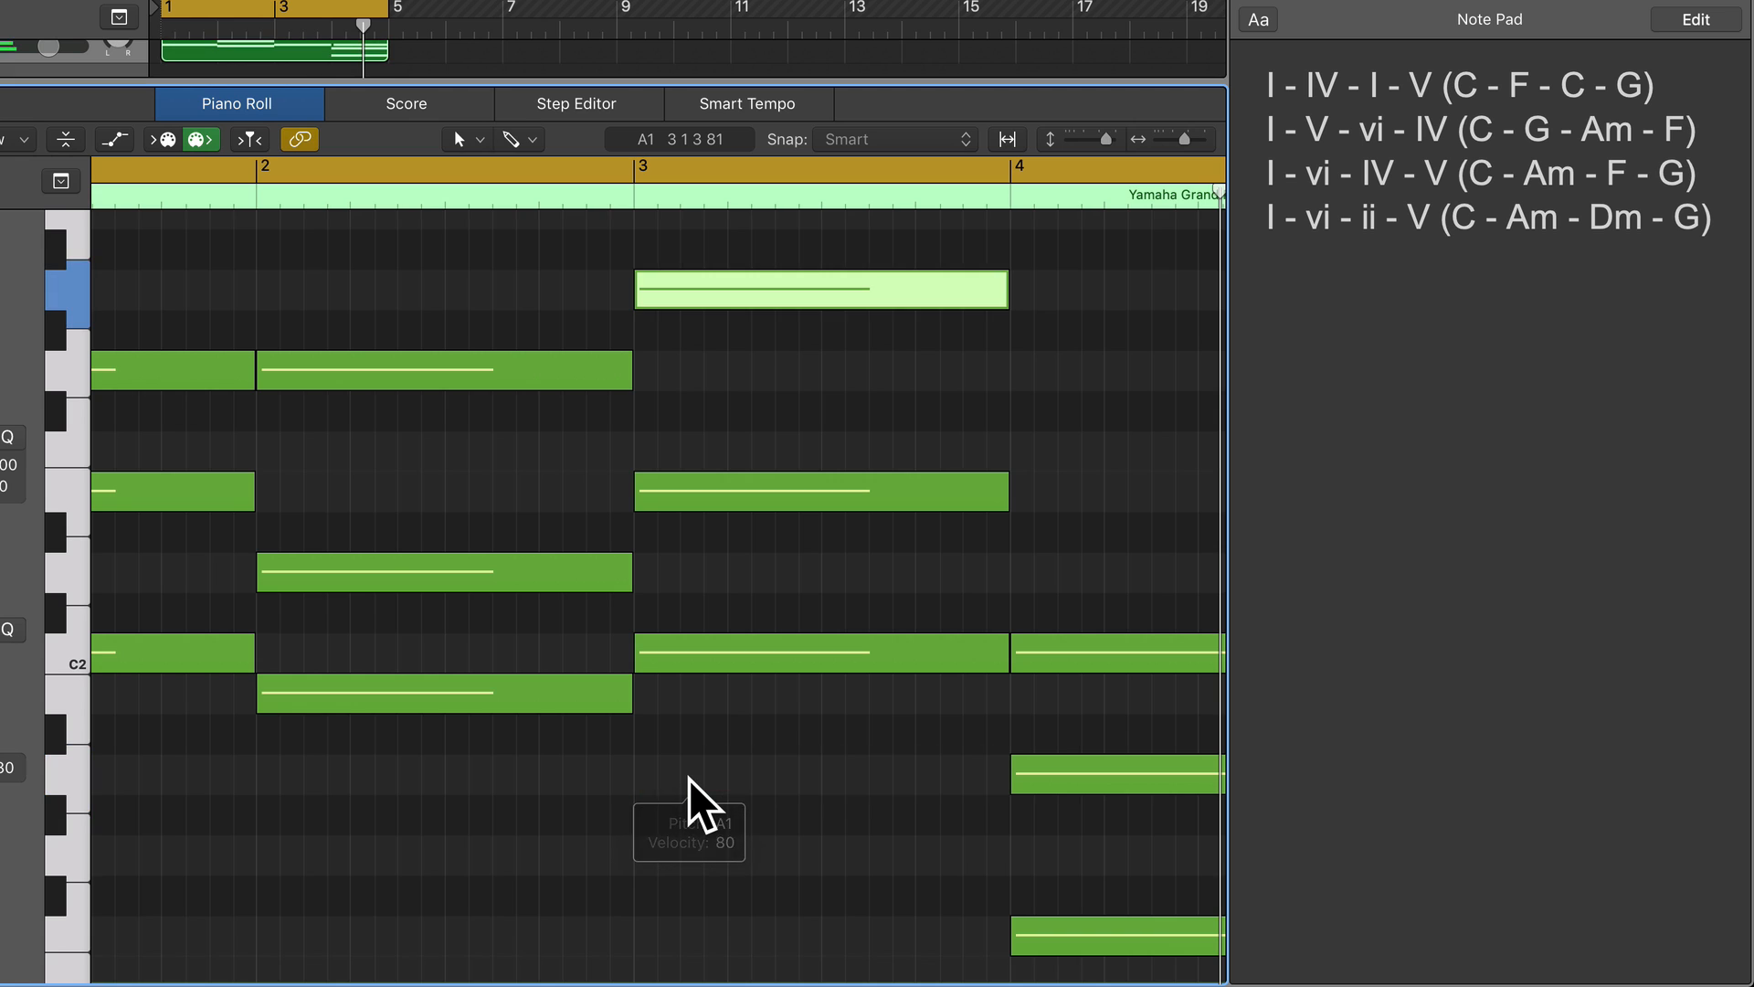
Raise the F1 and A1 notes of the F chord in bar 4 by an octave to F2 and A2.
{"action": "scroll", "coordinate": [690, 781], "scroll_direction": "right", "scroll_amount": 7}
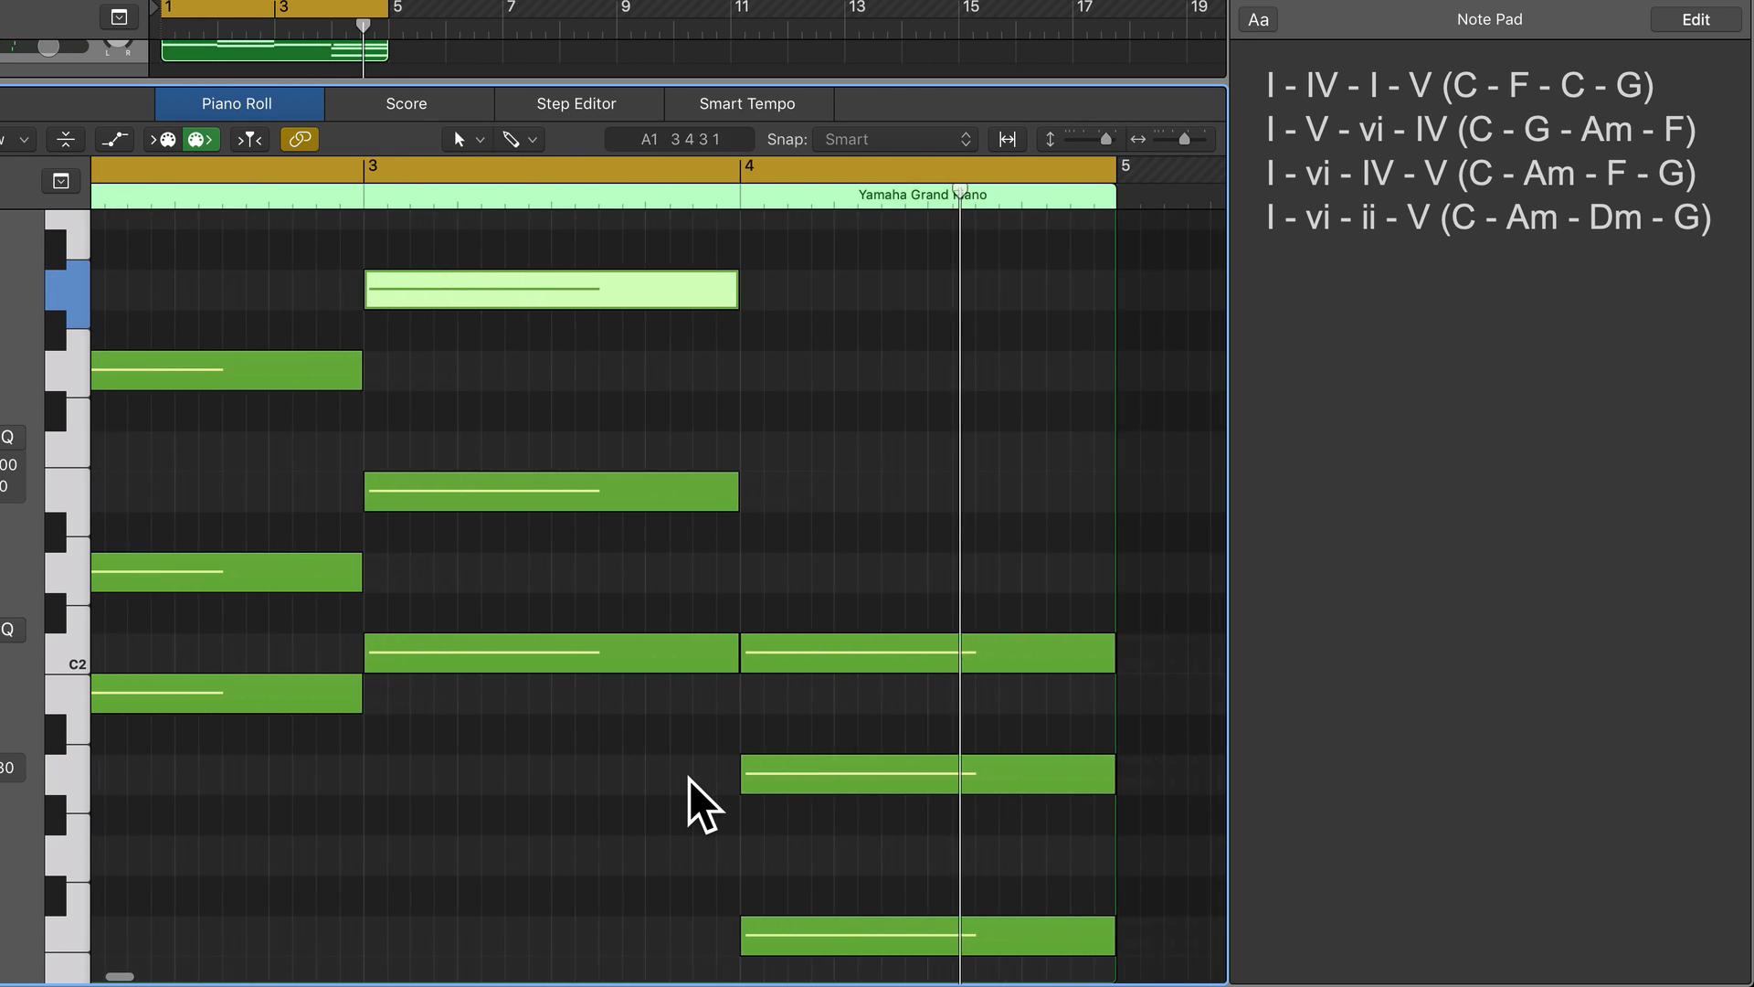
{"action": "left_click", "coordinate": [784, 939]}
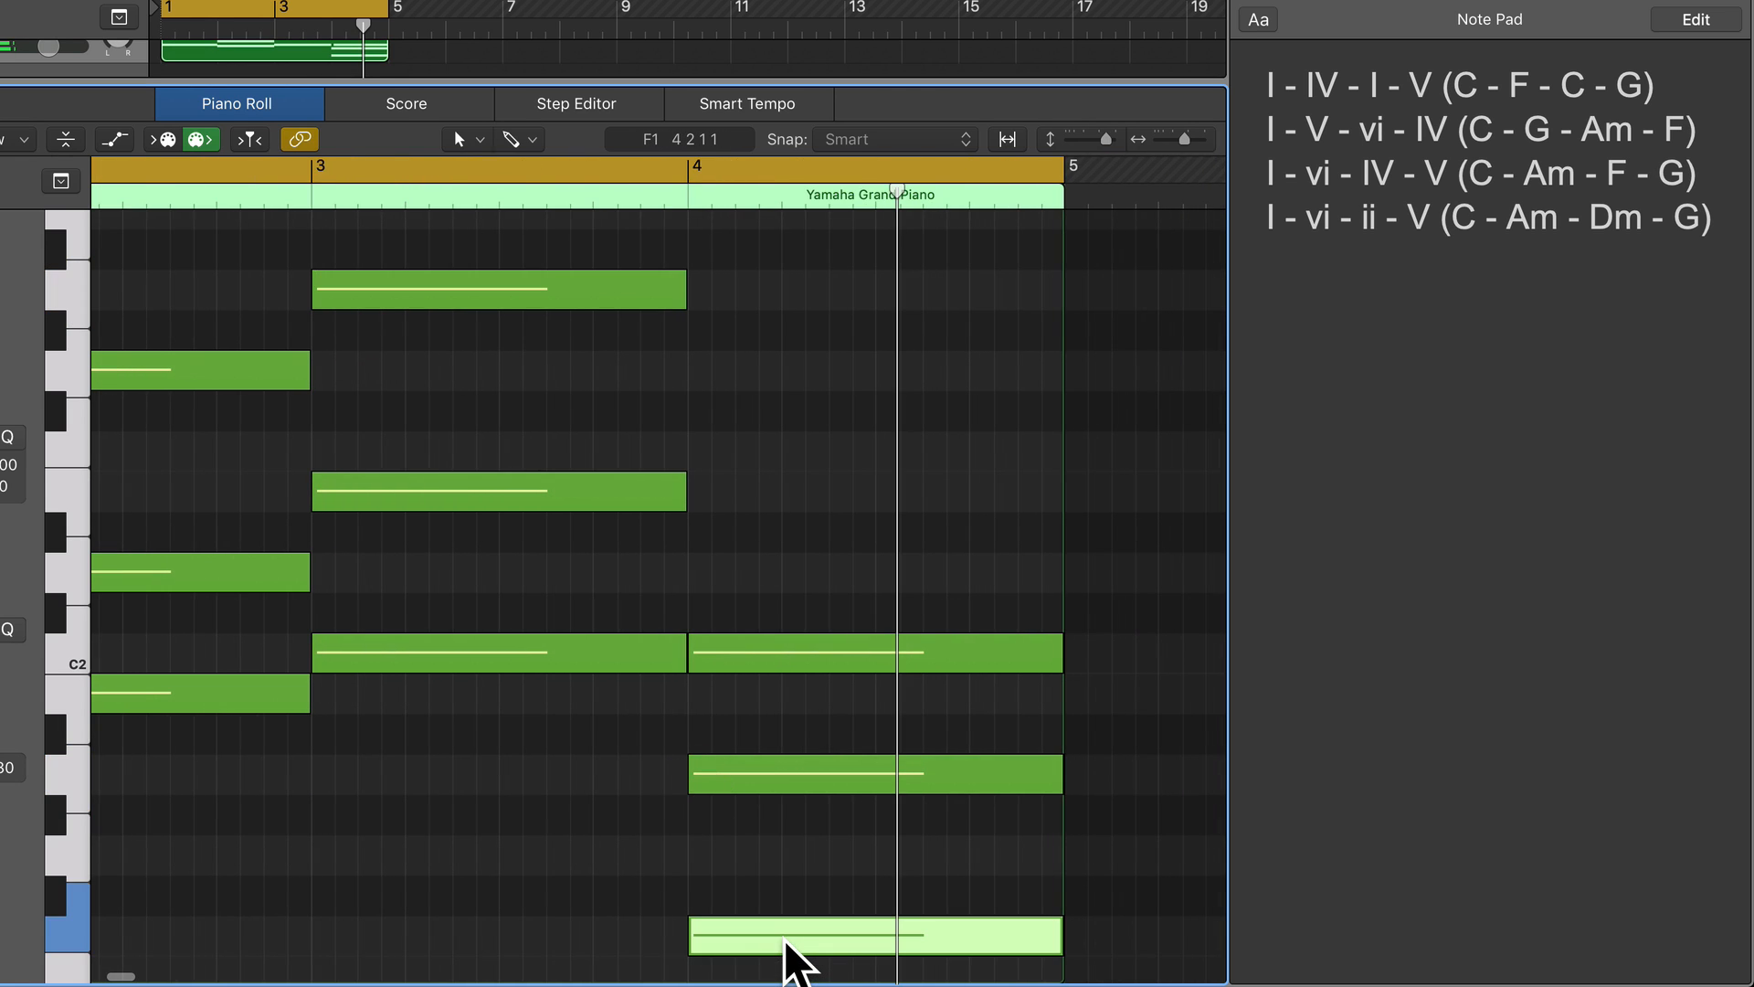
{"action": "key", "text": "alt+shift+Up"}
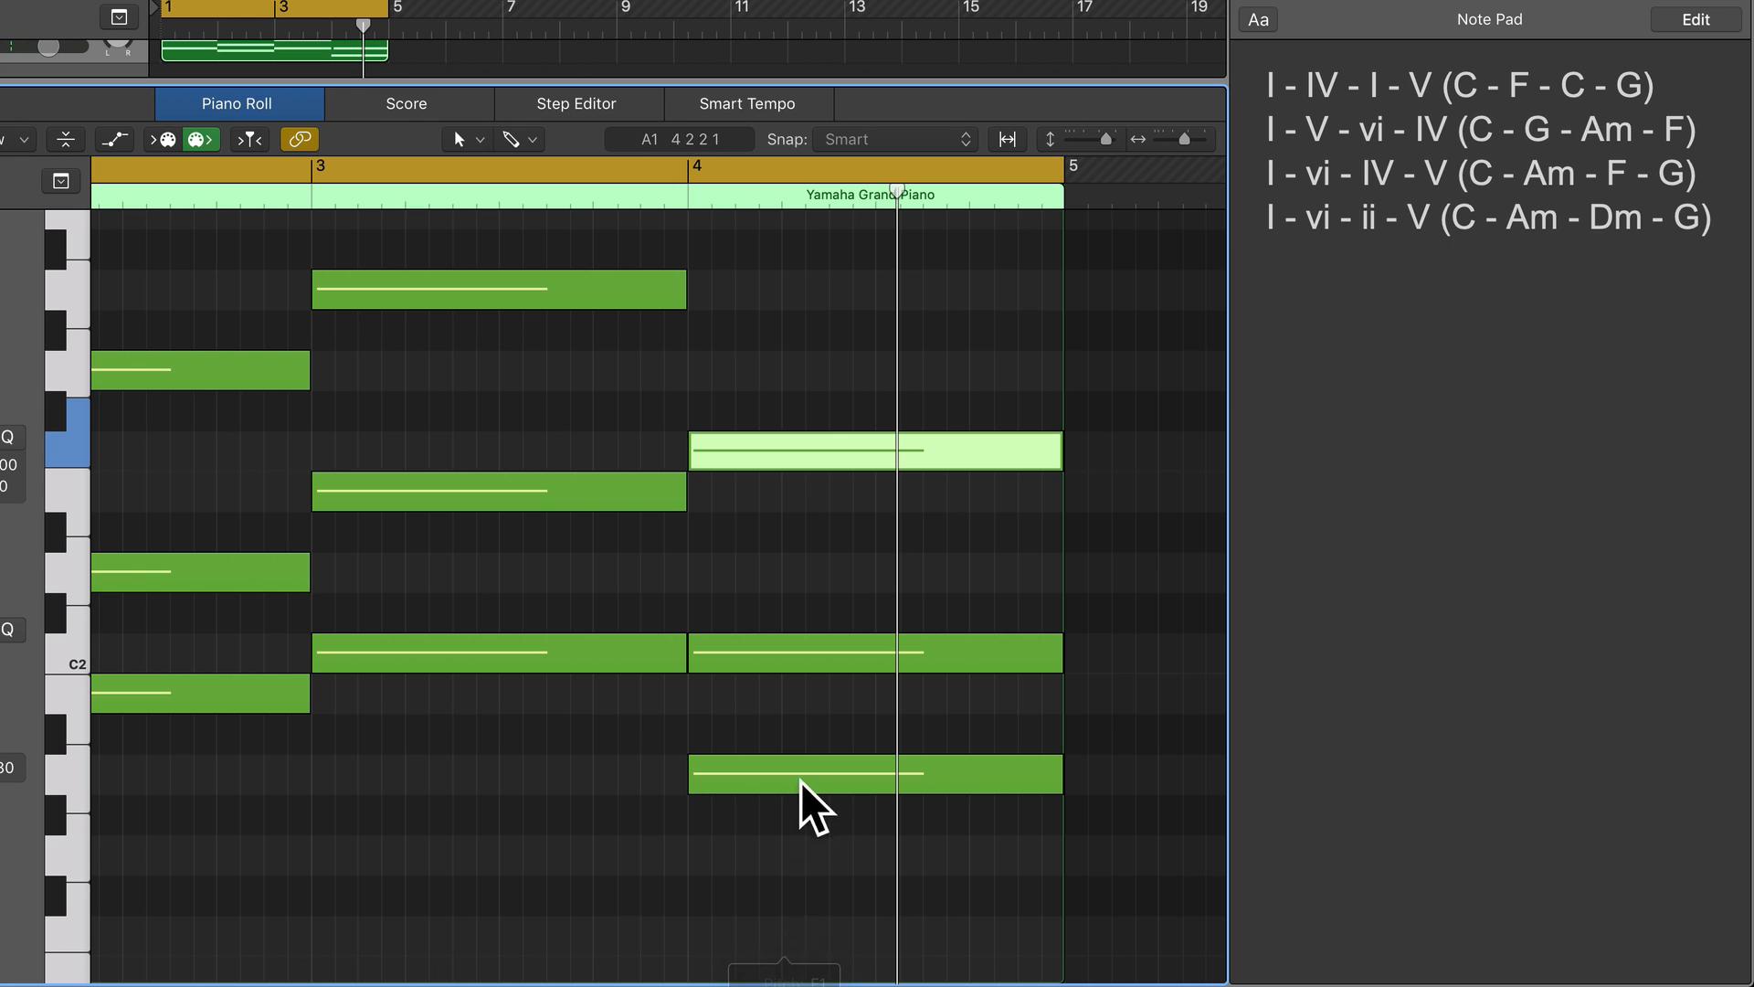
{"action": "left_click", "coordinate": [770, 784]}
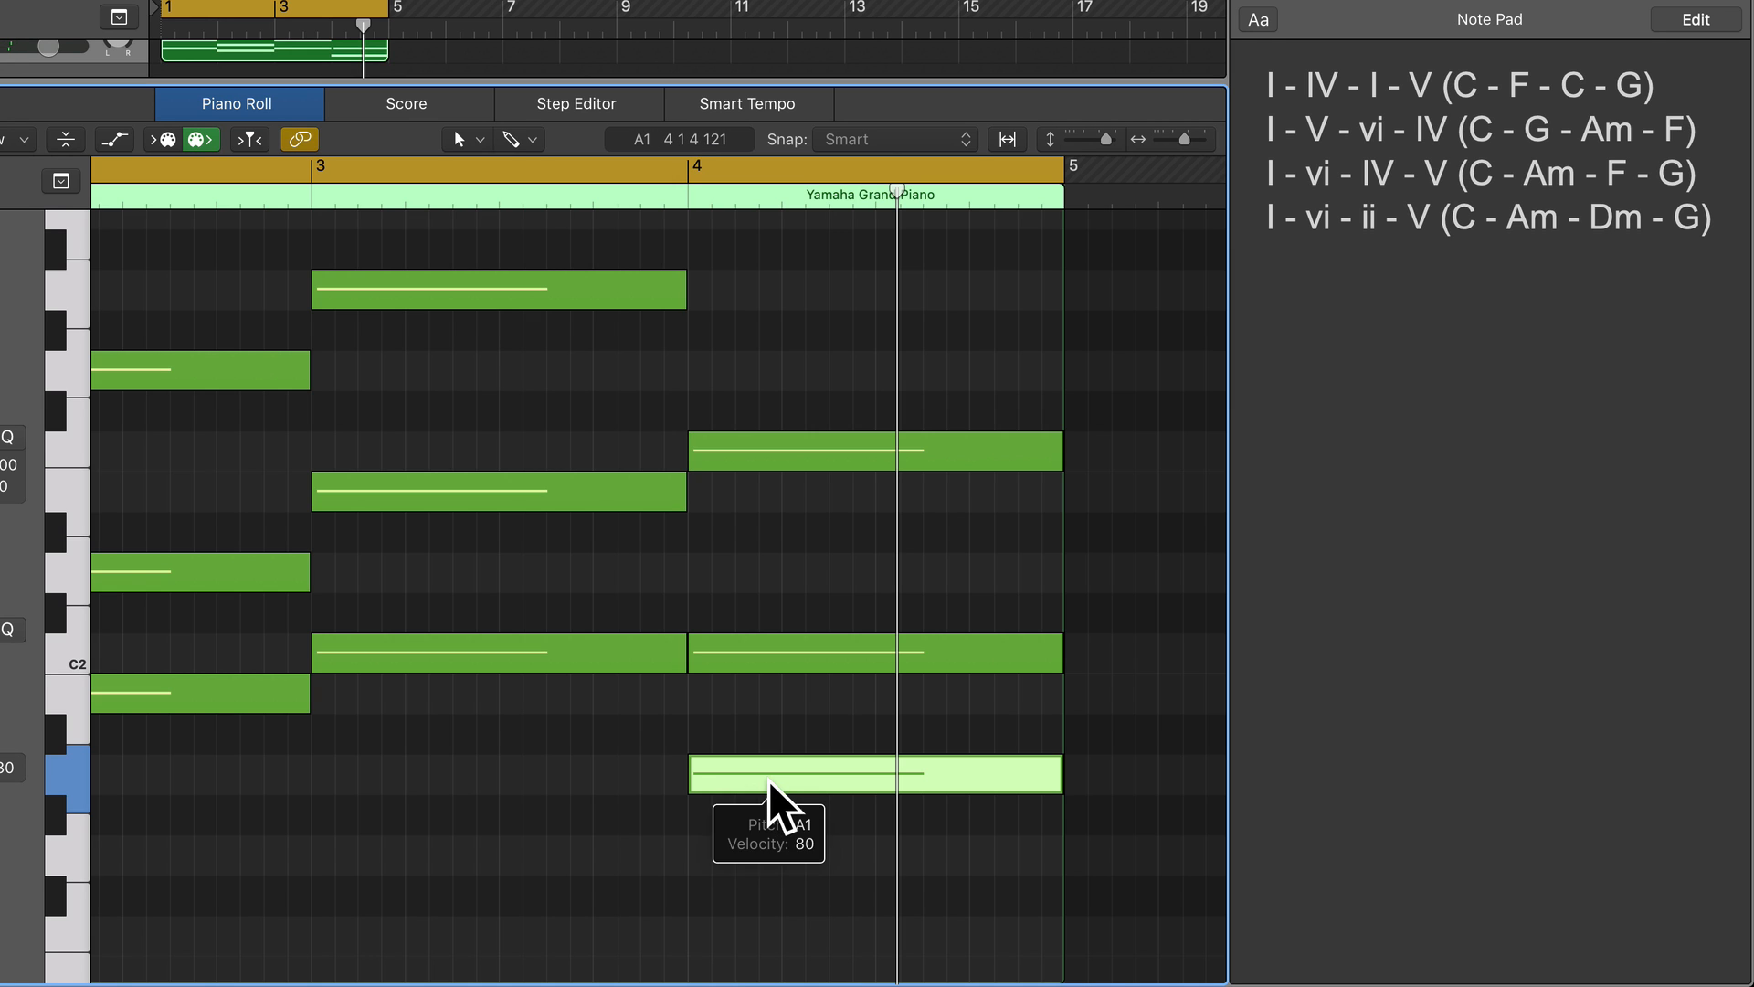
{"action": "key", "text": "alt+shift+Up"}
Play back the inverted four-chord progression of the Yamaha Grand Piano region, viewing it in the Piano Roll.
{"action": "scroll", "coordinate": [738, 501], "scroll_direction": "left", "scroll_amount": 5}
{"action": "scroll", "coordinate": [739, 501], "scroll_direction": "left", "scroll_amount": 3}
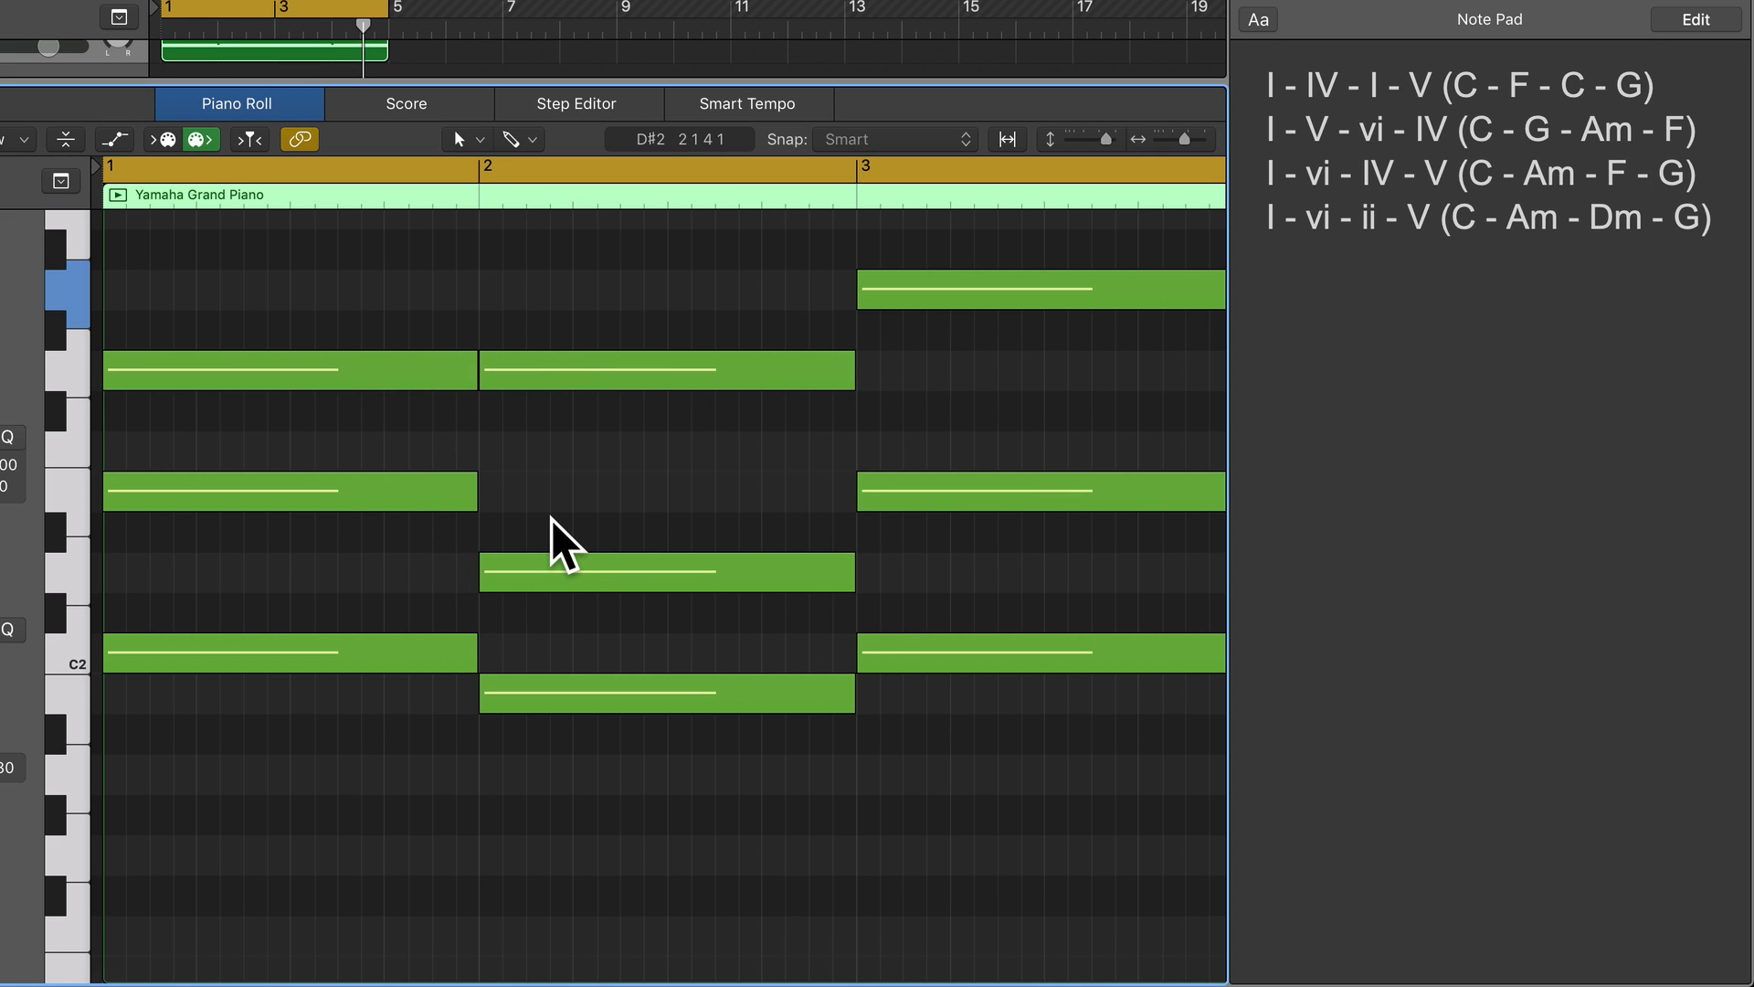
{"action": "key", "text": "space"}
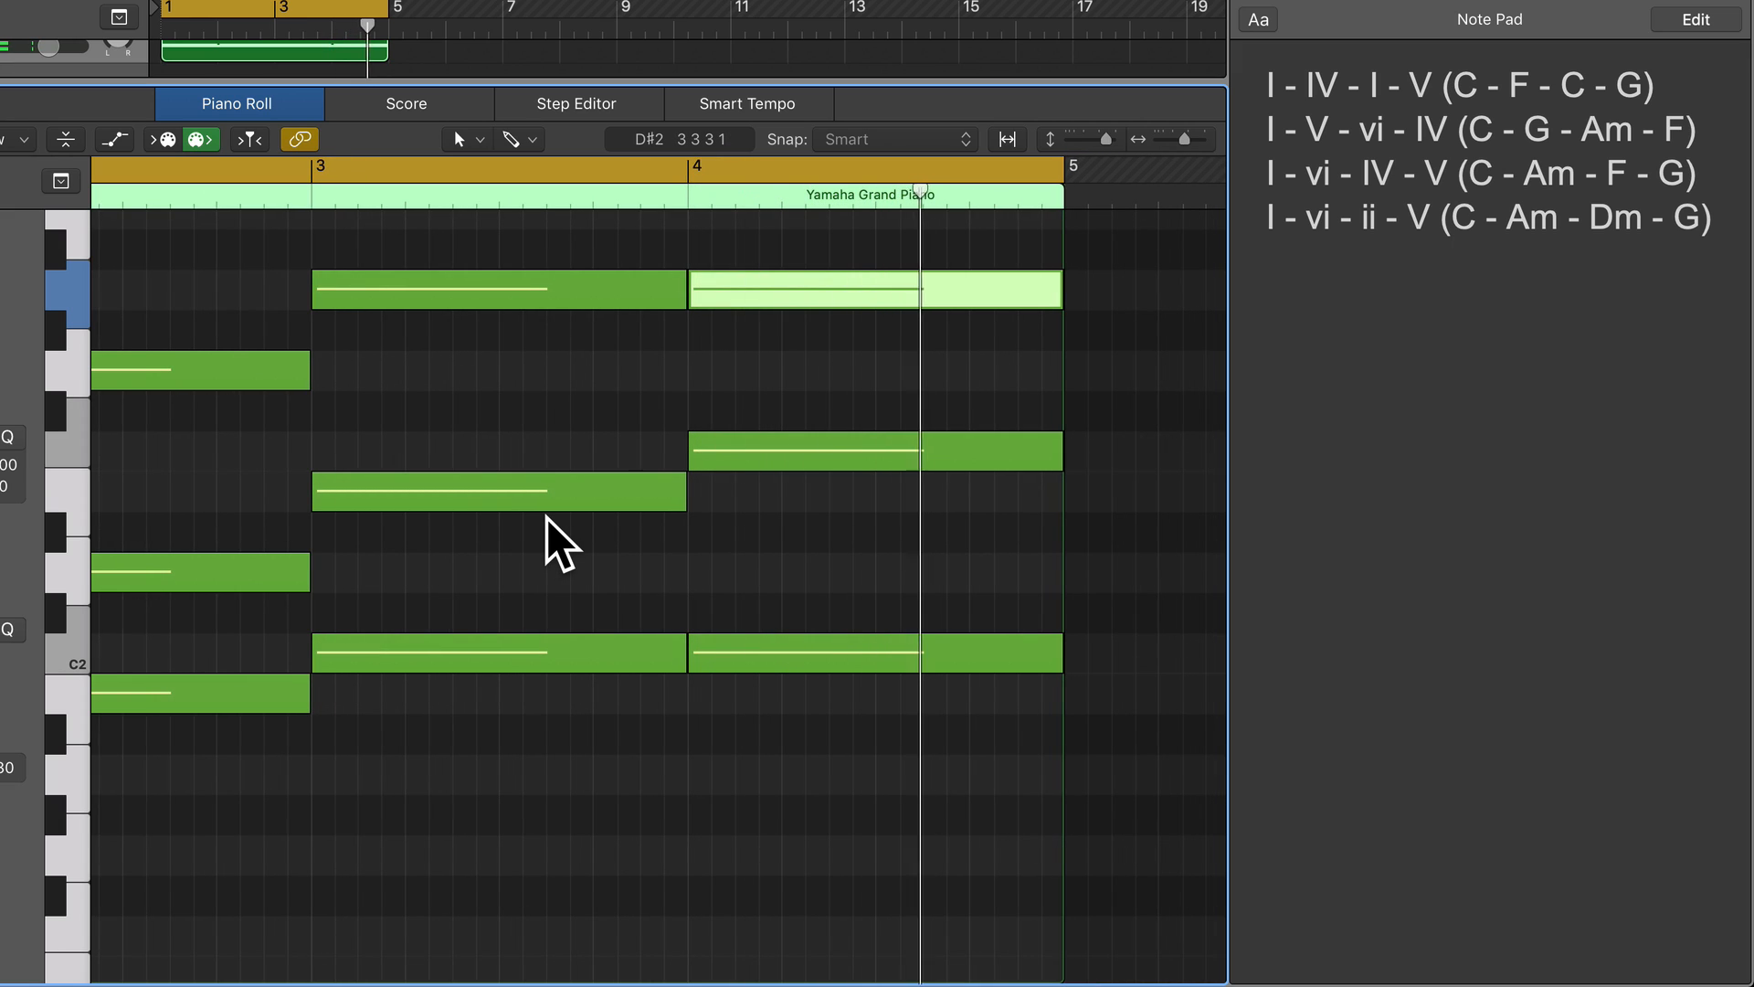
{"action": "key", "text": "space"}
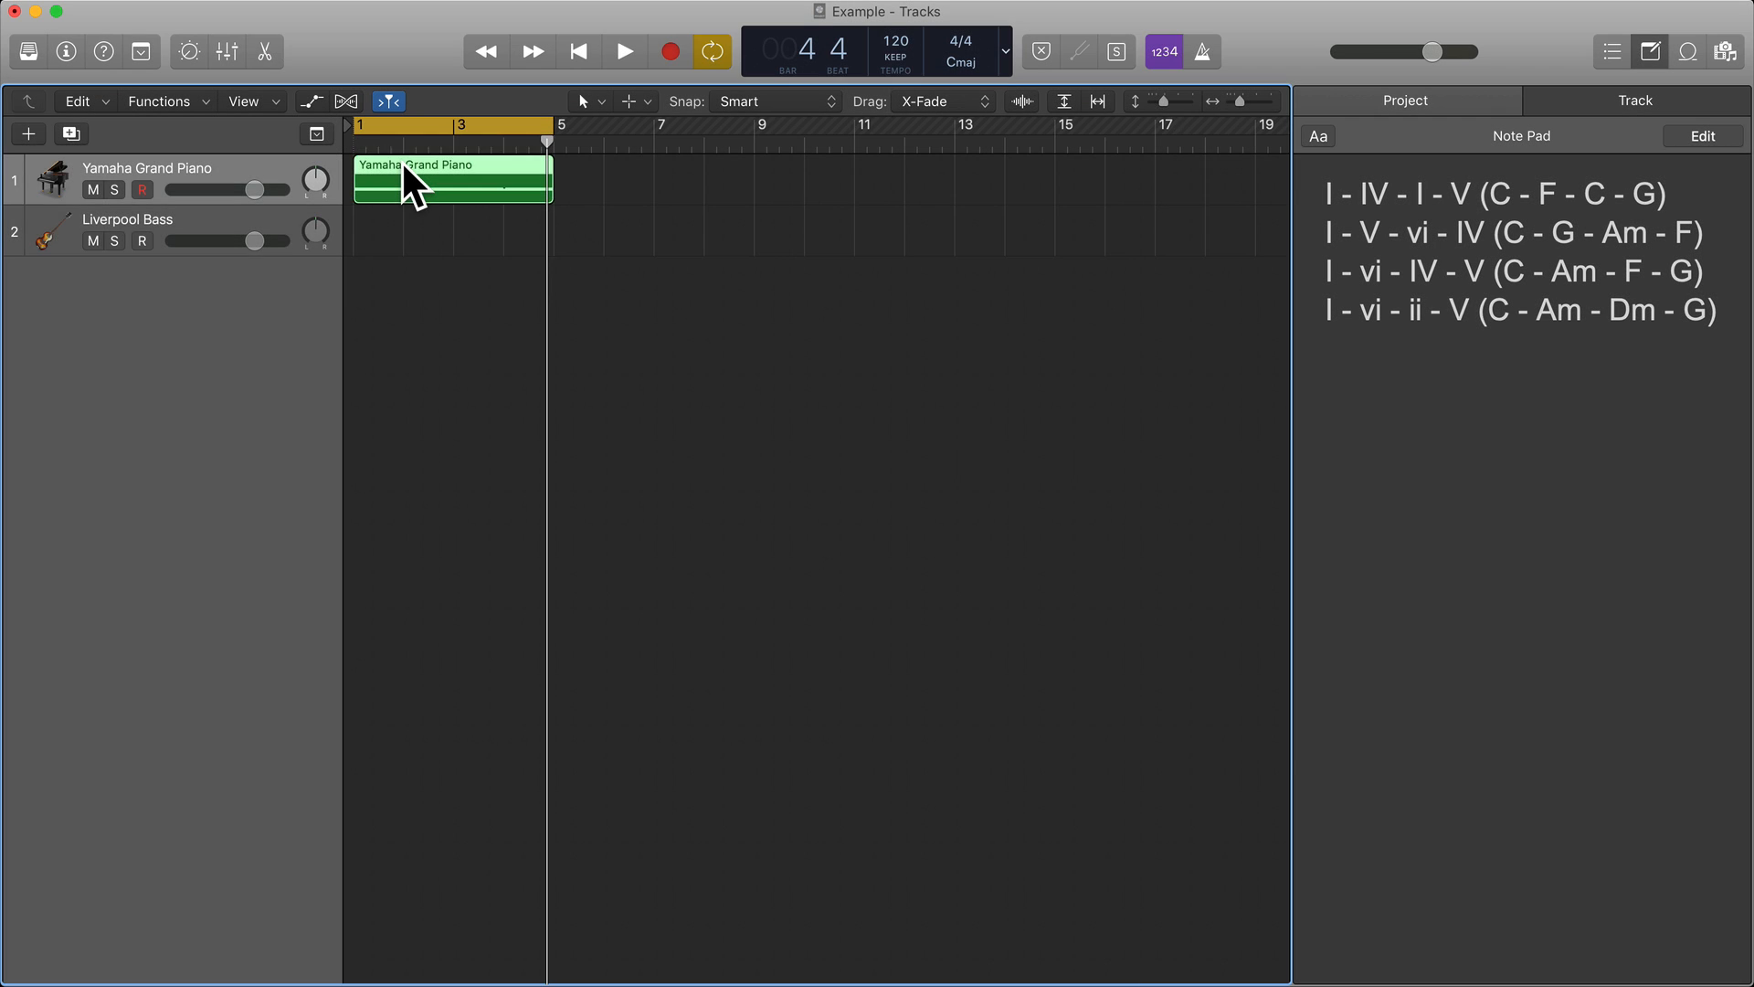
{"action": "double_click", "coordinate": [402, 164]}
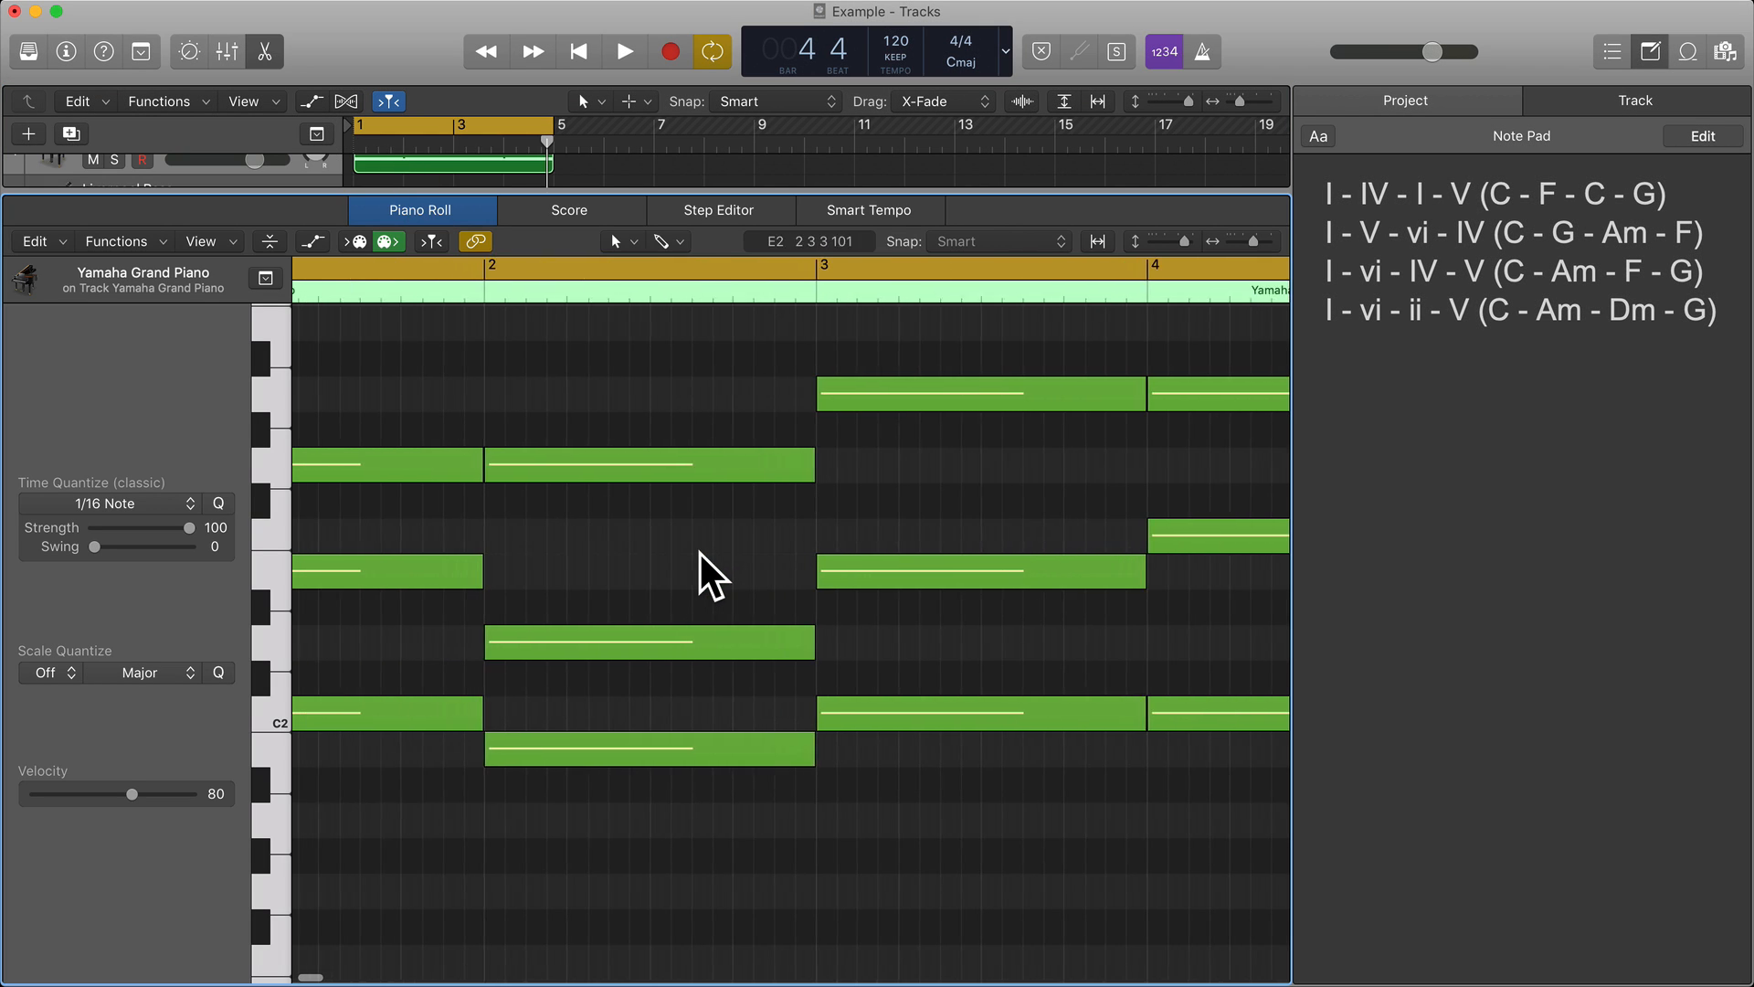
{"action": "scroll", "coordinate": [713, 575], "scroll_direction": "left", "scroll_amount": 3}
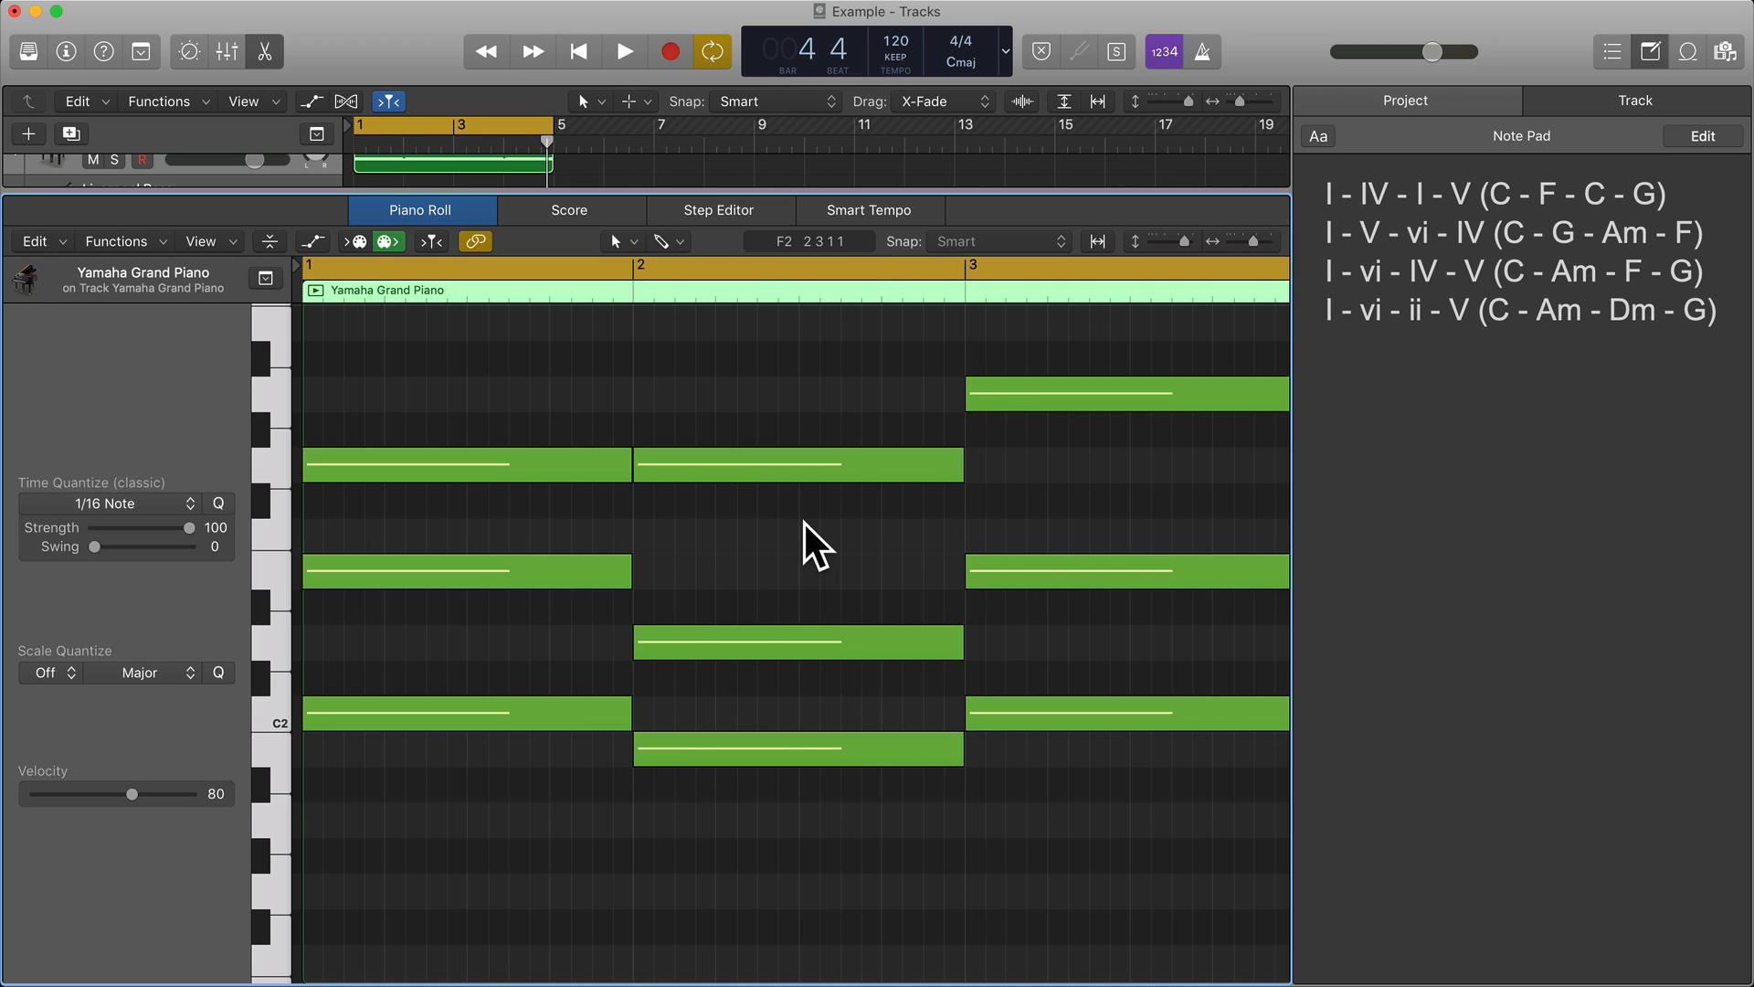
{"action": "key", "text": "space"}
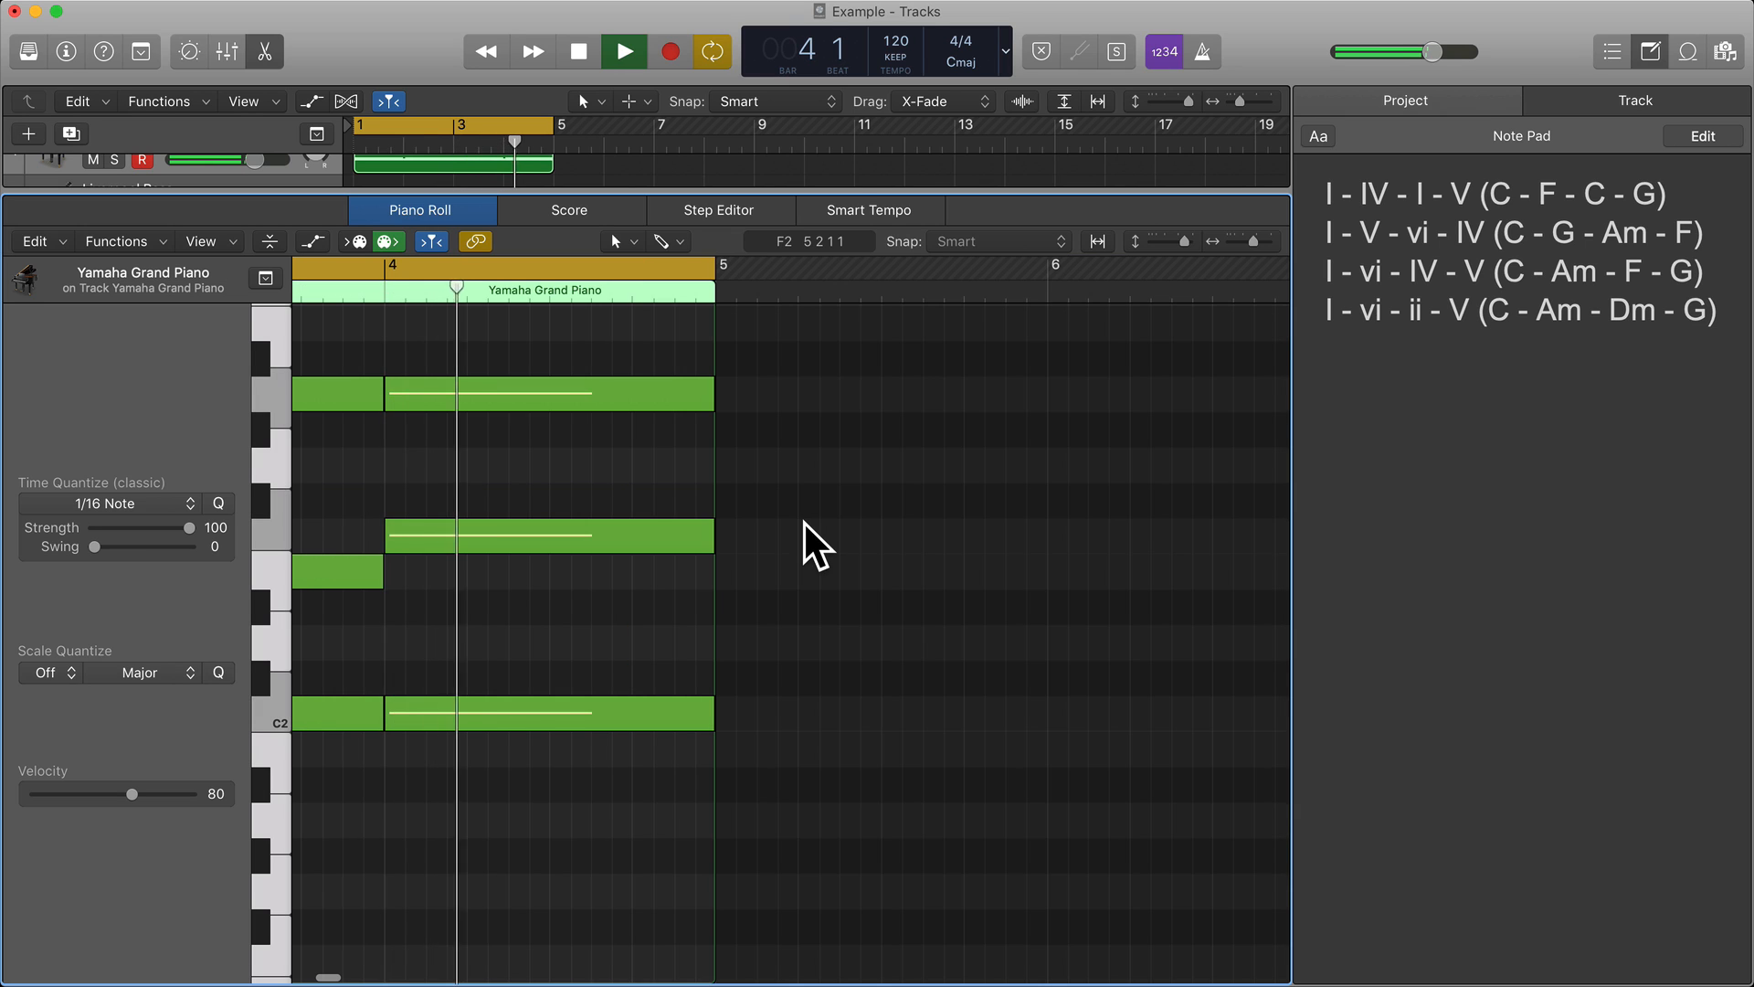
{"action": "key", "text": "space"}
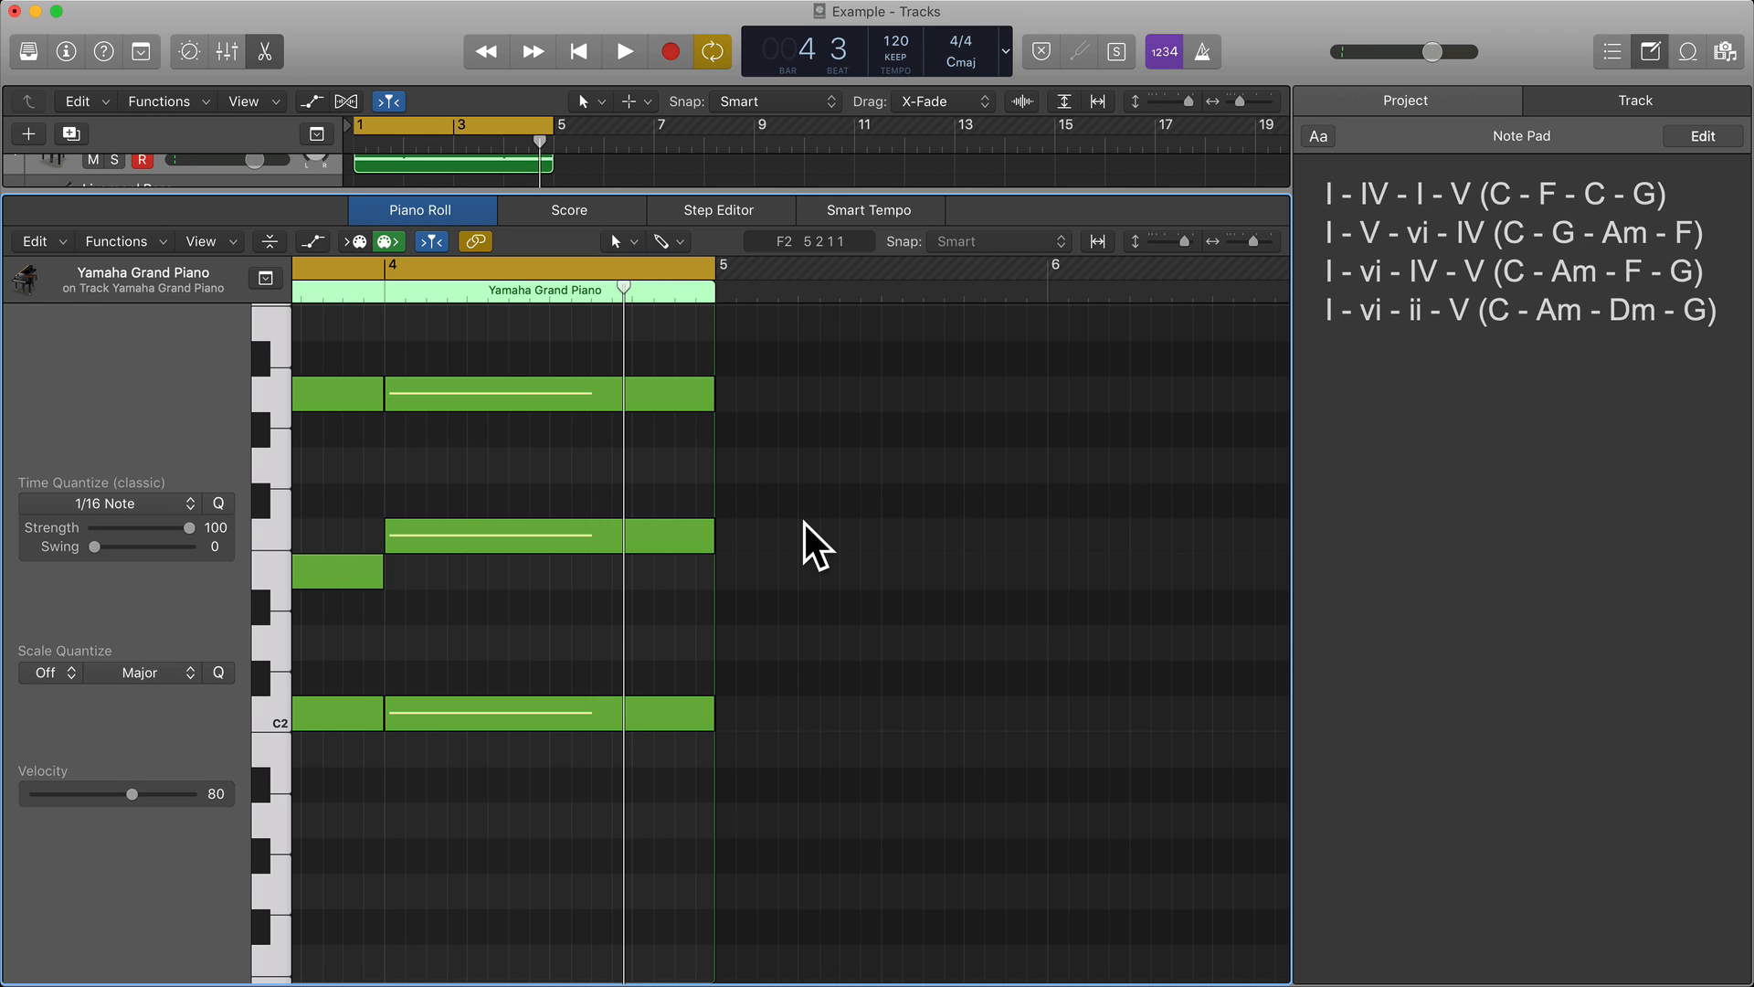
Copy the Yamaha Grand Piano region onto the Liverpool Bass track at bar 1 and open the copy in the Piano Roll.
{"action": "left_click", "coordinate": [263, 56]}
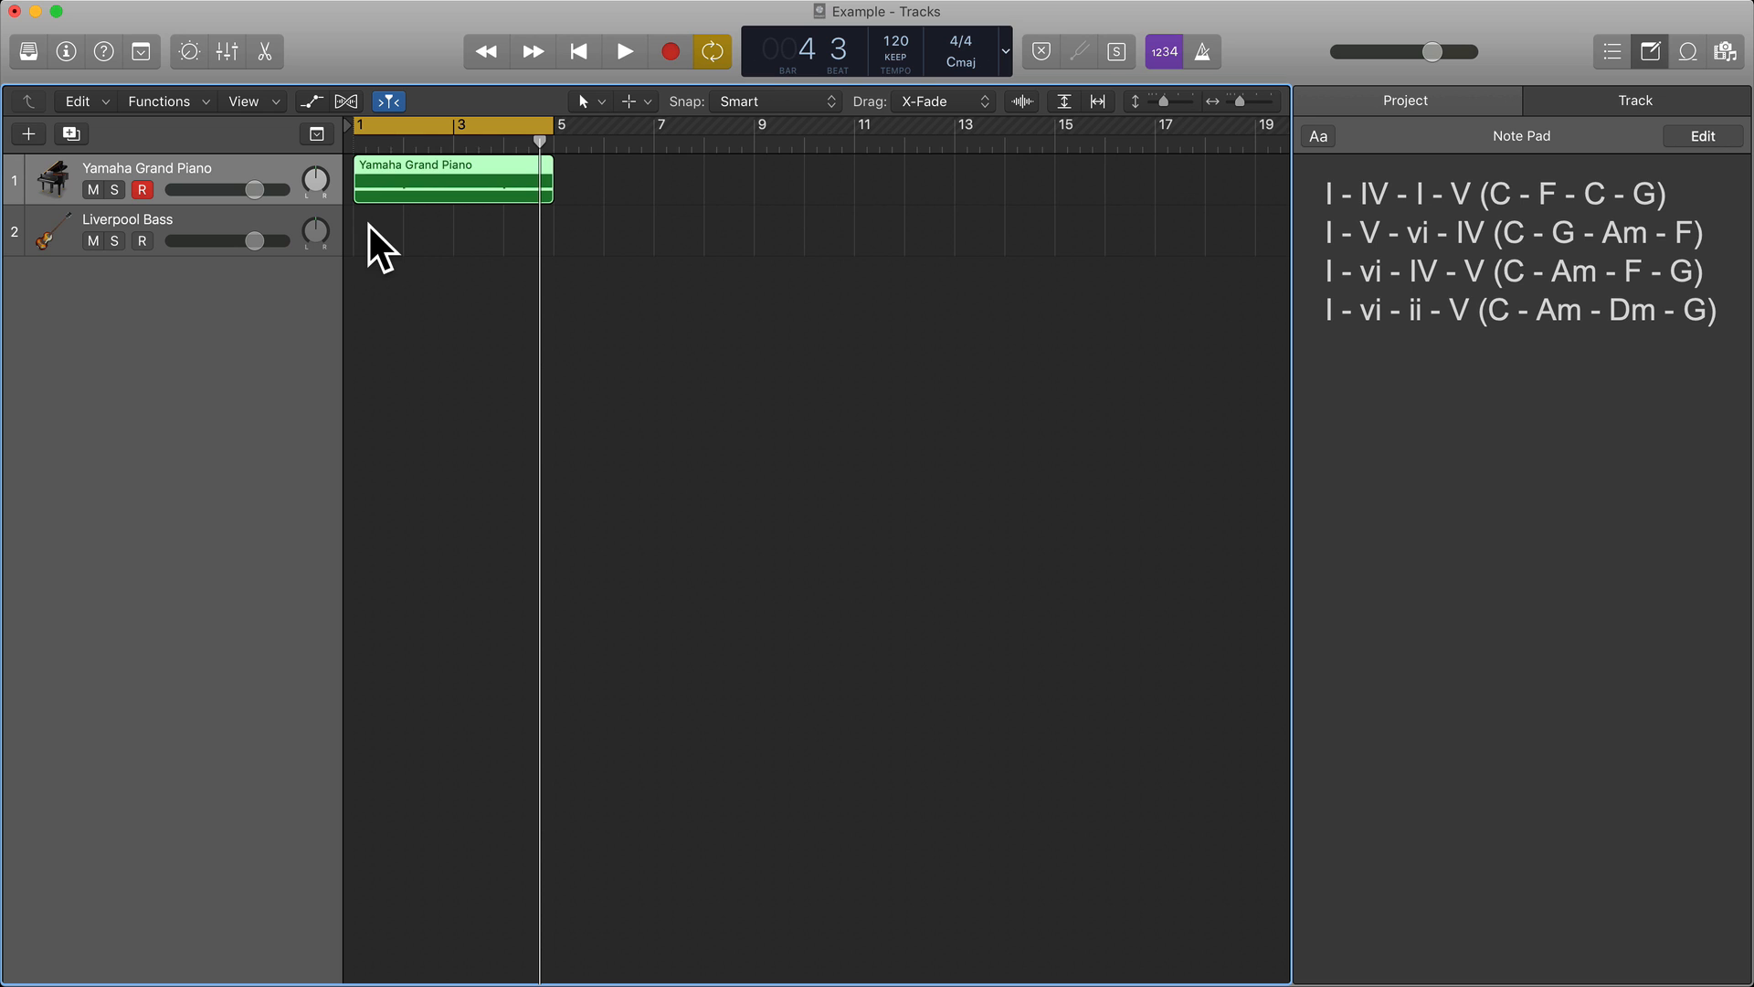
{"action": "left_click_drag", "start_coordinate": [381, 175], "coordinate": [378, 211]}
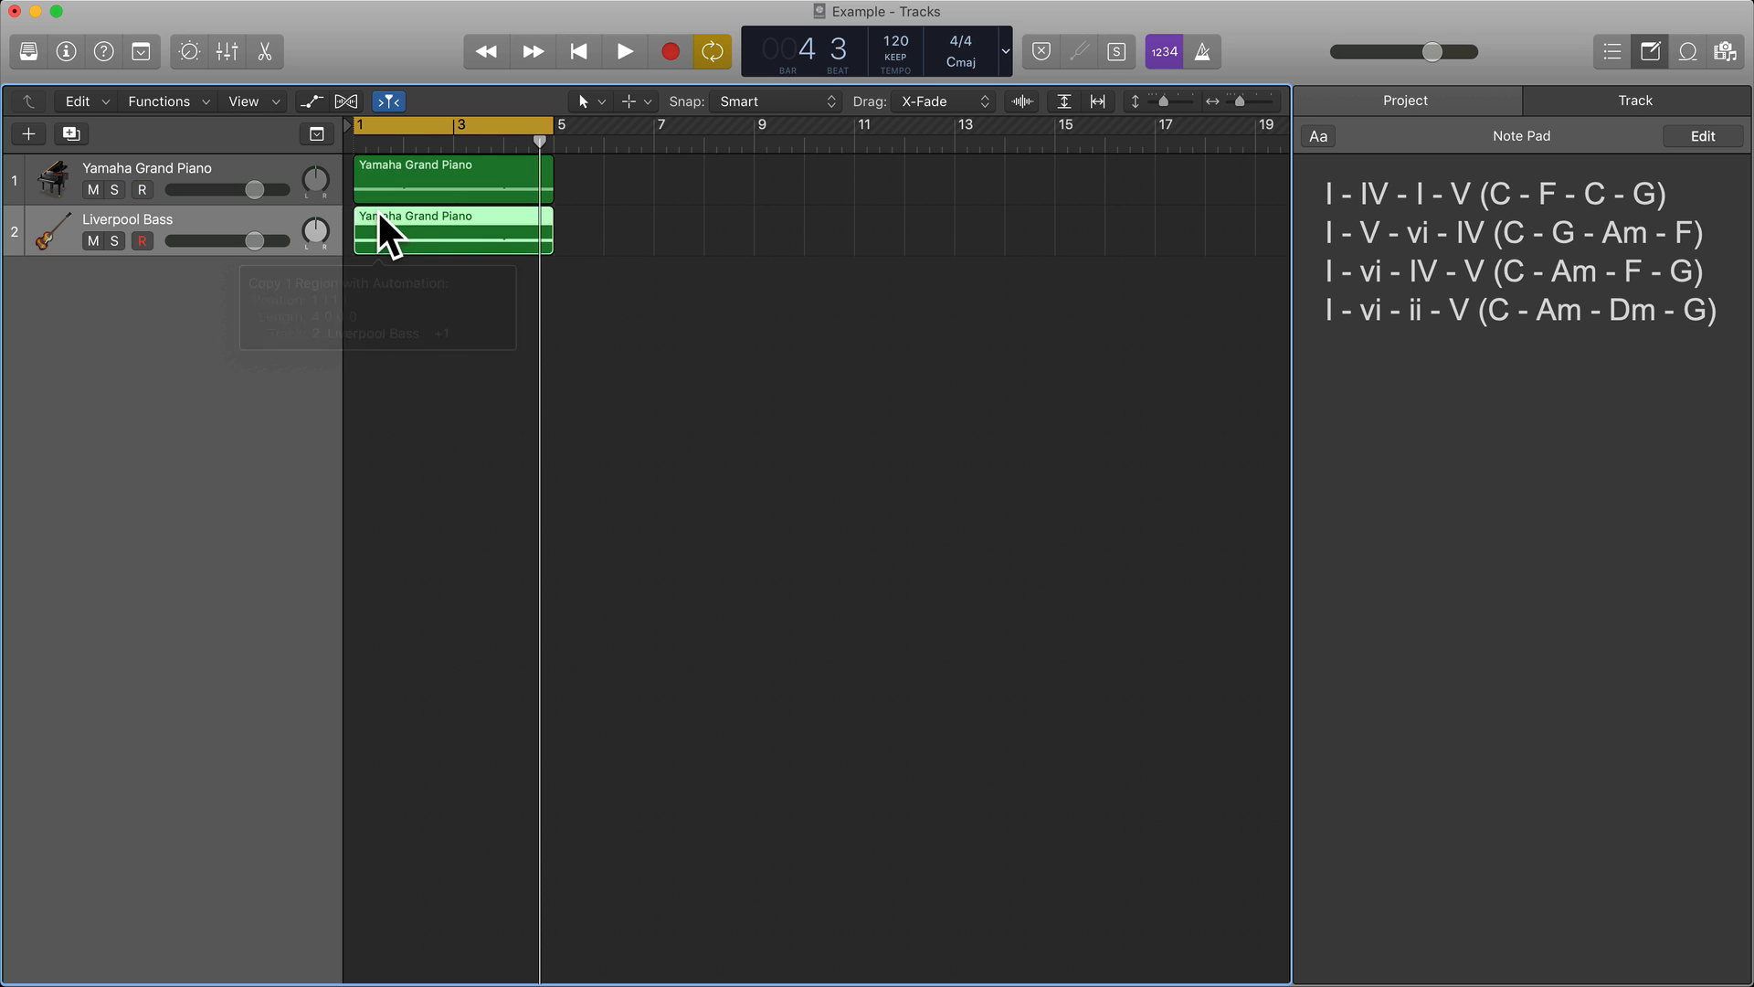
{"action": "double_click", "coordinate": [388, 218]}
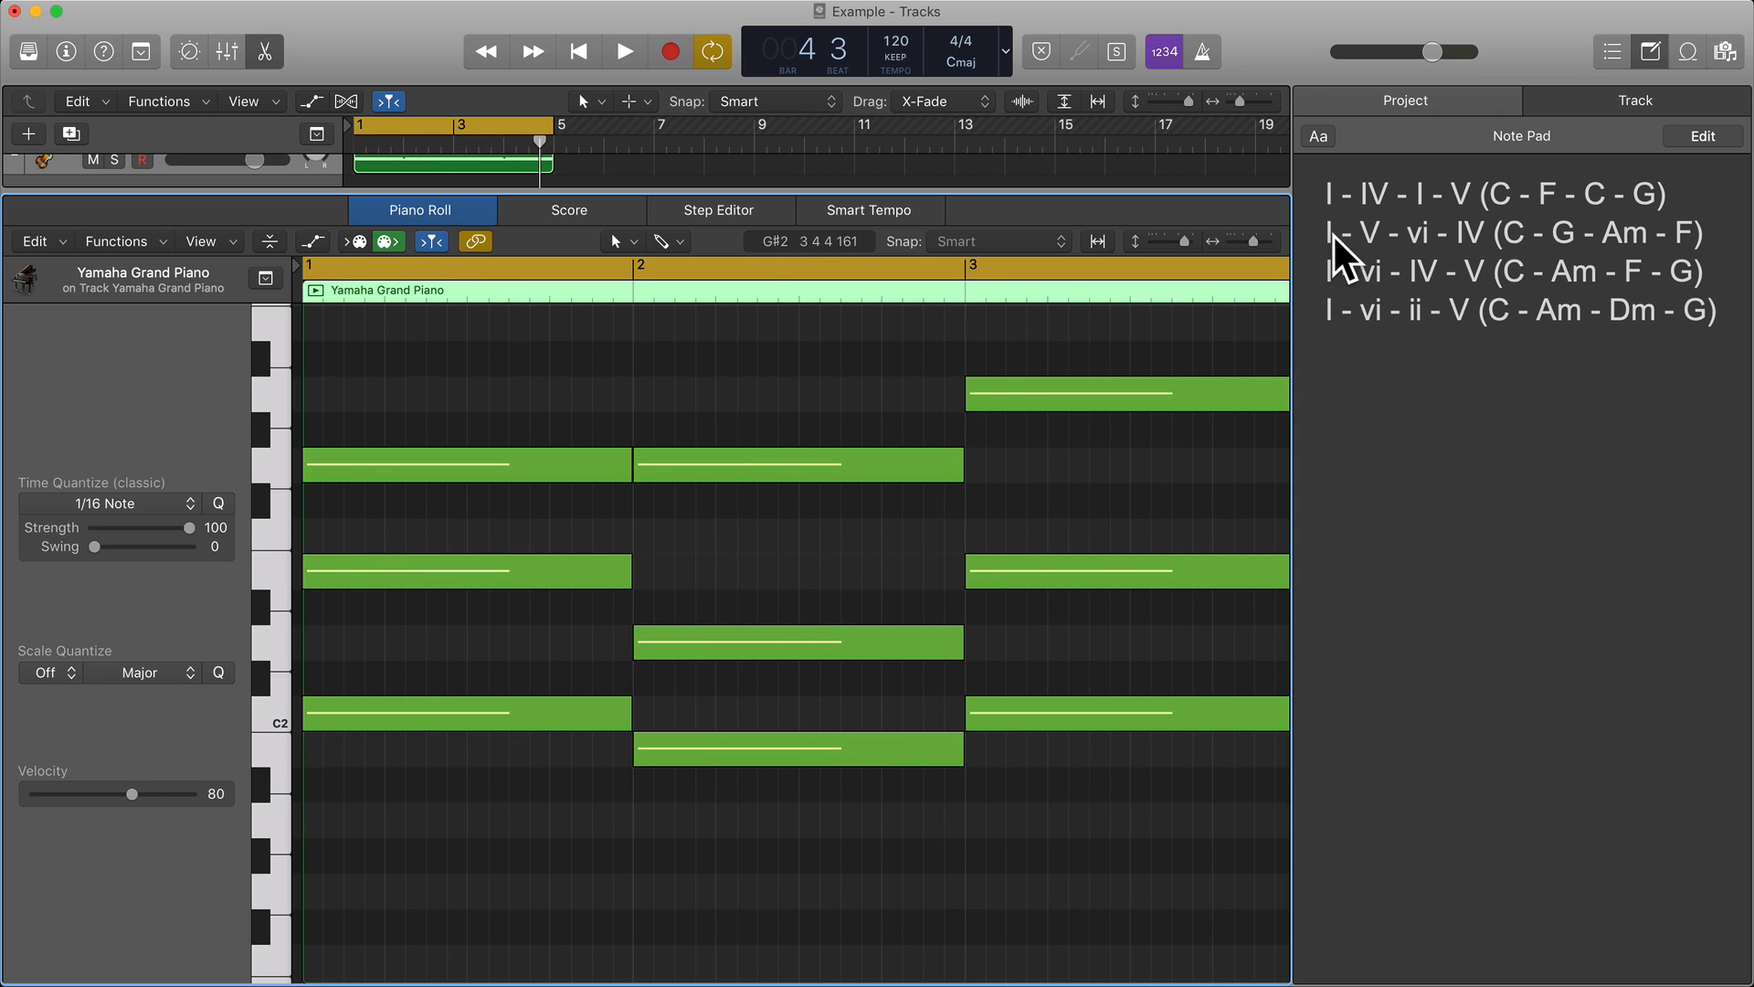
Lower the C2 root in bar 1 of the bass region by an octave to C1.
{"action": "left_click", "coordinate": [356, 719]}
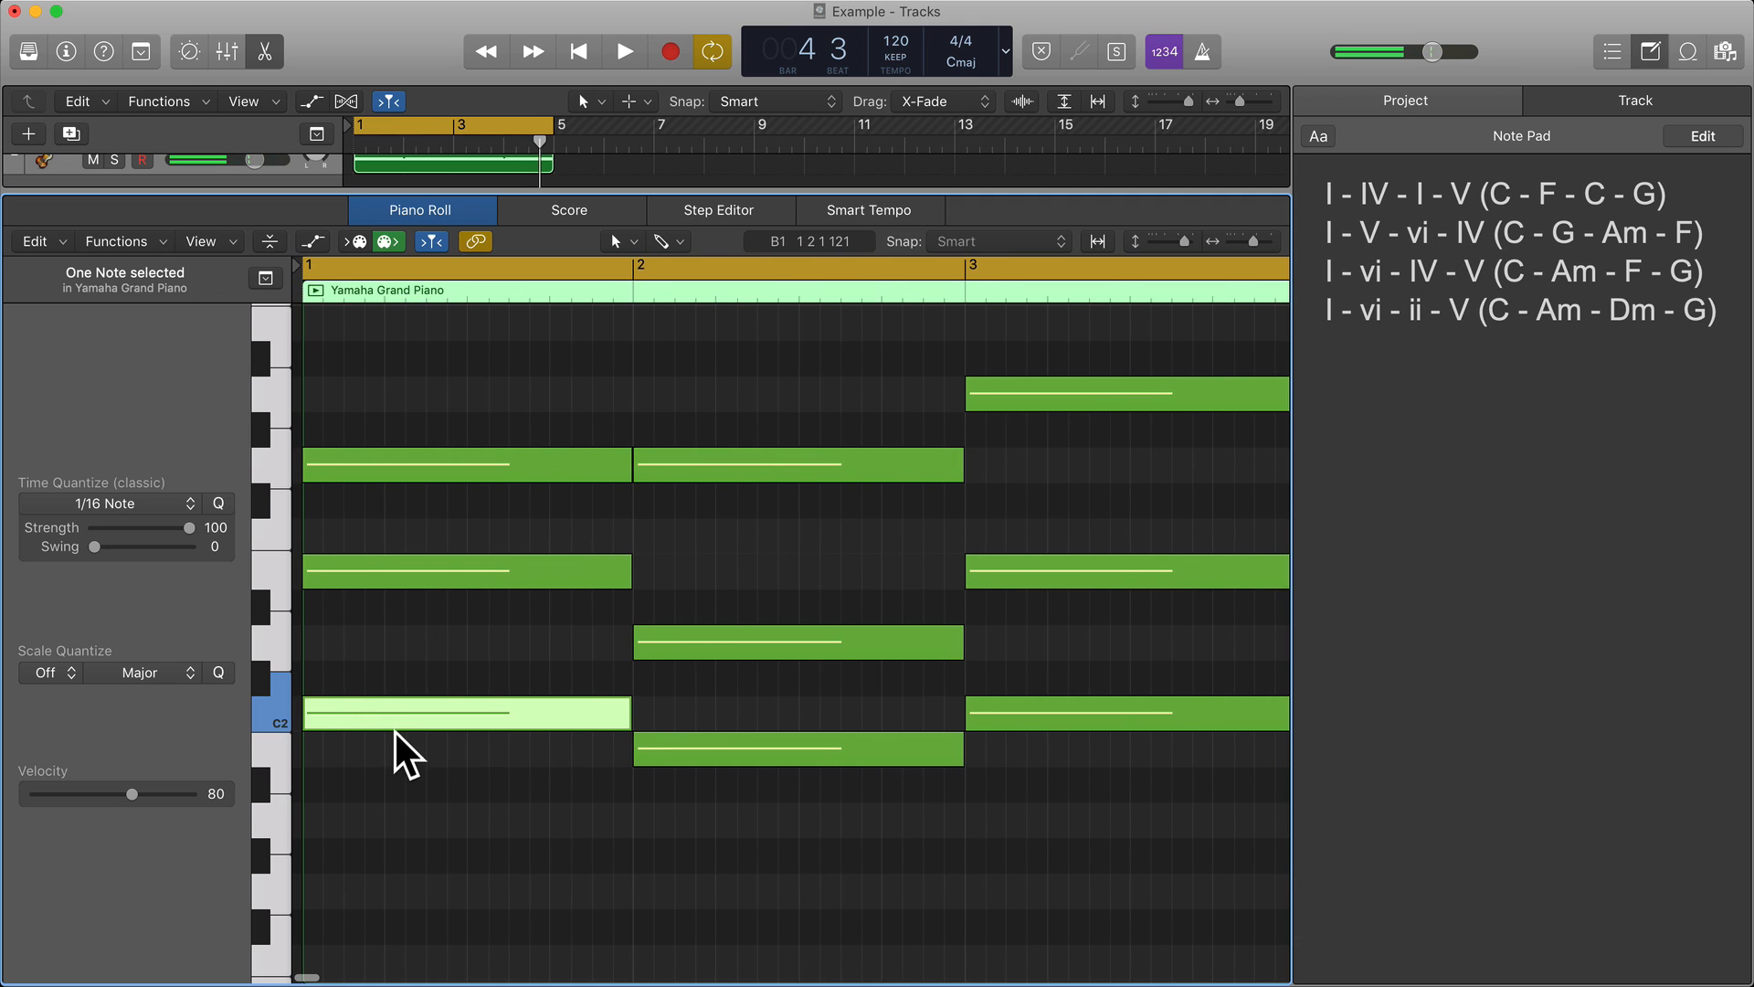
{"action": "mouse_move", "coordinate": [383, 712]}
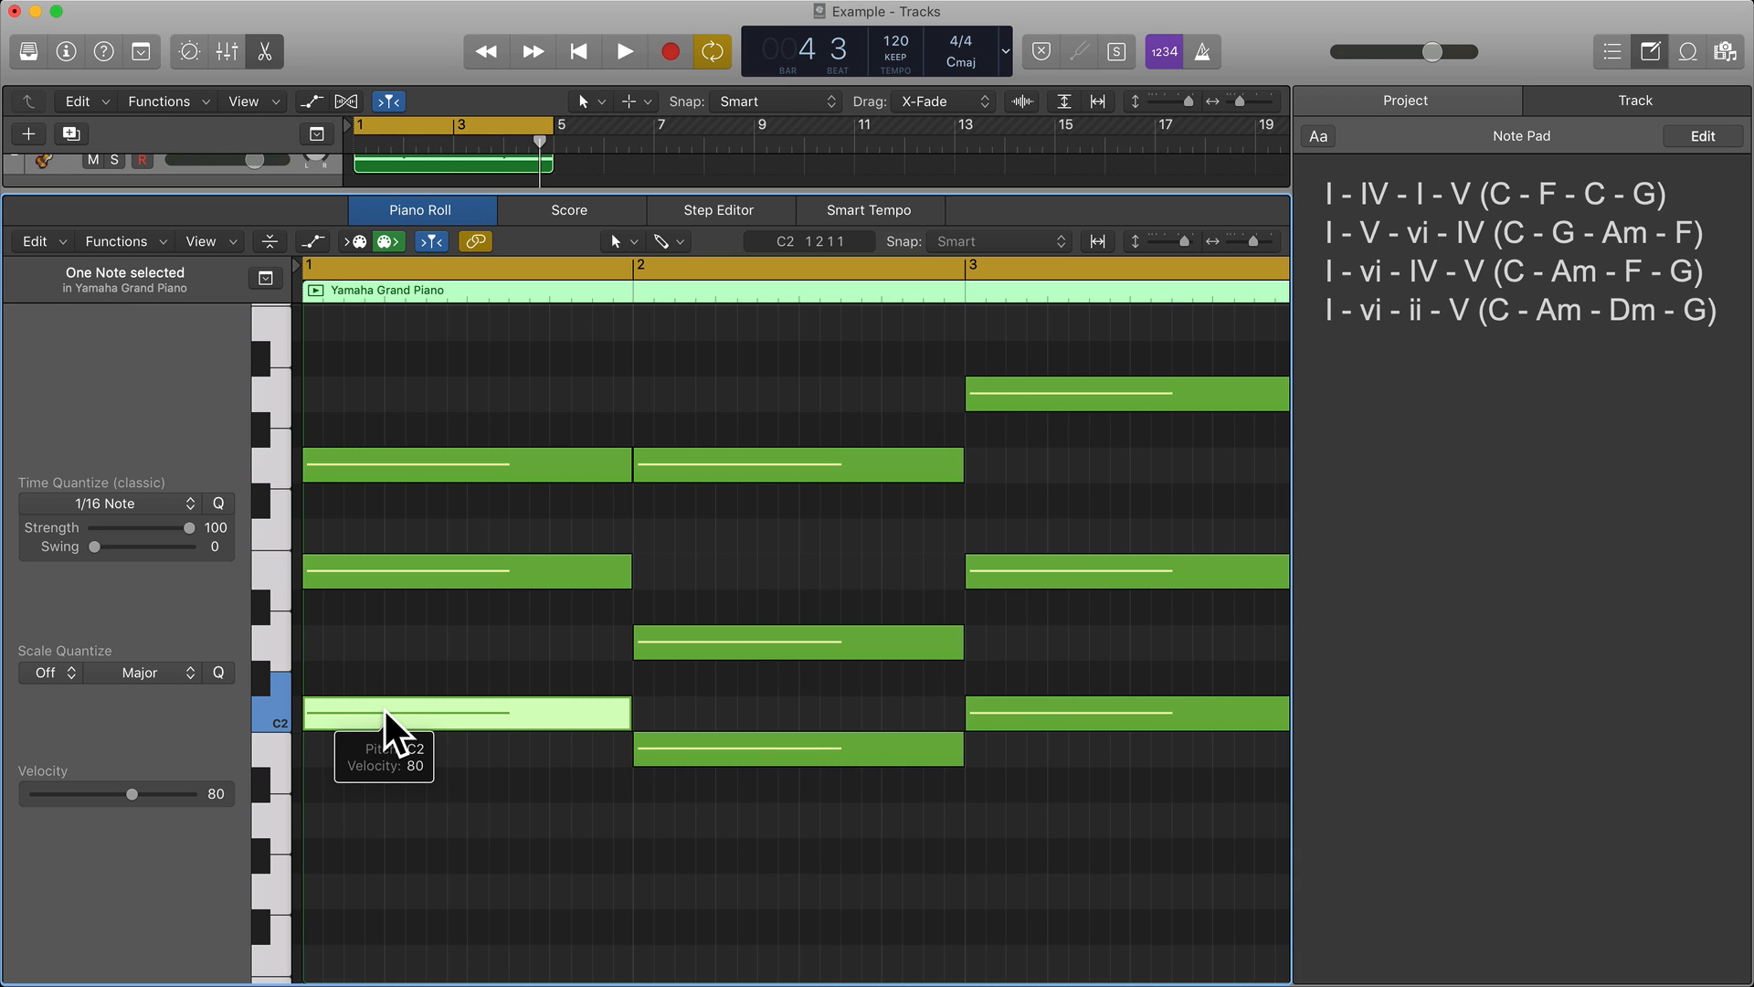
{"action": "scroll", "coordinate": [384, 726], "scroll_direction": "down", "scroll_amount": 3}
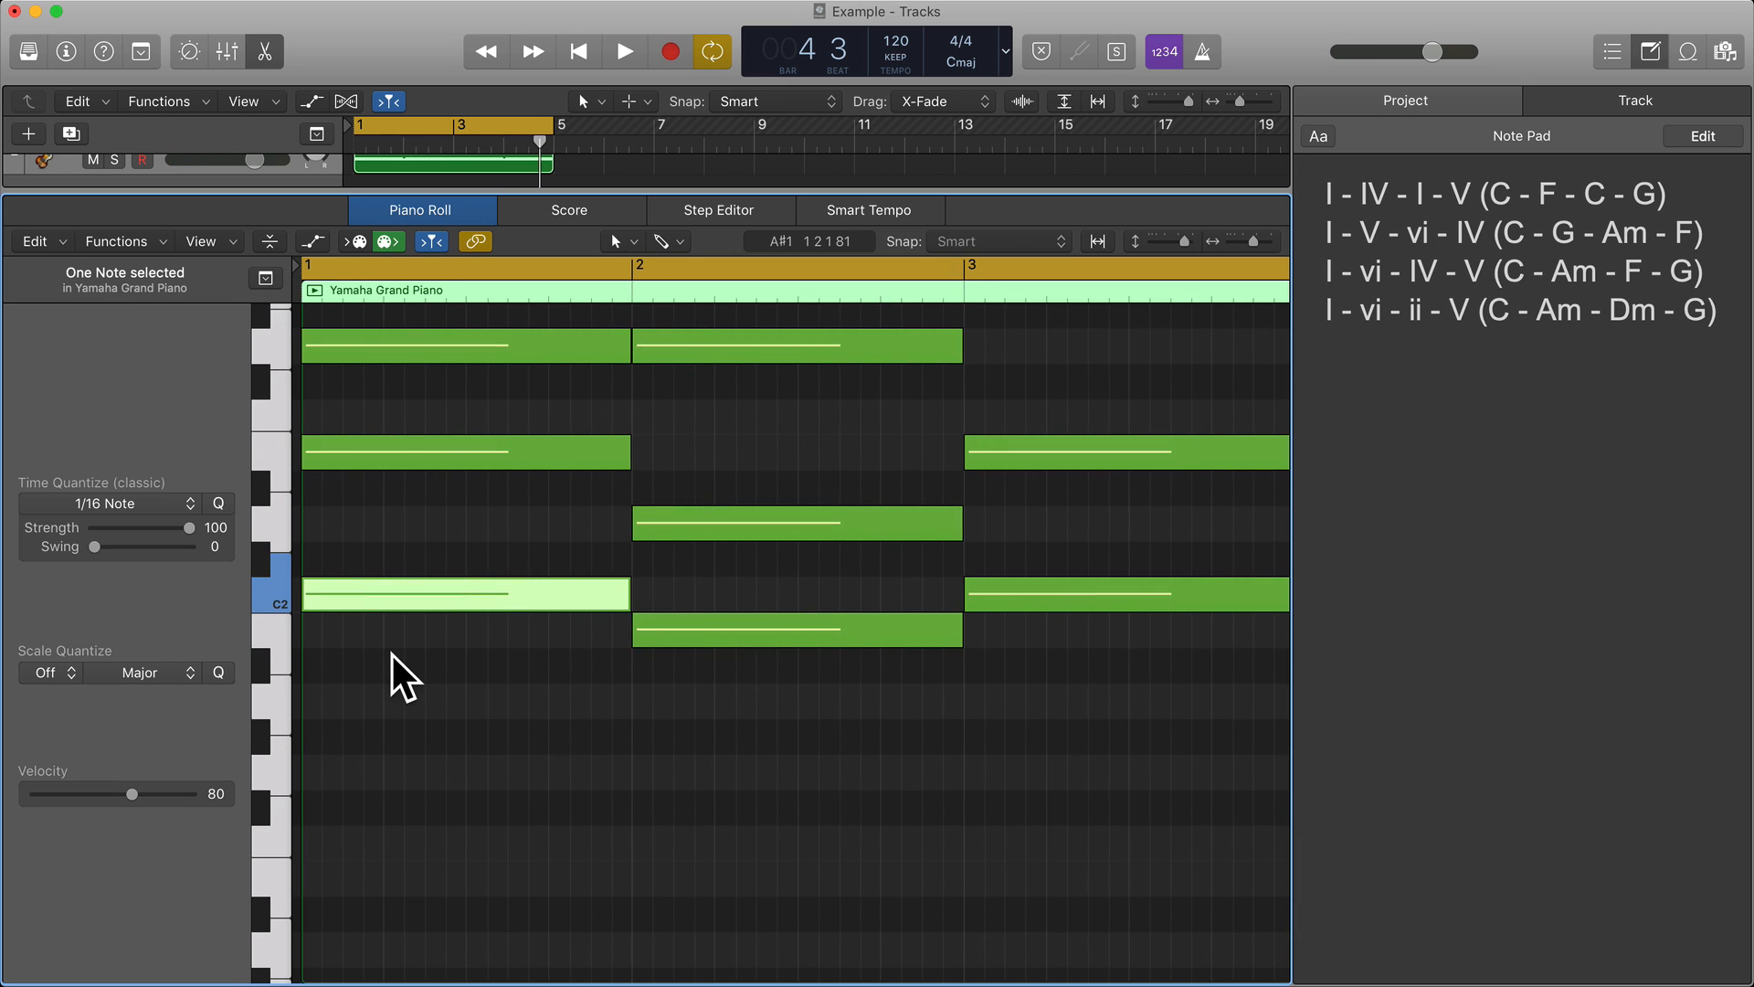
{"action": "key", "text": "alt+shift+Down"}
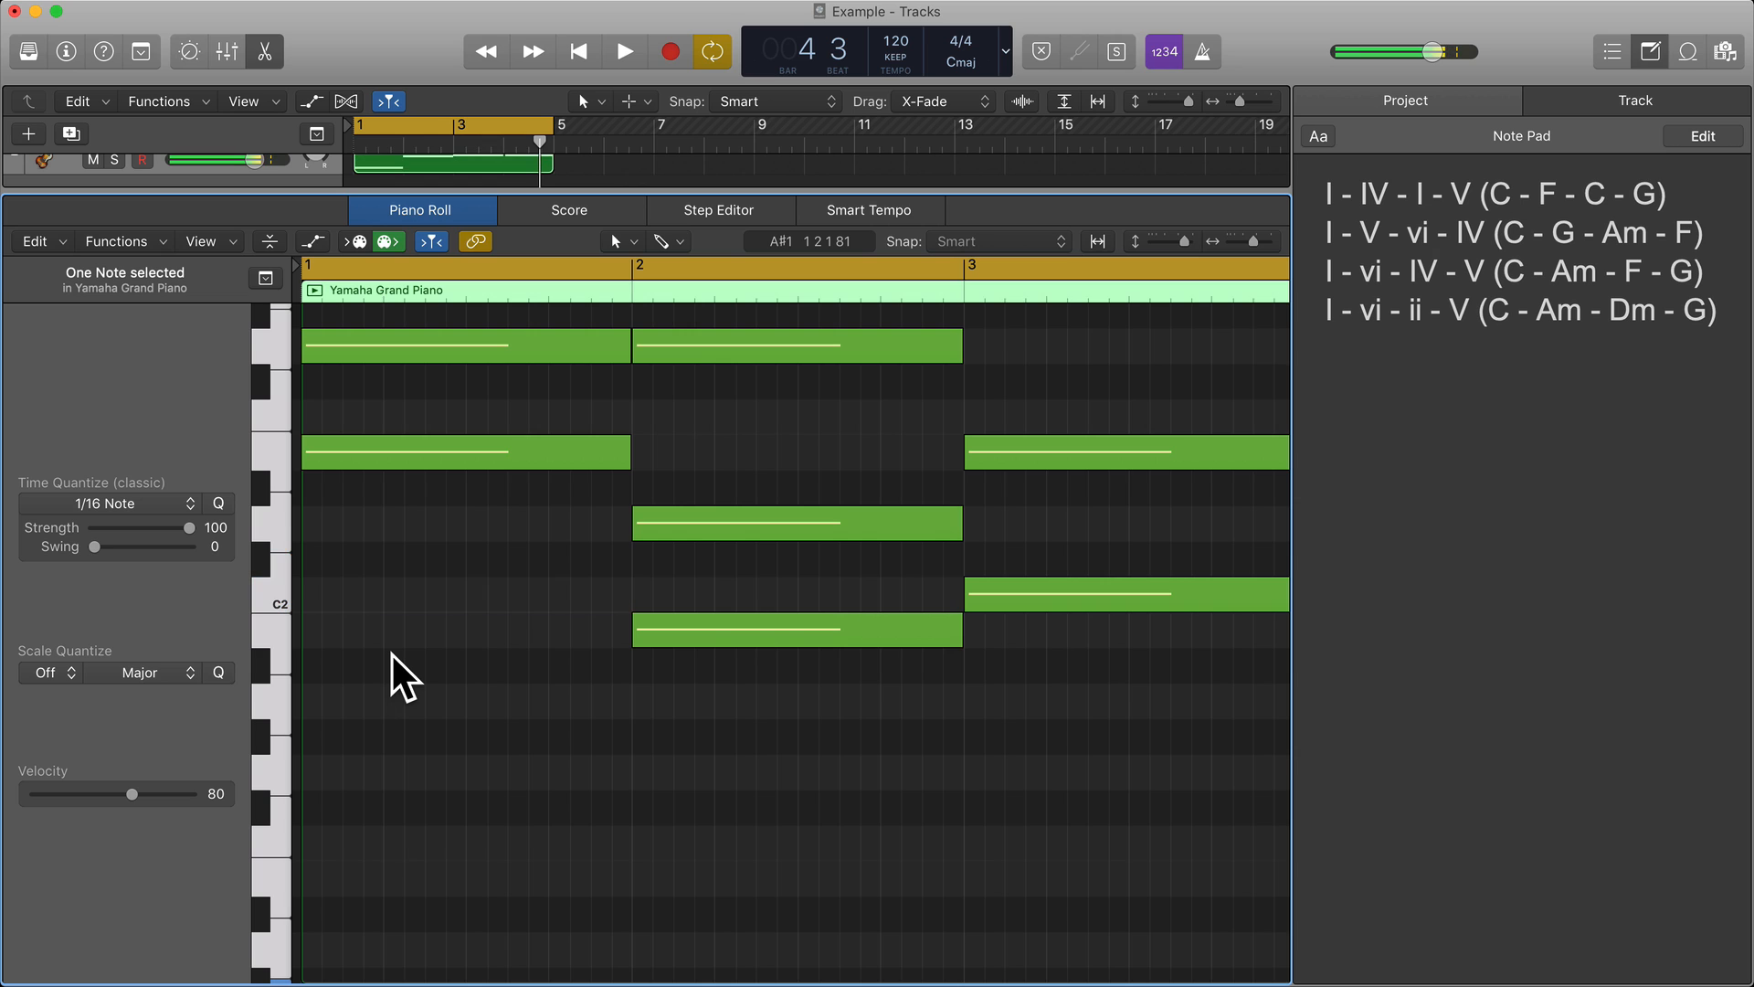
{"action": "scroll", "coordinate": [402, 676], "scroll_direction": "up", "scroll_amount": 2}
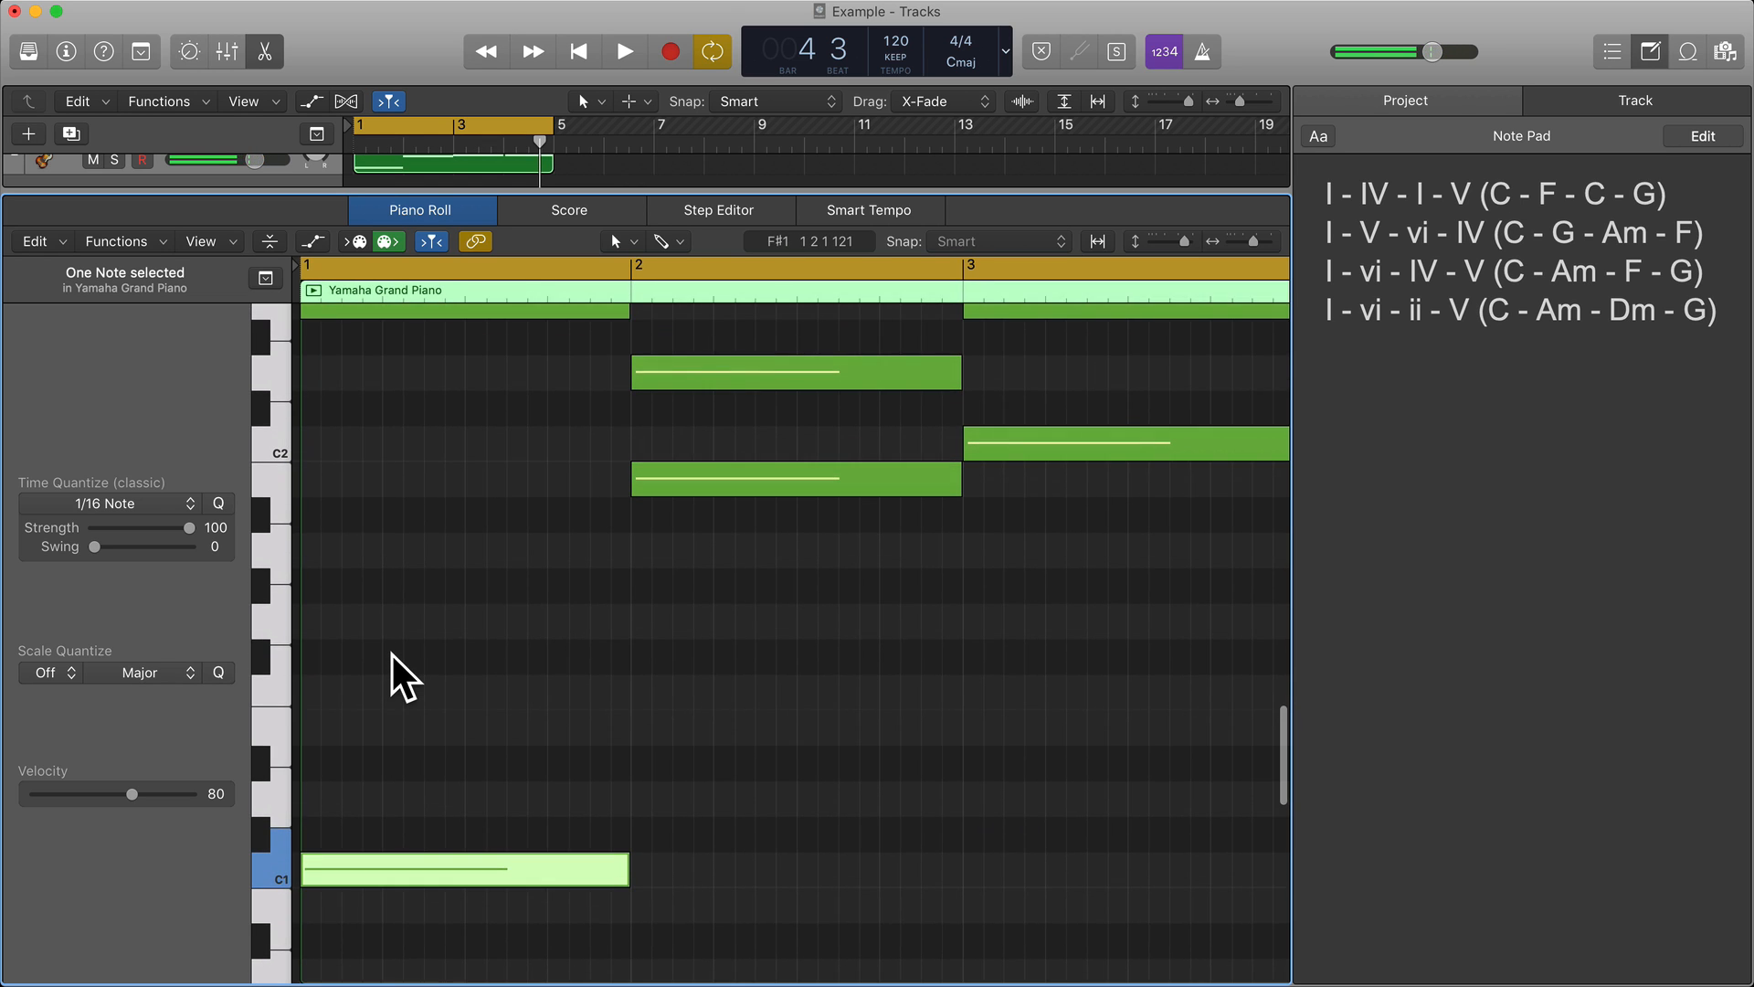
Lower the G2 root in bar 2 of the bass region by an octave to G1.
{"action": "left_click", "coordinate": [763, 486]}
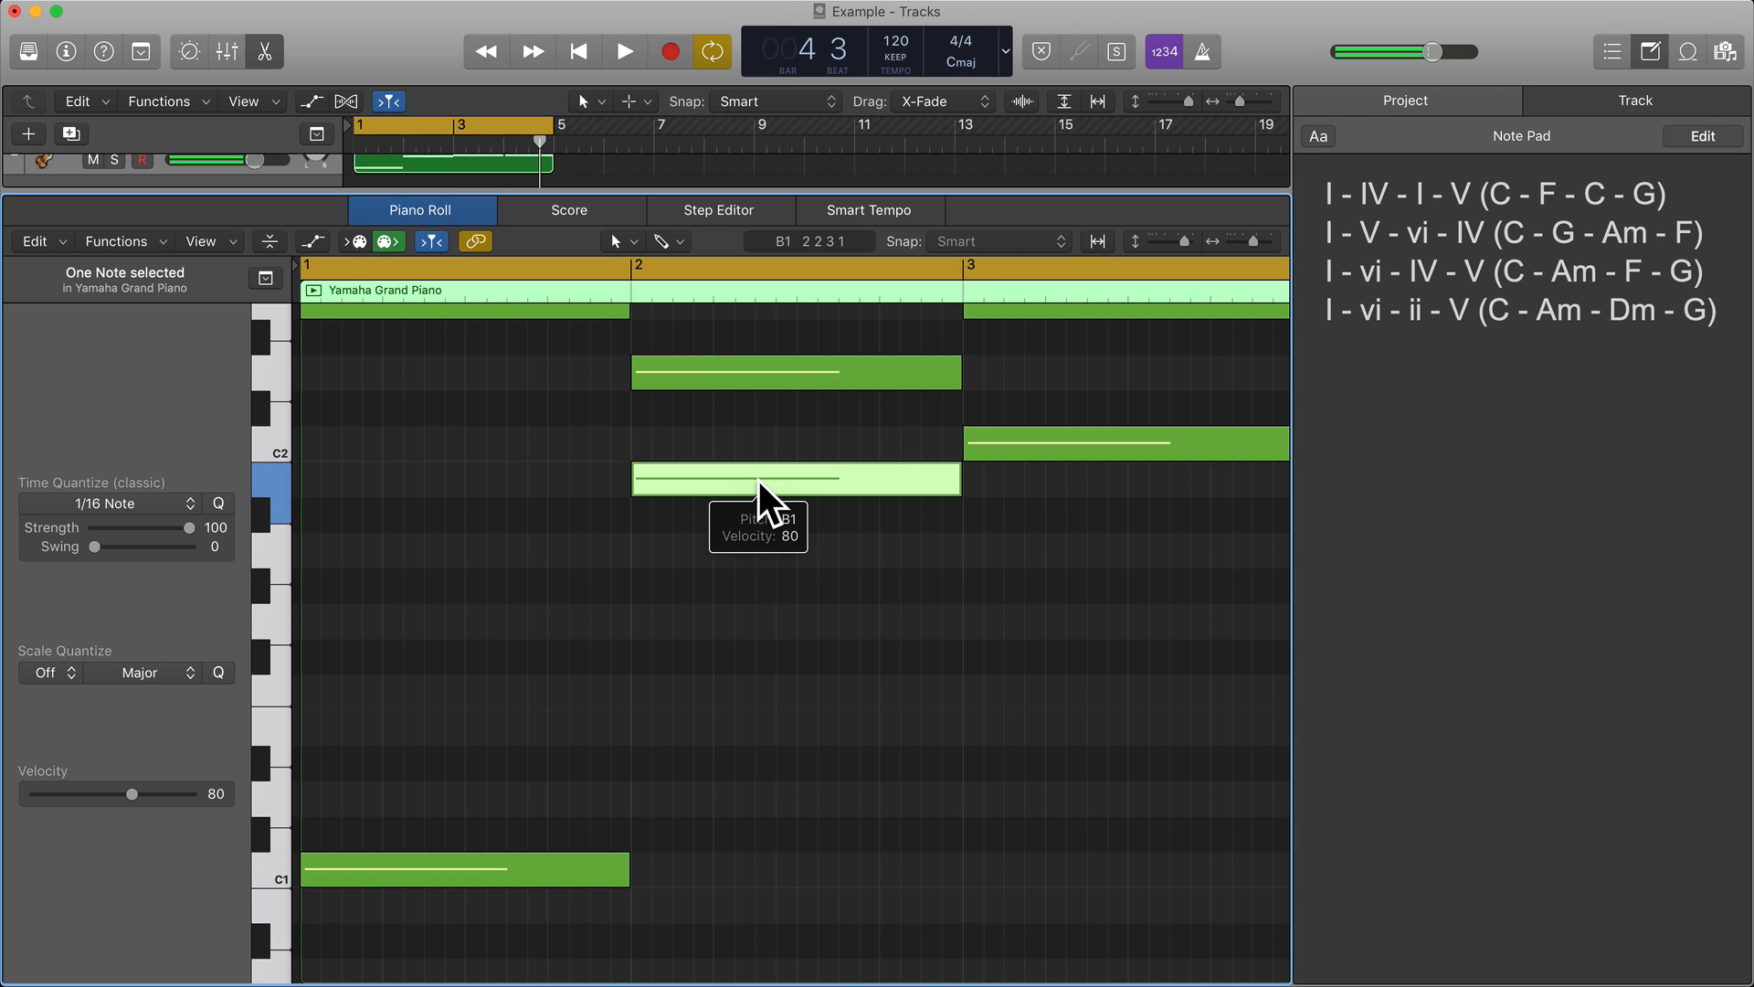
{"action": "scroll", "coordinate": [764, 501], "scroll_direction": "up", "scroll_amount": 5}
{"action": "scroll", "coordinate": [757, 479], "scroll_direction": "up", "scroll_amount": 1}
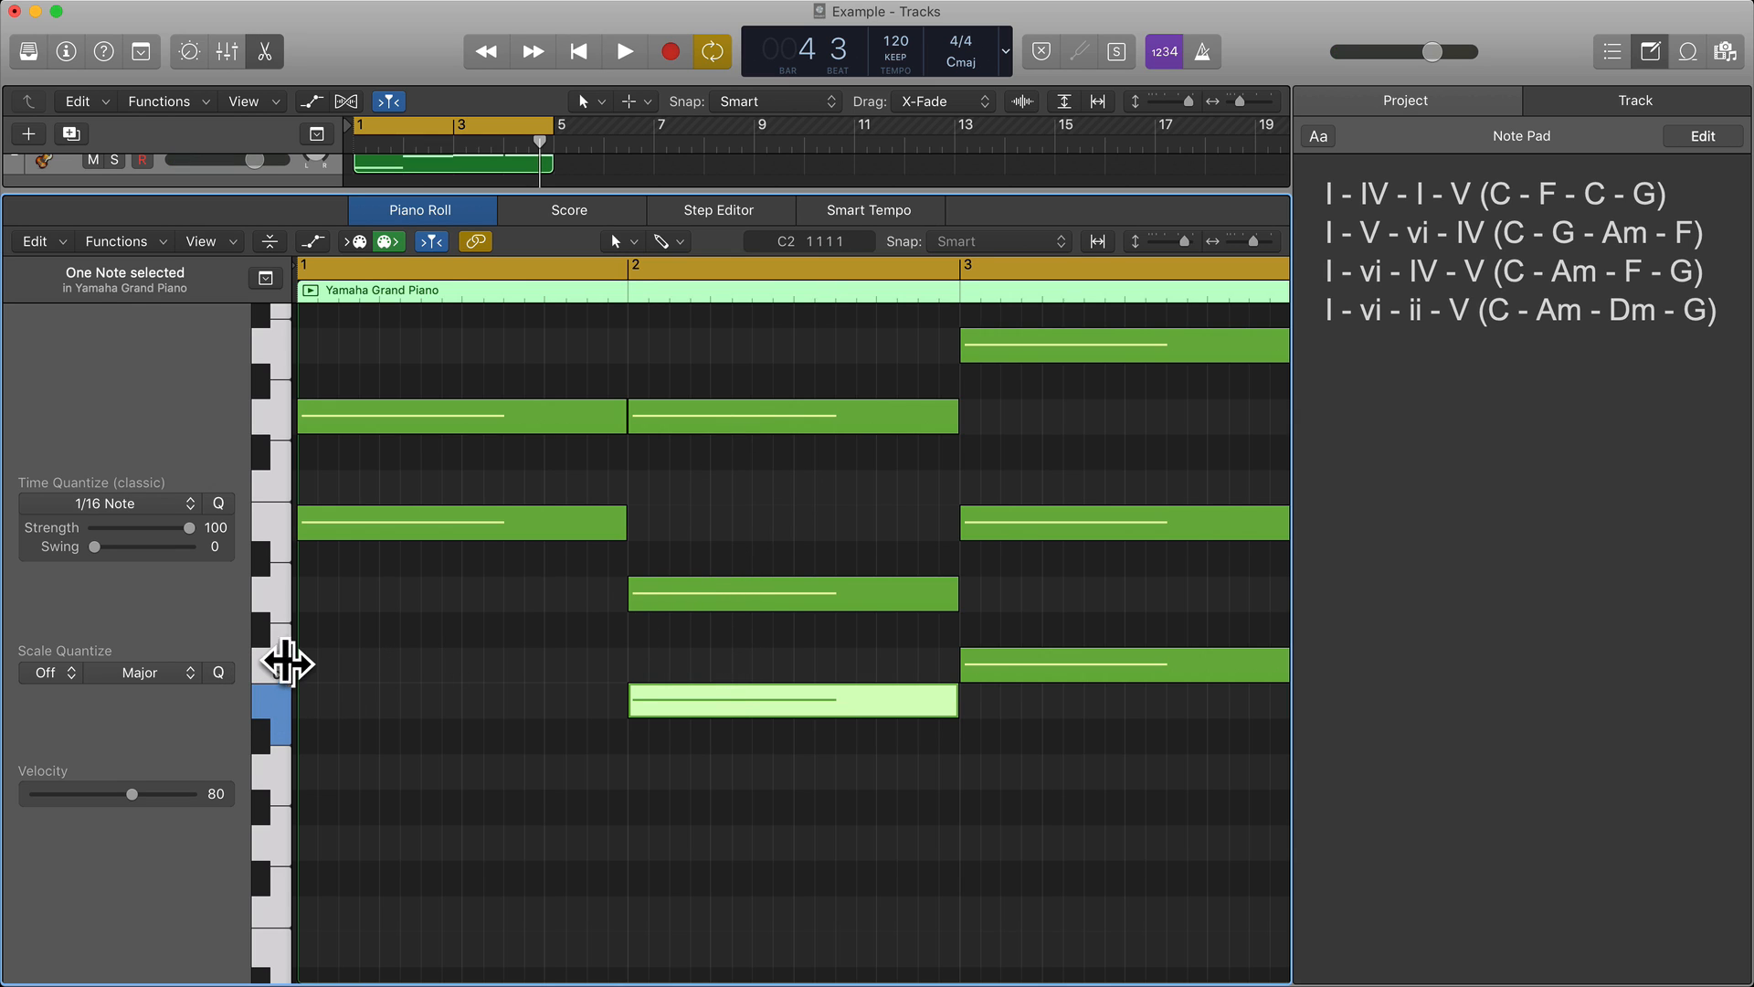
{"action": "left_click", "coordinate": [708, 418]}
{"action": "scroll", "coordinate": [735, 614], "scroll_direction": "down", "scroll_amount": 5}
{"action": "scroll", "coordinate": [735, 614], "scroll_direction": "up", "scroll_amount": 2}
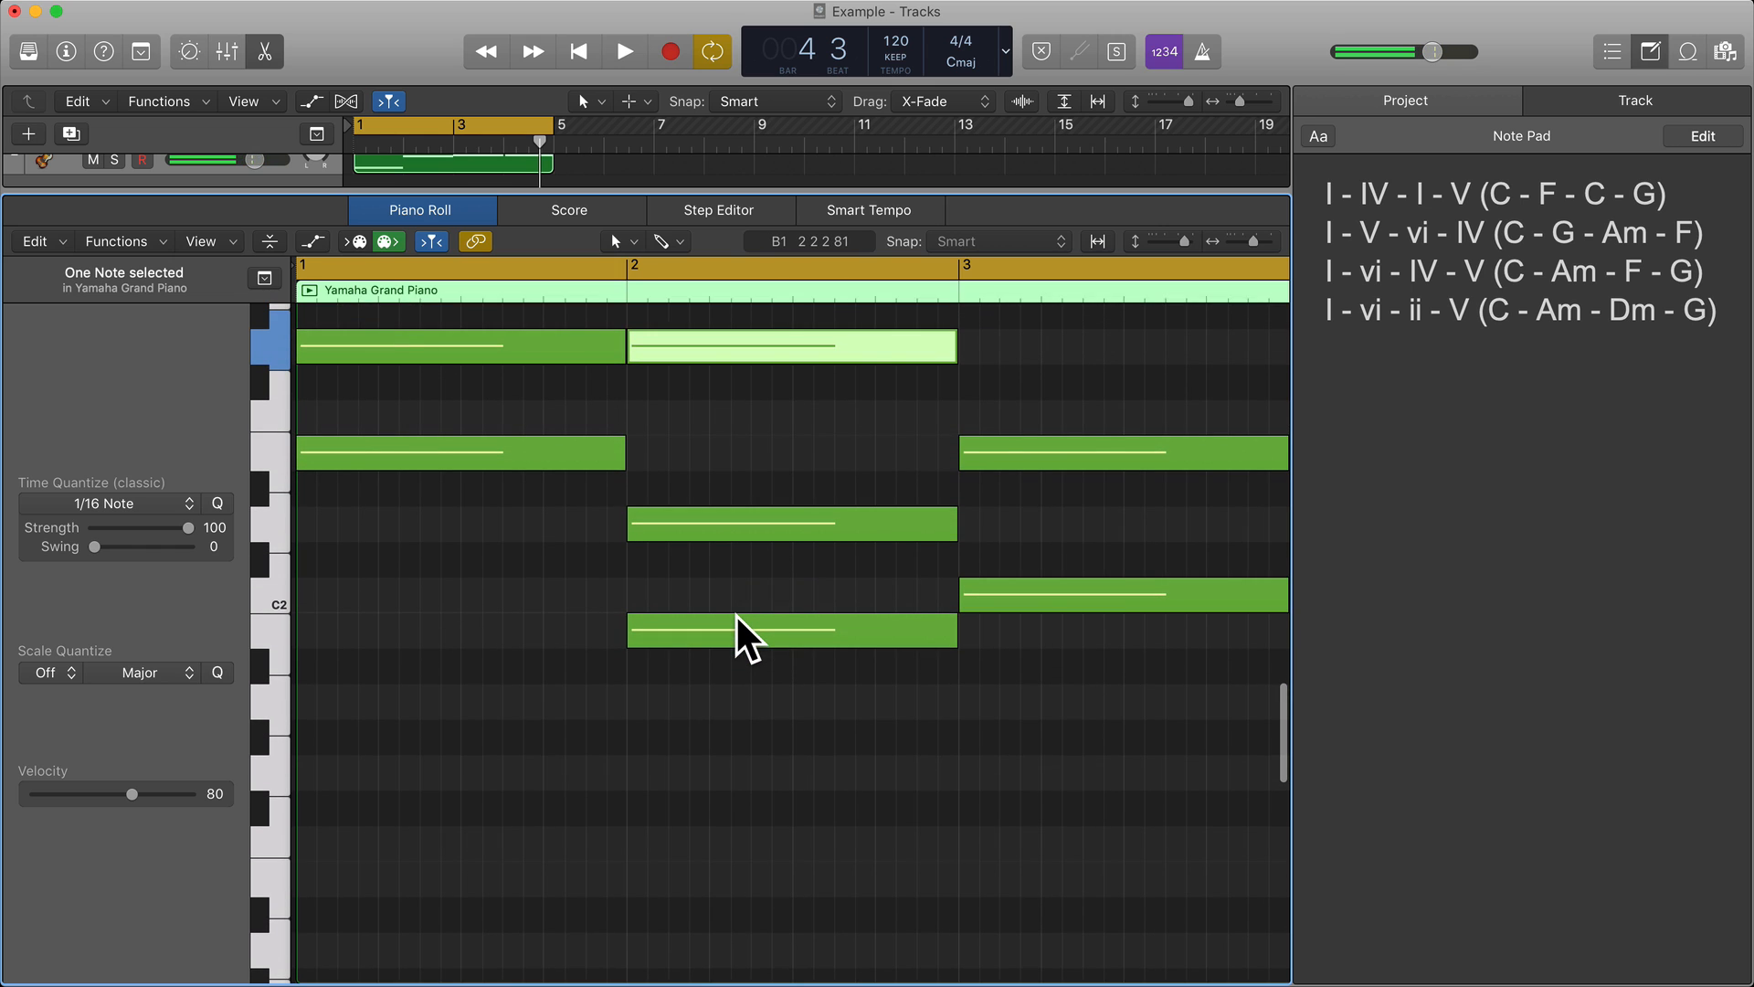
{"action": "key", "text": "alt+shift+Down"}
{"action": "key", "text": "alt+shift+Down"}
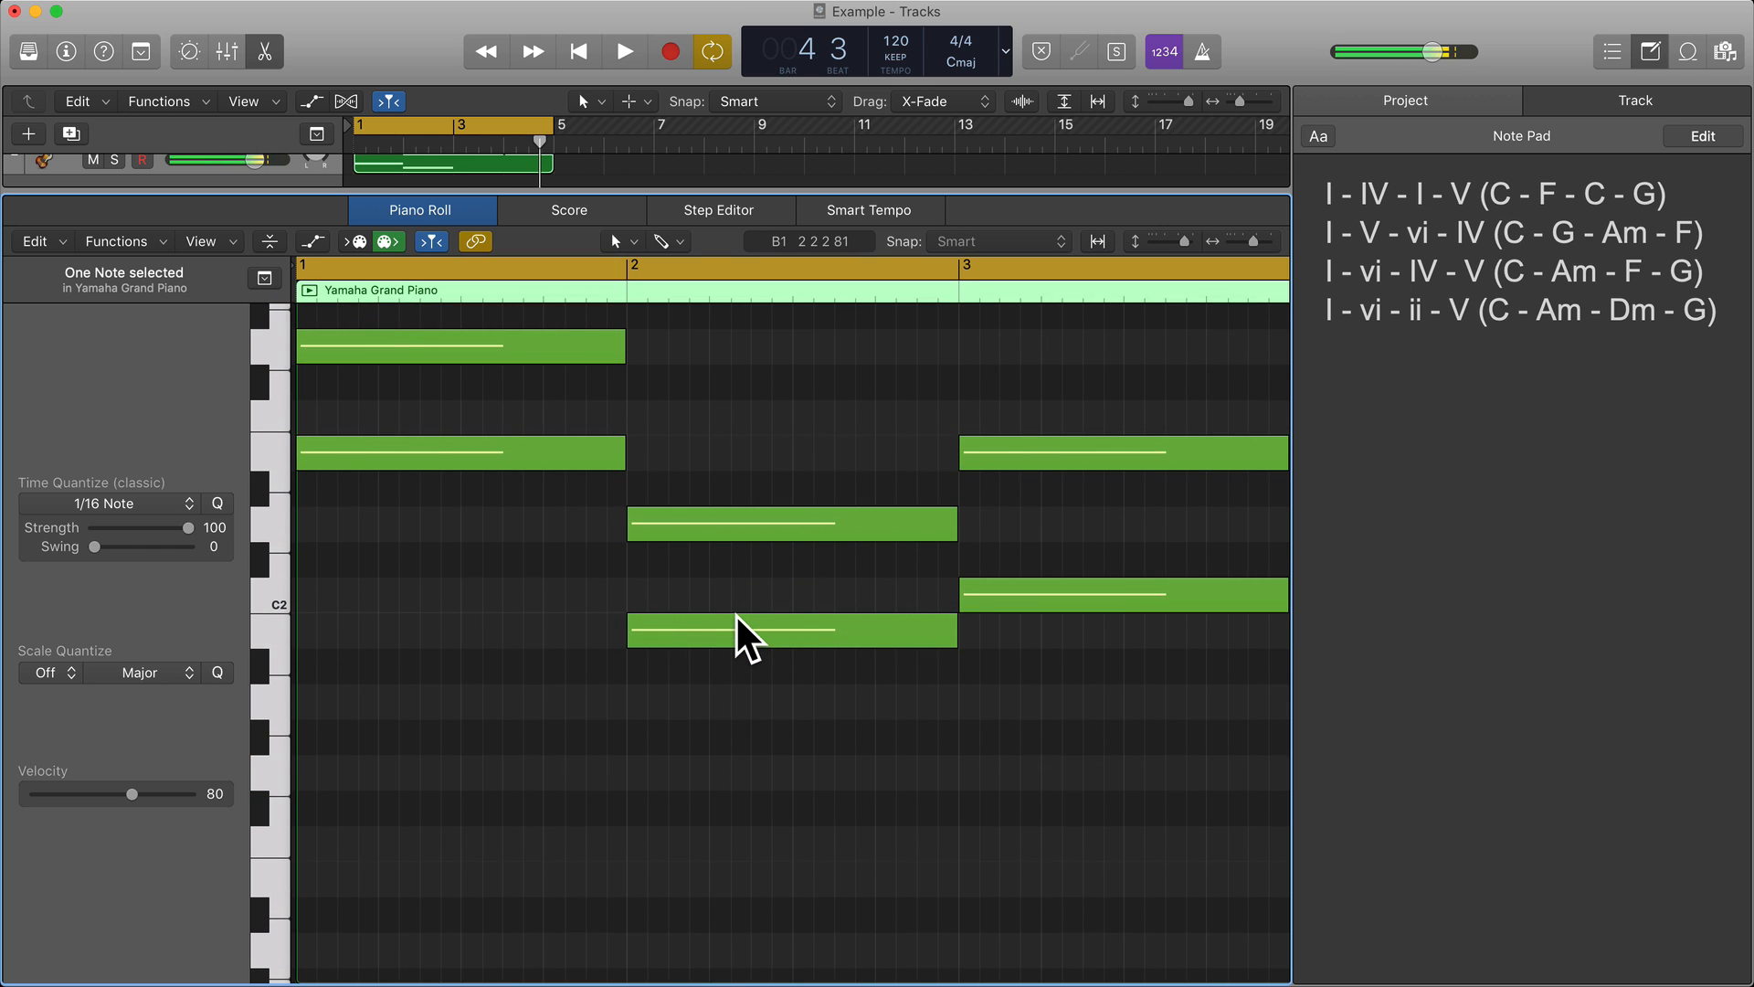
{"action": "scroll", "coordinate": [735, 614], "scroll_direction": "down", "scroll_amount": 4}
{"action": "key", "text": "alt+shift+Up"}
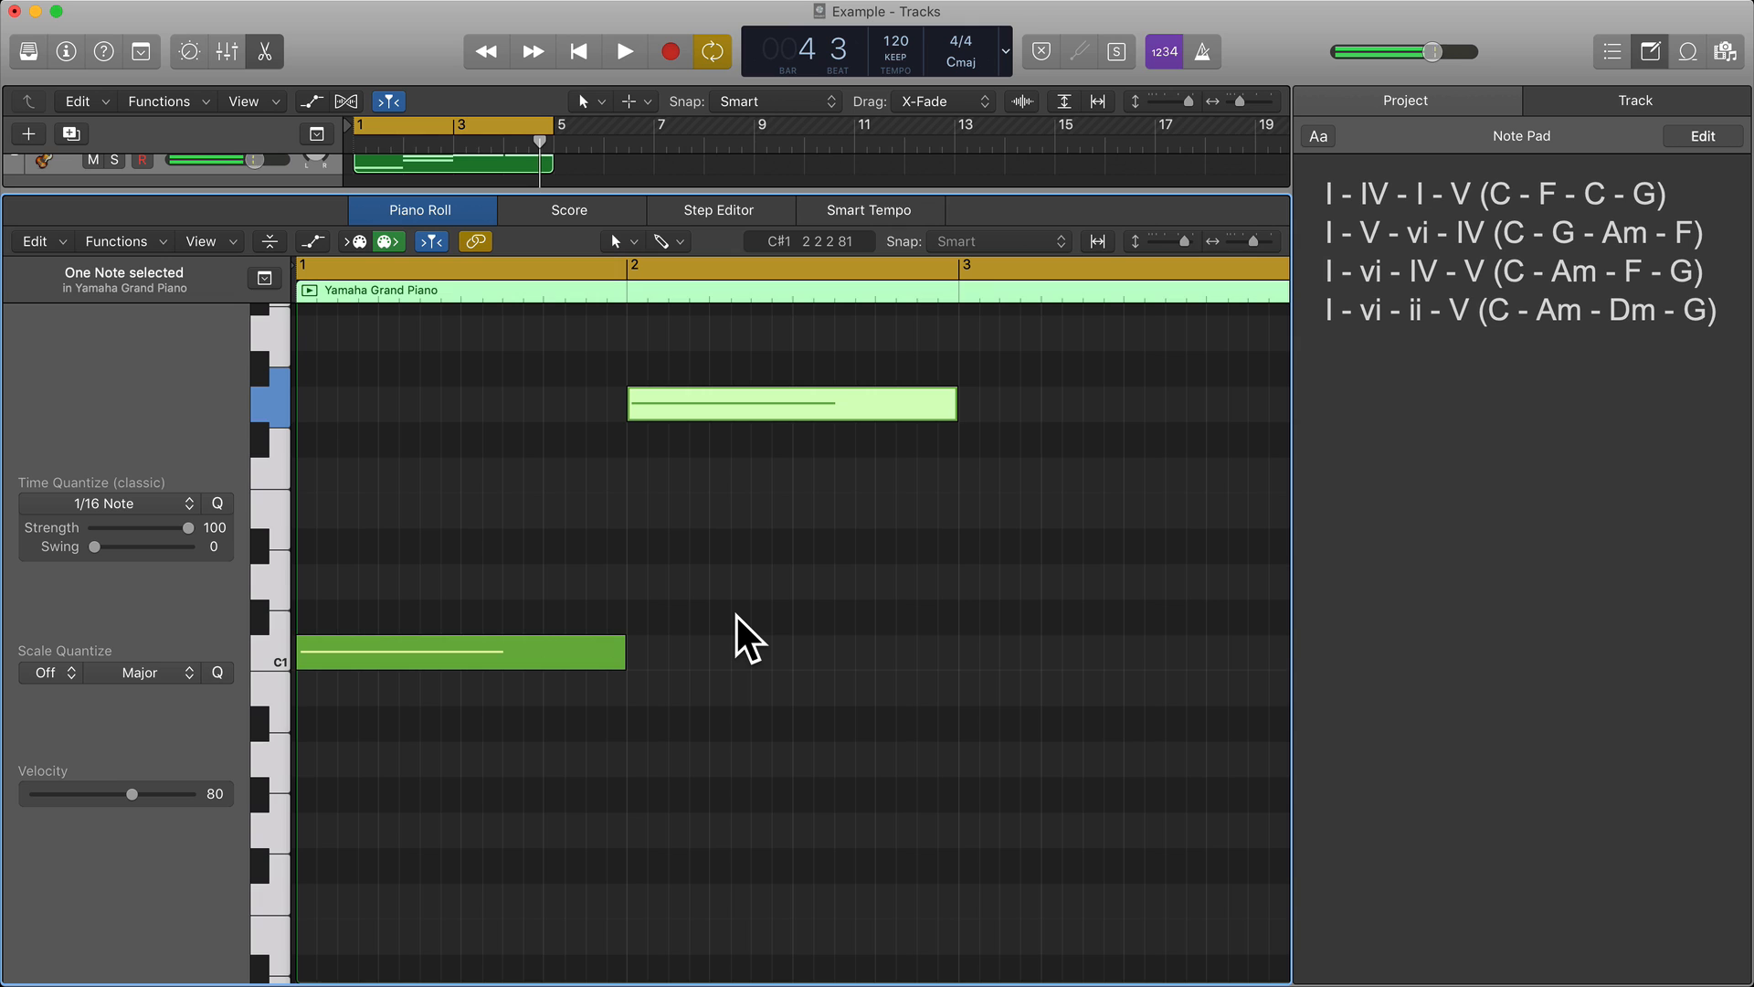
{"action": "scroll", "coordinate": [737, 615], "scroll_direction": "up", "scroll_amount": 4}
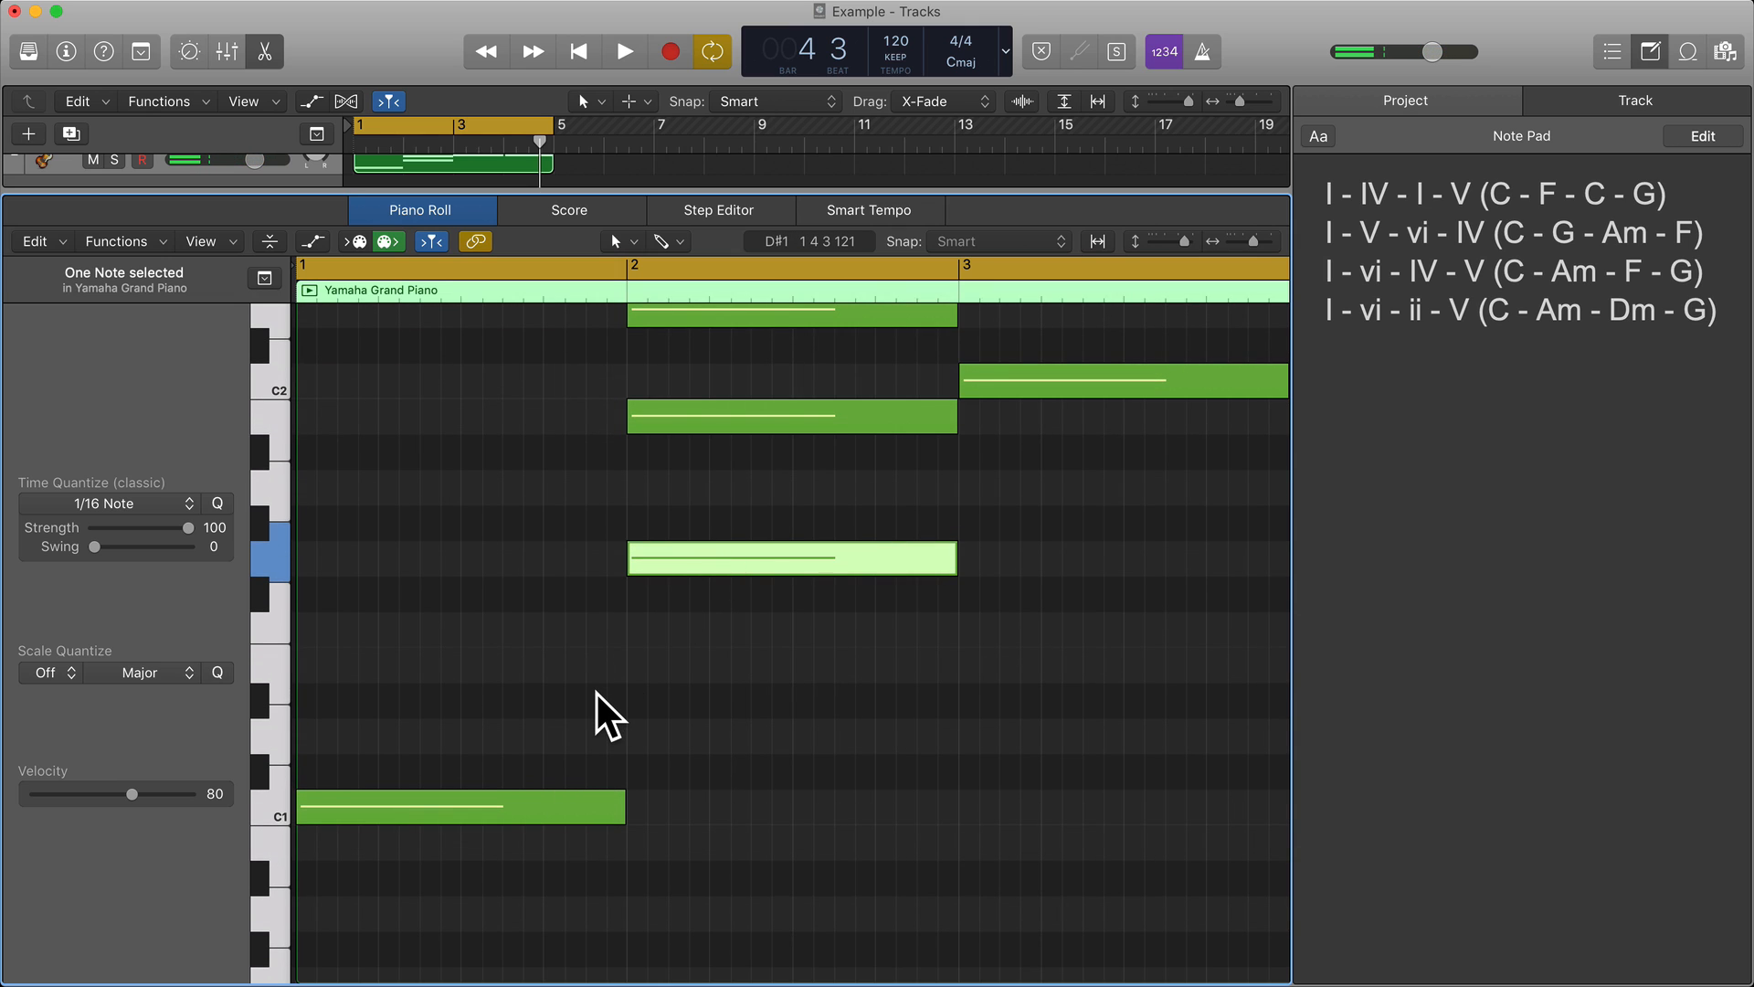
{"action": "scroll", "coordinate": [599, 695], "scroll_direction": "up", "scroll_amount": 3}
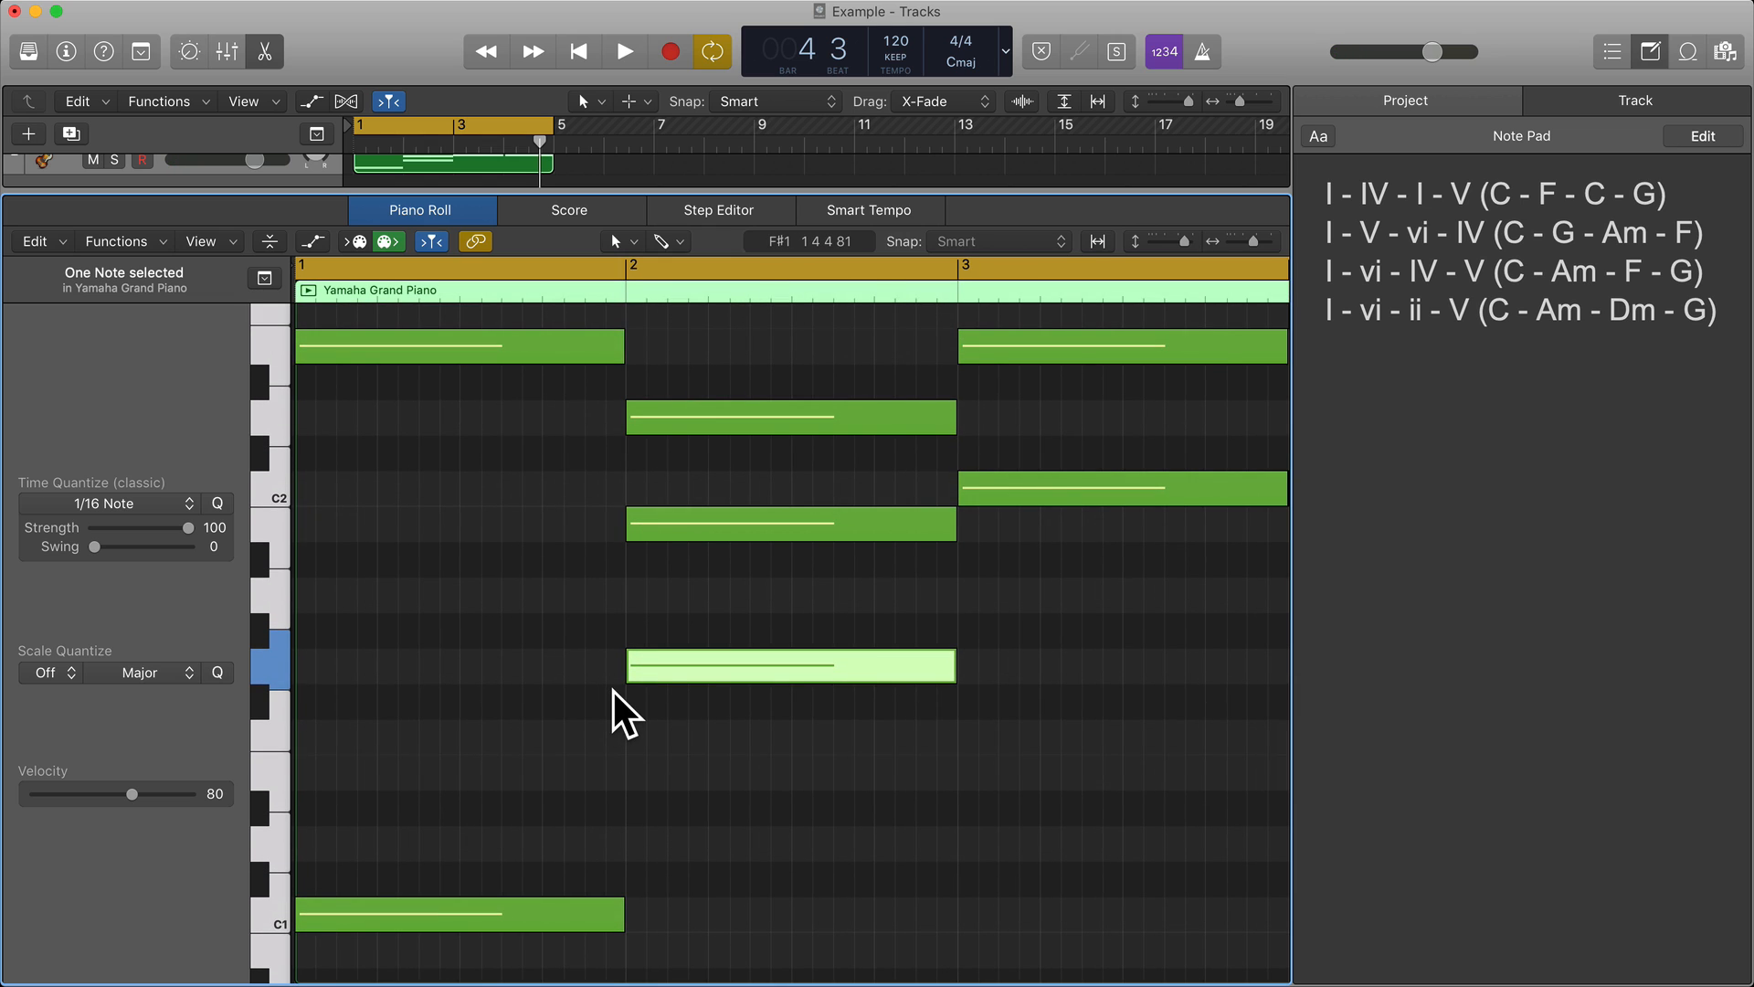
{"action": "scroll", "coordinate": [612, 689], "scroll_direction": "up", "scroll_amount": 4}
{"action": "left_click_drag", "start_coordinate": [699, 722], "coordinate": [755, 614]}
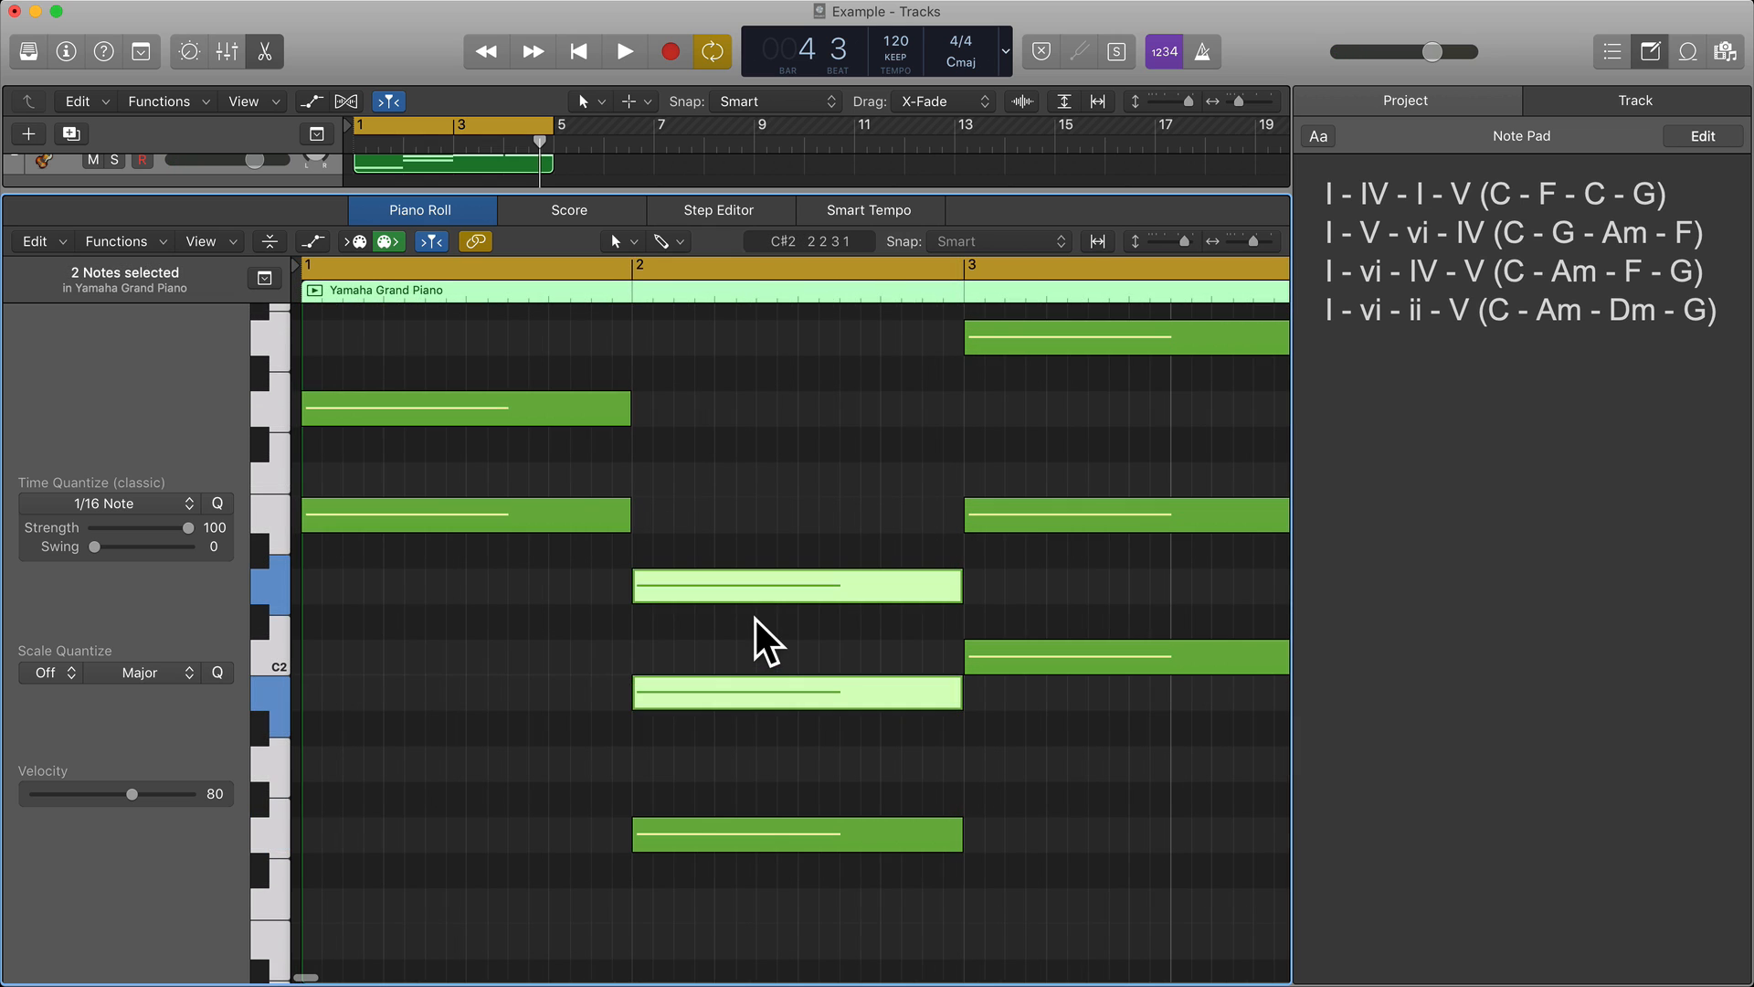
{"action": "left_click", "coordinate": [755, 619]}
{"action": "scroll", "coordinate": [755, 631], "scroll_direction": "down", "scroll_amount": 2}
{"action": "scroll", "coordinate": [756, 630], "scroll_direction": "up", "scroll_amount": 1}
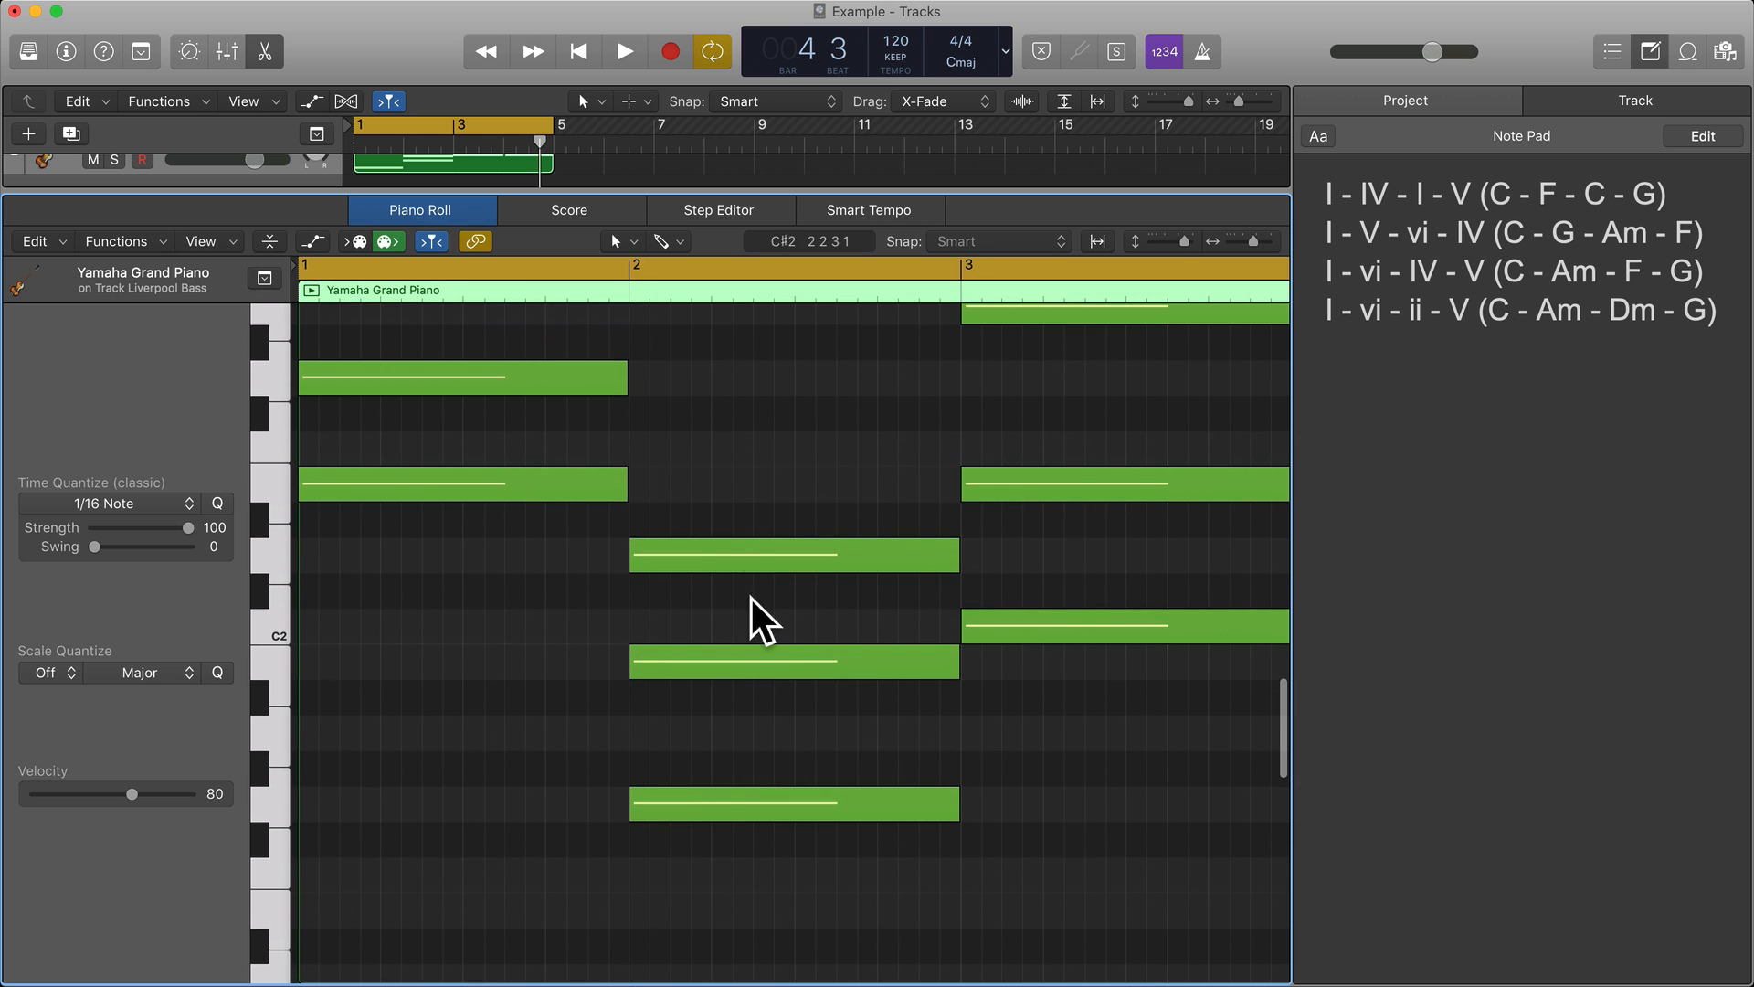
Assign the Mute Tool as the secondary tool and mute the B1 and D2 notes in bar 2 and the E2 and G2 notes in bar 1.
{"action": "left_click", "coordinate": [670, 245]}
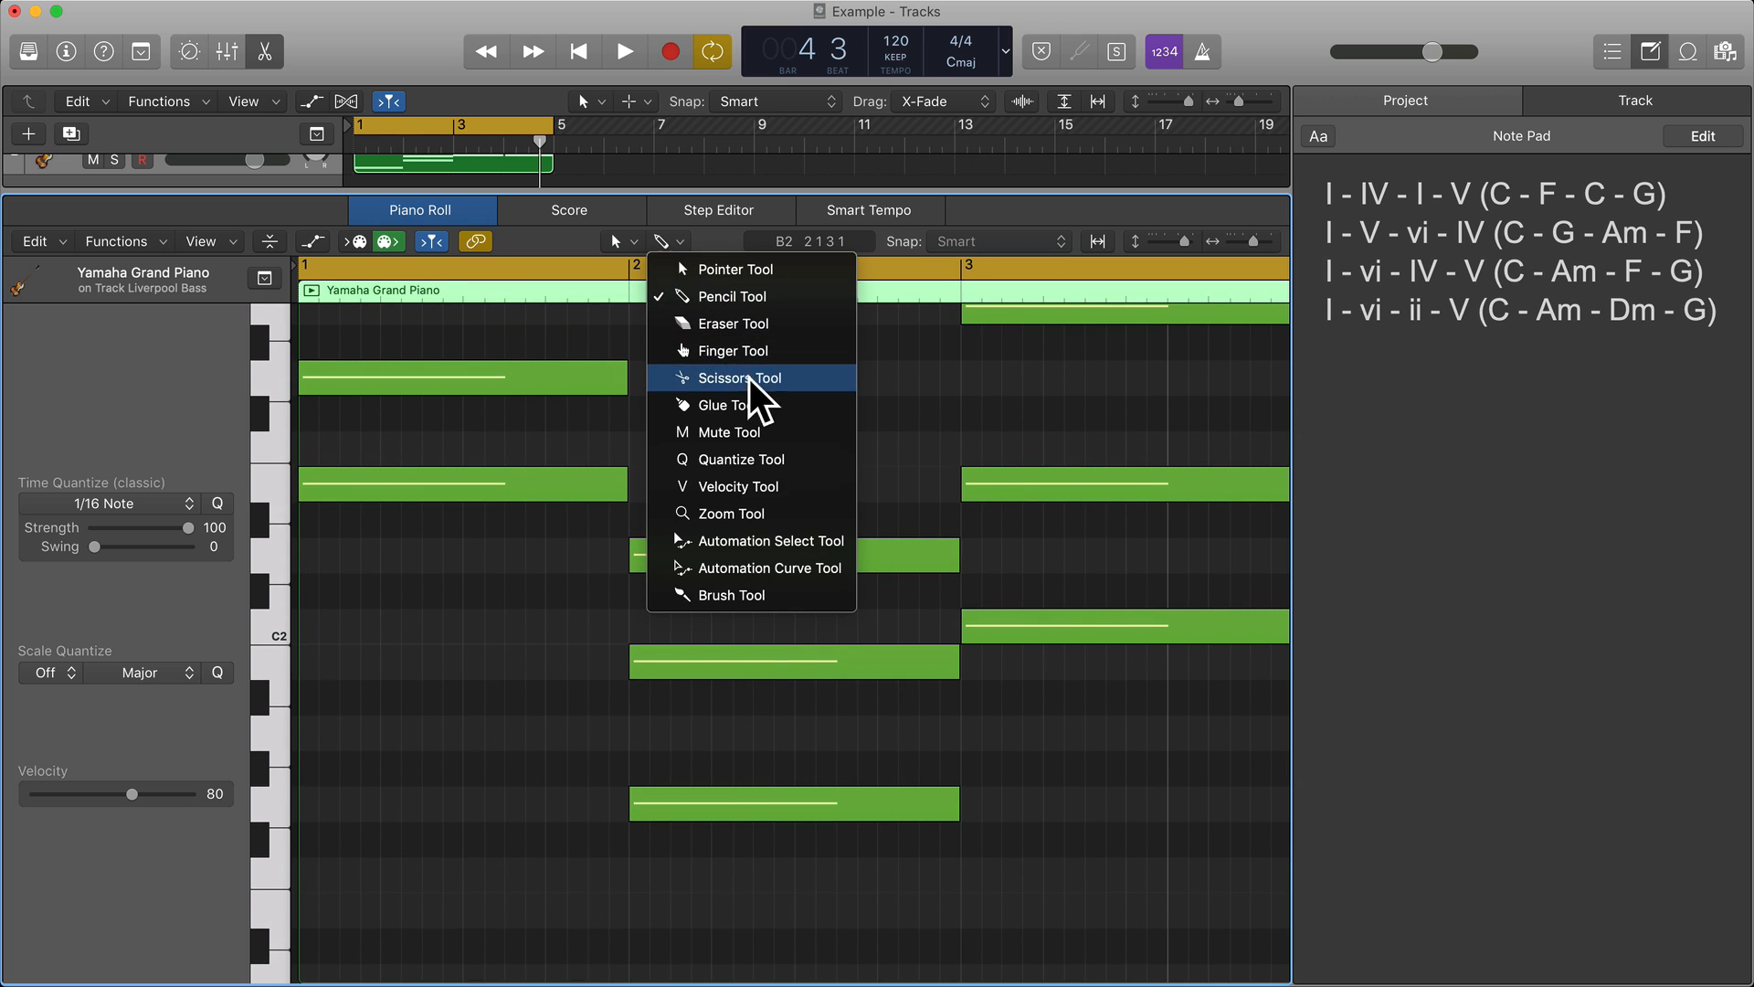
{"action": "left_click", "coordinate": [731, 433]}
{"action": "left_click_drag", "start_coordinate": [709, 709], "coordinate": [710, 571]}
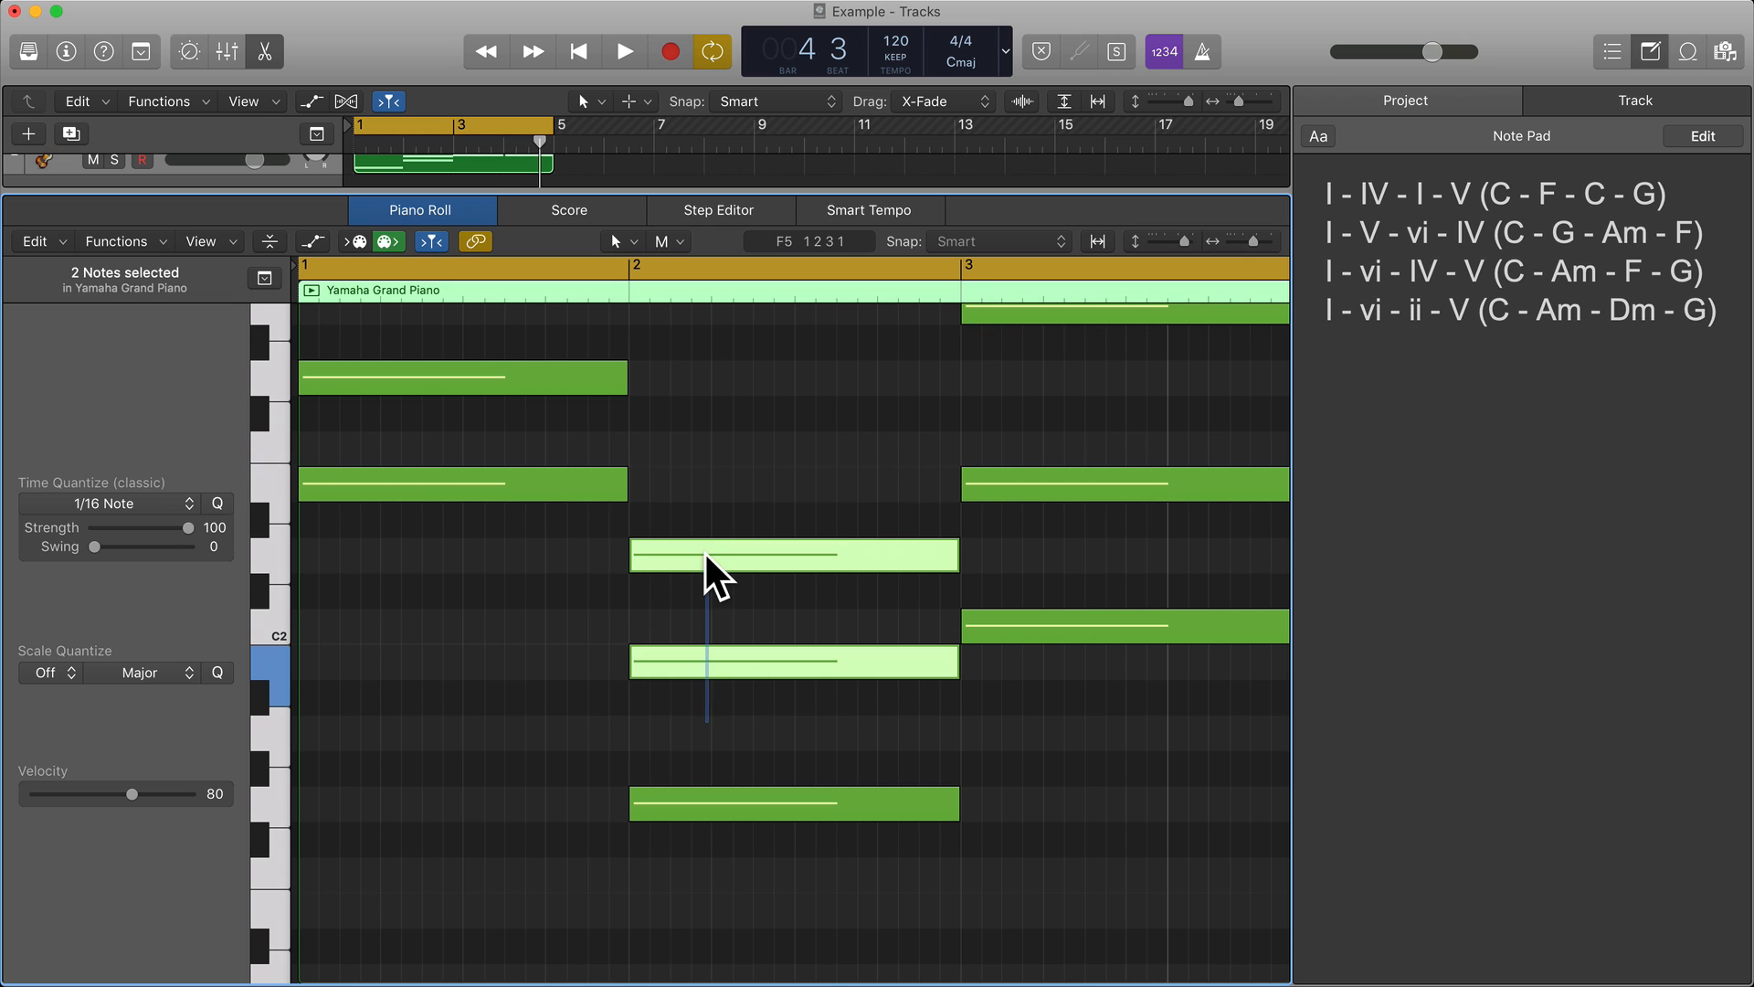
{"action": "left_click", "coordinate": [704, 564]}
{"action": "left_click_drag", "start_coordinate": [513, 548], "coordinate": [518, 393]}
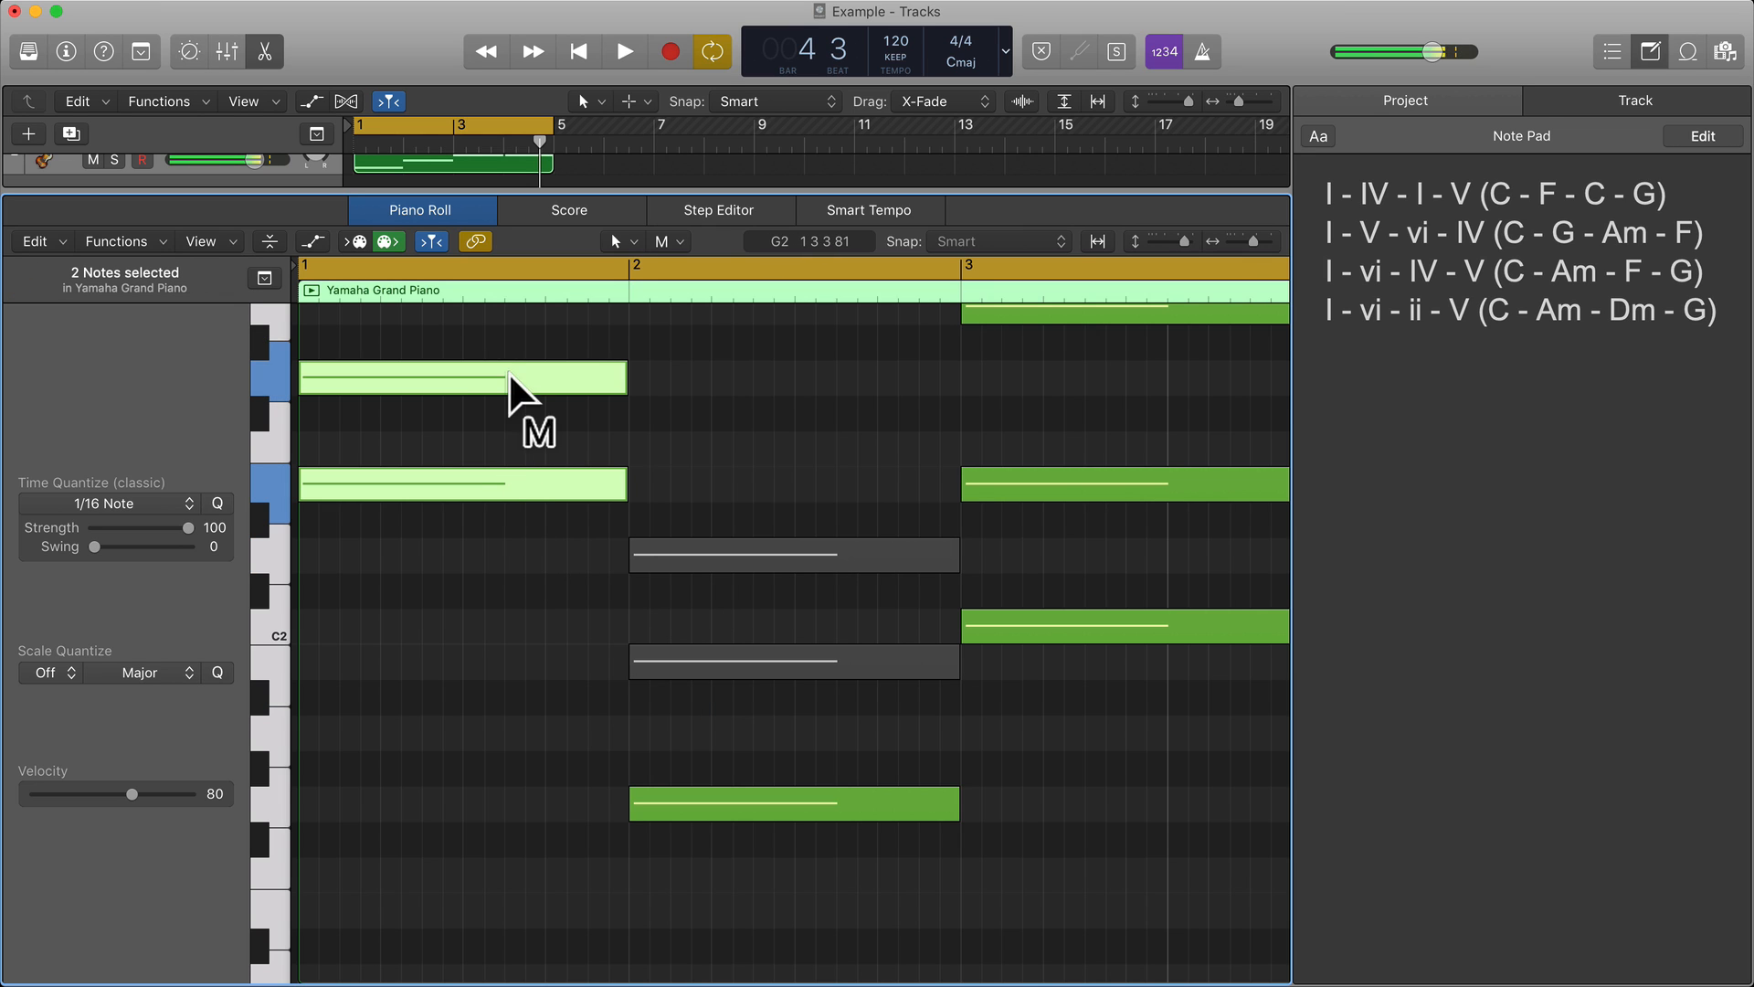
{"action": "left_click", "coordinate": [517, 392]}
Audition the bar 3 chord notes and the keyboard pitches from C2 up to A2 to locate the A root.
{"action": "scroll", "coordinate": [647, 544], "scroll_direction": "right", "scroll_amount": 5}
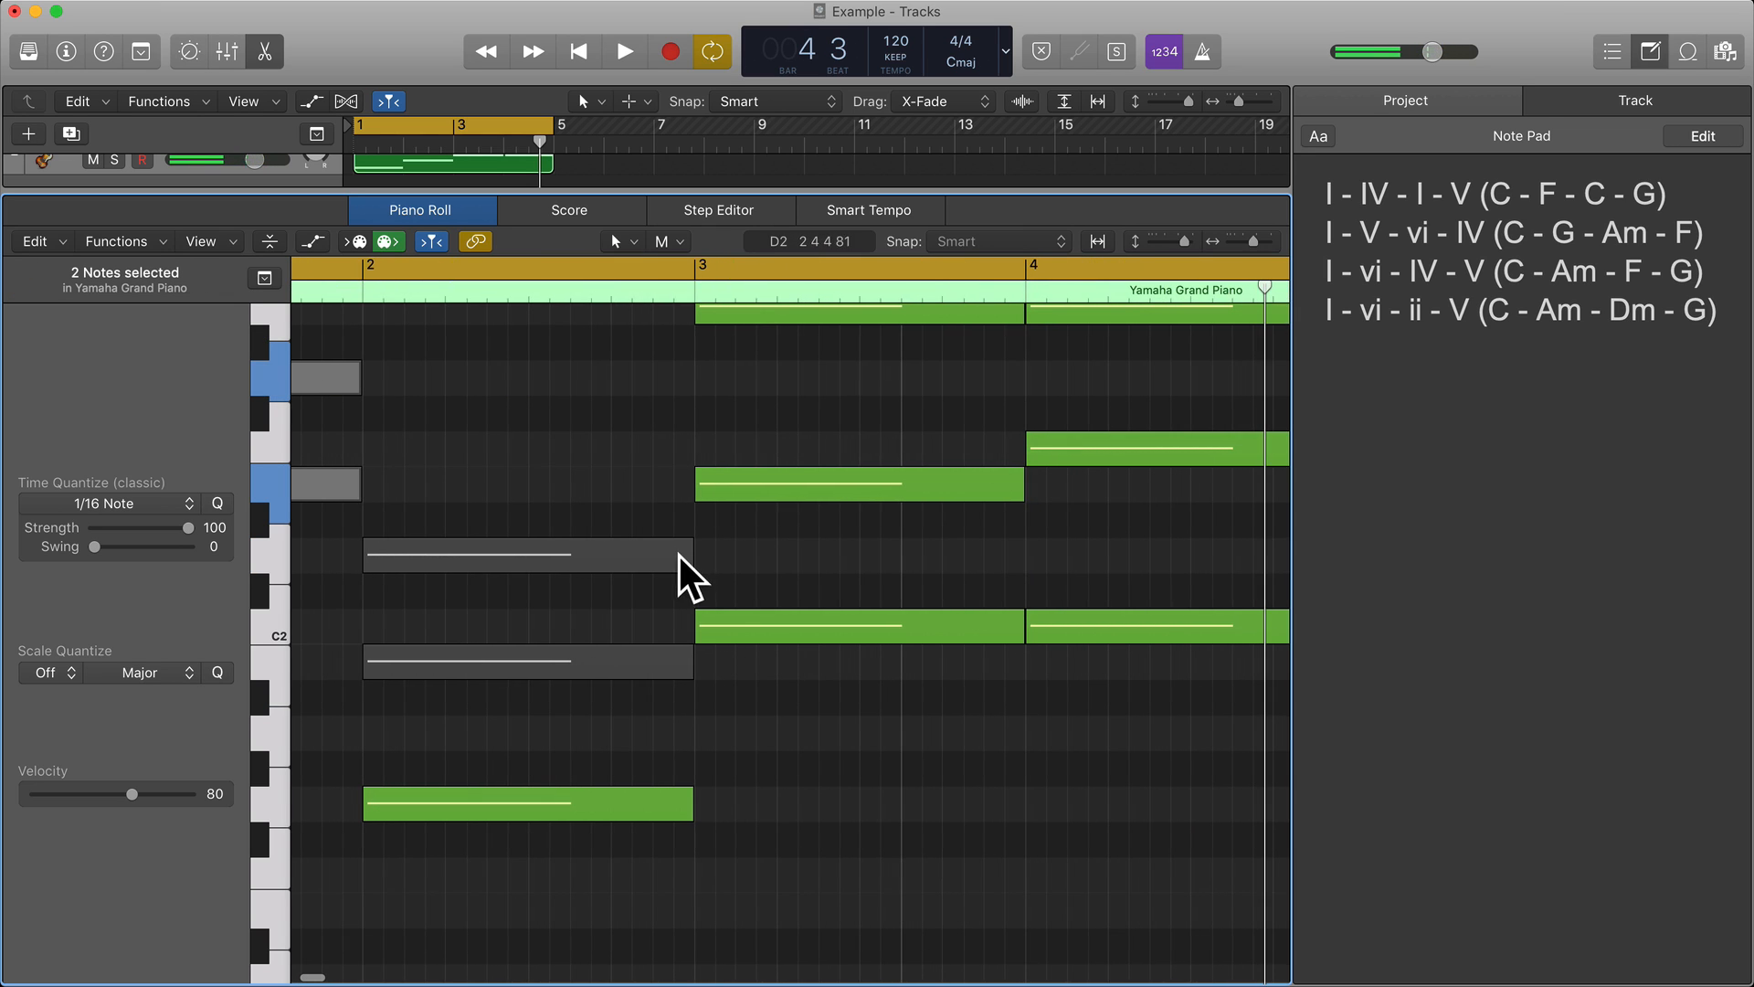
{"action": "left_click", "coordinate": [778, 631]}
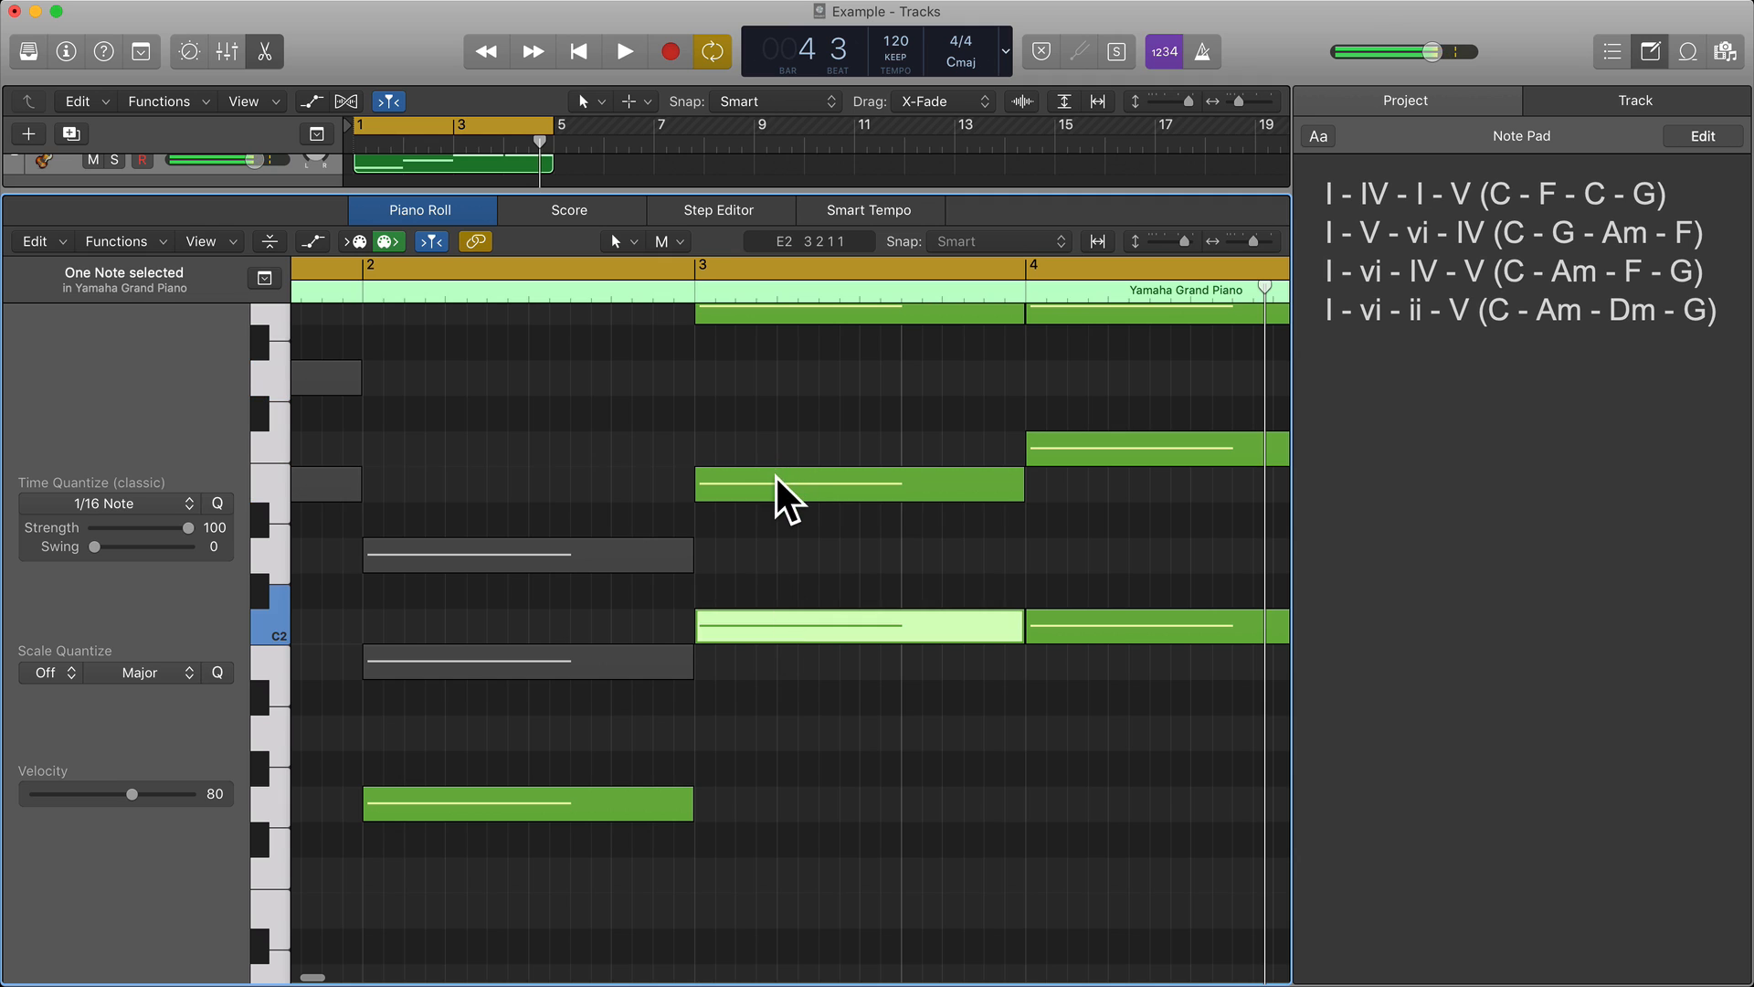
{"action": "left_click", "coordinate": [776, 476]}
{"action": "scroll", "coordinate": [775, 475], "scroll_direction": "up", "scroll_amount": 2}
{"action": "left_click", "coordinate": [777, 416]}
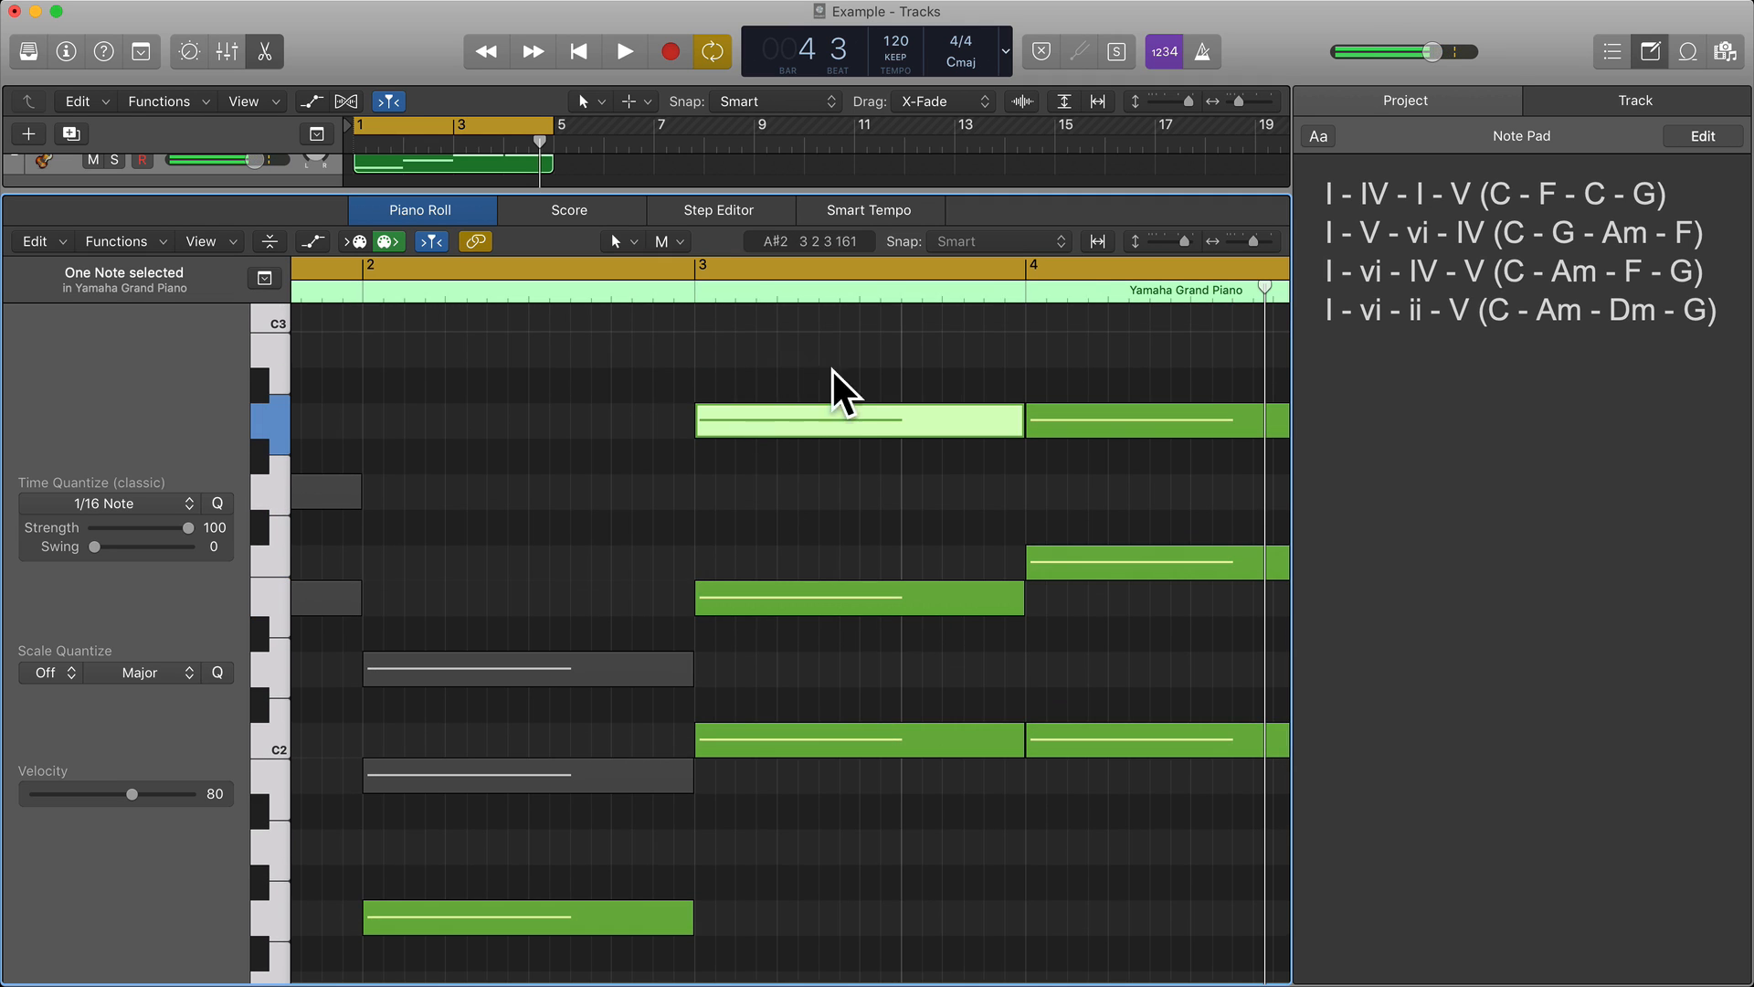
{"action": "left_click", "coordinate": [274, 740]}
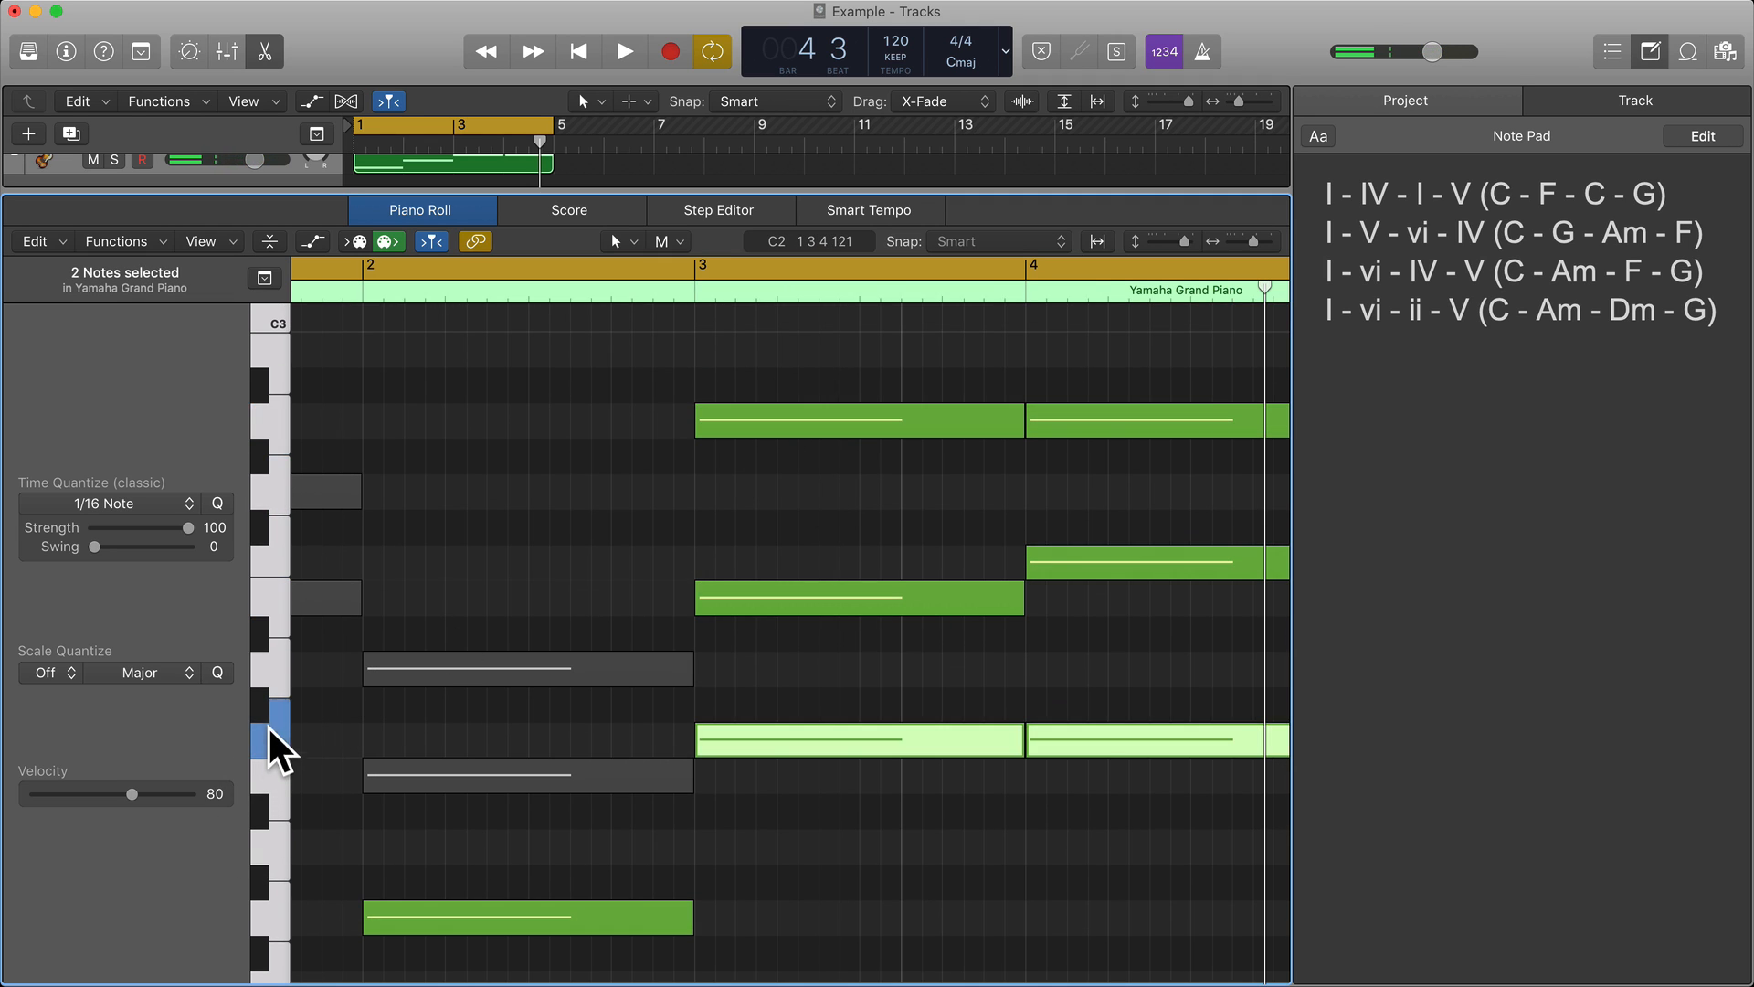
{"action": "left_click", "coordinate": [274, 671]}
{"action": "left_click", "coordinate": [274, 598]}
{"action": "left_click", "coordinate": [276, 562]}
{"action": "left_click", "coordinate": [274, 490]}
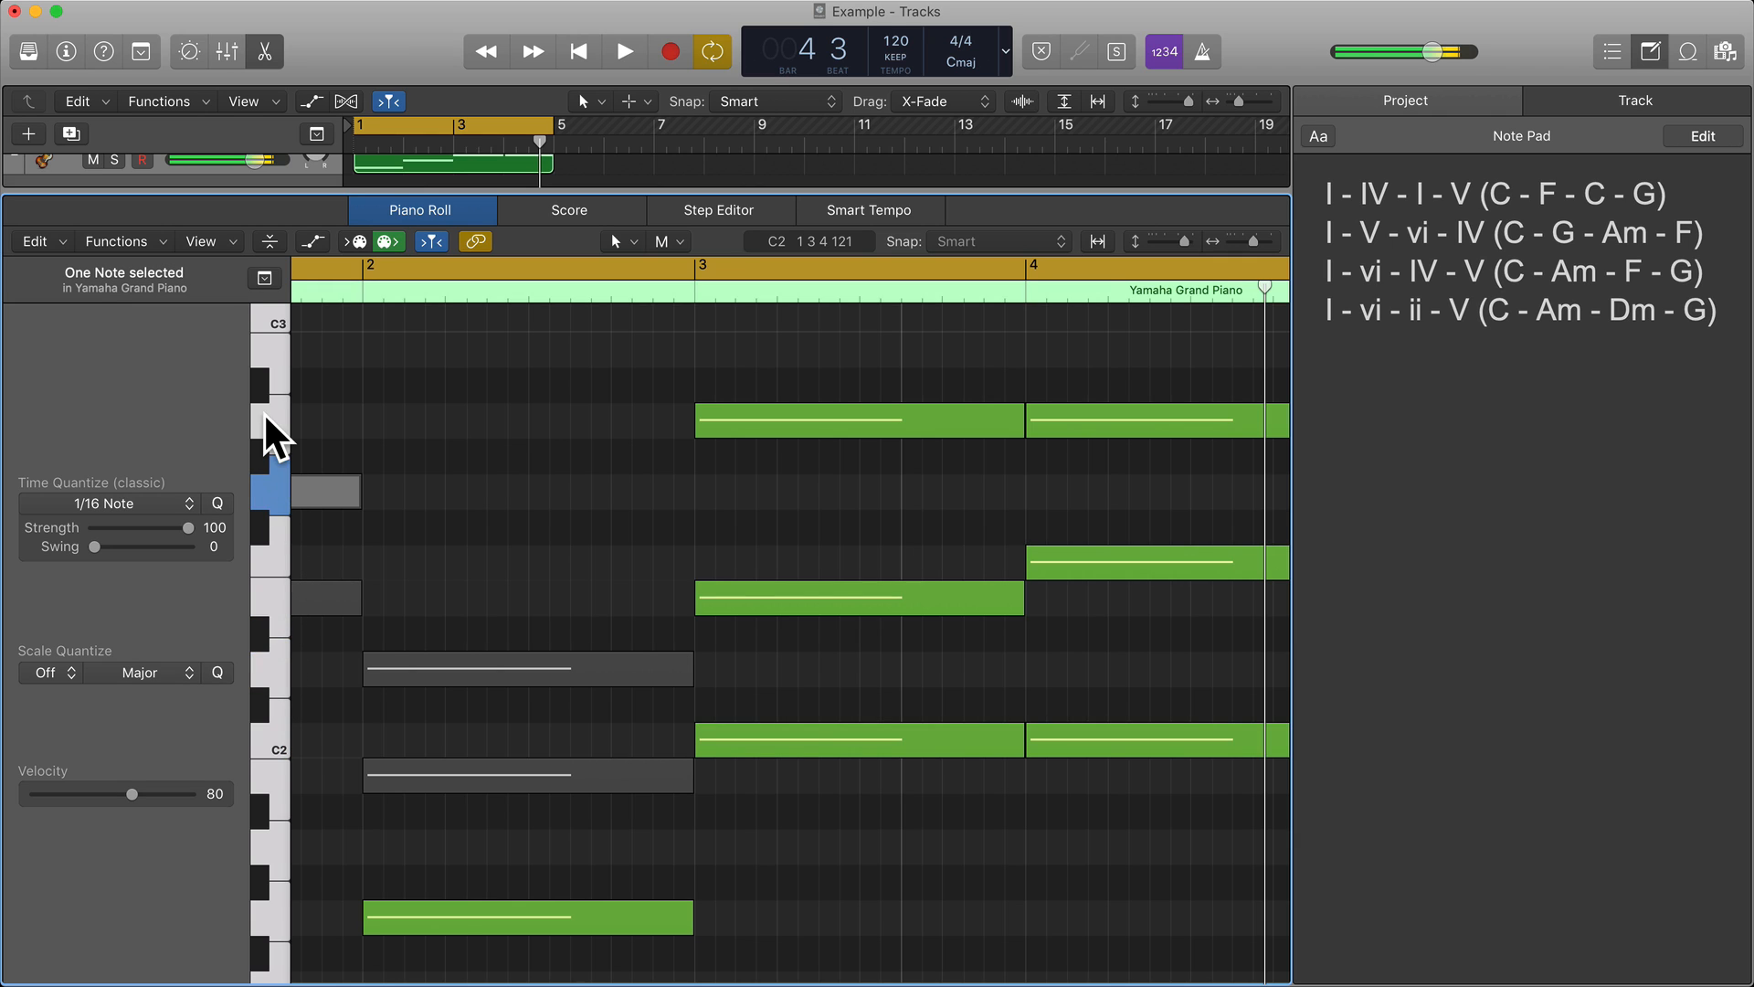
{"action": "left_click", "coordinate": [274, 420]}
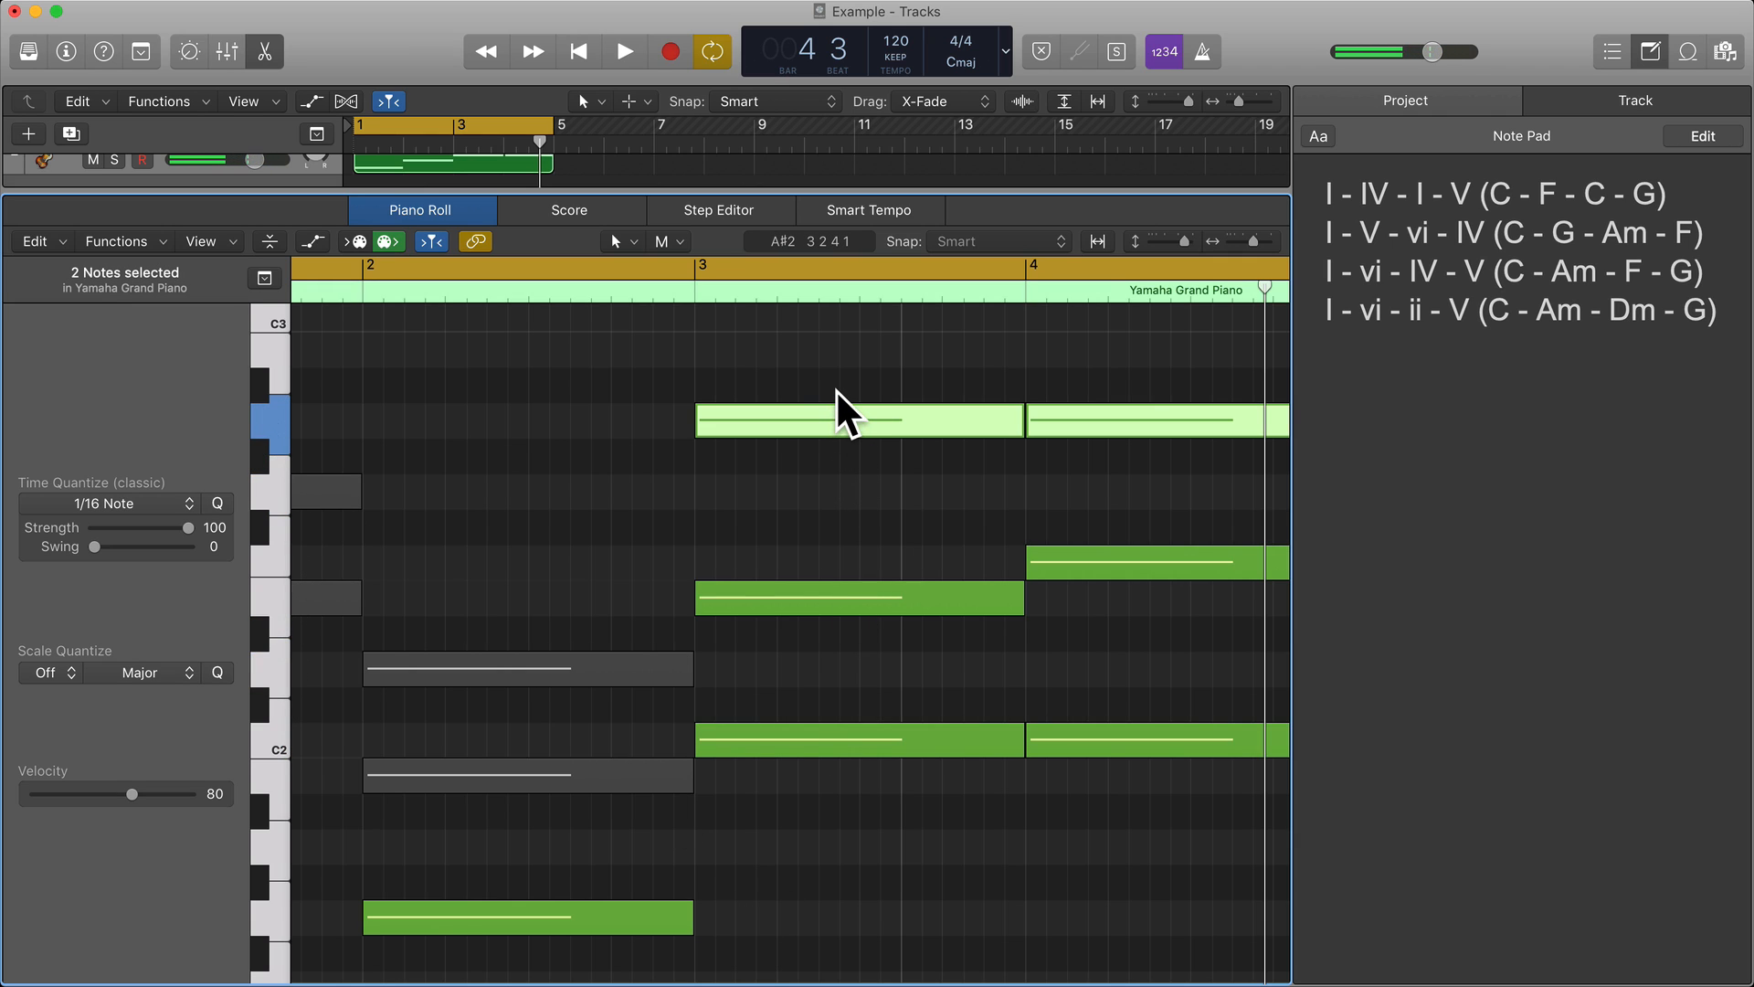
Lower the A2 root in bar 3 of the bass region by an octave to A1 and mute the C2 and E2 notes there.
{"action": "left_click", "coordinate": [799, 428]}
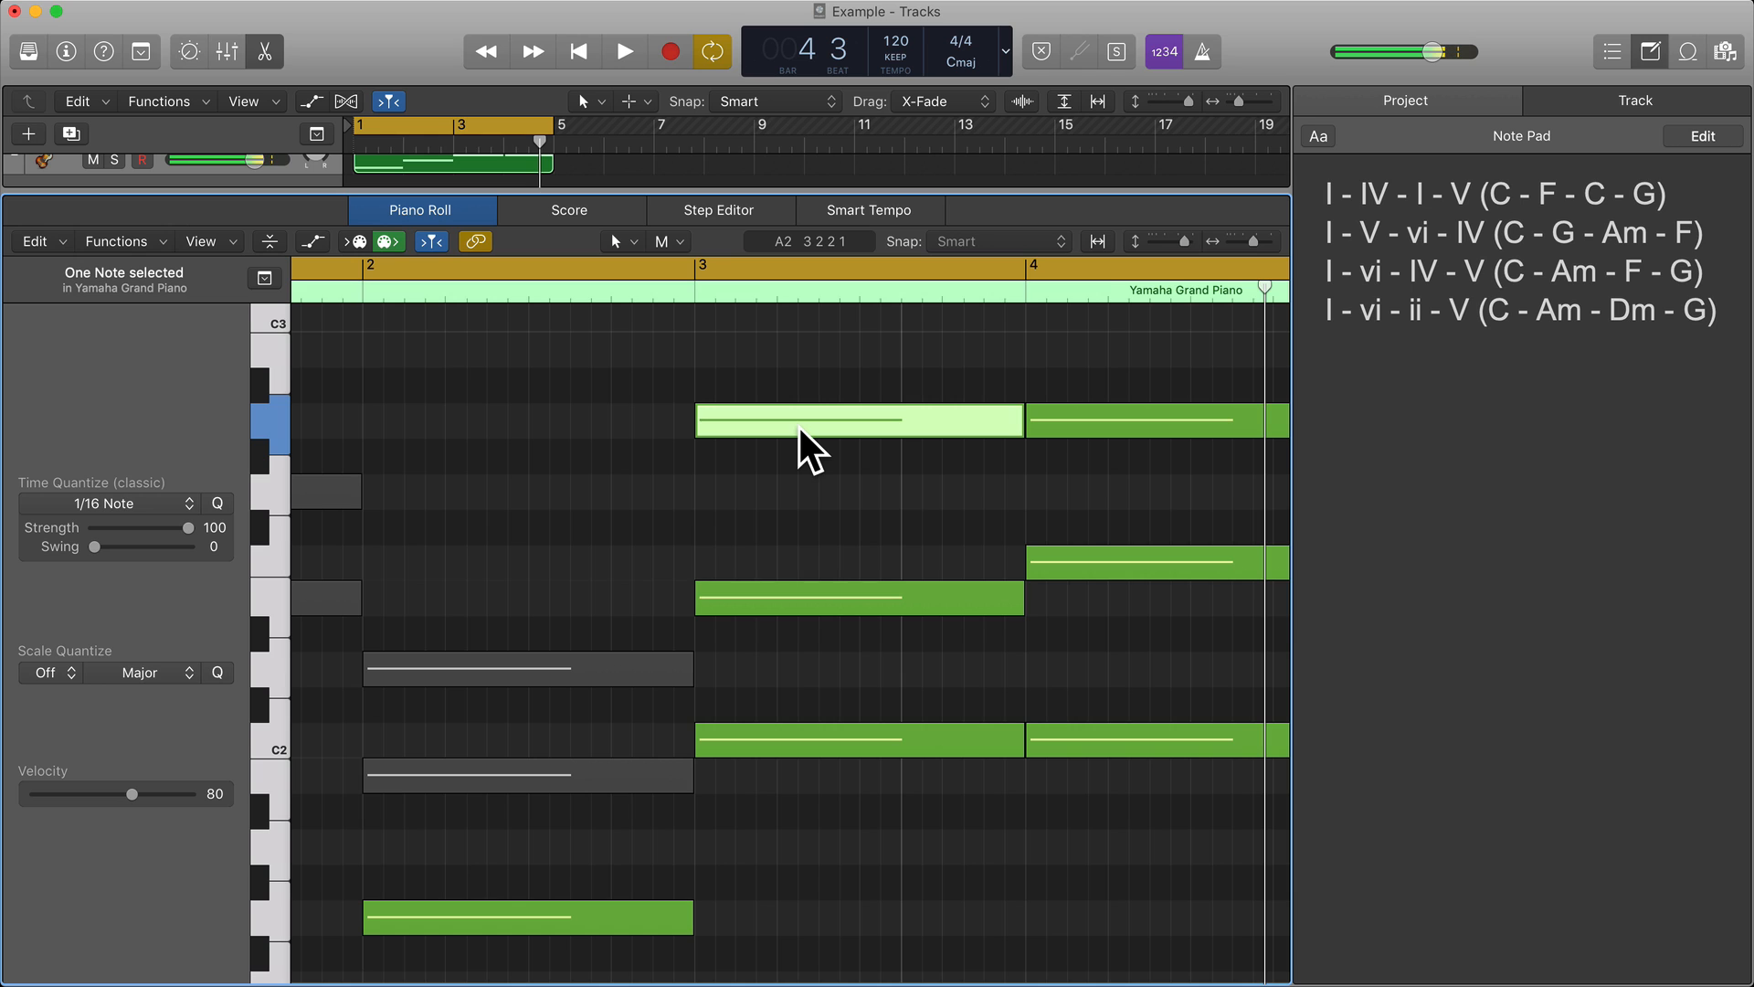
{"action": "key", "text": "alt+shift+Down"}
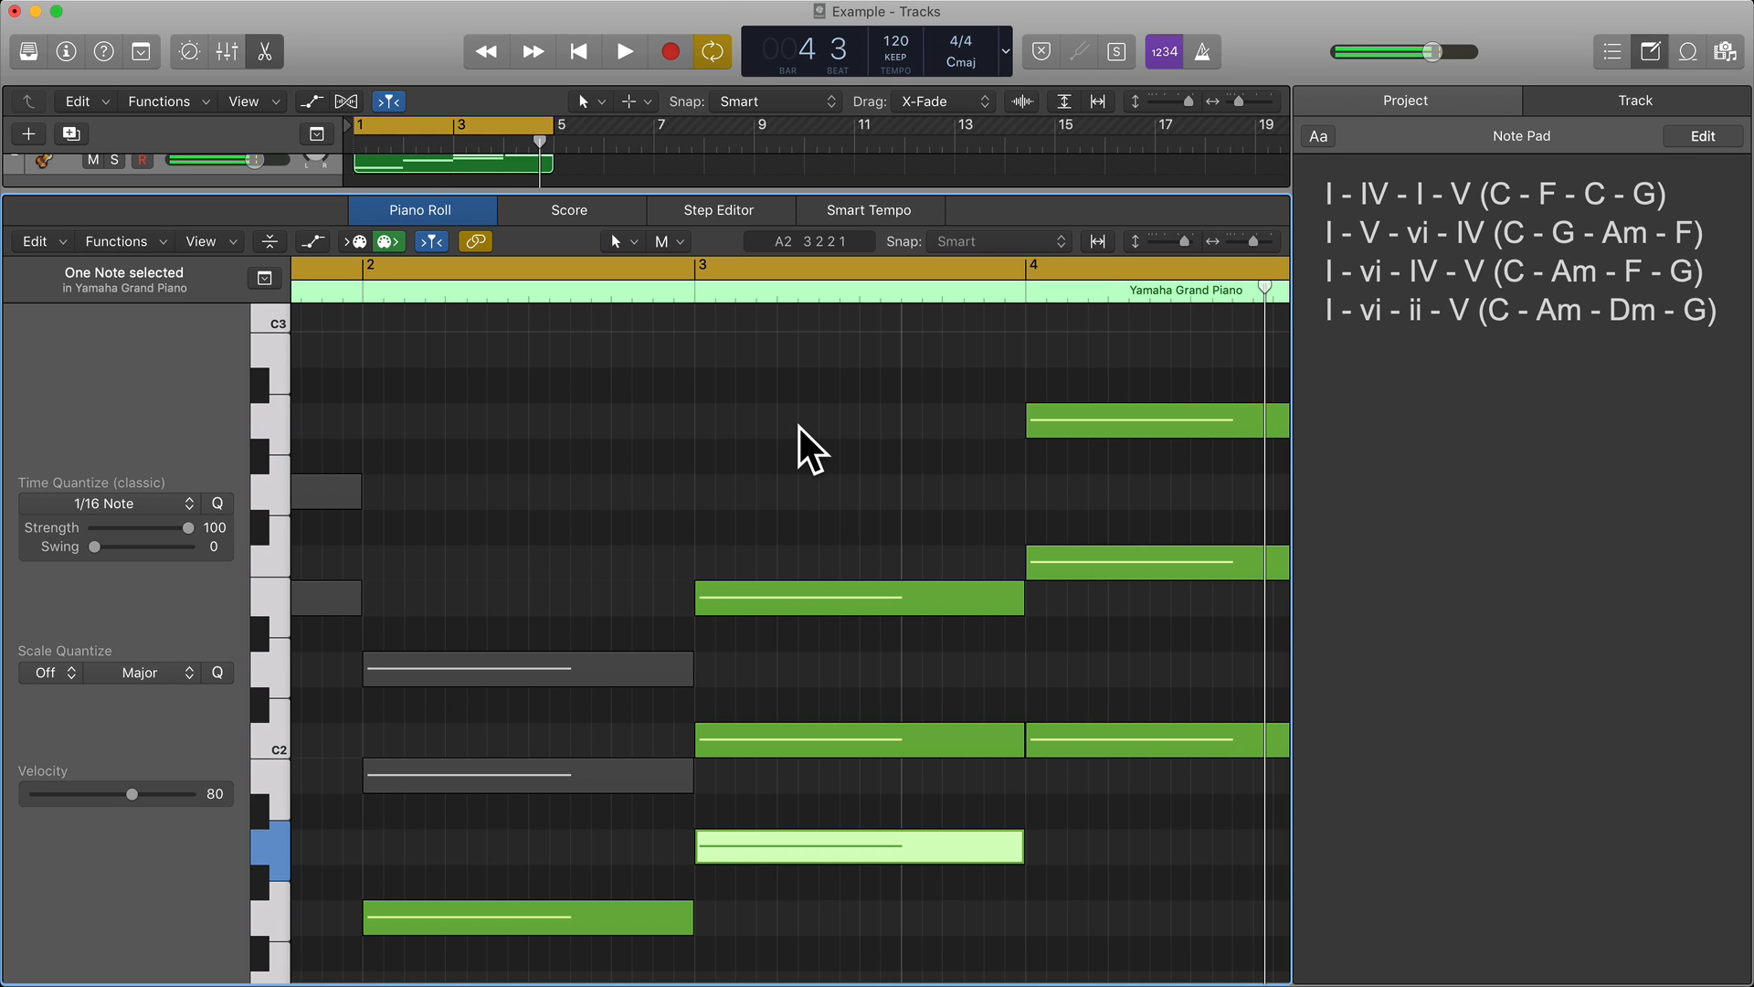
{"action": "scroll", "coordinate": [799, 426], "scroll_direction": "down", "scroll_amount": 5}
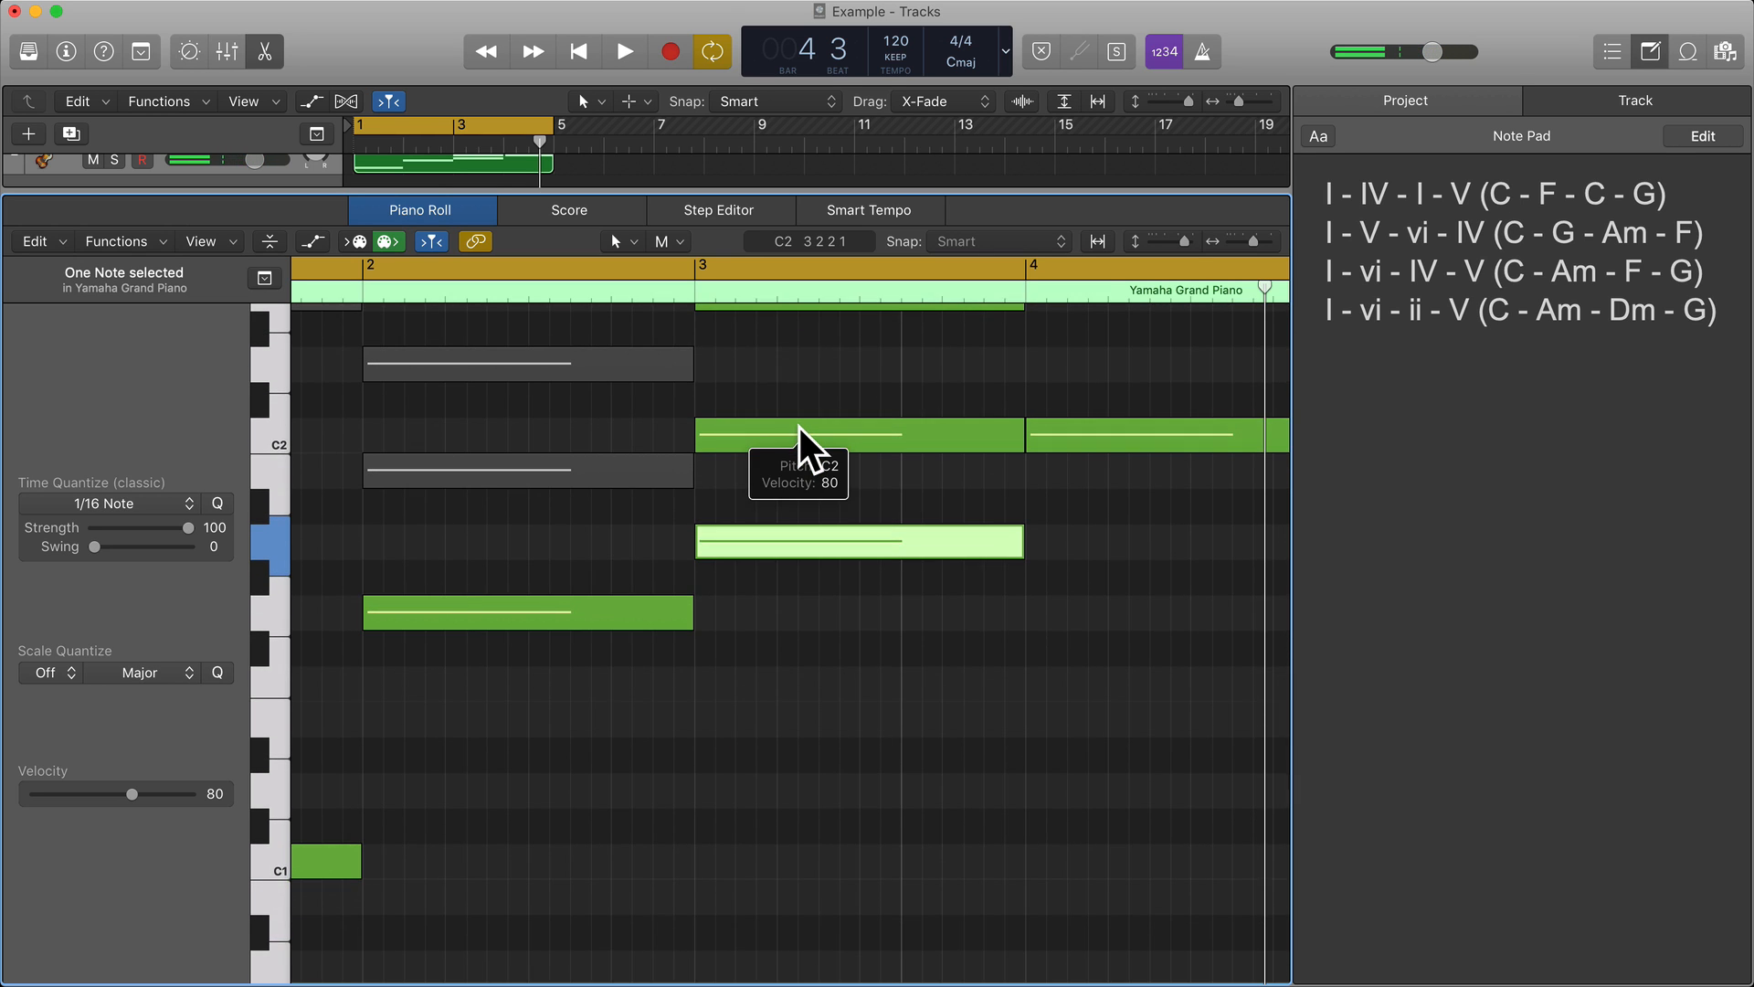
{"action": "scroll", "coordinate": [798, 426], "scroll_direction": "up", "scroll_amount": 2}
{"action": "left_click_drag", "start_coordinate": [784, 626], "coordinate": [777, 413]}
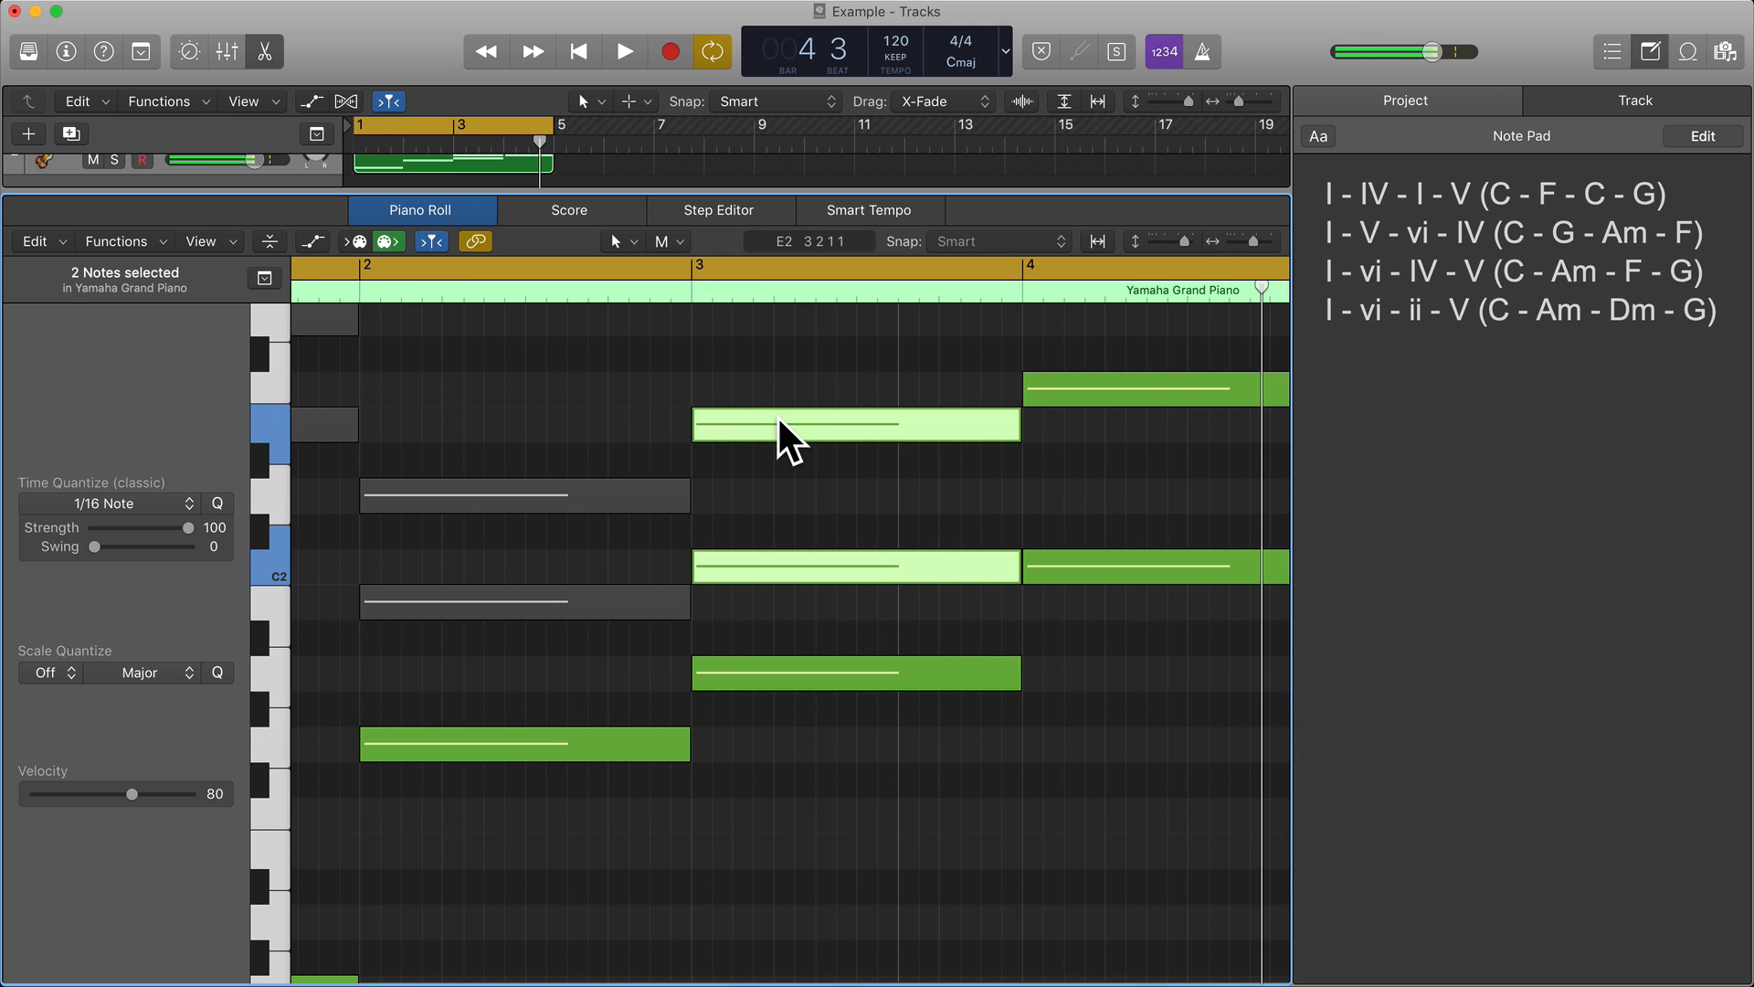
{"action": "left_click", "coordinate": [776, 414], "text": "super"}
Lower the F2 root in bar 4 of the bass region by an octave to F1 and mute the C2 and A2 notes there.
{"action": "scroll", "coordinate": [777, 424], "scroll_direction": "right", "scroll_amount": 5}
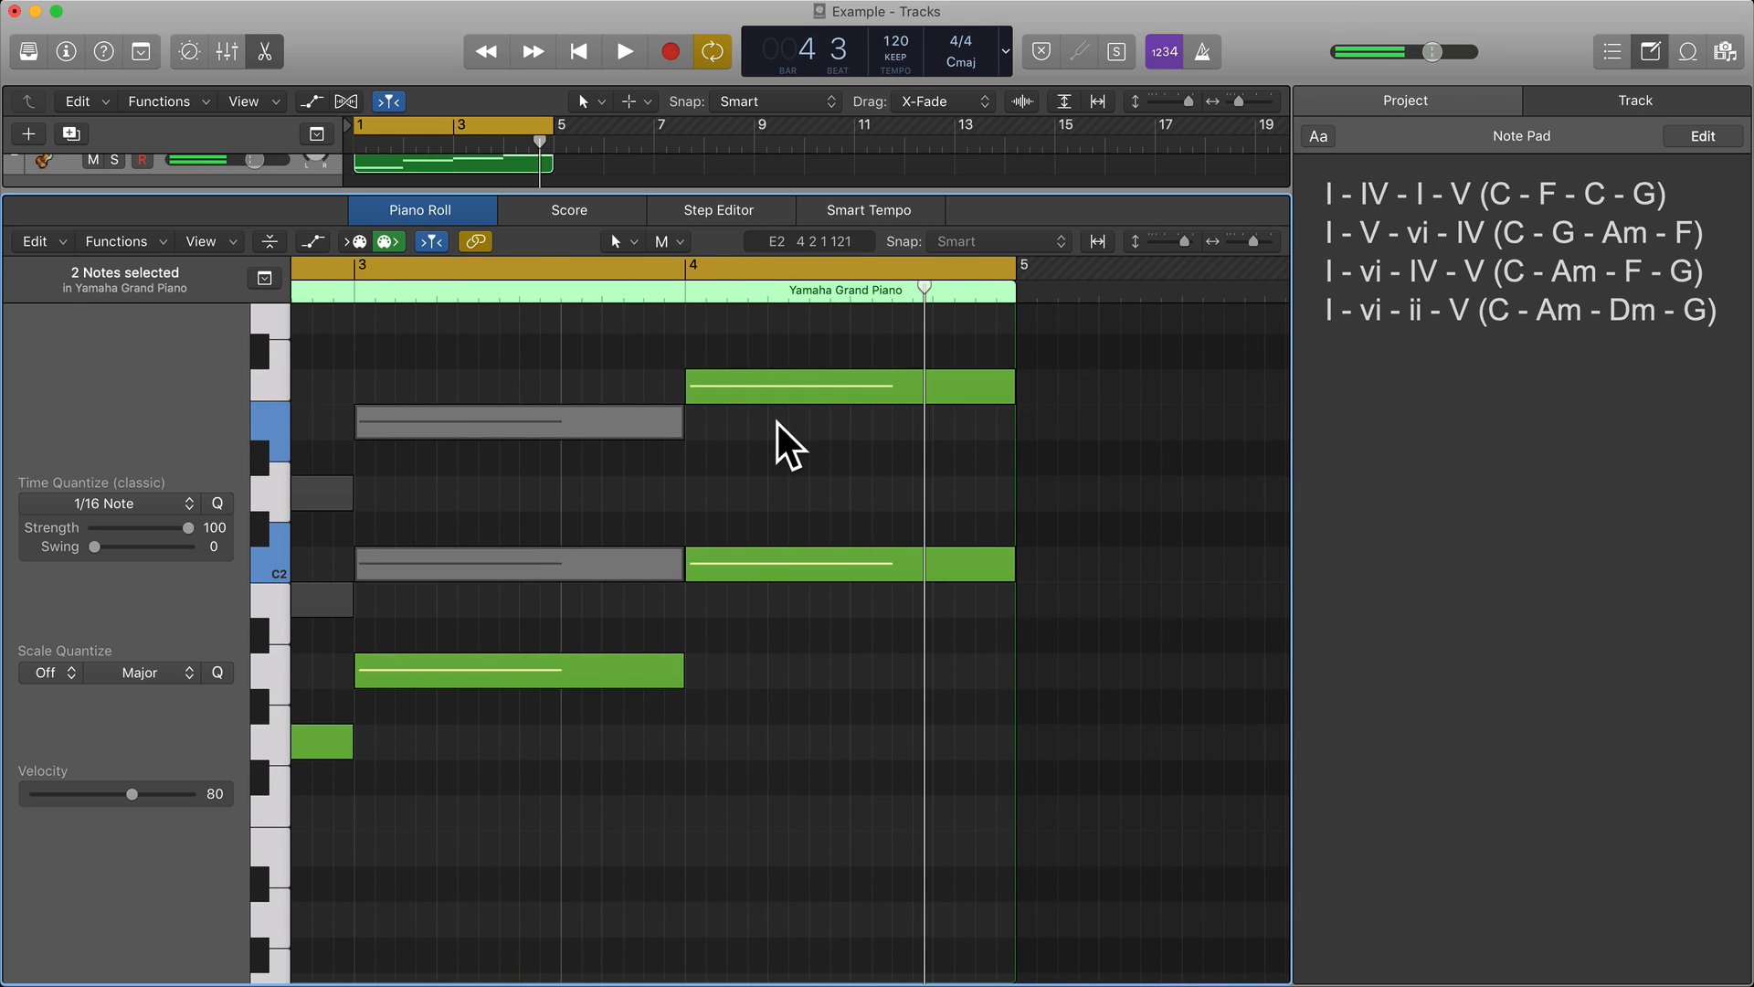
{"action": "left_click", "coordinate": [767, 576]}
{"action": "scroll", "coordinate": [767, 578], "scroll_direction": "up", "scroll_amount": 3}
{"action": "left_click", "coordinate": [758, 559]}
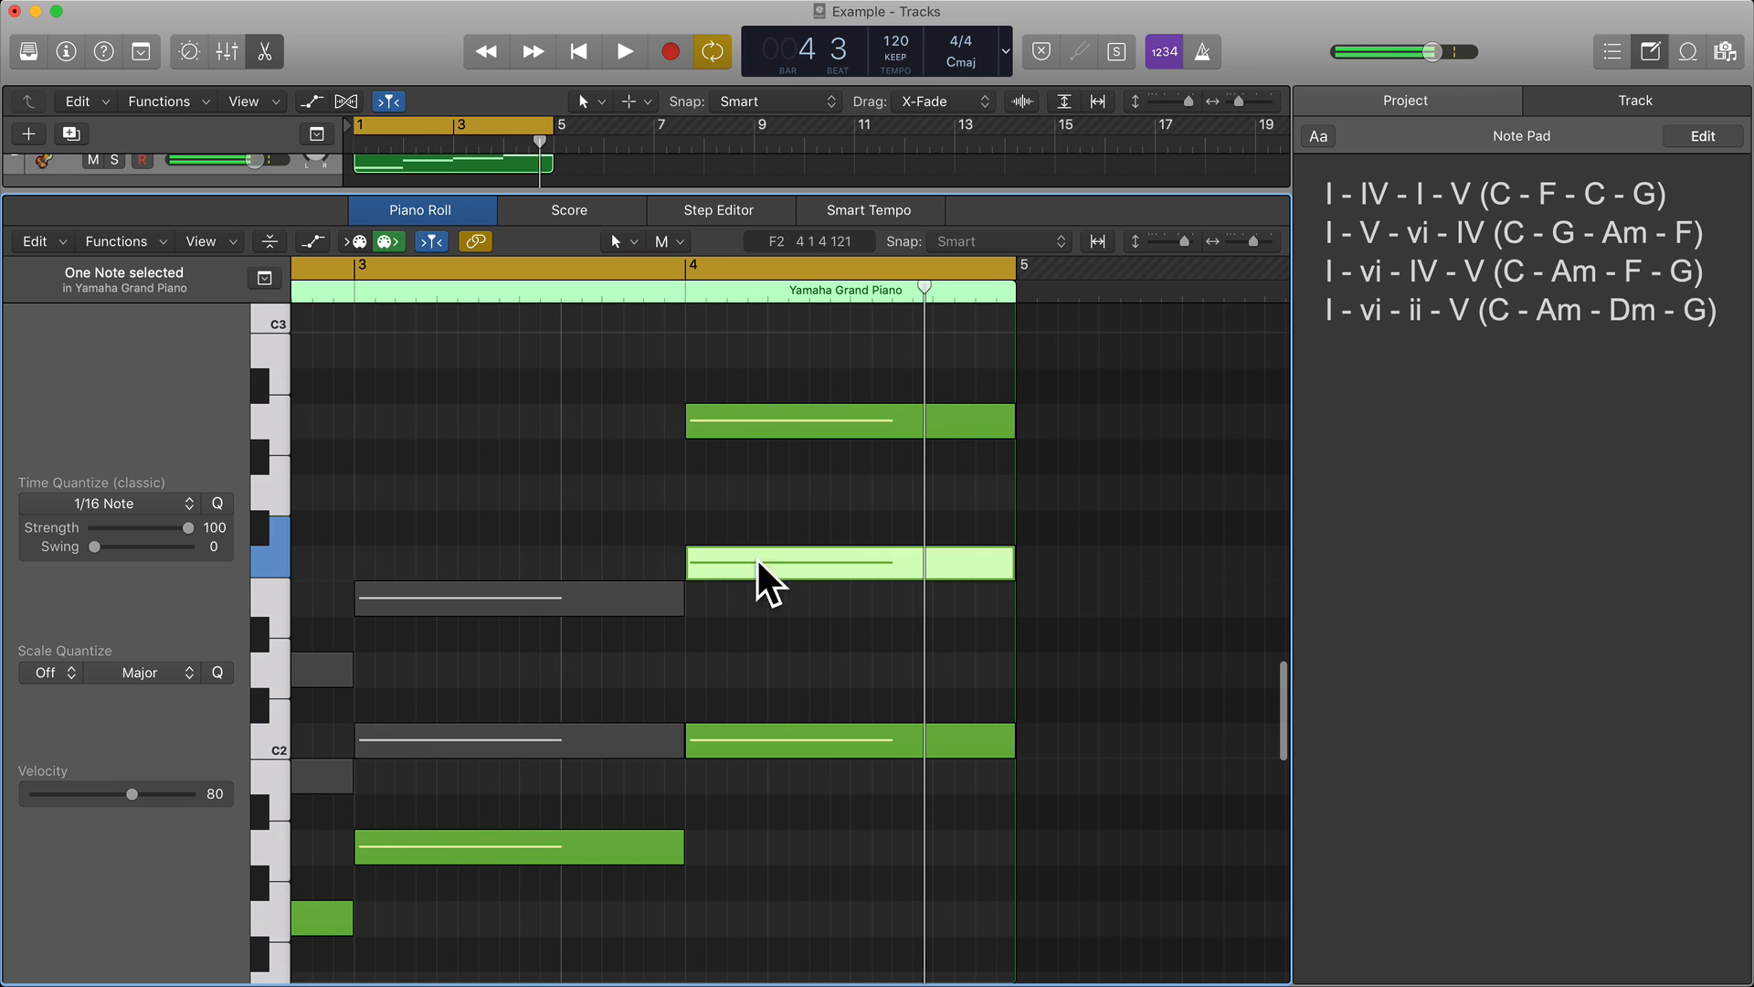
{"action": "left_click", "coordinate": [747, 428]}
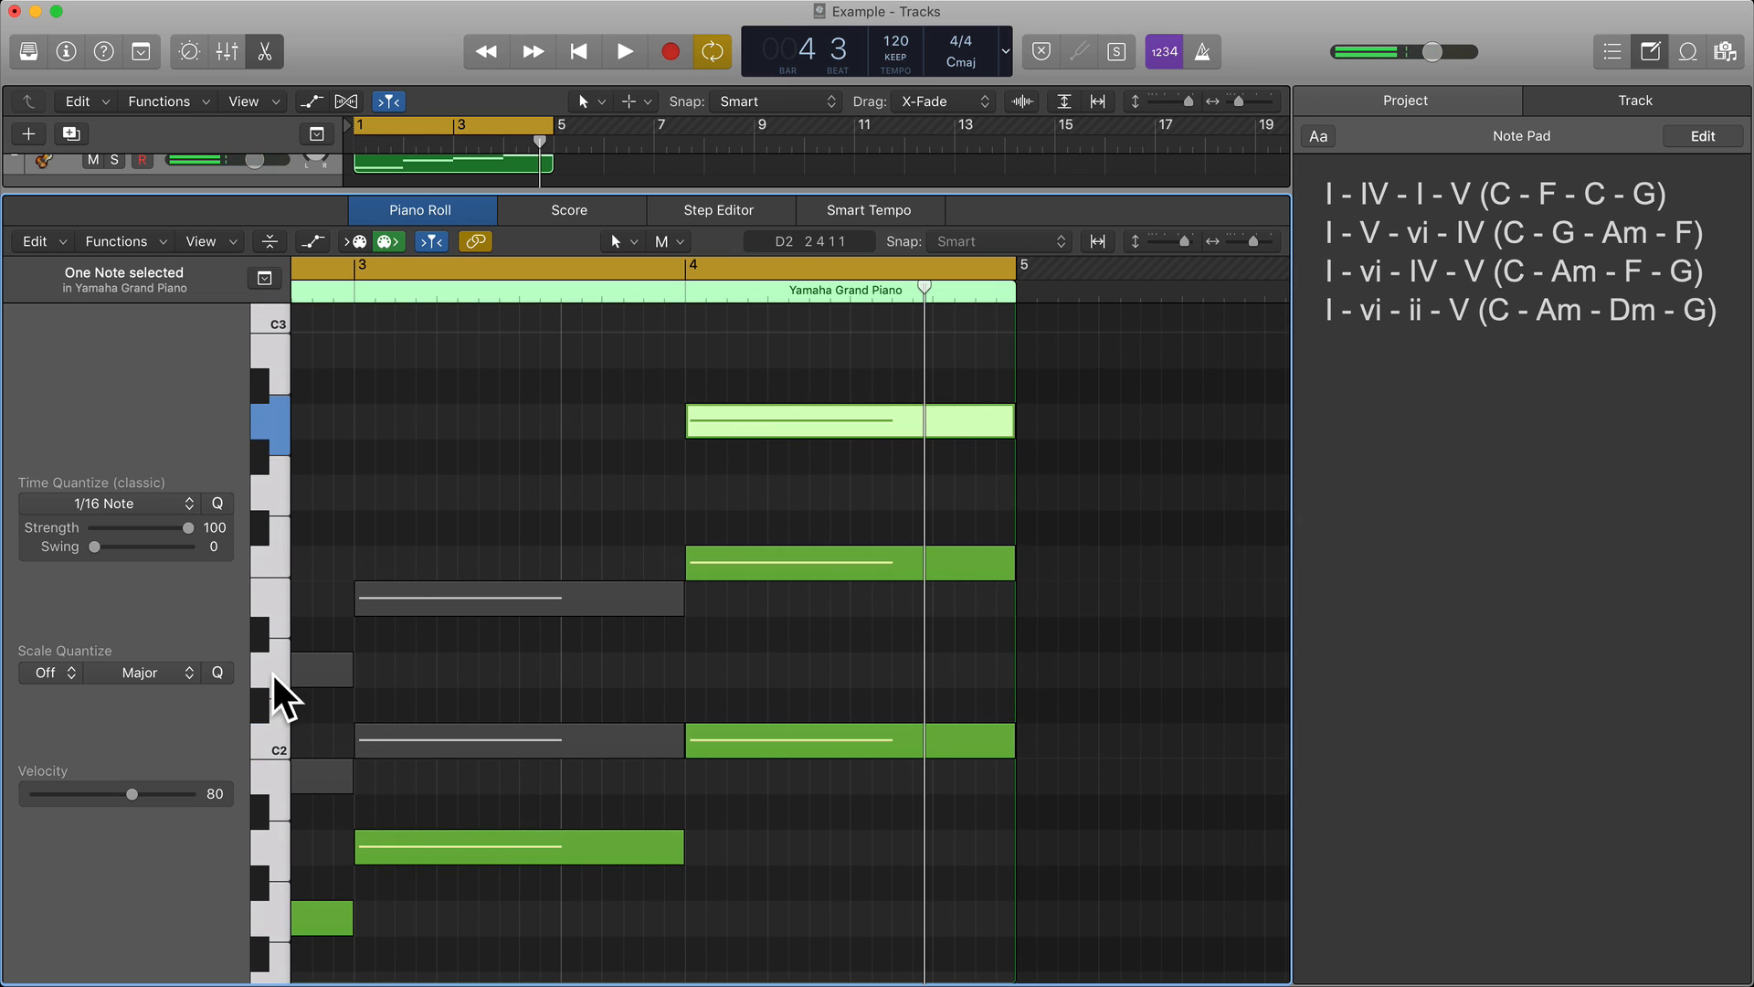
{"action": "left_click", "coordinate": [277, 557]}
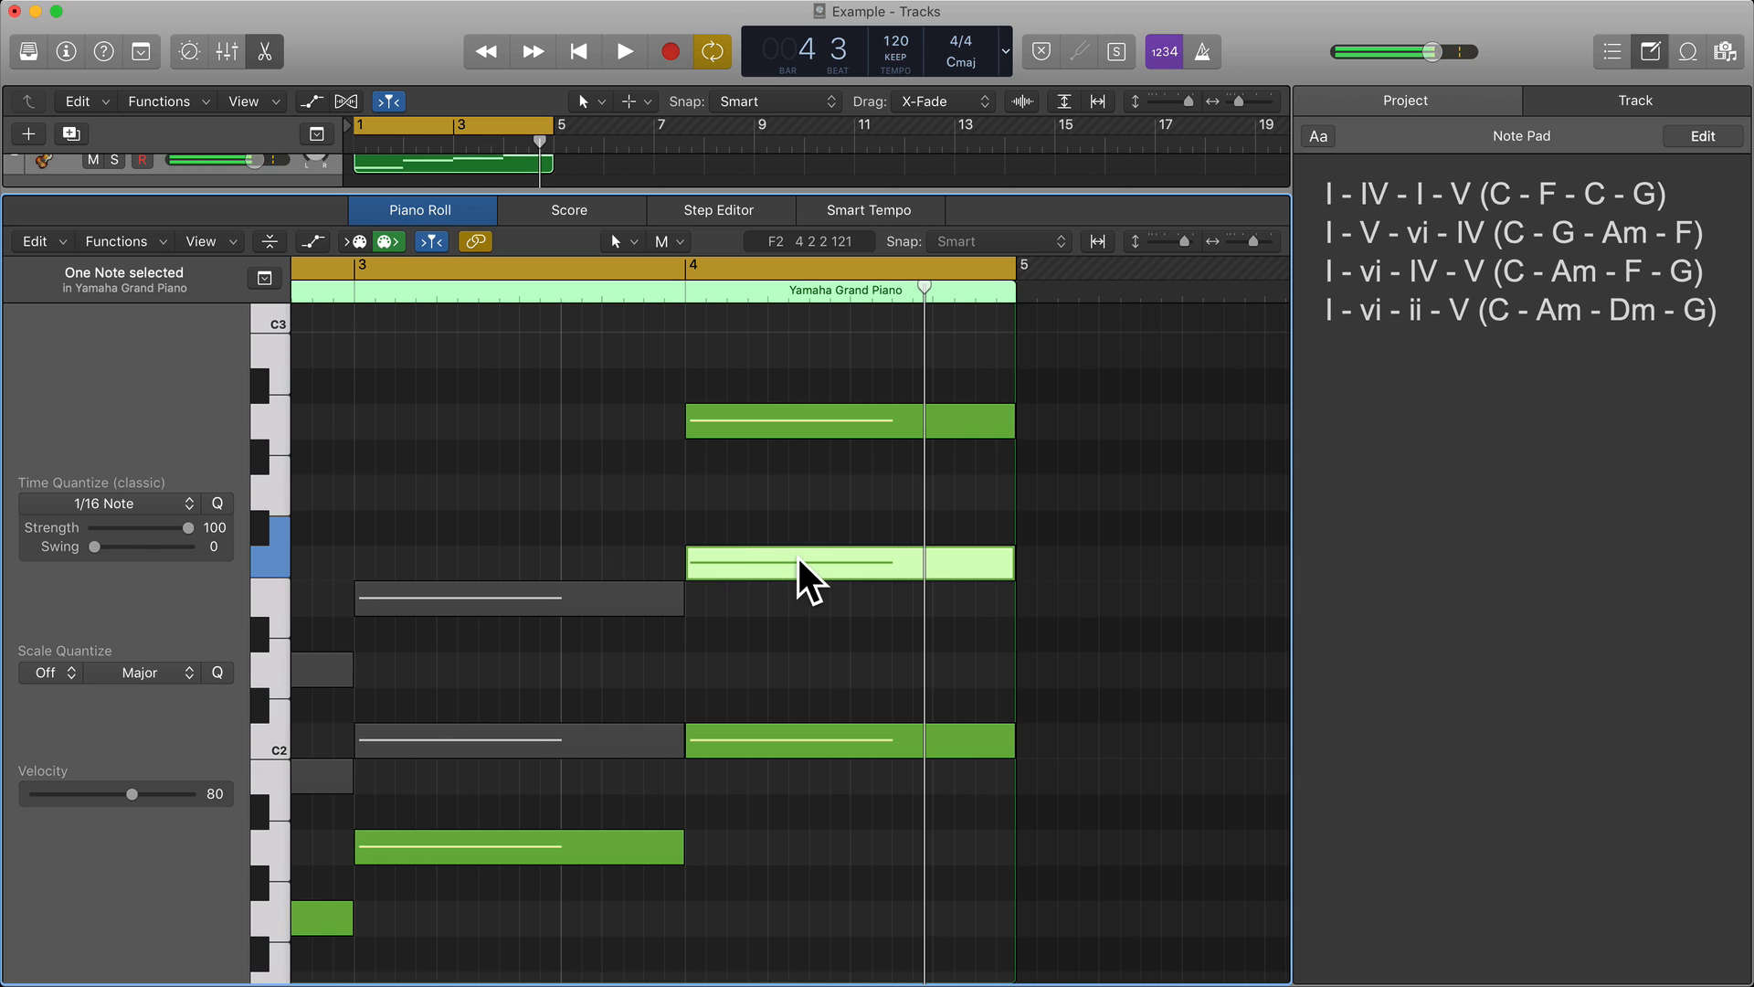
{"action": "key", "text": "alt+shift+Down"}
{"action": "left_click_drag", "start_coordinate": [747, 831], "coordinate": [776, 371]}
{"action": "left_click", "coordinate": [776, 425], "text": "super"}
Play back the four root notes of the bass region and review them across bars 1 to 4.
{"action": "scroll", "coordinate": [777, 428], "scroll_direction": "left", "scroll_amount": 7}
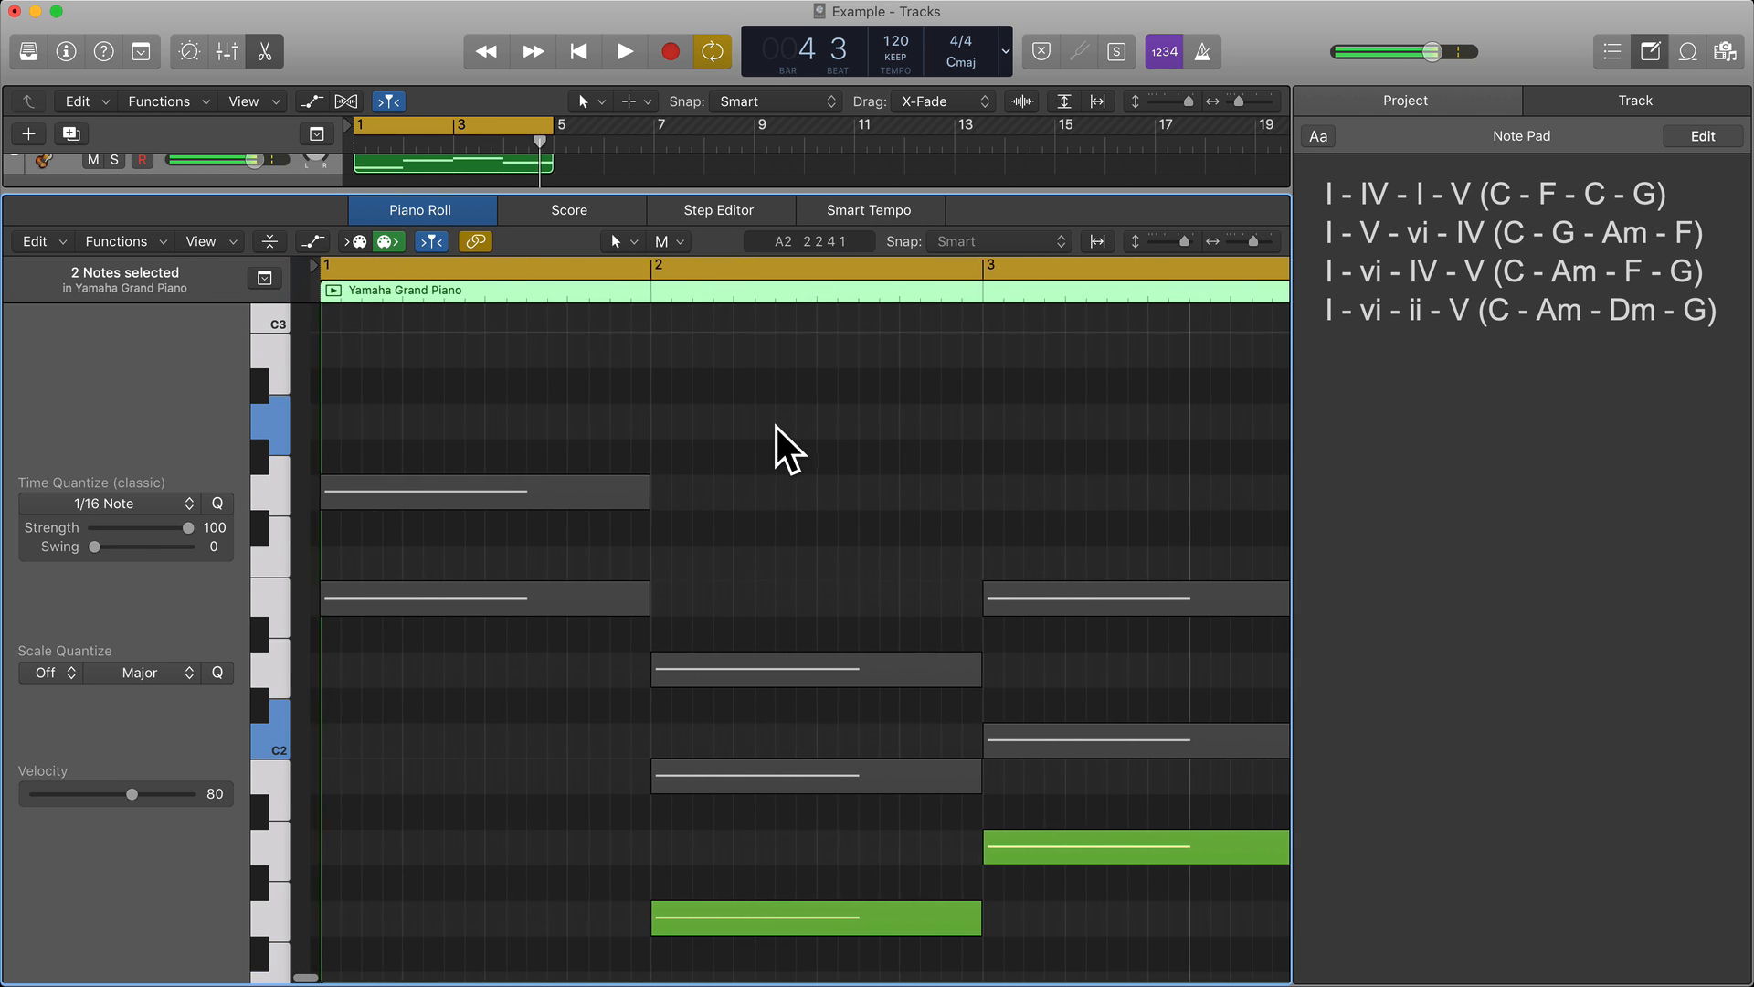
{"action": "scroll", "coordinate": [777, 427], "scroll_direction": "down", "scroll_amount": 8}
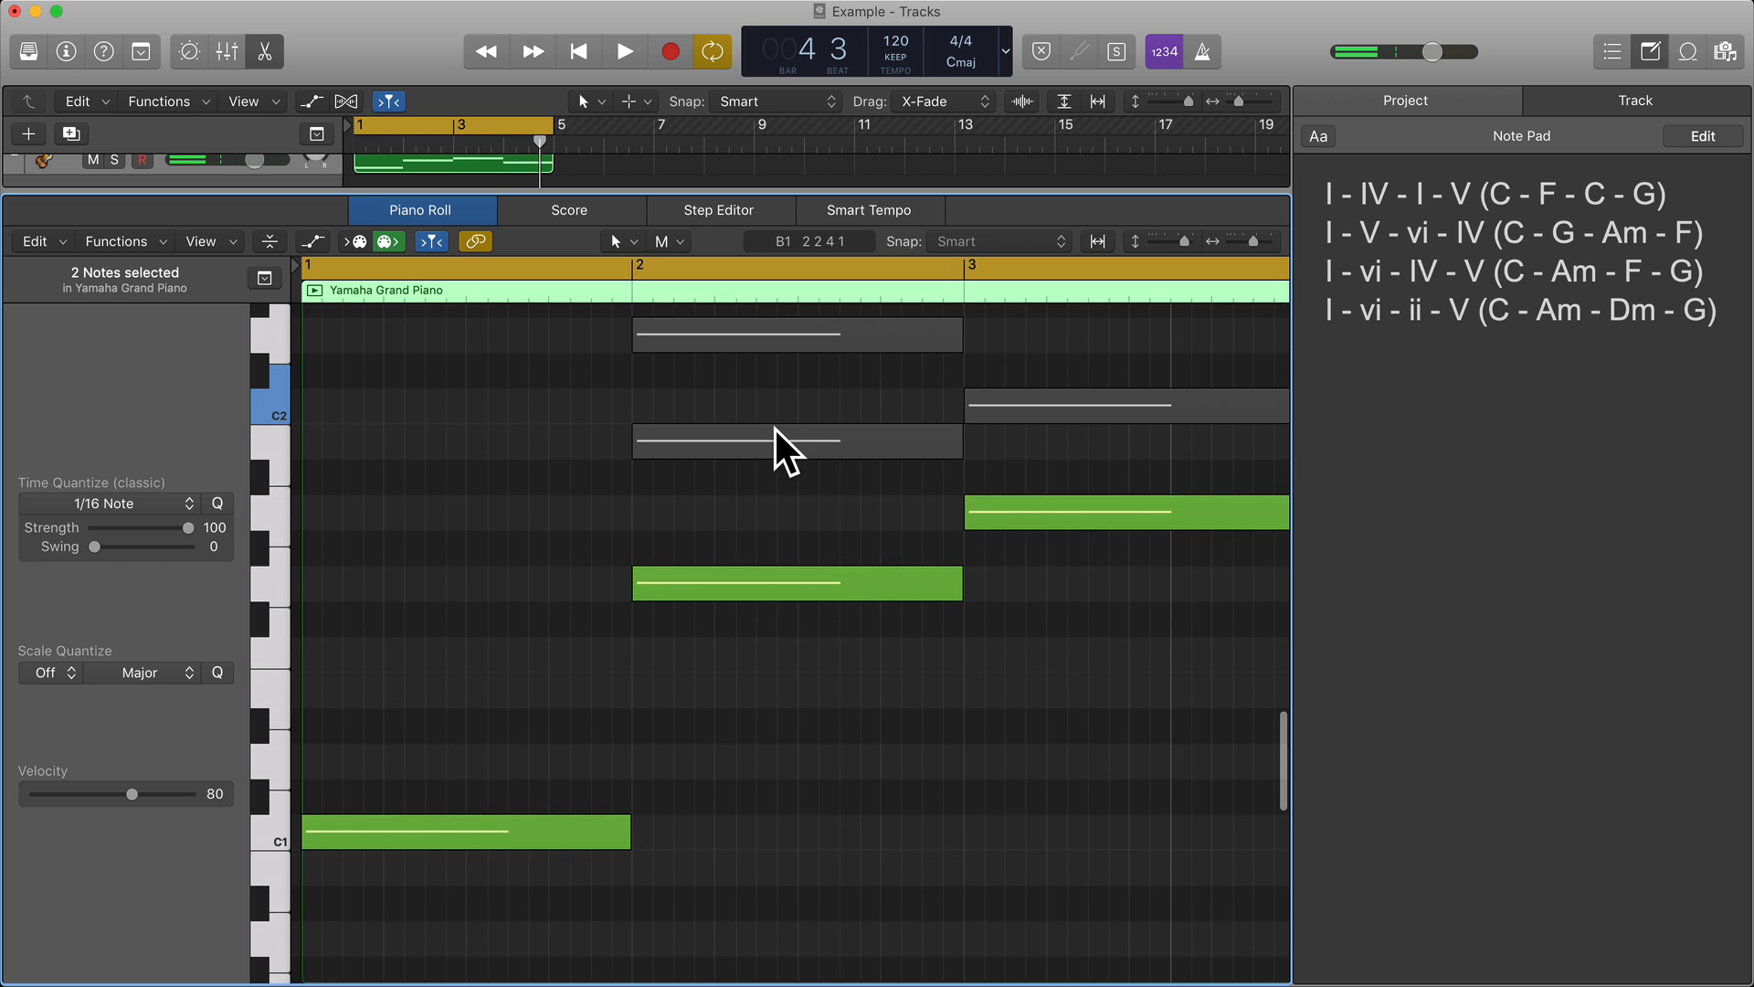
{"action": "mouse_move", "coordinate": [776, 429]}
{"action": "key", "text": "space"}
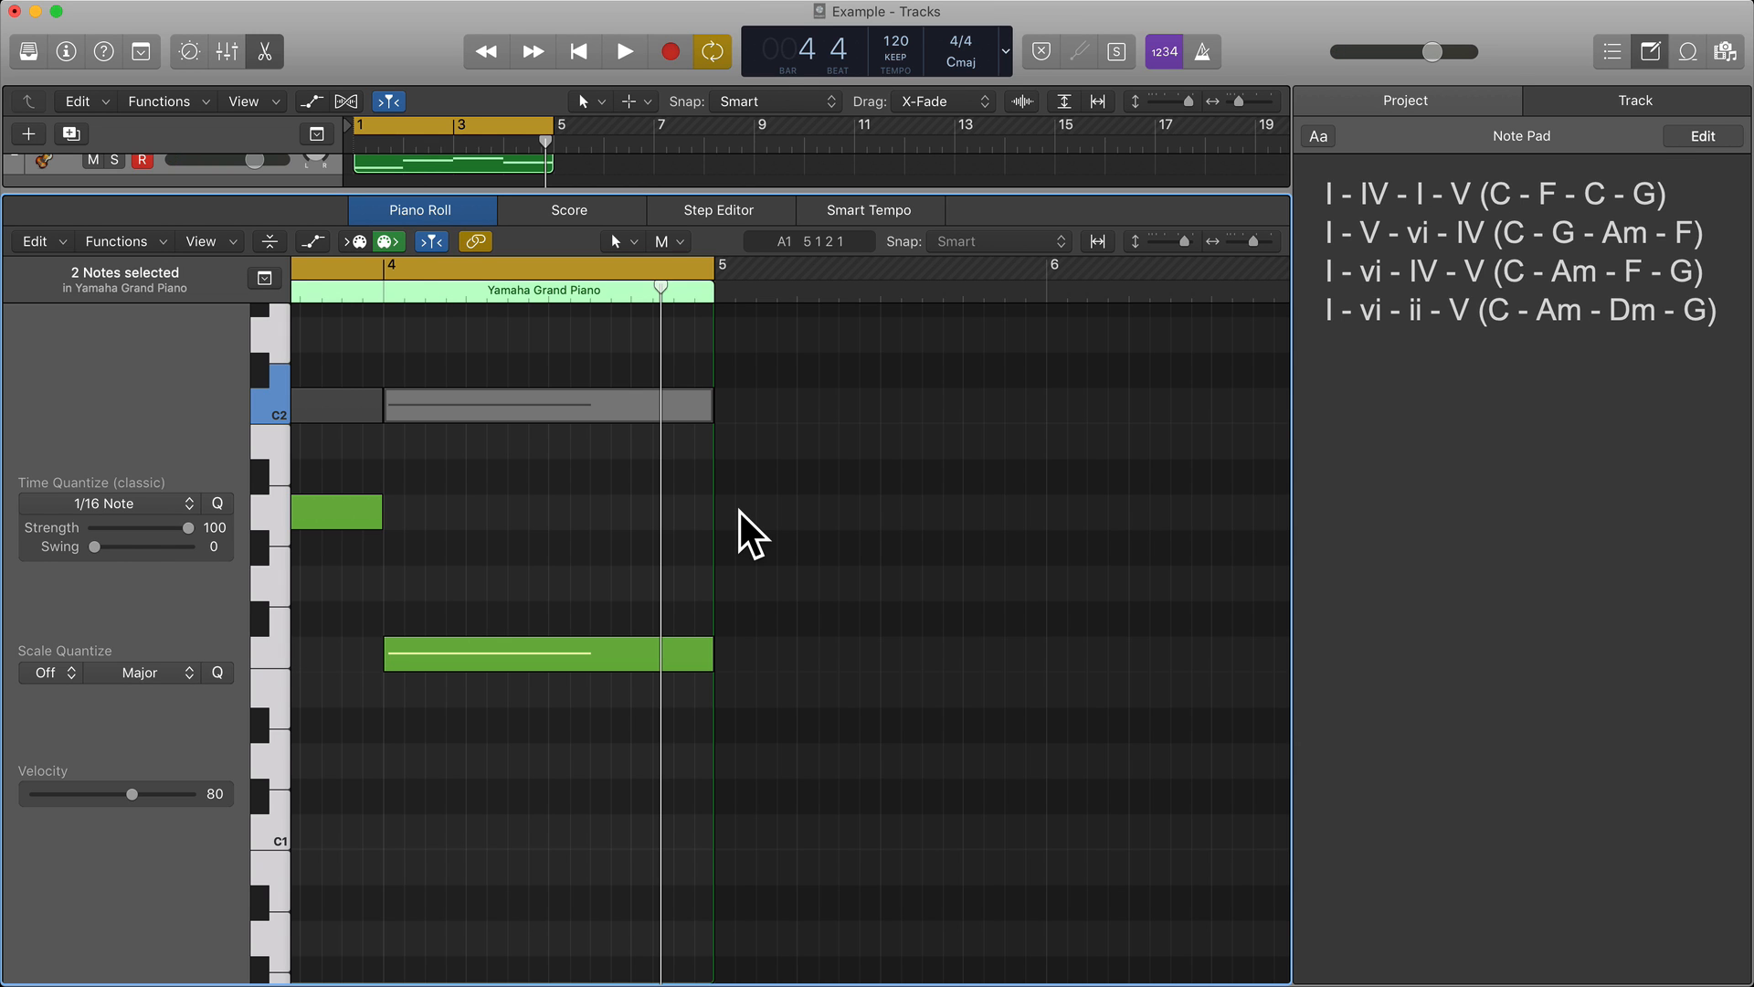
{"action": "scroll", "coordinate": [740, 512], "scroll_direction": "left", "scroll_amount": 10}
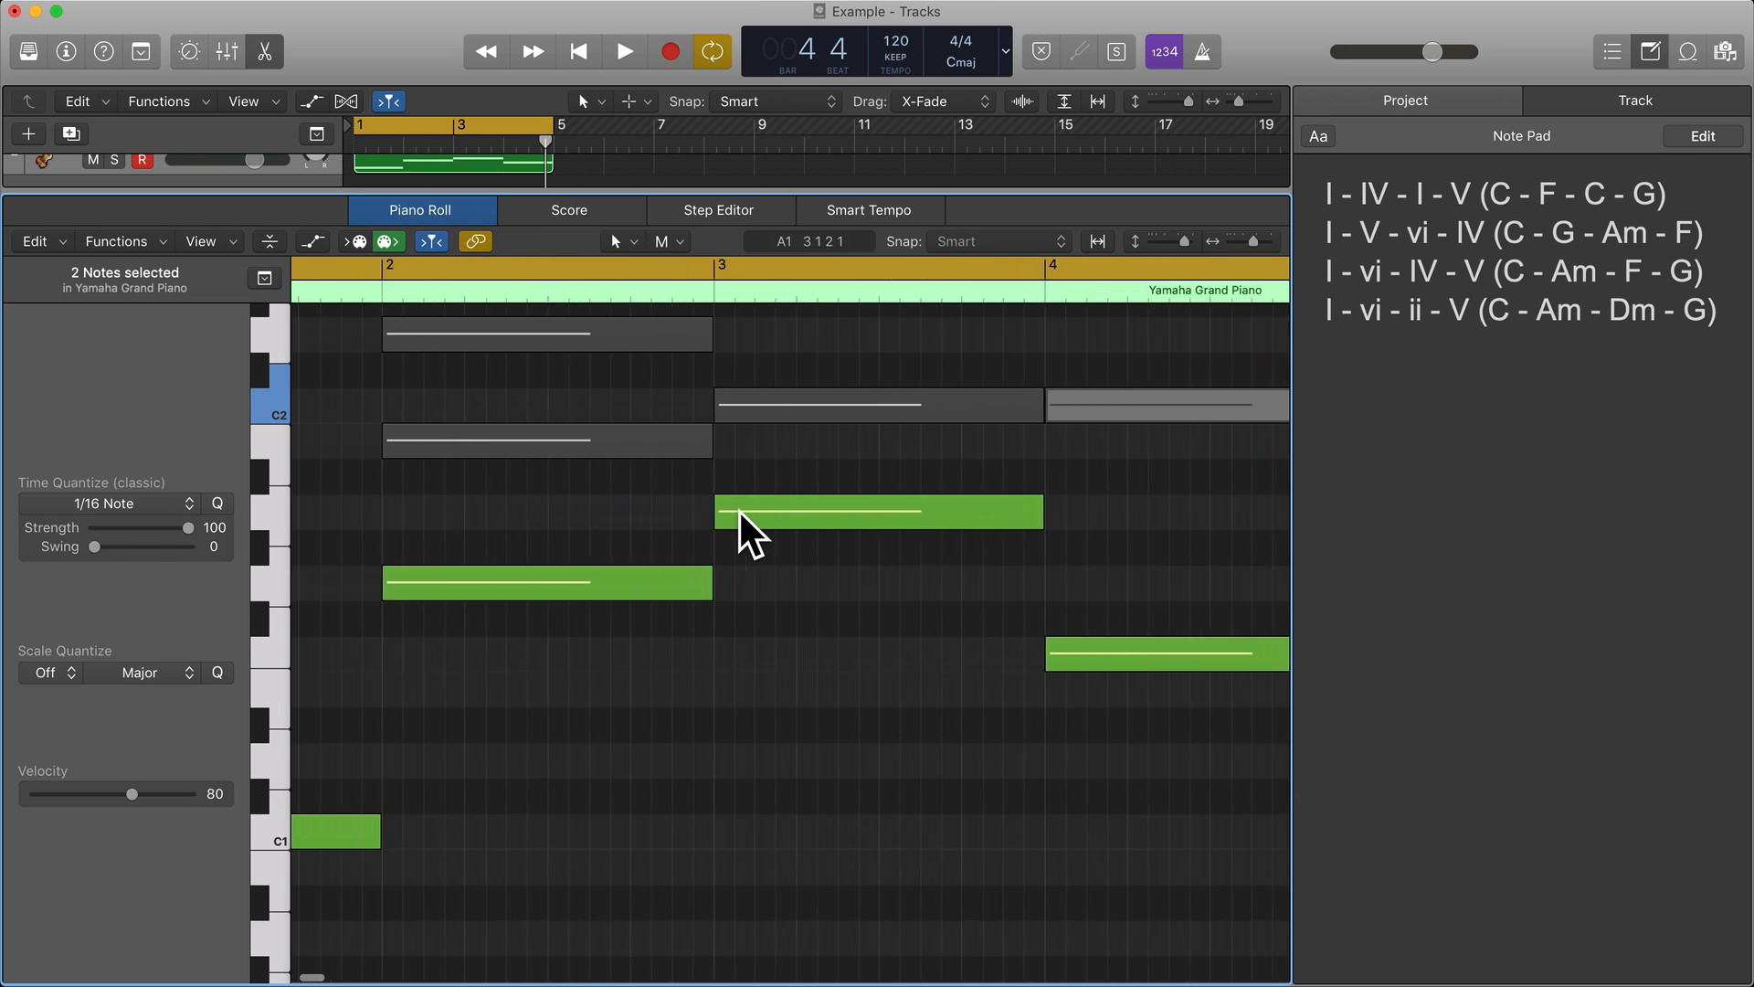
{"action": "scroll", "coordinate": [740, 511], "scroll_direction": "up", "scroll_amount": 1}
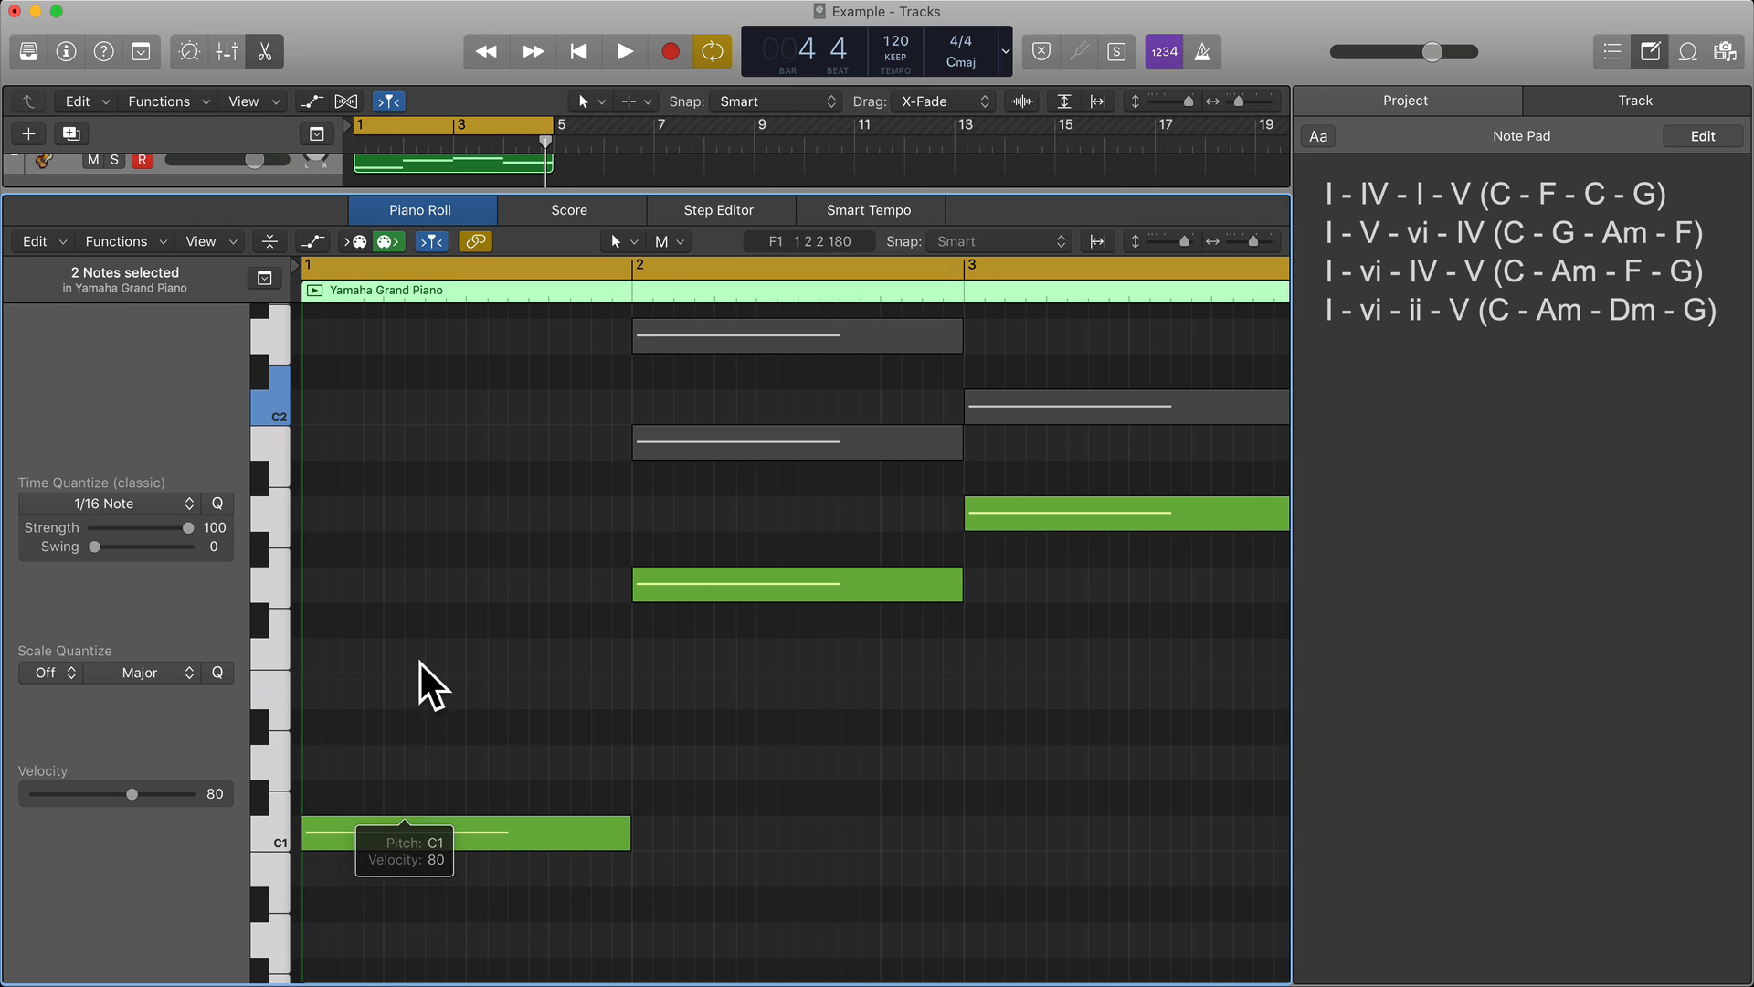
Close the editor, show the inspector and insert the Arpeggiator MIDI effect on the Liverpool Bass channel strip.
{"action": "left_click", "coordinate": [263, 52]}
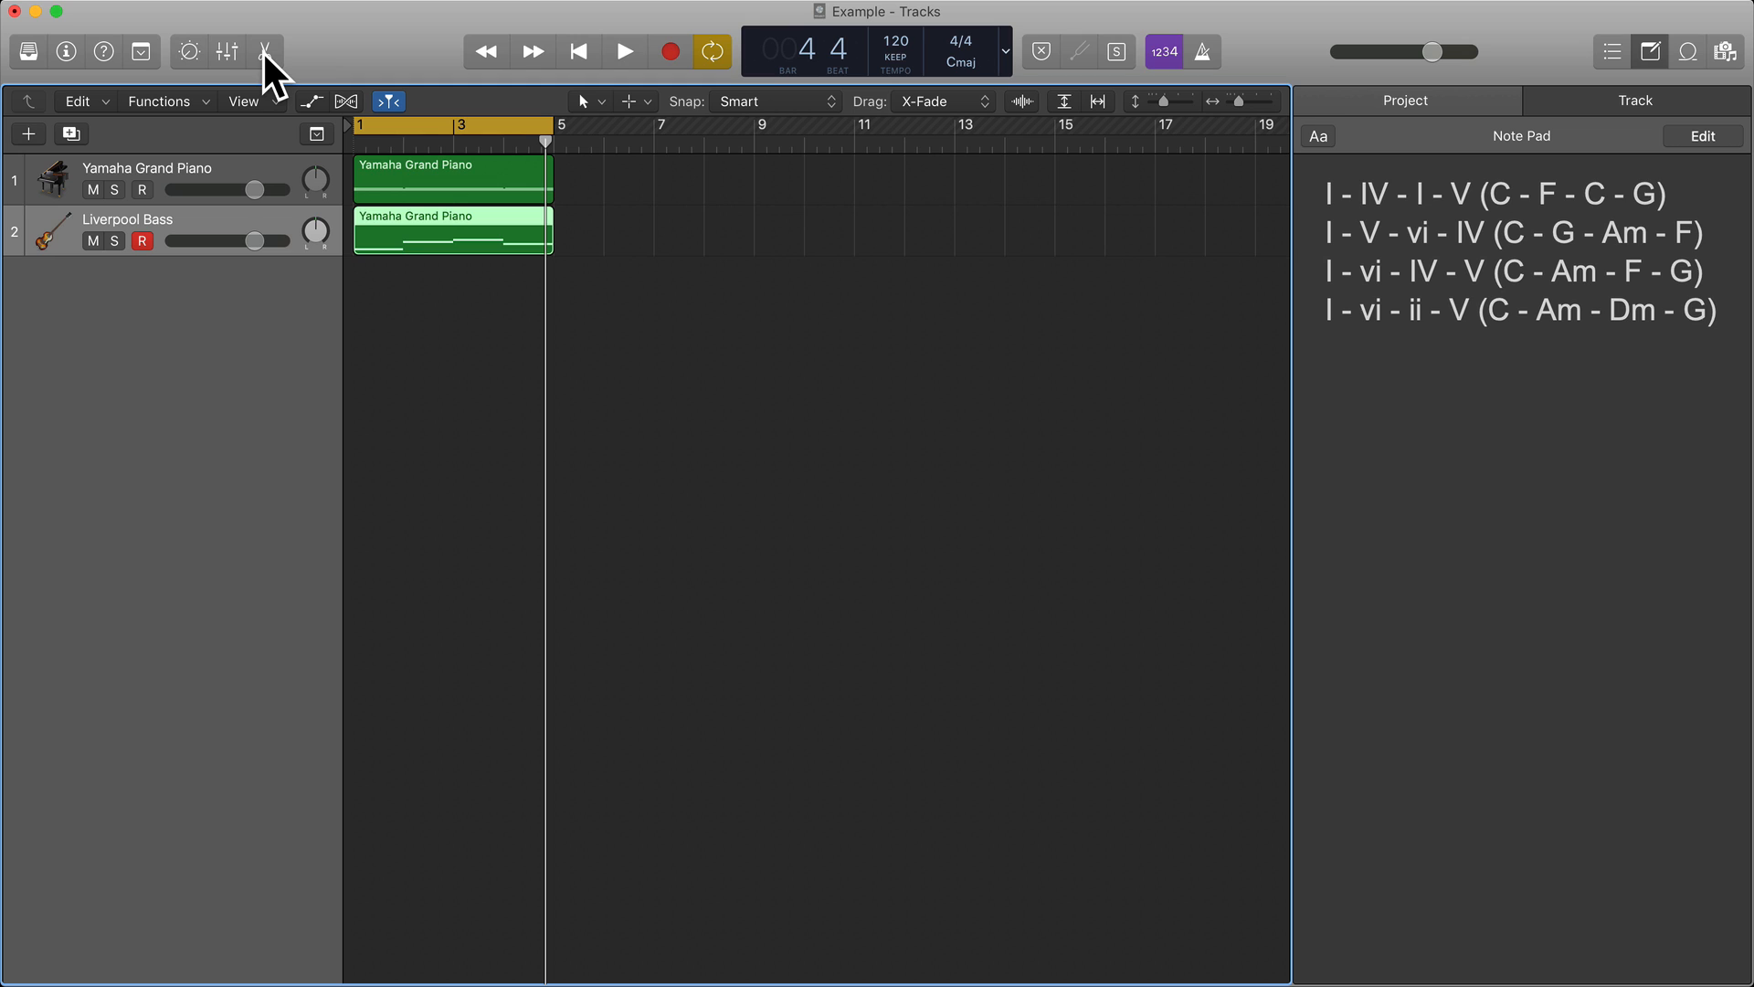
{"action": "left_click", "coordinate": [65, 50]}
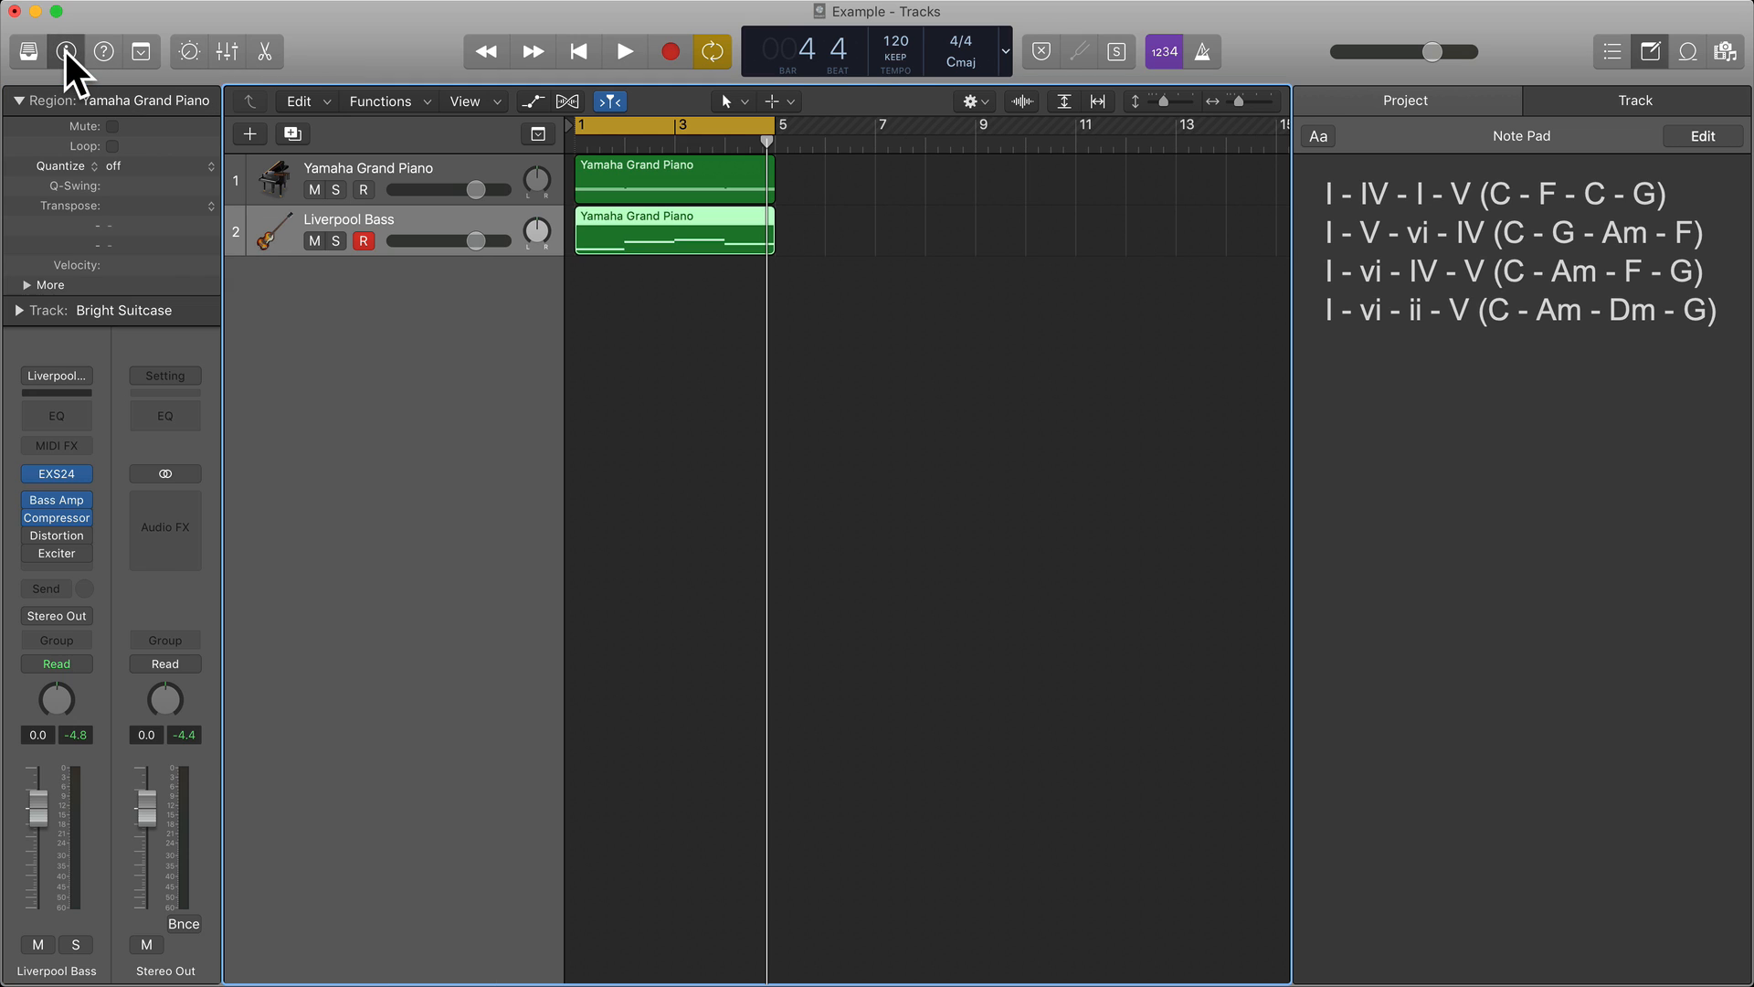
{"action": "left_click", "coordinate": [84, 447]}
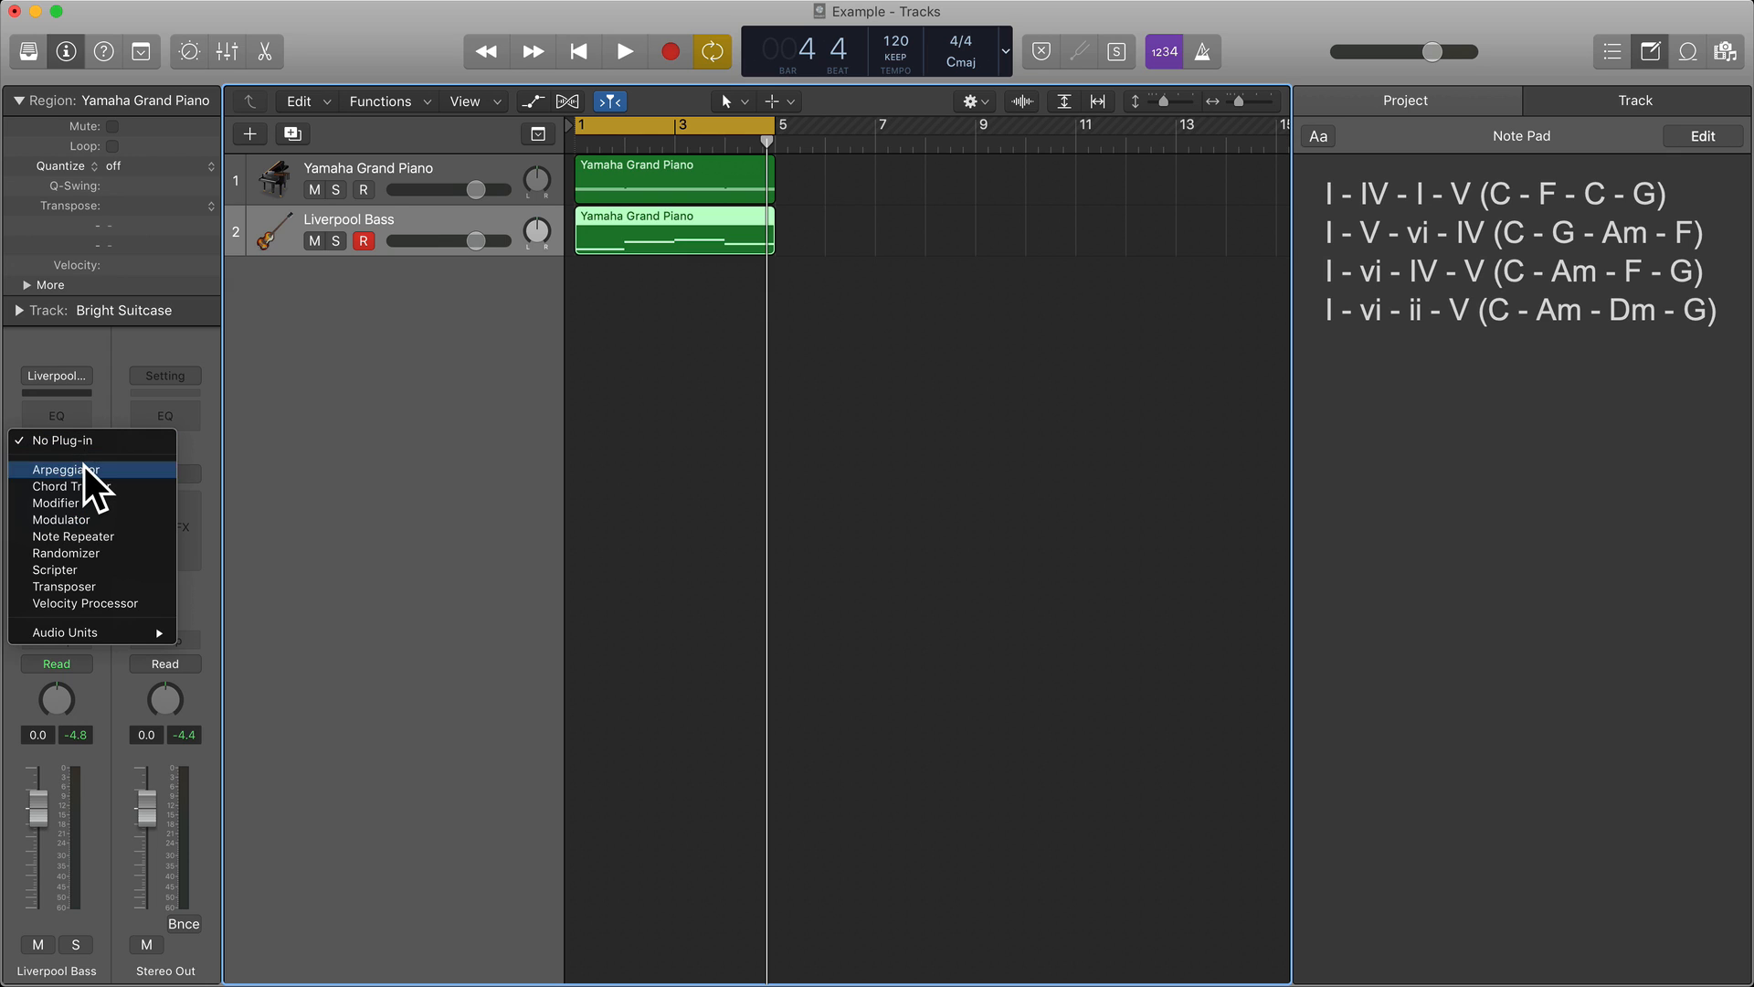
{"action": "left_click", "coordinate": [84, 468]}
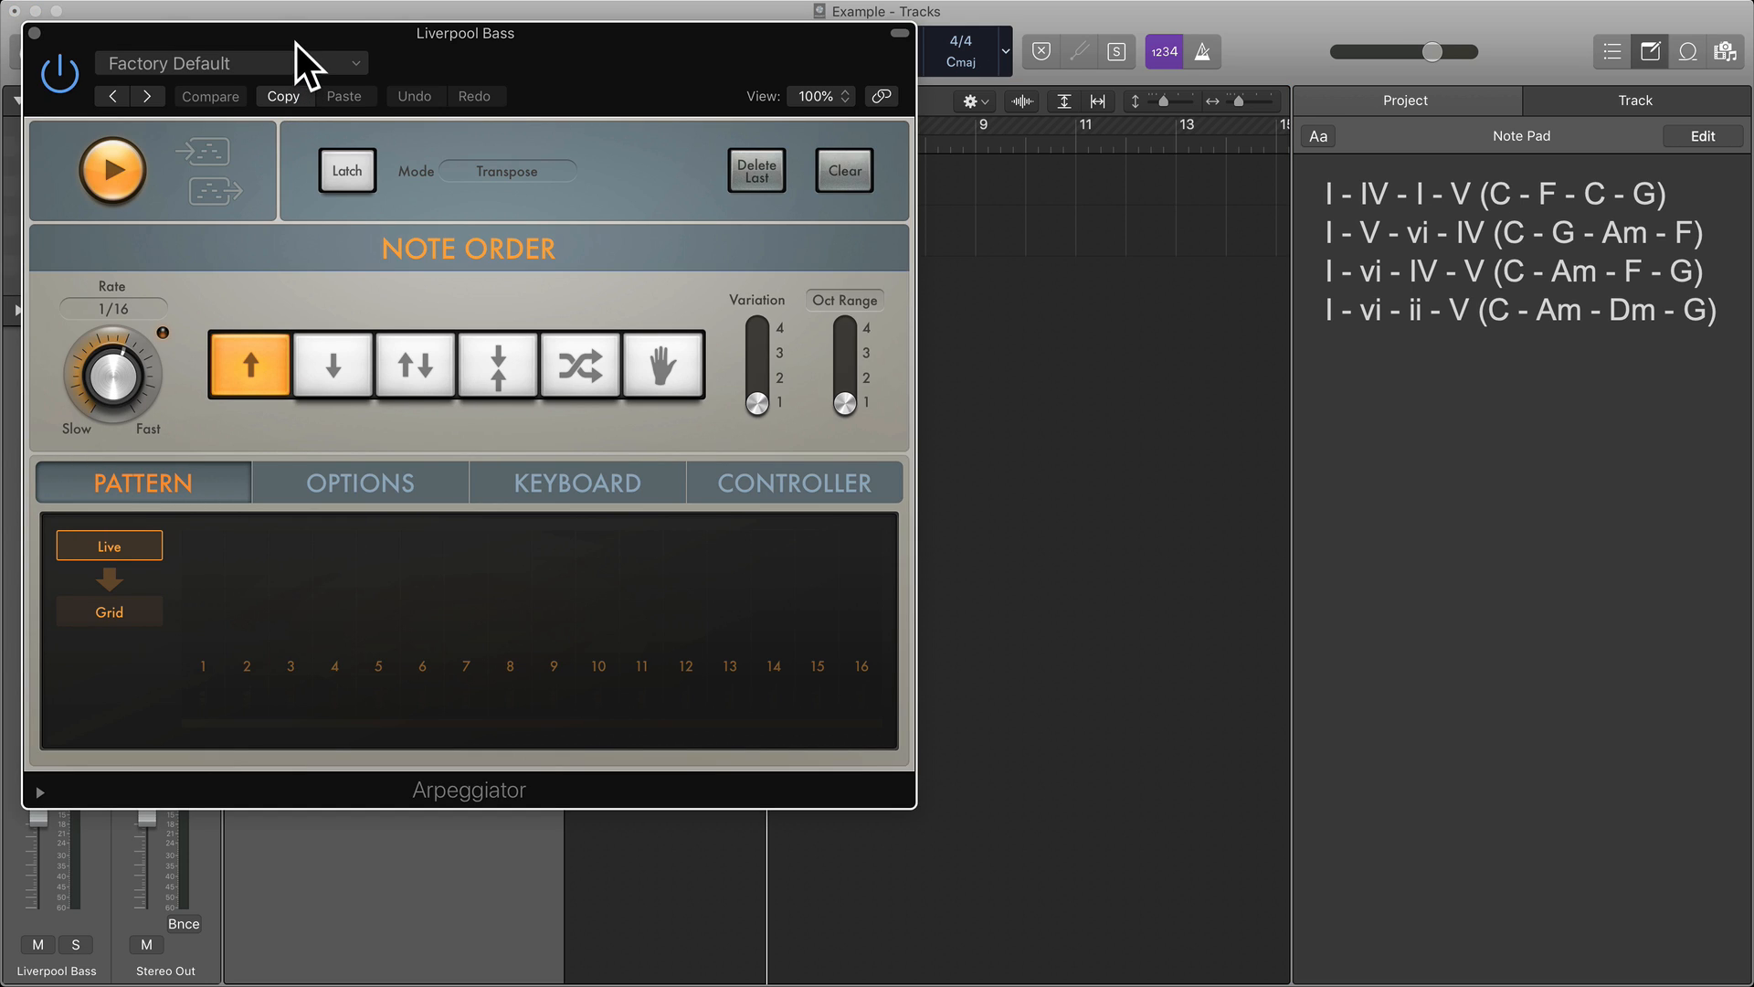
Set the Arpeggiator's rate to 1/8, play back the progression with it, and close the plug-in window.
{"action": "left_click_drag", "start_coordinate": [294, 38], "coordinate": [591, 291]}
{"action": "left_click_drag", "start_coordinate": [453, 572], "coordinate": [456, 619]}
{"action": "key", "text": "space"}
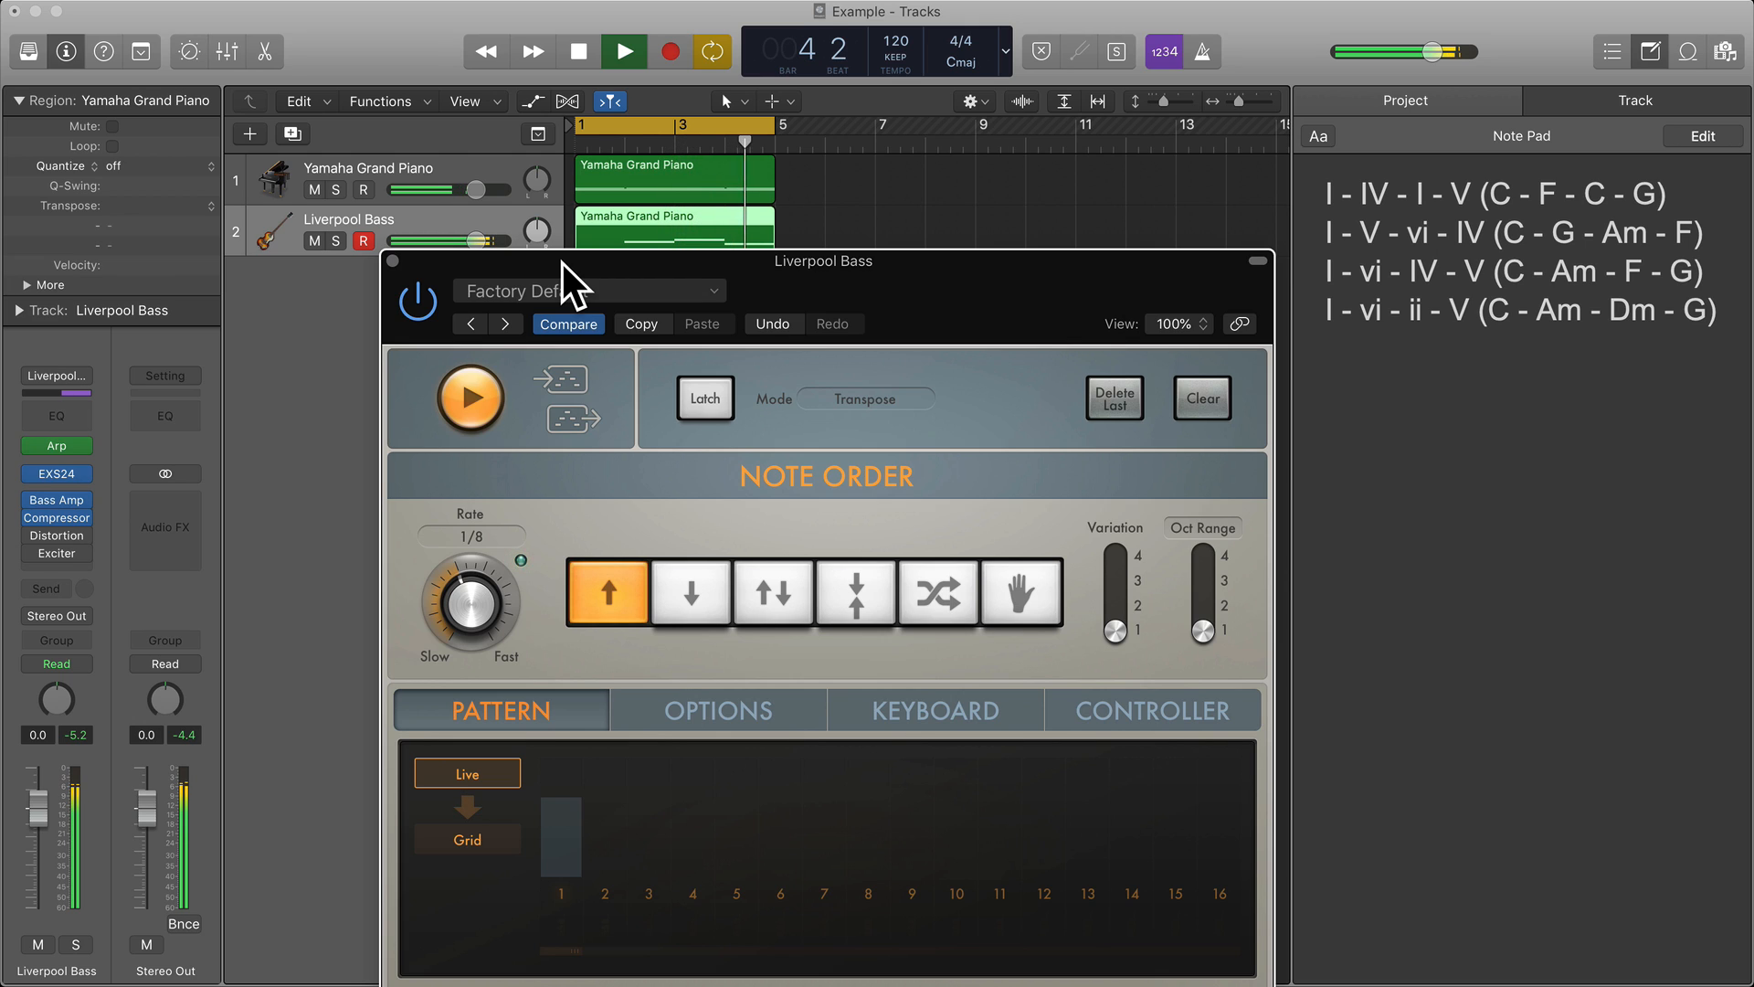
{"action": "key", "text": "space"}
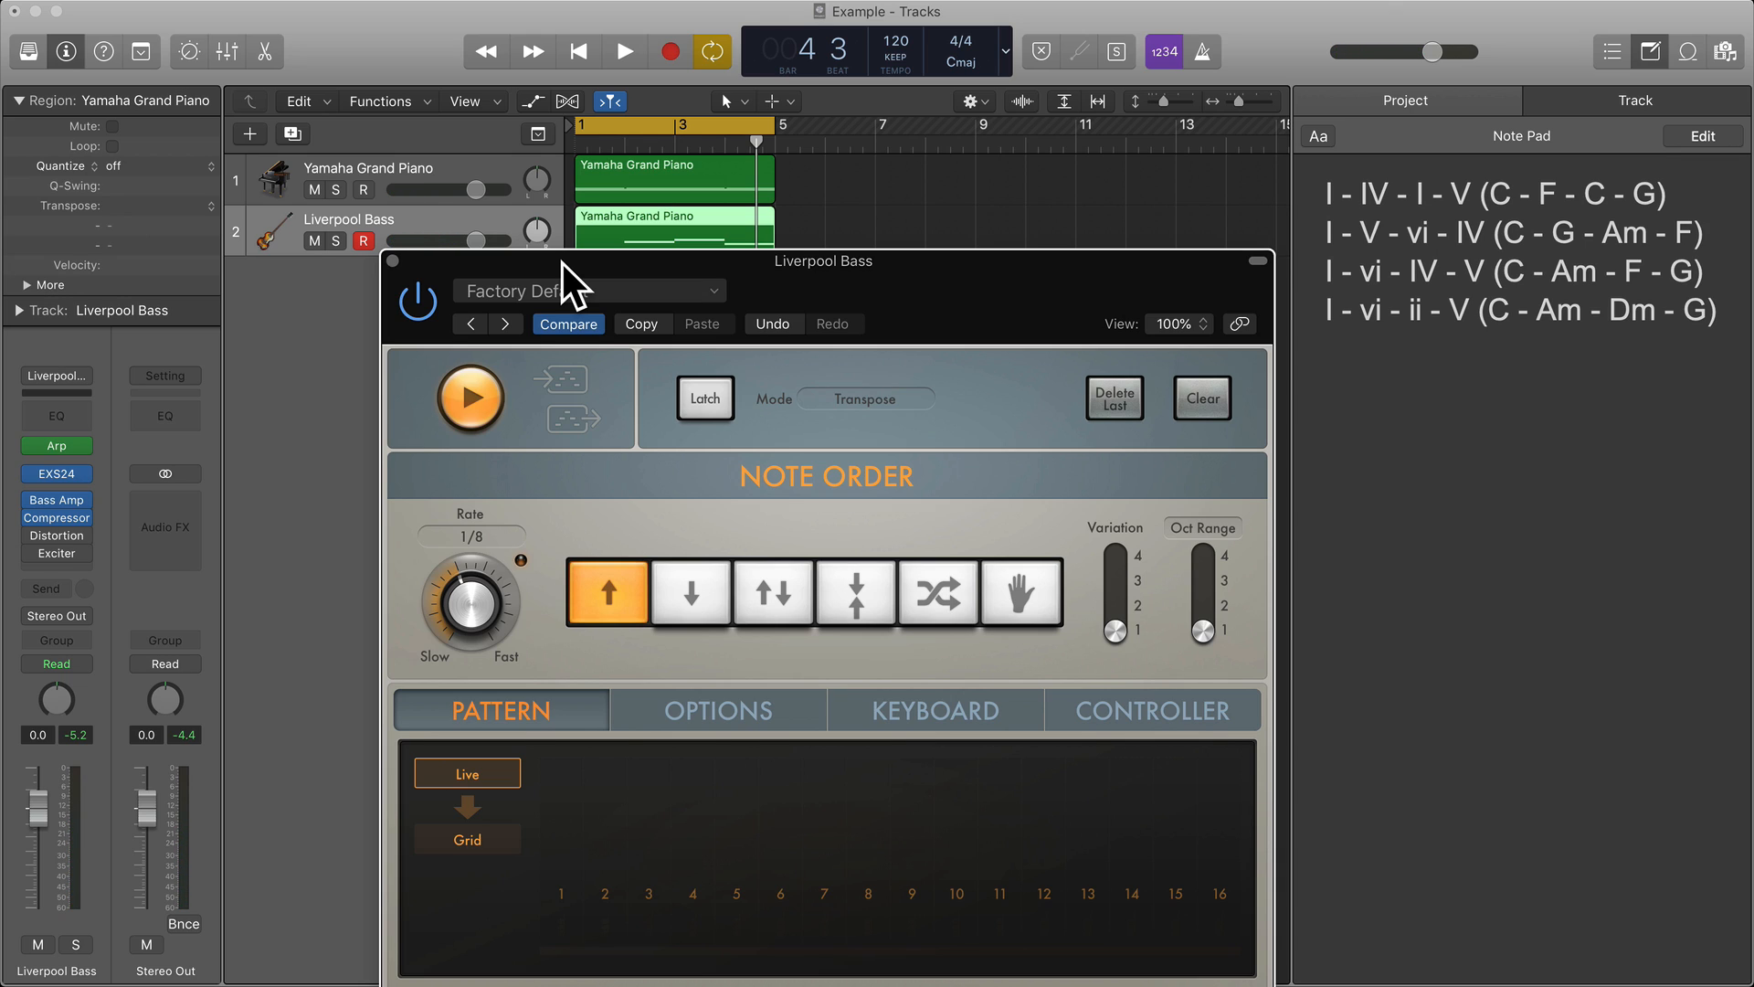
{"action": "key", "text": "space"}
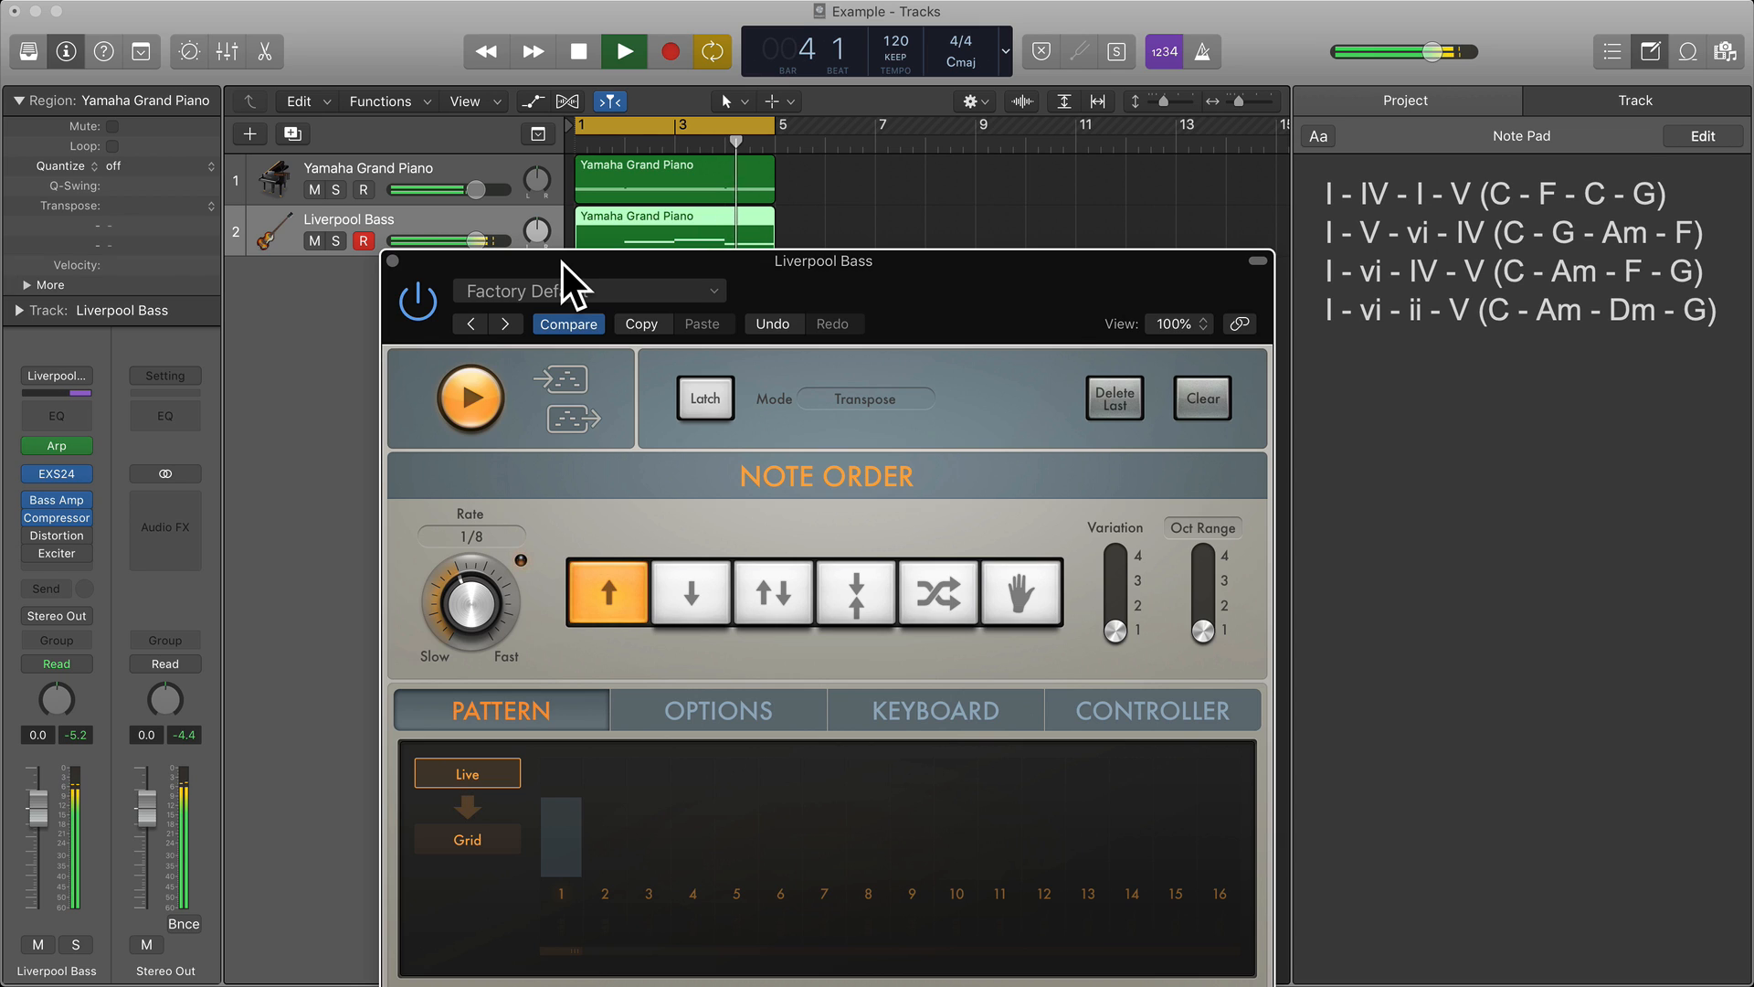
{"action": "key", "text": "space"}
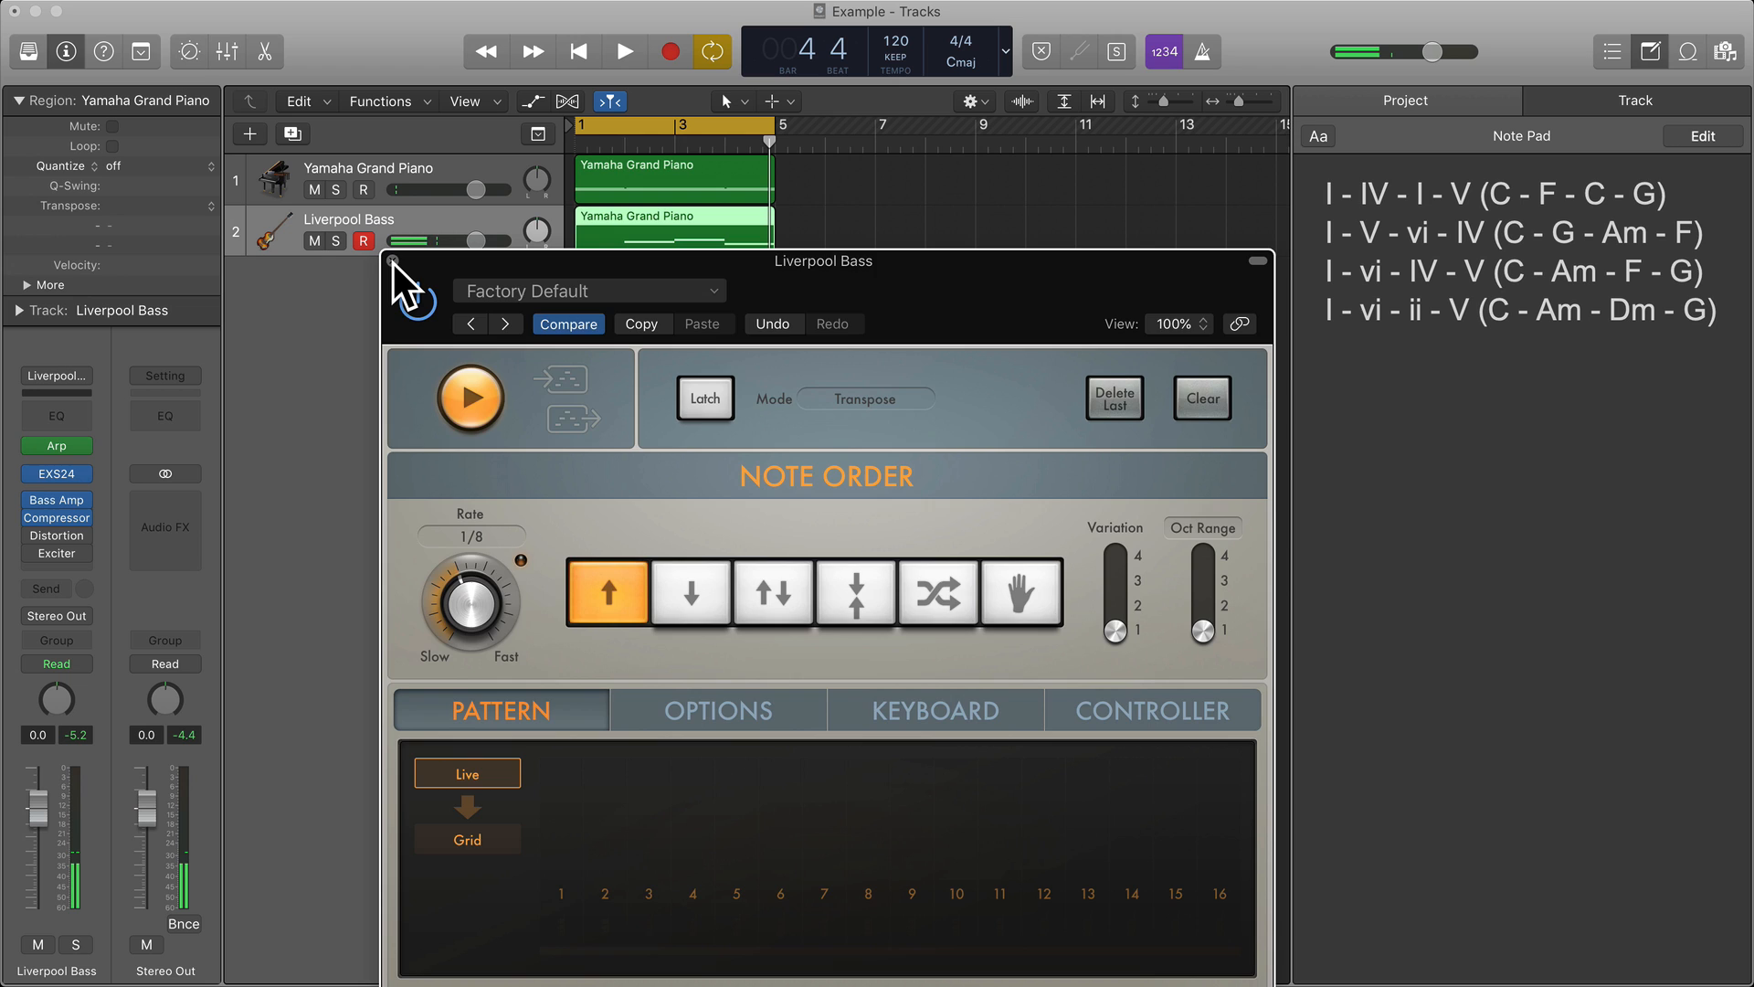
{"action": "left_click", "coordinate": [393, 262]}
Open the Liverpool Bass region in the Piano Roll and hide the inspector.
{"action": "left_click", "coordinate": [689, 283]}
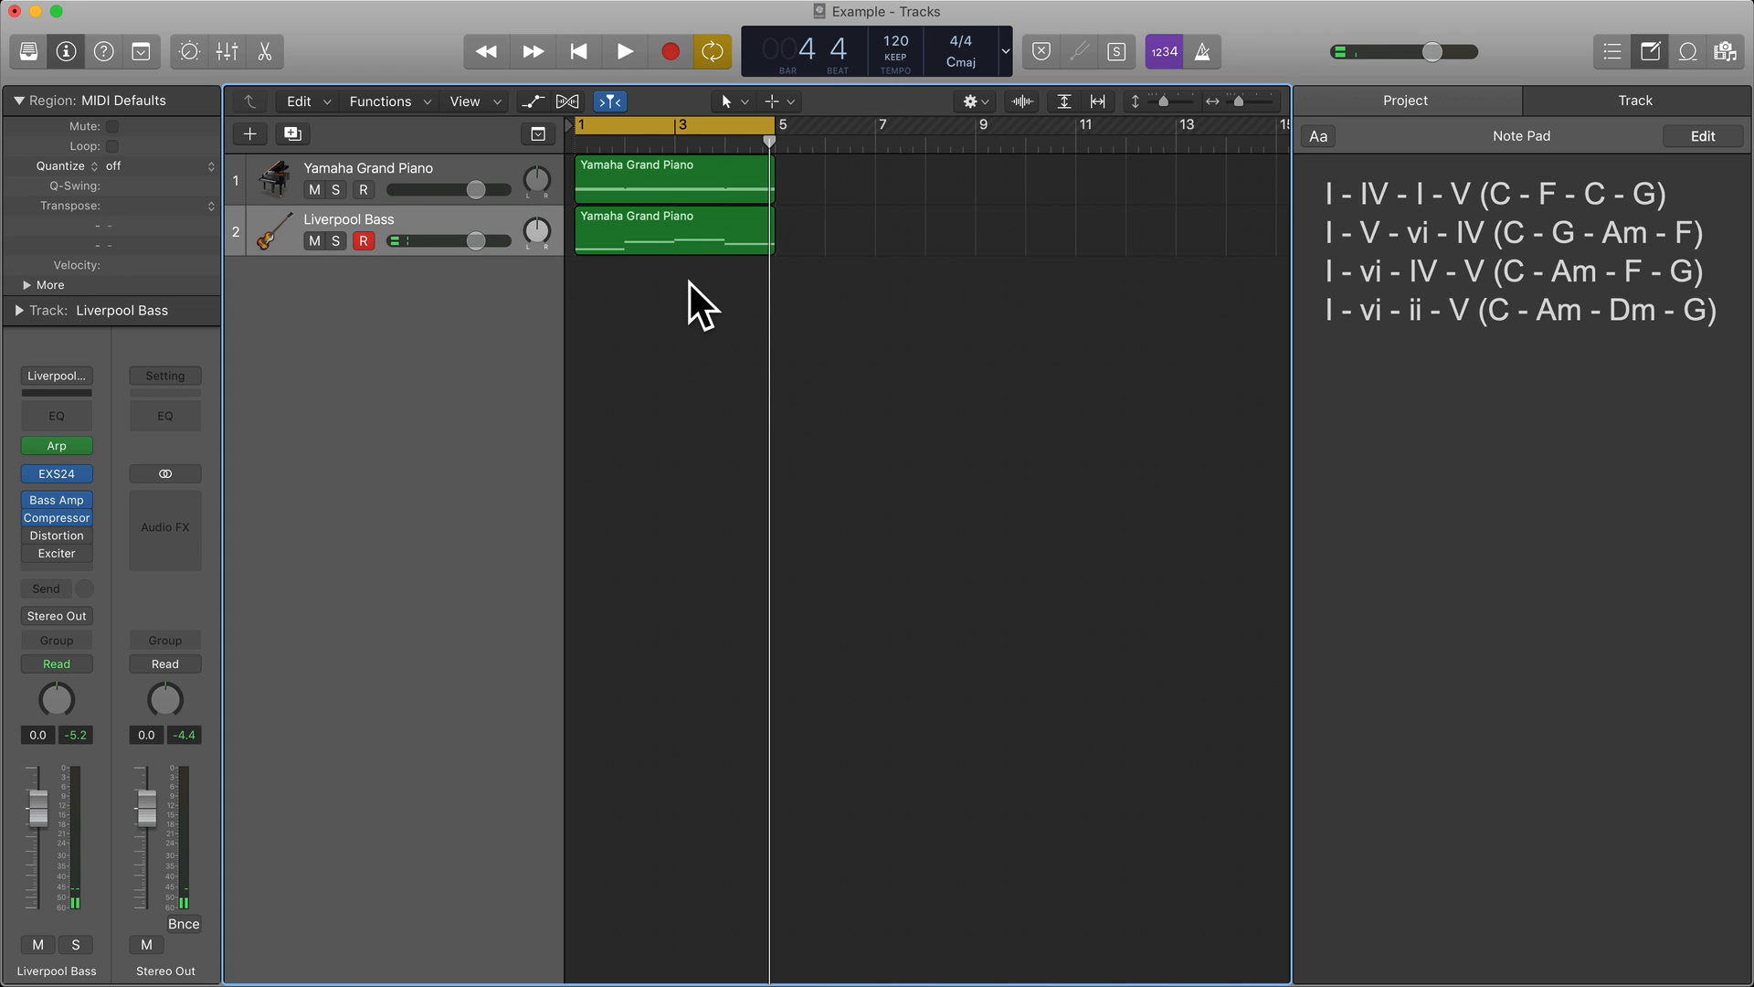
{"action": "double_click", "coordinate": [678, 225]}
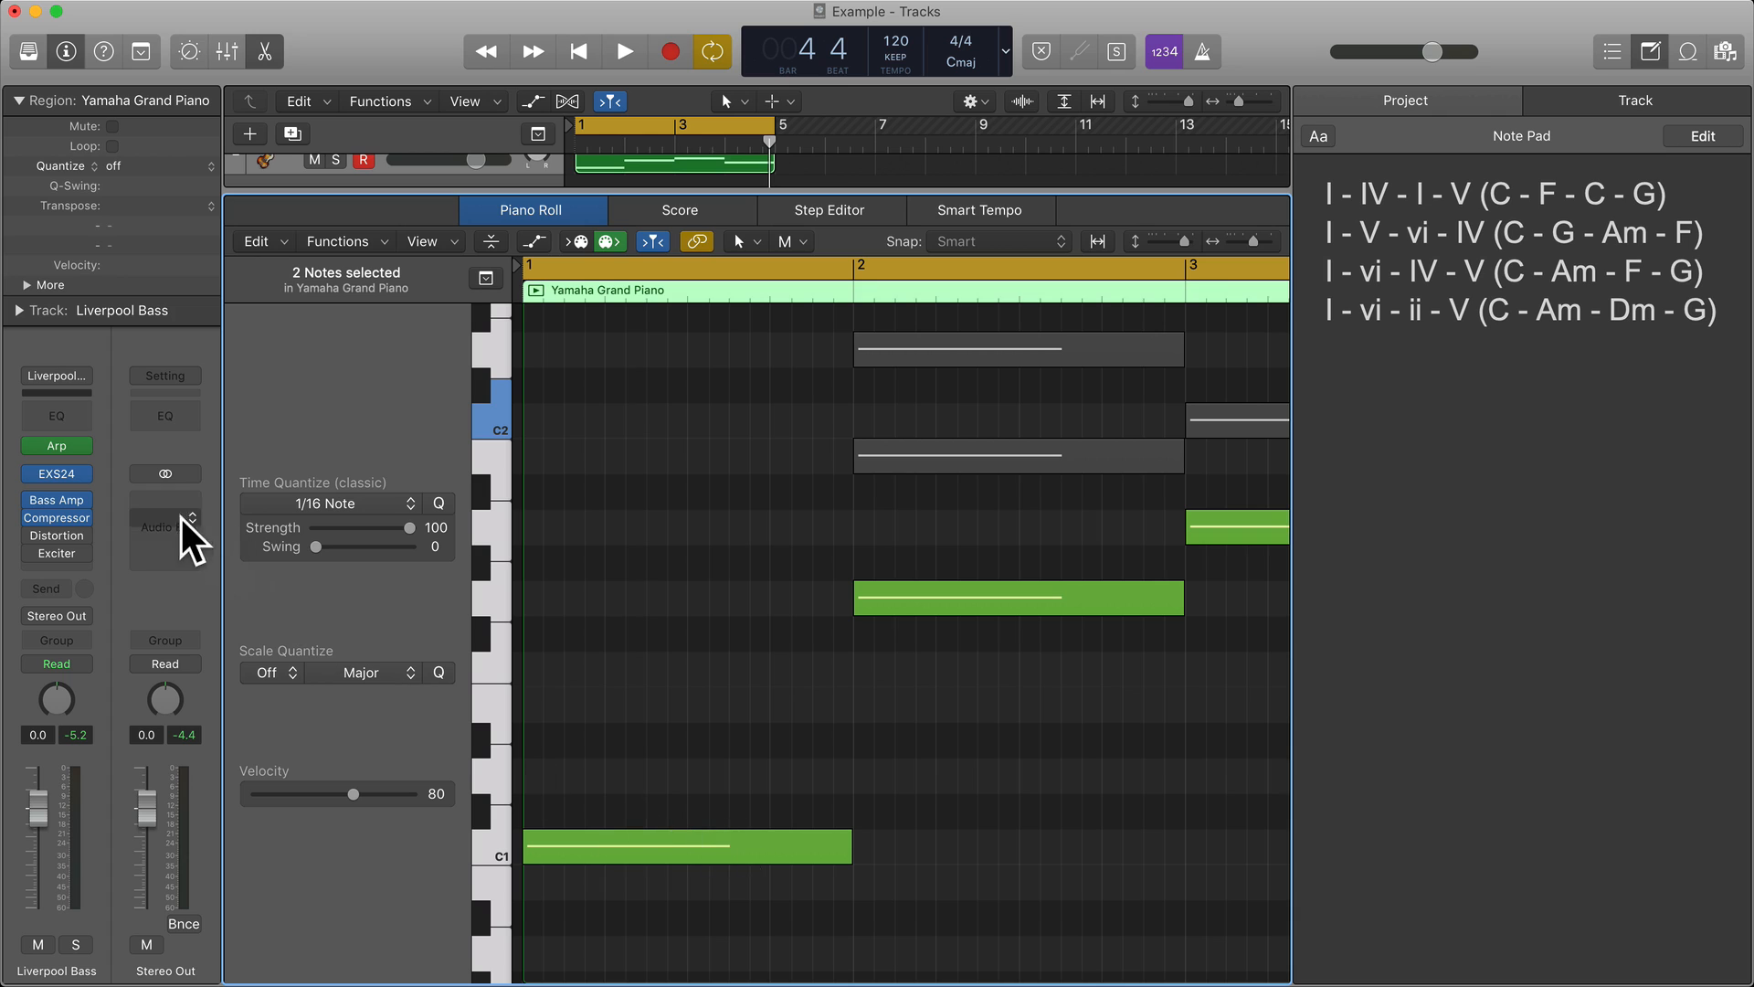
{"action": "mouse_move", "coordinate": [31, 448]}
{"action": "key", "text": "i"}
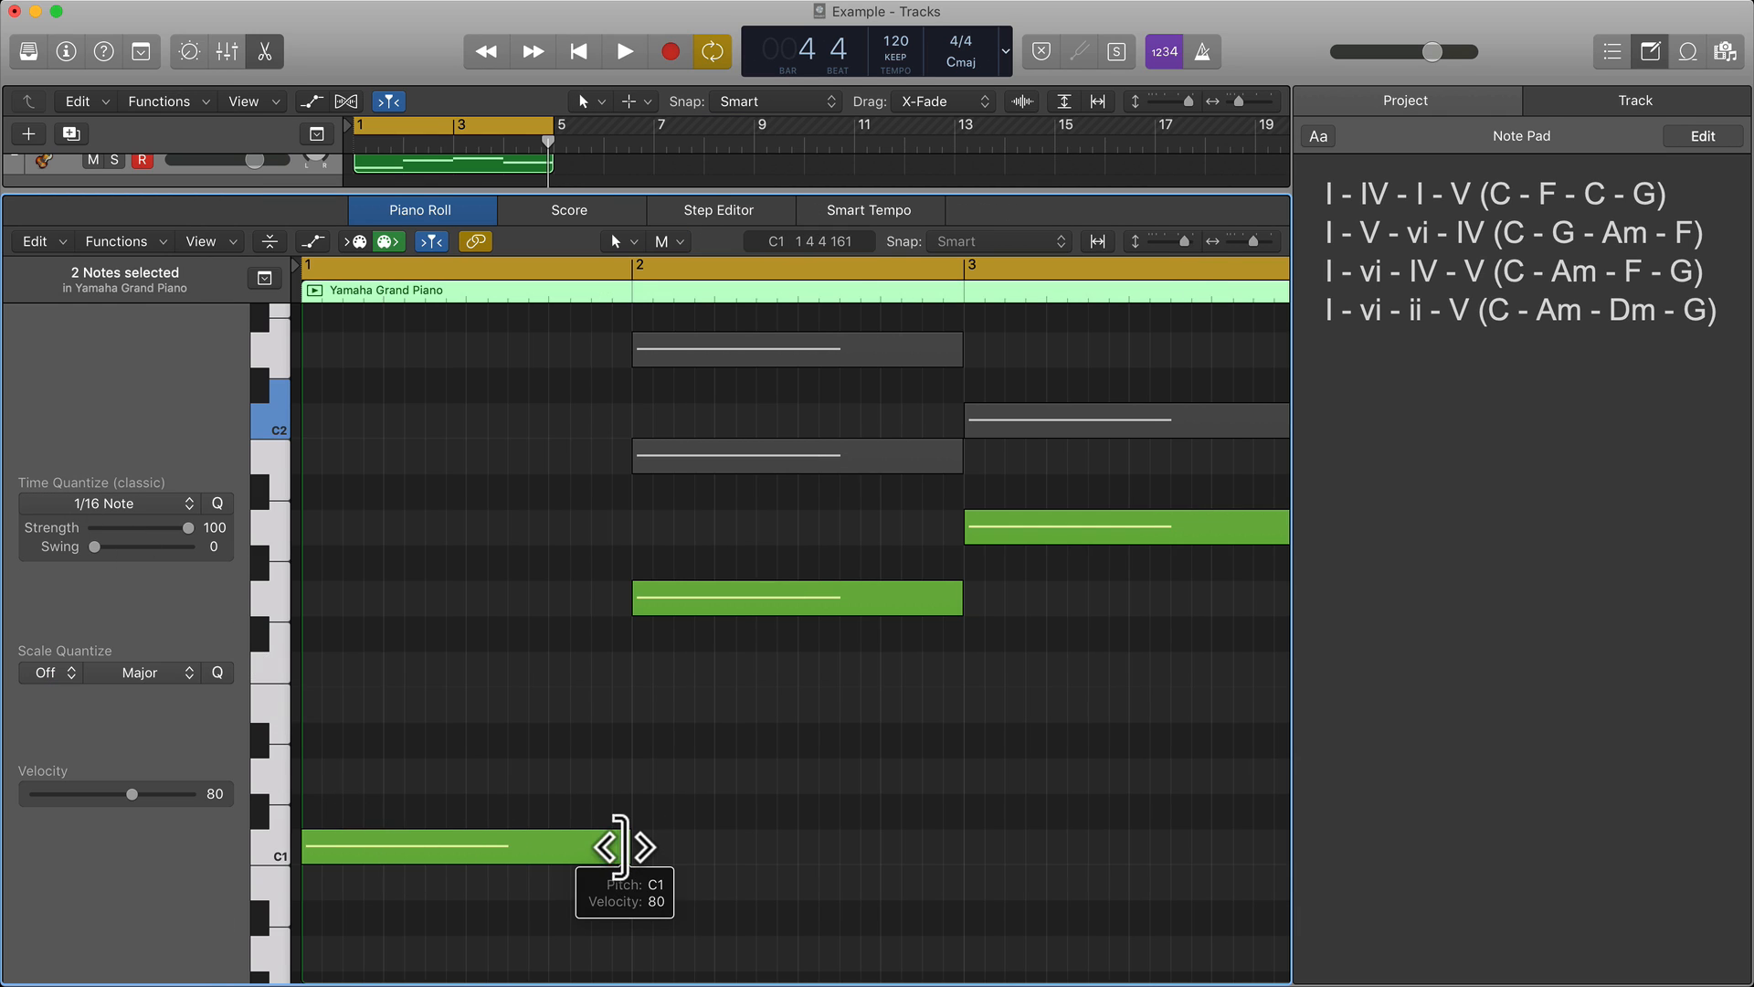
Shorten the C1 note in bar 1 to an eighth note and copy it to fill the bar with eight eighth notes.
{"action": "left_click_drag", "start_coordinate": [627, 848], "coordinate": [276, 830]}
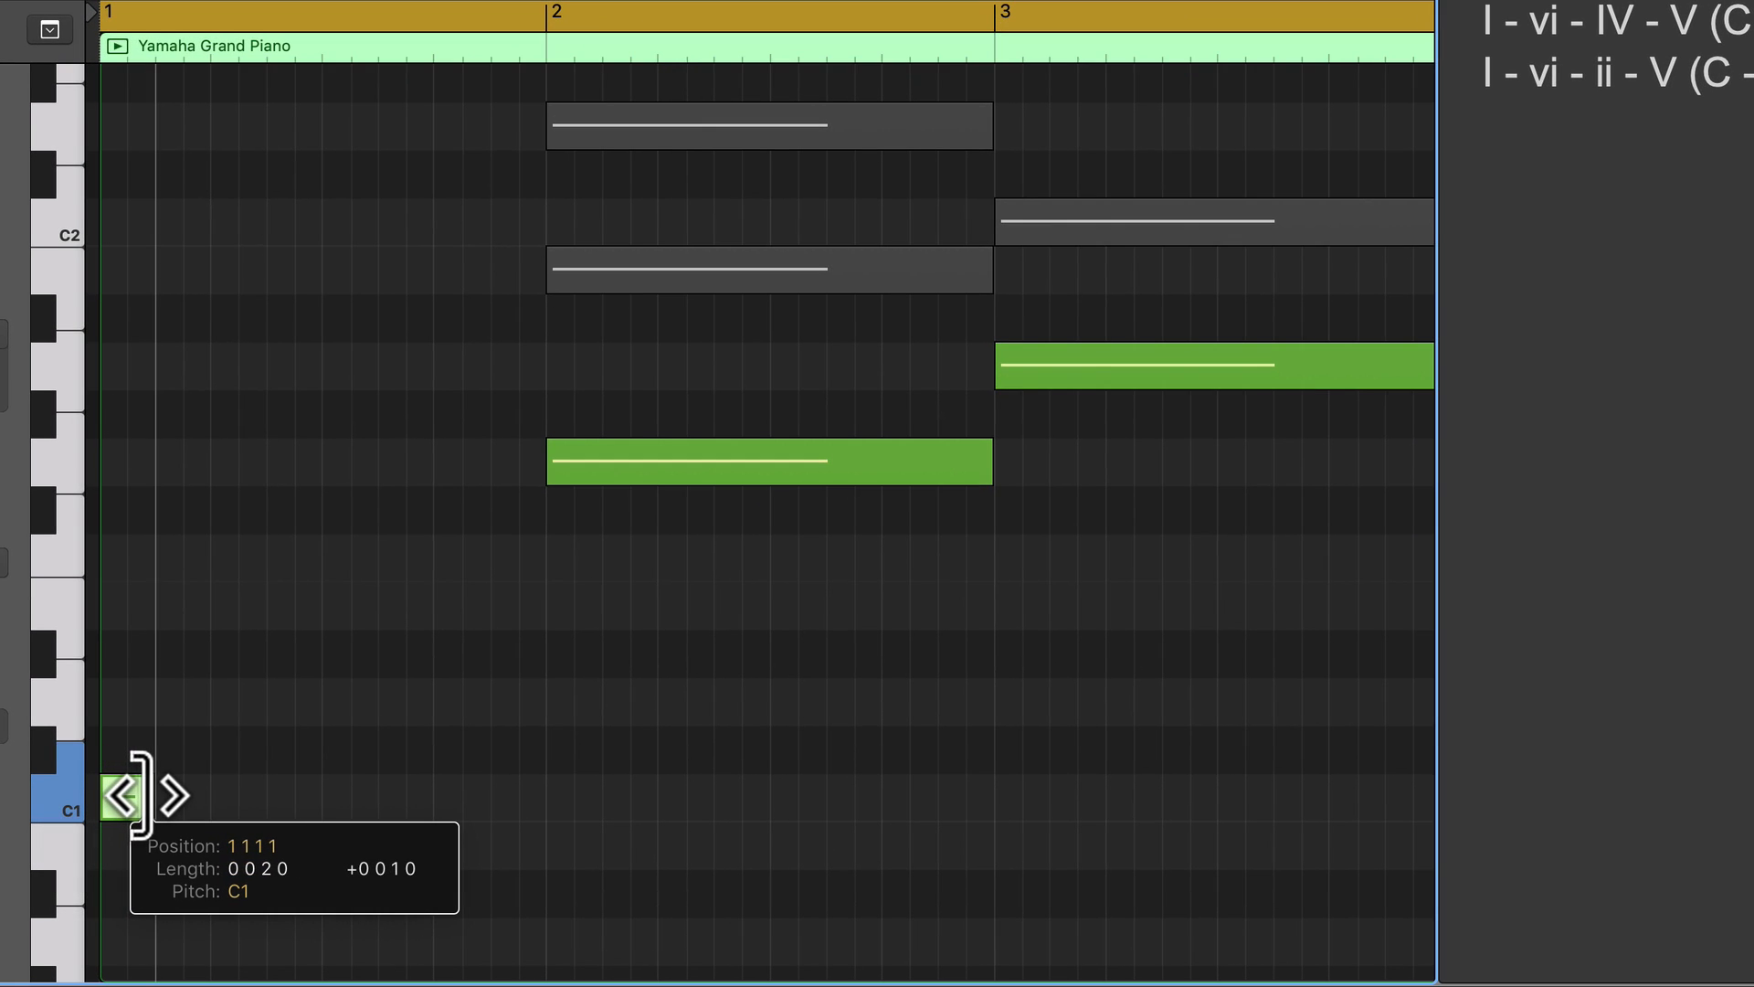
{"action": "left_click_drag", "start_coordinate": [142, 795], "coordinate": [151, 795]}
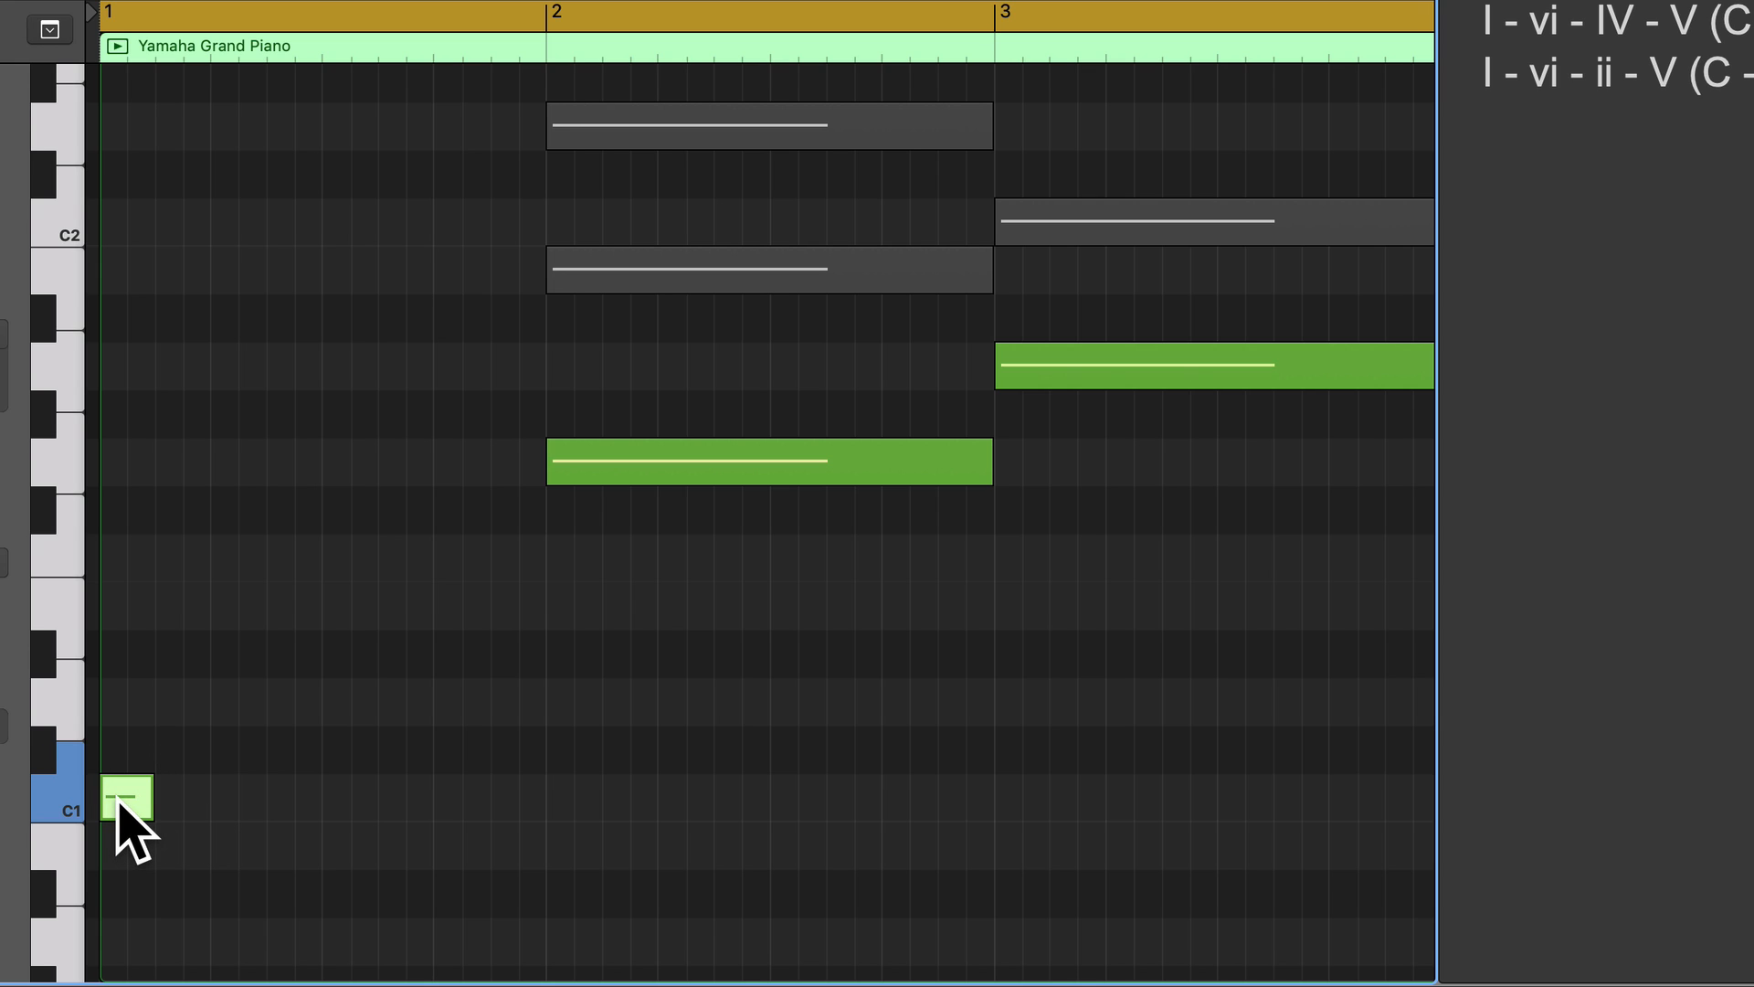
{"action": "left_click_drag", "start_coordinate": [117, 799], "coordinate": [347, 798]}
{"action": "left_click", "coordinate": [372, 681]}
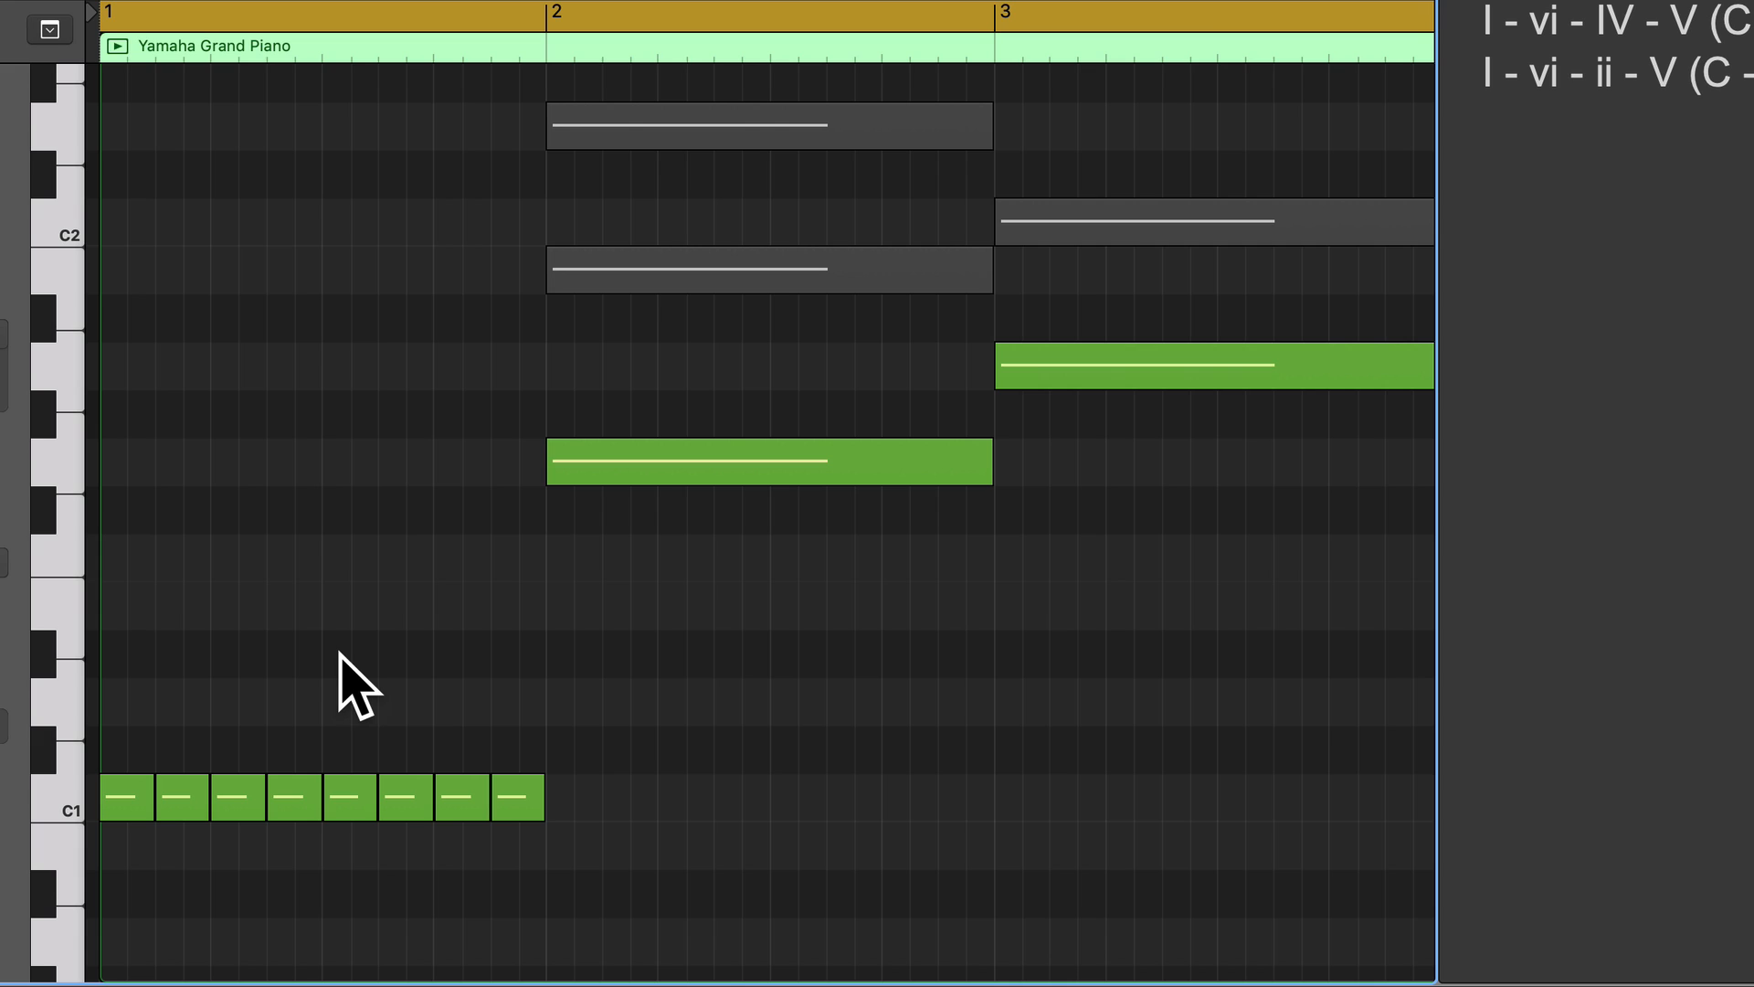
Play back the eighth notes in bar 1 and undo the edits back to a single full-bar C1 note.
{"action": "key", "text": "space"}
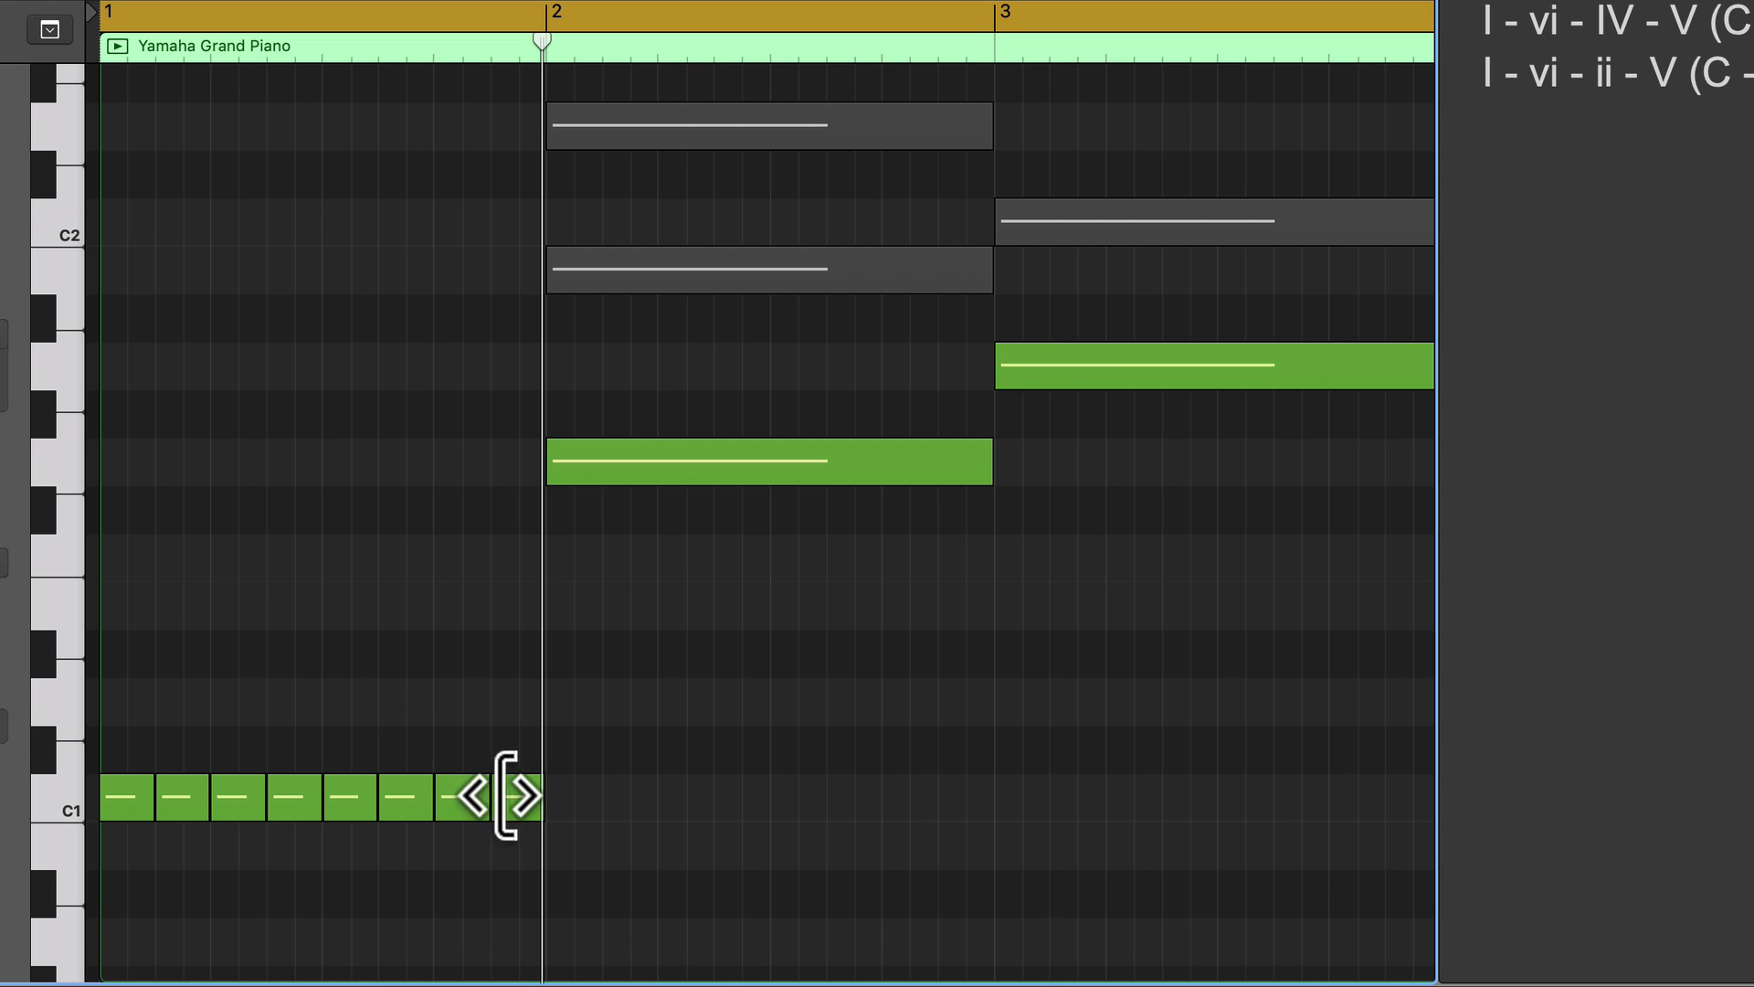
{"action": "key", "text": "super+z"}
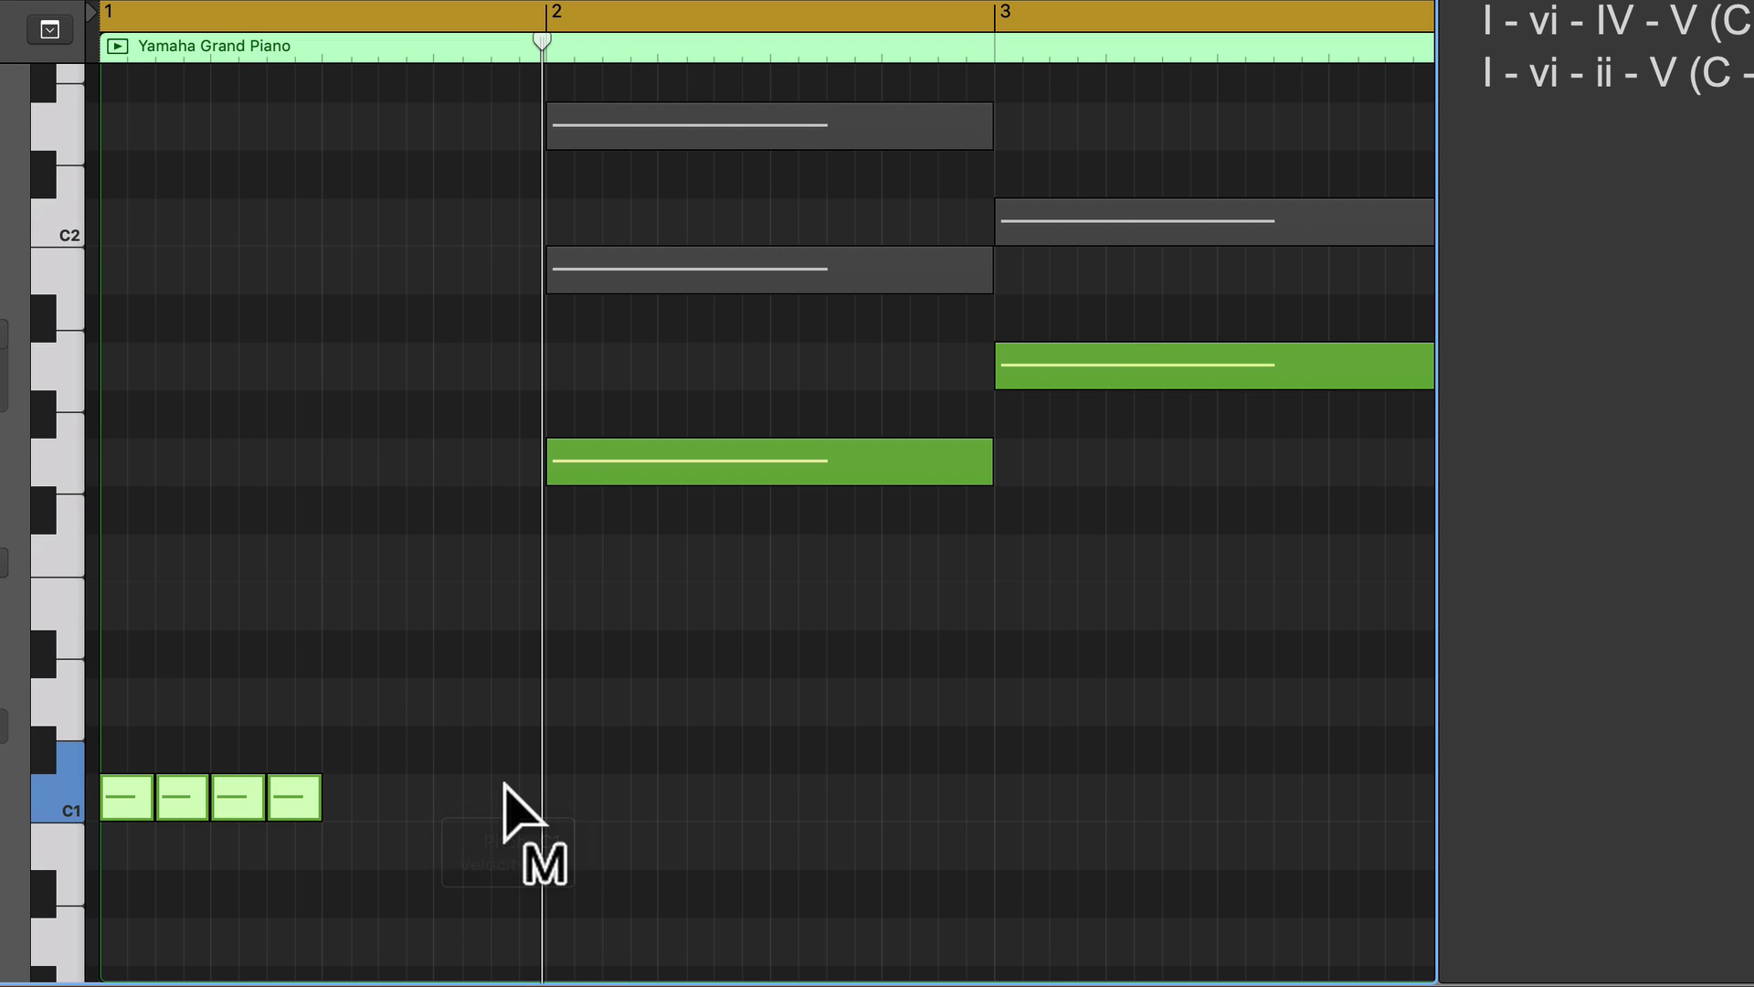
{"action": "key", "text": "super+z"}
{"action": "key", "text": "super+z"}
{"action": "key", "text": "super+z"}
{"action": "key", "text": "super+z"}
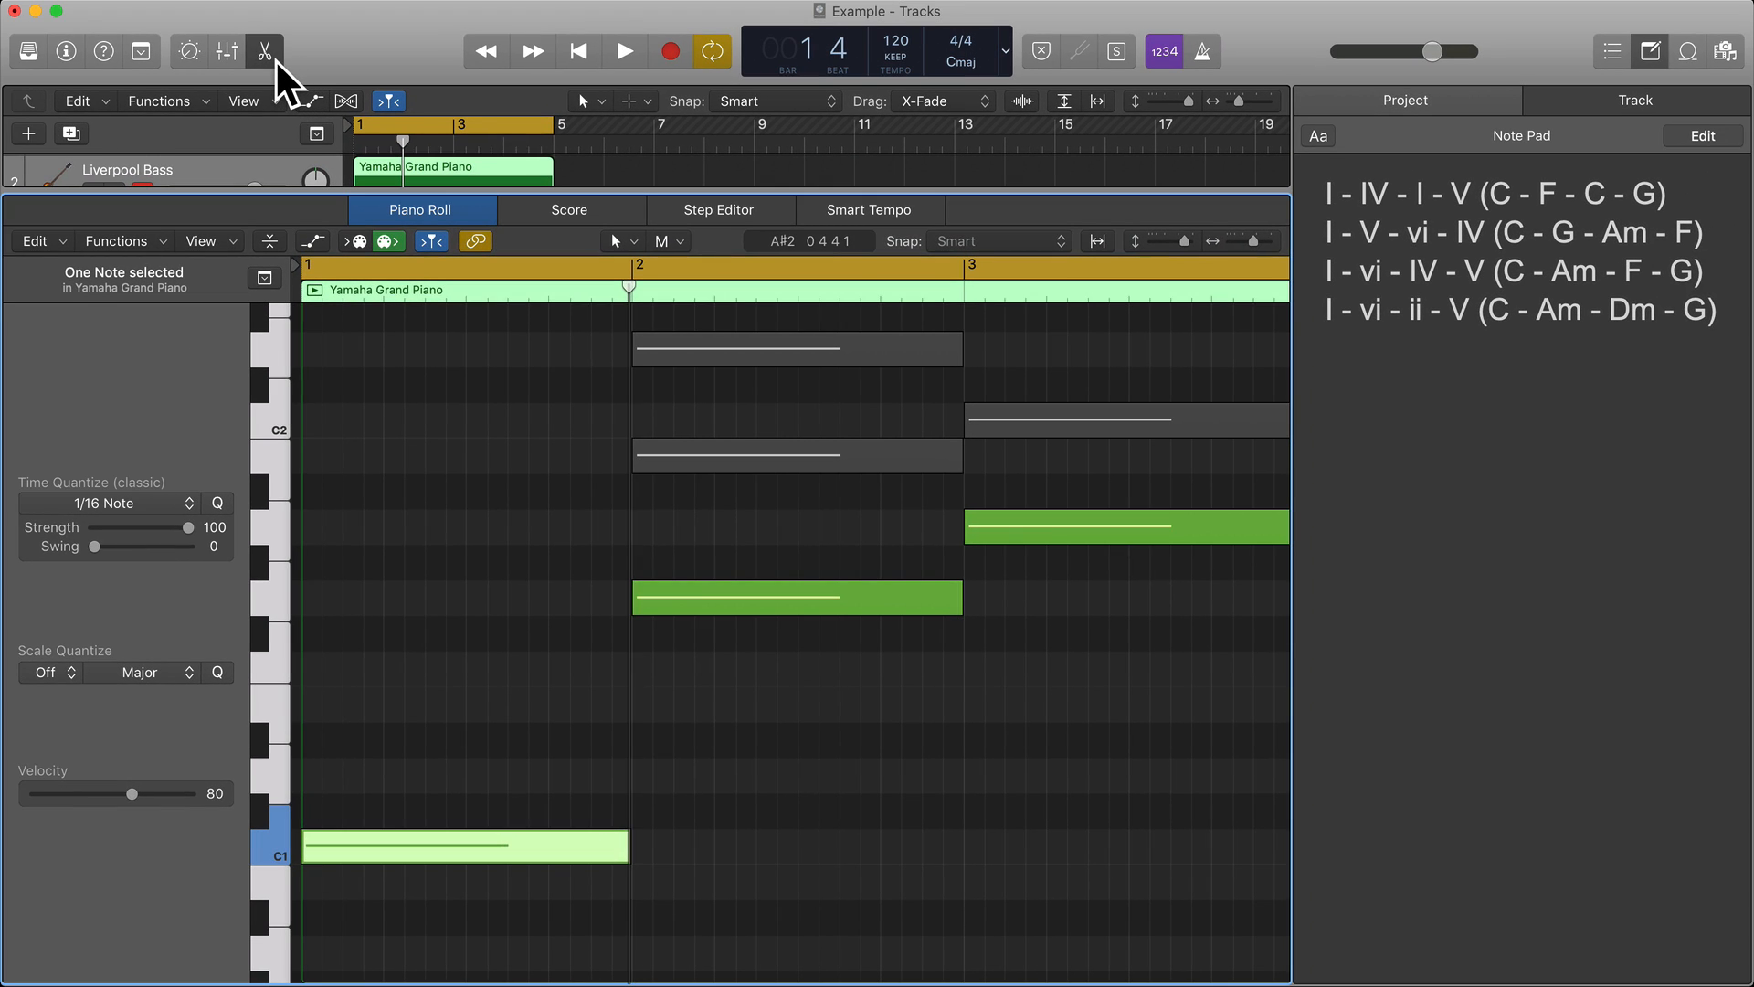
Close the editor, show the inspector, turn the Arpeggiator back on and reopen the Liverpool Bass region in the Piano Roll.
{"action": "left_click", "coordinate": [276, 60]}
{"action": "left_click", "coordinate": [66, 52]}
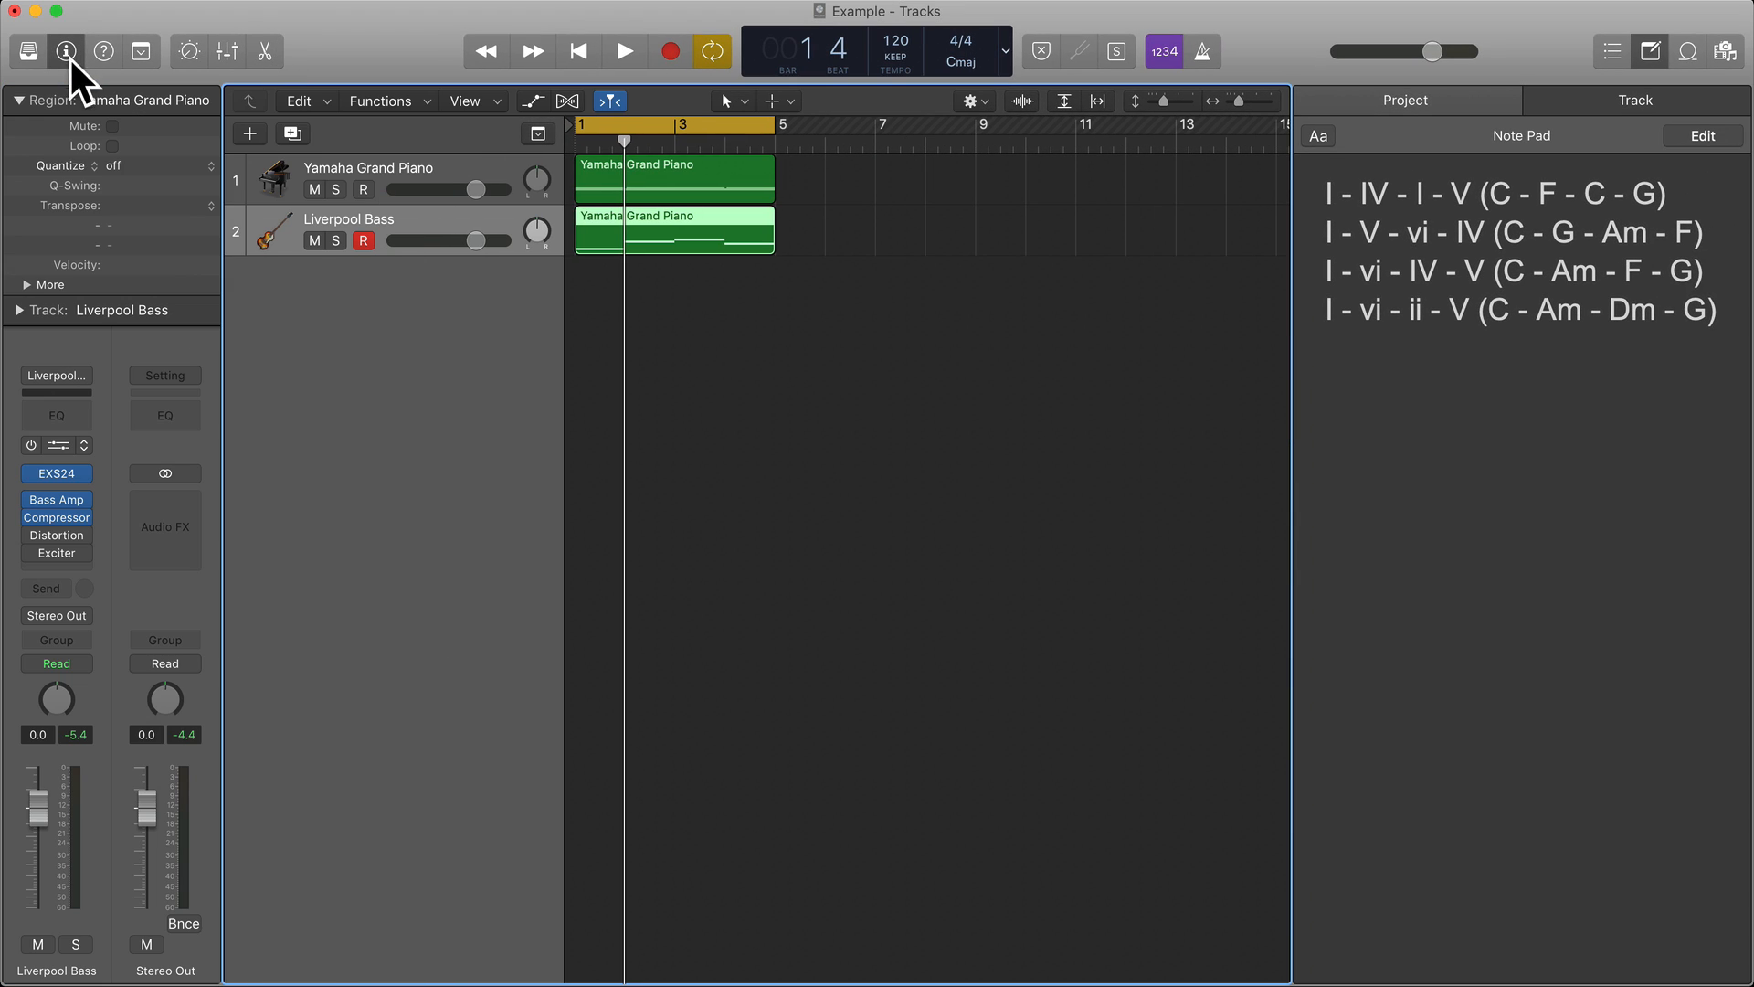
{"action": "left_click", "coordinate": [30, 444]}
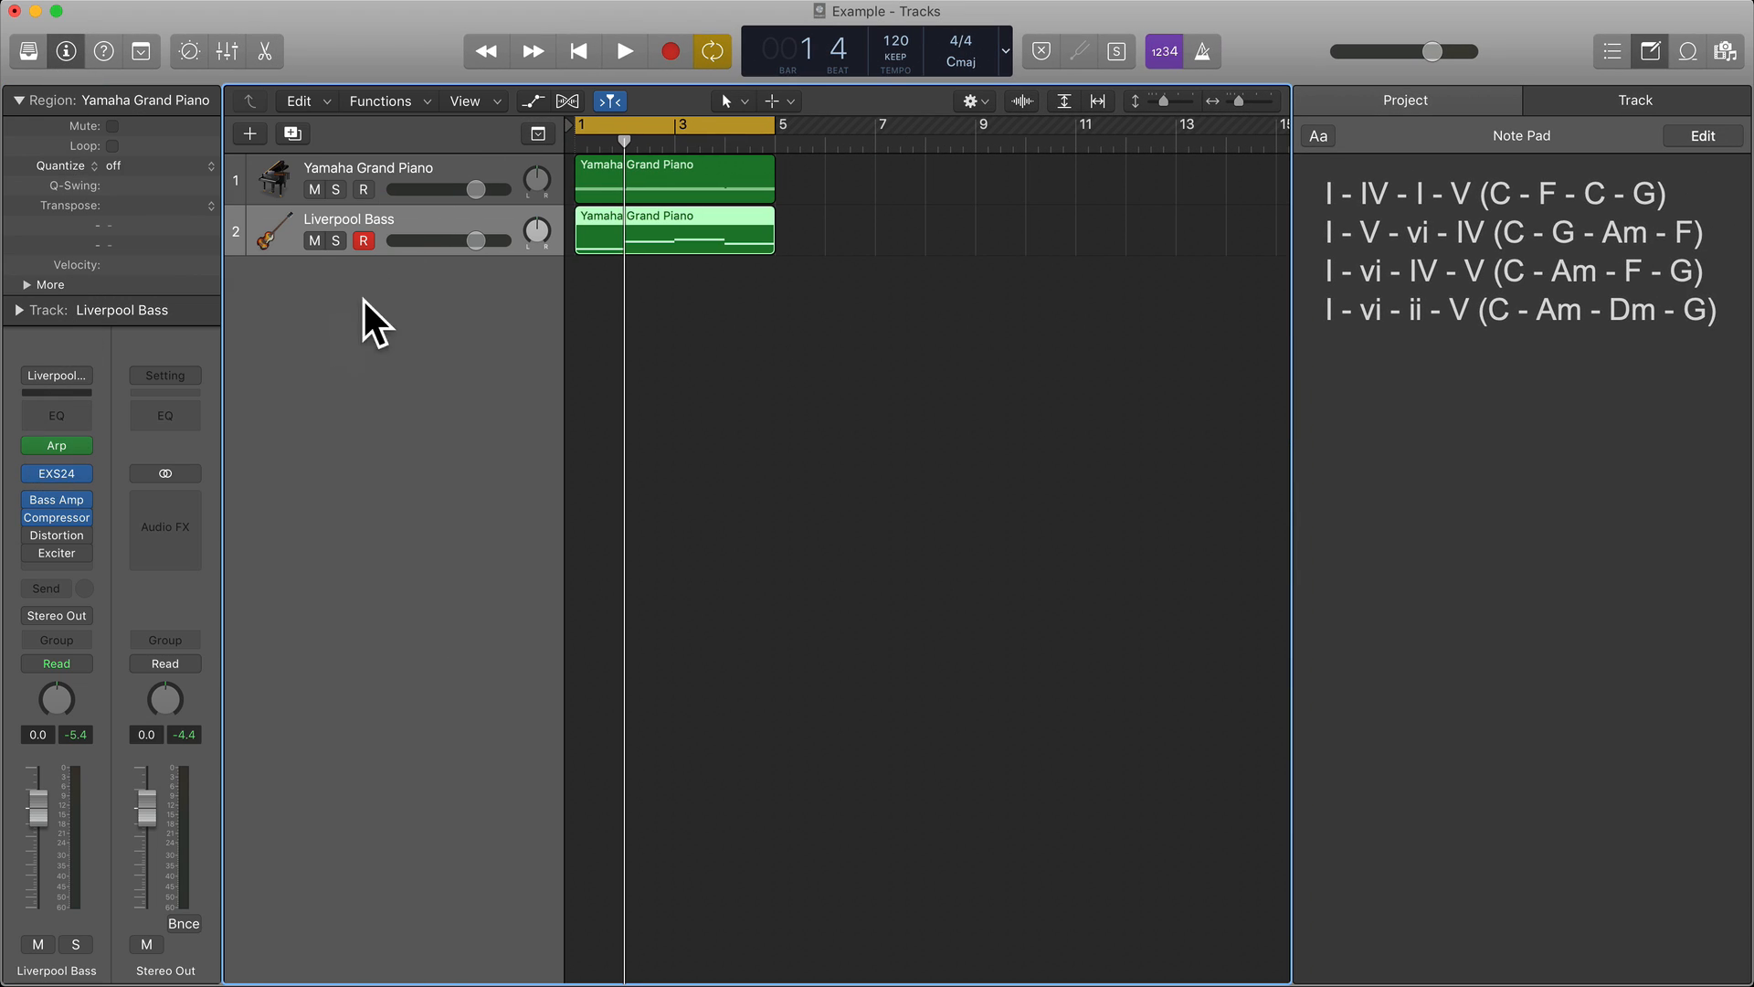
{"action": "double_click", "coordinate": [664, 214]}
{"action": "scroll", "coordinate": [721, 730], "scroll_direction": "down", "scroll_amount": 5}
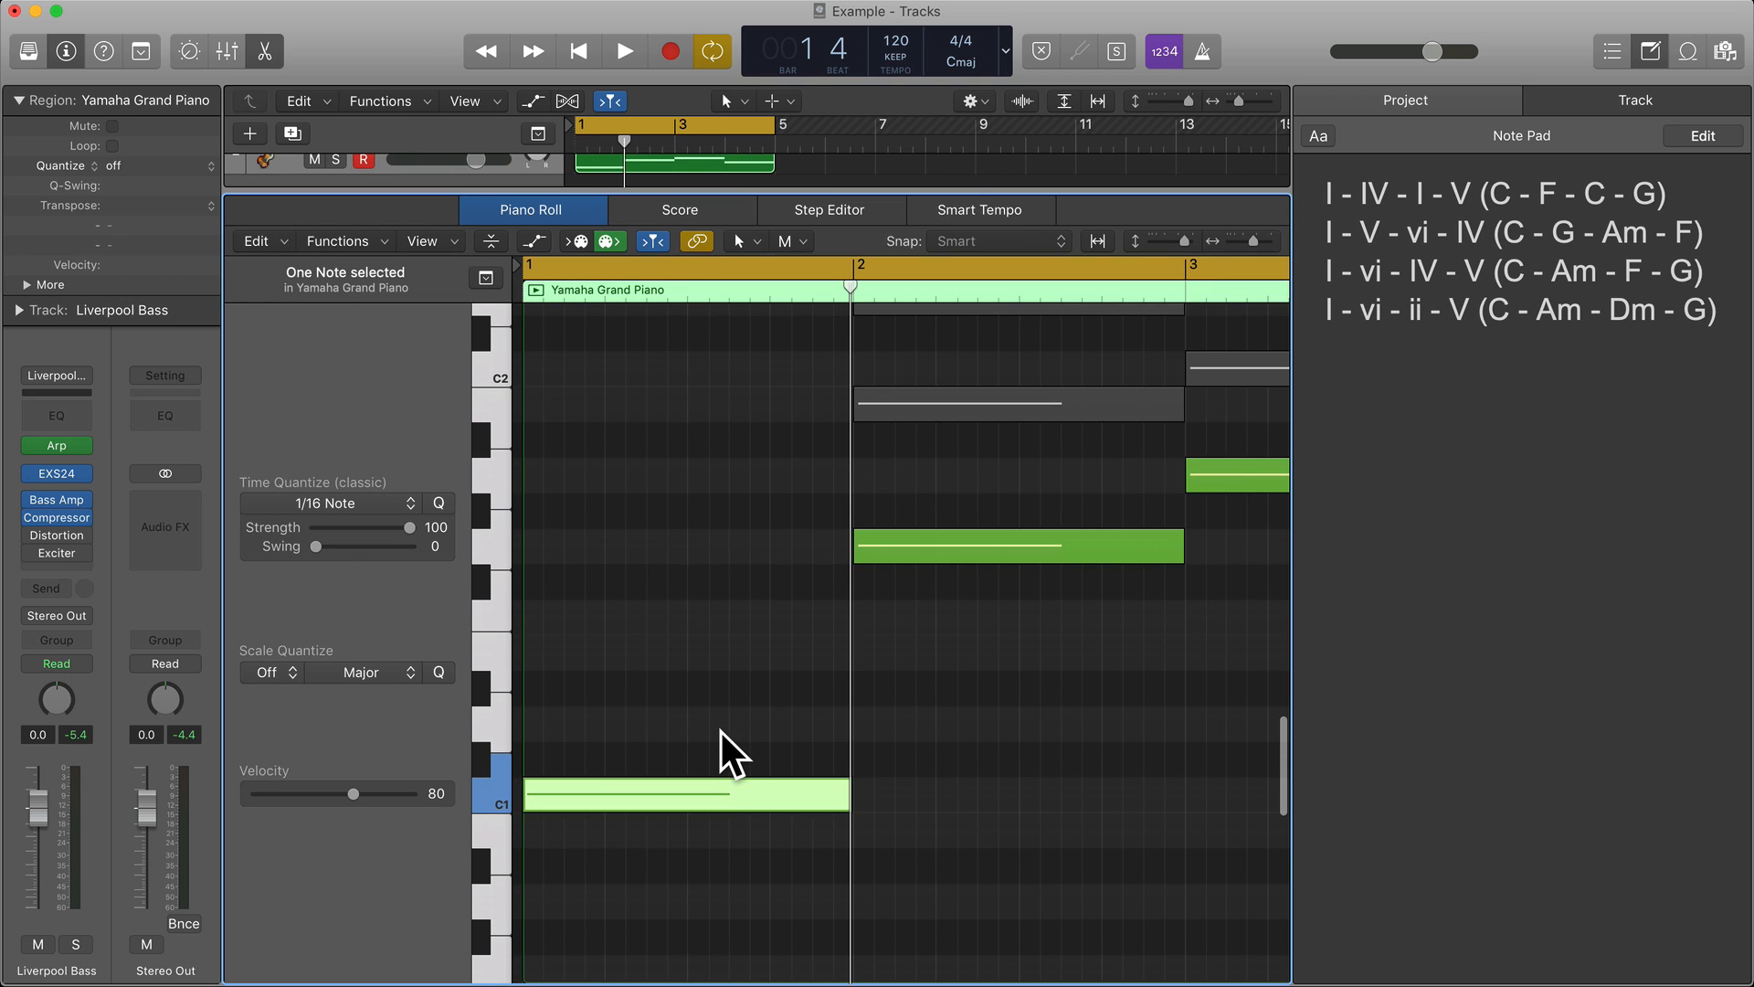
Examine the bass root notes across the bars and the muted chord notes above them in bars 1 and 2.
{"action": "left_click", "coordinate": [721, 731]}
{"action": "scroll", "coordinate": [720, 731], "scroll_direction": "right", "scroll_amount": 5}
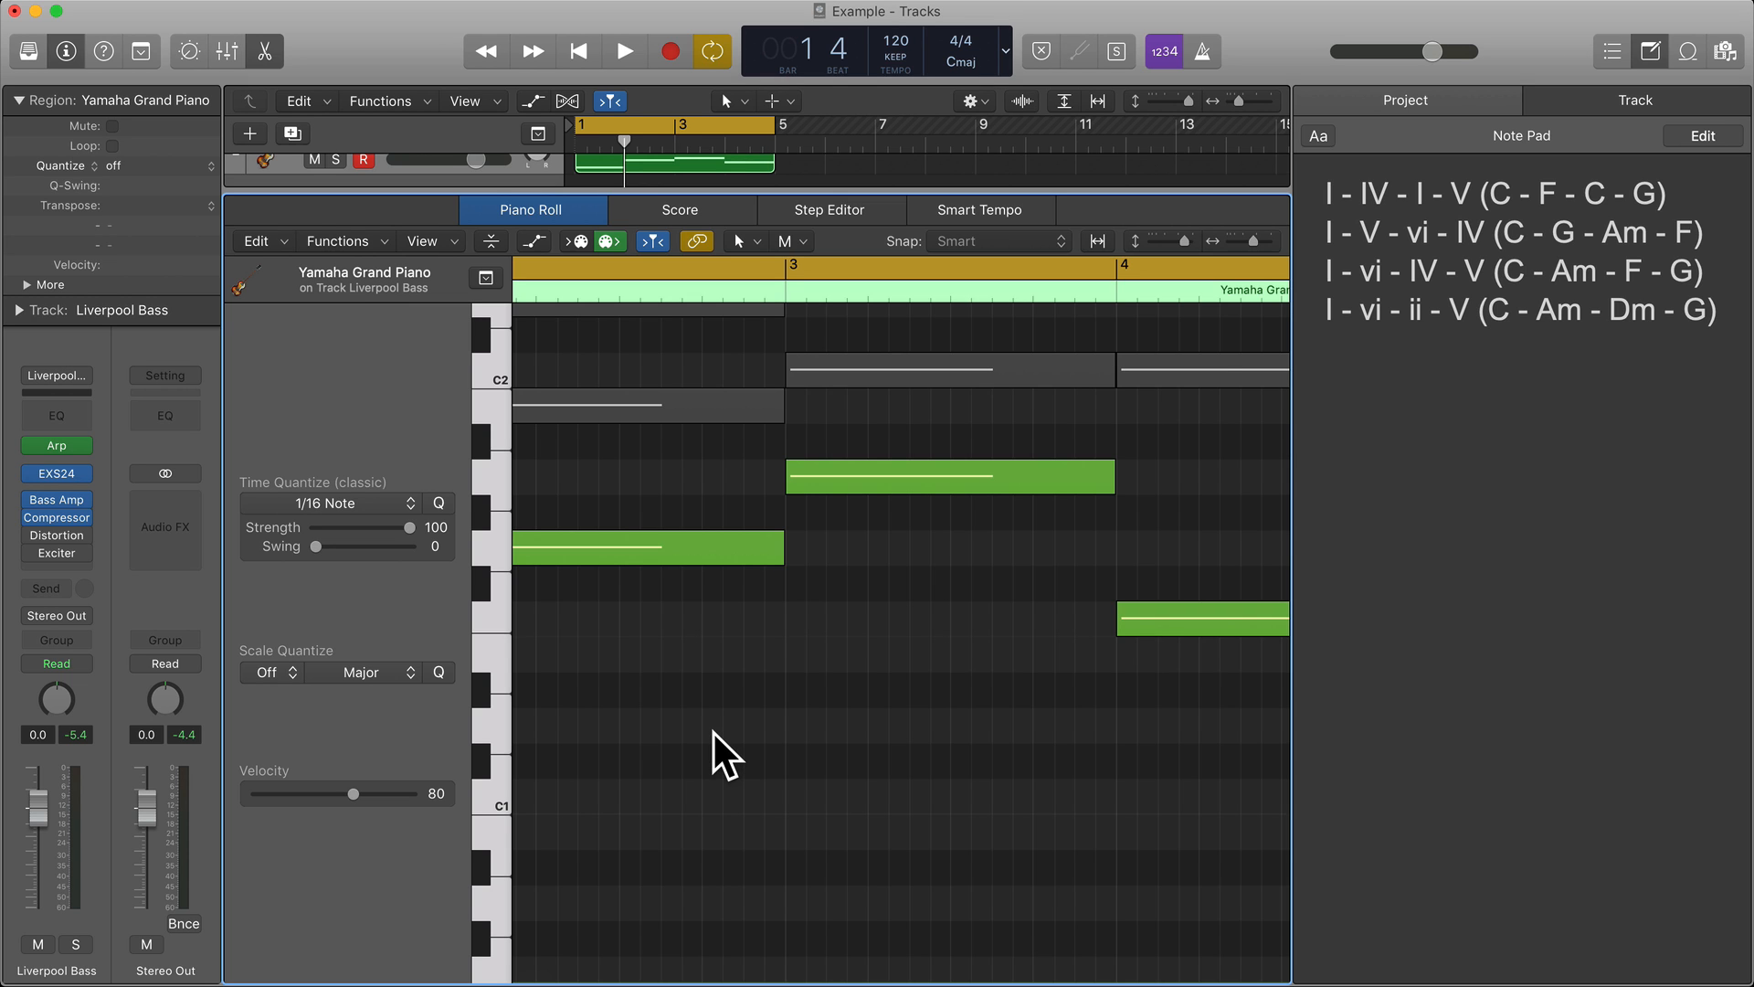
{"action": "scroll", "coordinate": [711, 729], "scroll_direction": "left", "scroll_amount": 4}
{"action": "scroll", "coordinate": [709, 725], "scroll_direction": "left", "scroll_amount": 8}
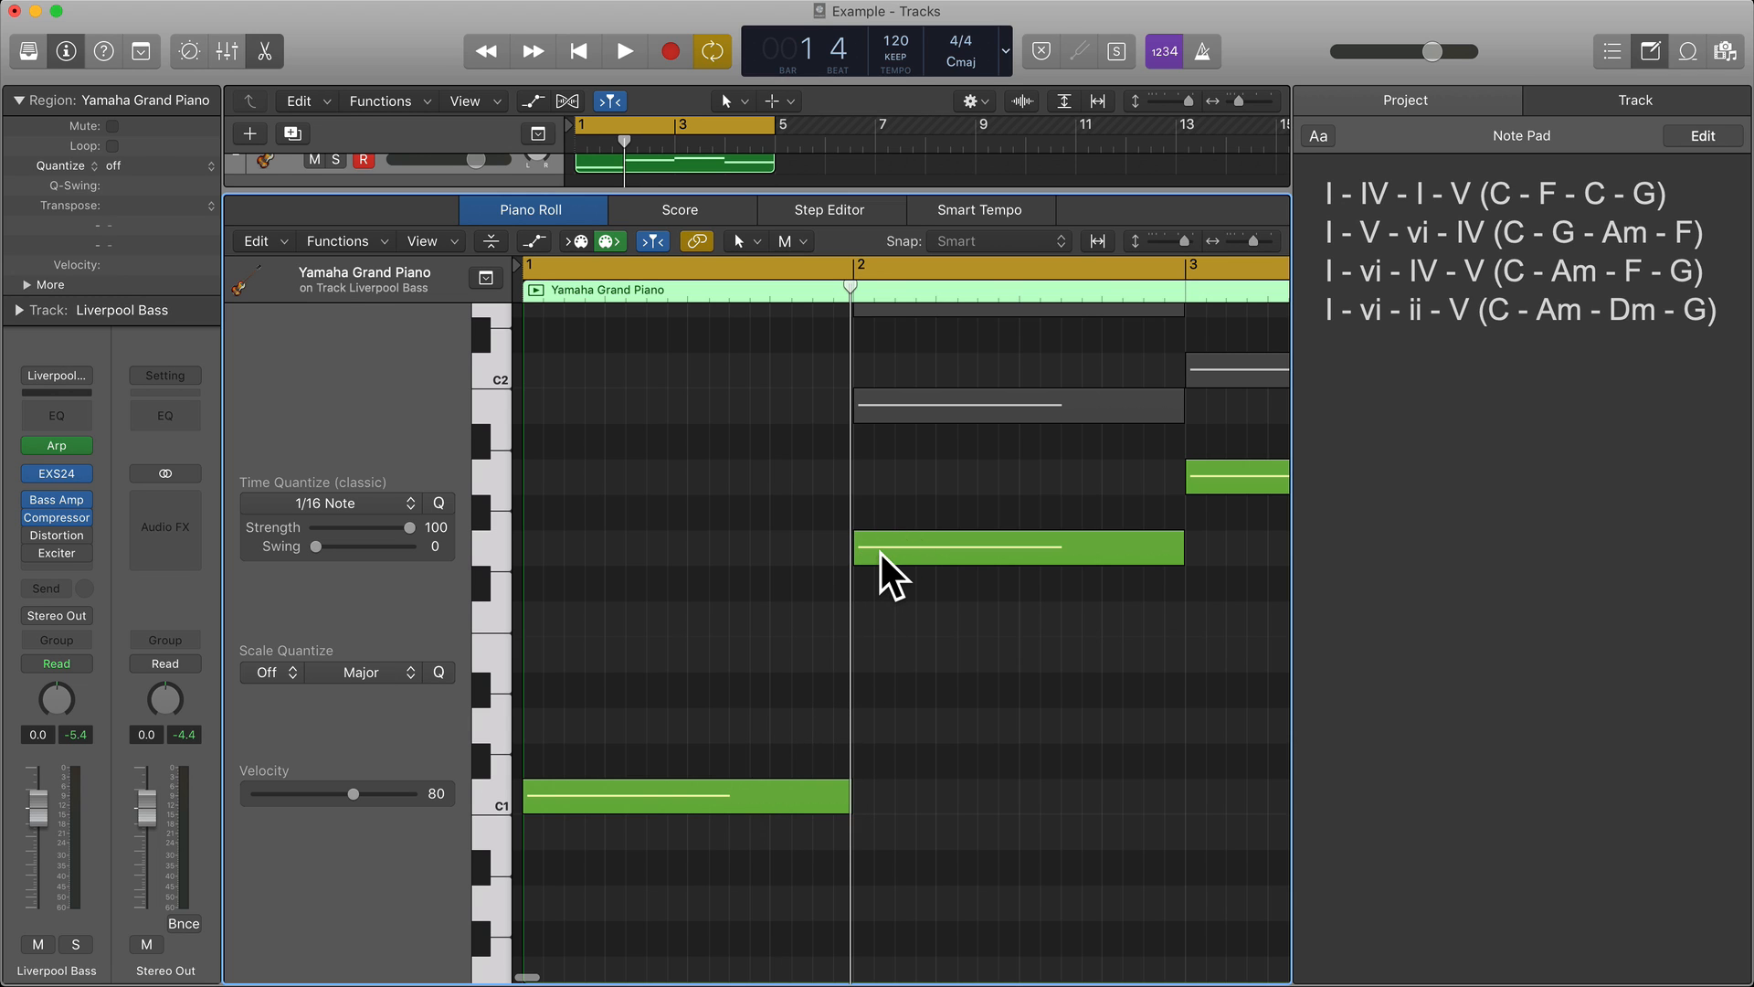
{"action": "scroll", "coordinate": [880, 552], "scroll_direction": "up", "scroll_amount": 9}
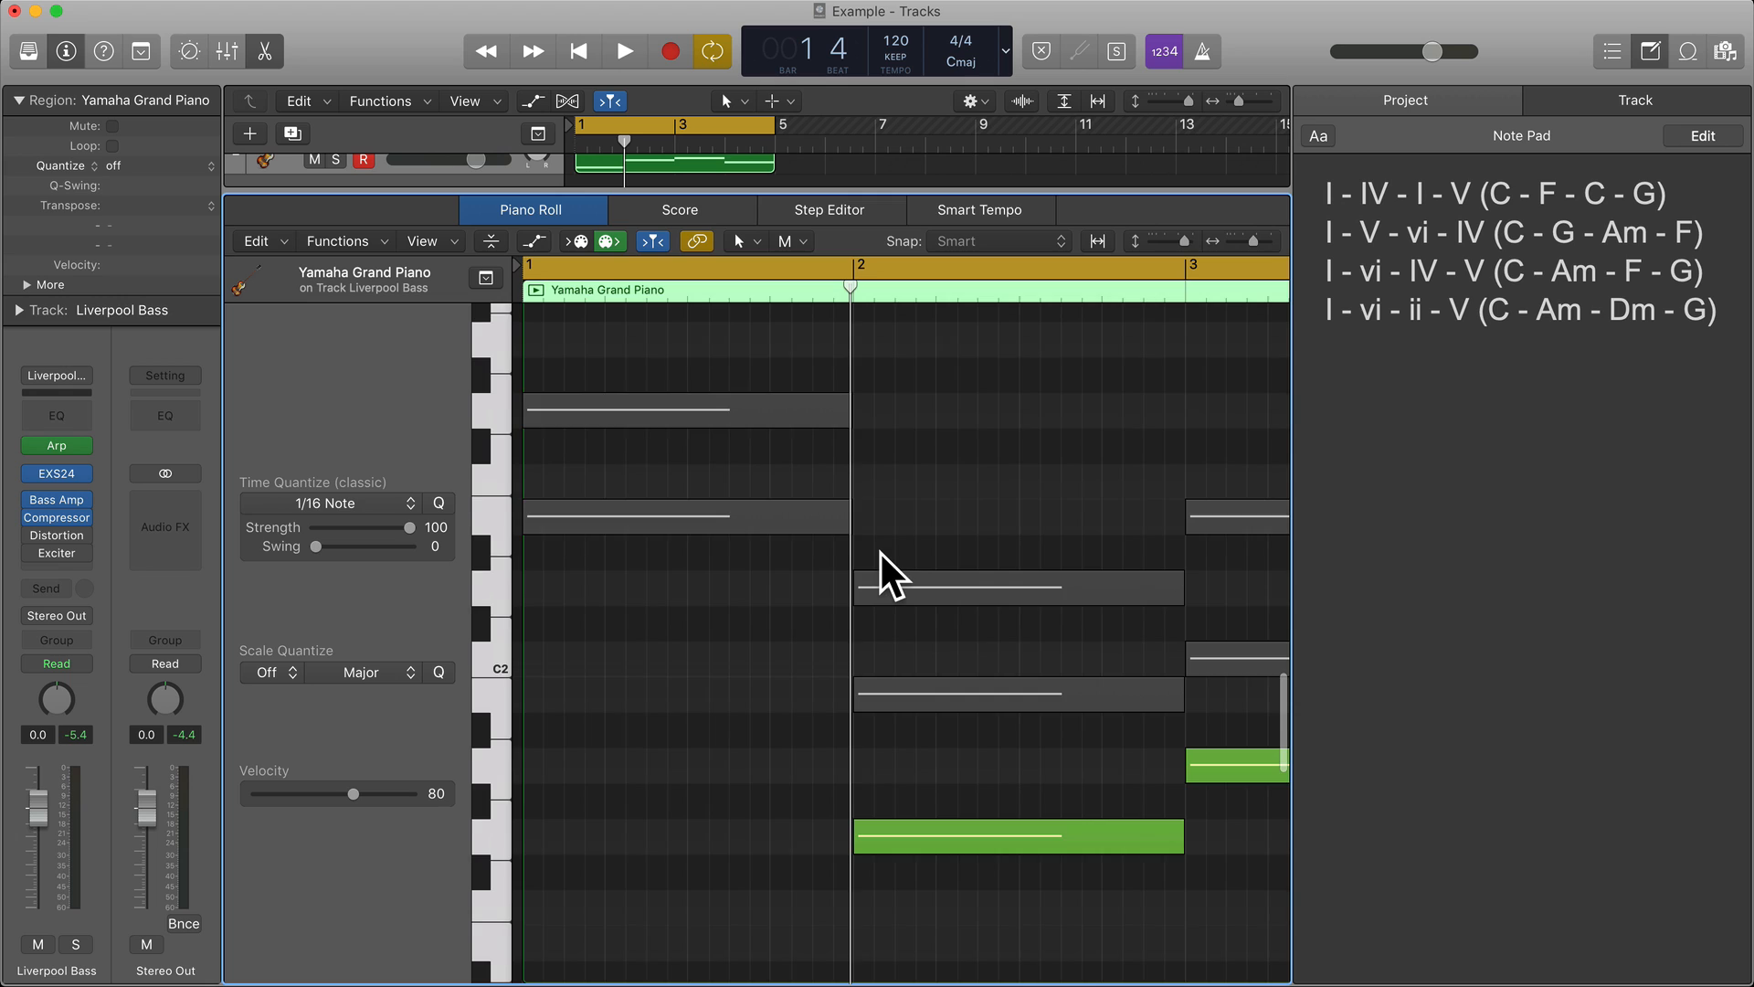
{"action": "scroll", "coordinate": [881, 551], "scroll_direction": "down", "scroll_amount": 1}
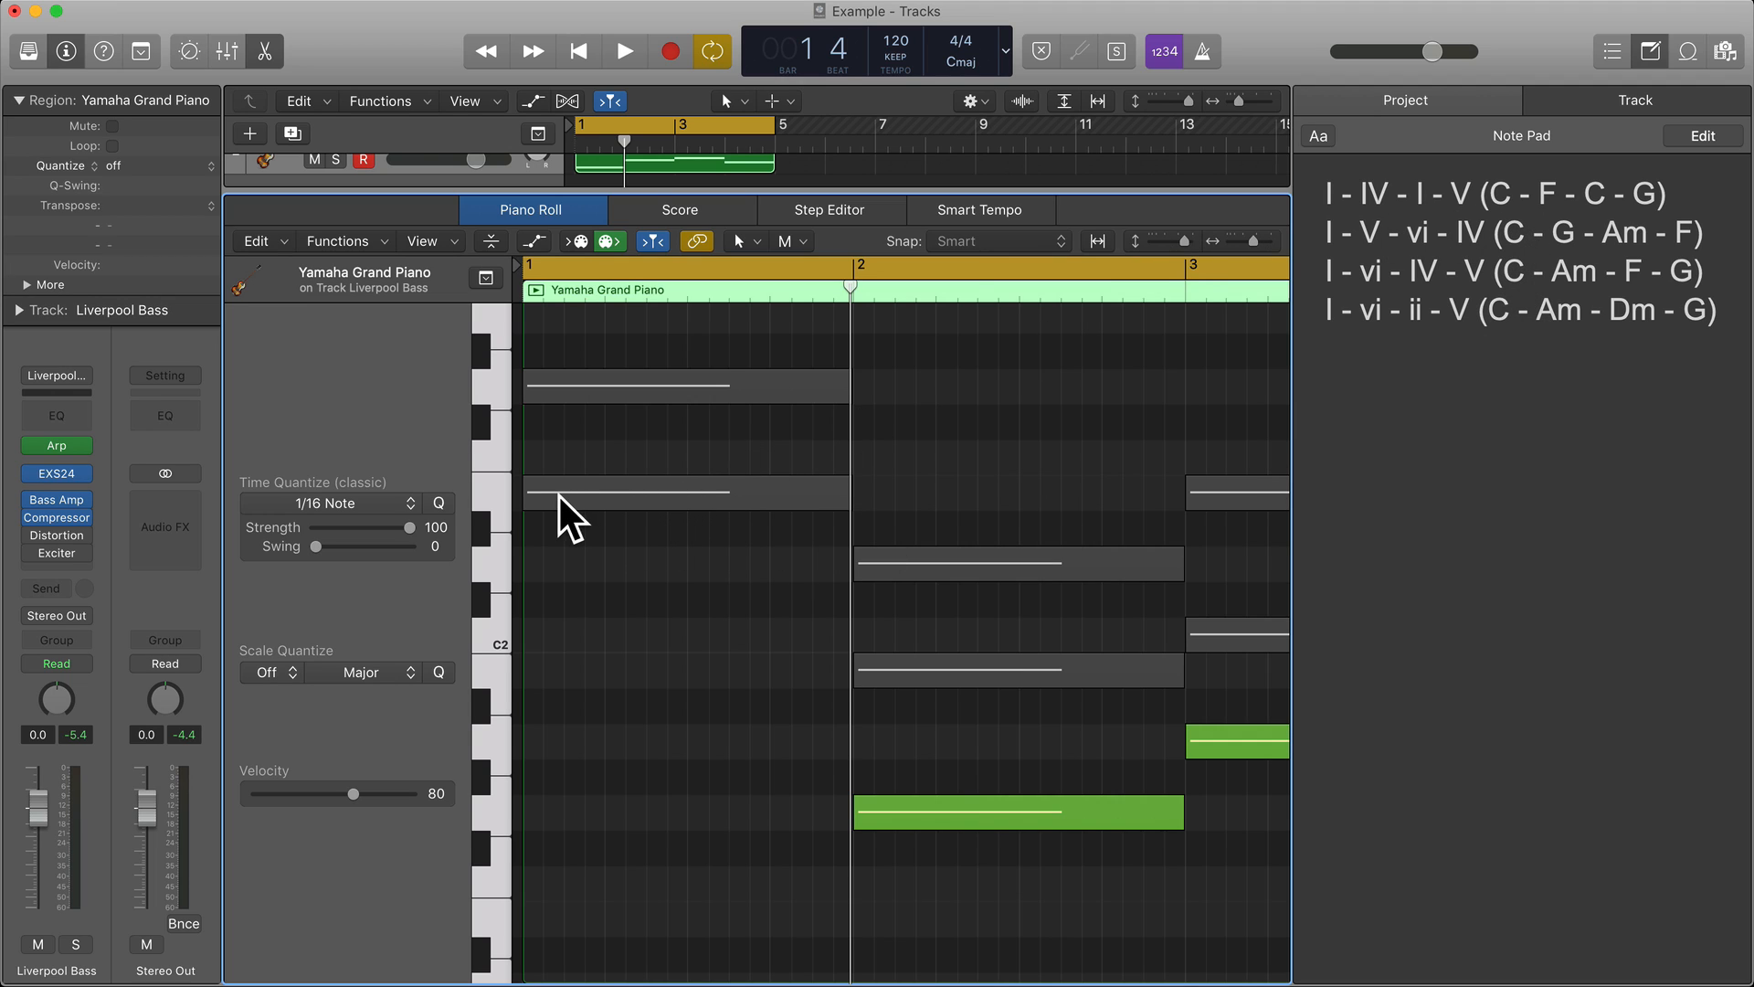
{"action": "mouse_move", "coordinate": [577, 492]}
{"action": "scroll", "coordinate": [748, 512], "scroll_direction": "down", "scroll_amount": 4}
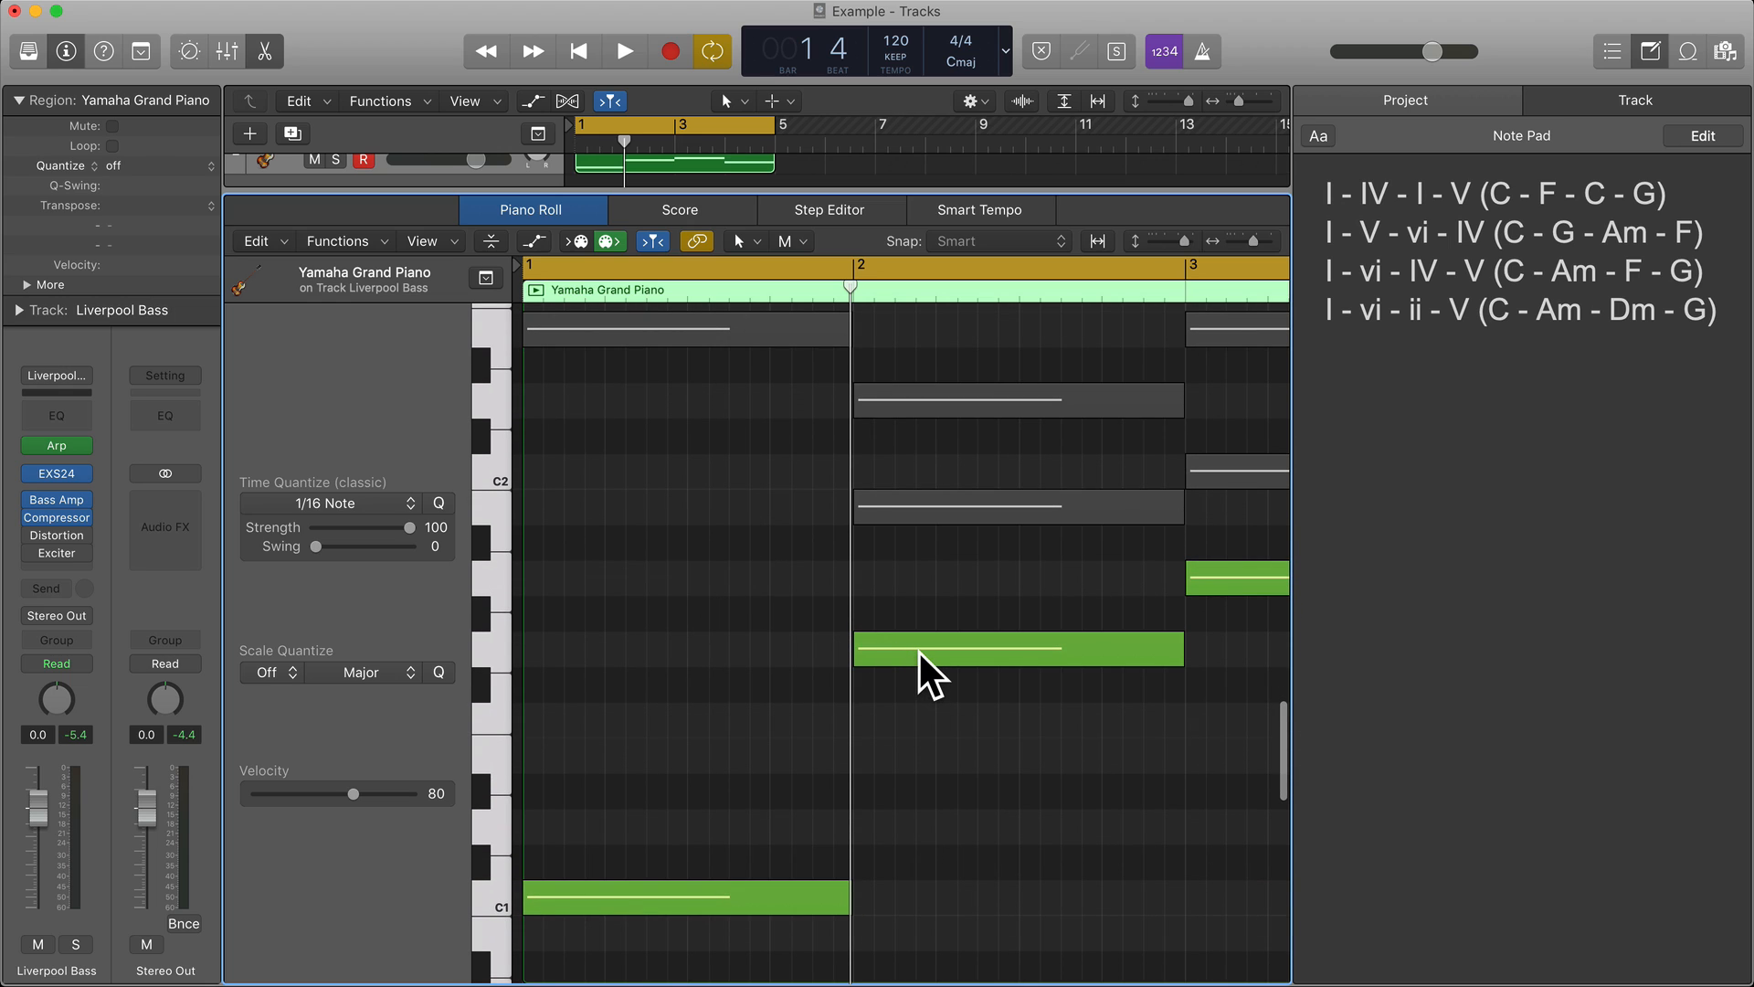
{"action": "mouse_move", "coordinate": [924, 651]}
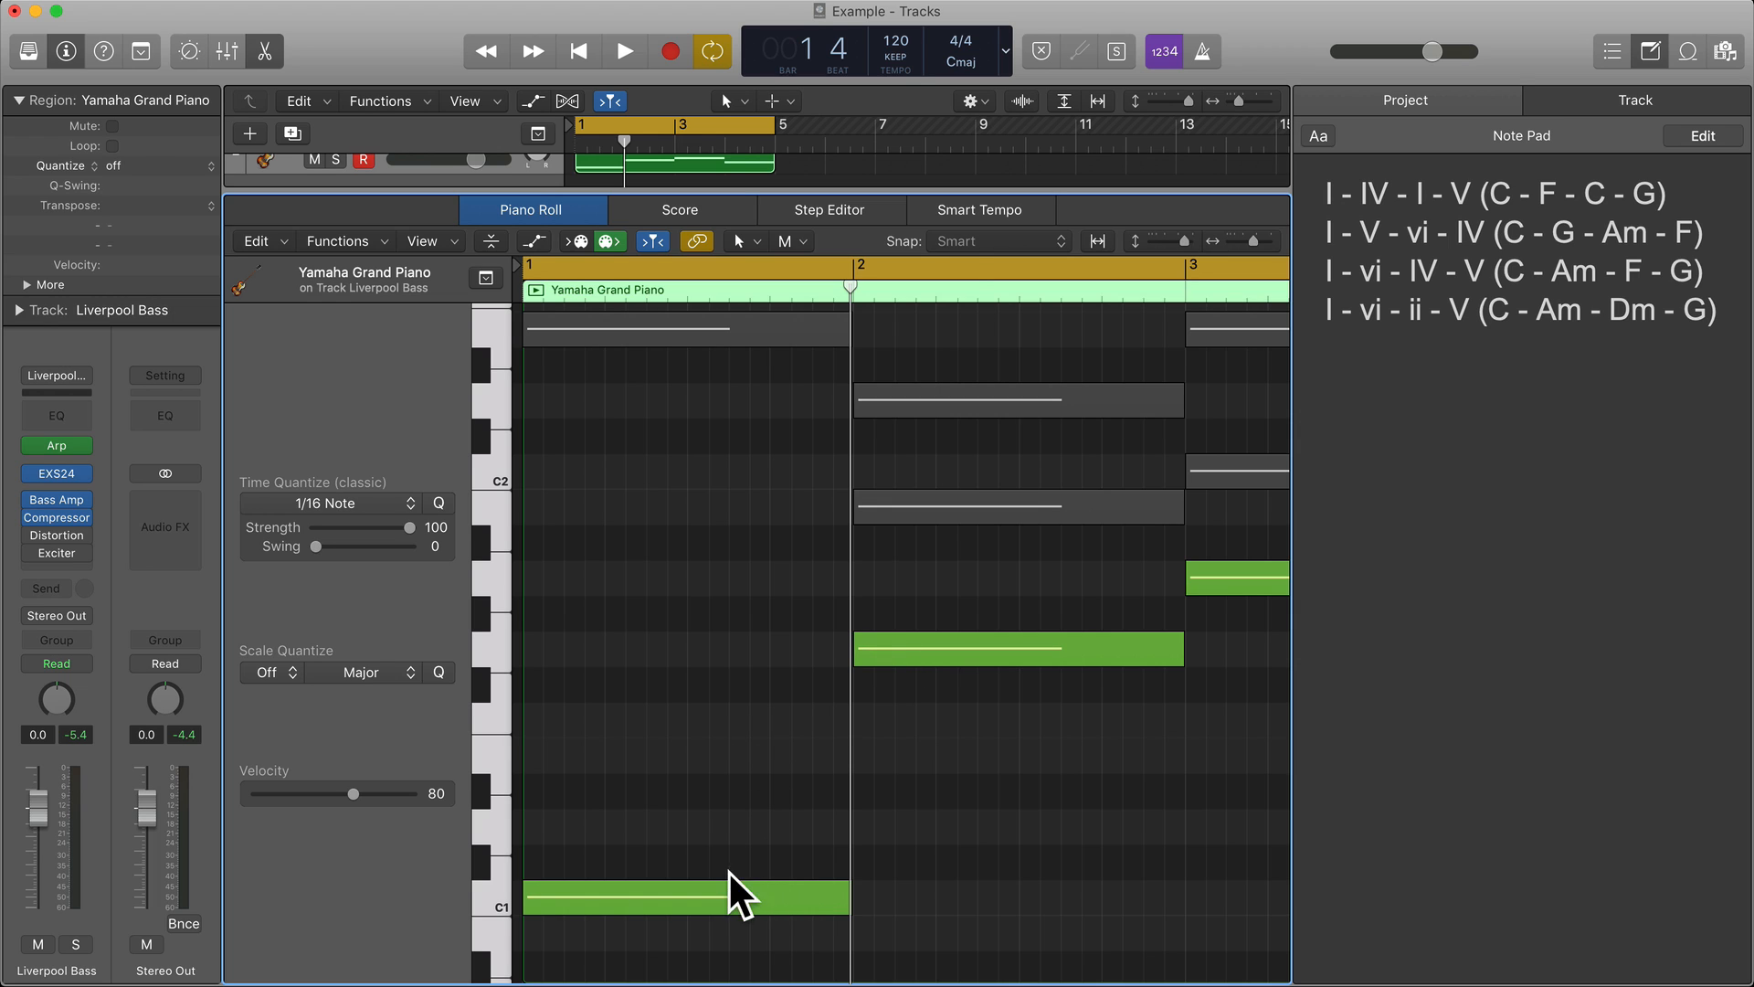
Shorten the C1 note in bar 1 by an eighth, pencil in an eighth-note E1 to fill the gap, and play it back.
{"action": "left_click_drag", "start_coordinate": [842, 900], "coordinate": [792, 897]}
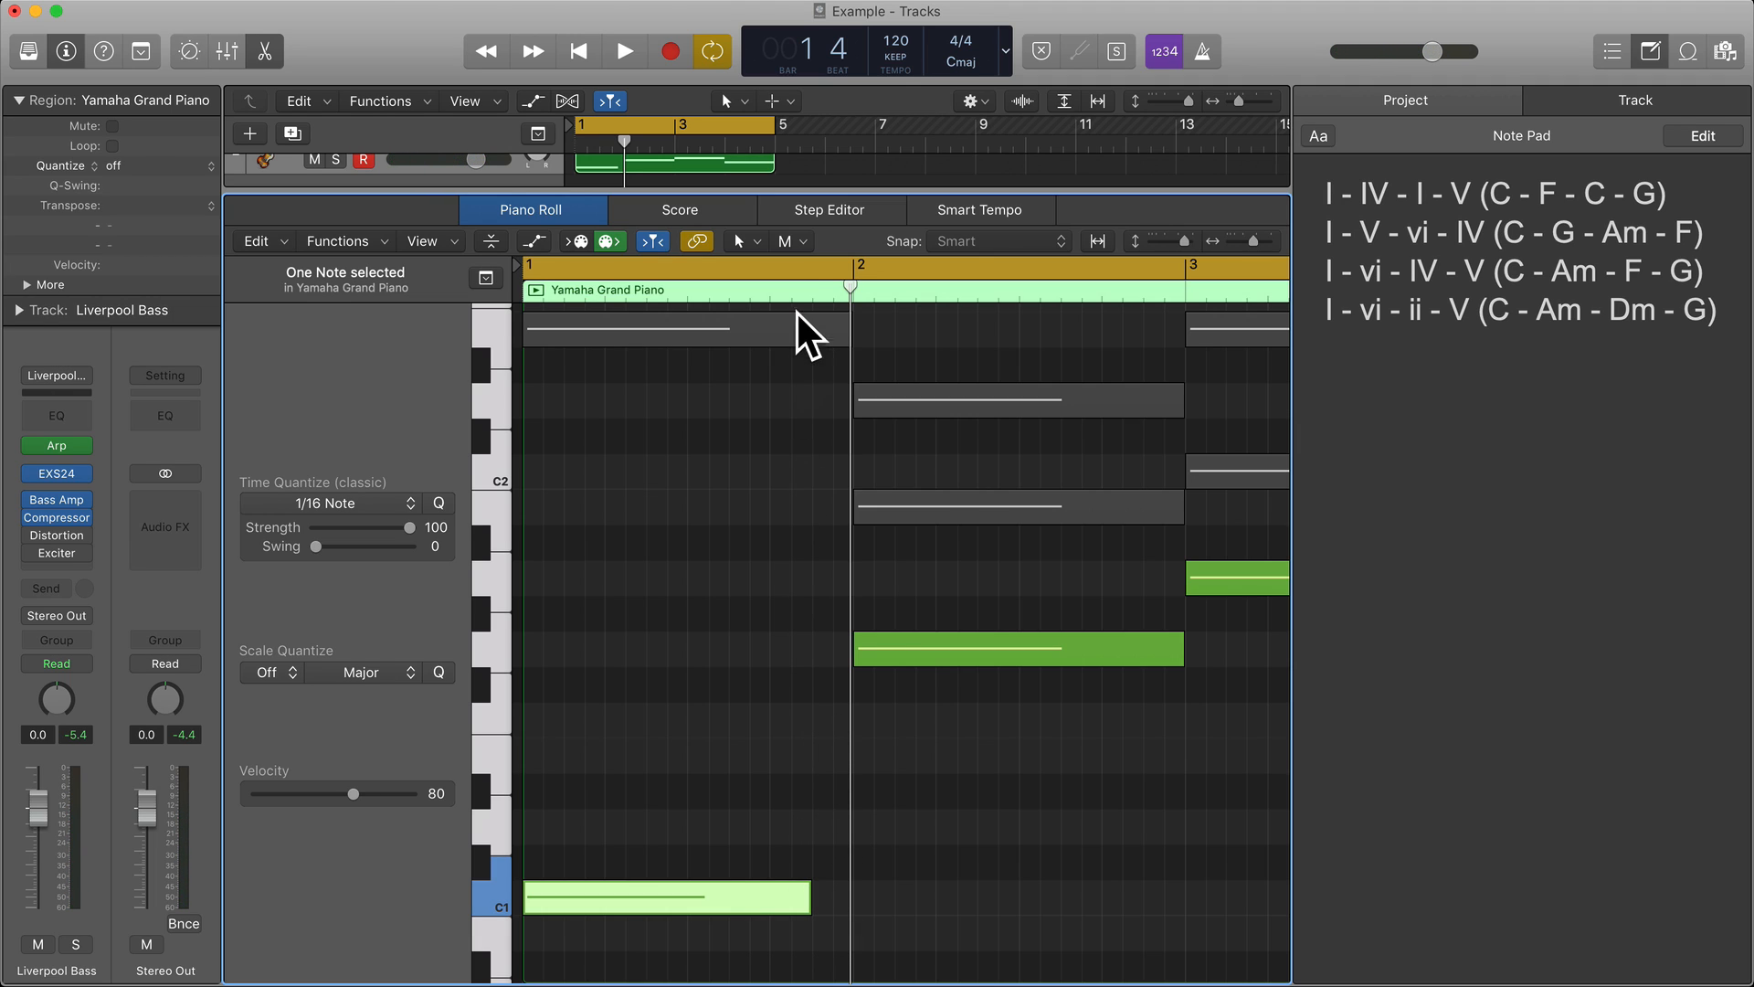
{"action": "left_click", "coordinate": [788, 241]}
{"action": "left_click", "coordinate": [824, 292]}
{"action": "left_click", "coordinate": [822, 756]}
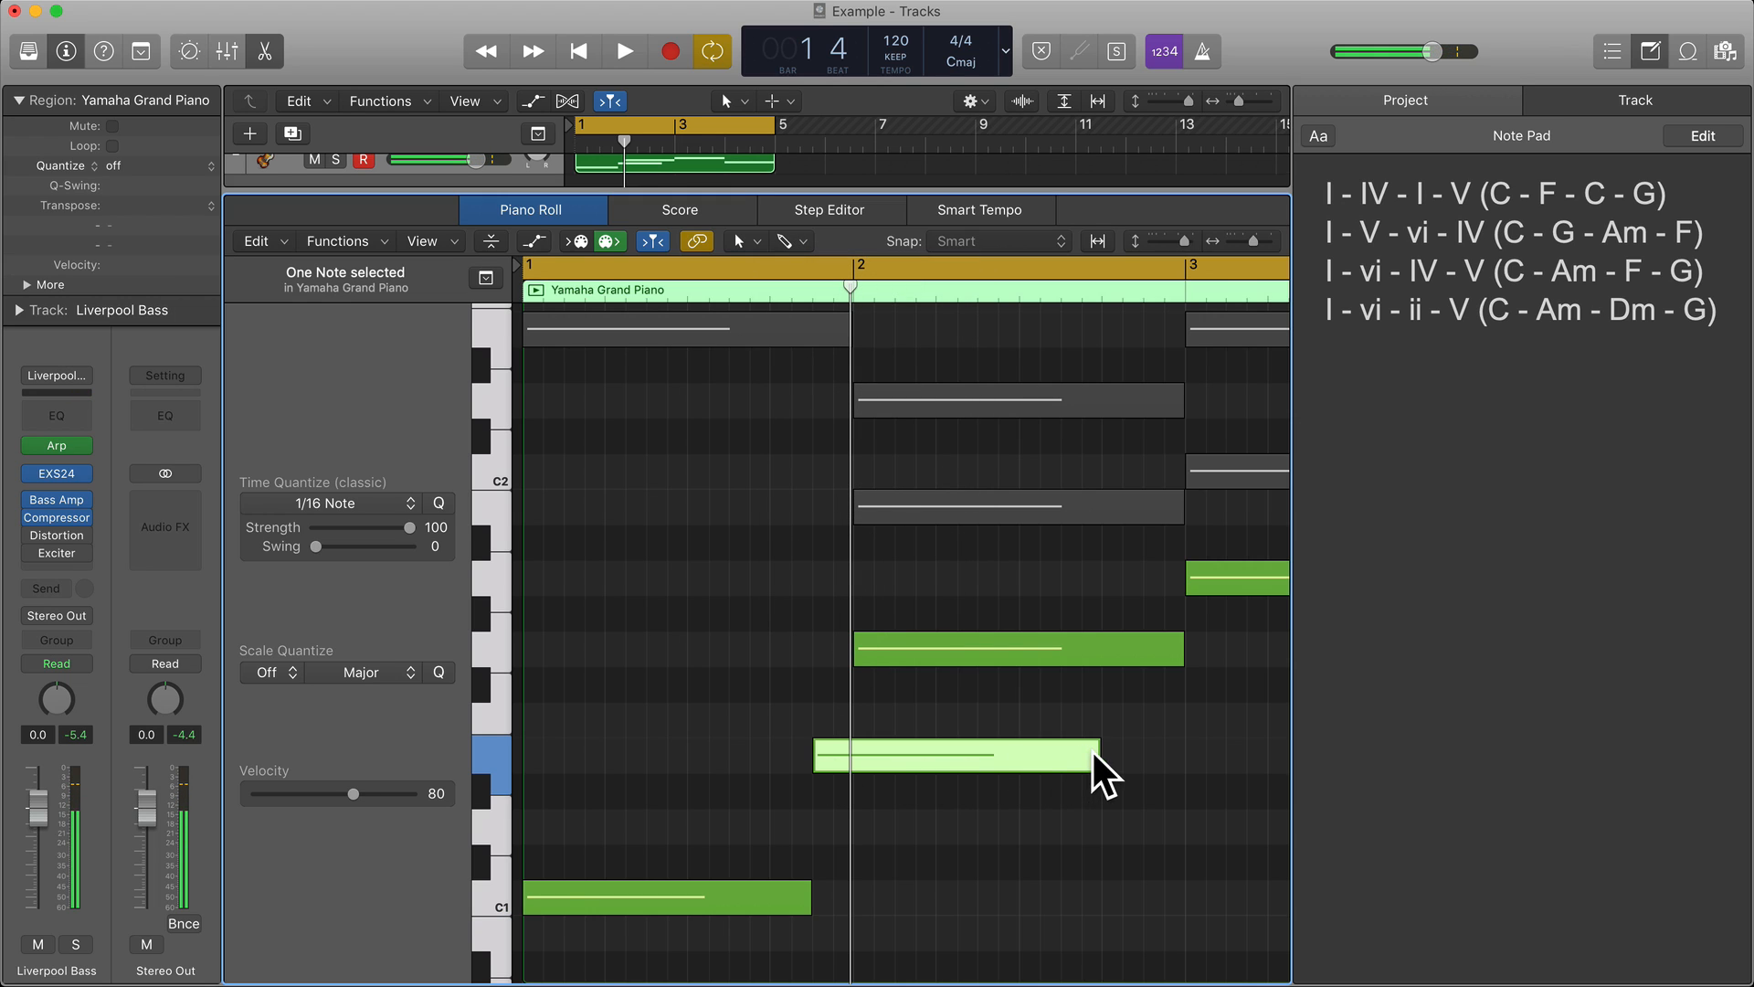
{"action": "left_click_drag", "start_coordinate": [1097, 756], "coordinate": [837, 770]}
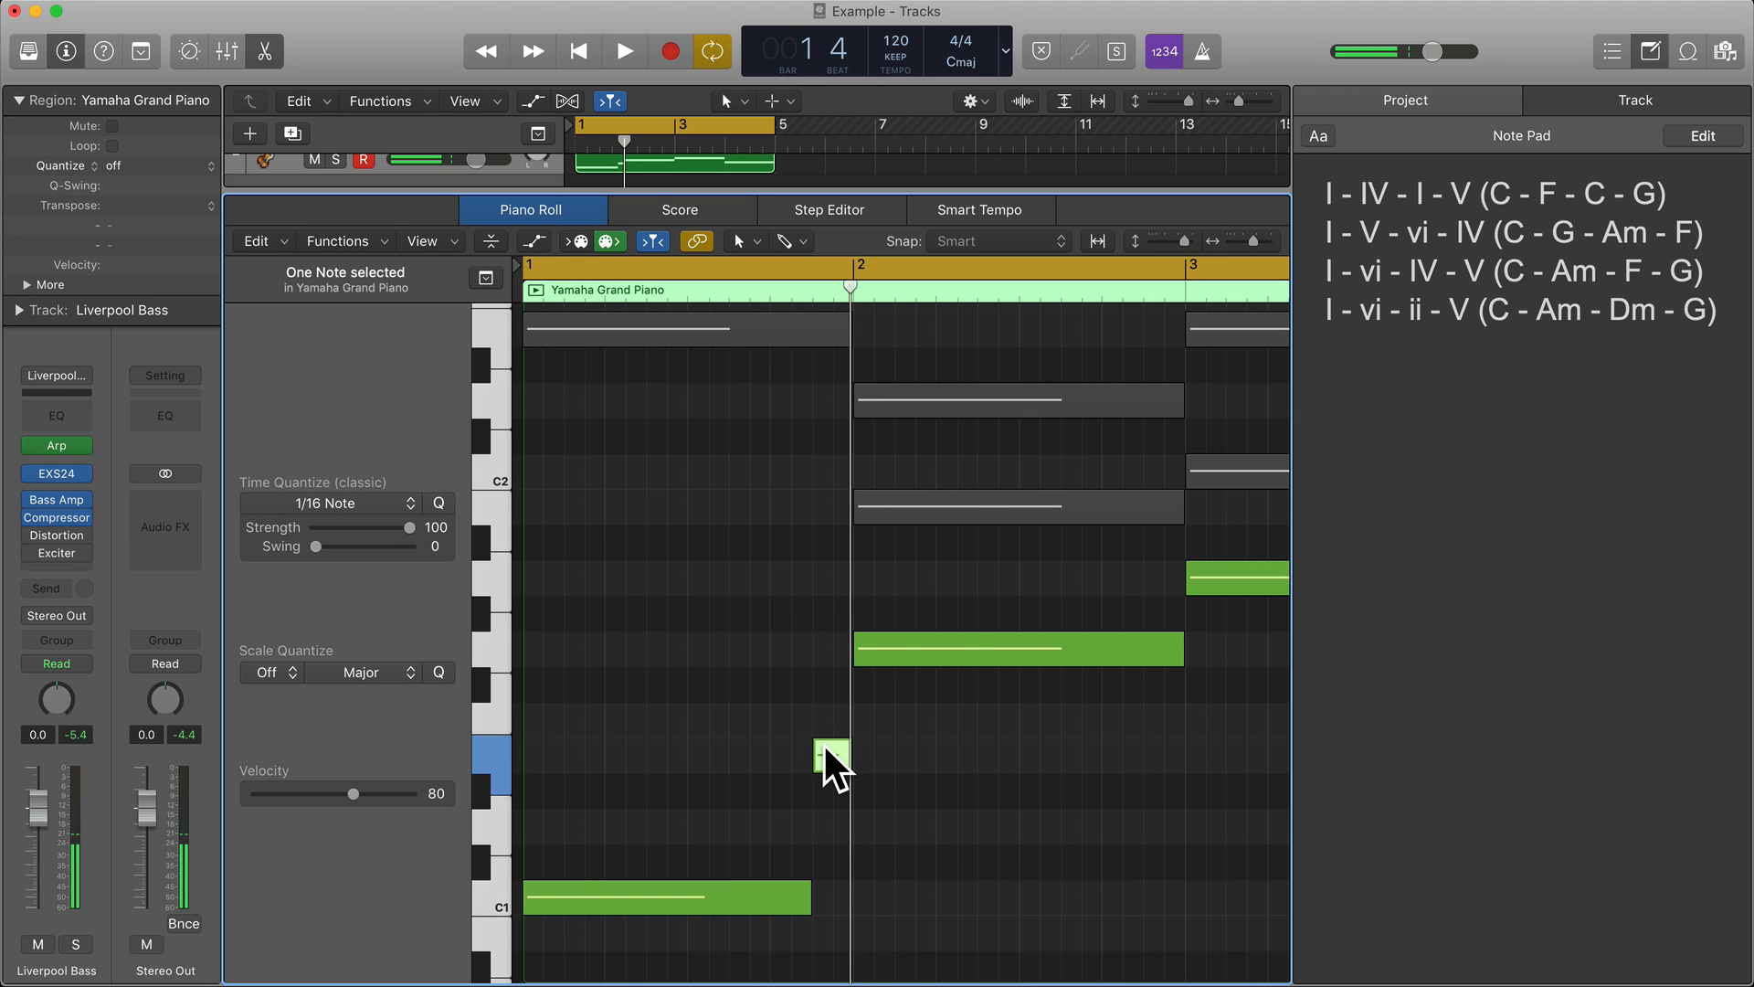
{"action": "mouse_move", "coordinate": [825, 747]}
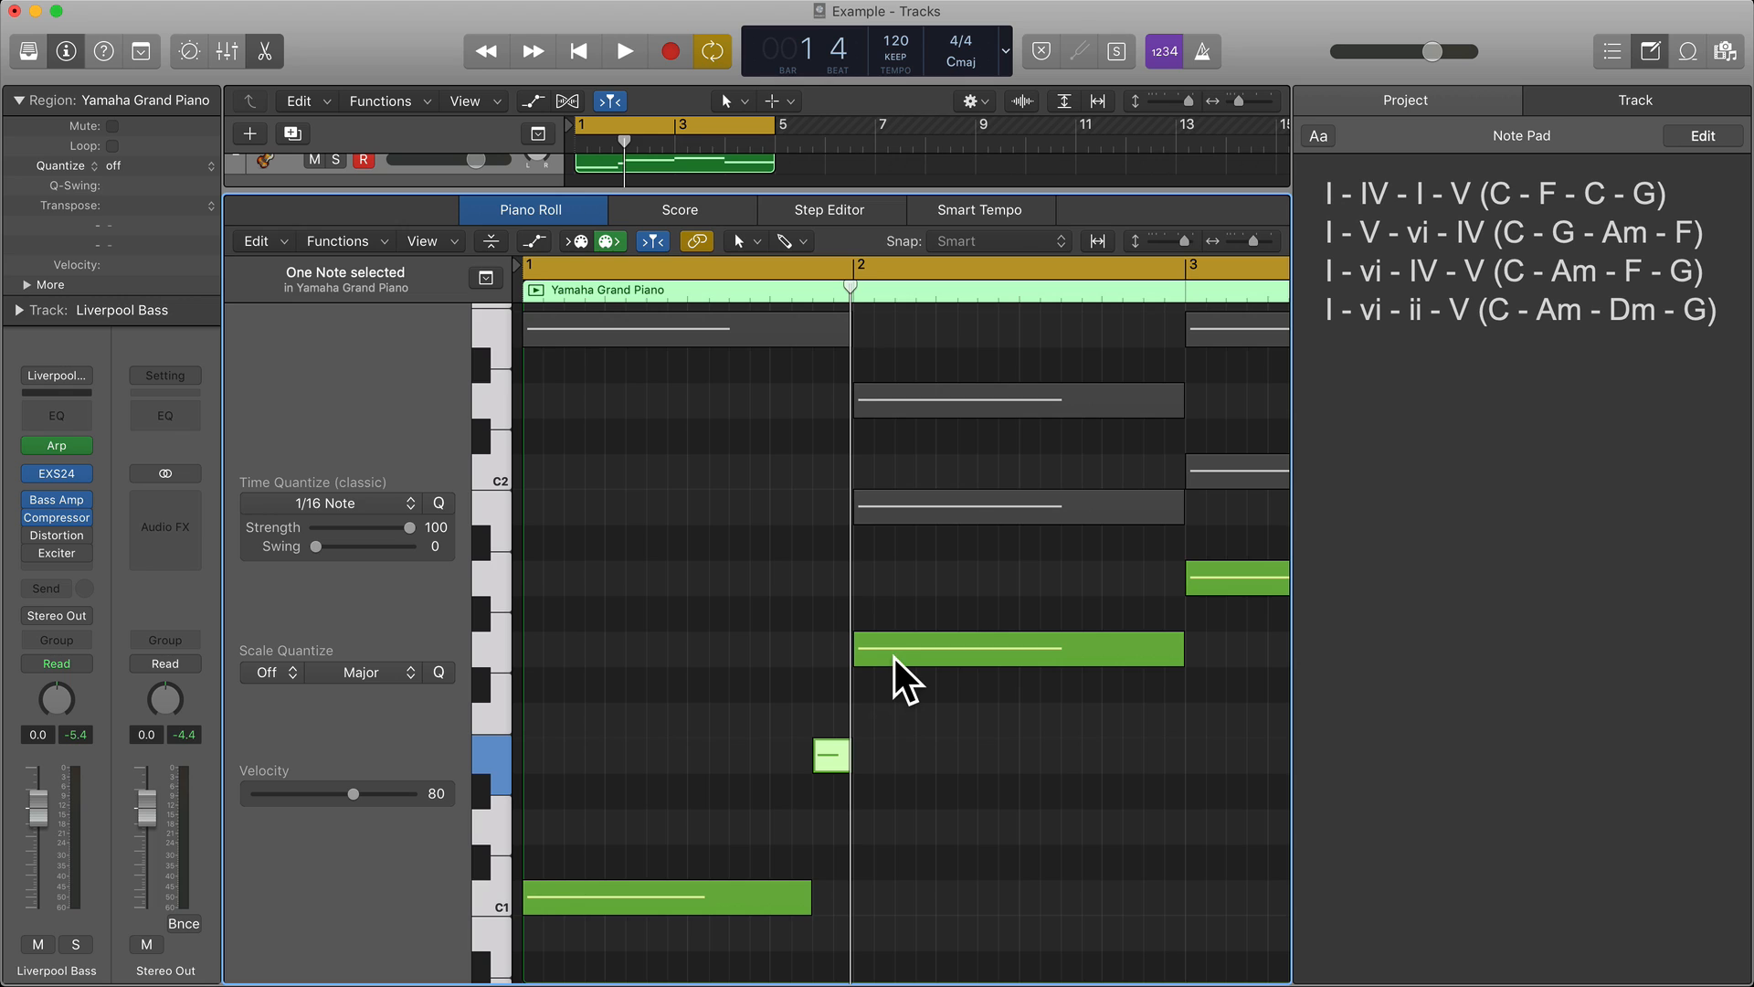
{"action": "key", "text": "space"}
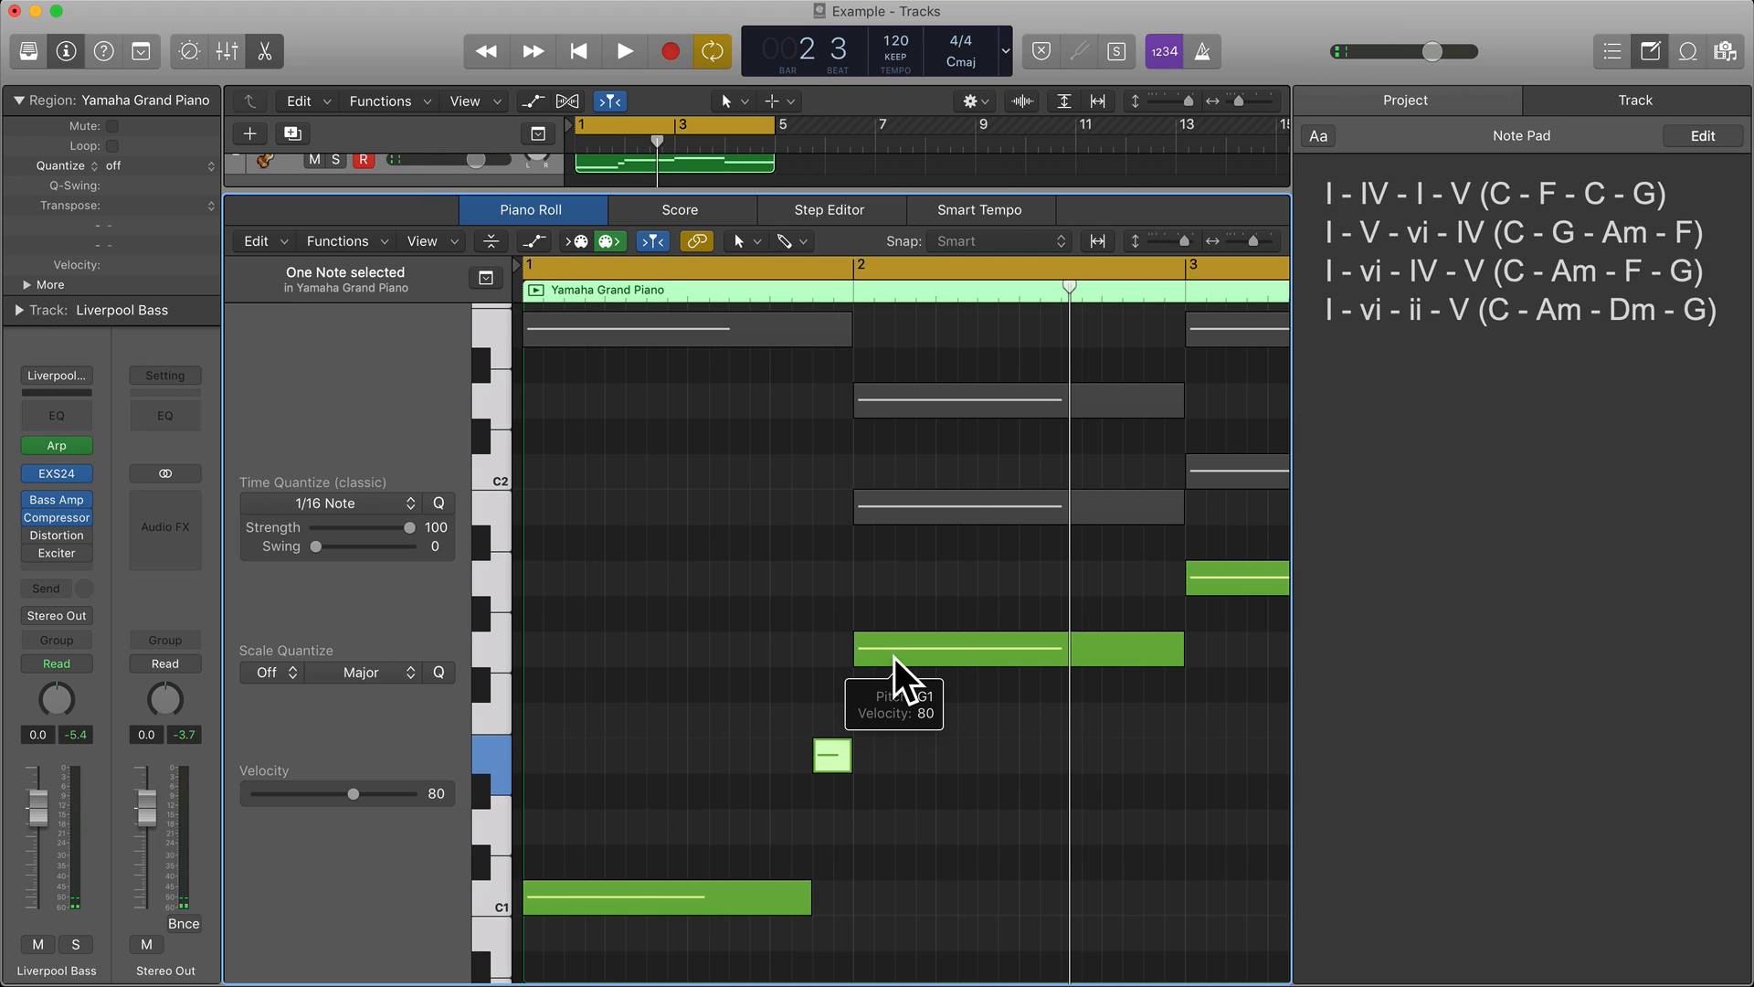
Audition the A1 note in bar 3 and the F1 note in bar 4, and compare them with the earlier bars.
{"action": "scroll", "coordinate": [895, 658], "scroll_direction": "right", "scroll_amount": 4}
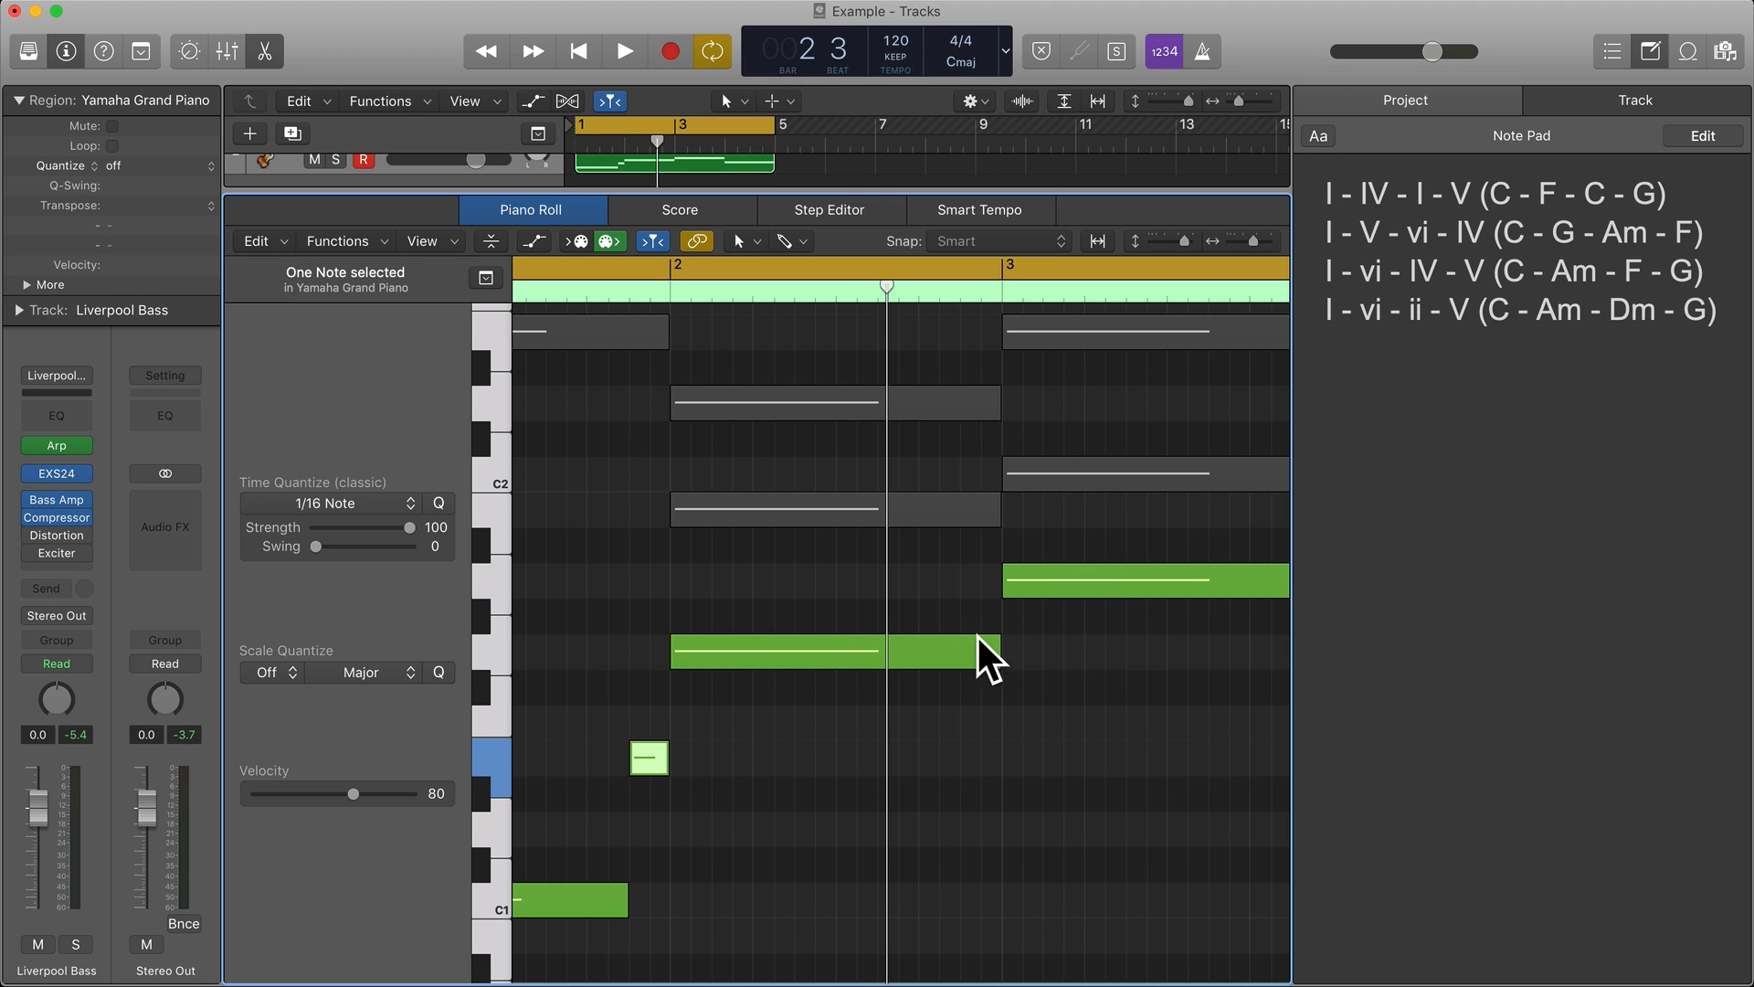
{"action": "scroll", "coordinate": [978, 638], "scroll_direction": "right", "scroll_amount": 5}
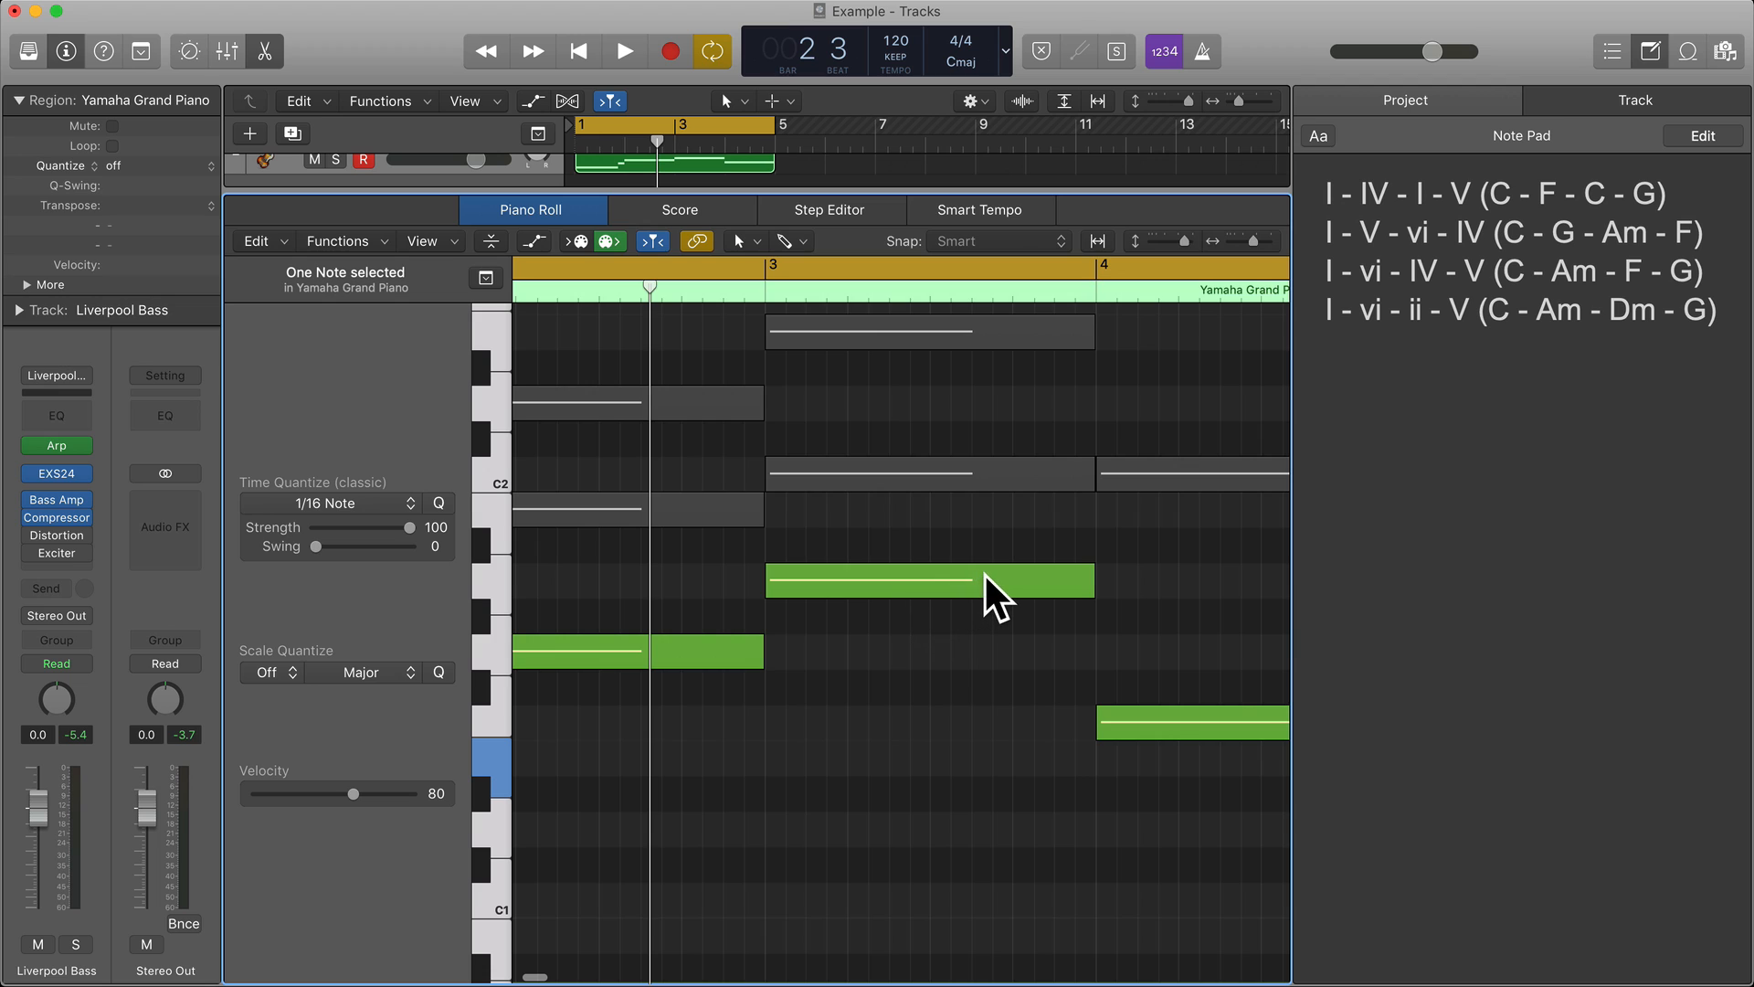
{"action": "scroll", "coordinate": [985, 574], "scroll_direction": "right", "scroll_amount": 3}
{"action": "left_click", "coordinate": [908, 577]}
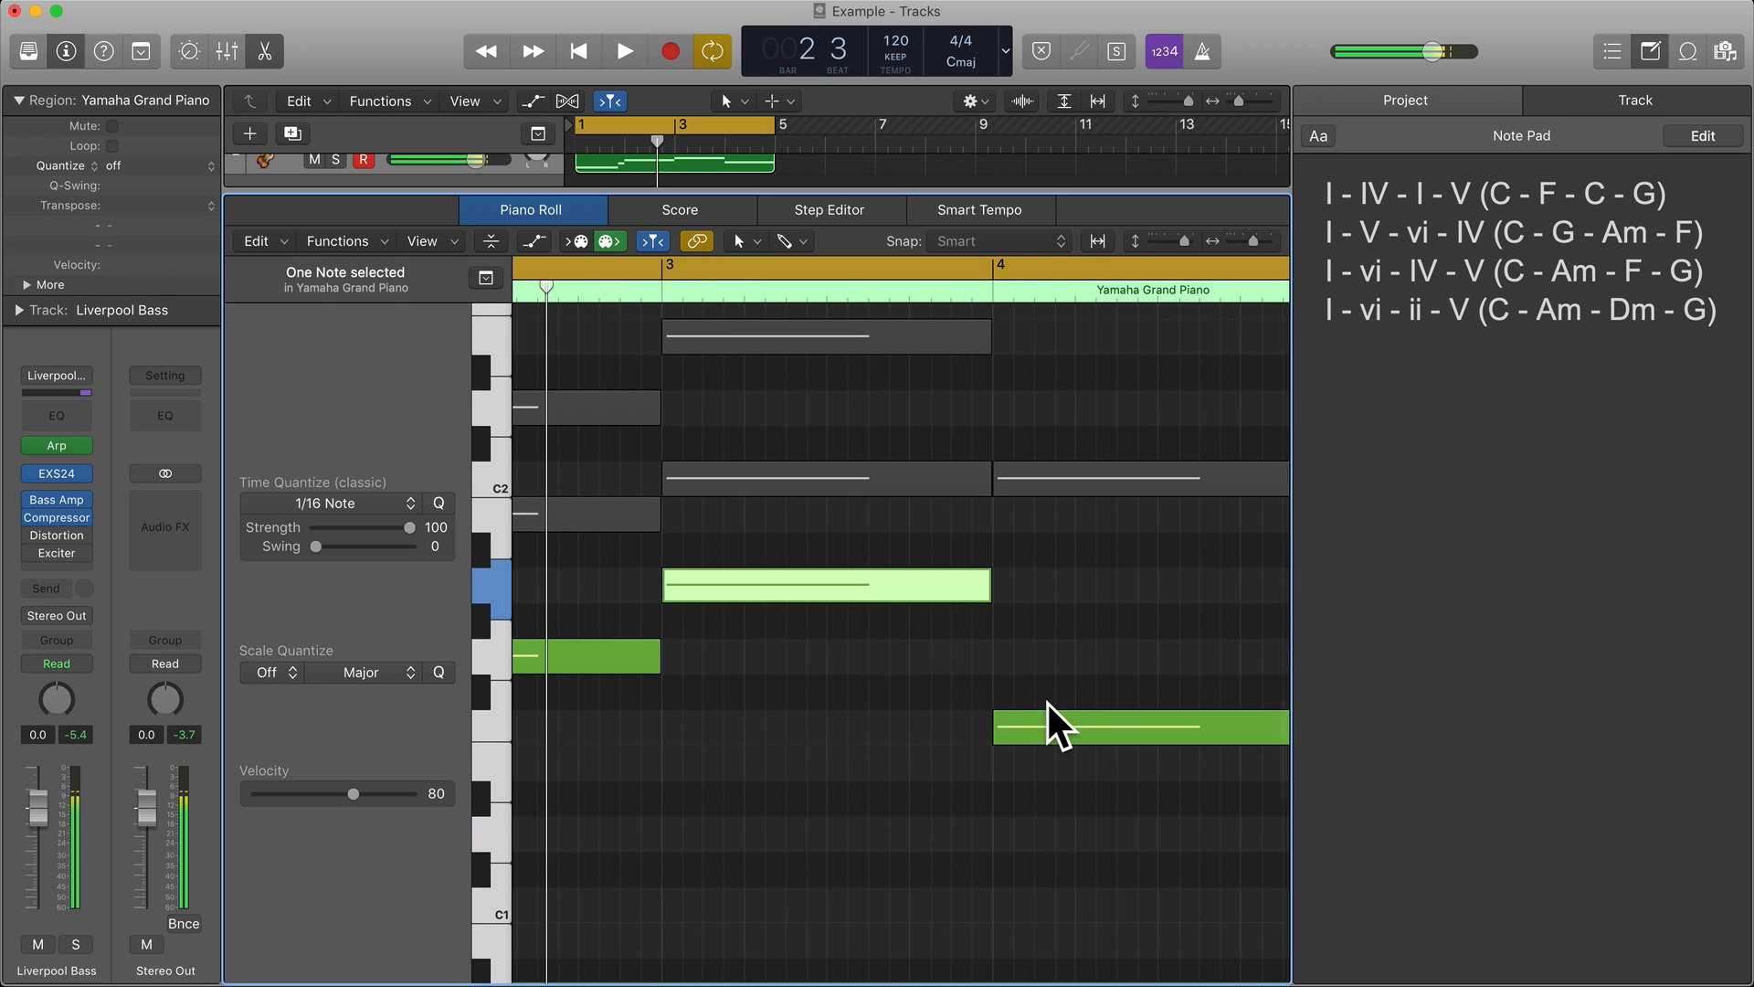
{"action": "left_click", "coordinate": [1076, 733]}
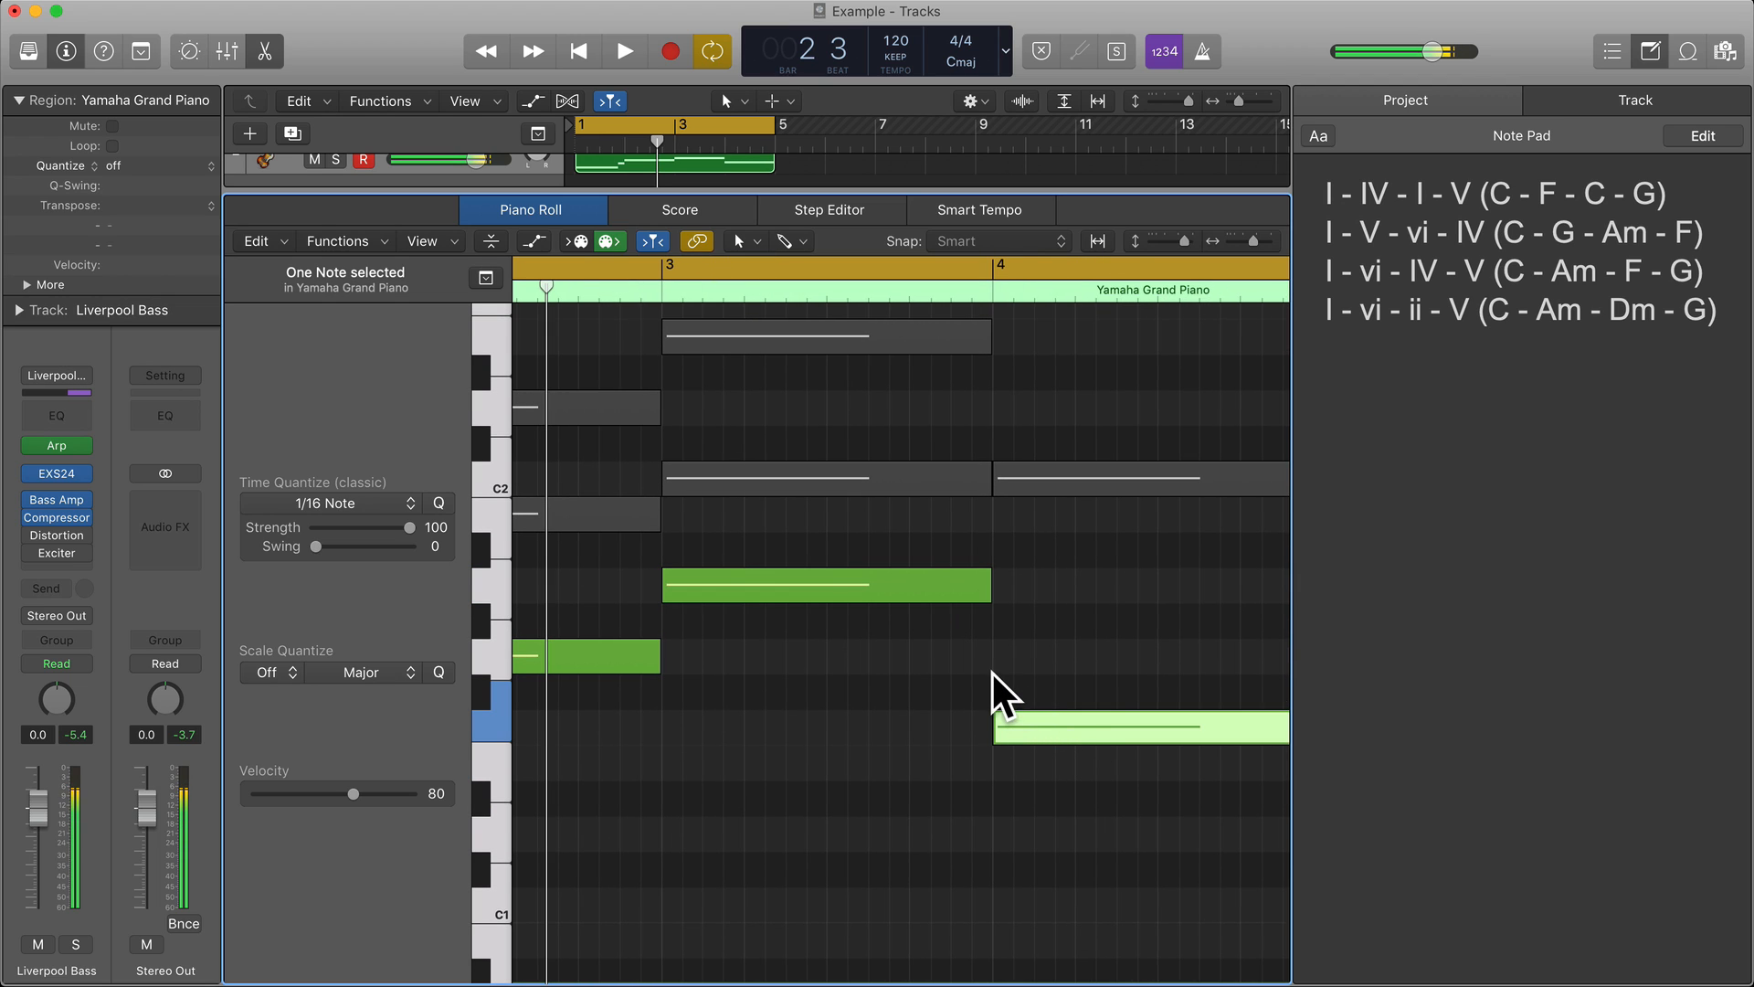
{"action": "scroll", "coordinate": [990, 668], "scroll_direction": "right", "scroll_amount": 3}
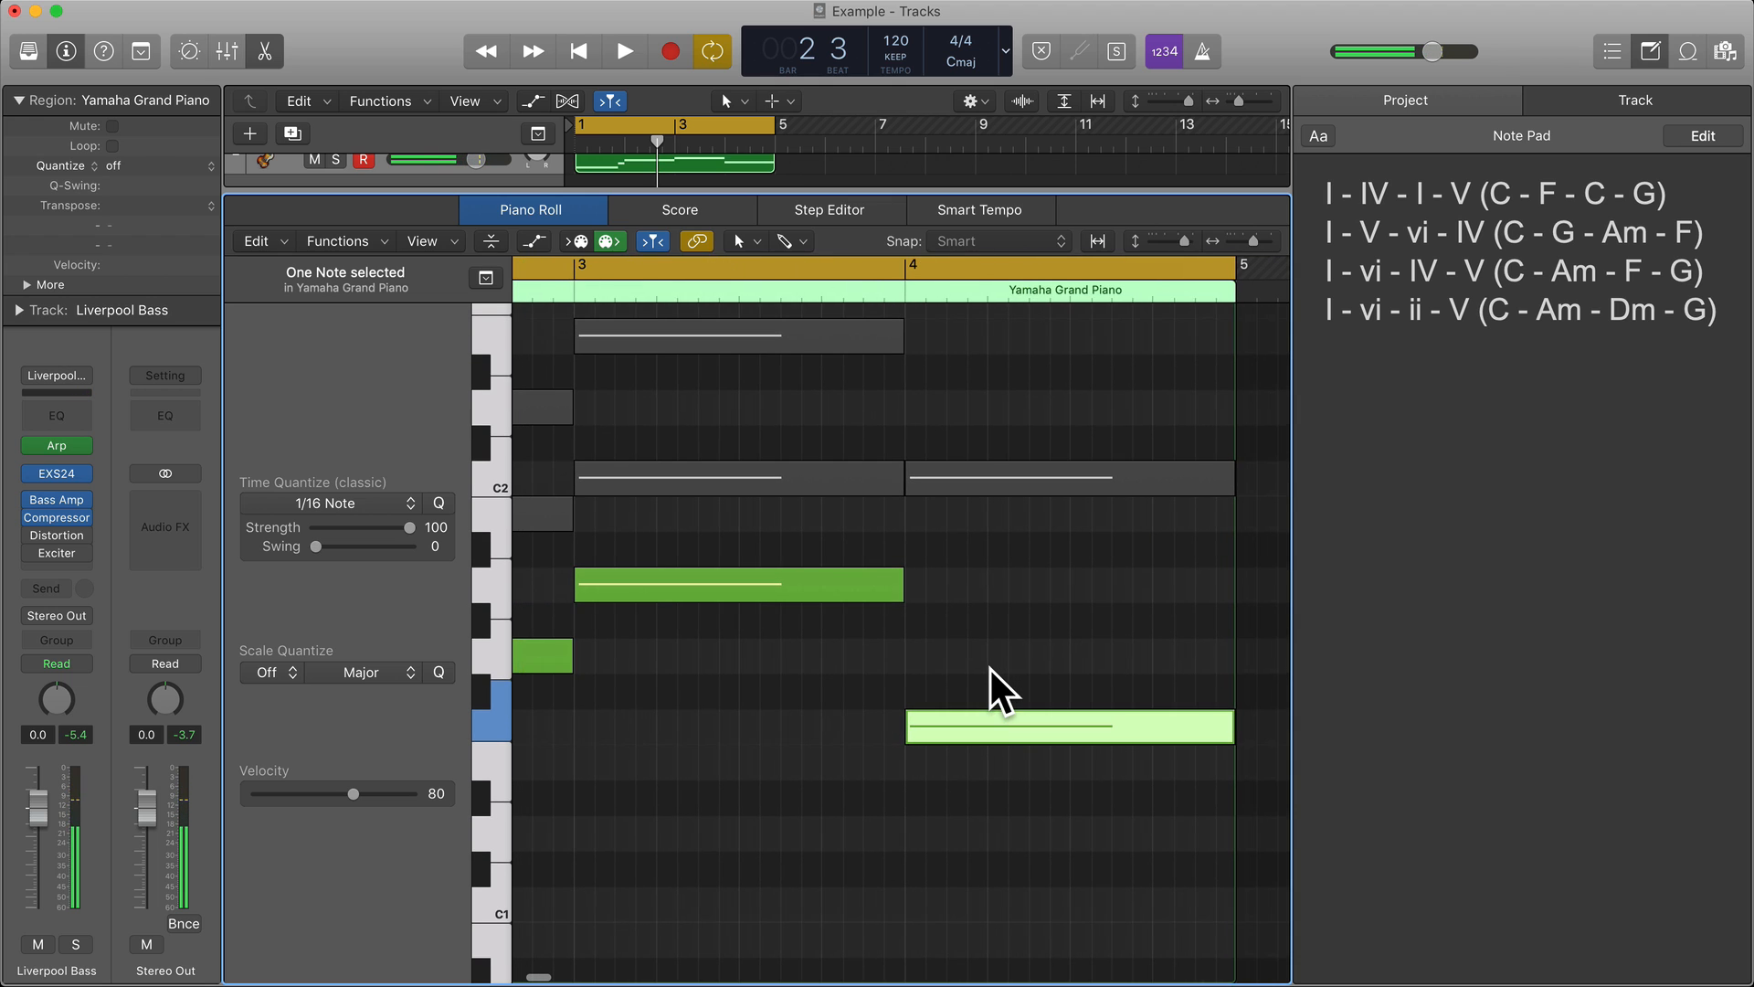
{"action": "scroll", "coordinate": [990, 669], "scroll_direction": "up", "scroll_amount": 3}
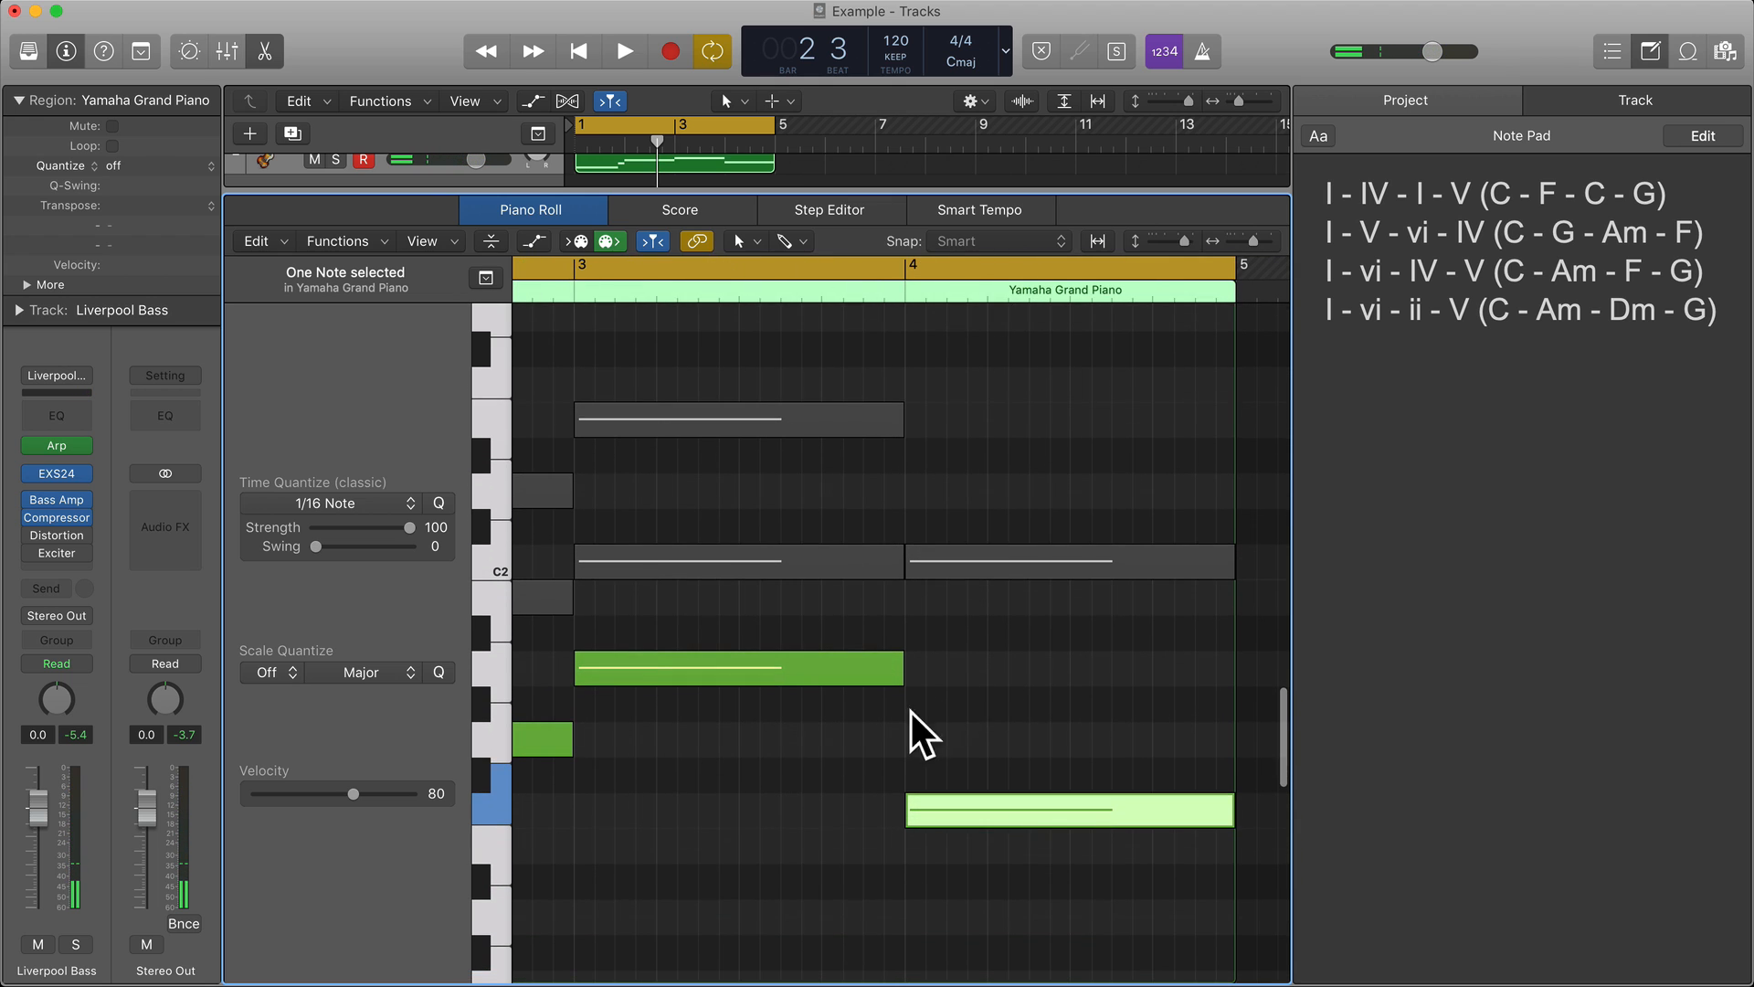
{"action": "scroll", "coordinate": [902, 718], "scroll_direction": "down", "scroll_amount": 5}
{"action": "scroll", "coordinate": [902, 719], "scroll_direction": "left", "scroll_amount": 8}
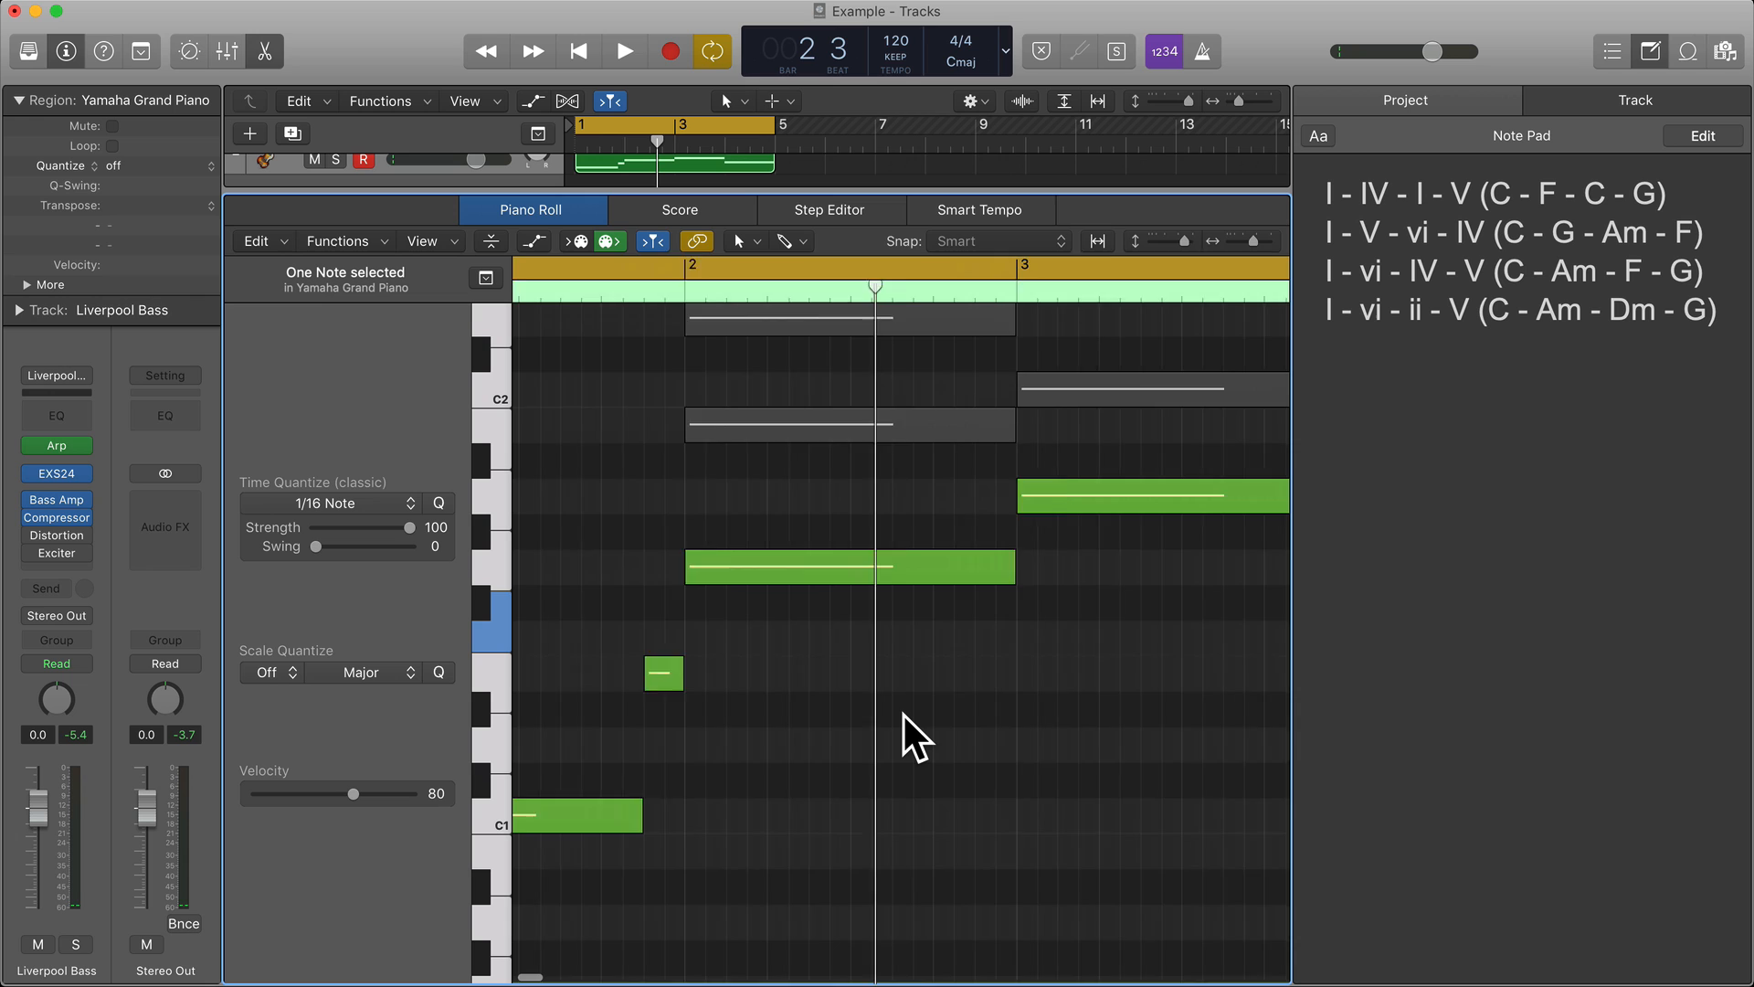
{"action": "scroll", "coordinate": [902, 715], "scroll_direction": "right", "scroll_amount": 10}
{"action": "scroll", "coordinate": [903, 714], "scroll_direction": "up", "scroll_amount": 3}
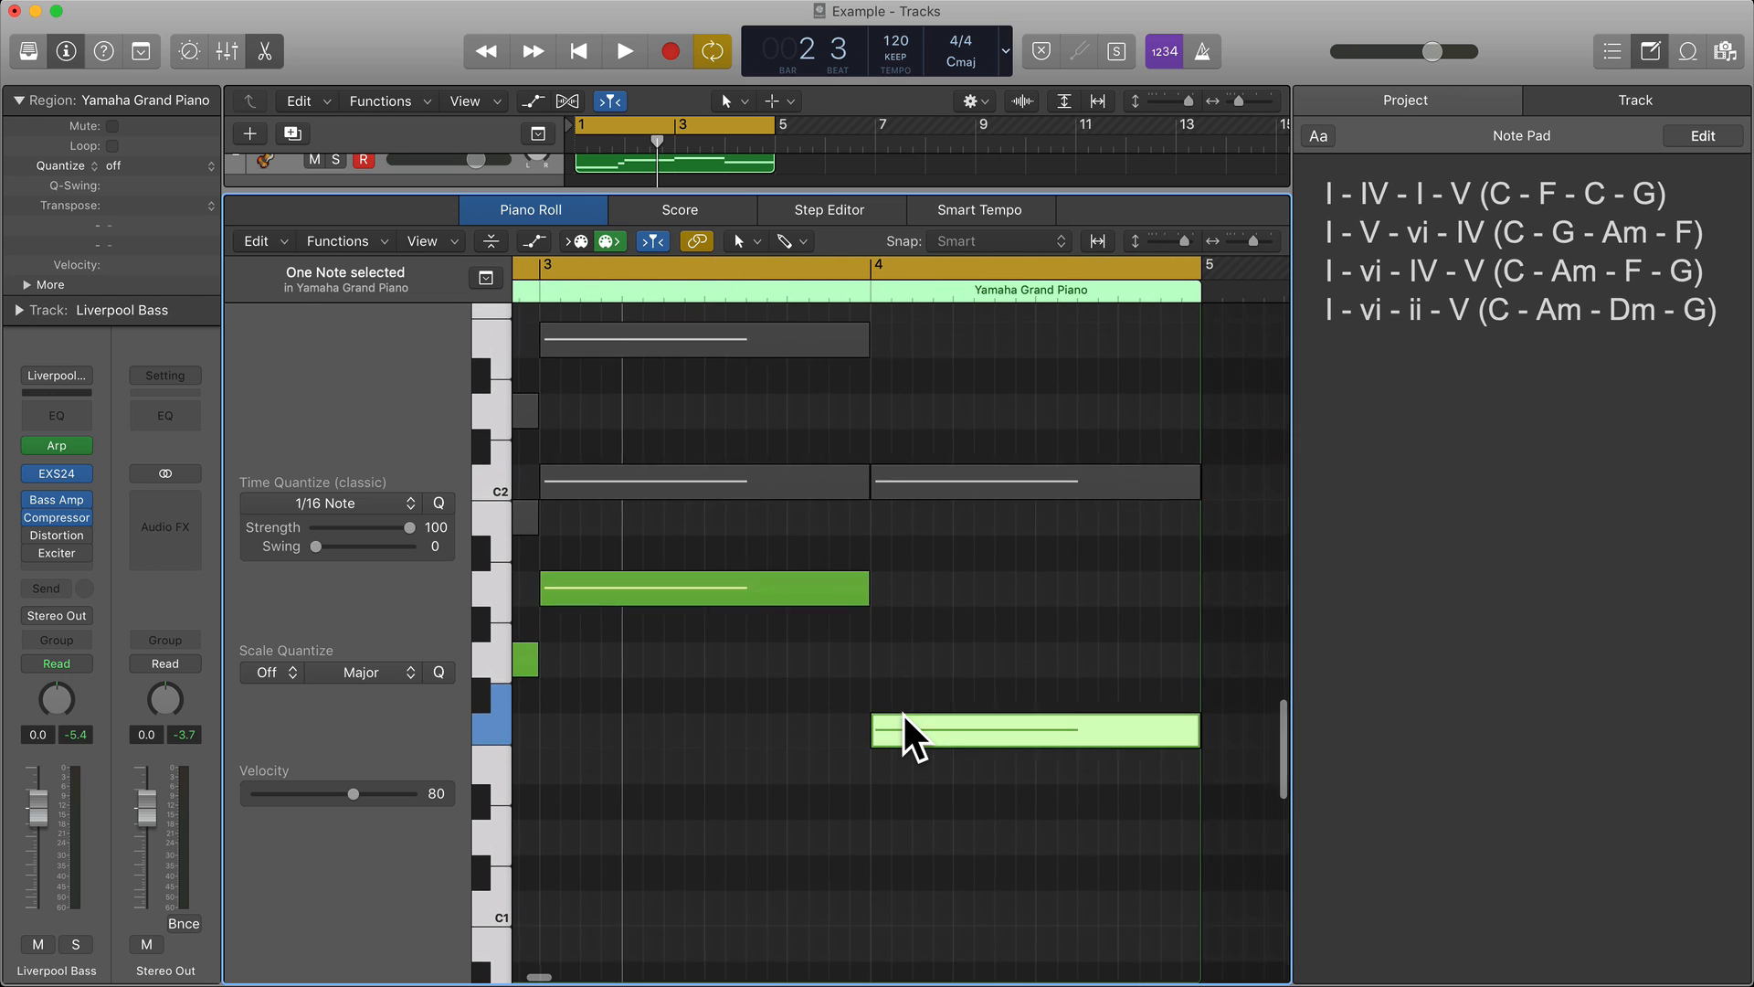
Check the muted E2 and C2 chord notes in bars 3 and 4 for a passing note between the two roots.
{"action": "scroll", "coordinate": [903, 714], "scroll_direction": "up", "scroll_amount": 4}
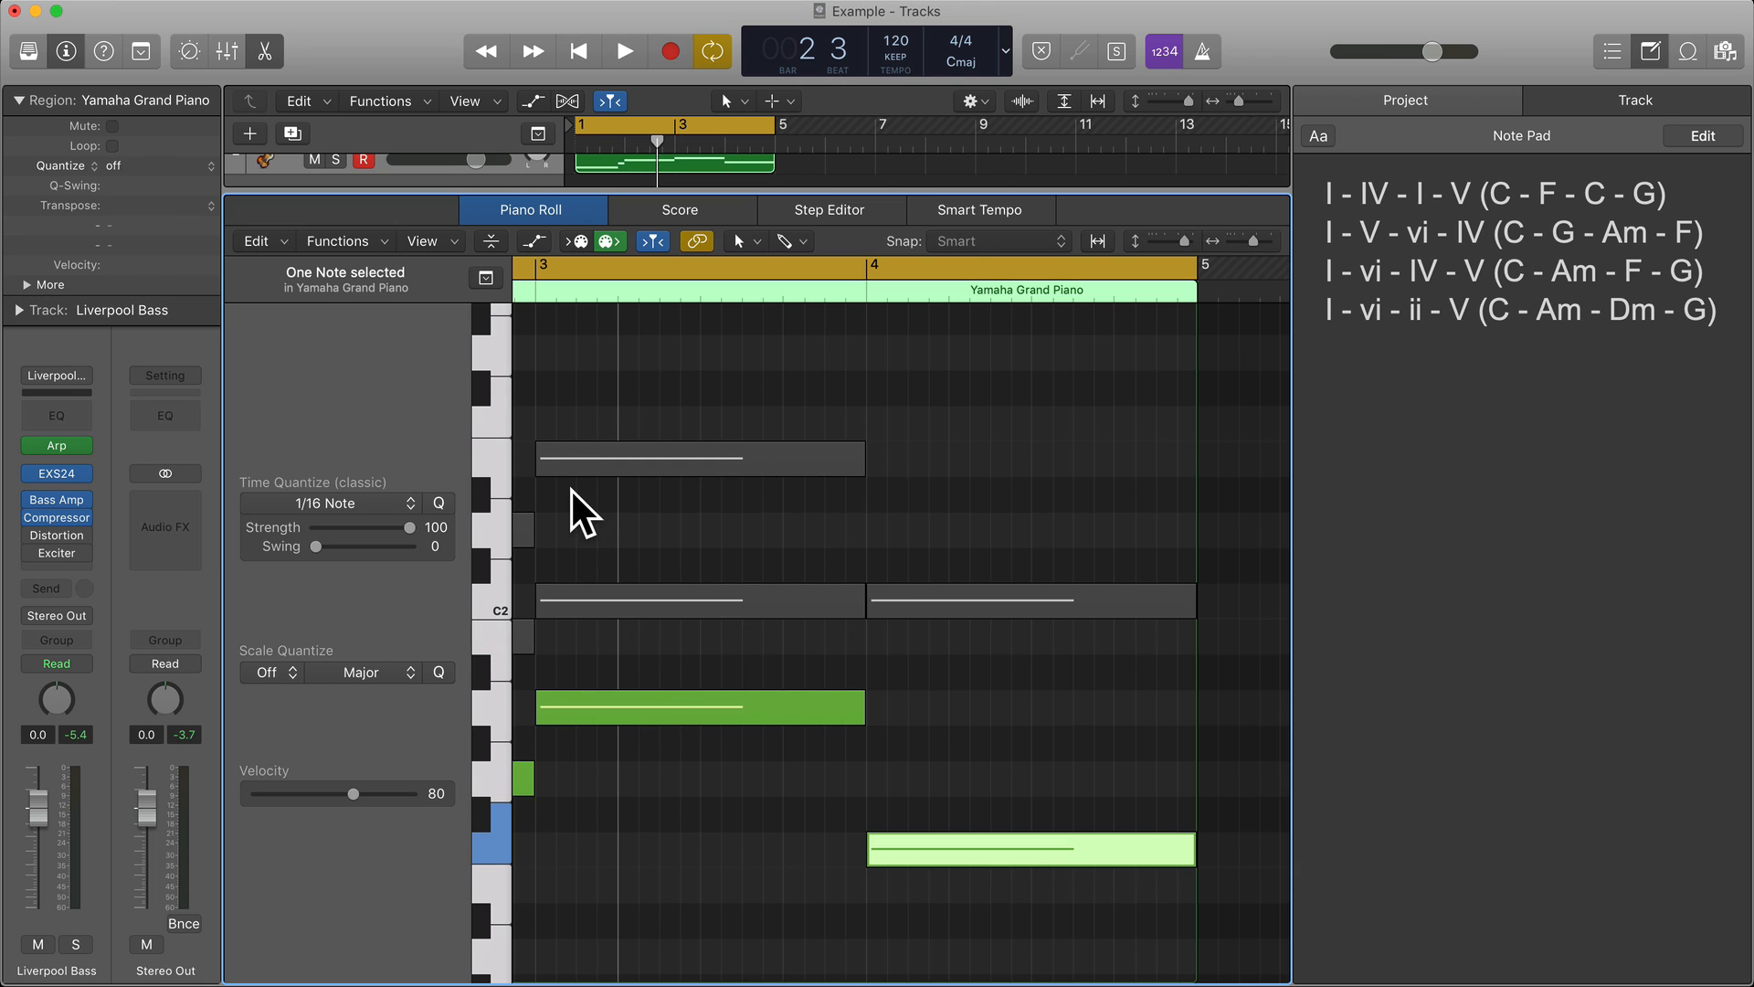
{"action": "mouse_move", "coordinate": [584, 462]}
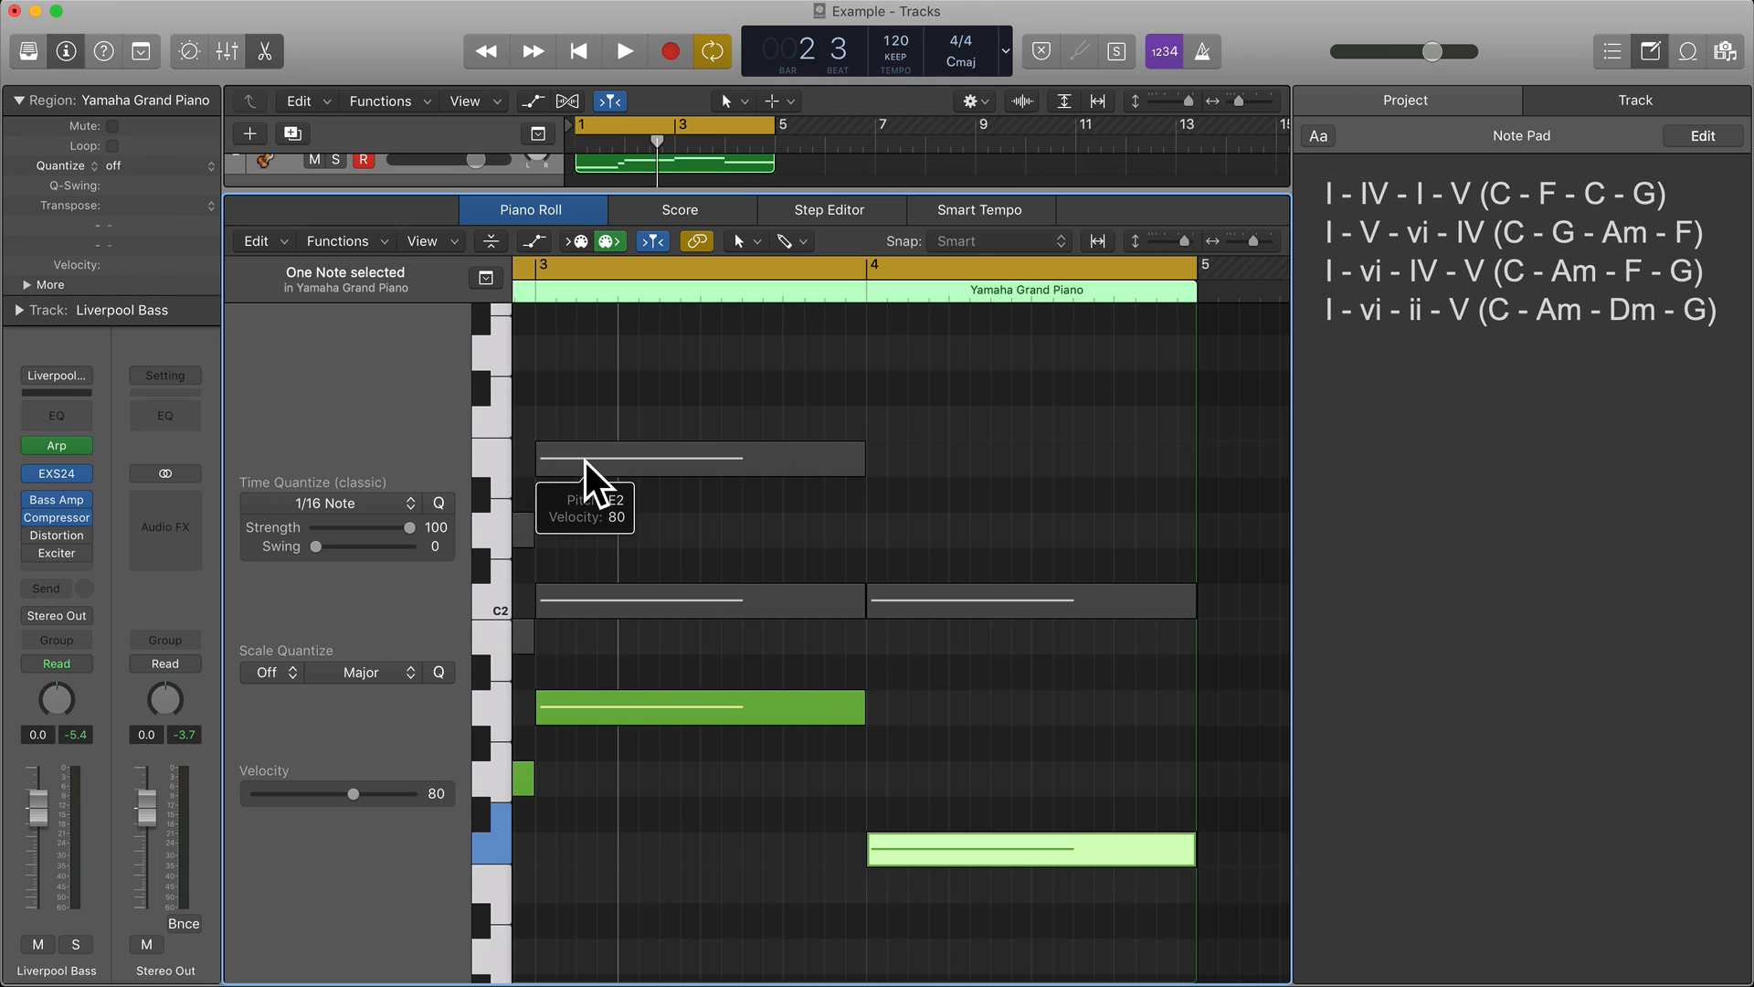
{"action": "left_click", "coordinate": [934, 596]}
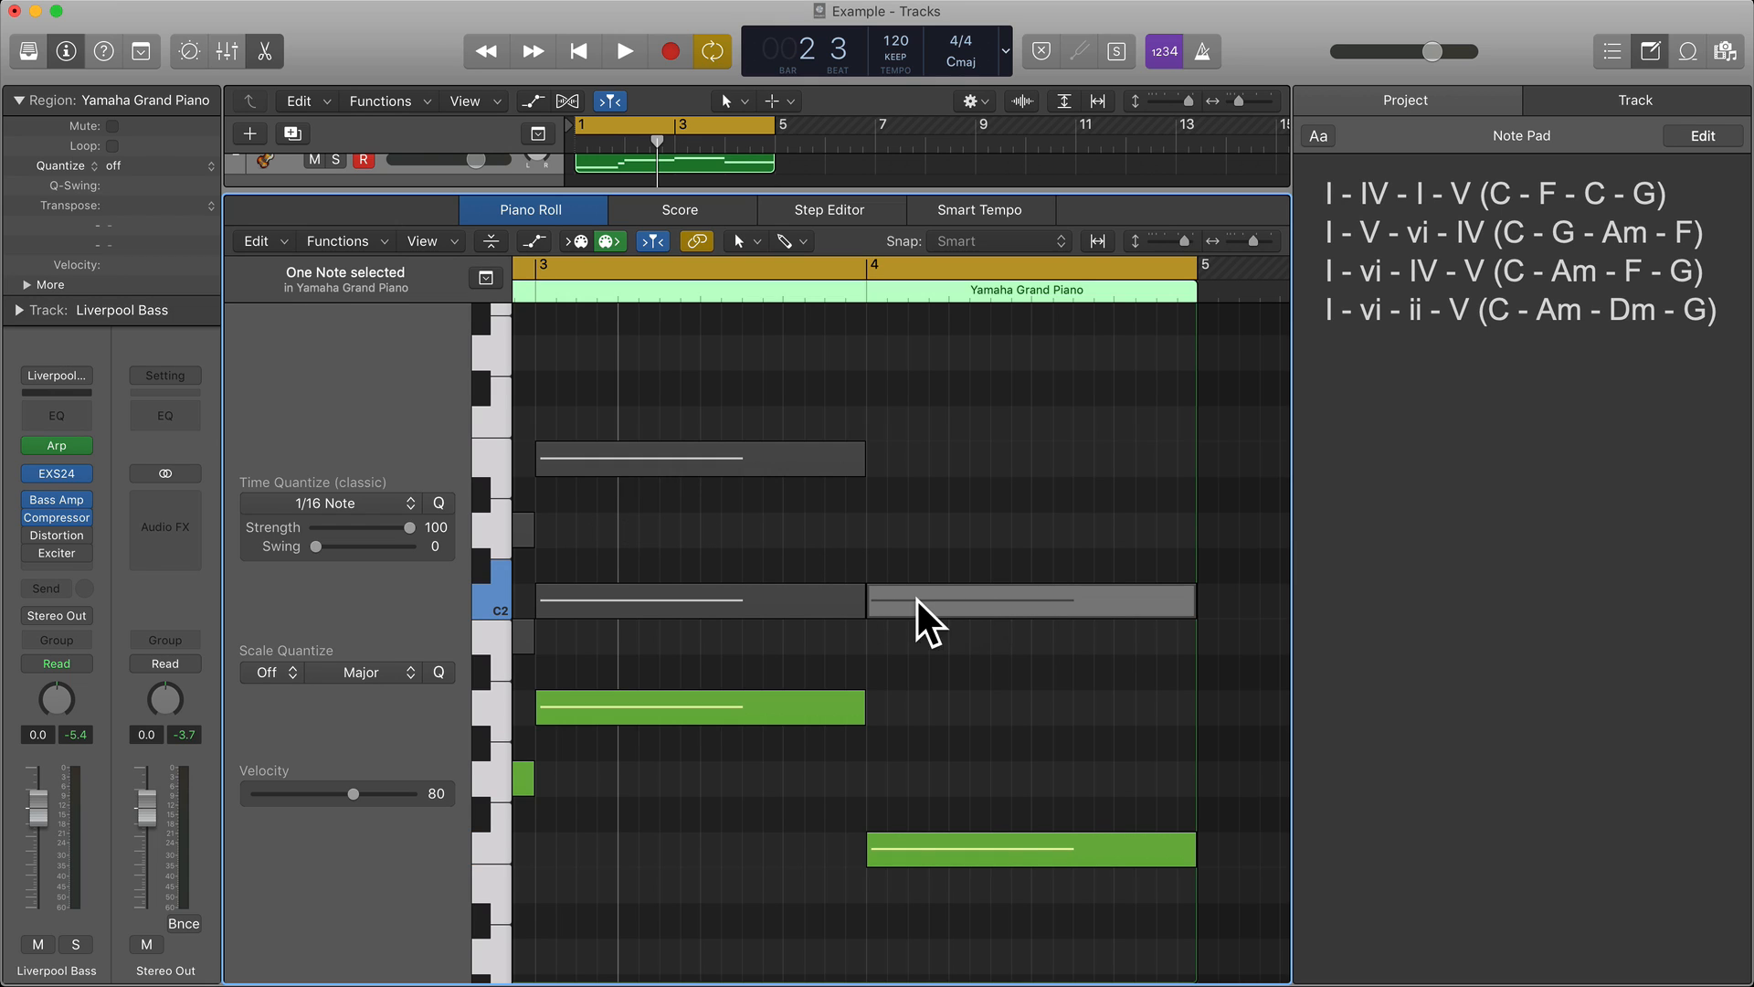
{"action": "scroll", "coordinate": [932, 601], "scroll_direction": "down", "scroll_amount": 1}
{"action": "left_click", "coordinate": [923, 623]}
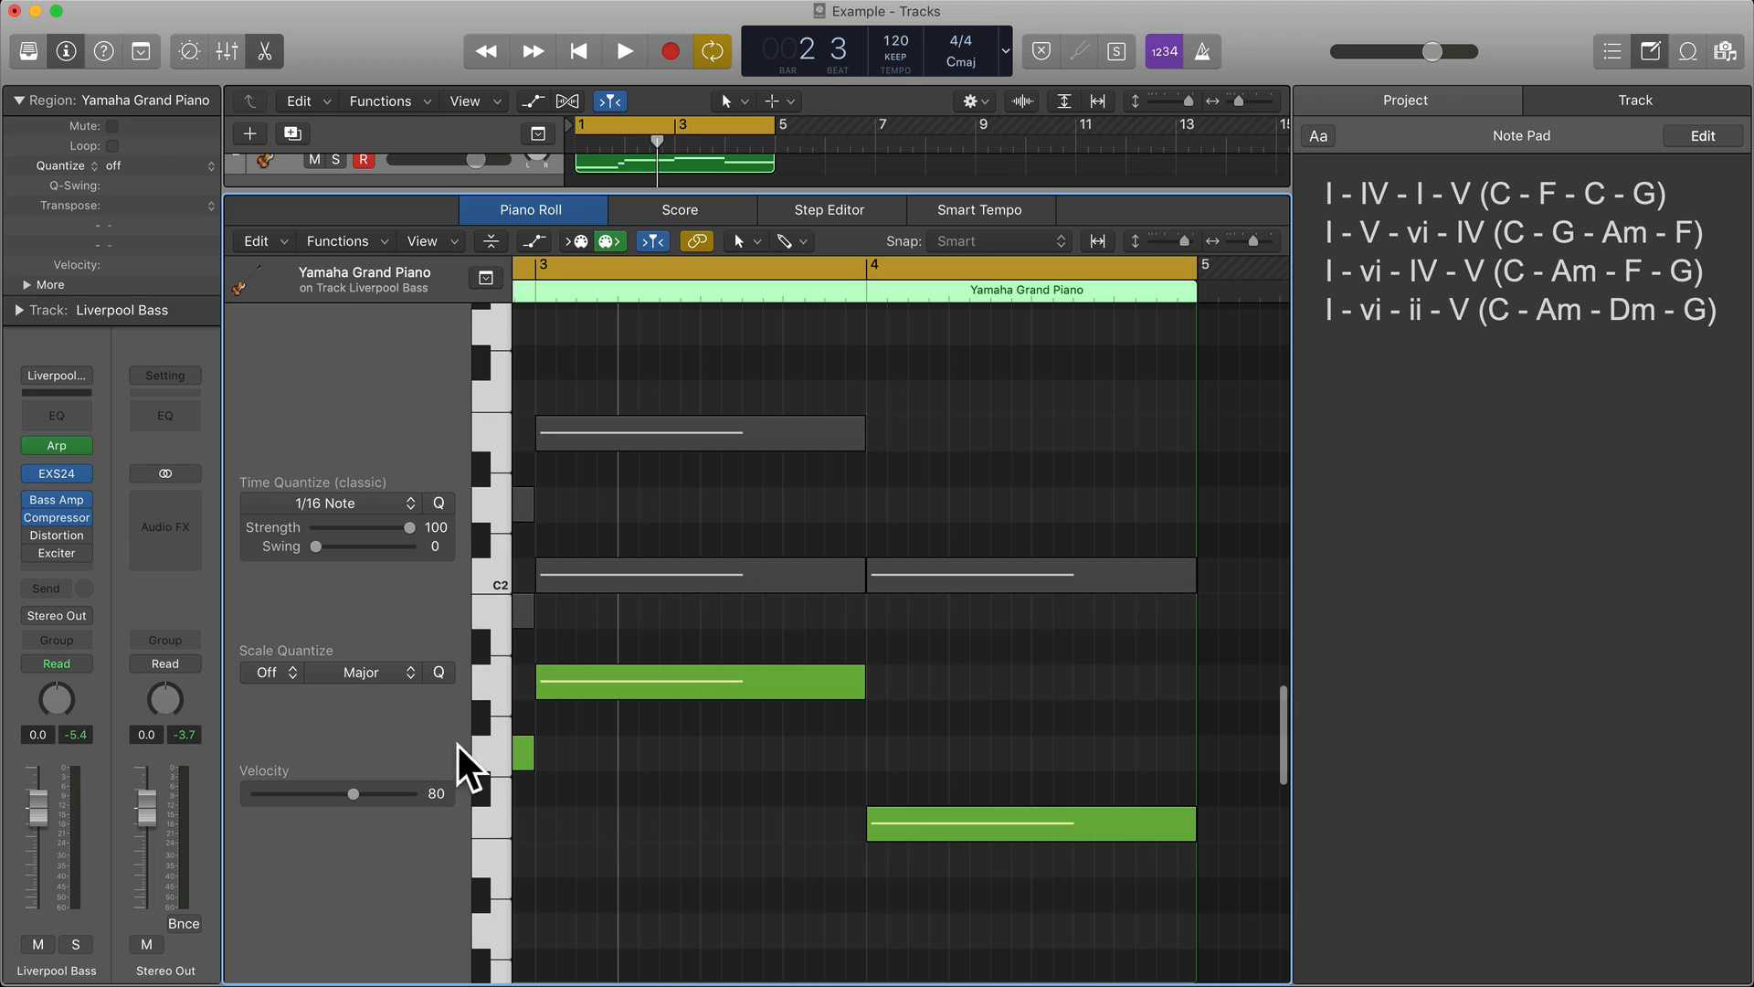
{"action": "left_click", "coordinate": [485, 751]}
{"action": "left_click", "coordinate": [893, 753]}
Shorten bar 3's A1 and muted C2 notes by an eighth and add an eighth-note C2 at the bar's end.
{"action": "left_click_drag", "start_coordinate": [855, 681], "coordinate": [818, 683]}
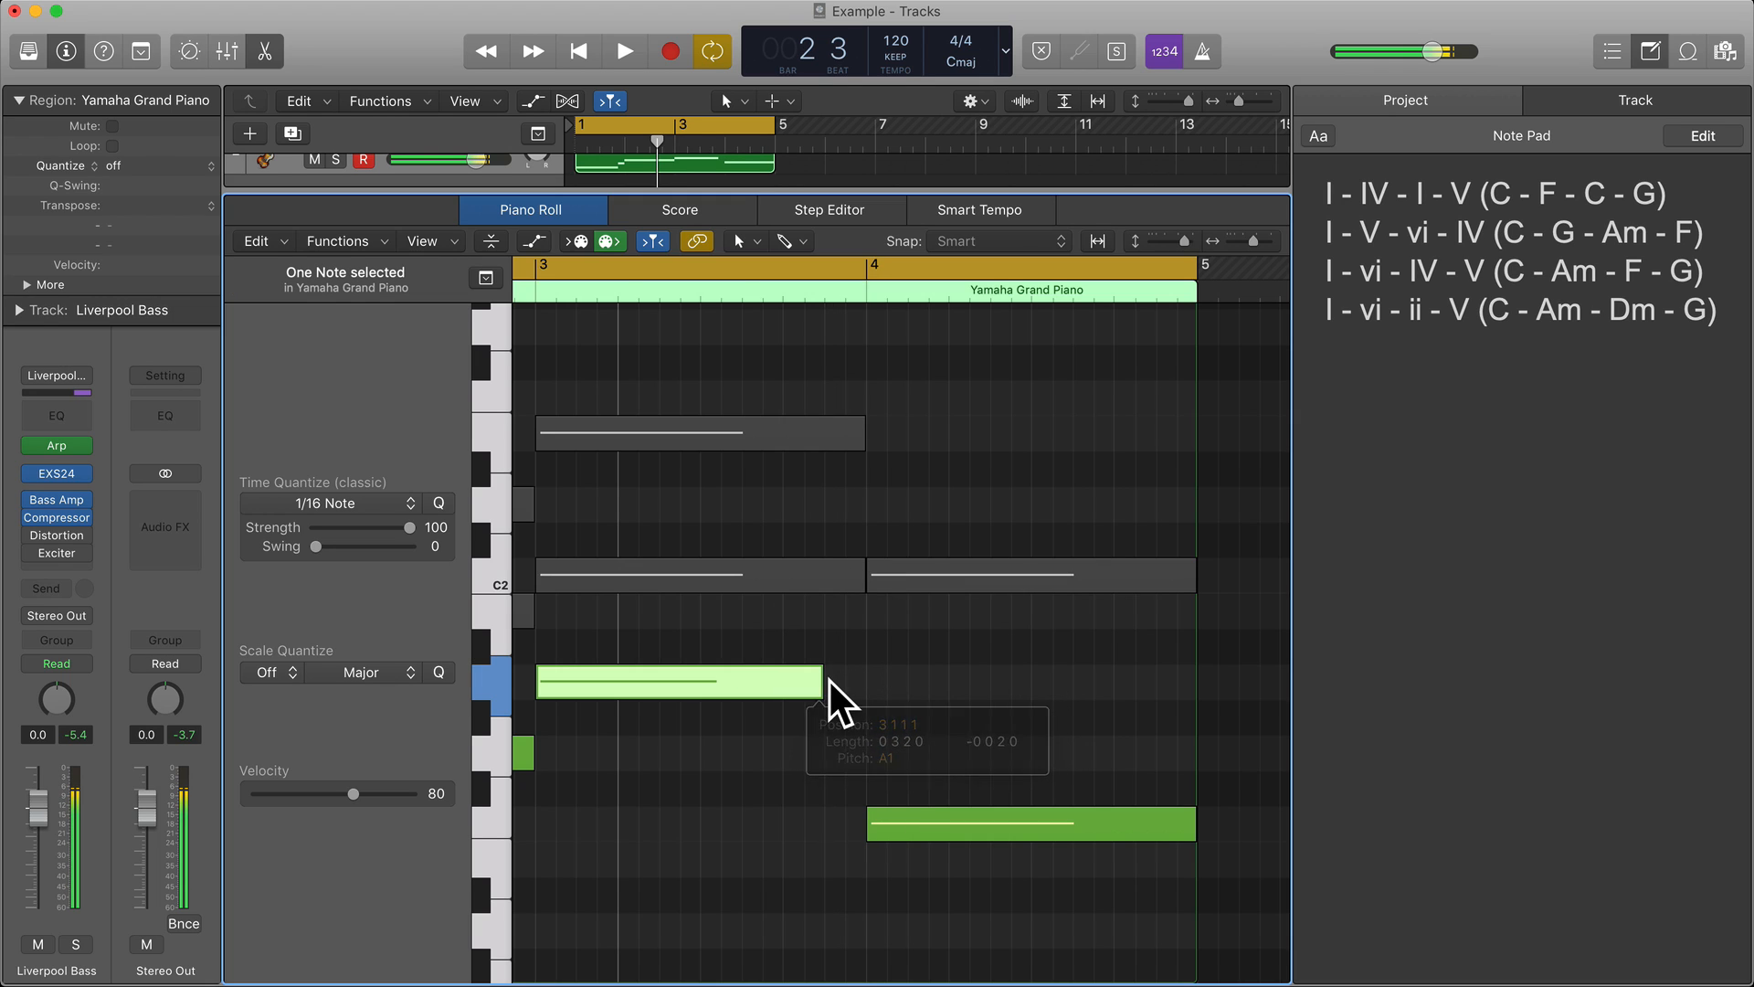
{"action": "left_click", "coordinate": [853, 585]}
{"action": "mouse_move", "coordinate": [852, 584]}
{"action": "left_mouse_down"}
{"action": "mouse_move", "coordinate": [811, 589]}
{"action": "mouse_move", "coordinate": [825, 587]}
{"action": "left_mouse_up"}
{"action": "left_click", "coordinate": [841, 583], "text": "super"}
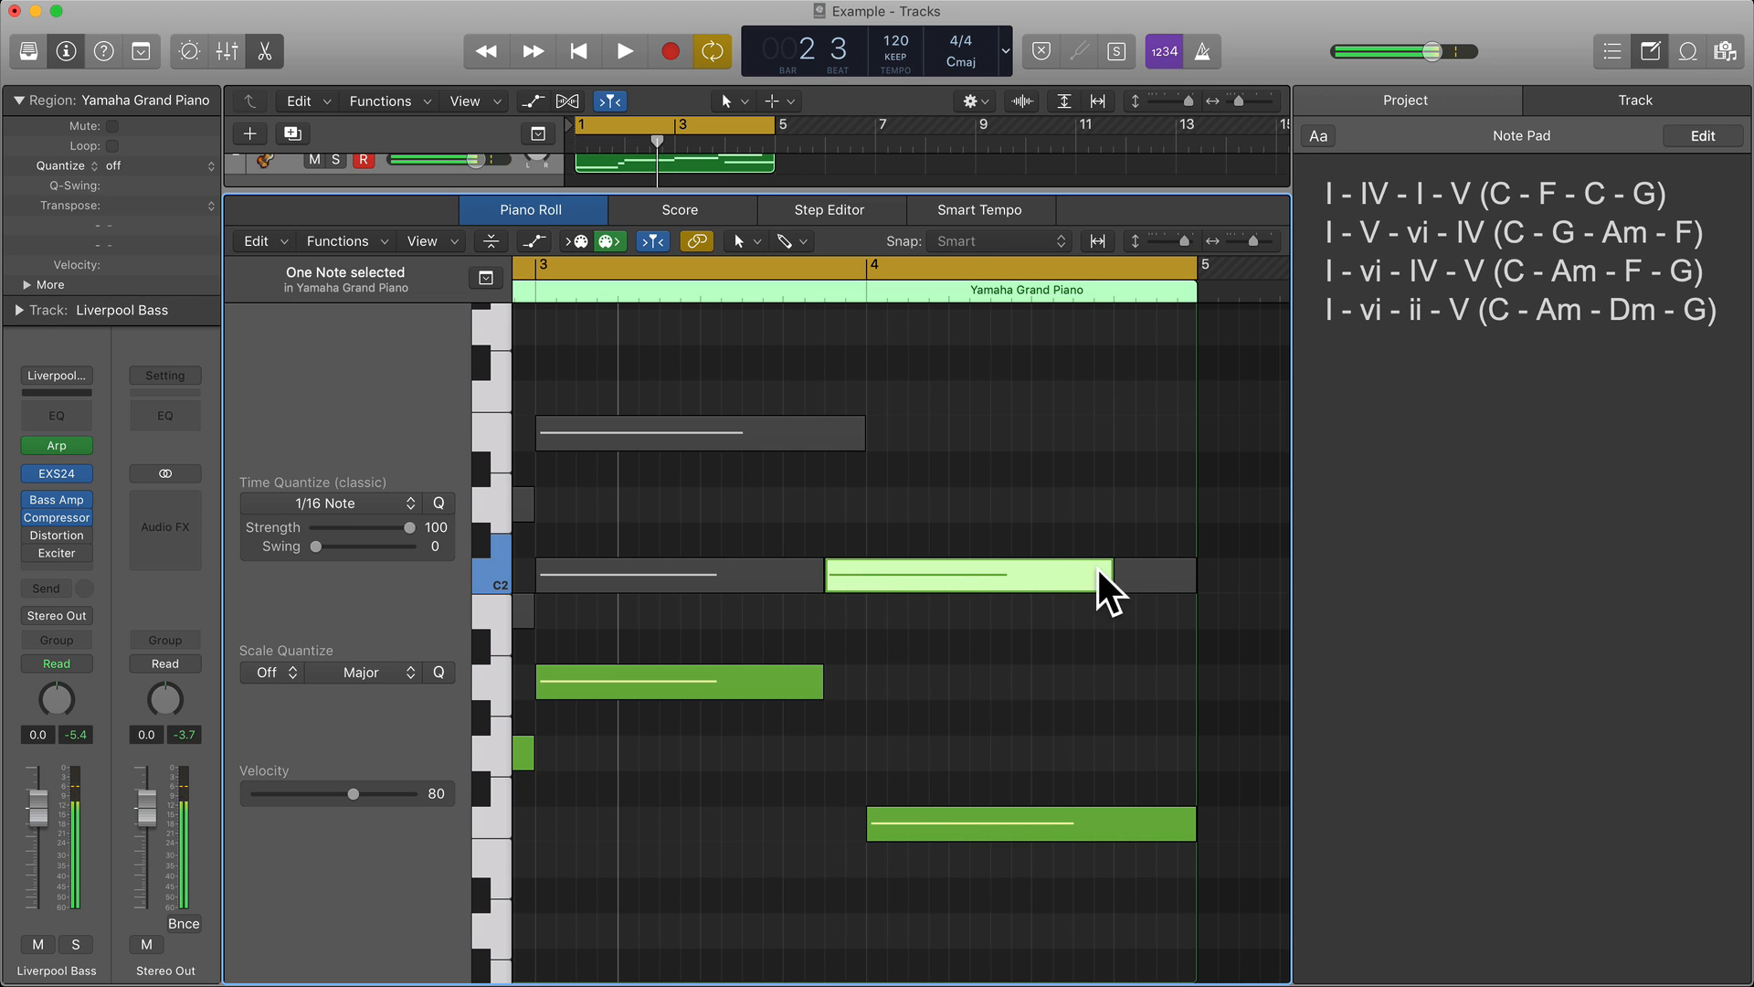
{"action": "left_click_drag", "start_coordinate": [1109, 583], "coordinate": [851, 603]}
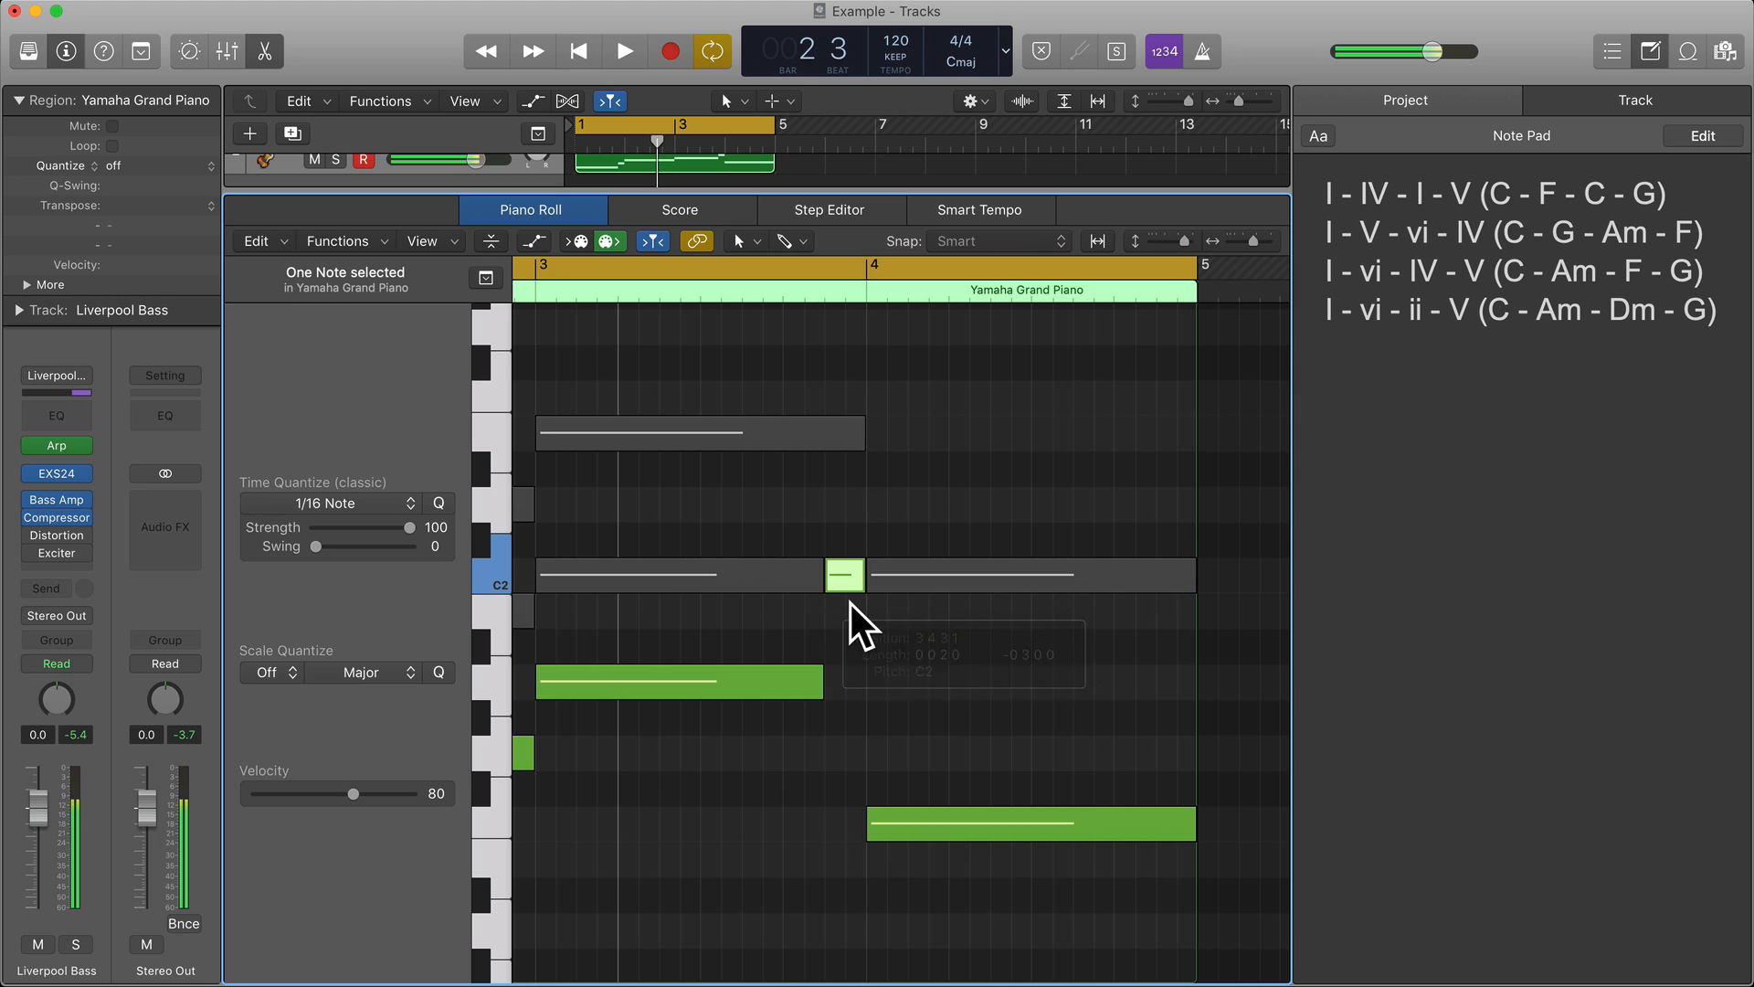
Turn off cycle mode and play back the transition from bar 3 into bar 4.
{"action": "scroll", "coordinate": [852, 603], "scroll_direction": "left", "scroll_amount": 3}
{"action": "left_click", "coordinate": [654, 272]}
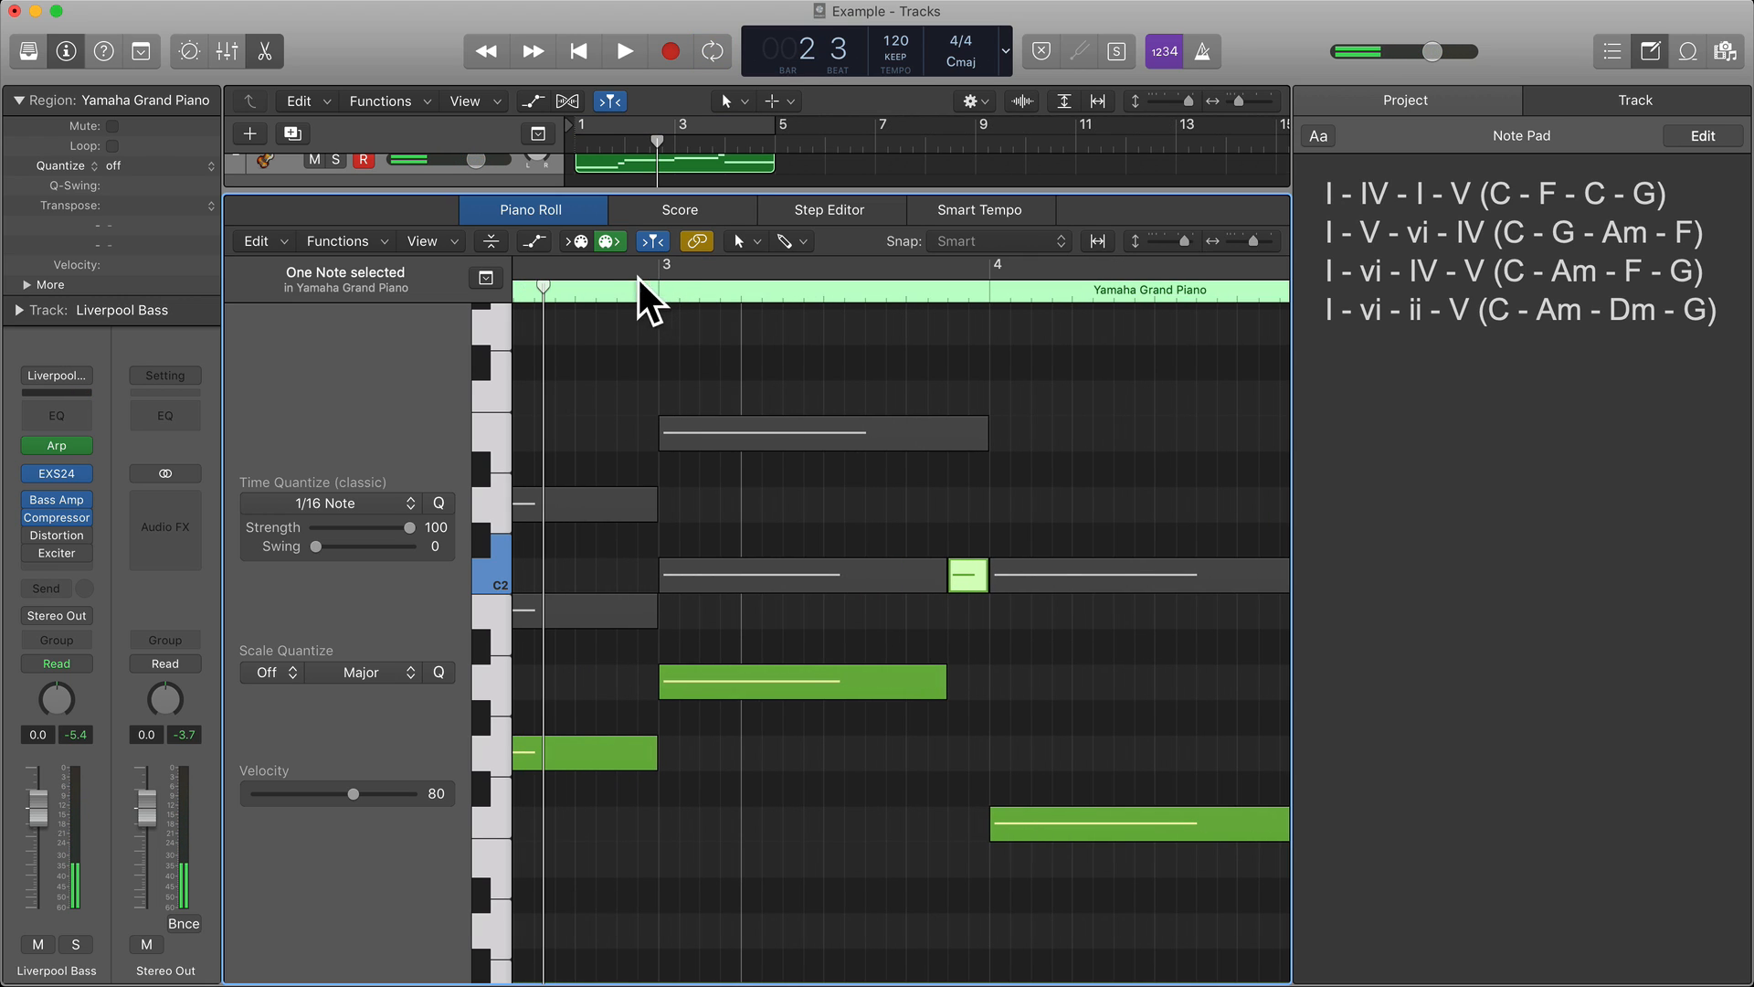
{"action": "left_click", "coordinate": [630, 267]}
{"action": "left_click", "coordinate": [637, 272]}
{"action": "key", "text": "space"}
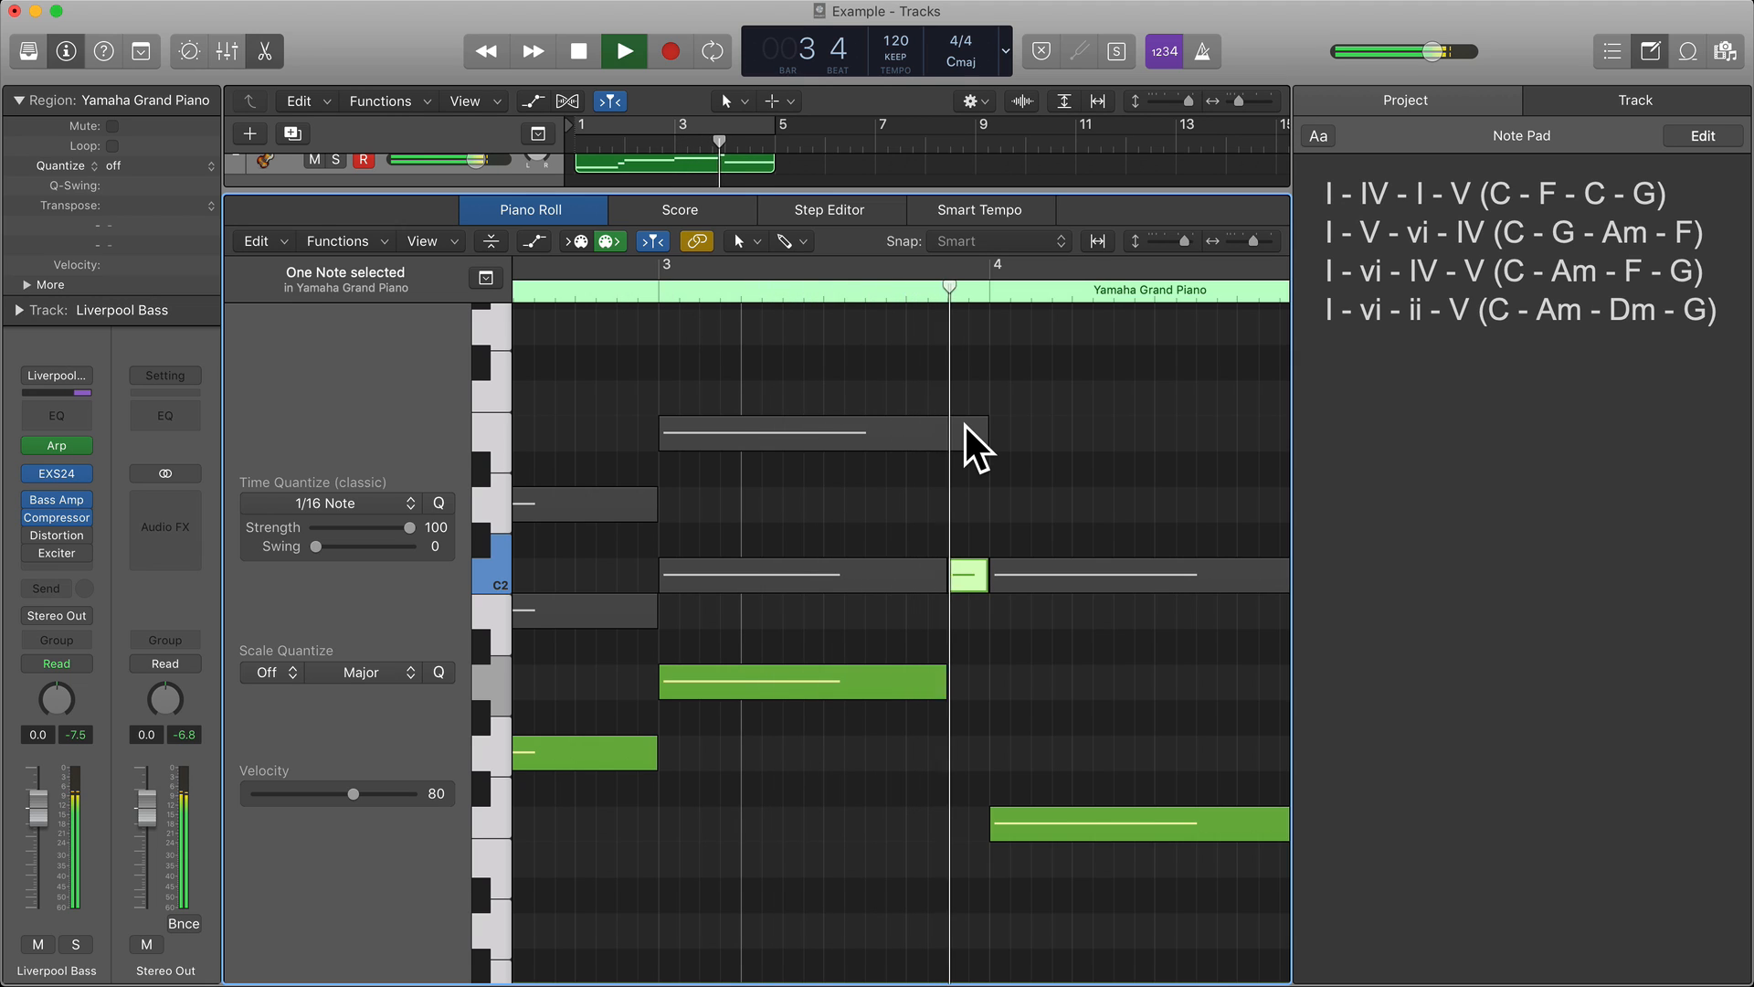
{"action": "key", "text": "space"}
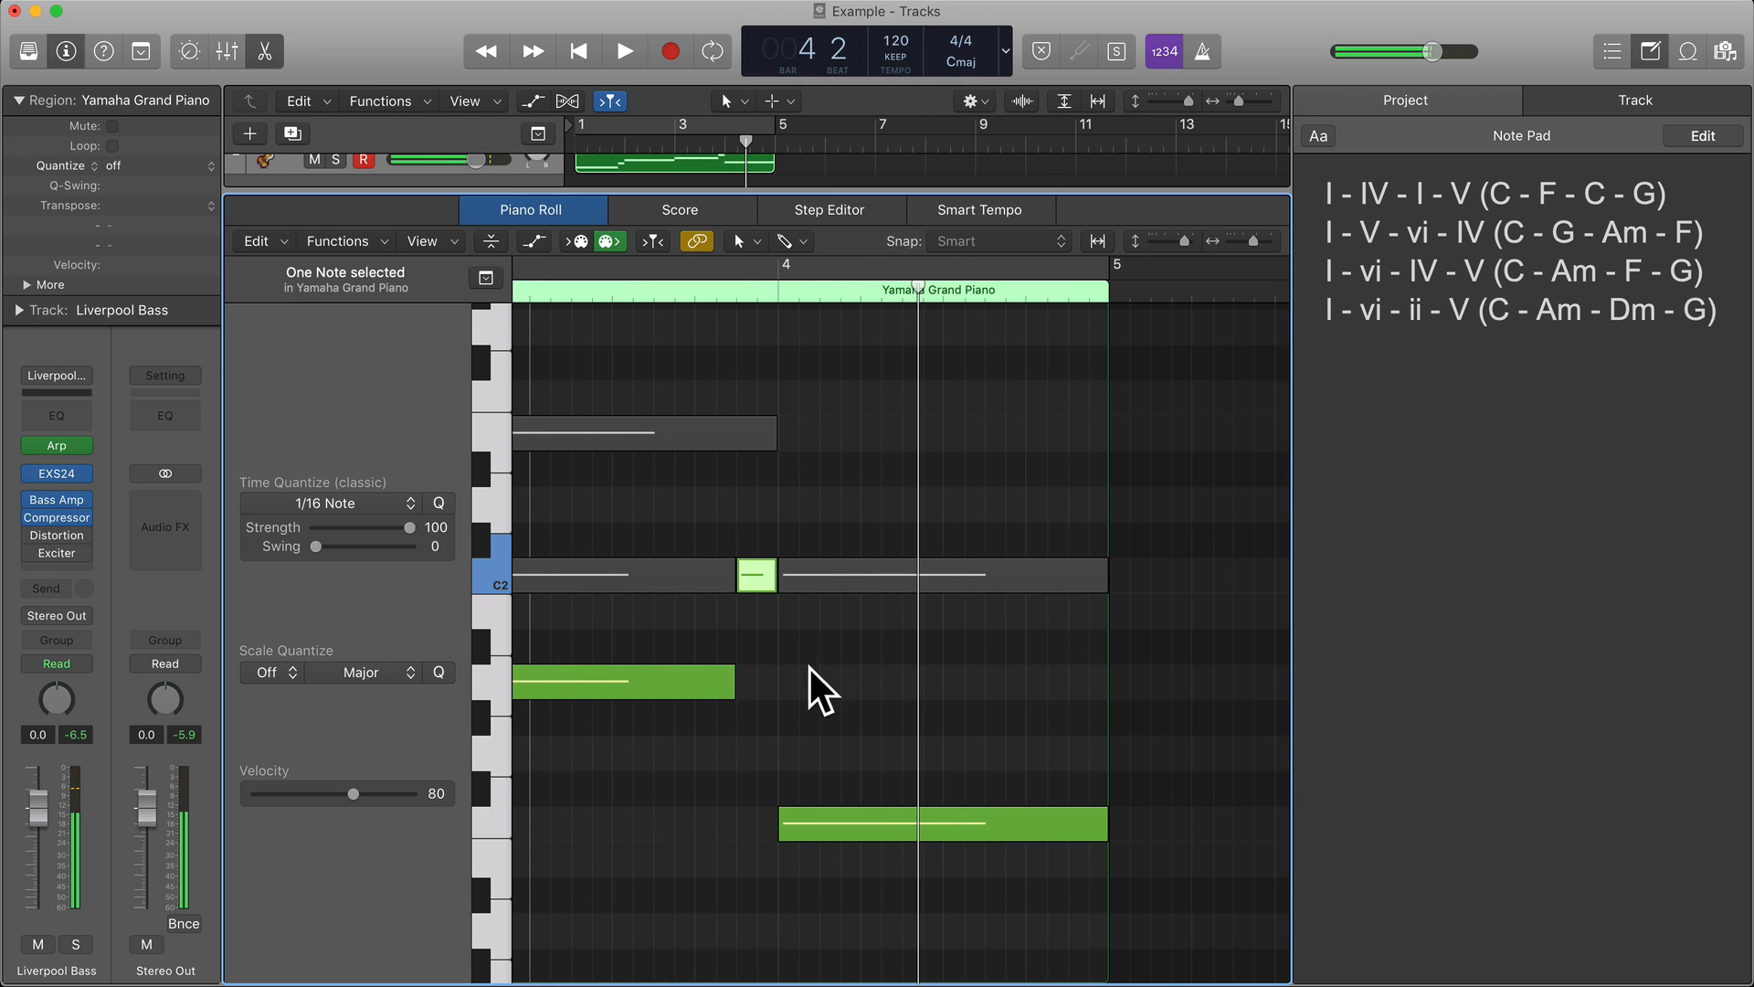
Extend bar 3's A1 note back to the full bar and delete the C2 passing note at the bar's end.
{"action": "left_click_drag", "start_coordinate": [732, 687], "coordinate": [772, 693]}
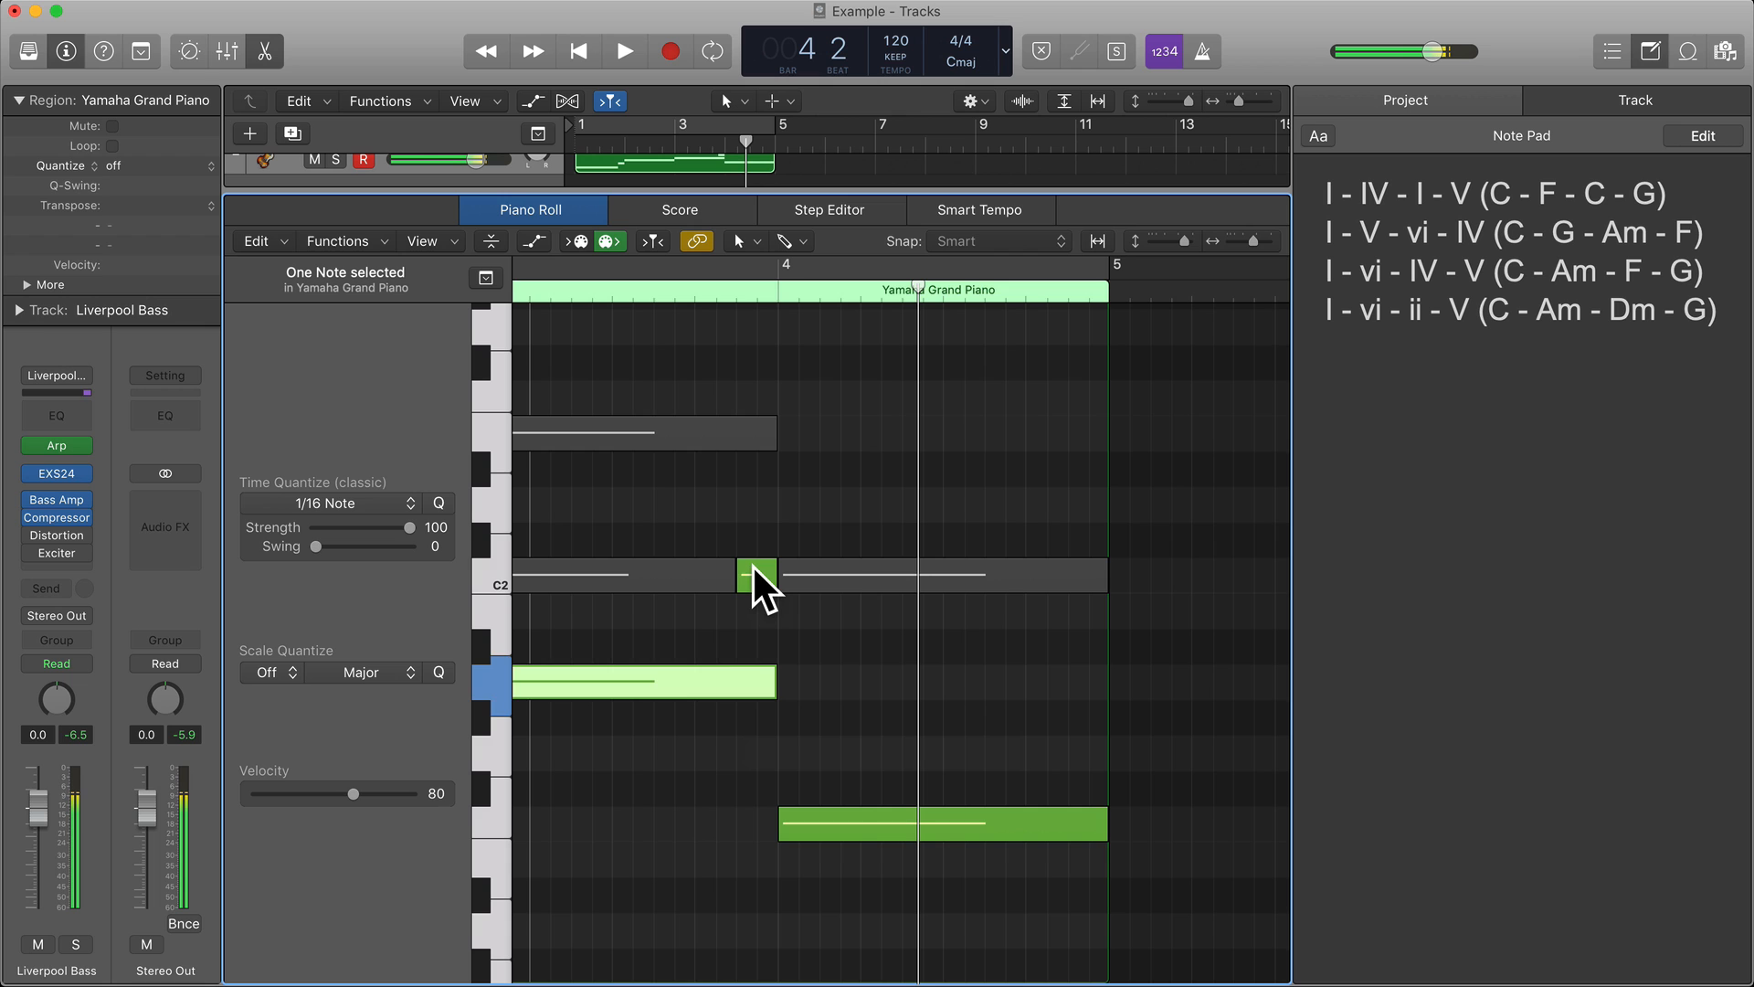
{"action": "left_click", "coordinate": [755, 574]}
{"action": "key", "text": "Delete"}
Compare the root notes and passing notes across bars 1 to 4 of the bass region.
{"action": "scroll", "coordinate": [787, 644], "scroll_direction": "left", "scroll_amount": 3}
{"action": "scroll", "coordinate": [790, 645], "scroll_direction": "right", "scroll_amount": 3}
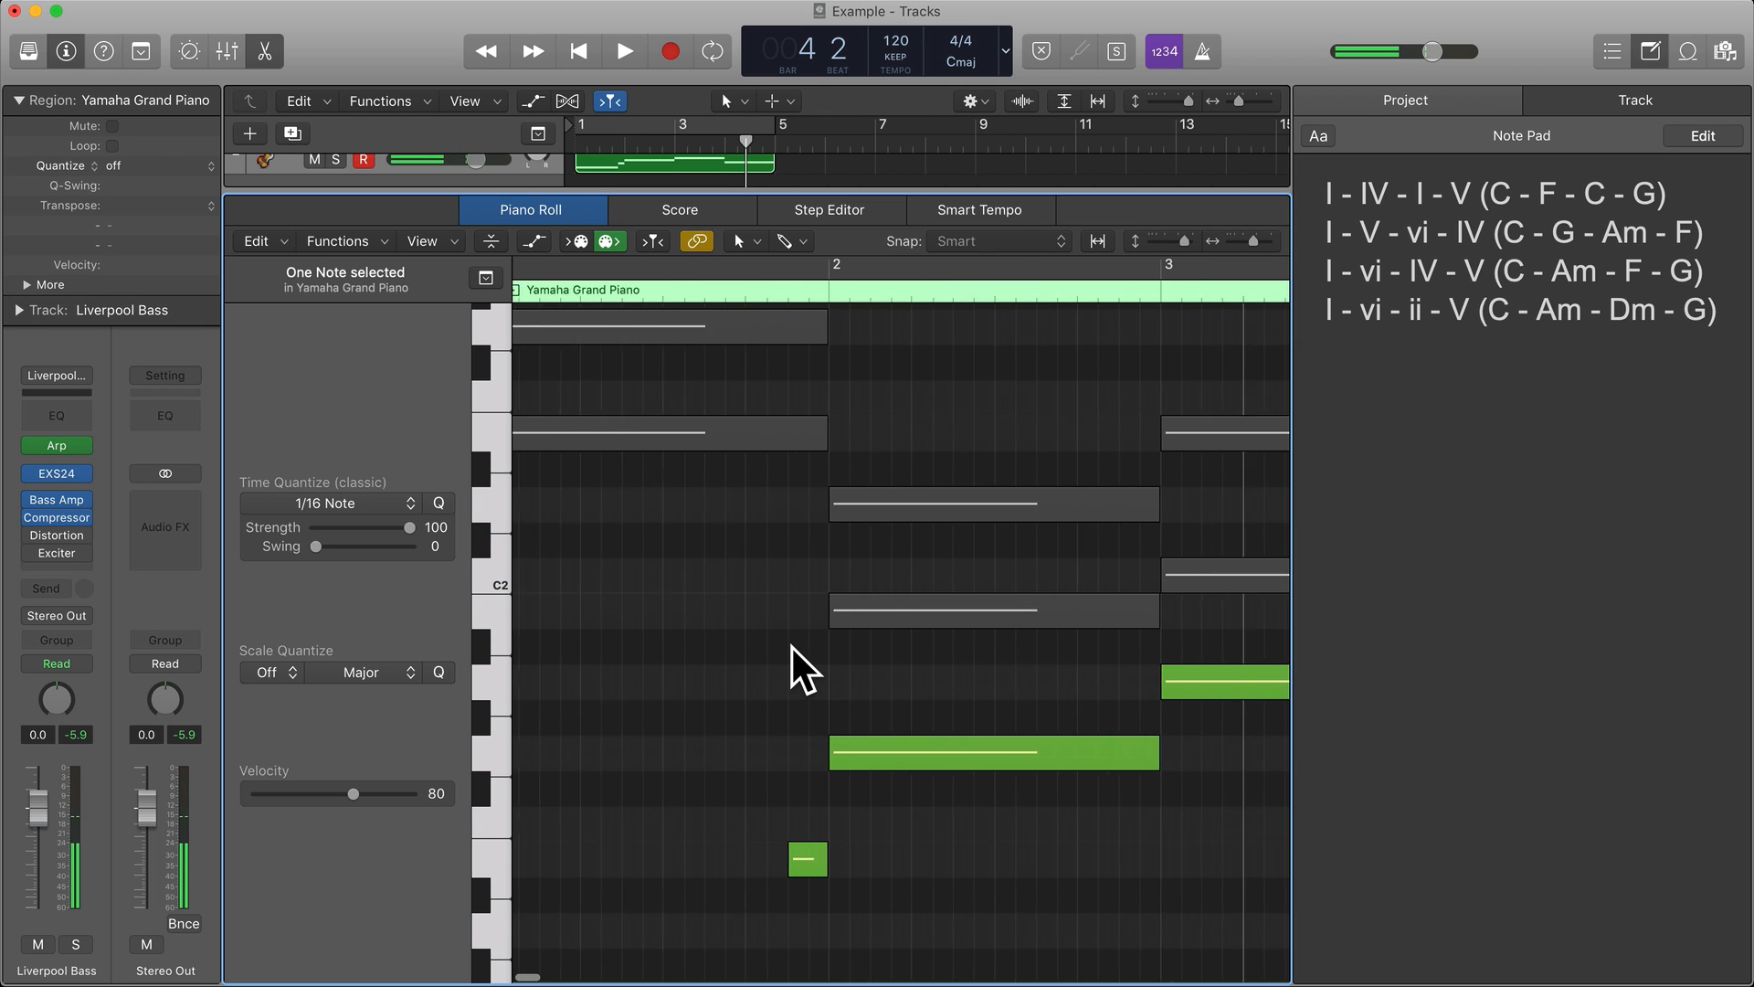
{"action": "scroll", "coordinate": [791, 644], "scroll_direction": "left", "scroll_amount": 6}
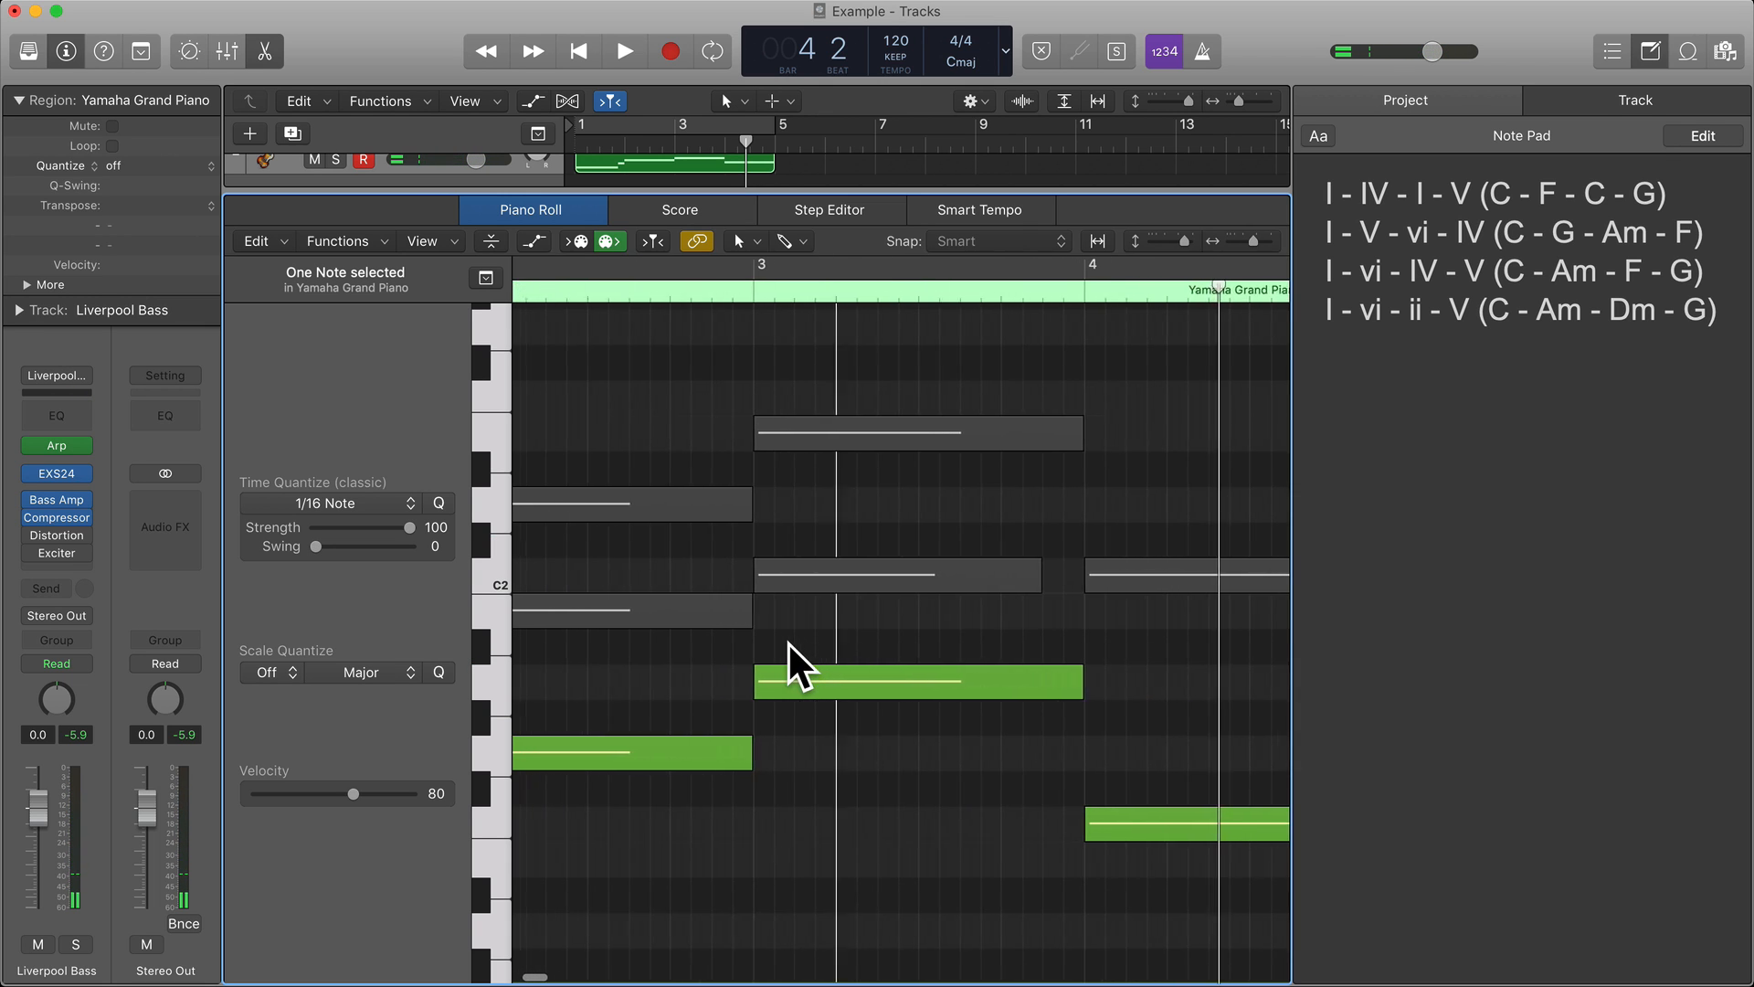
{"action": "scroll", "coordinate": [789, 642], "scroll_direction": "down", "scroll_amount": 5}
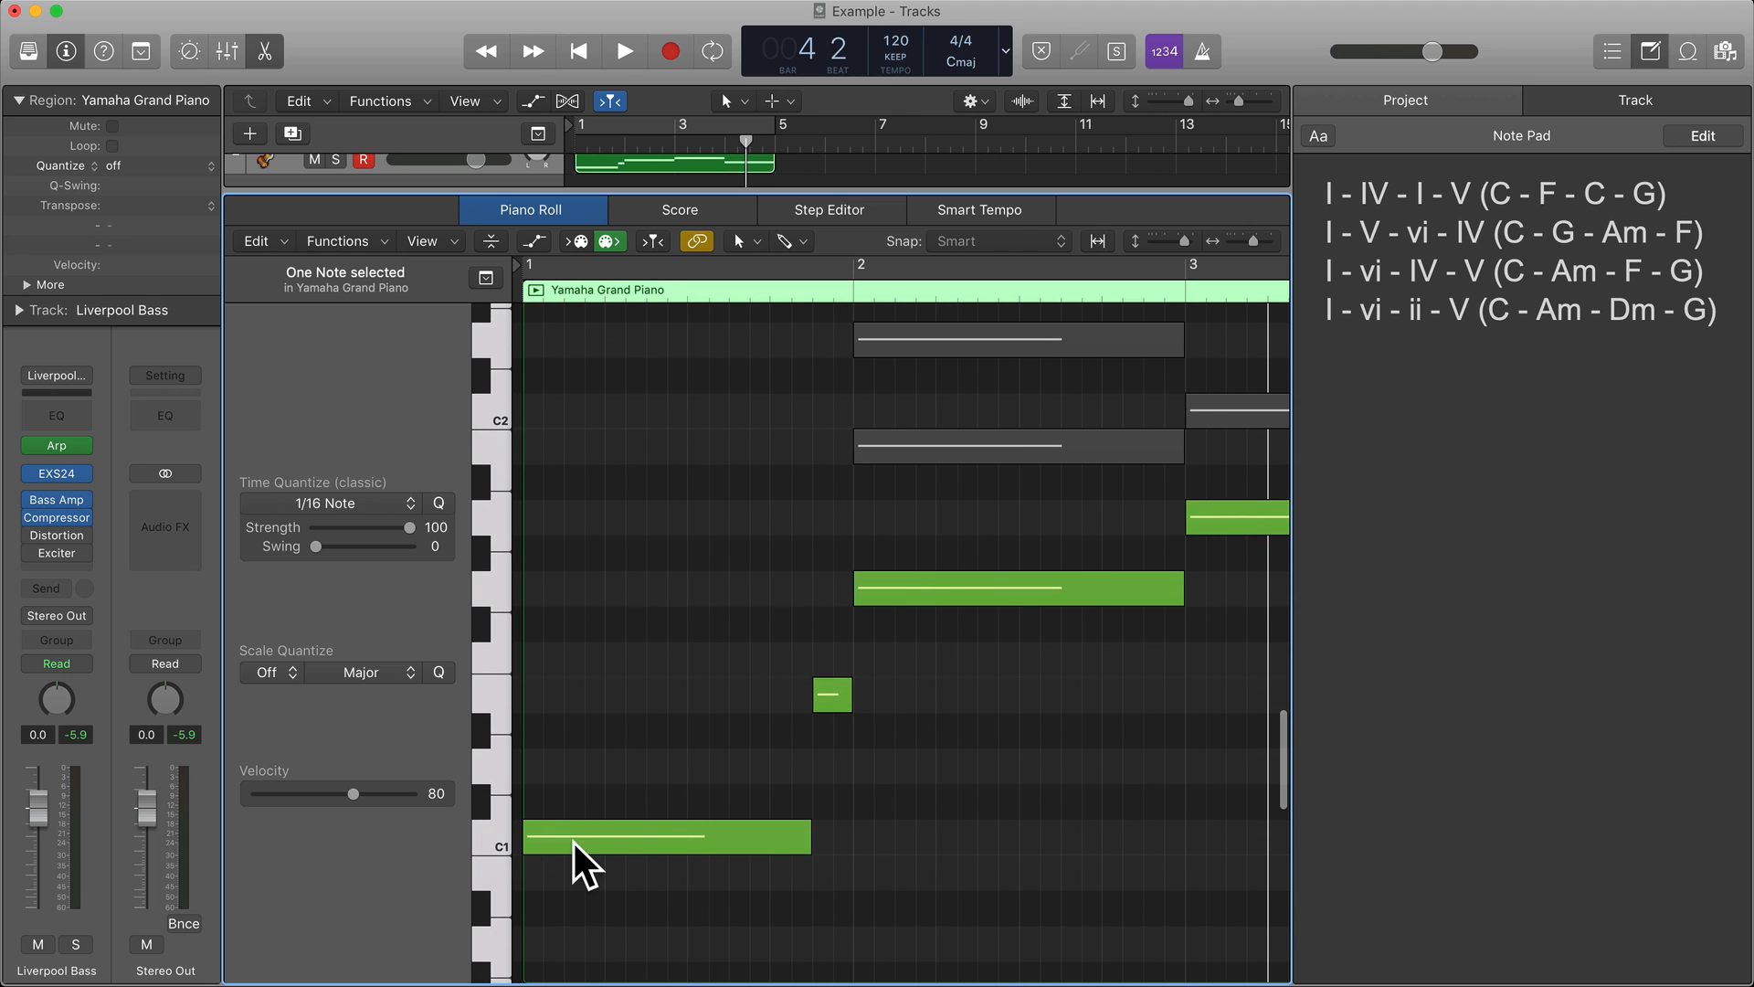
{"action": "scroll", "coordinate": [585, 824], "scroll_direction": "right", "scroll_amount": 6}
{"action": "scroll", "coordinate": [584, 823], "scroll_direction": "left", "scroll_amount": 5}
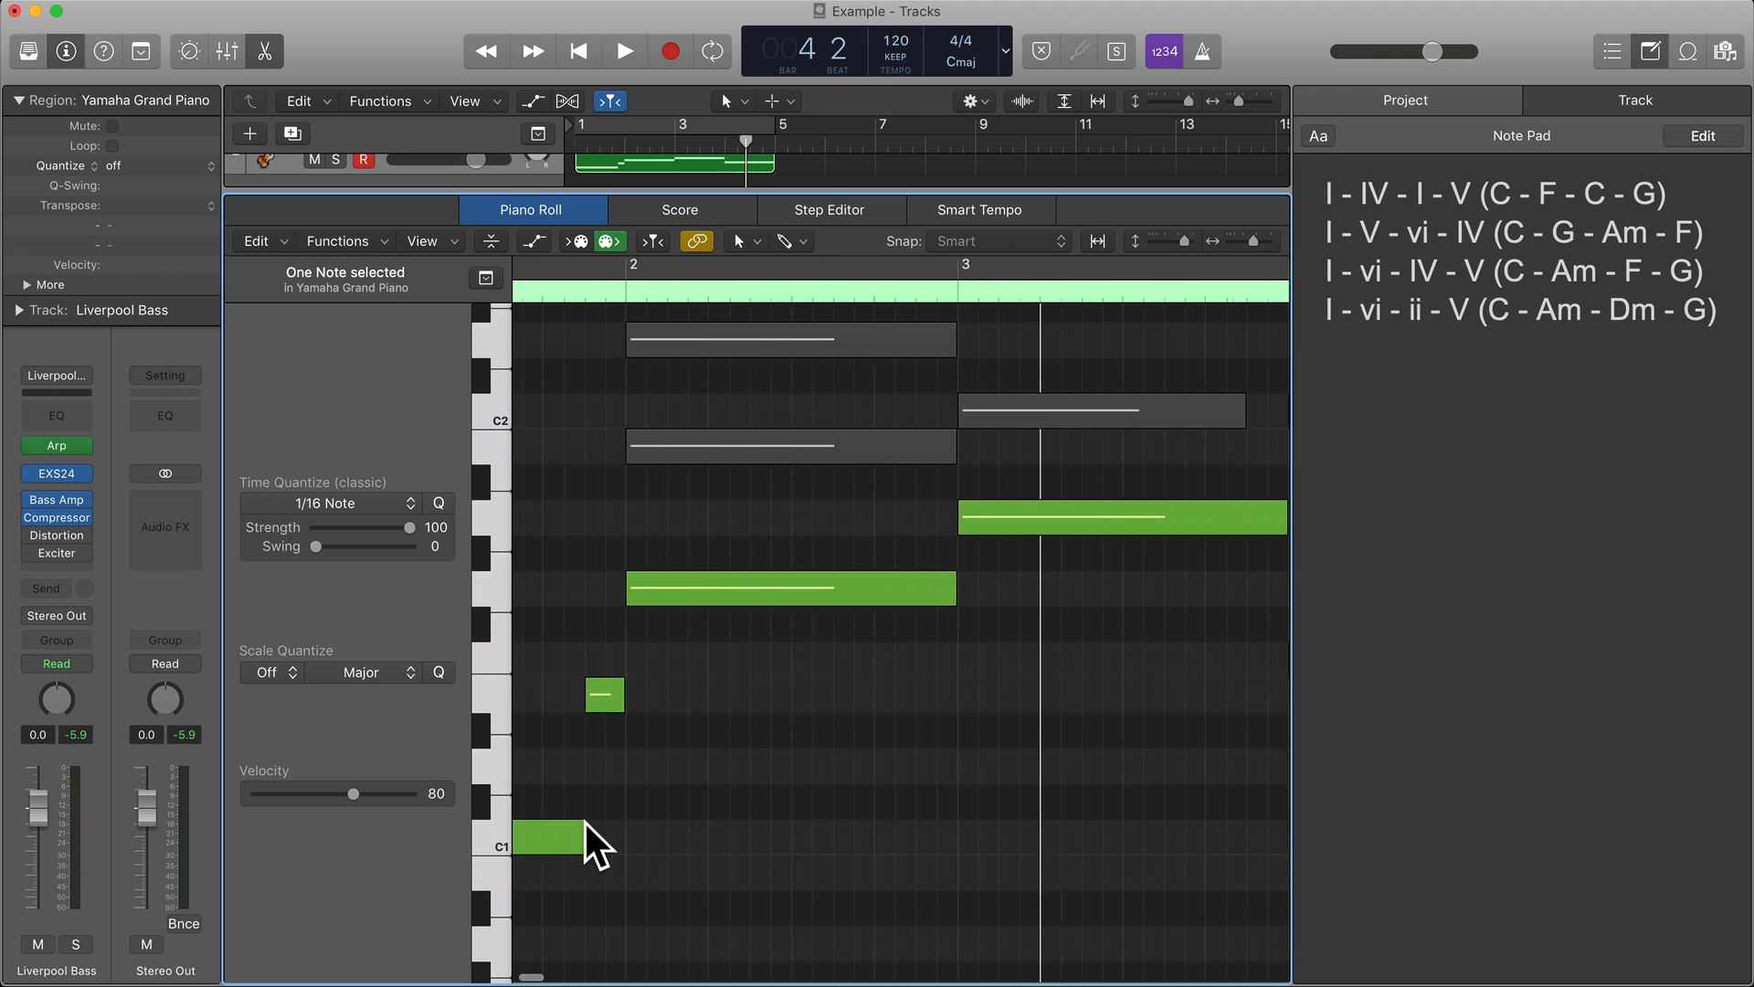
{"action": "scroll", "coordinate": [589, 824], "scroll_direction": "right", "scroll_amount": 5}
{"action": "scroll", "coordinate": [589, 824], "scroll_direction": "left", "scroll_amount": 6}
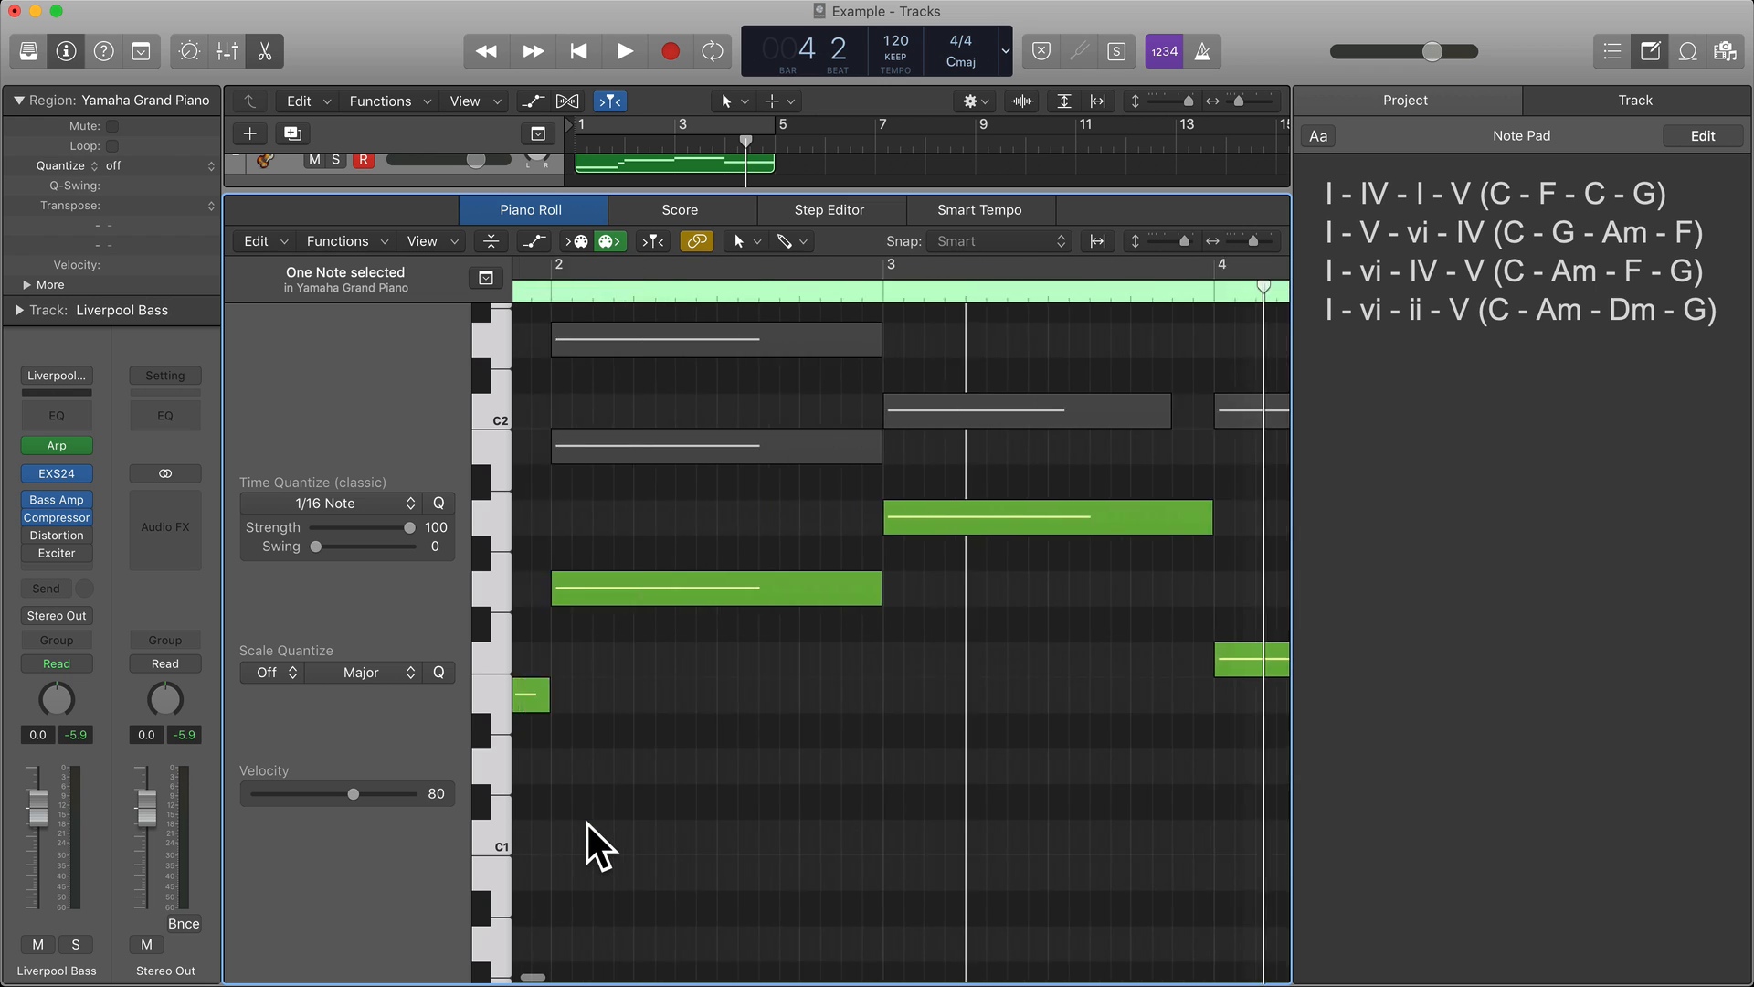
{"action": "scroll", "coordinate": [589, 824], "scroll_direction": "right", "scroll_amount": 8}
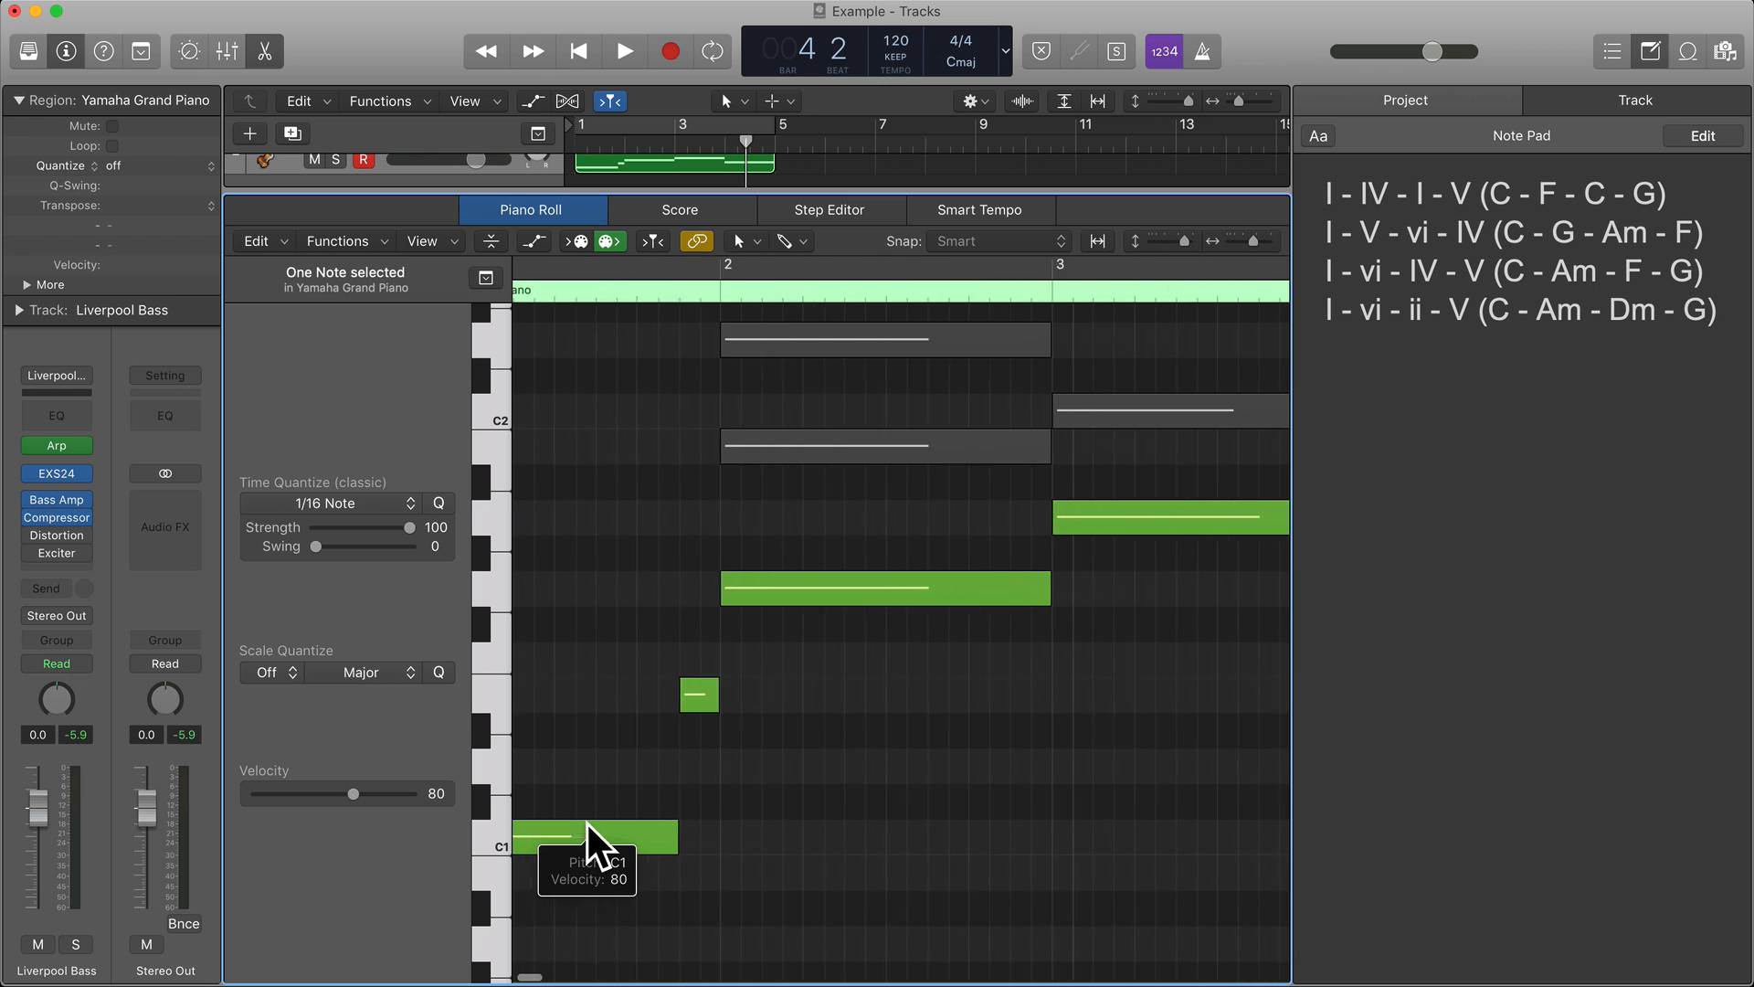
{"action": "scroll", "coordinate": [588, 822], "scroll_direction": "left", "scroll_amount": 5}
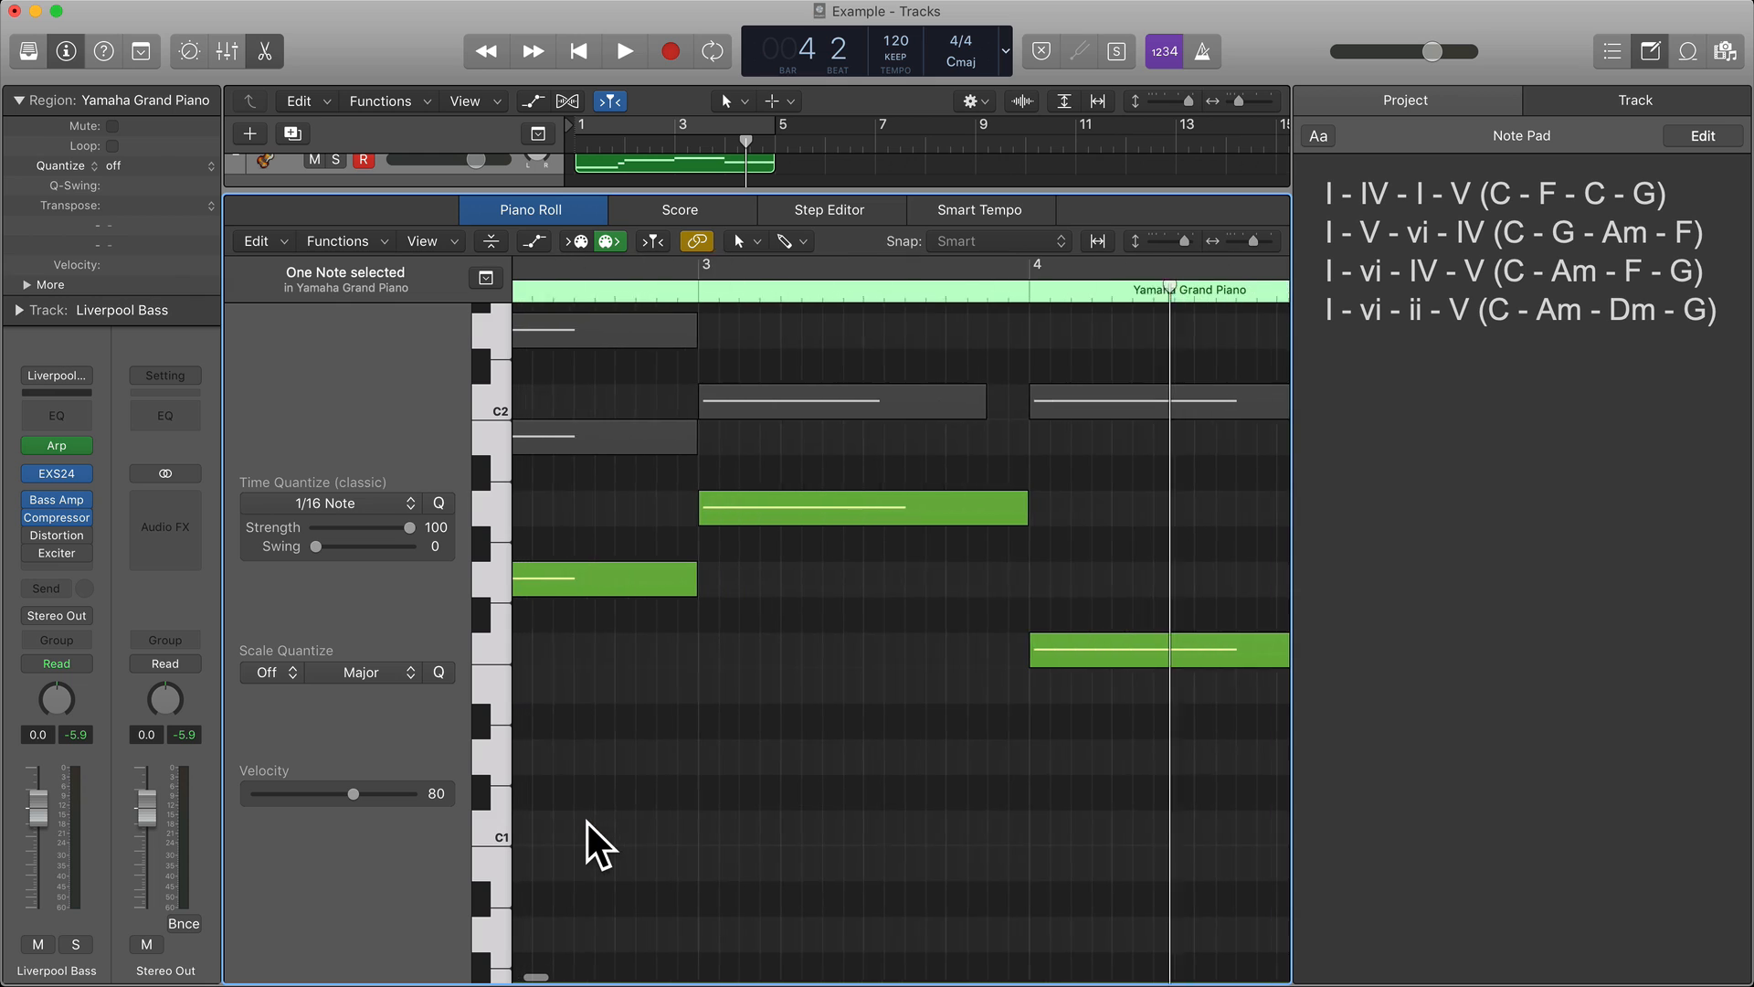
{"action": "scroll", "coordinate": [588, 823], "scroll_direction": "left", "scroll_amount": 1}
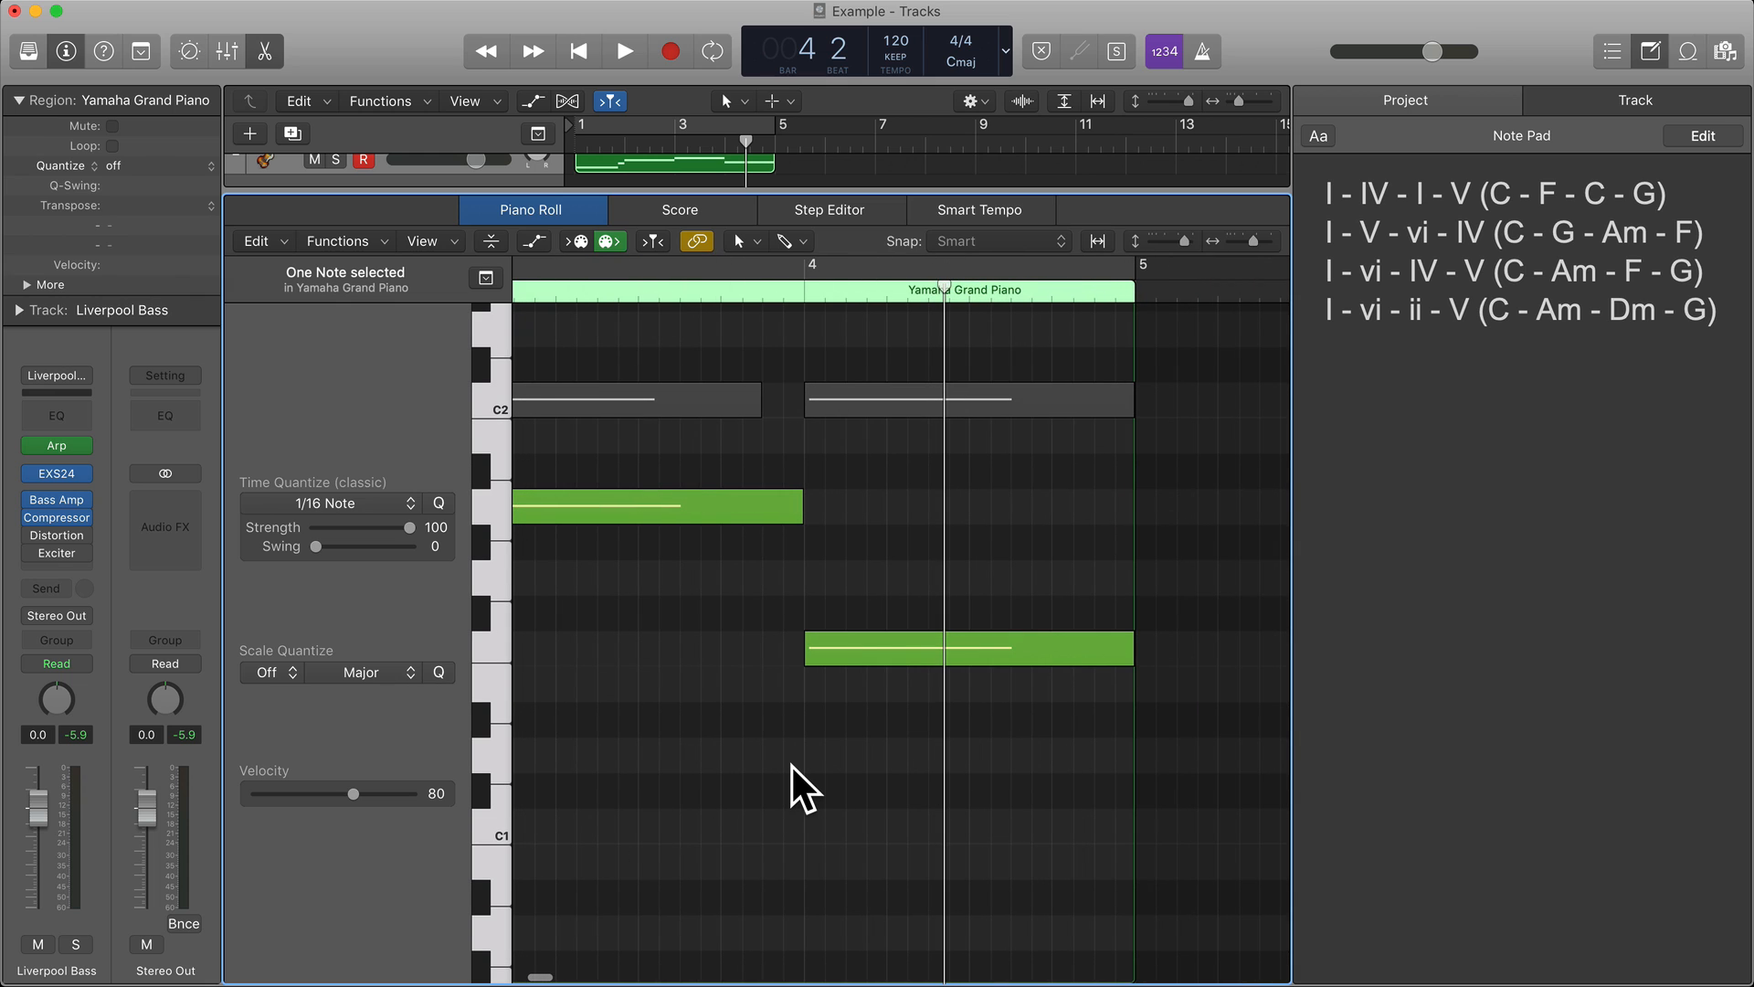
{"action": "scroll", "coordinate": [792, 765], "scroll_direction": "left", "scroll_amount": 10}
{"action": "scroll", "coordinate": [666, 820], "scroll_direction": "right", "scroll_amount": 4}
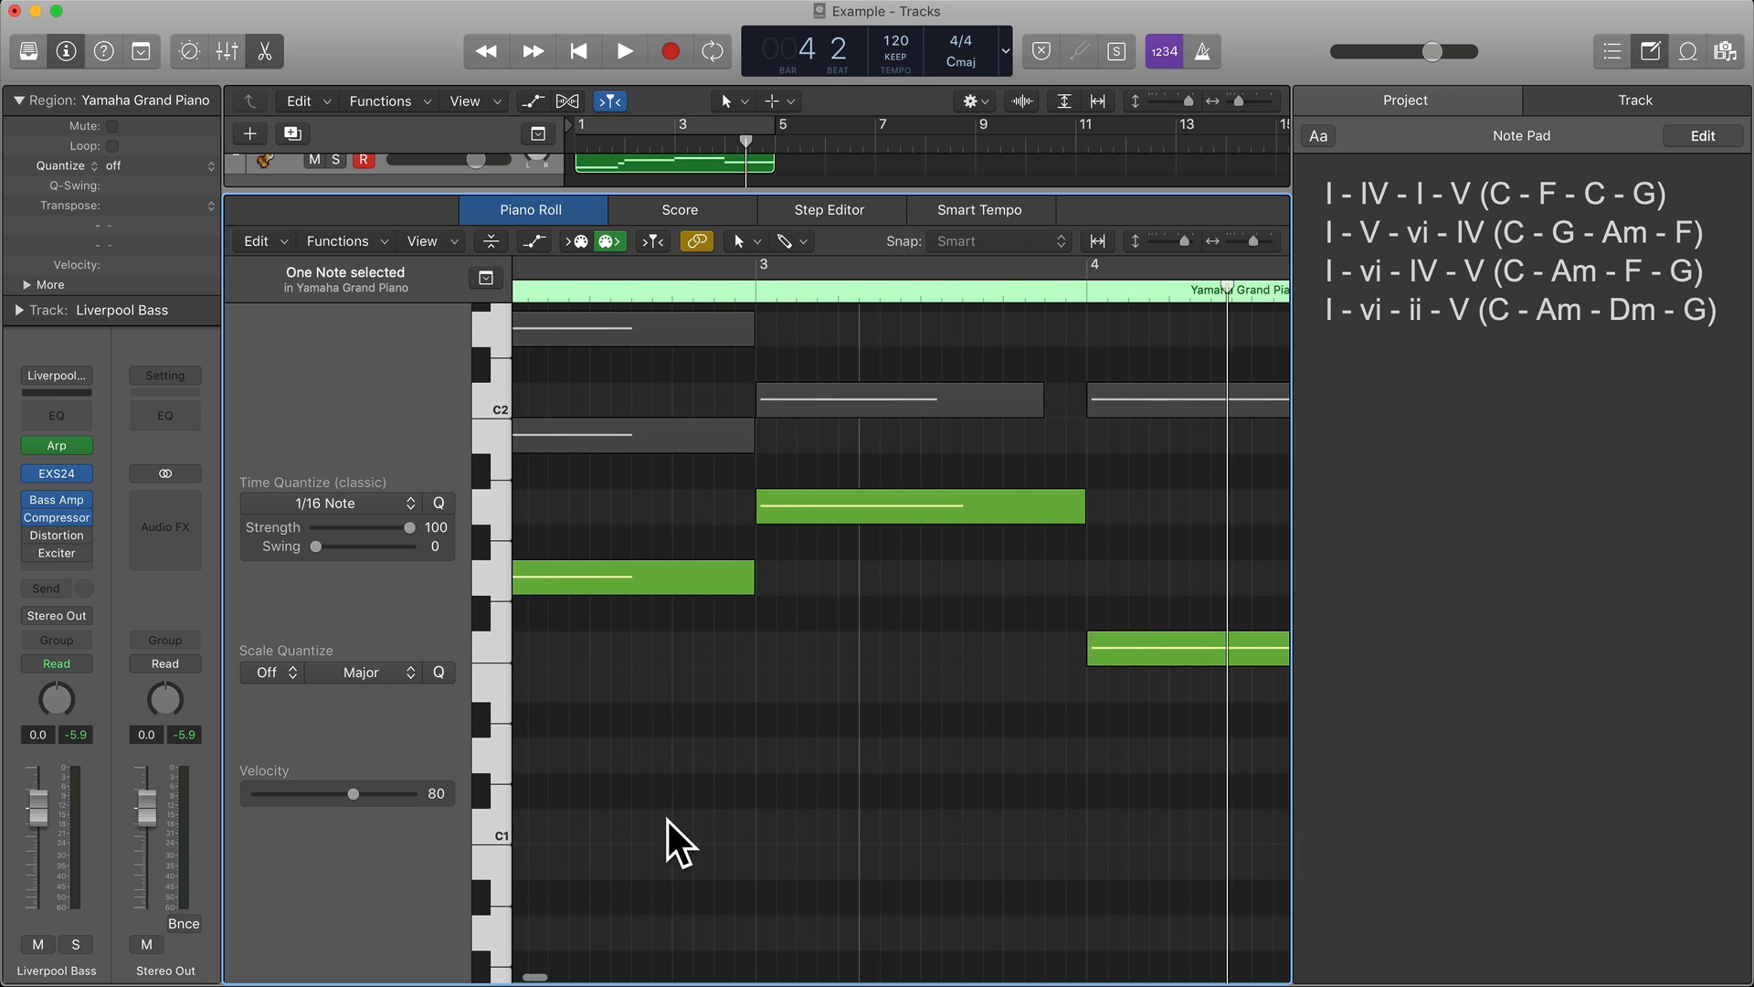
Audition the scale steps upward from C1 through D1 and E1 to F1.
{"action": "left_click", "coordinate": [491, 811]}
{"action": "left_click", "coordinate": [491, 760]}
{"action": "left_click", "coordinate": [491, 687]}
{"action": "left_click", "coordinate": [491, 634]}
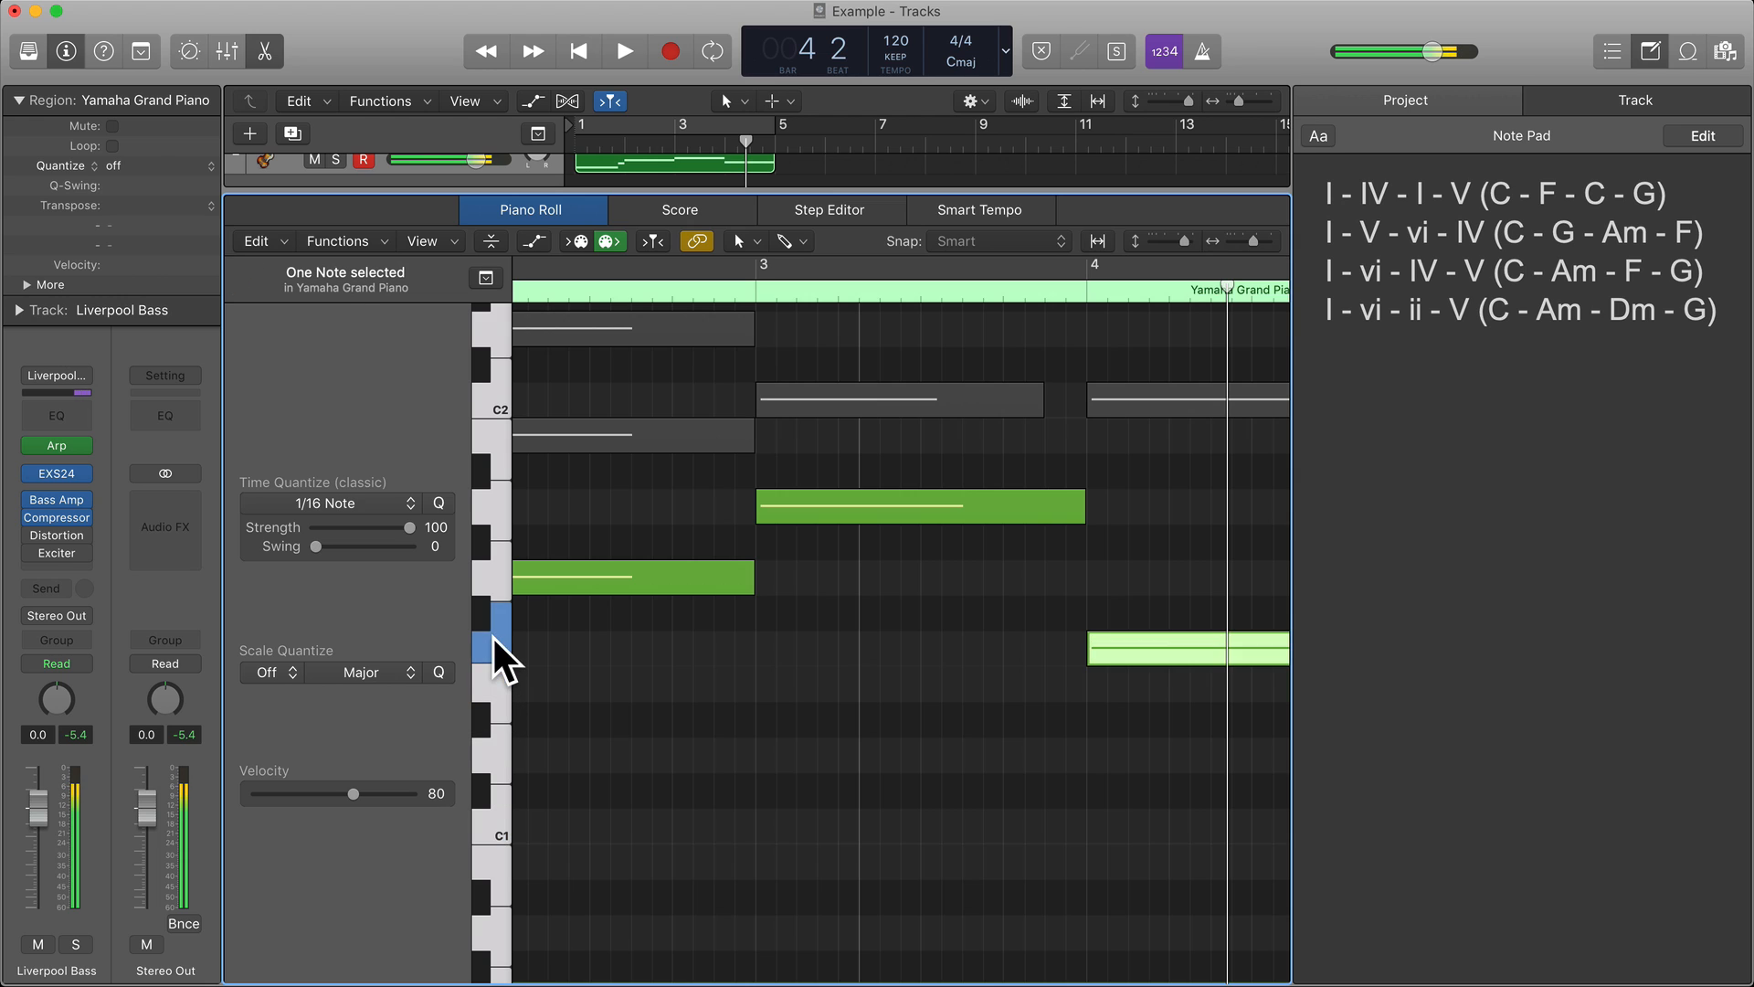
Shorten bar 4's F1 note by an eighth to leave room at the bar's end.
{"action": "scroll", "coordinate": [787, 661], "scroll_direction": "right", "scroll_amount": 8}
{"action": "scroll", "coordinate": [787, 661], "scroll_direction": "right", "scroll_amount": 4}
{"action": "left_click_drag", "start_coordinate": [961, 658], "coordinate": [926, 658]}
Check the muted C2 and A2 chord notes in bar 4 for a passing note leading back to bar 1.
{"action": "scroll", "coordinate": [904, 639], "scroll_direction": "up", "scroll_amount": 3}
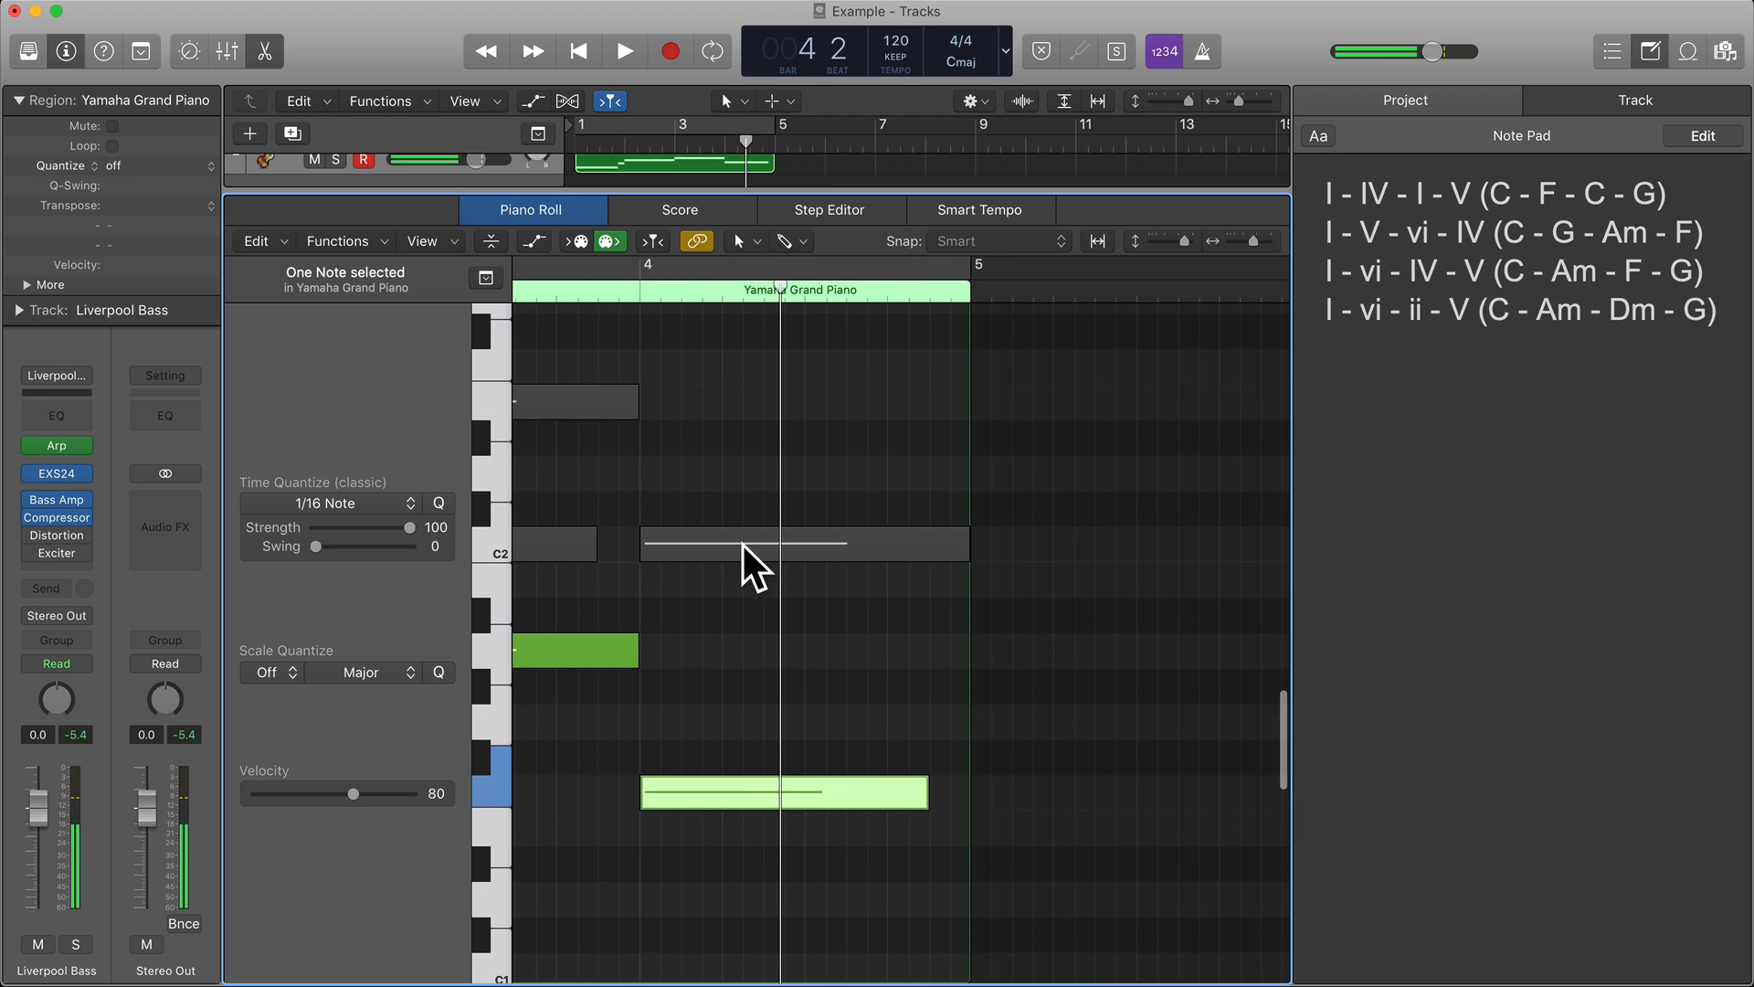
{"action": "mouse_move", "coordinate": [685, 539]}
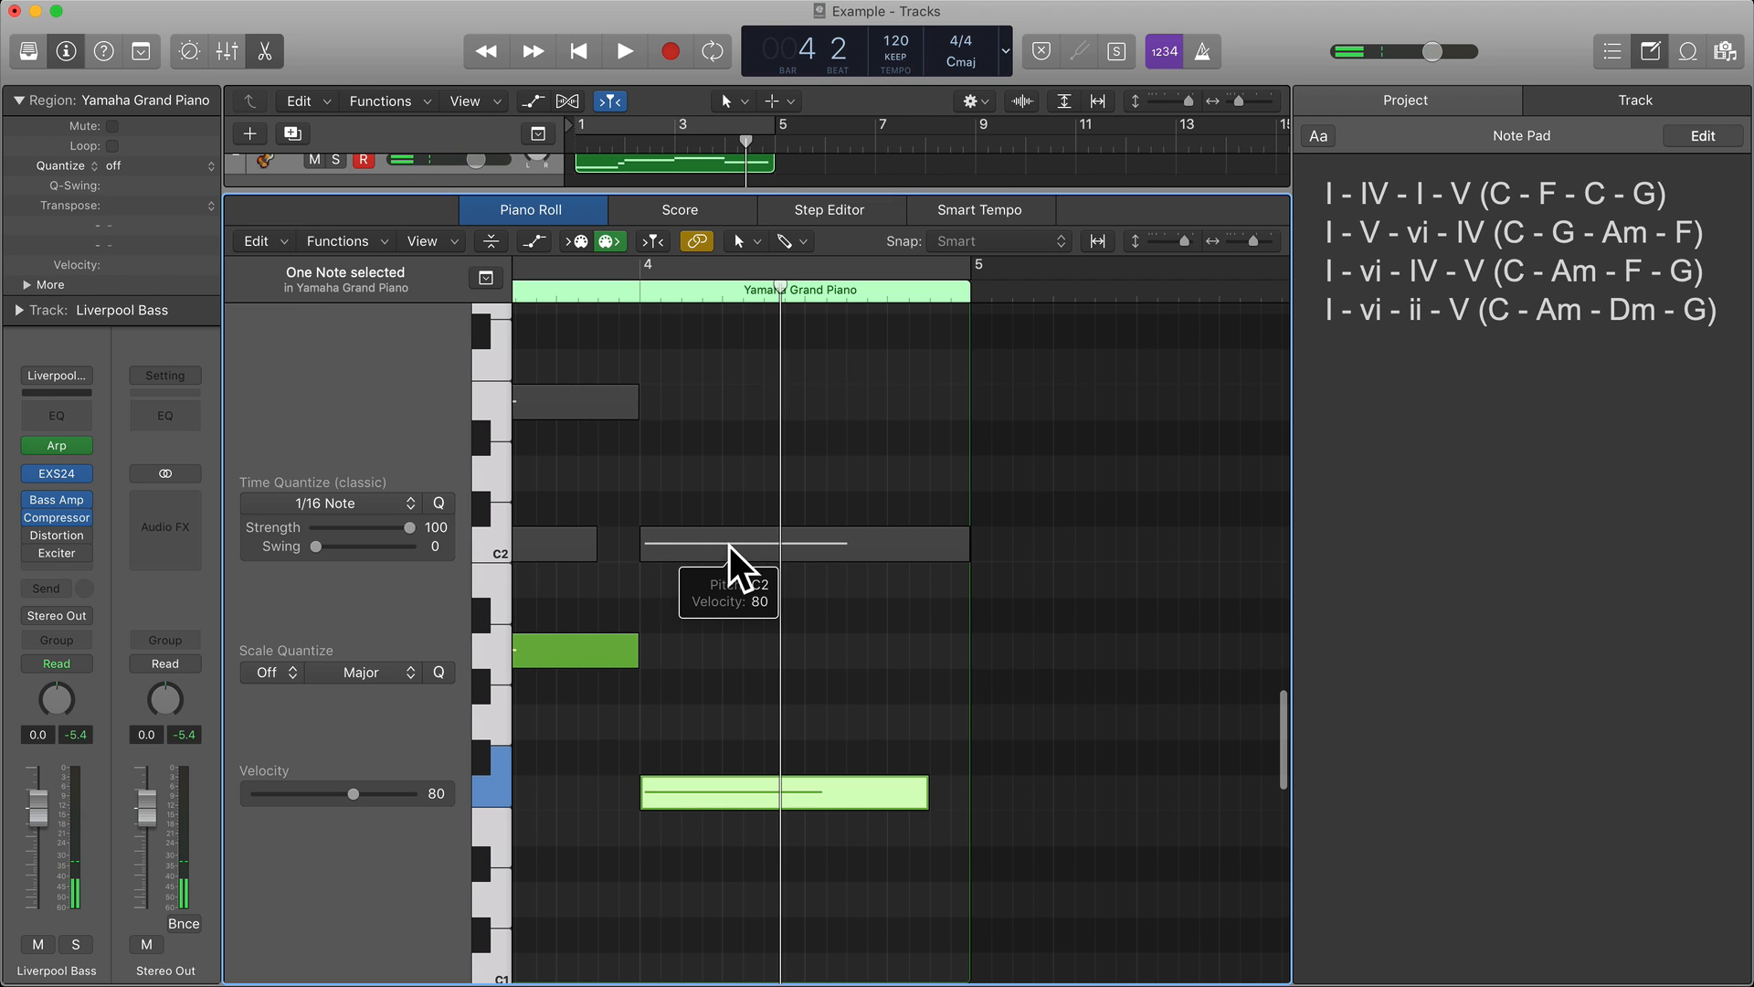
{"action": "scroll", "coordinate": [729, 546], "scroll_direction": "up", "scroll_amount": 4}
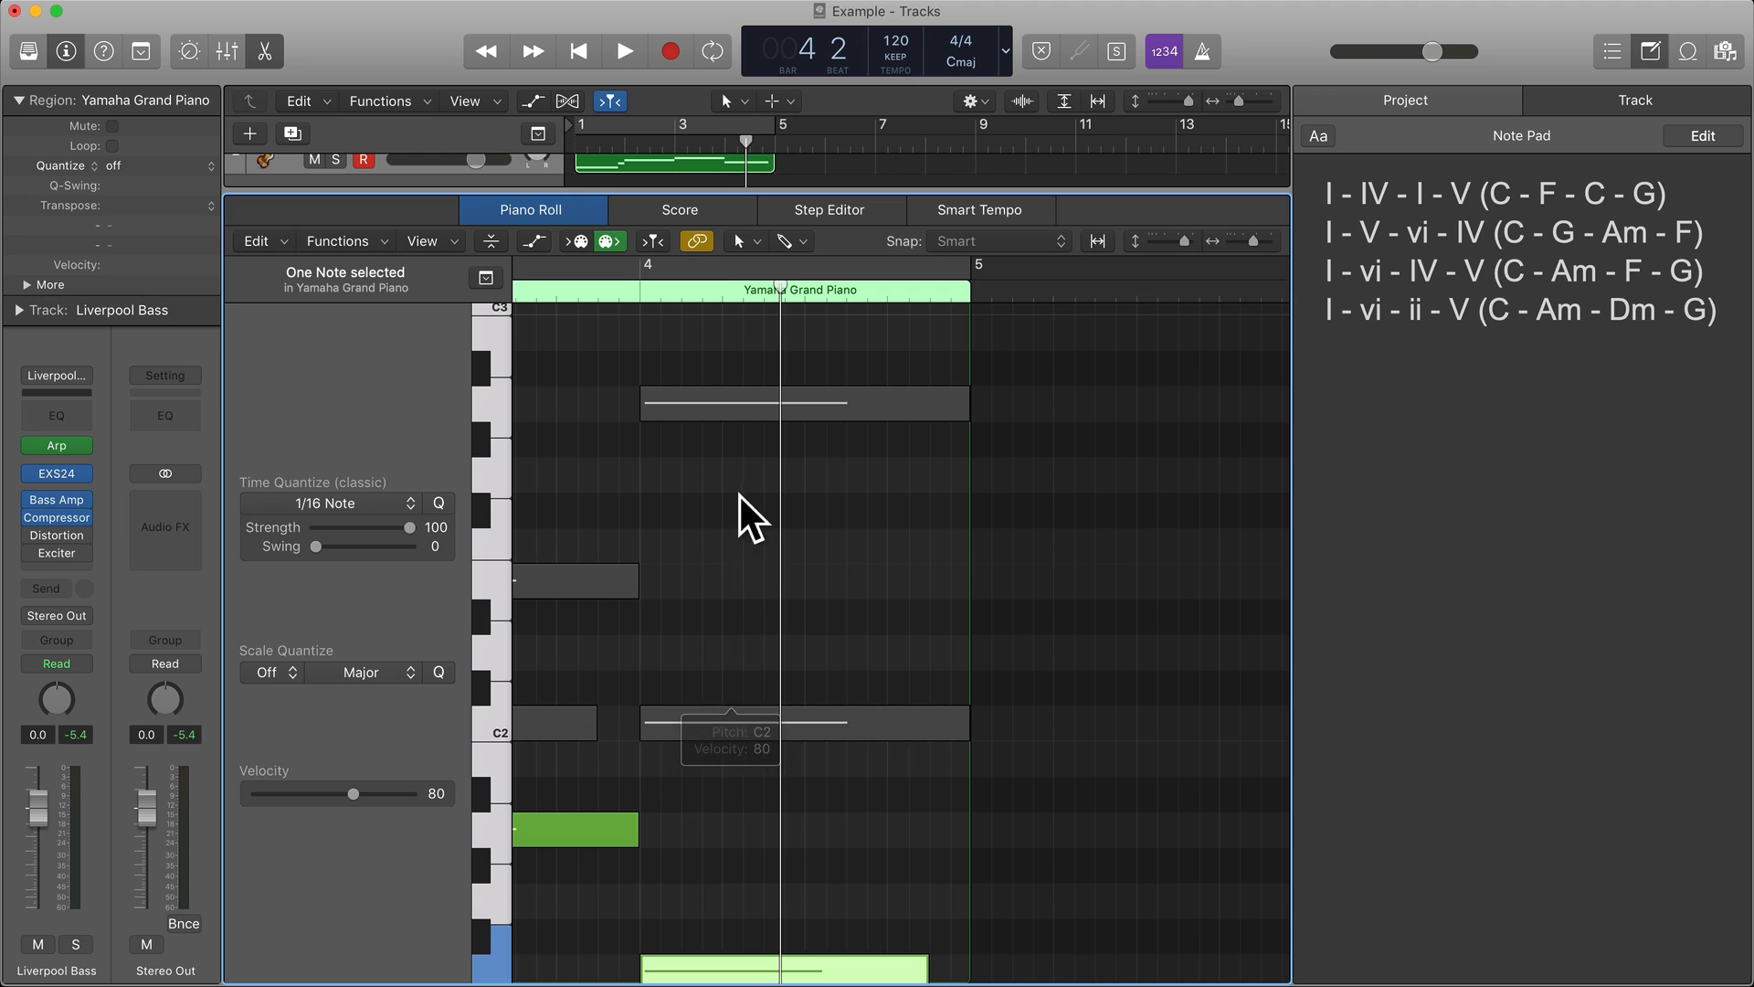
{"action": "left_click", "coordinate": [698, 402]}
{"action": "mouse_move", "coordinate": [698, 400]}
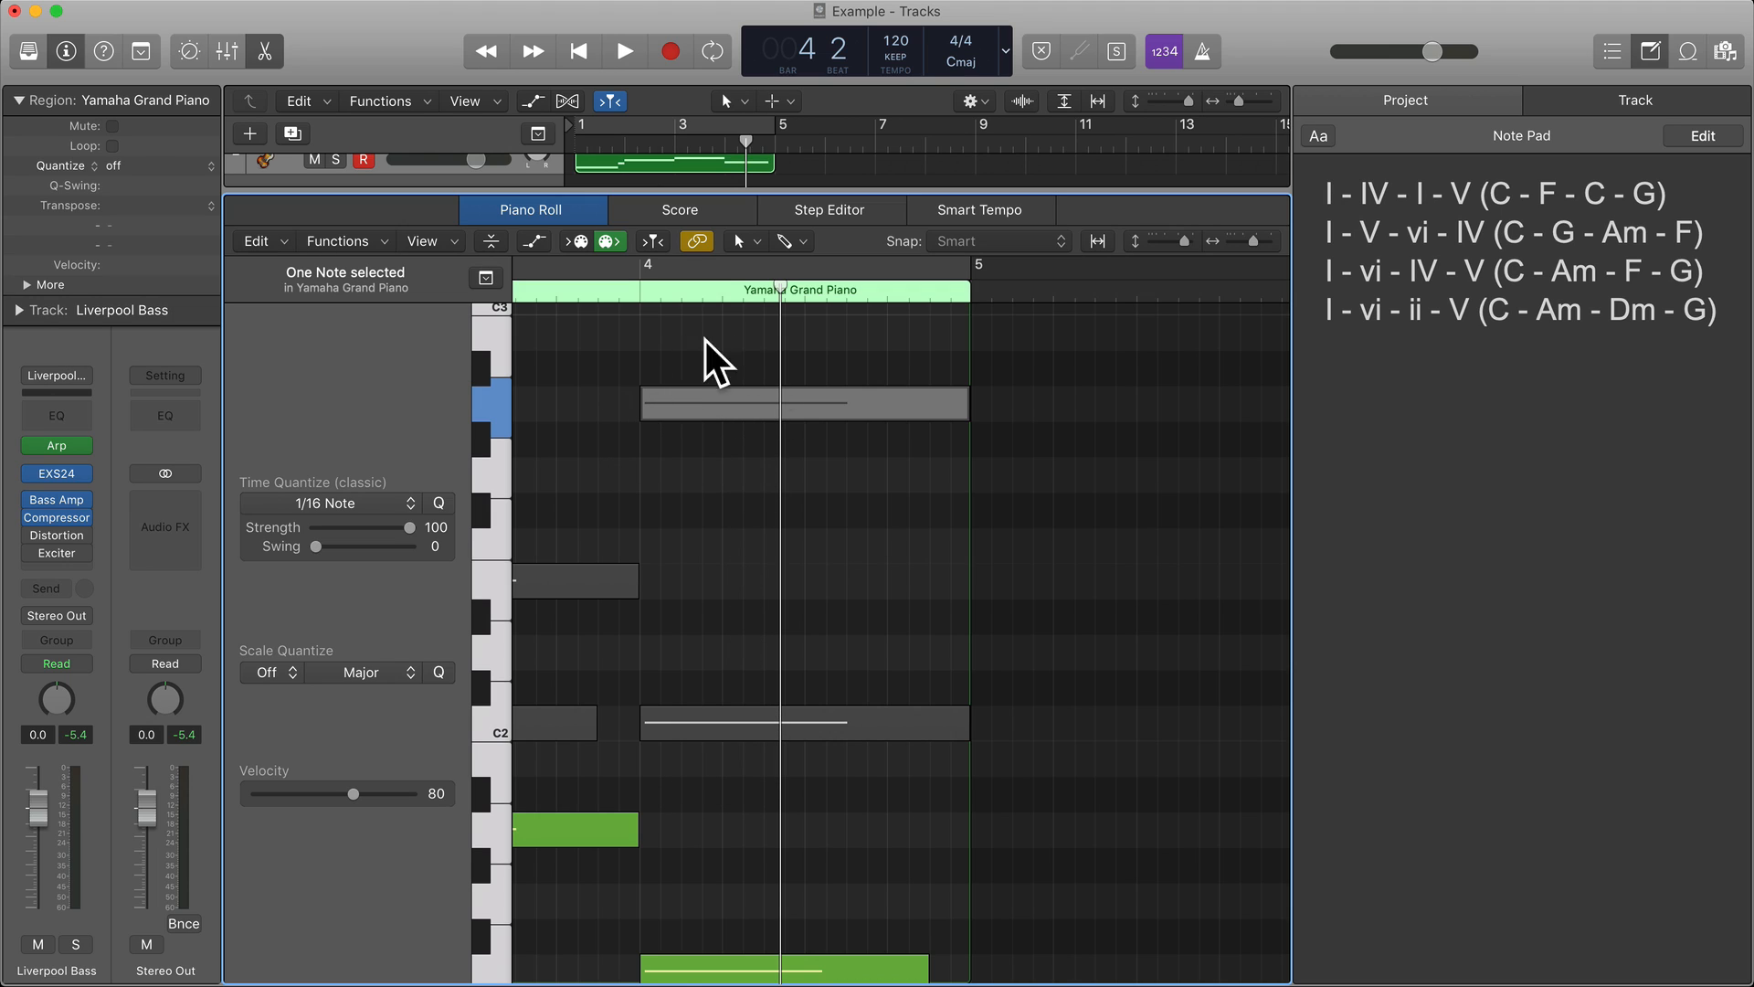
{"action": "scroll", "coordinate": [728, 416], "scroll_direction": "down", "scroll_amount": 10}
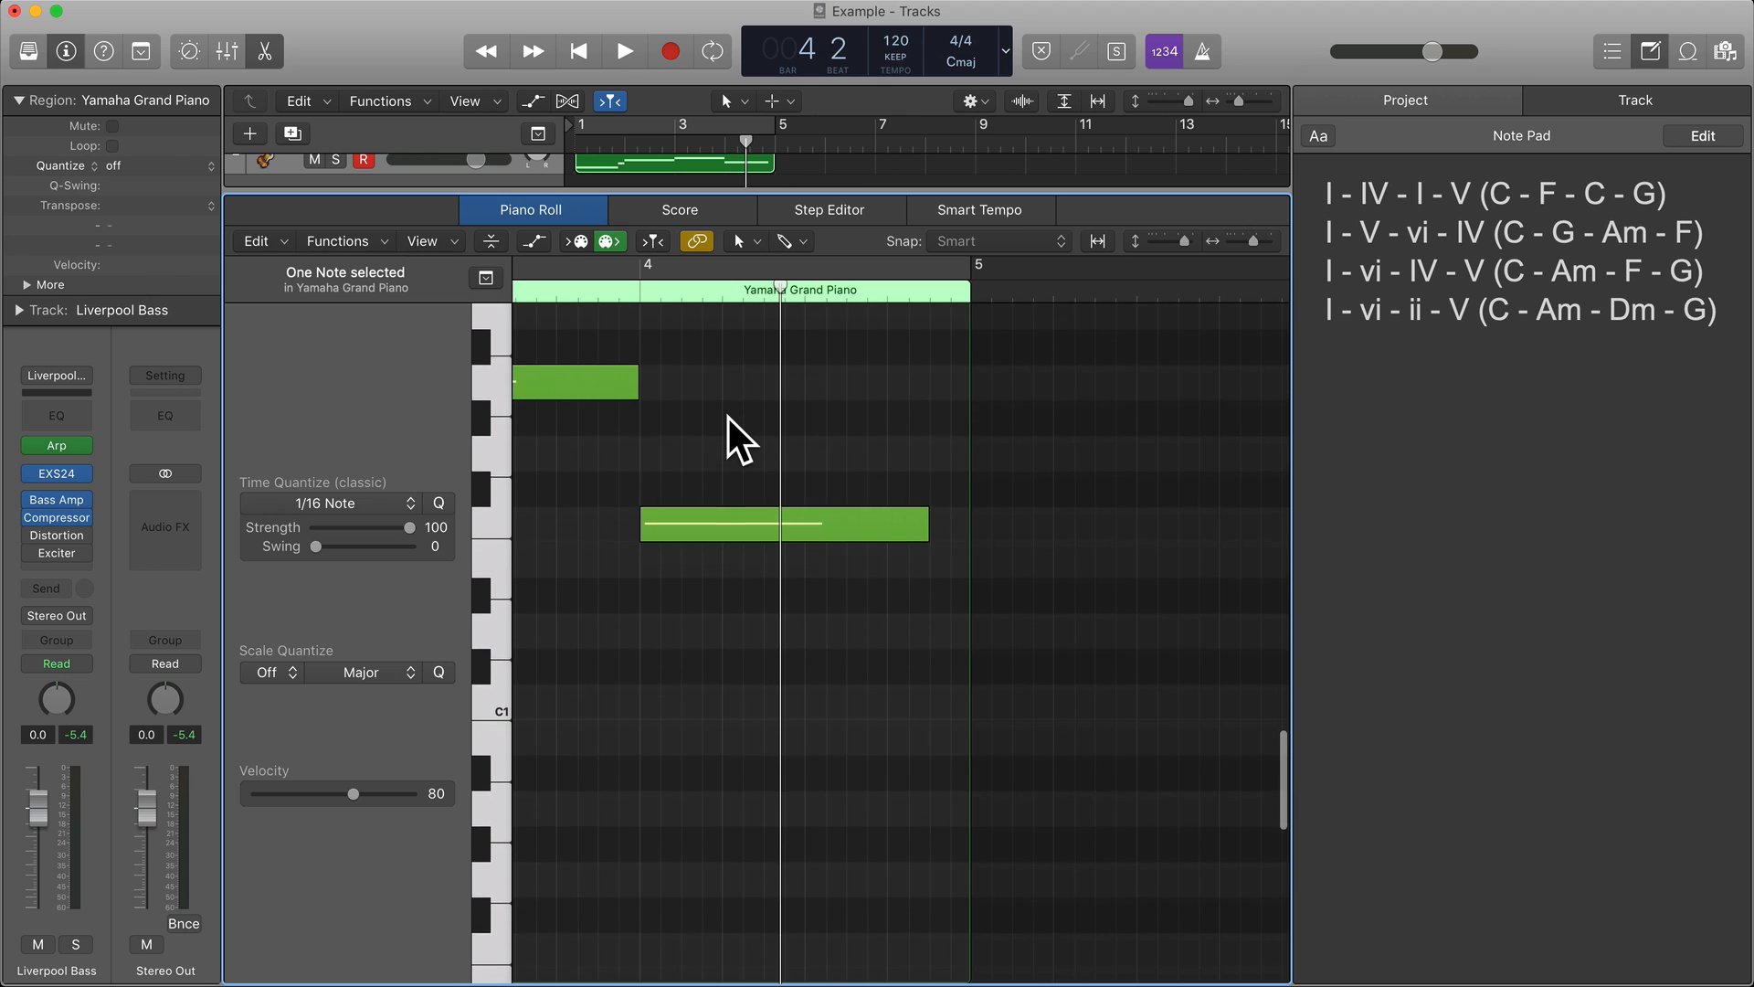
{"action": "scroll", "coordinate": [727, 417], "scroll_direction": "down", "scroll_amount": 1}
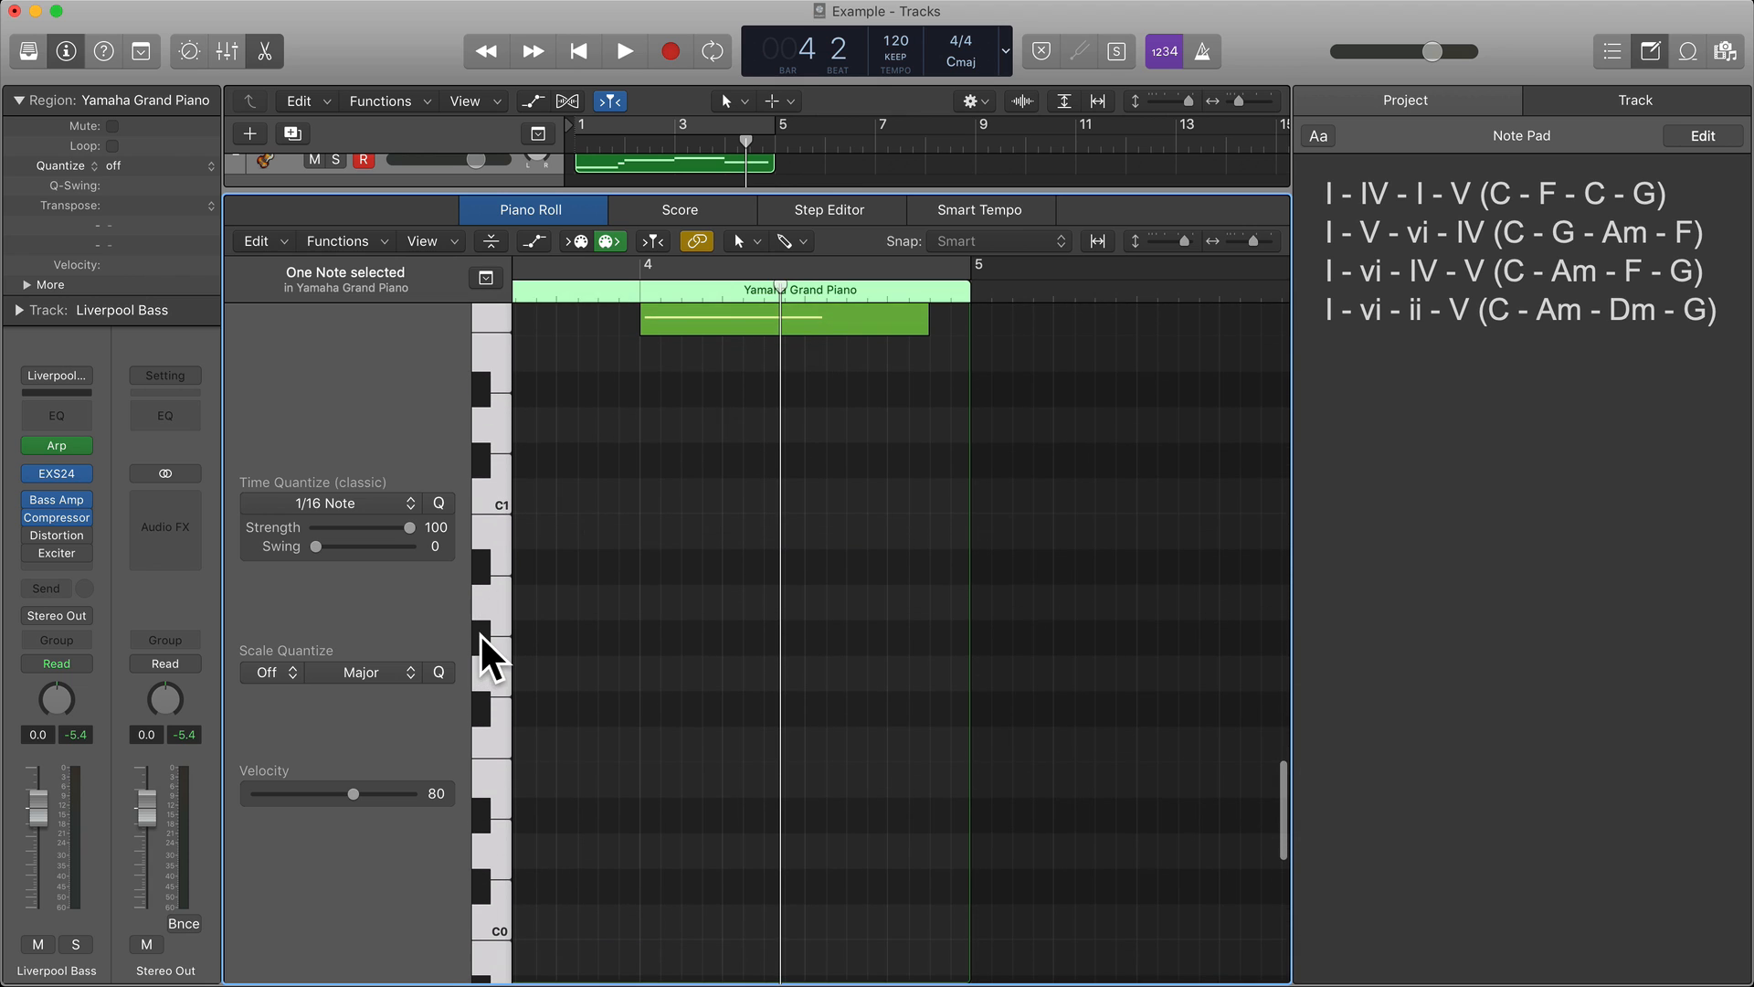
{"action": "scroll", "coordinate": [488, 622], "scroll_direction": "up", "scroll_amount": 5}
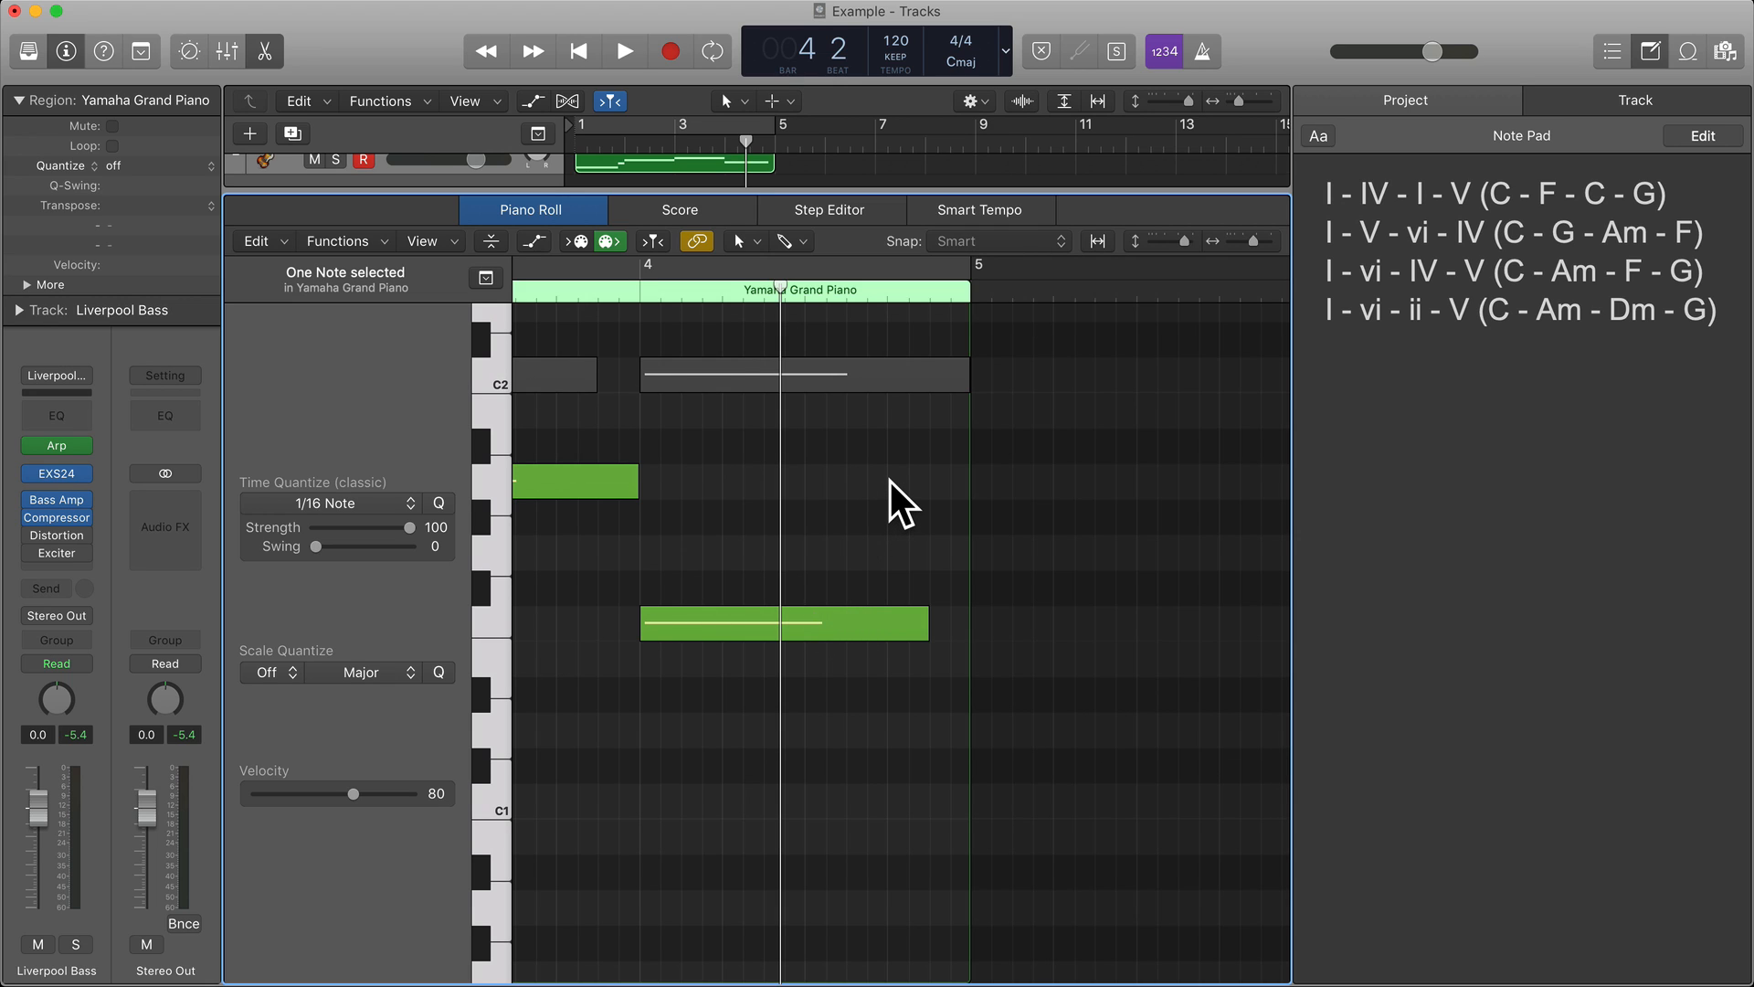
{"action": "left_click", "coordinate": [771, 880]}
Compare bar 4 with bar 1 and audition the first chord's C1, E2 and G2 notes.
{"action": "scroll", "coordinate": [639, 823], "scroll_direction": "right", "scroll_amount": 2}
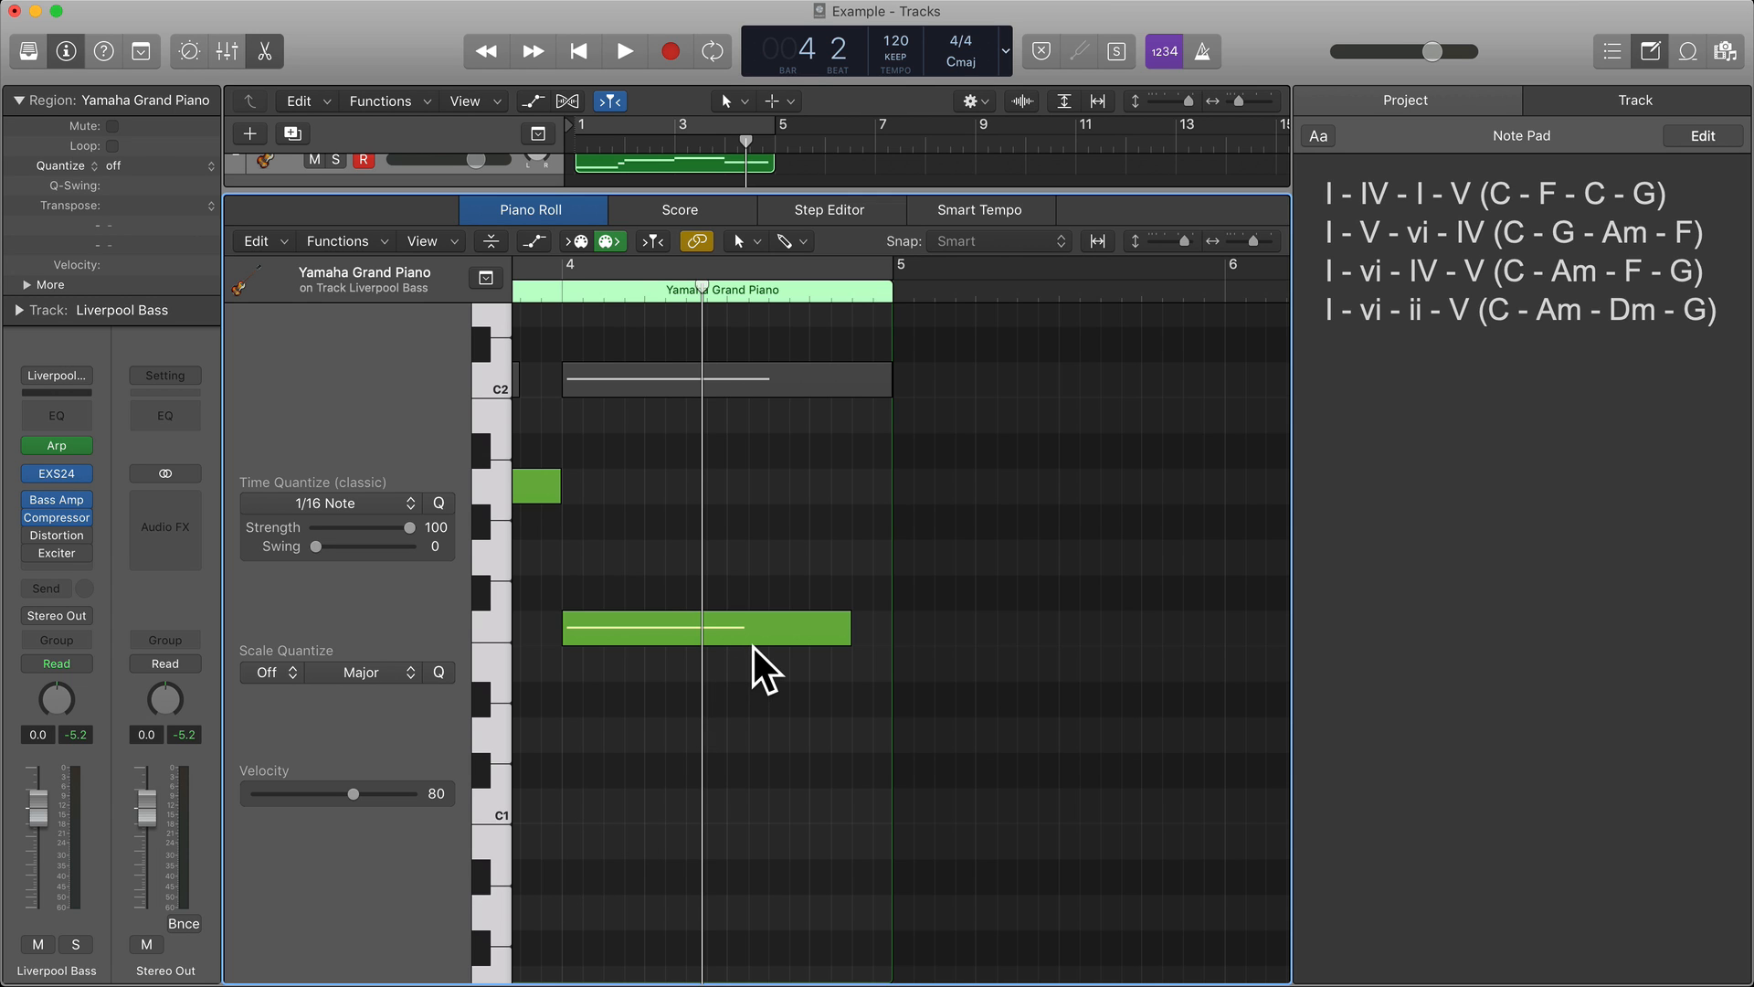
{"action": "scroll", "coordinate": [754, 647], "scroll_direction": "left", "scroll_amount": 3}
{"action": "scroll", "coordinate": [754, 647], "scroll_direction": "up", "scroll_amount": 3}
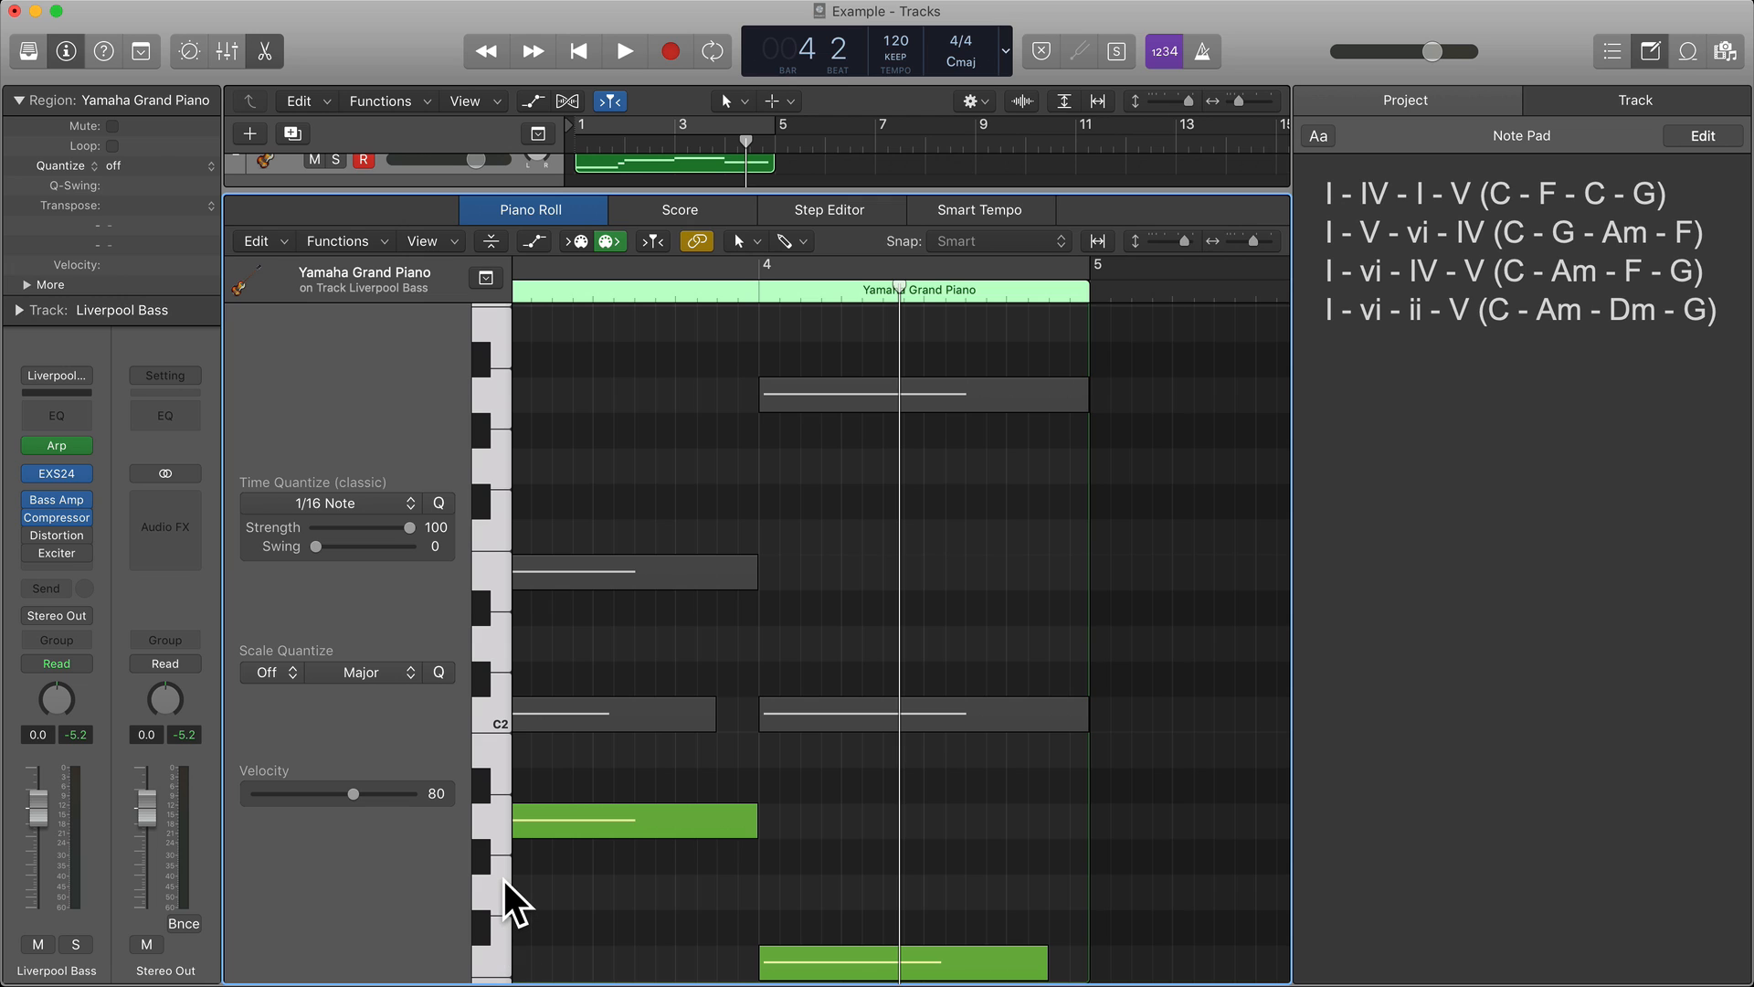
{"action": "scroll", "coordinate": [908, 860], "scroll_direction": "down", "scroll_amount": 4}
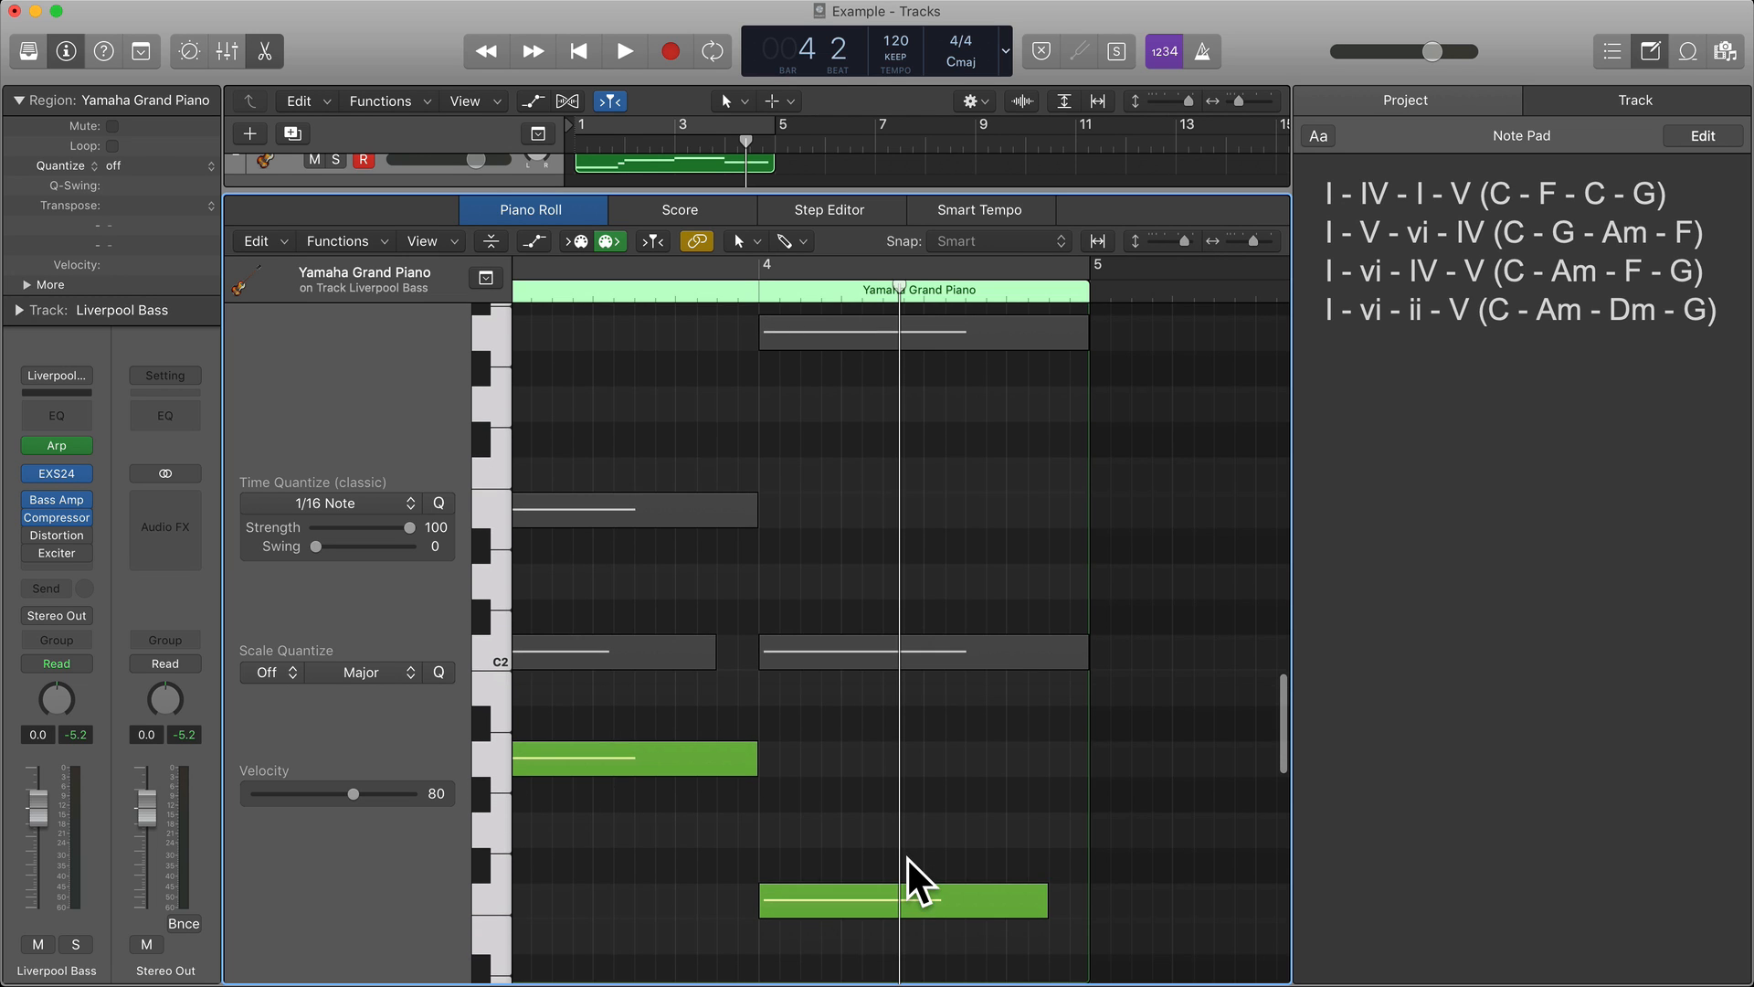
{"action": "scroll", "coordinate": [908, 857], "scroll_direction": "left", "scroll_amount": 10}
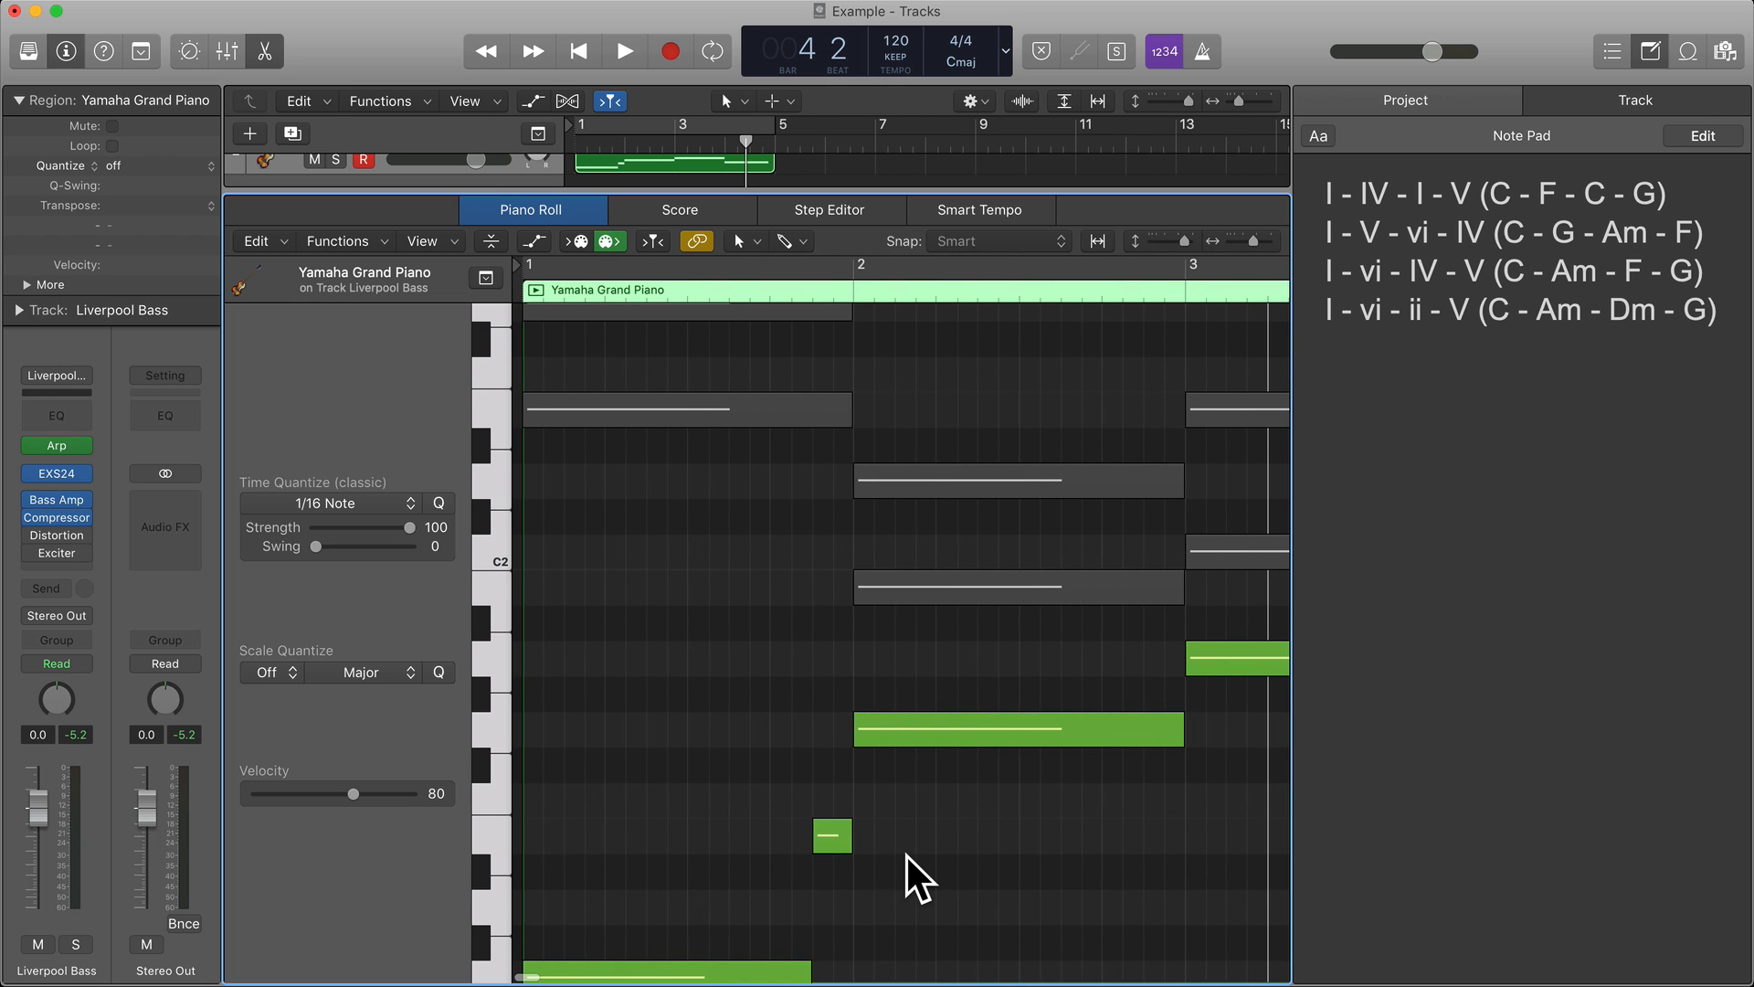
{"action": "scroll", "coordinate": [695, 822], "scroll_direction": "down", "scroll_amount": 5}
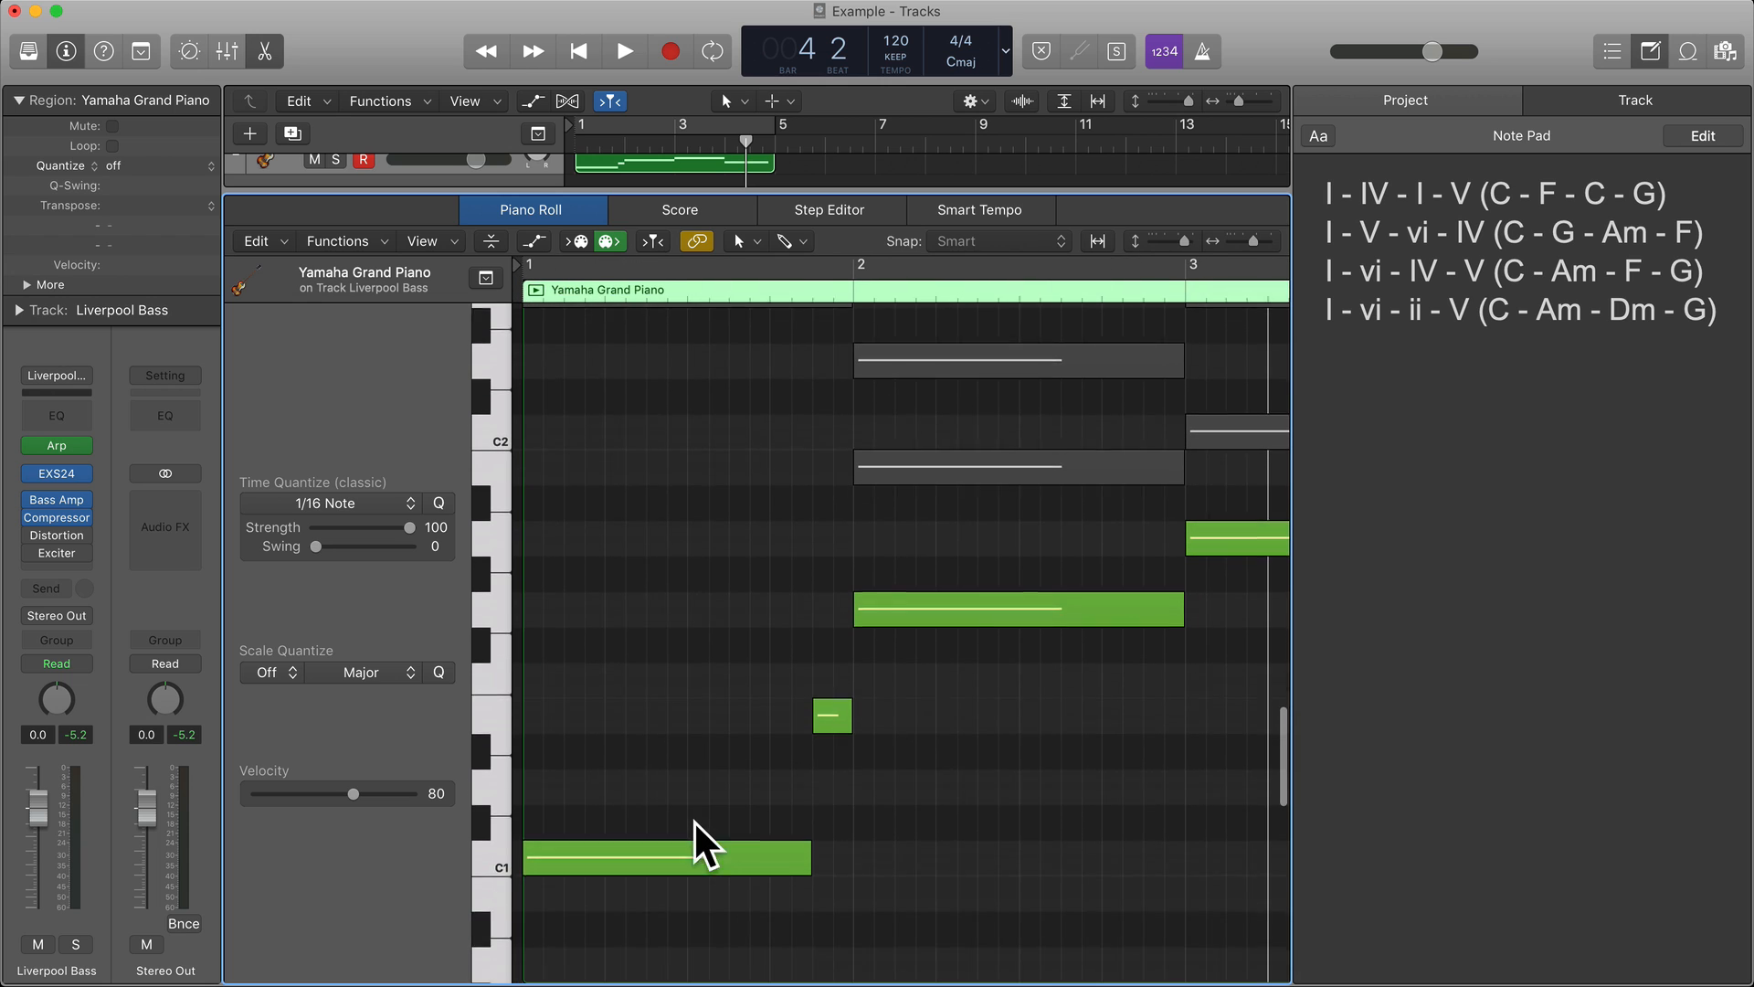
{"action": "left_click", "coordinate": [497, 791]}
{"action": "scroll", "coordinate": [530, 772], "scroll_direction": "up", "scroll_amount": 12}
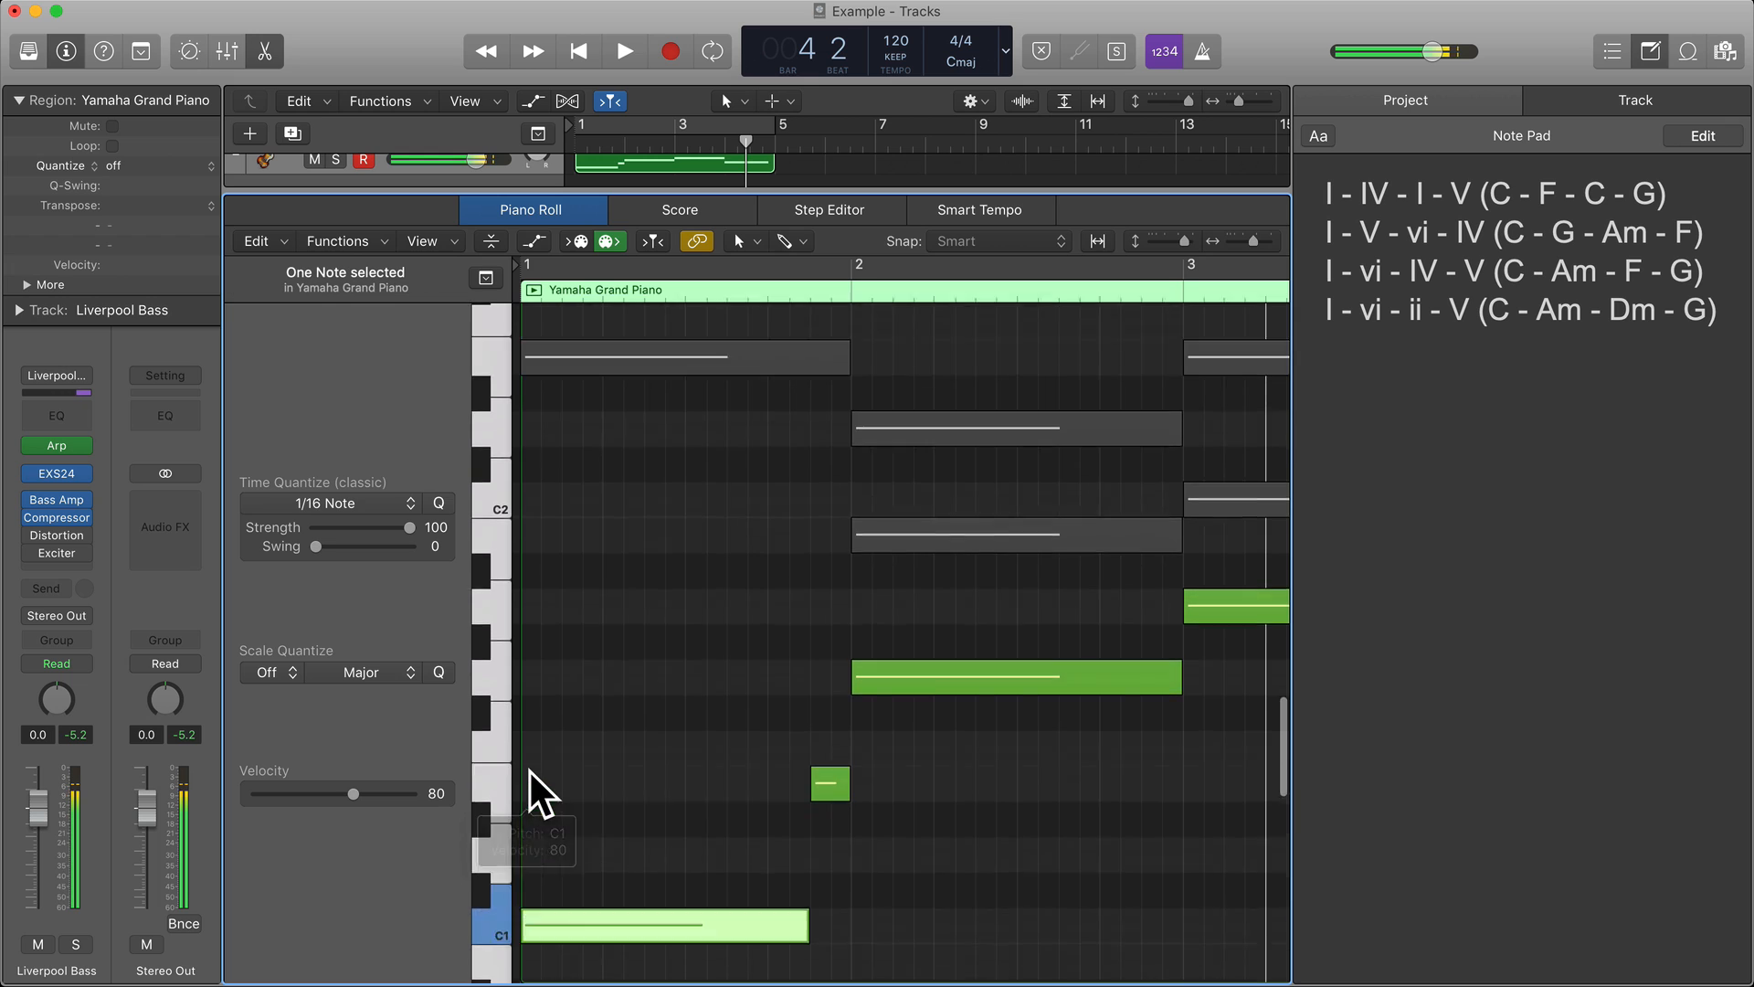
{"action": "left_click", "coordinate": [488, 652]}
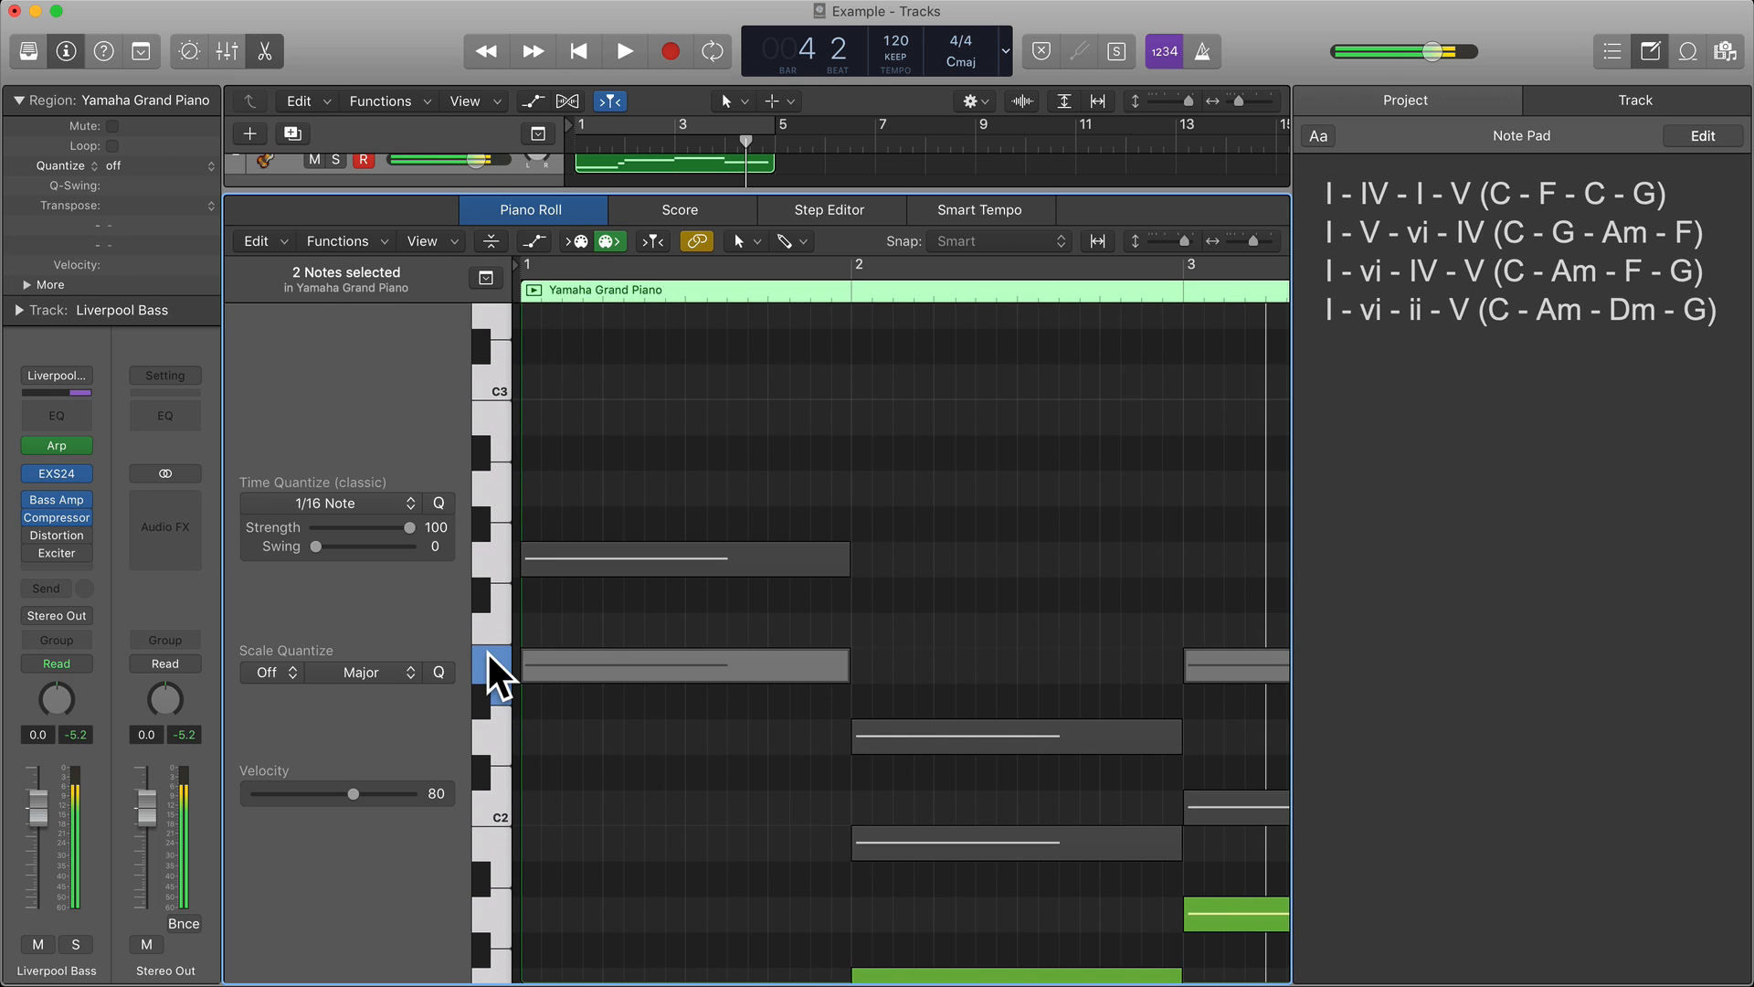
{"action": "left_click", "coordinate": [497, 561]}
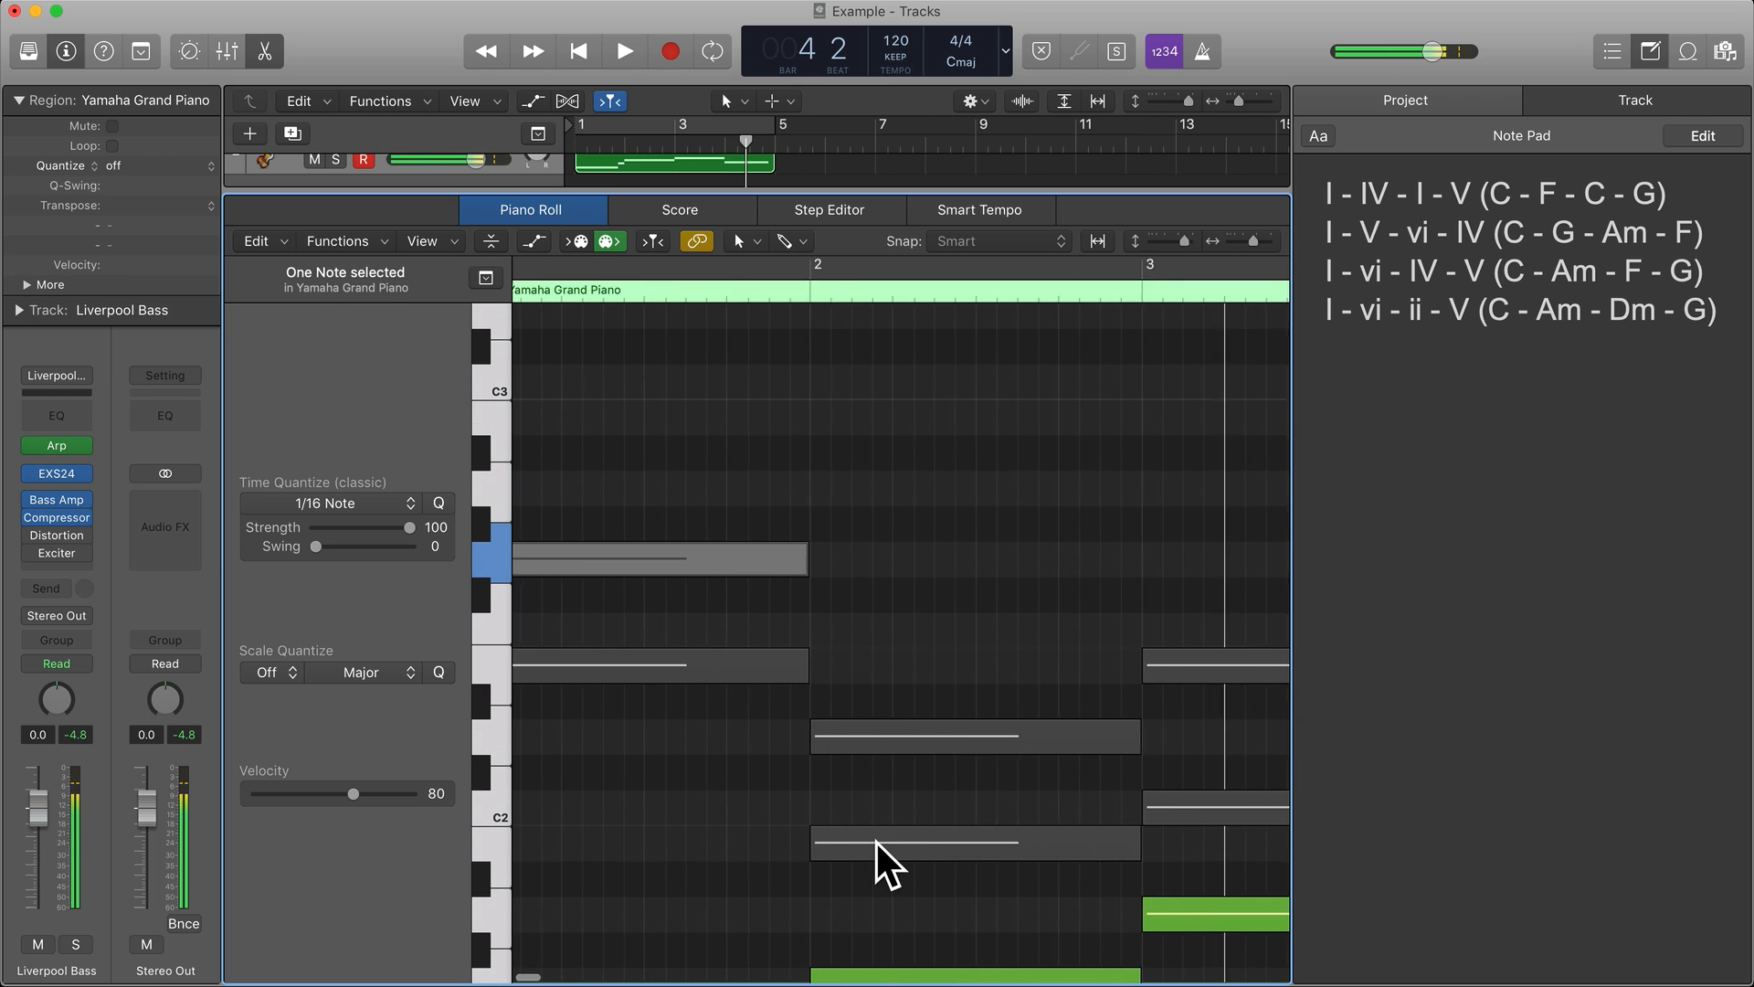
Audition bar 4's F1 root alternately with the E1 a semitone below.
{"action": "scroll", "coordinate": [873, 841], "scroll_direction": "right", "scroll_amount": 10}
{"action": "scroll", "coordinate": [873, 840], "scroll_direction": "down", "scroll_amount": 8}
{"action": "scroll", "coordinate": [836, 814], "scroll_direction": "down", "scroll_amount": 3}
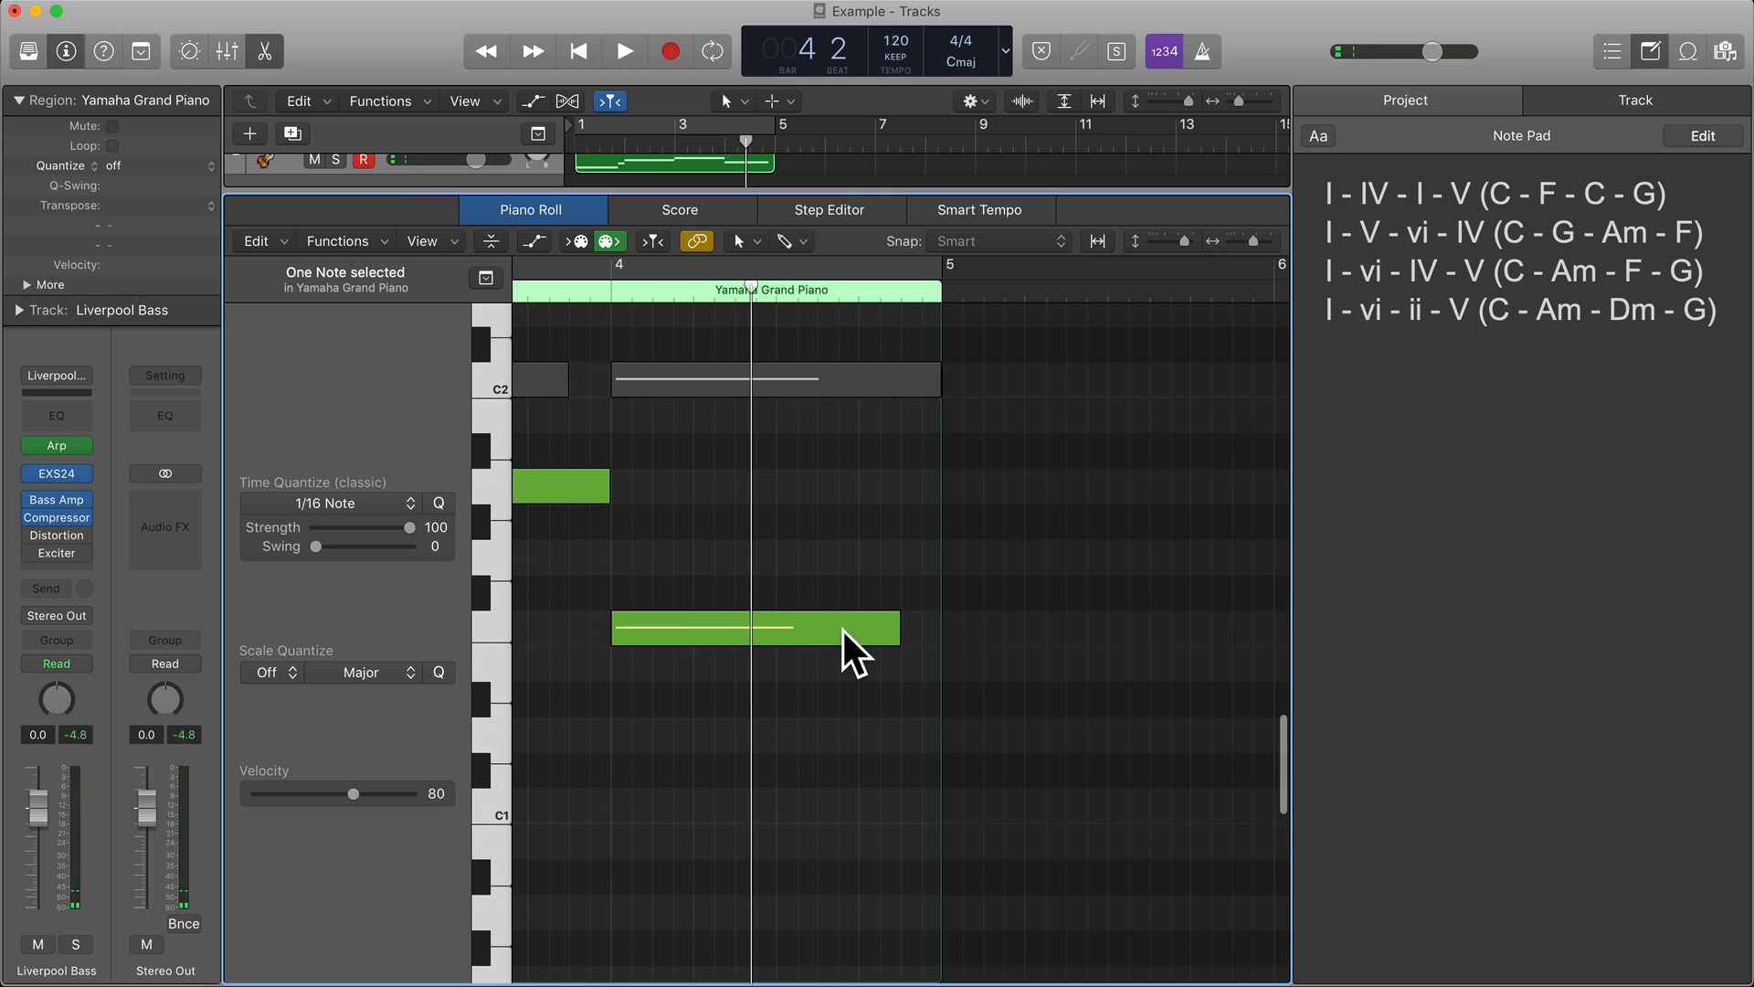
{"action": "left_click", "coordinate": [842, 630]}
{"action": "left_click", "coordinate": [491, 672]}
{"action": "left_click", "coordinate": [499, 622]}
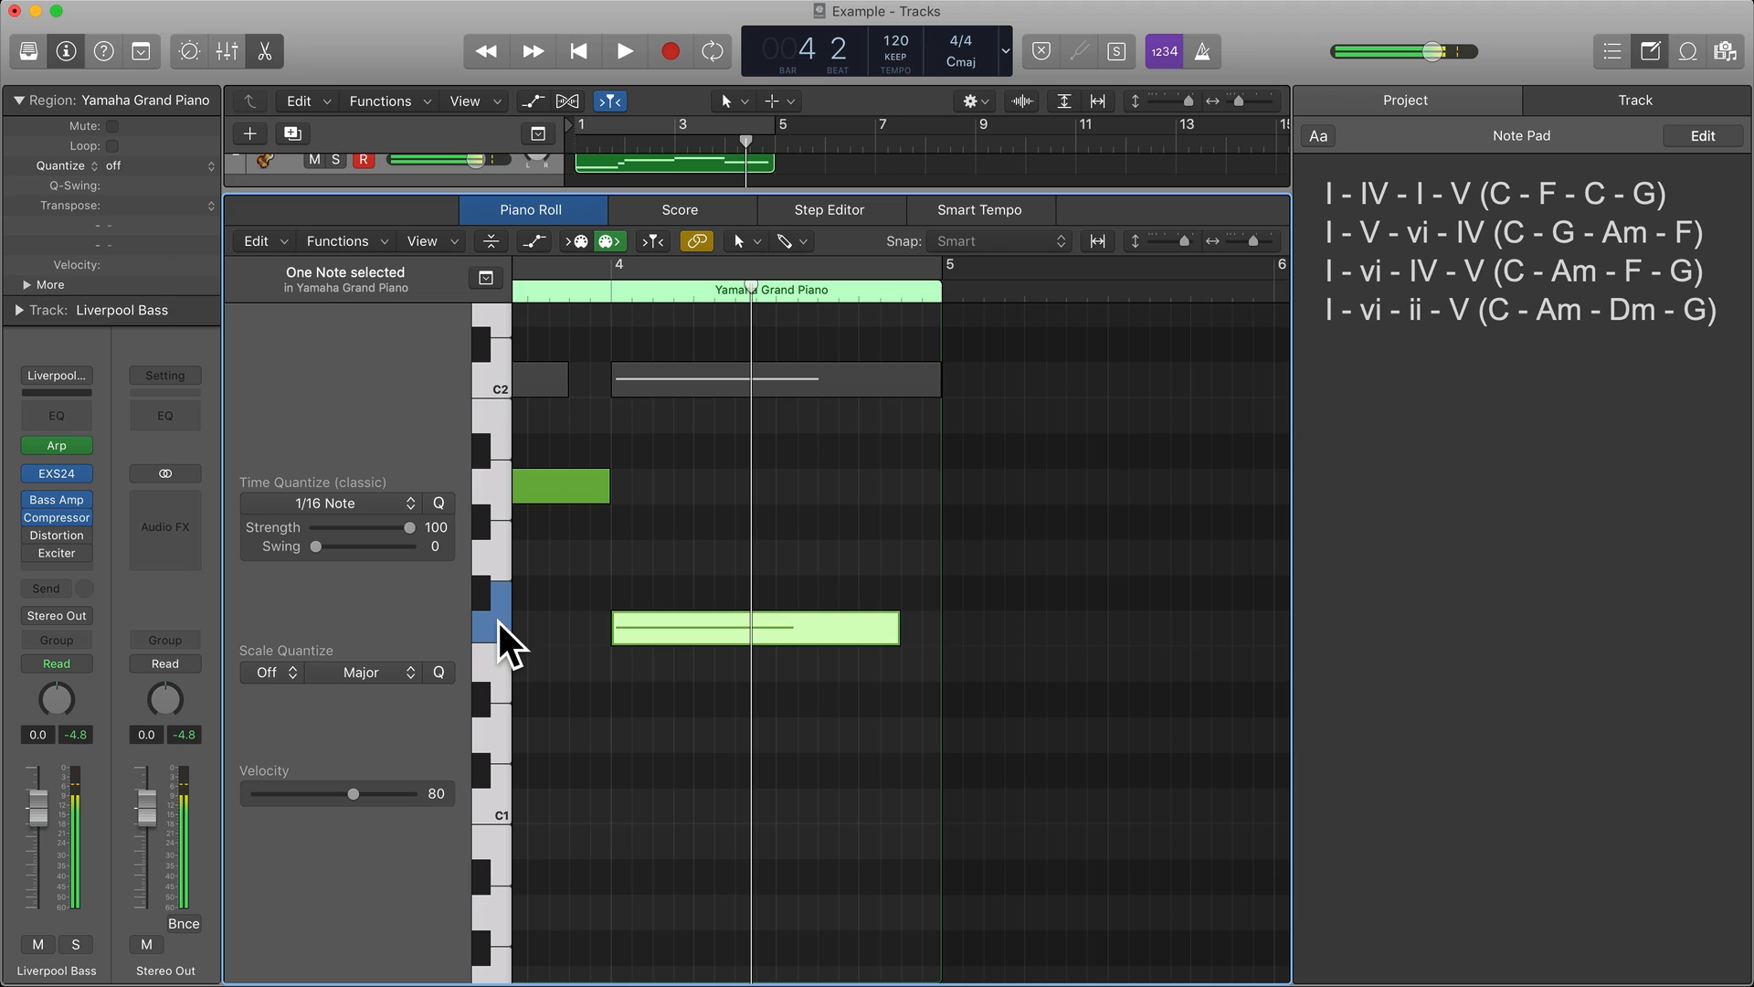
{"action": "left_click", "coordinate": [497, 665]}
{"action": "left_click", "coordinate": [495, 627]}
{"action": "left_click", "coordinate": [496, 654]}
{"action": "left_click", "coordinate": [496, 636]}
{"action": "left_click", "coordinate": [496, 661]}
{"action": "left_click", "coordinate": [502, 621]}
{"action": "left_click", "coordinate": [491, 660]}
{"action": "left_click", "coordinate": [493, 618]}
{"action": "left_click", "coordinate": [491, 655]}
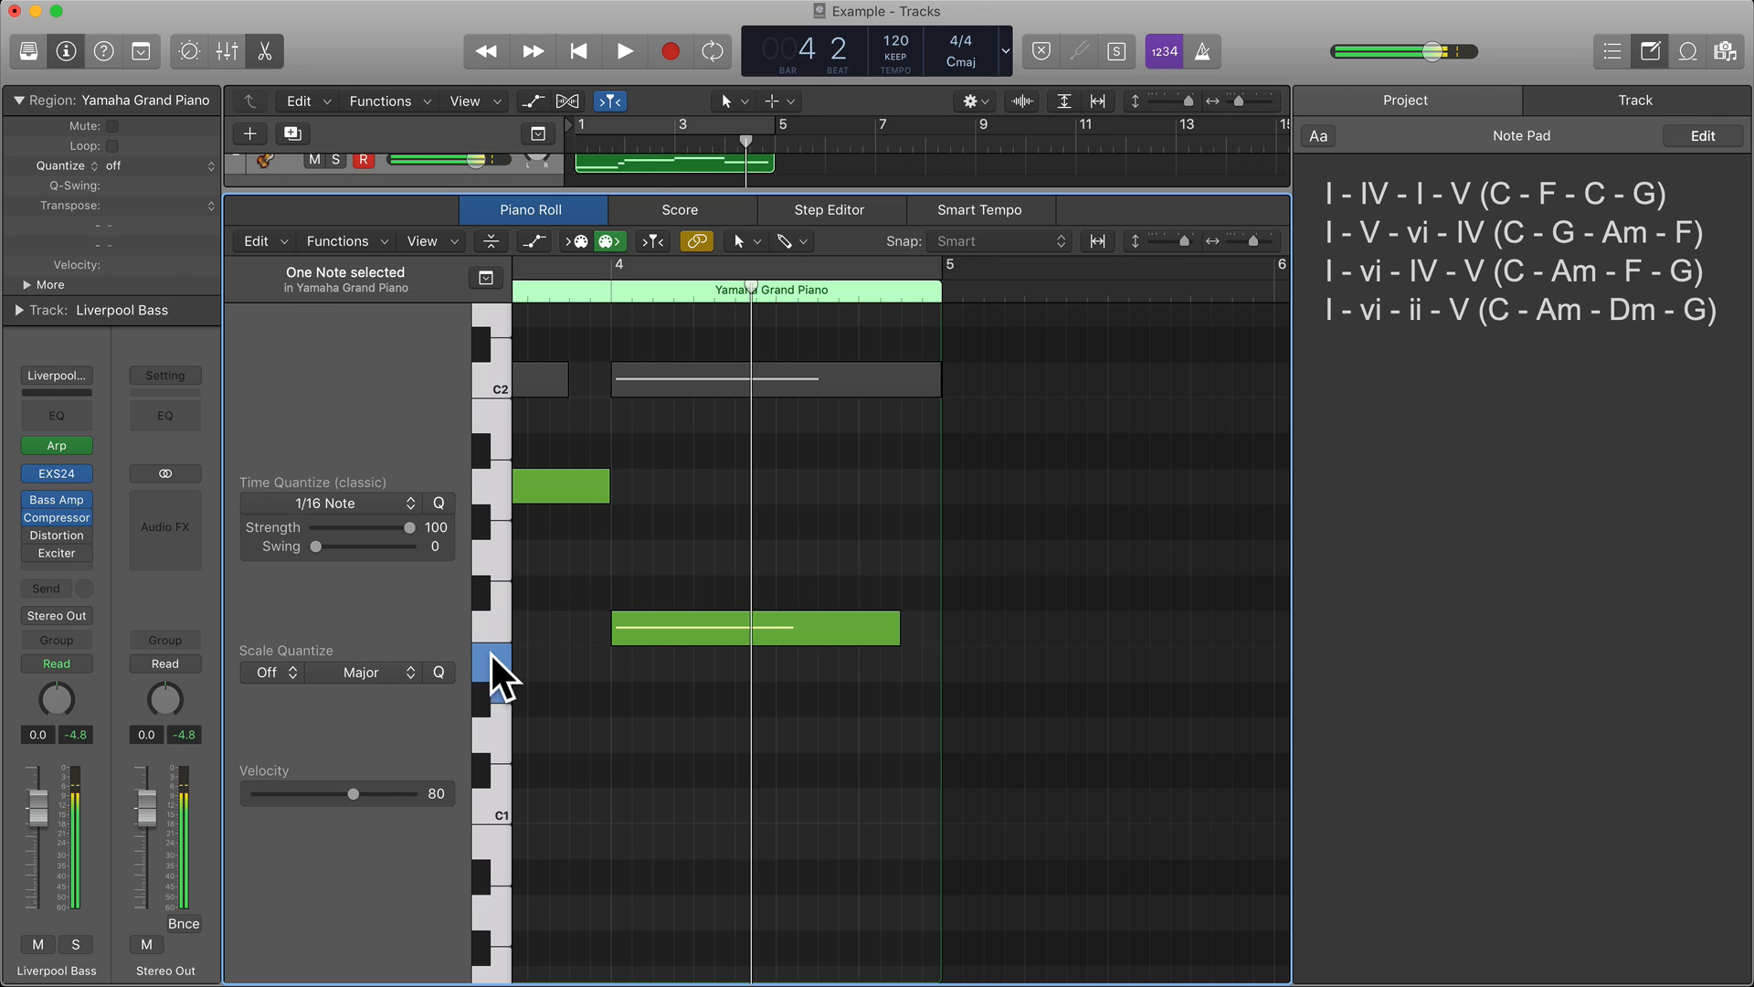
{"action": "left_click", "coordinate": [496, 624]}
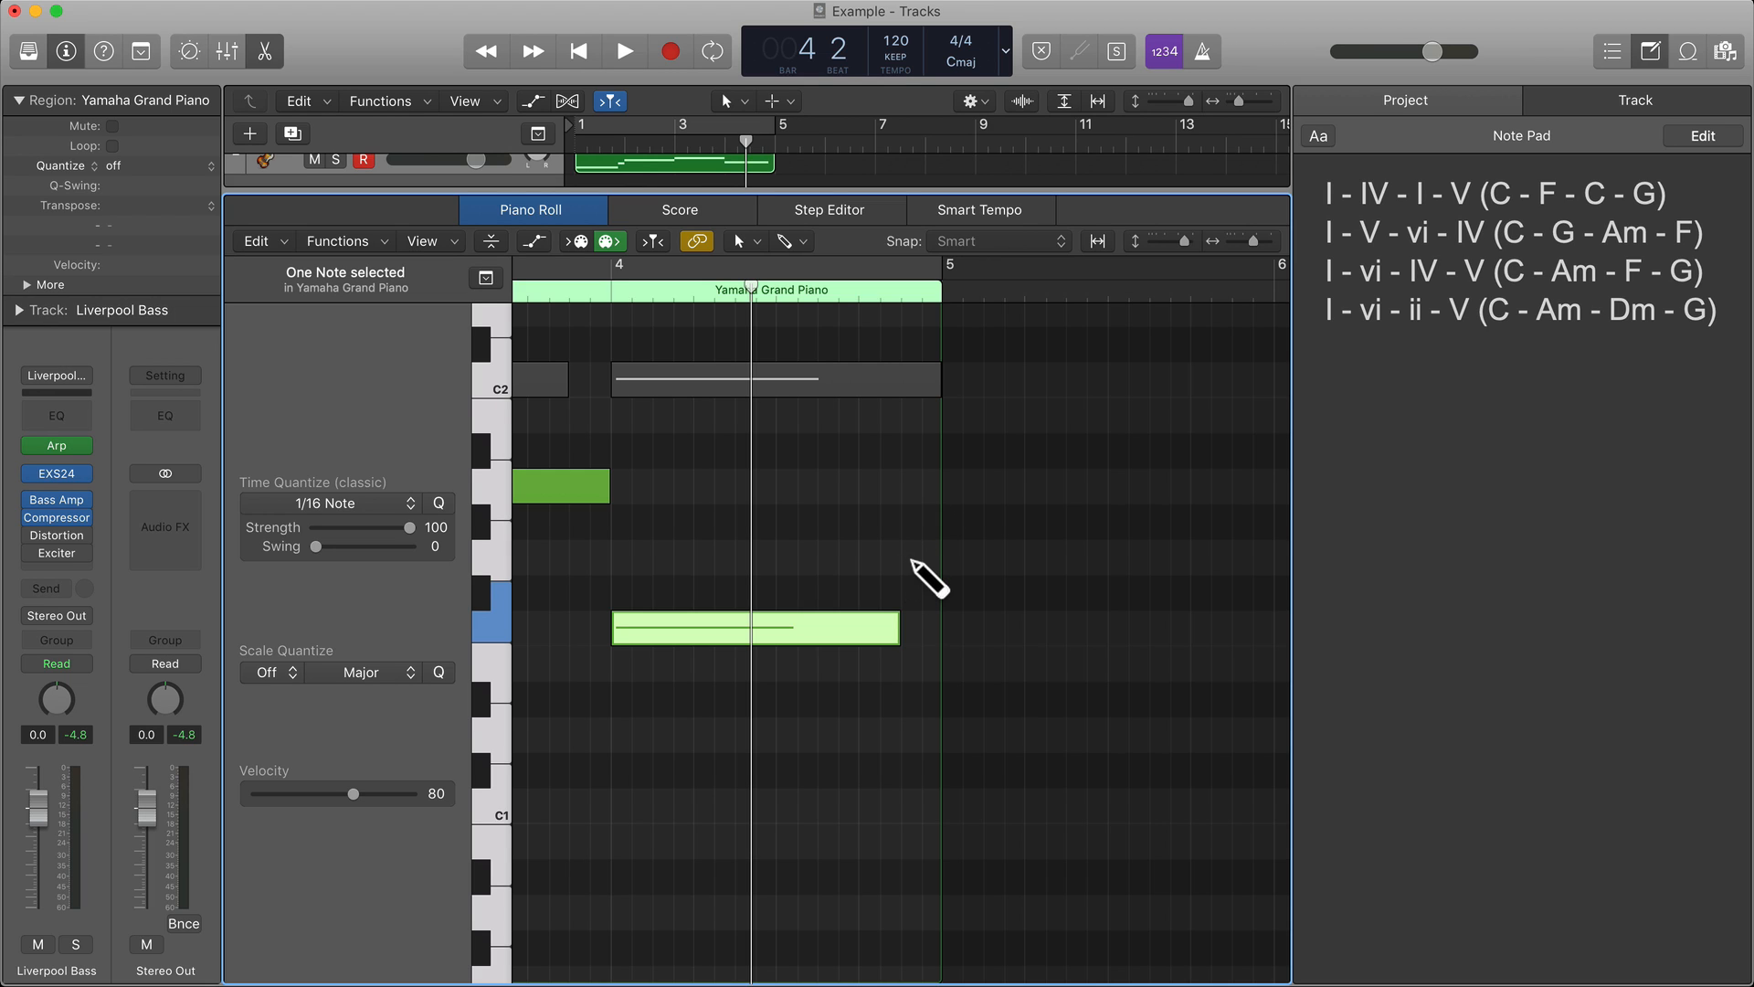
Add an eighth-note G1 passing note at the end of bar 4.
{"action": "left_click", "coordinate": [914, 557], "text": "super"}
{"action": "left_click_drag", "start_coordinate": [1180, 559], "coordinate": [941, 559]}
Play back the bass line from bar 3, turn on cycle mode over bars 1 to 4, and stop after listening to the loop.
{"action": "scroll", "coordinate": [634, 355], "scroll_direction": "left", "scroll_amount": 5}
{"action": "scroll", "coordinate": [634, 355], "scroll_direction": "left", "scroll_amount": 1}
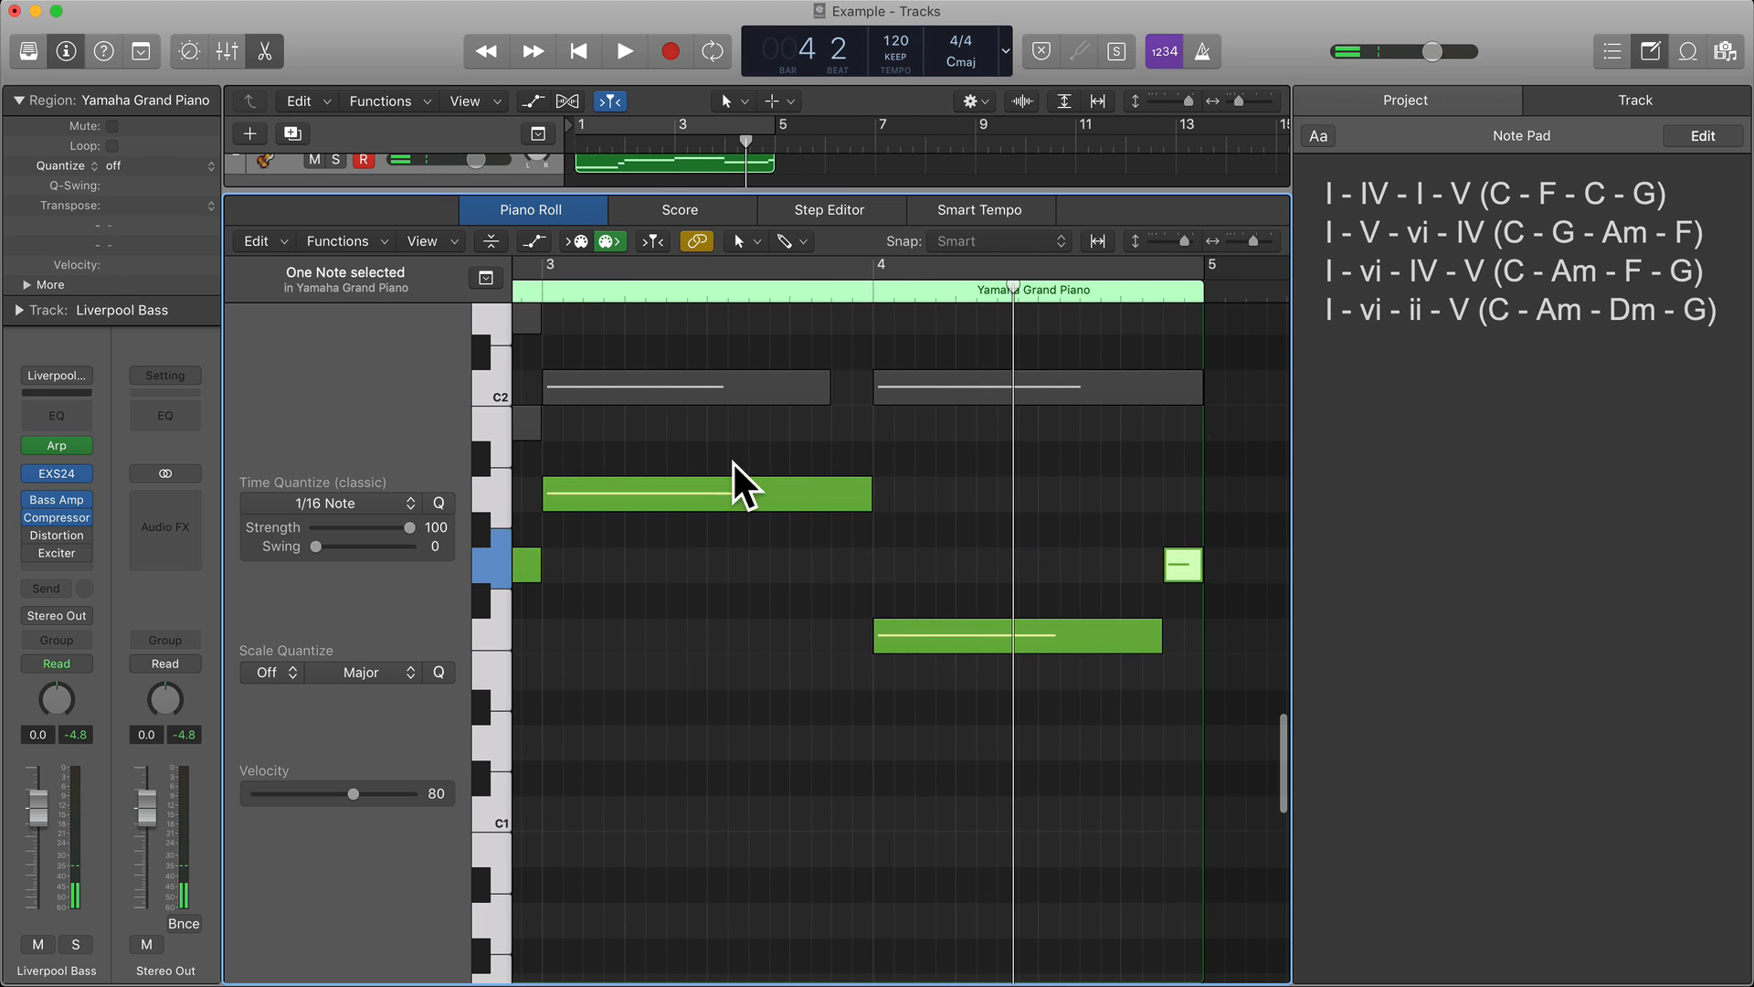
{"action": "left_click", "coordinate": [687, 290]}
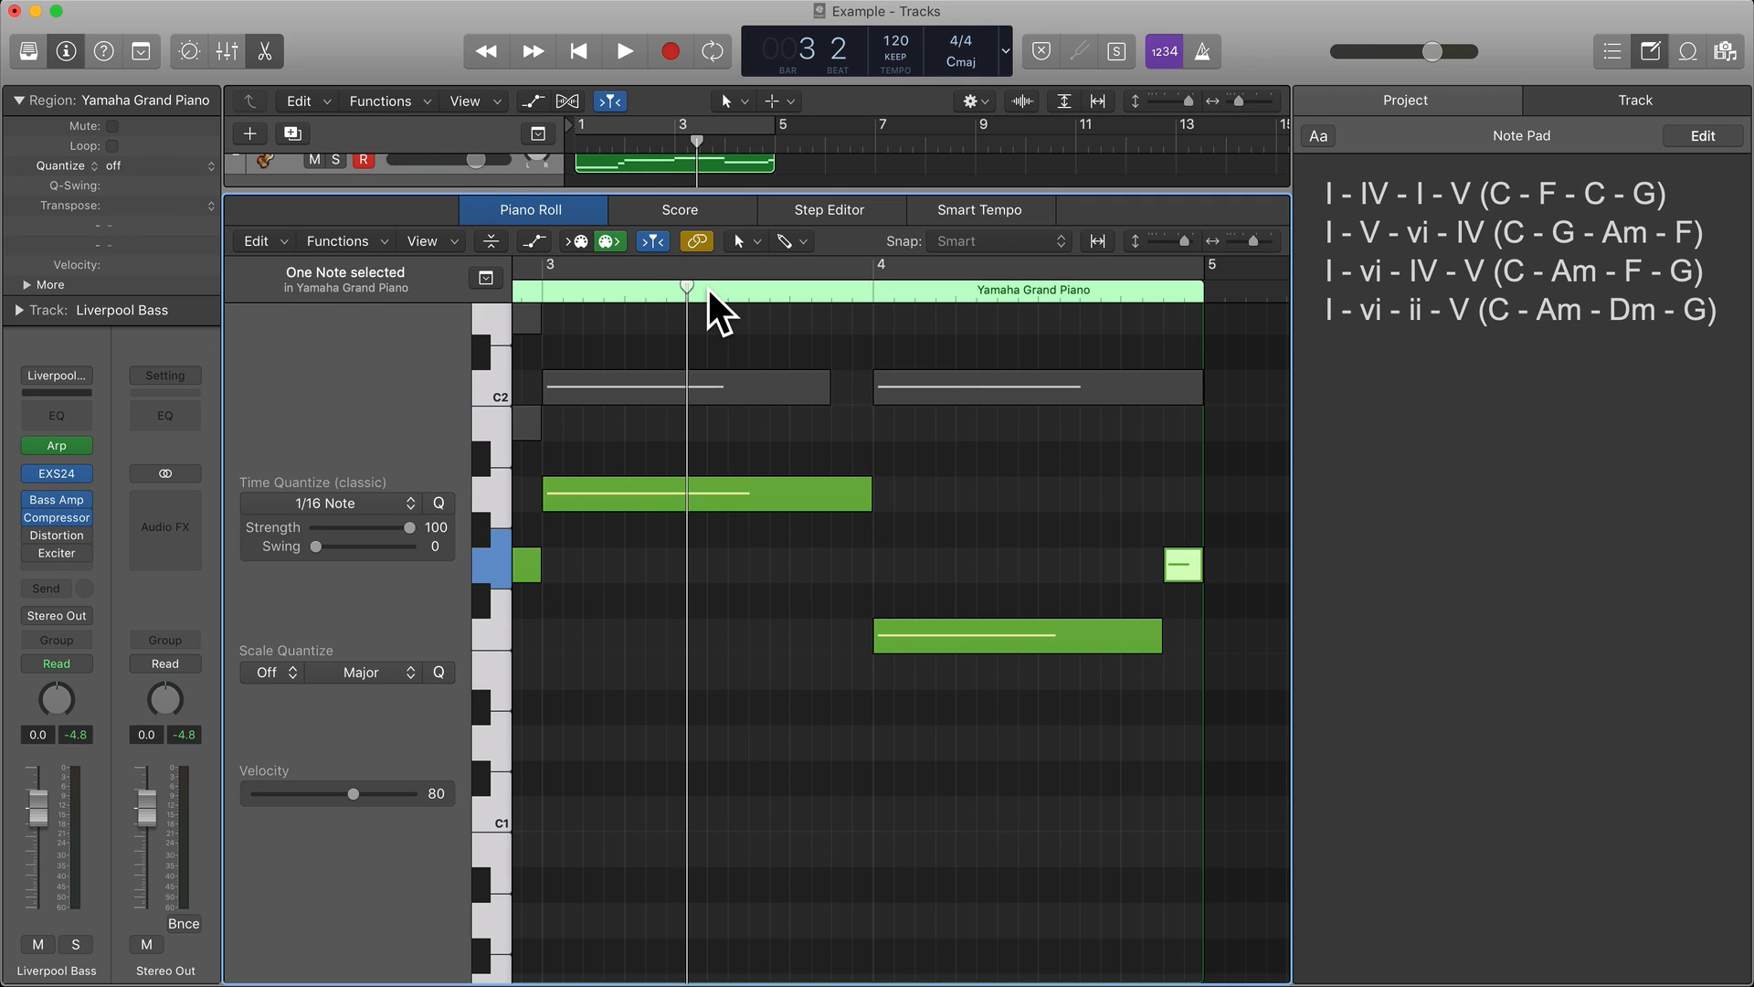
{"action": "key", "text": "space"}
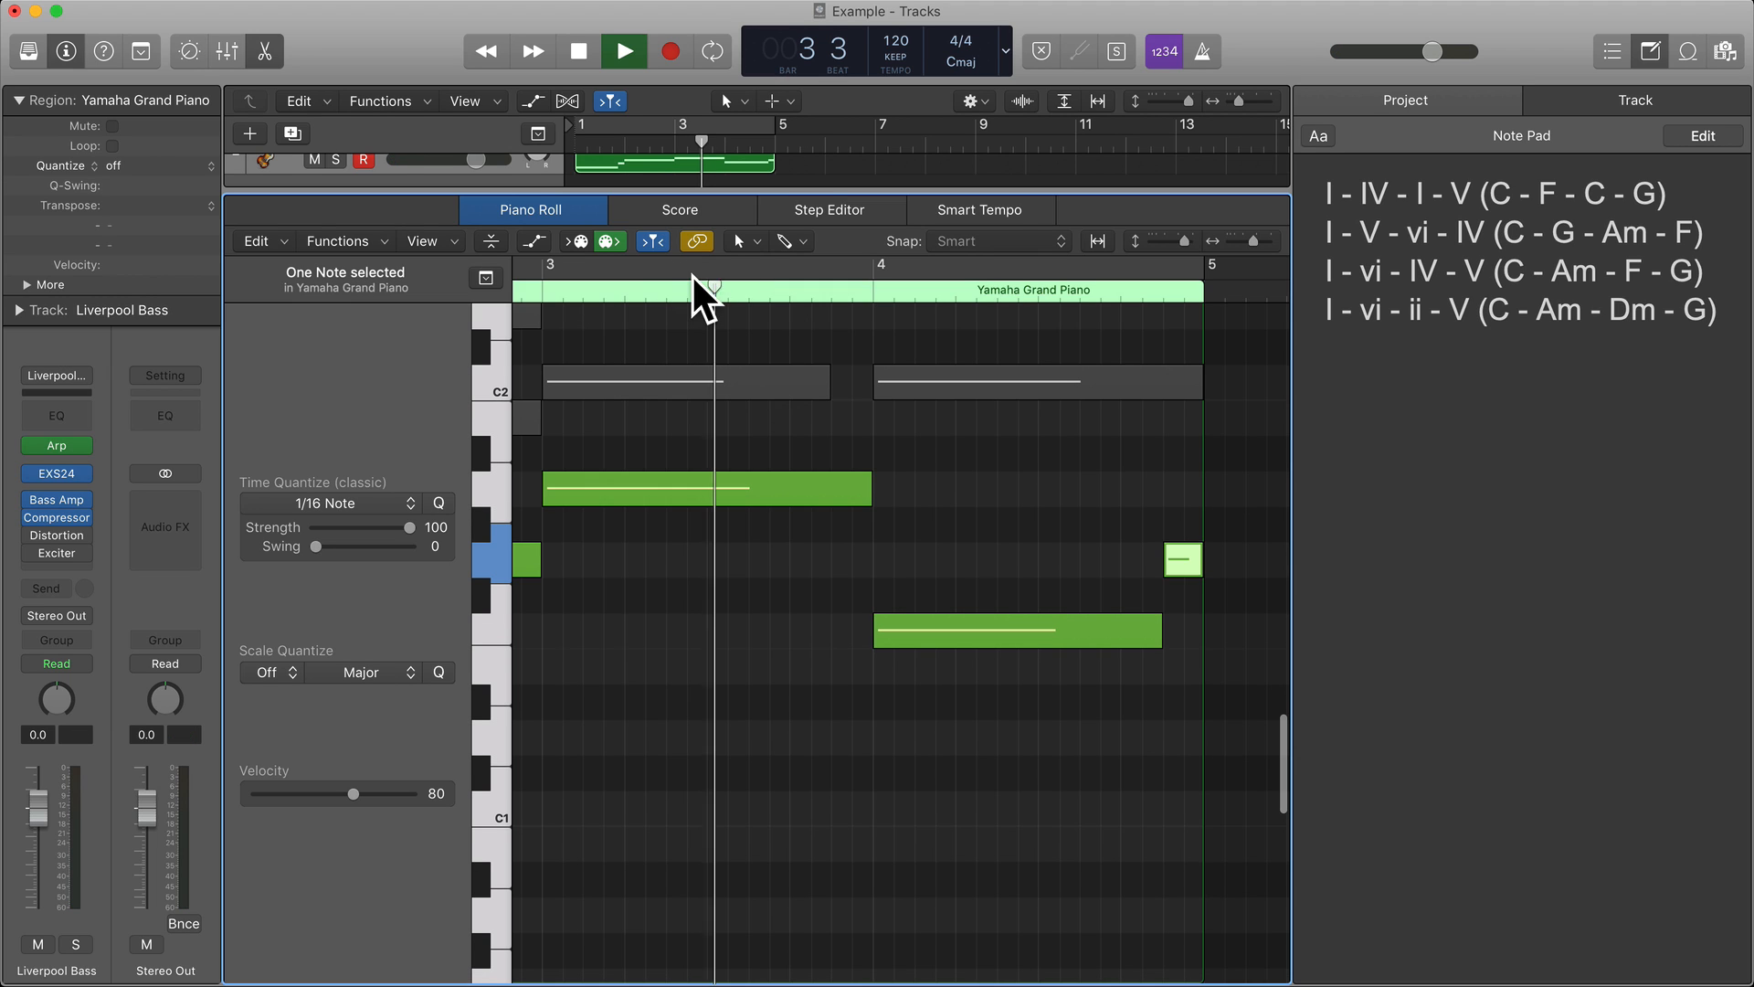
{"action": "left_click", "coordinate": [687, 266]}
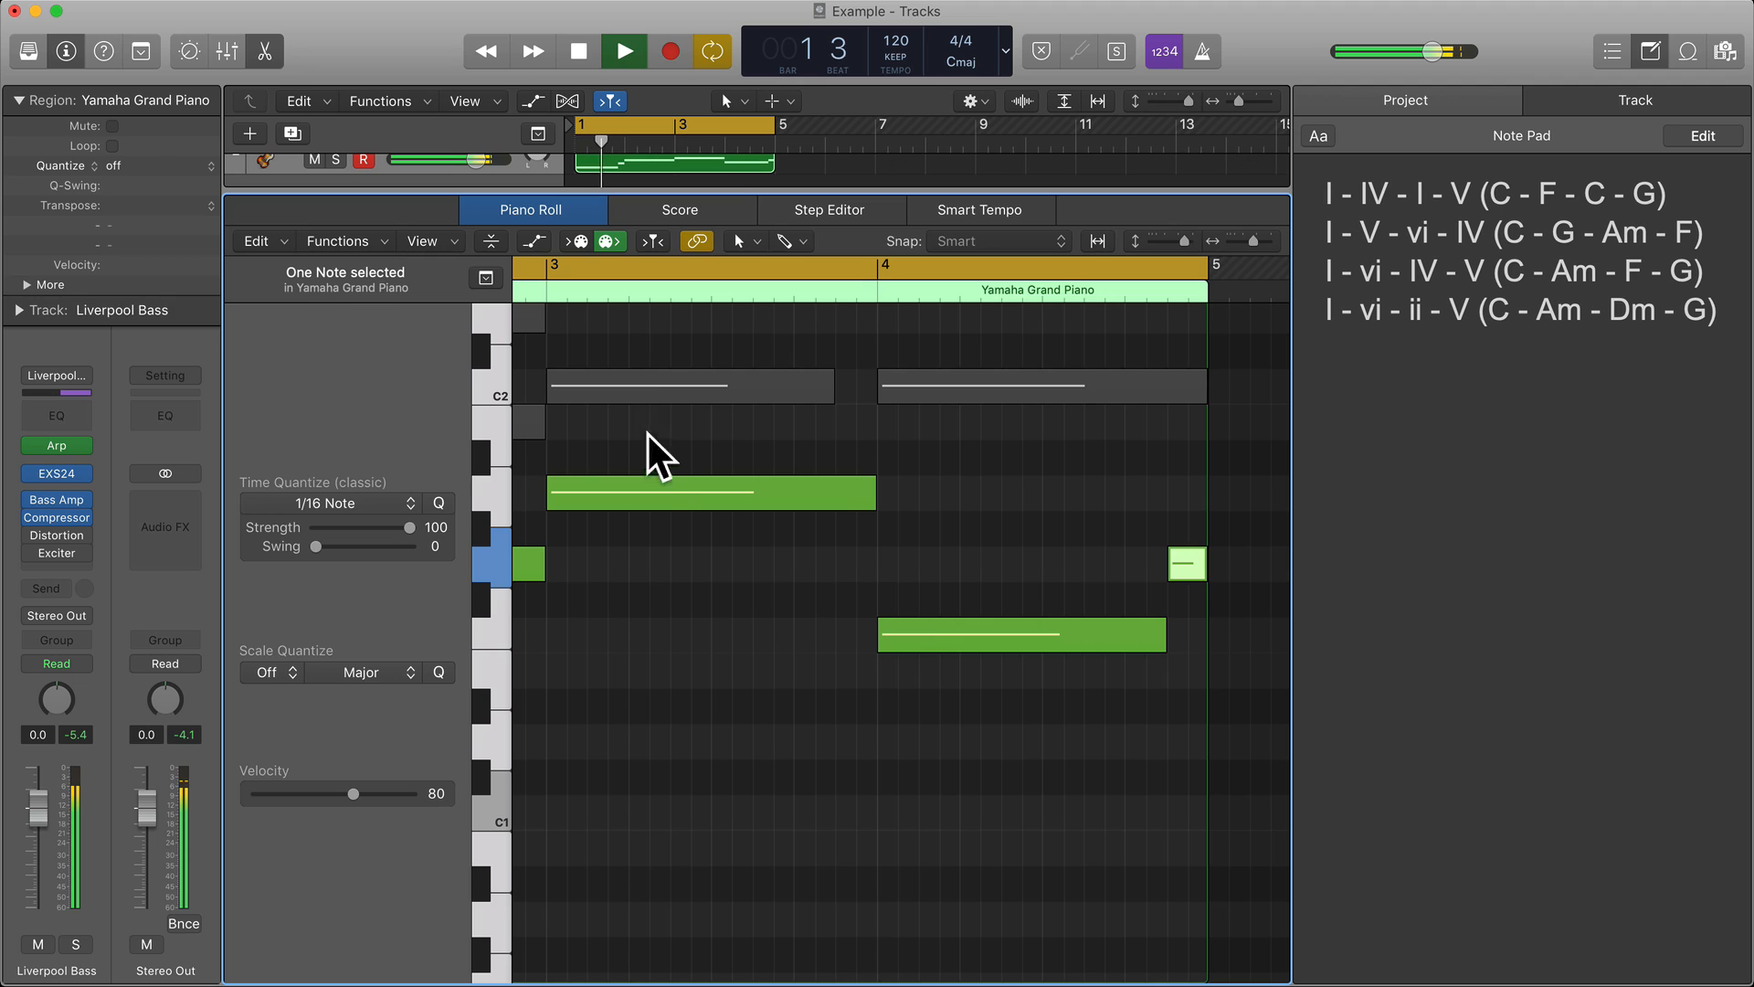
{"action": "key", "text": "space"}
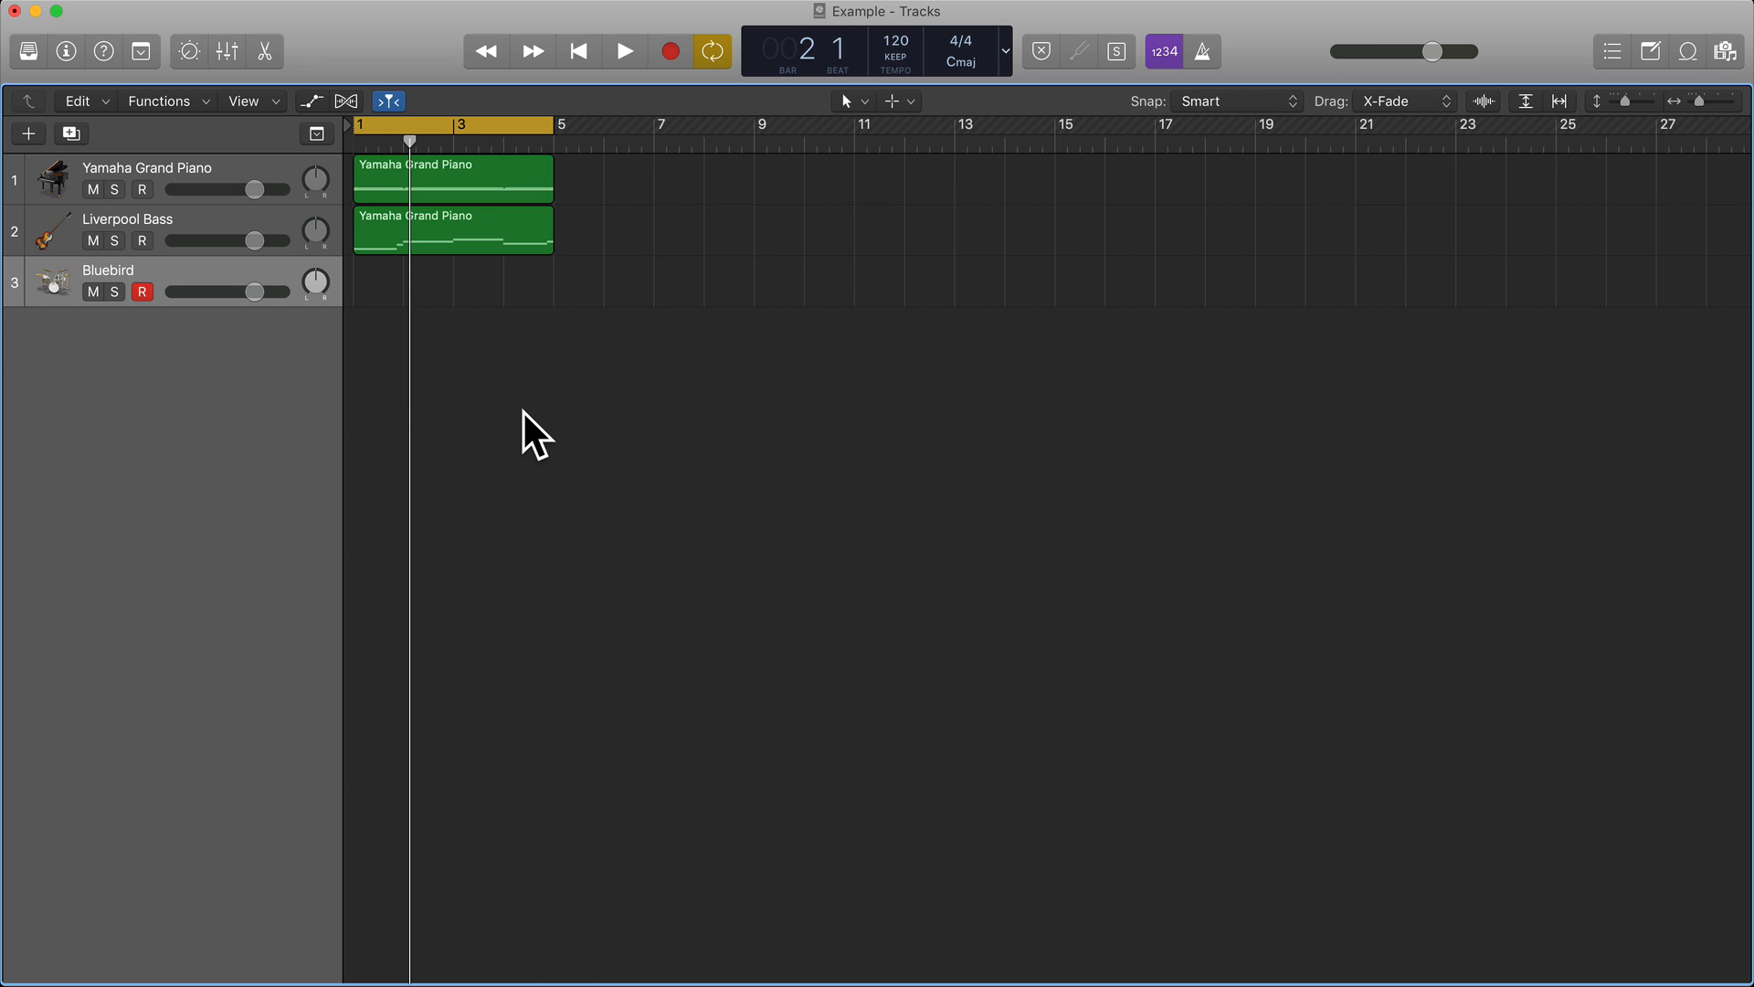
Listen to the piano and bass loop, and create a one-bar region at bar 1 of the Bluebird track, opened in the Piano Roll.
{"action": "key", "text": "space"}
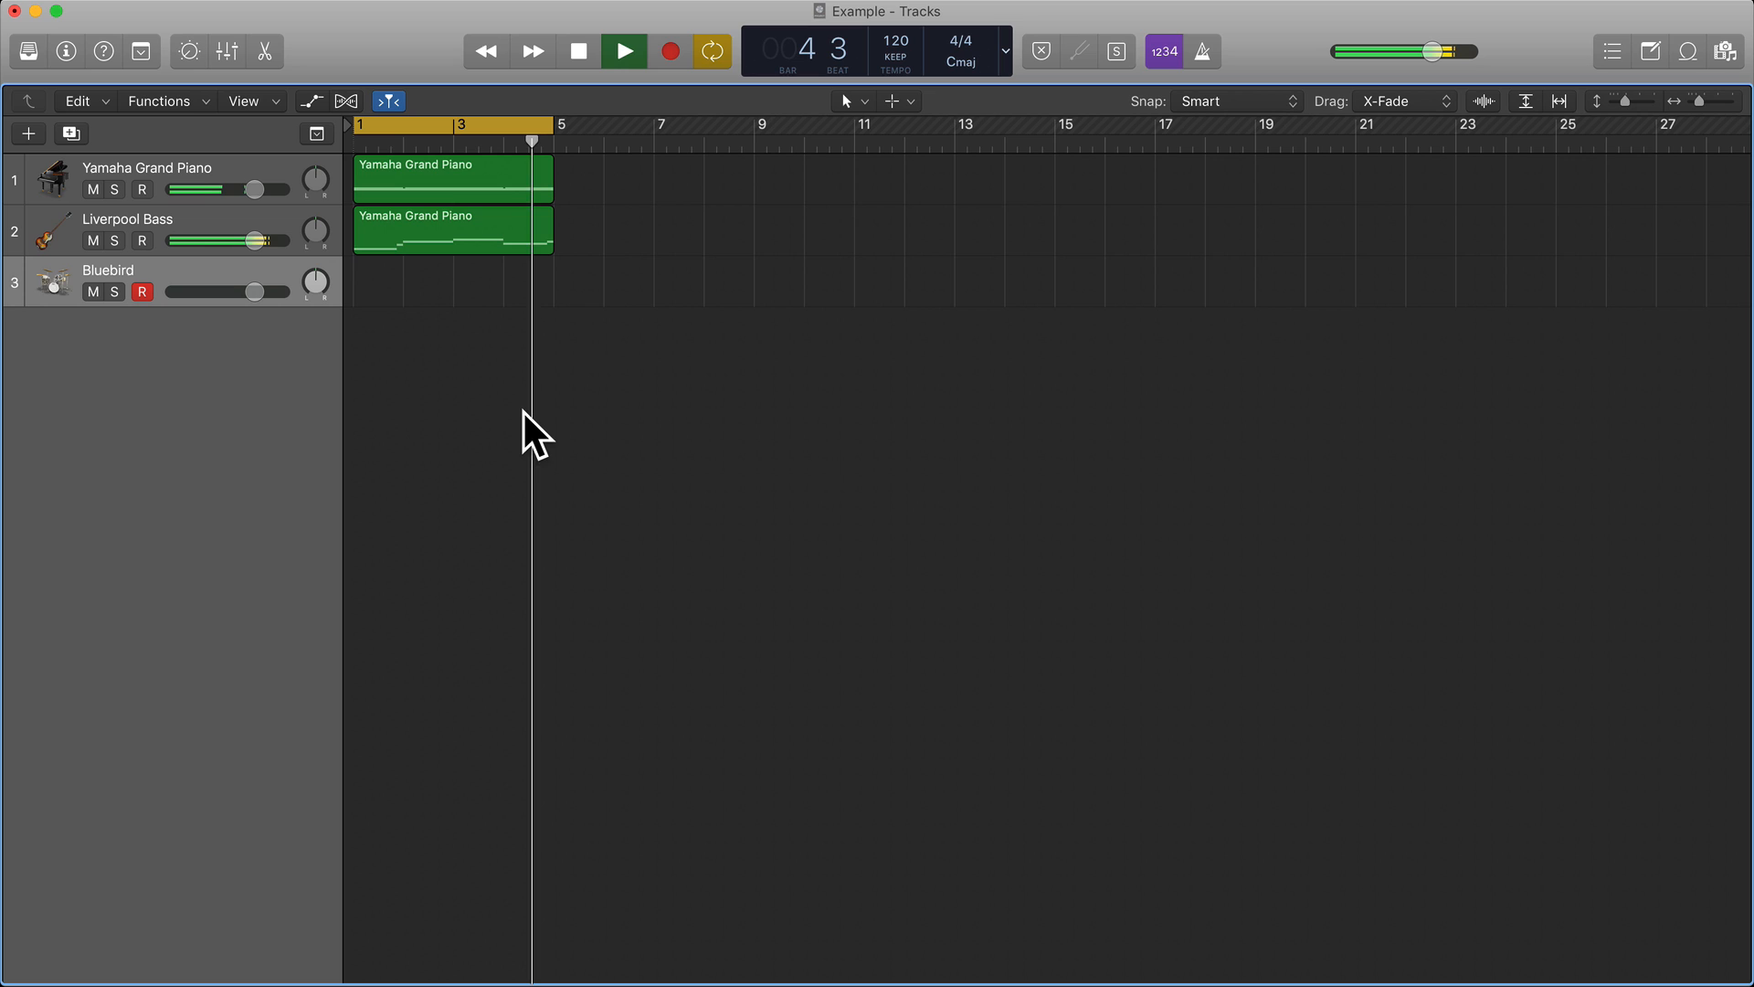
{"action": "key", "text": "space"}
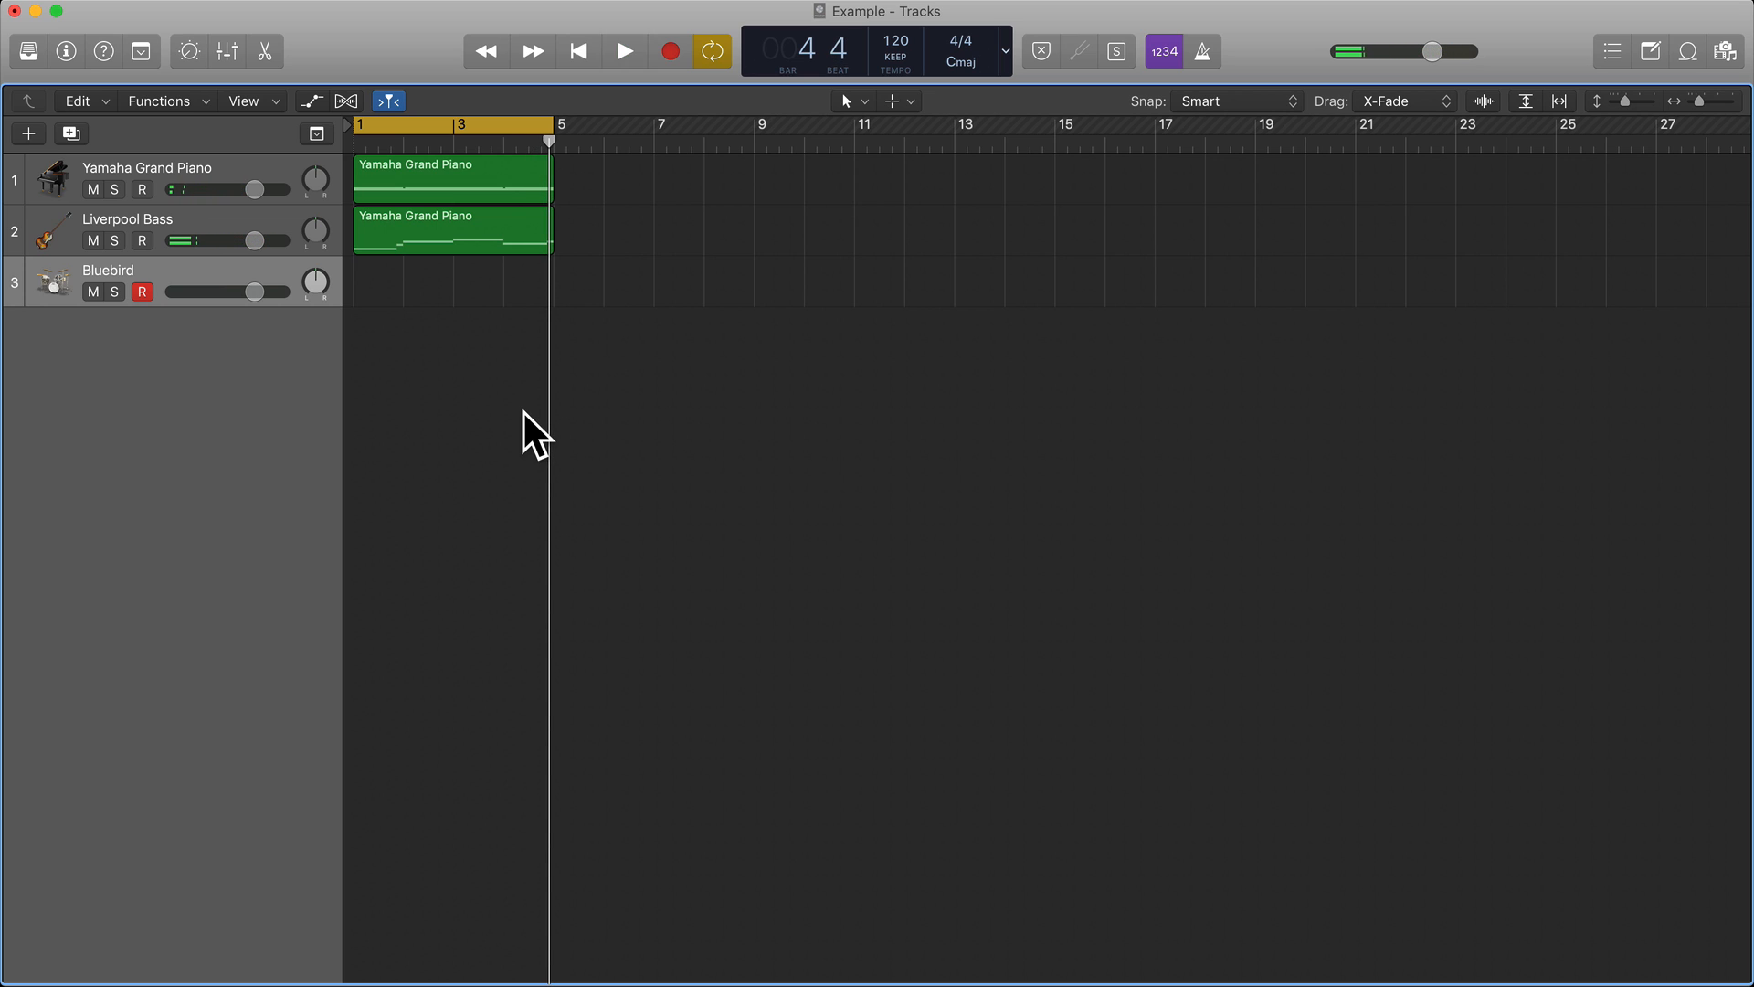
{"action": "left_click", "coordinate": [370, 285], "text": "super"}
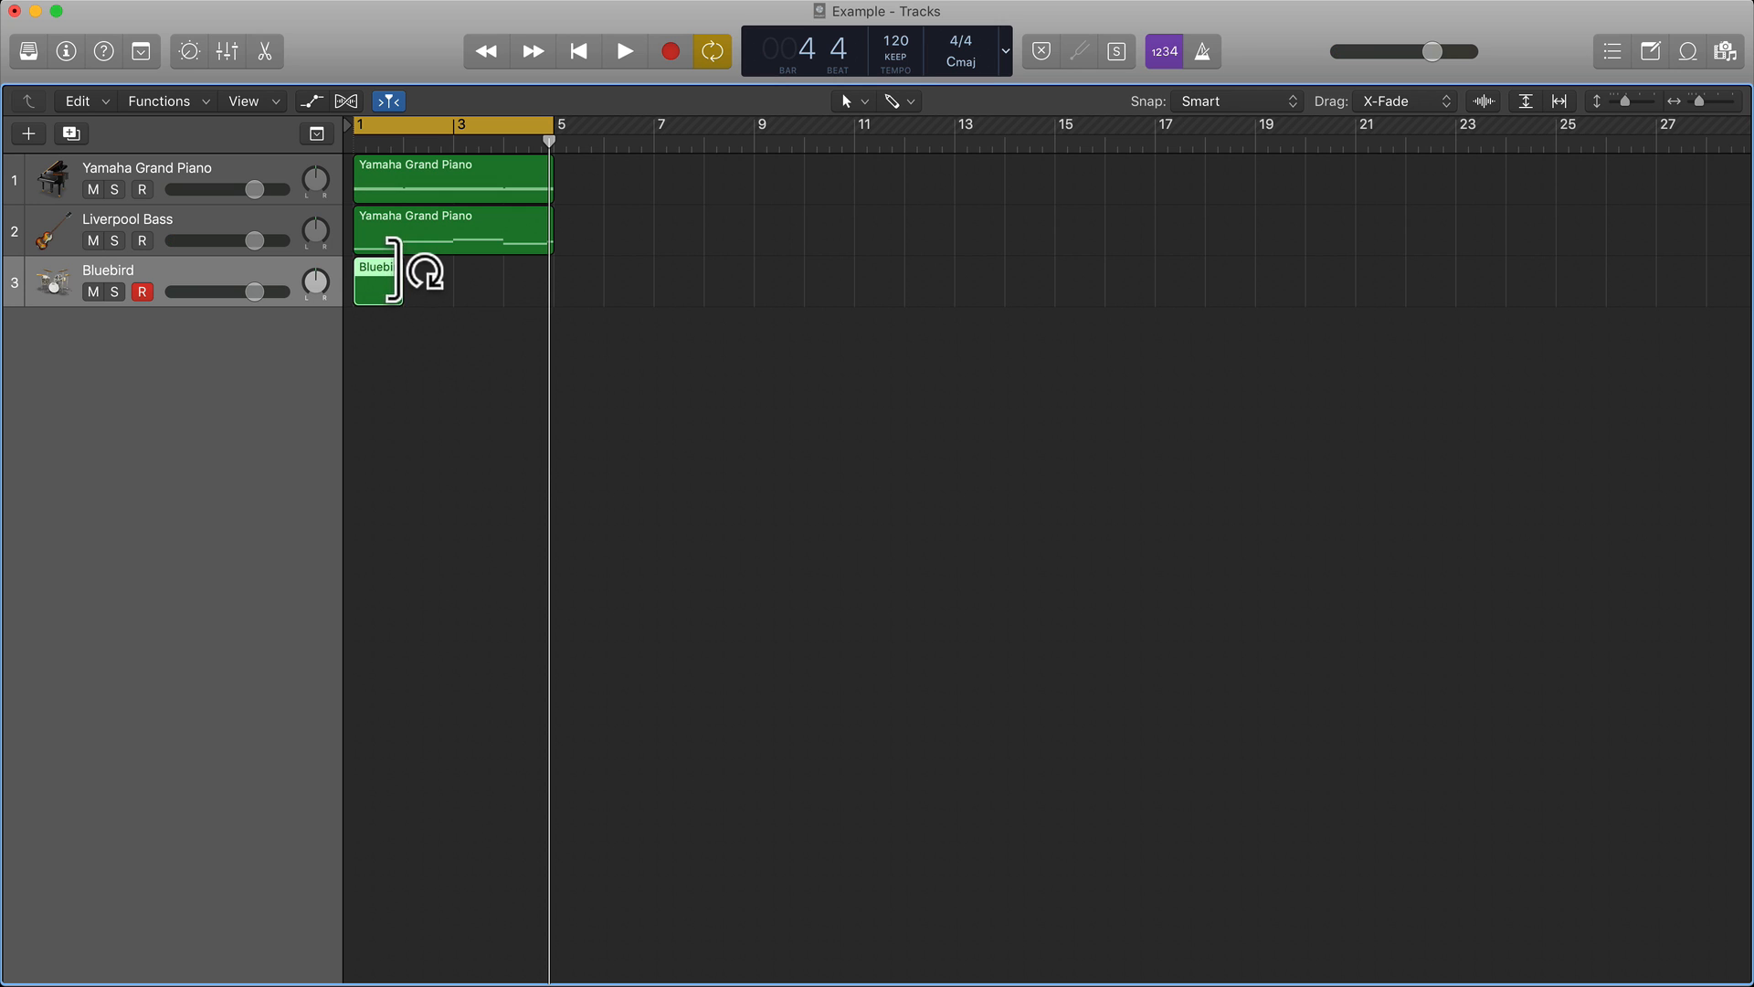
{"action": "double_click", "coordinate": [379, 285]}
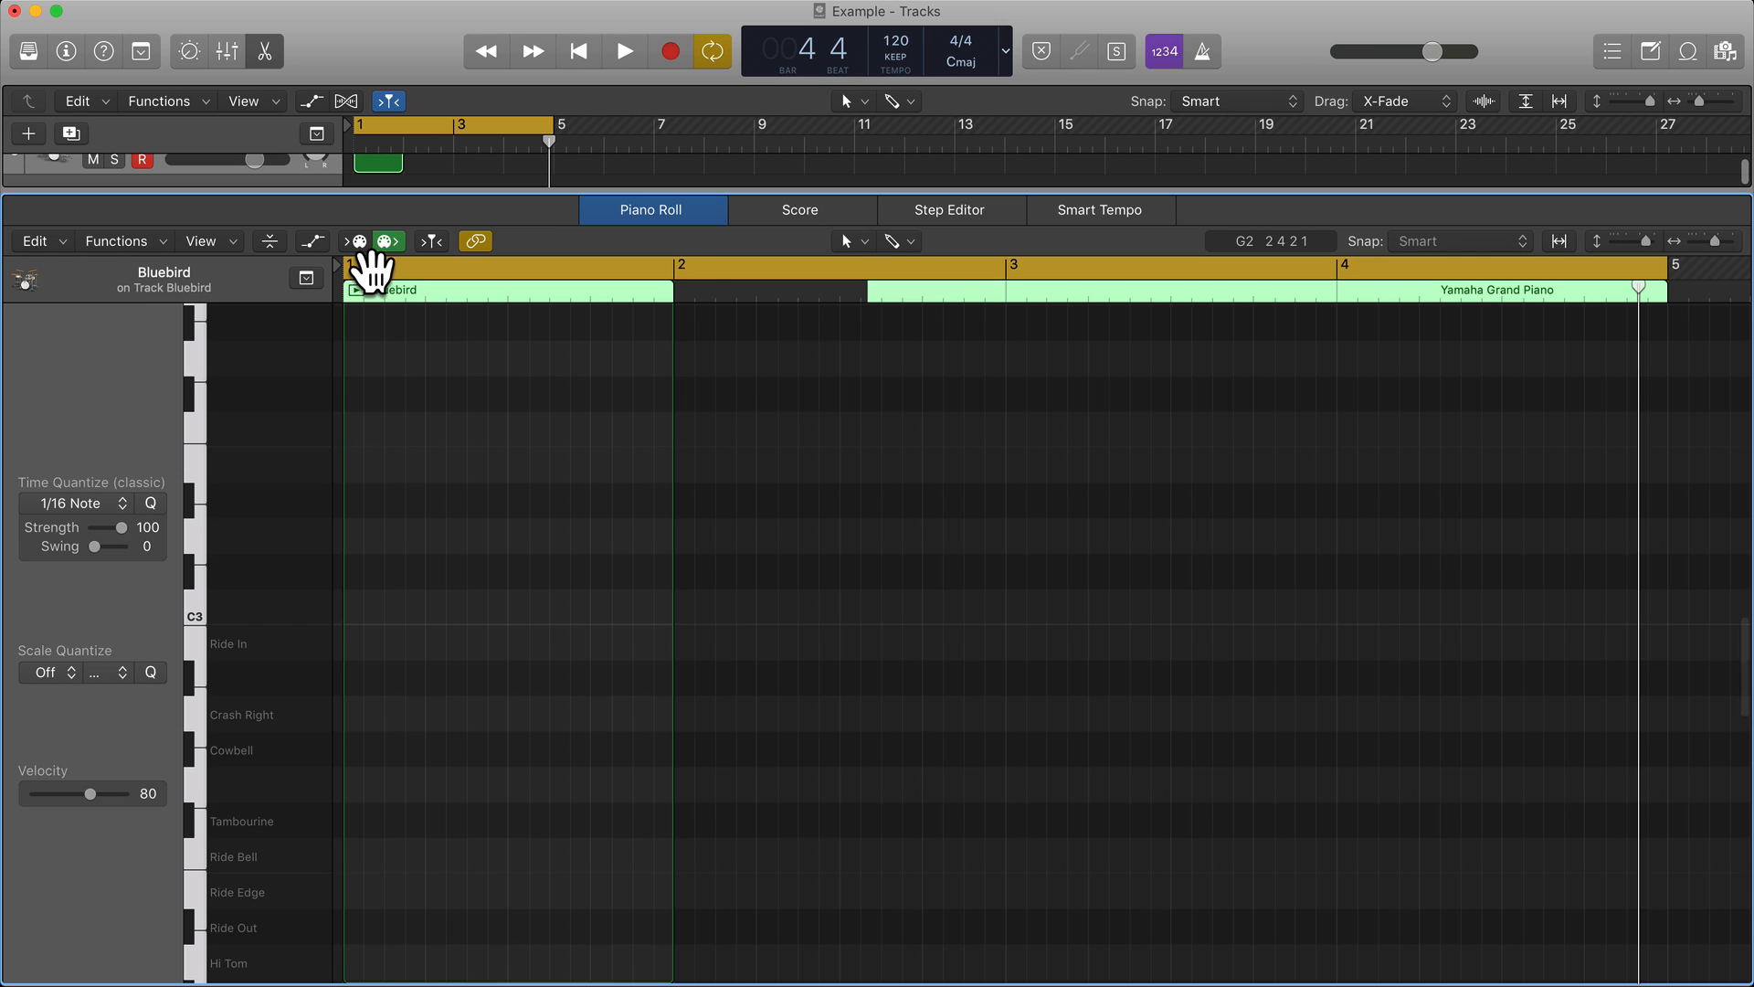
Look through the Bluebird kit's mapped drum sounds, auditioning a few of the lowest hi-hat and snare notes and the C1 kick.
{"action": "scroll", "coordinate": [291, 699], "scroll_direction": "down", "scroll_amount": 10}
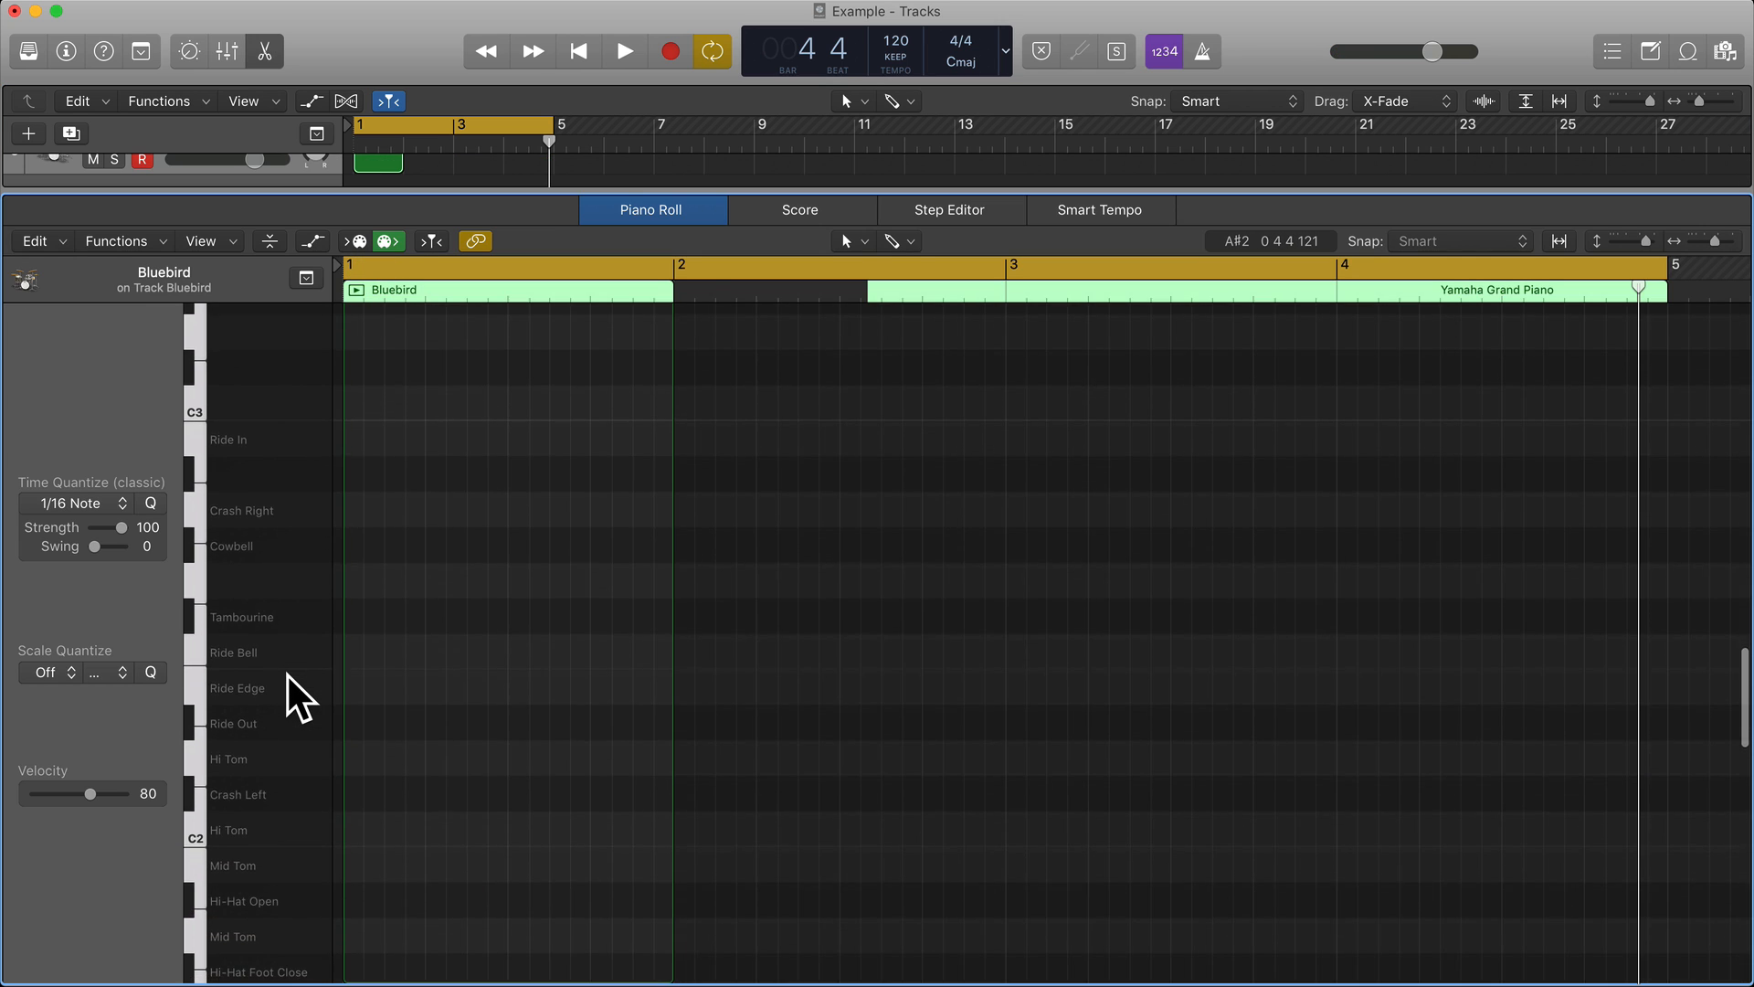
{"action": "scroll", "coordinate": [291, 699], "scroll_direction": "down", "scroll_amount": 9}
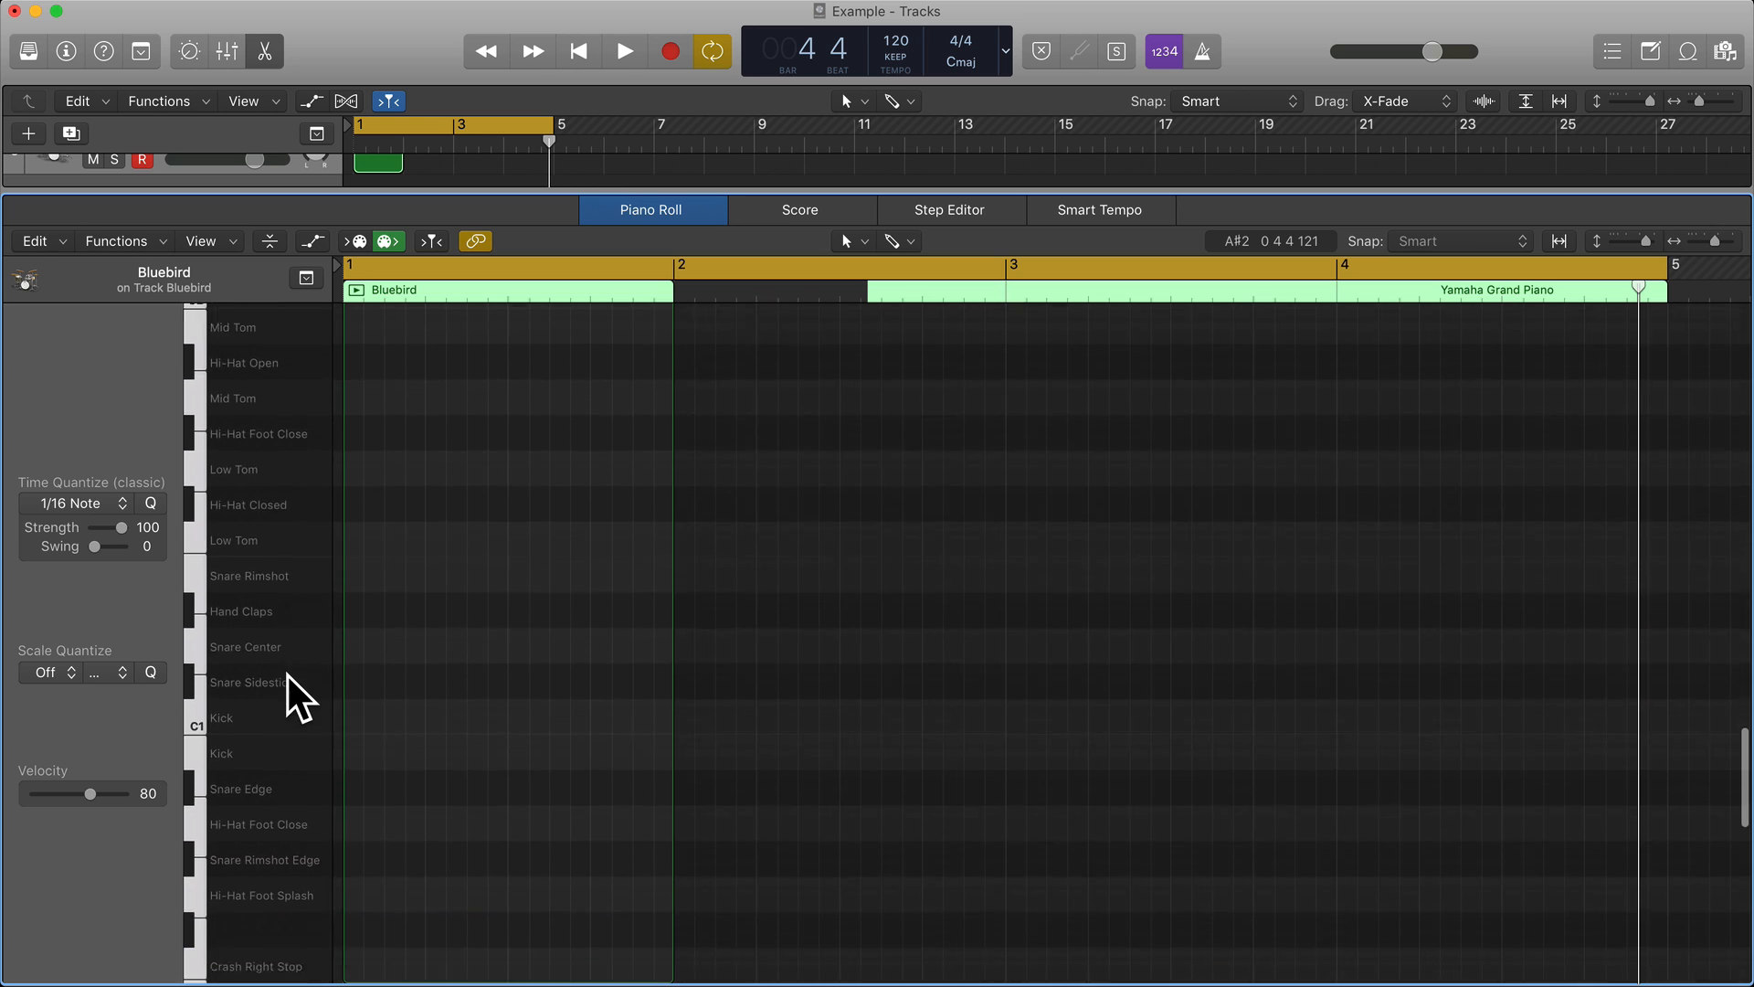
{"action": "scroll", "coordinate": [288, 676], "scroll_direction": "down", "scroll_amount": 3}
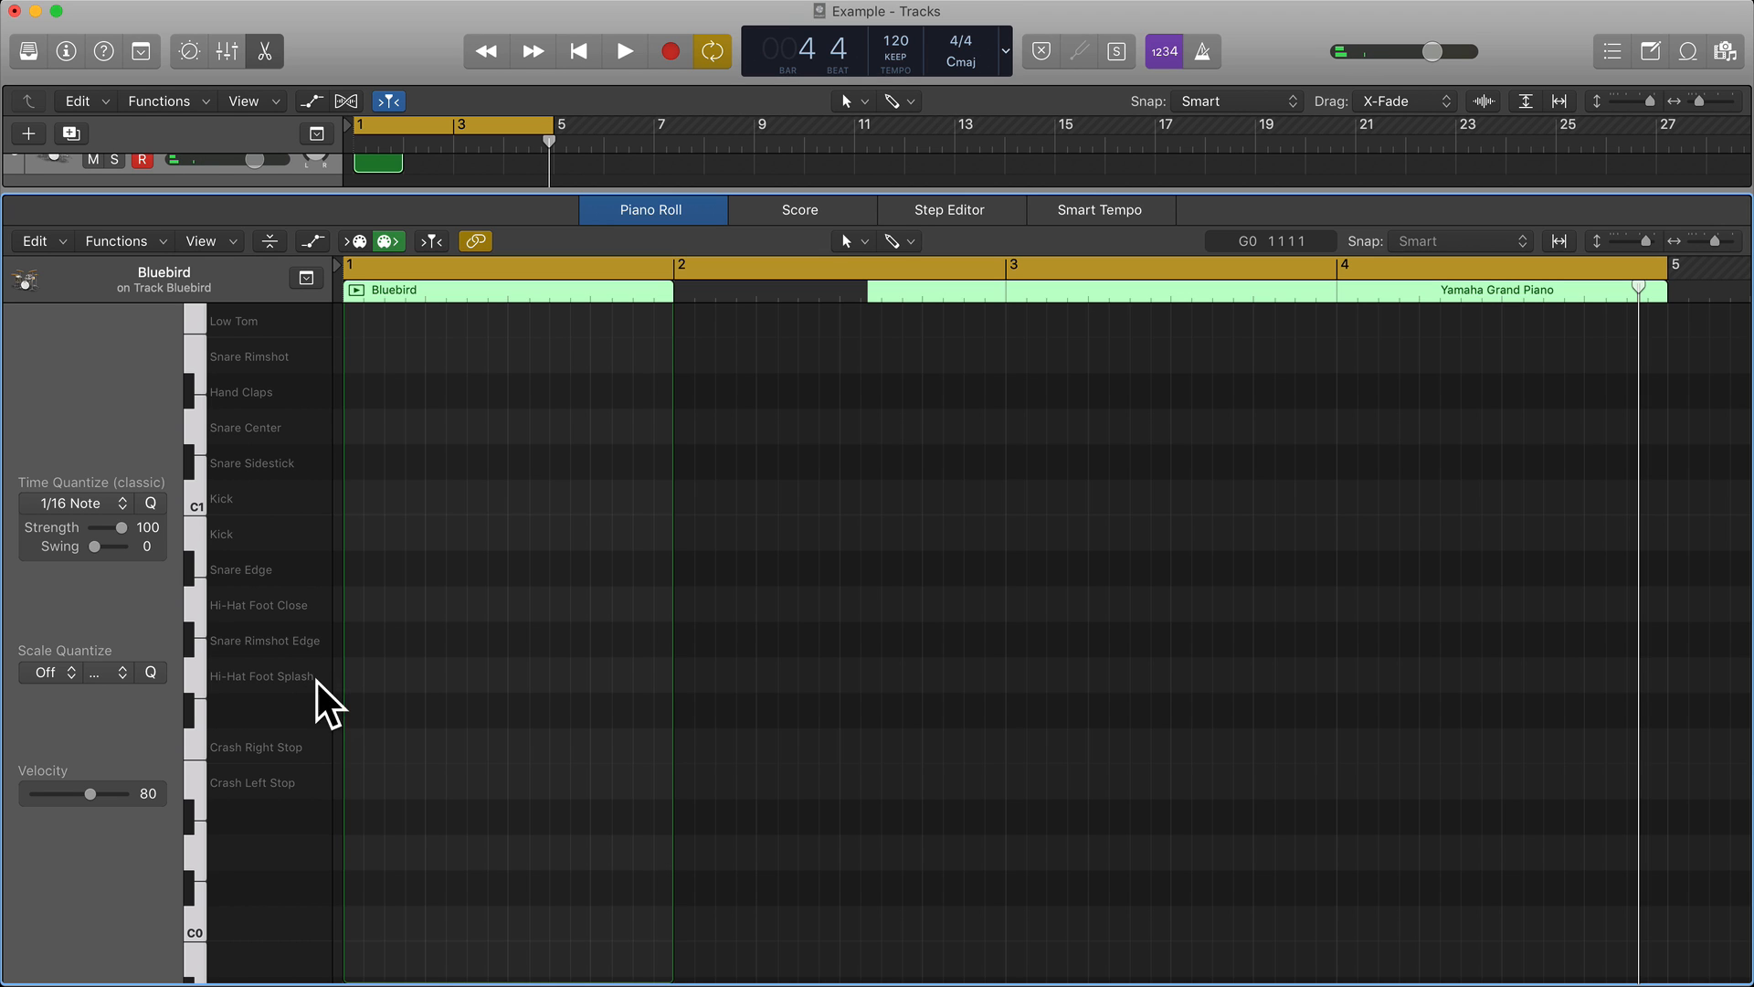
{"action": "left_click", "coordinate": [198, 668]}
{"action": "left_click", "coordinate": [193, 638]}
{"action": "left_click", "coordinate": [193, 608]}
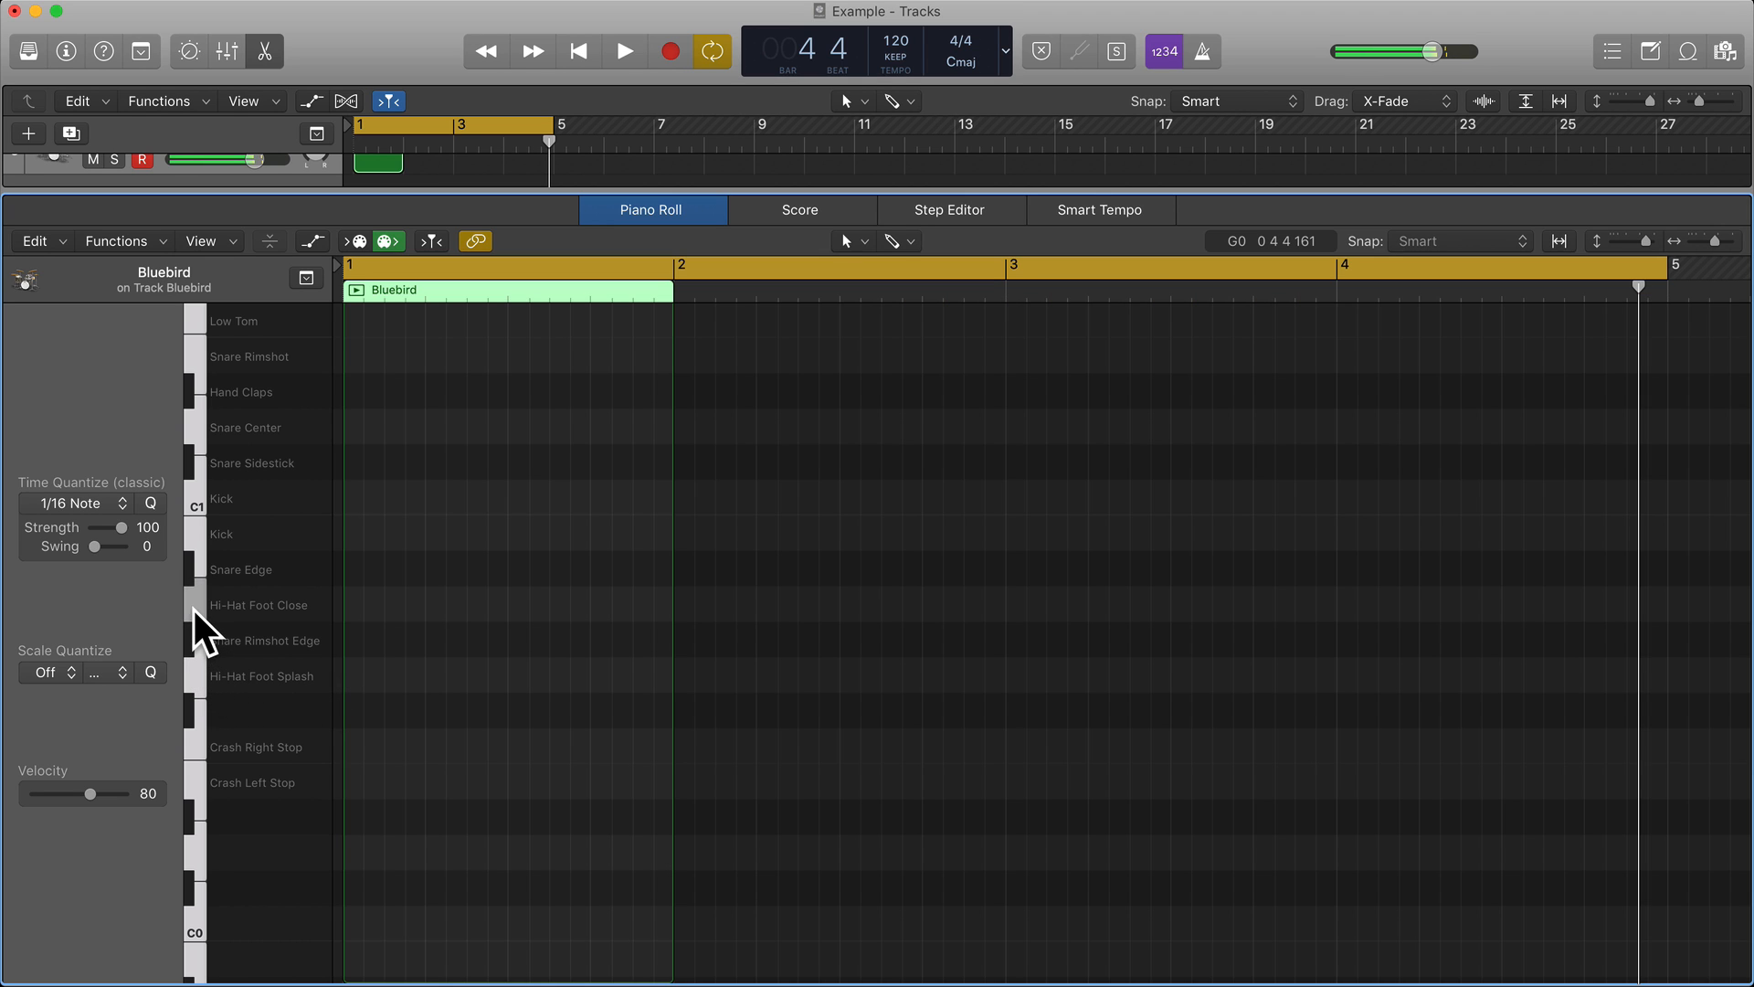
{"action": "scroll", "coordinate": [243, 587], "scroll_direction": "up", "scroll_amount": 5}
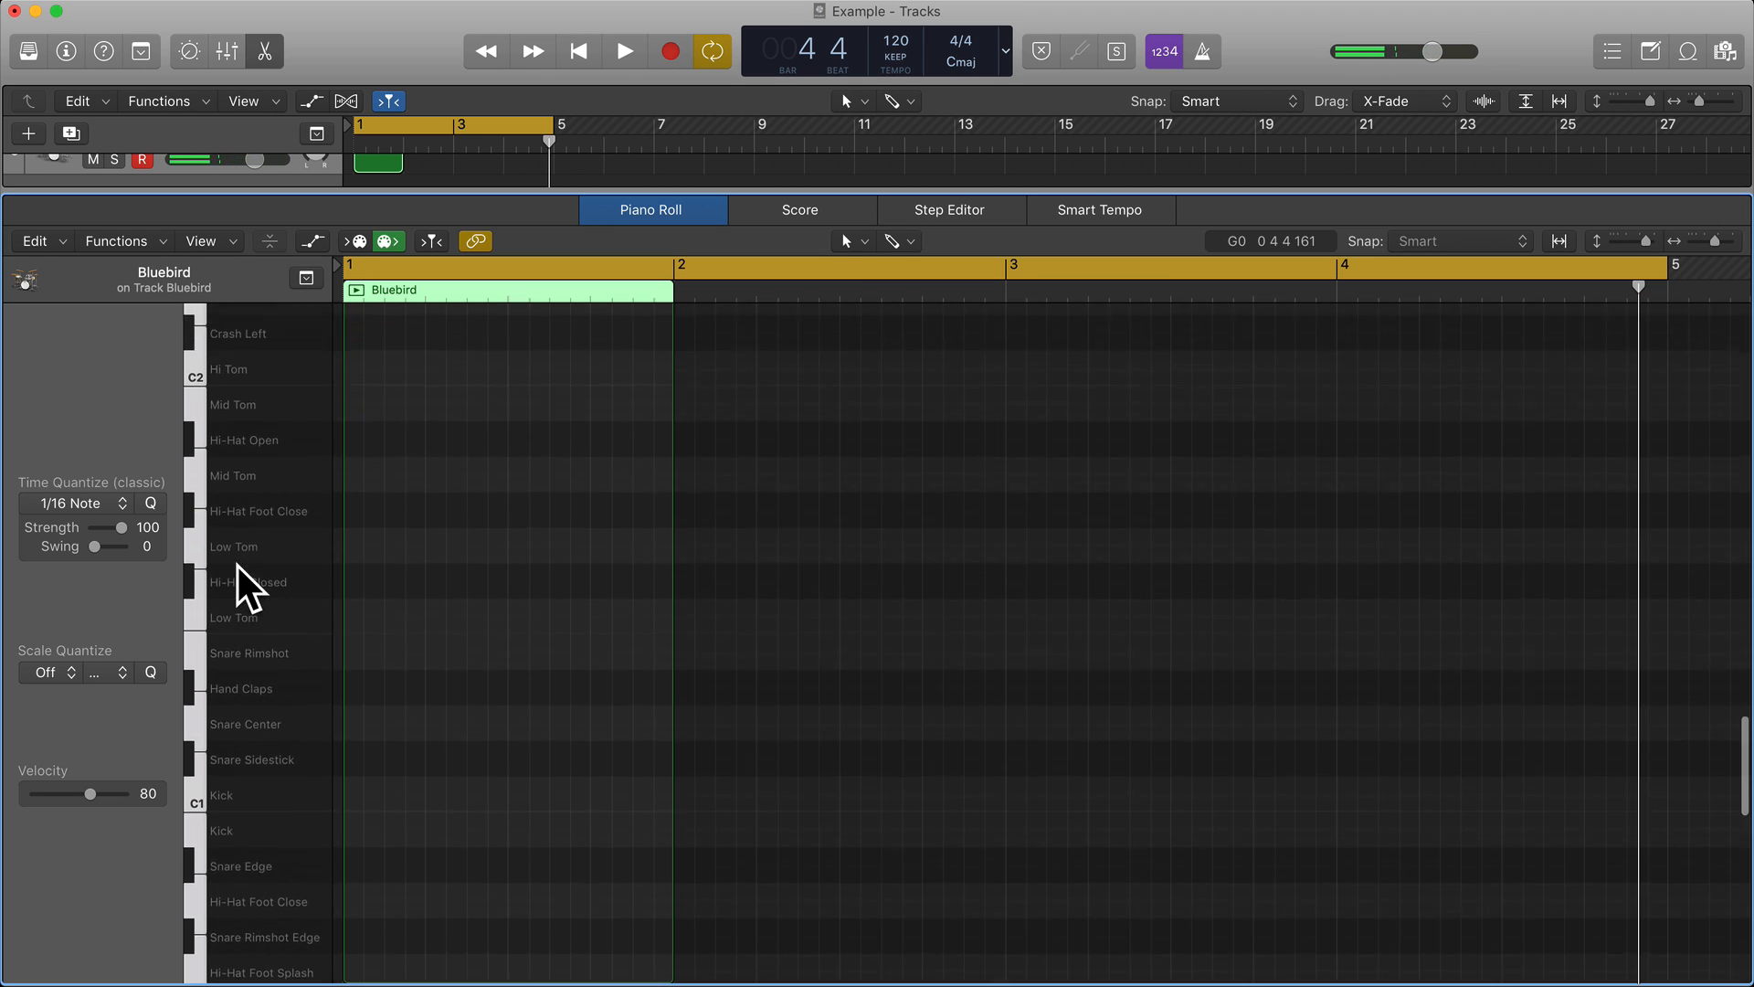
{"action": "scroll", "coordinate": [237, 564], "scroll_direction": "up", "scroll_amount": 2}
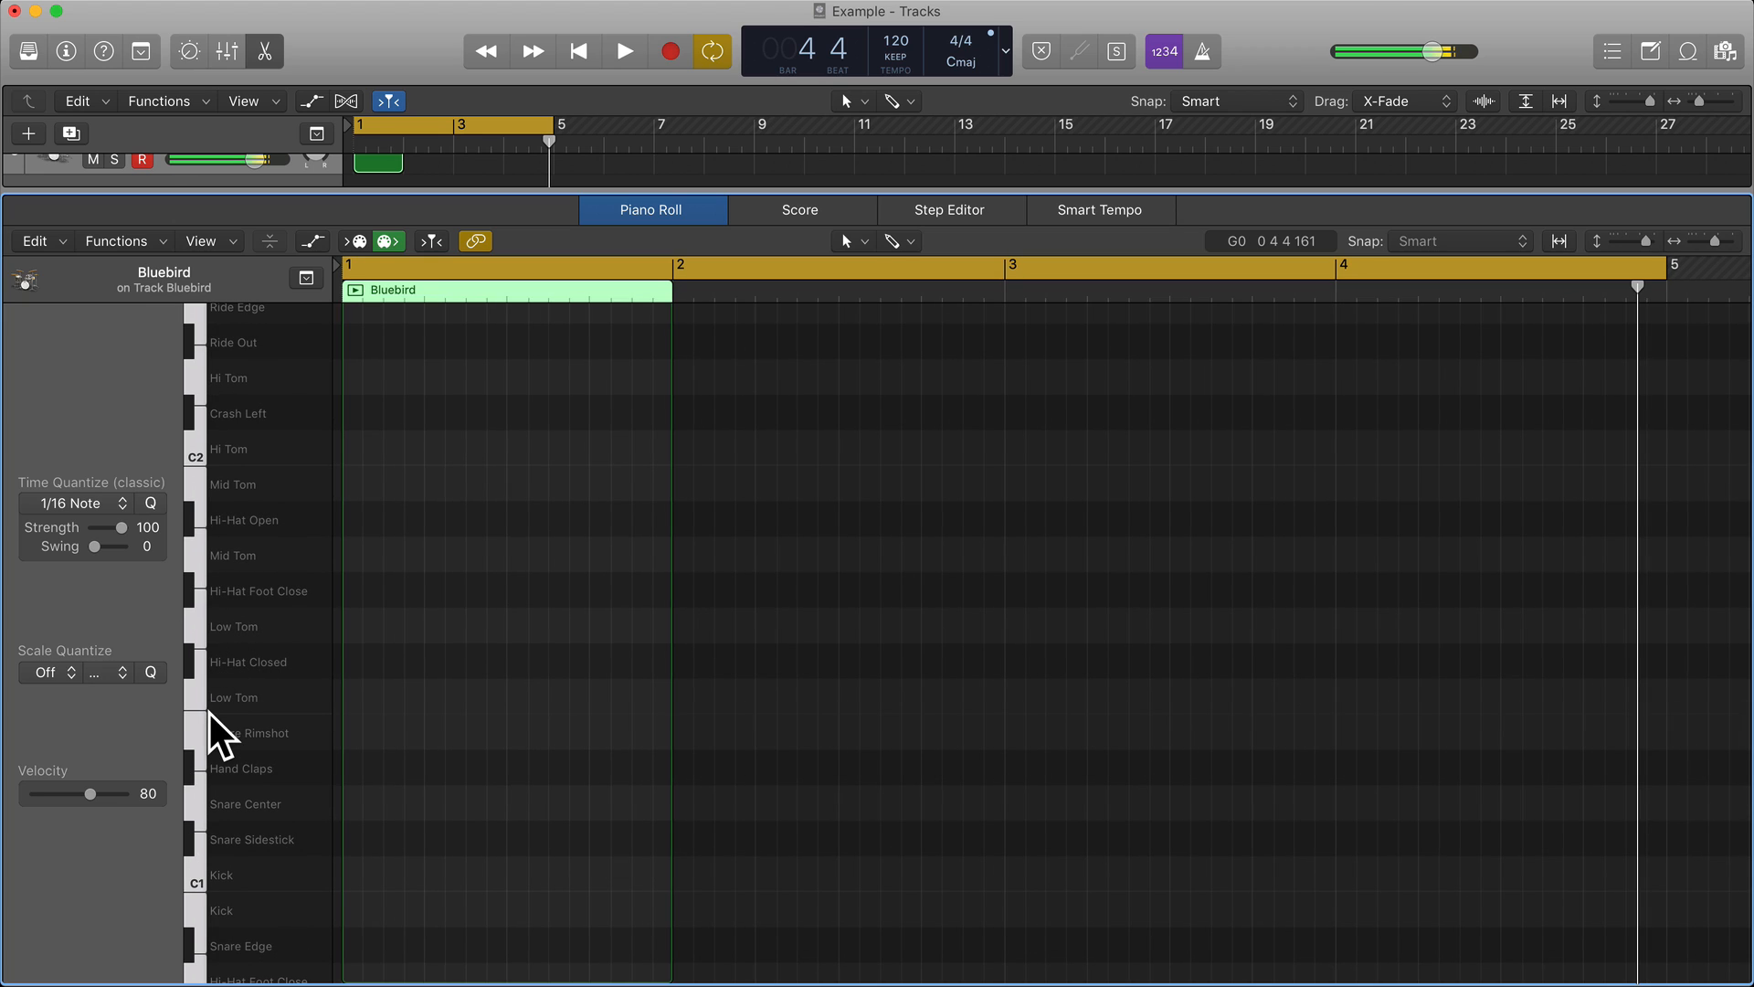
{"action": "left_click", "coordinate": [191, 879]}
{"action": "left_click", "coordinate": [191, 877]}
Place eighth-note C1 kick hits on all four beats of bar 1 in the Bluebird region.
{"action": "key", "text": "super+Right"}
{"action": "key", "text": "super+Left"}
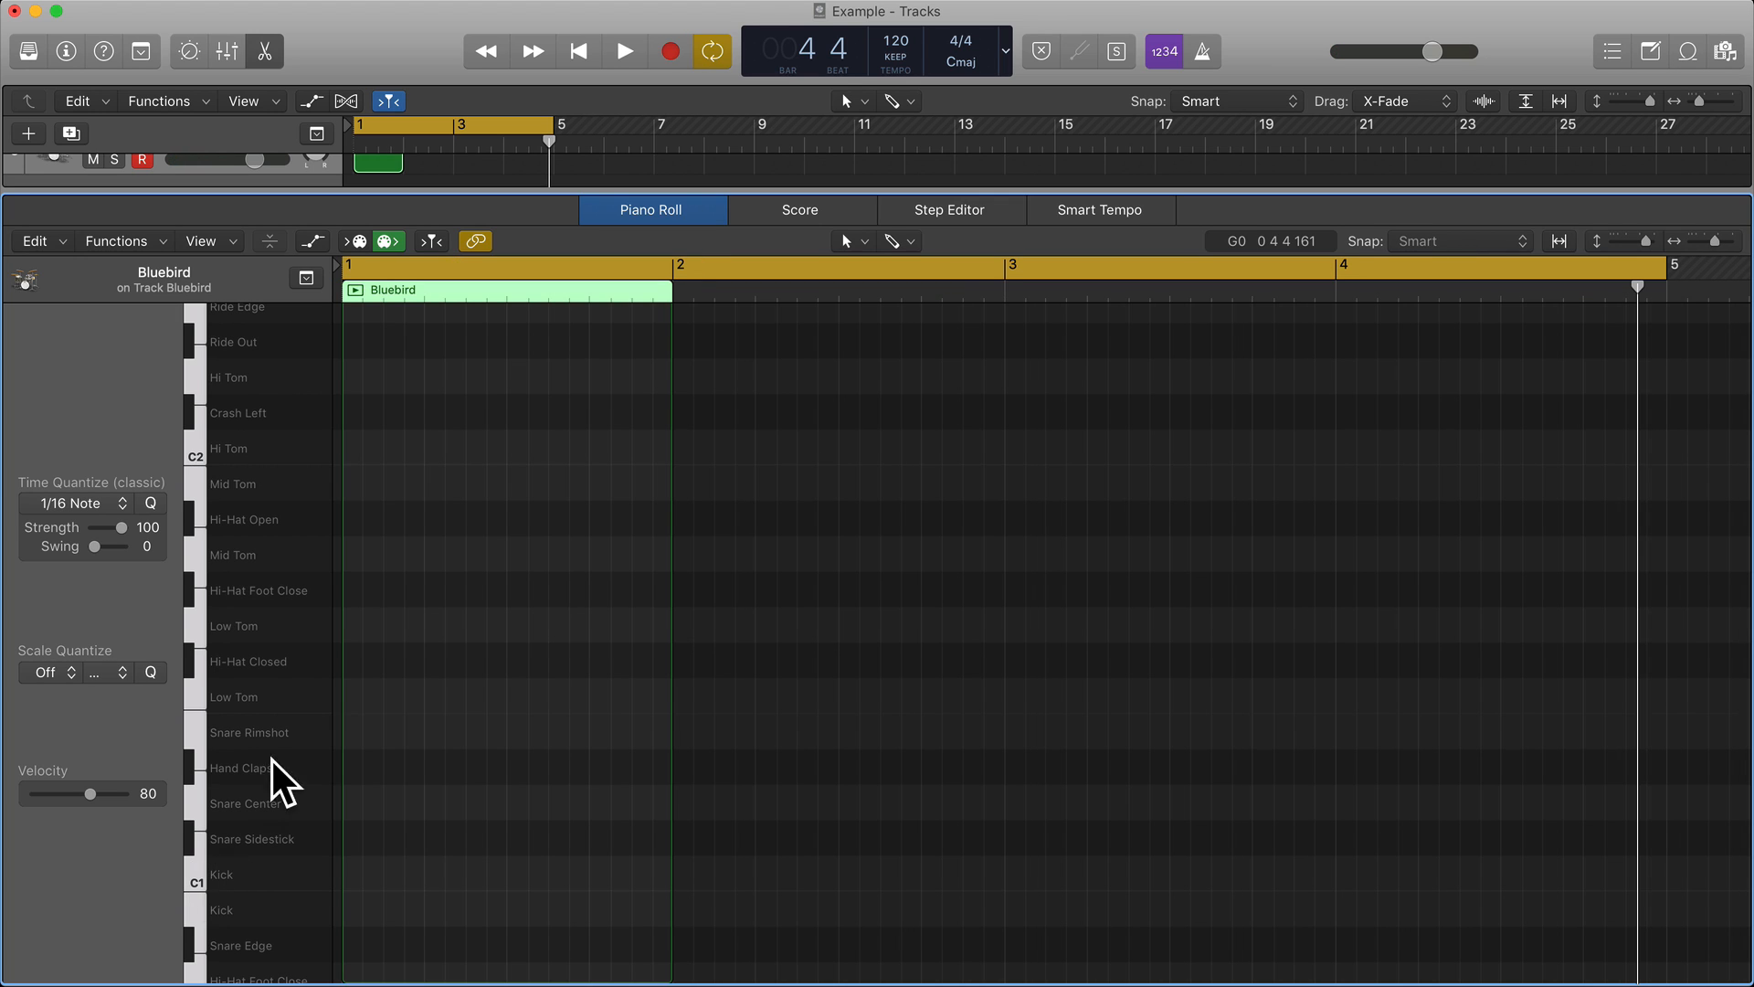
{"action": "left_click", "coordinate": [346, 290]}
{"action": "key", "text": "super+Right"}
{"action": "key", "text": "super+Right"}
{"action": "key", "text": "super+Right"}
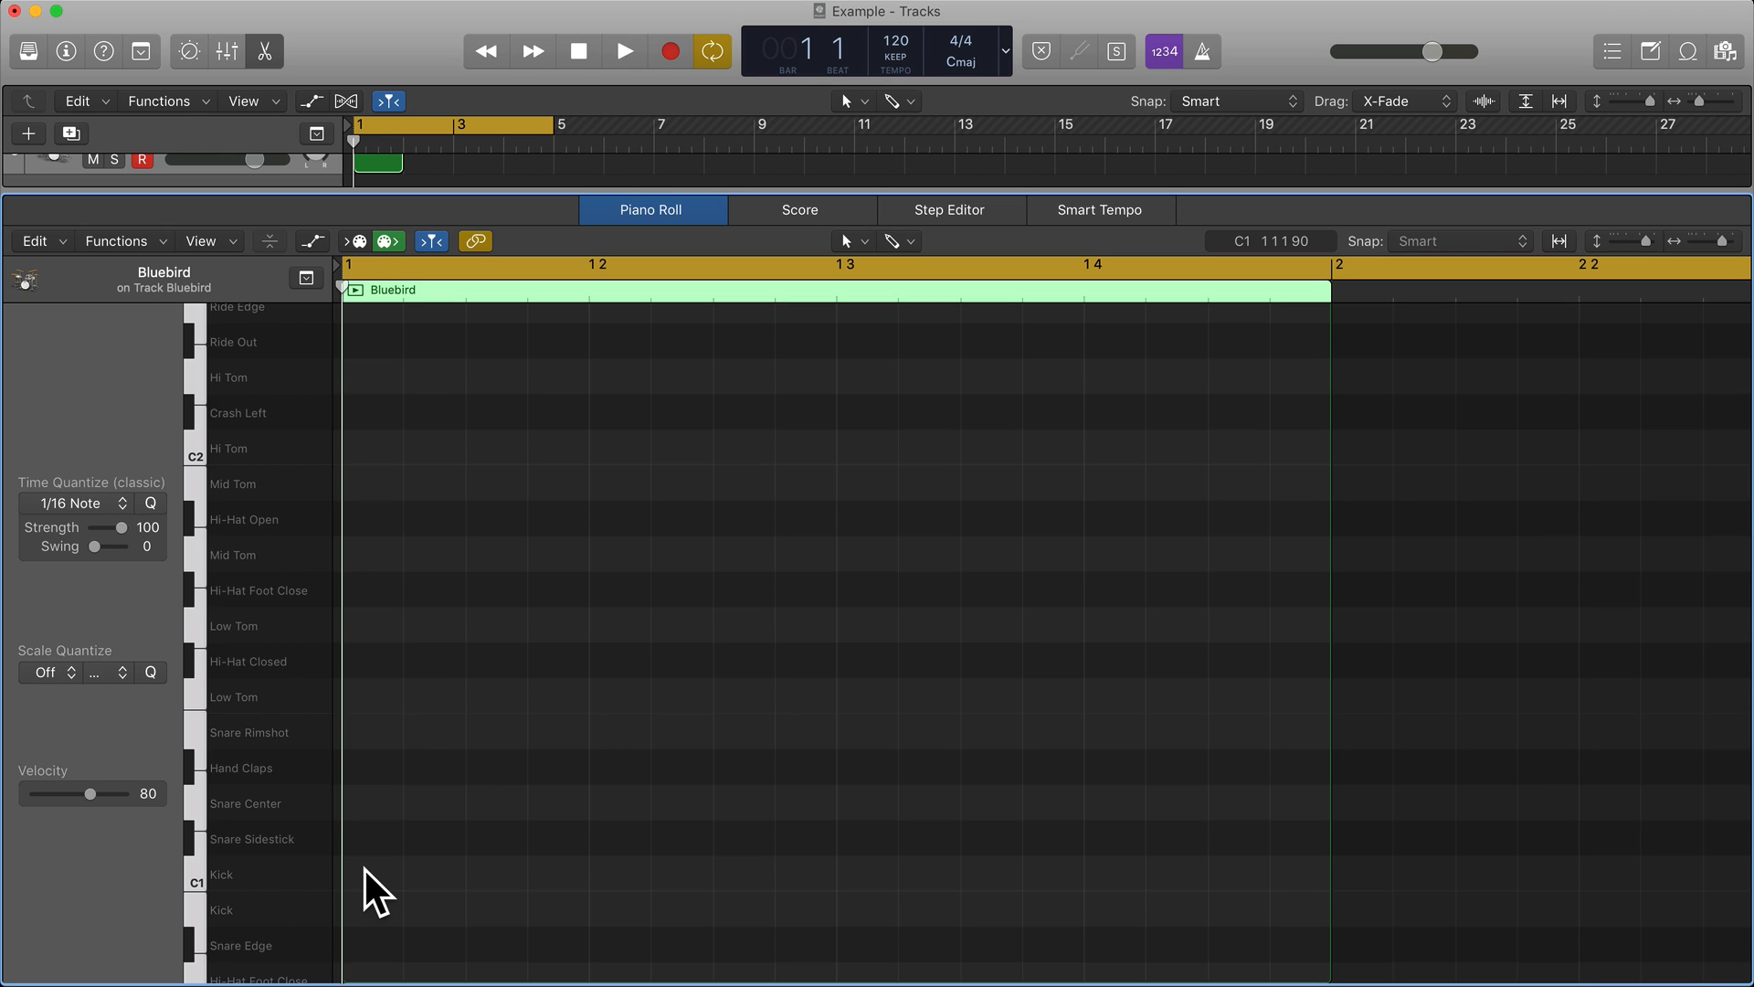
{"action": "left_click", "coordinate": [370, 873]}
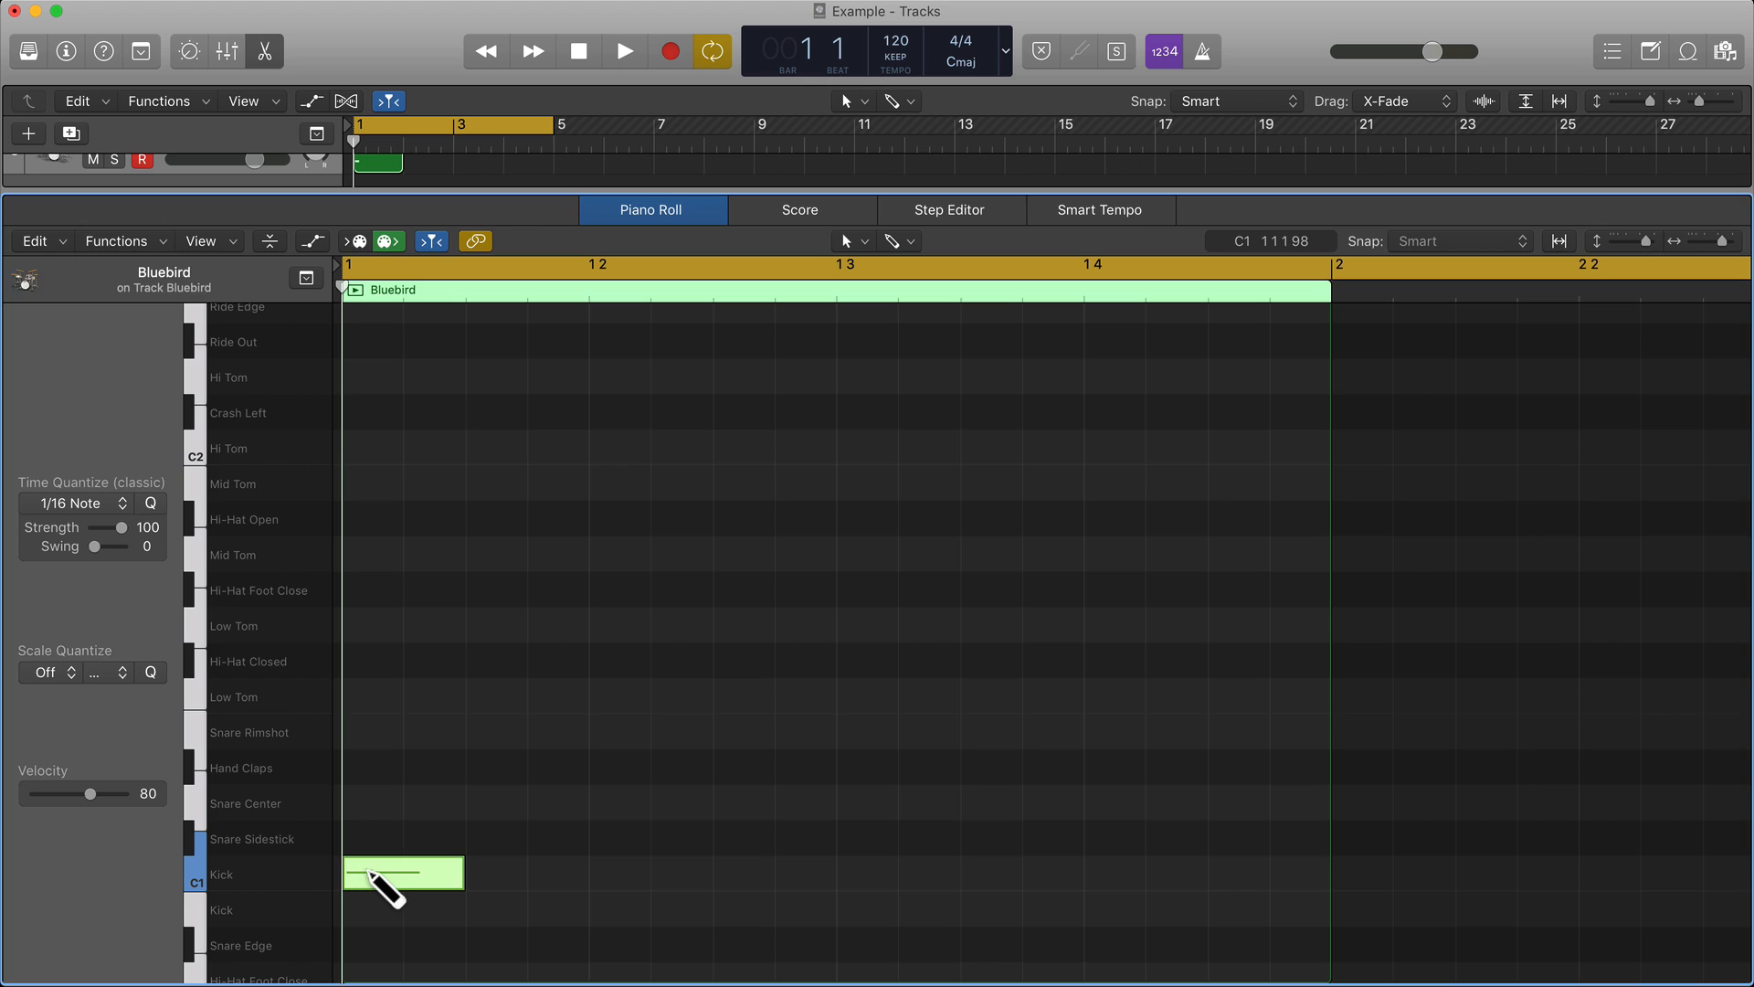
{"action": "left_click", "coordinate": [618, 872]}
{"action": "left_click", "coordinate": [843, 873]}
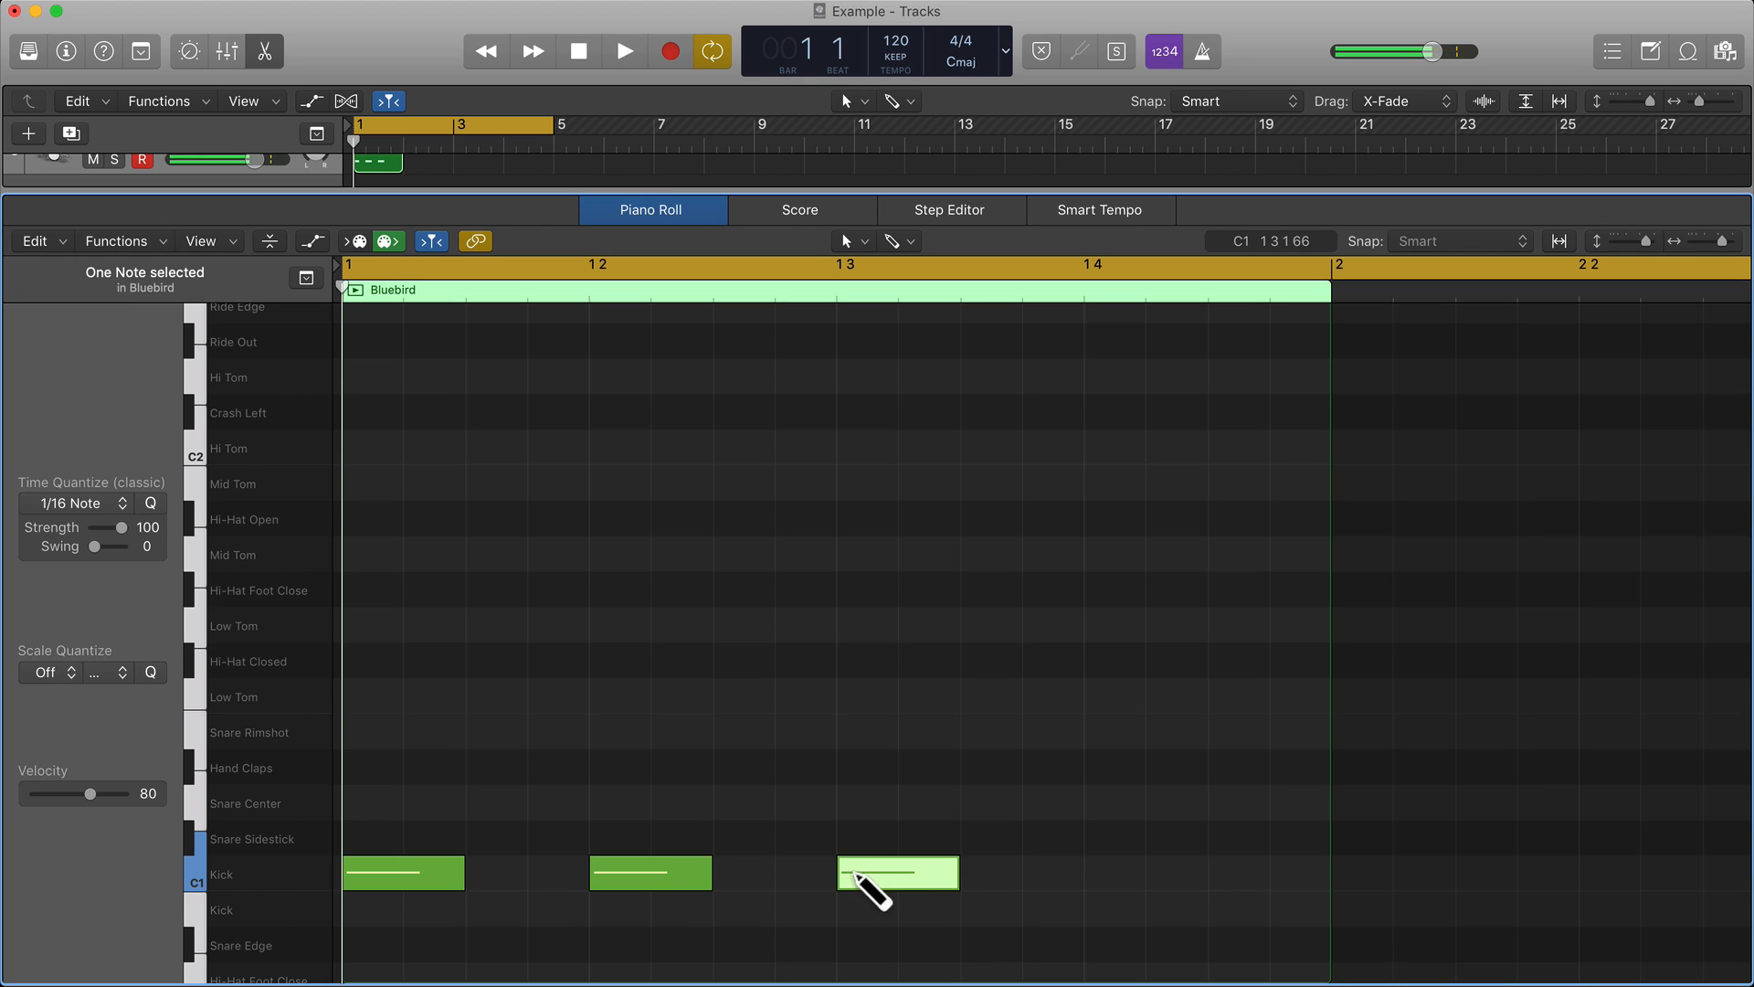
{"action": "left_click", "coordinate": [1094, 873]}
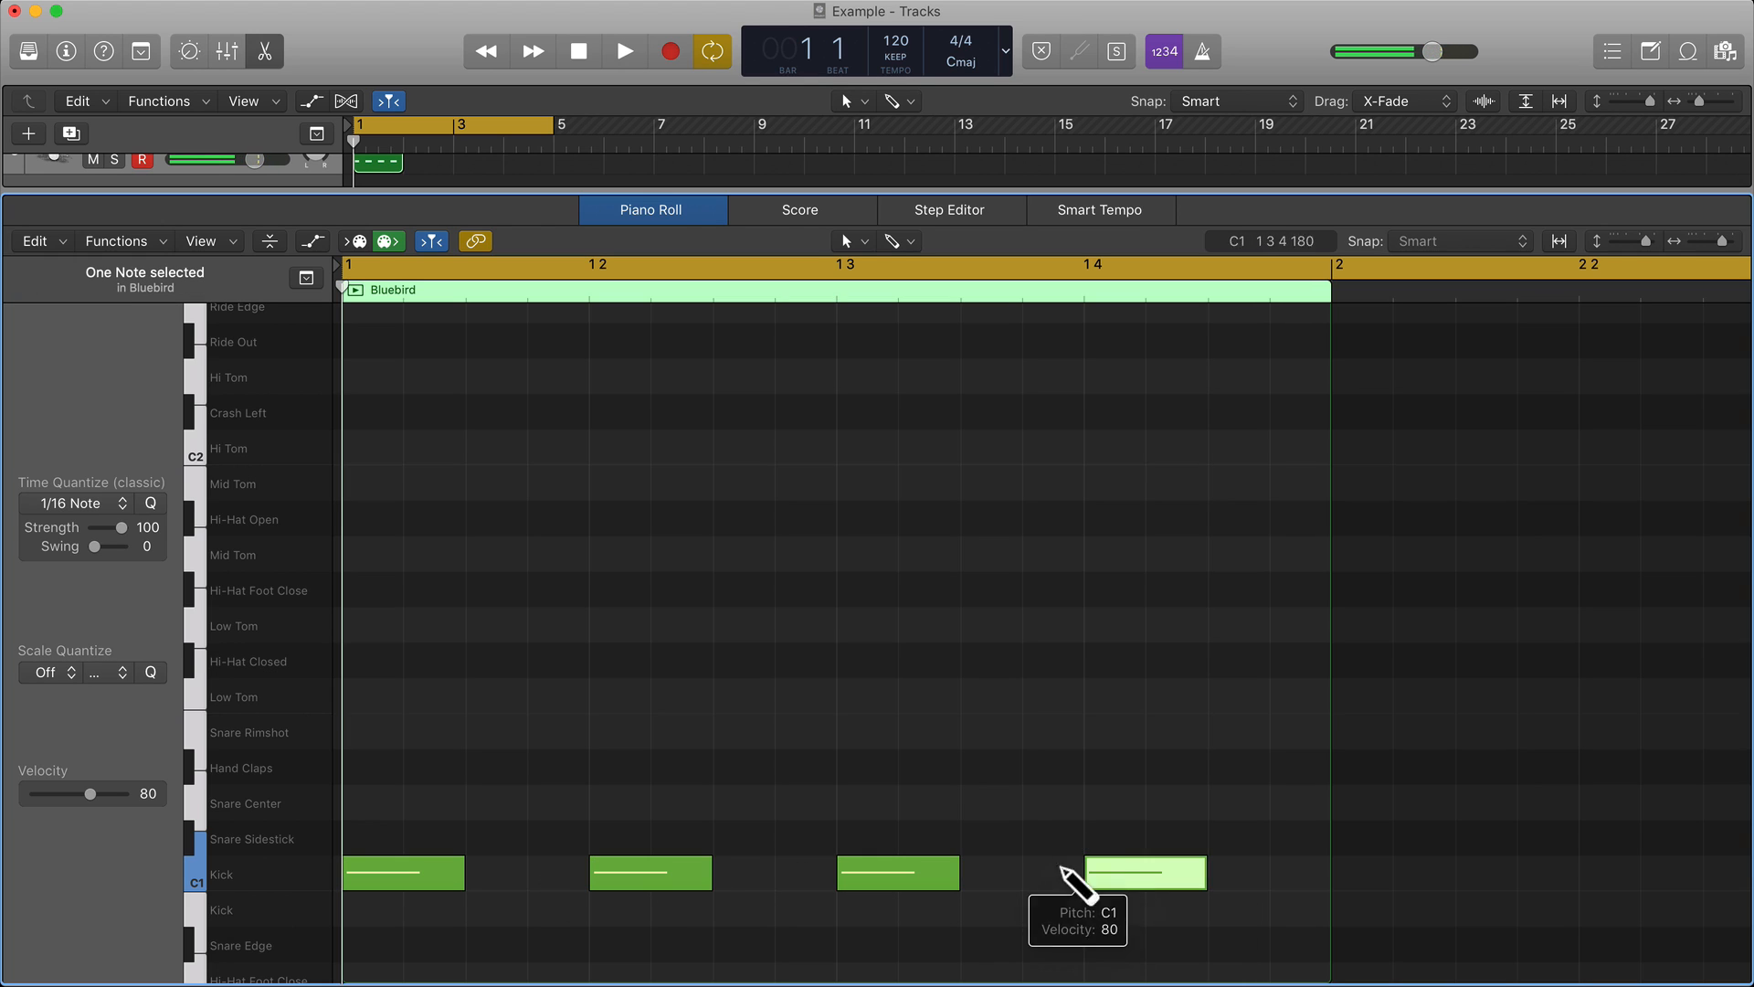
Play back the four-beat kick pattern together with the piano and bass, and check the beat 2 kick note.
{"action": "key", "text": "space"}
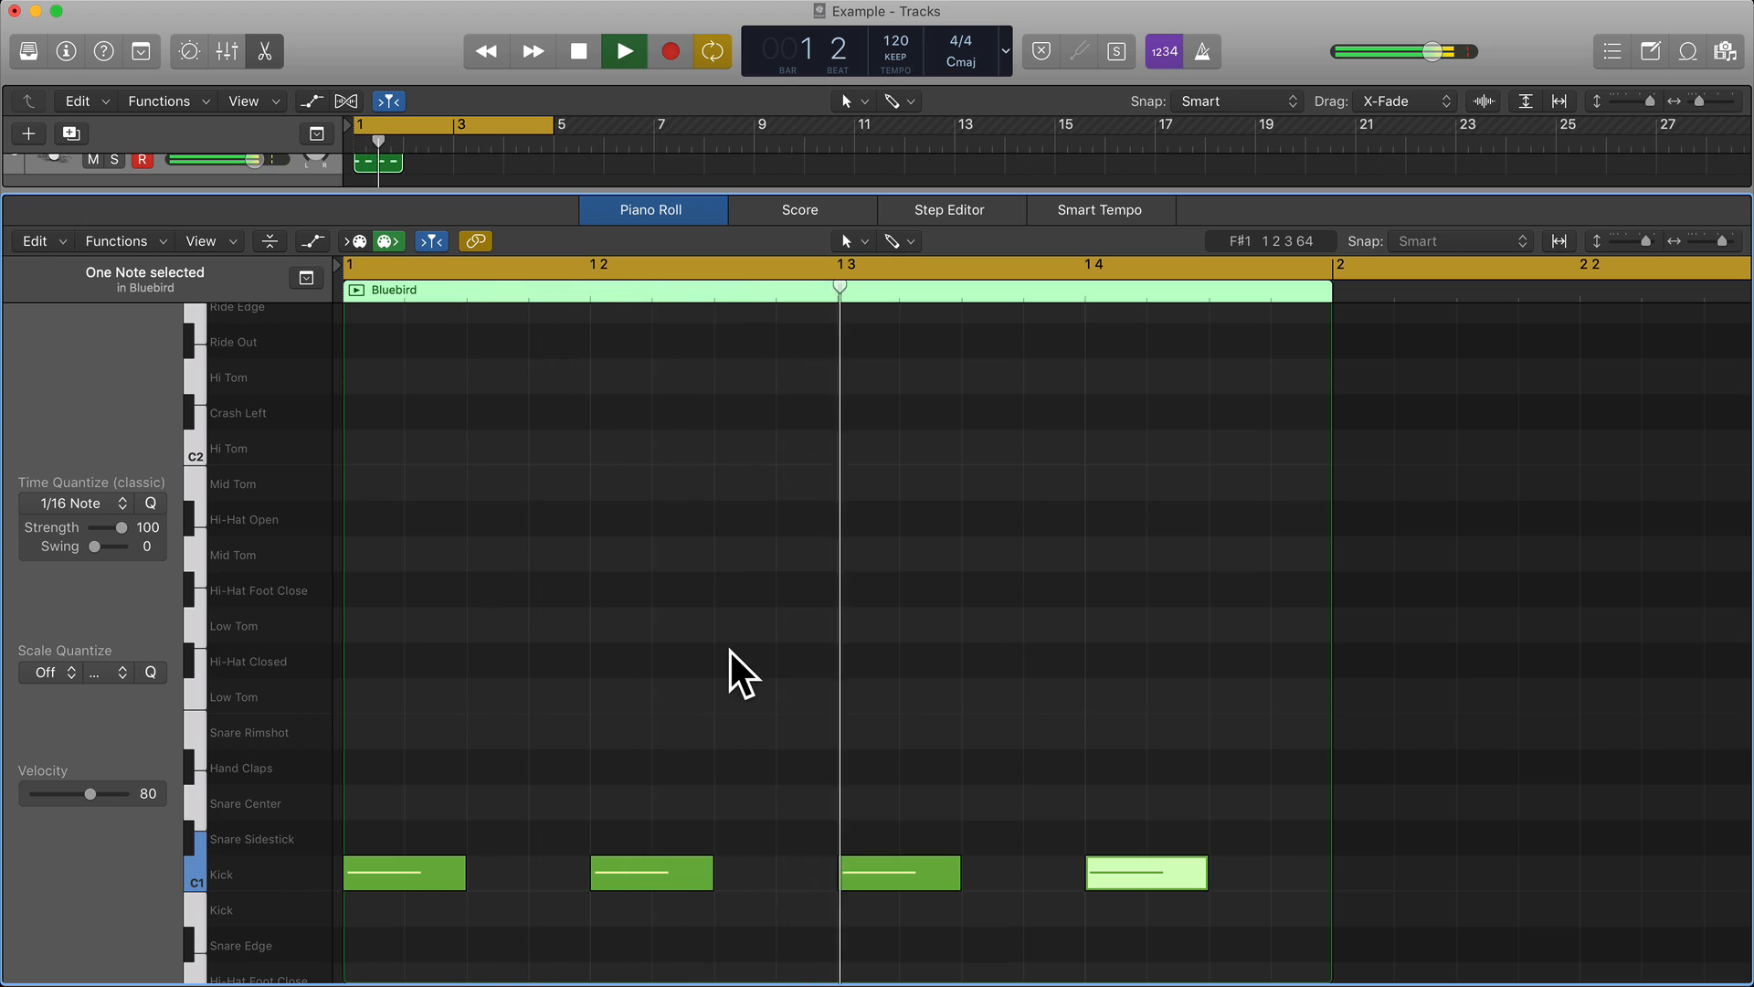
{"action": "key", "text": "space"}
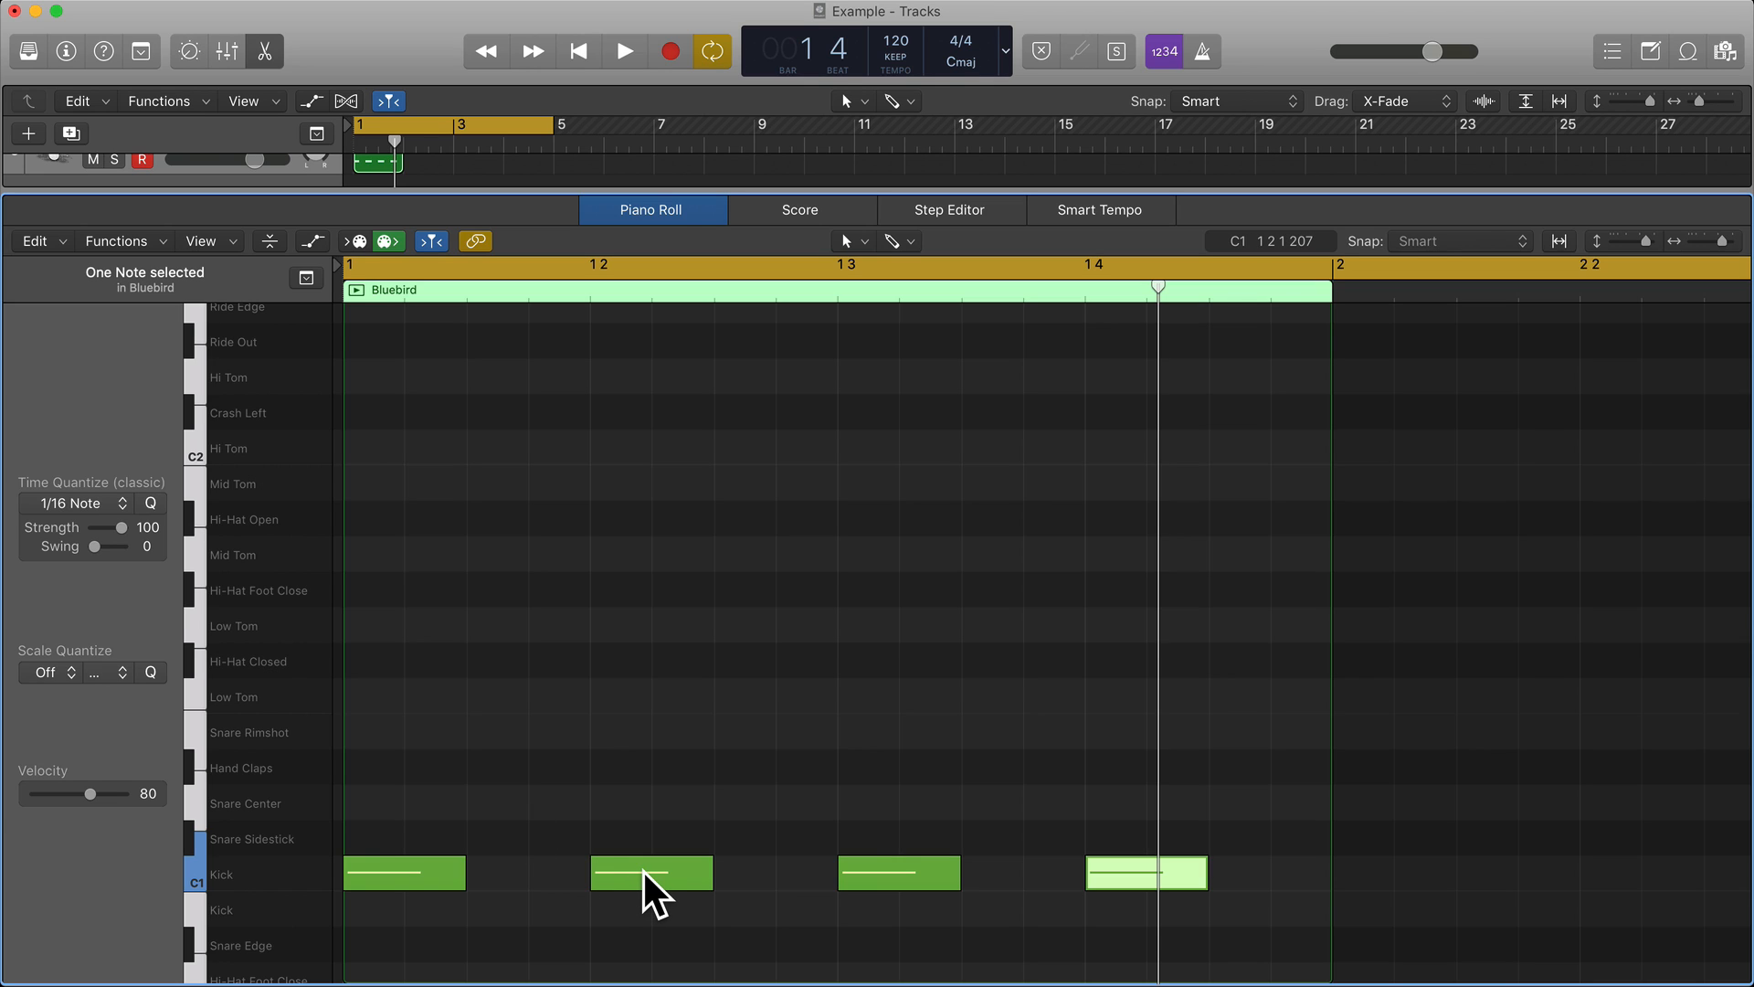
{"action": "mouse_move", "coordinate": [644, 871]}
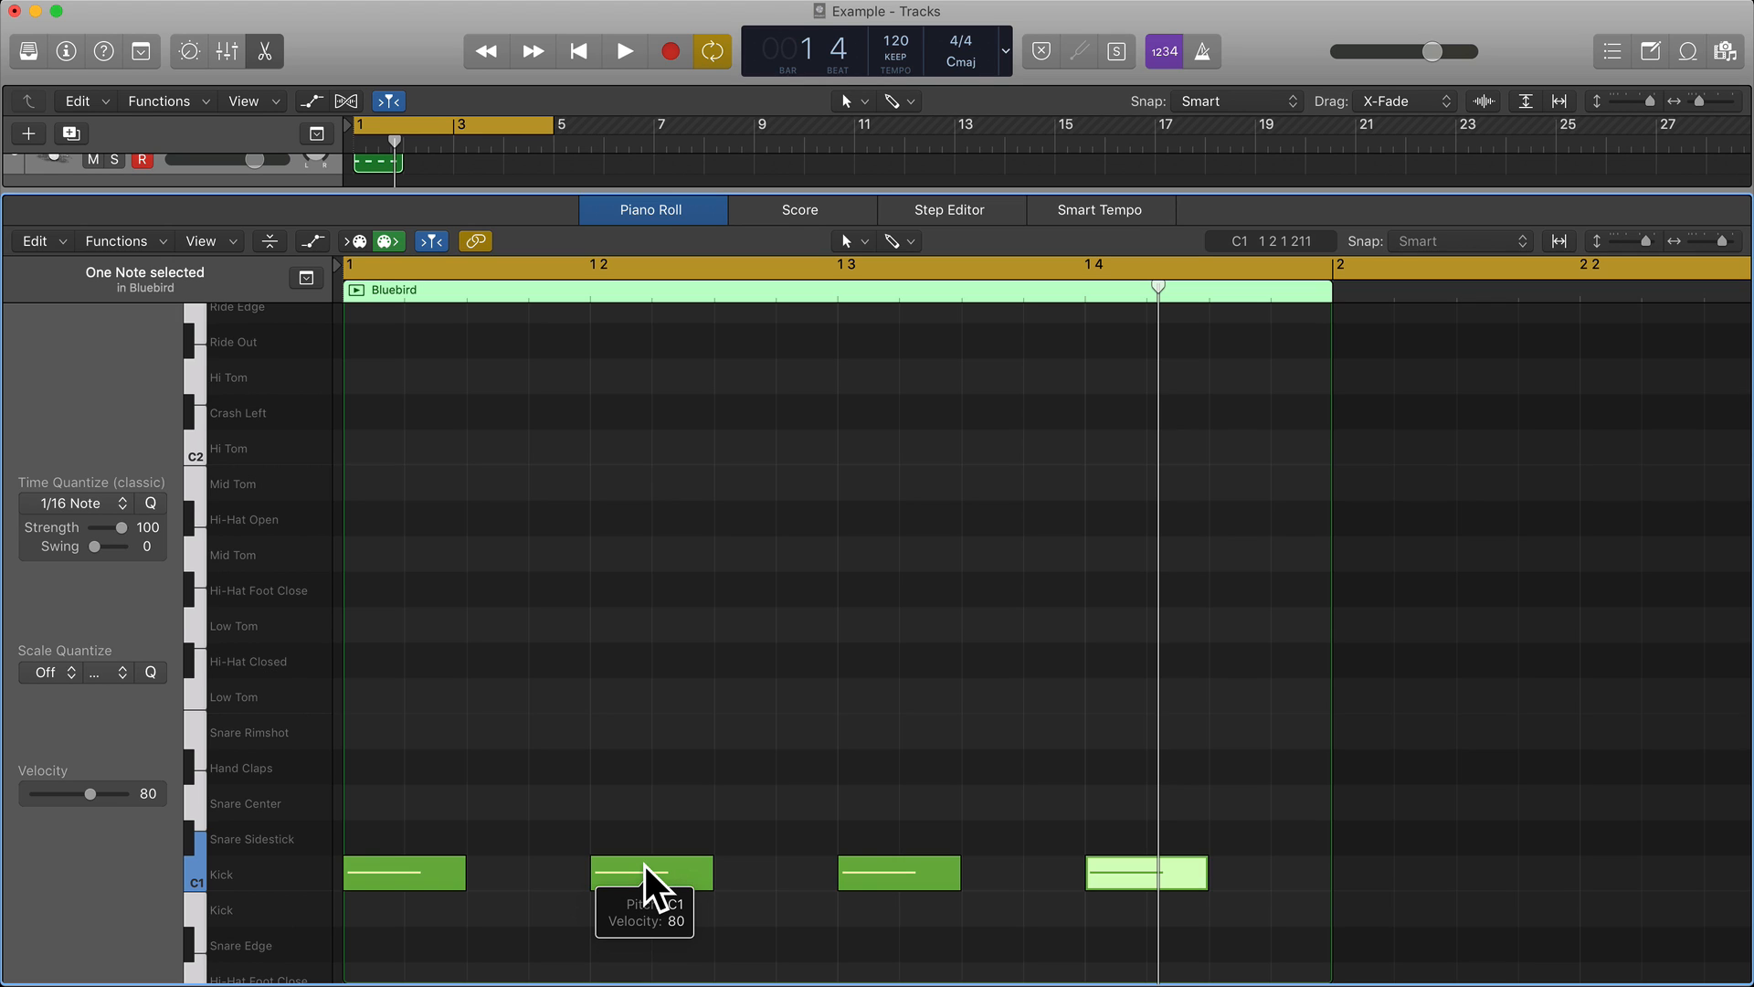
Audition the Snare Center sound and compare it with the Snare Rimshot and Hand Claps.
{"action": "left_click", "coordinate": [194, 800]}
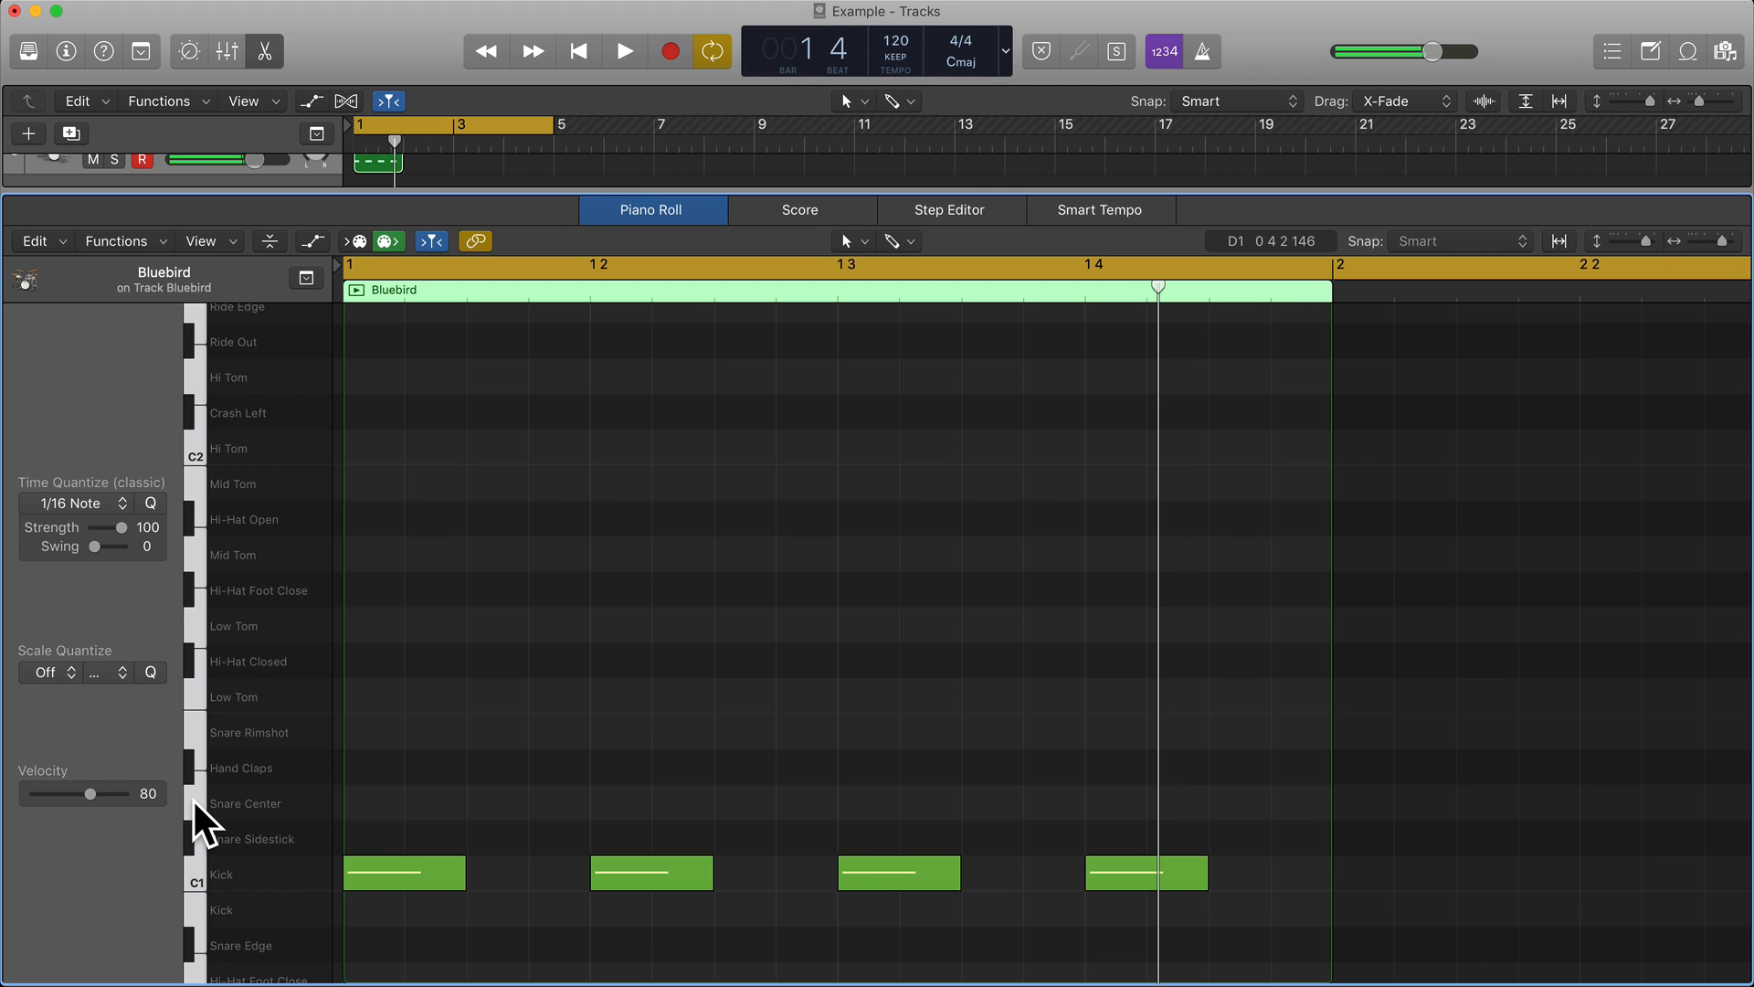
{"action": "left_click", "coordinate": [195, 732]}
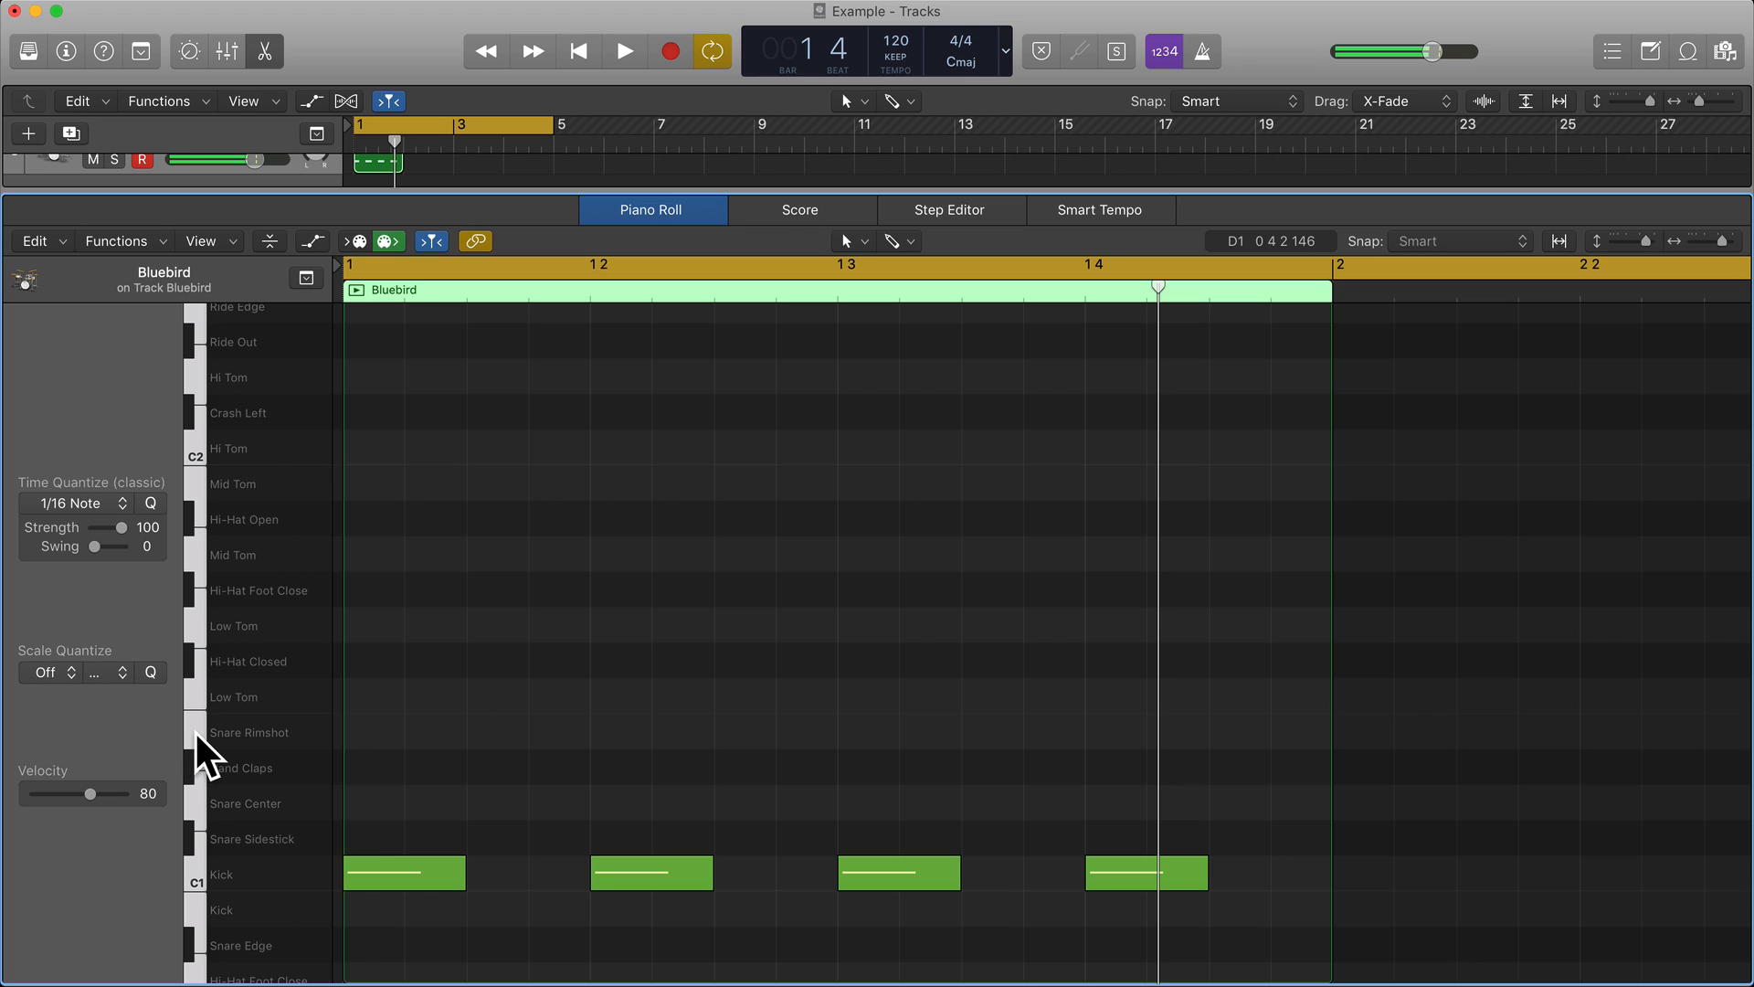
{"action": "left_click", "coordinate": [194, 798]}
{"action": "left_click", "coordinate": [188, 765]}
{"action": "left_click", "coordinate": [200, 791]}
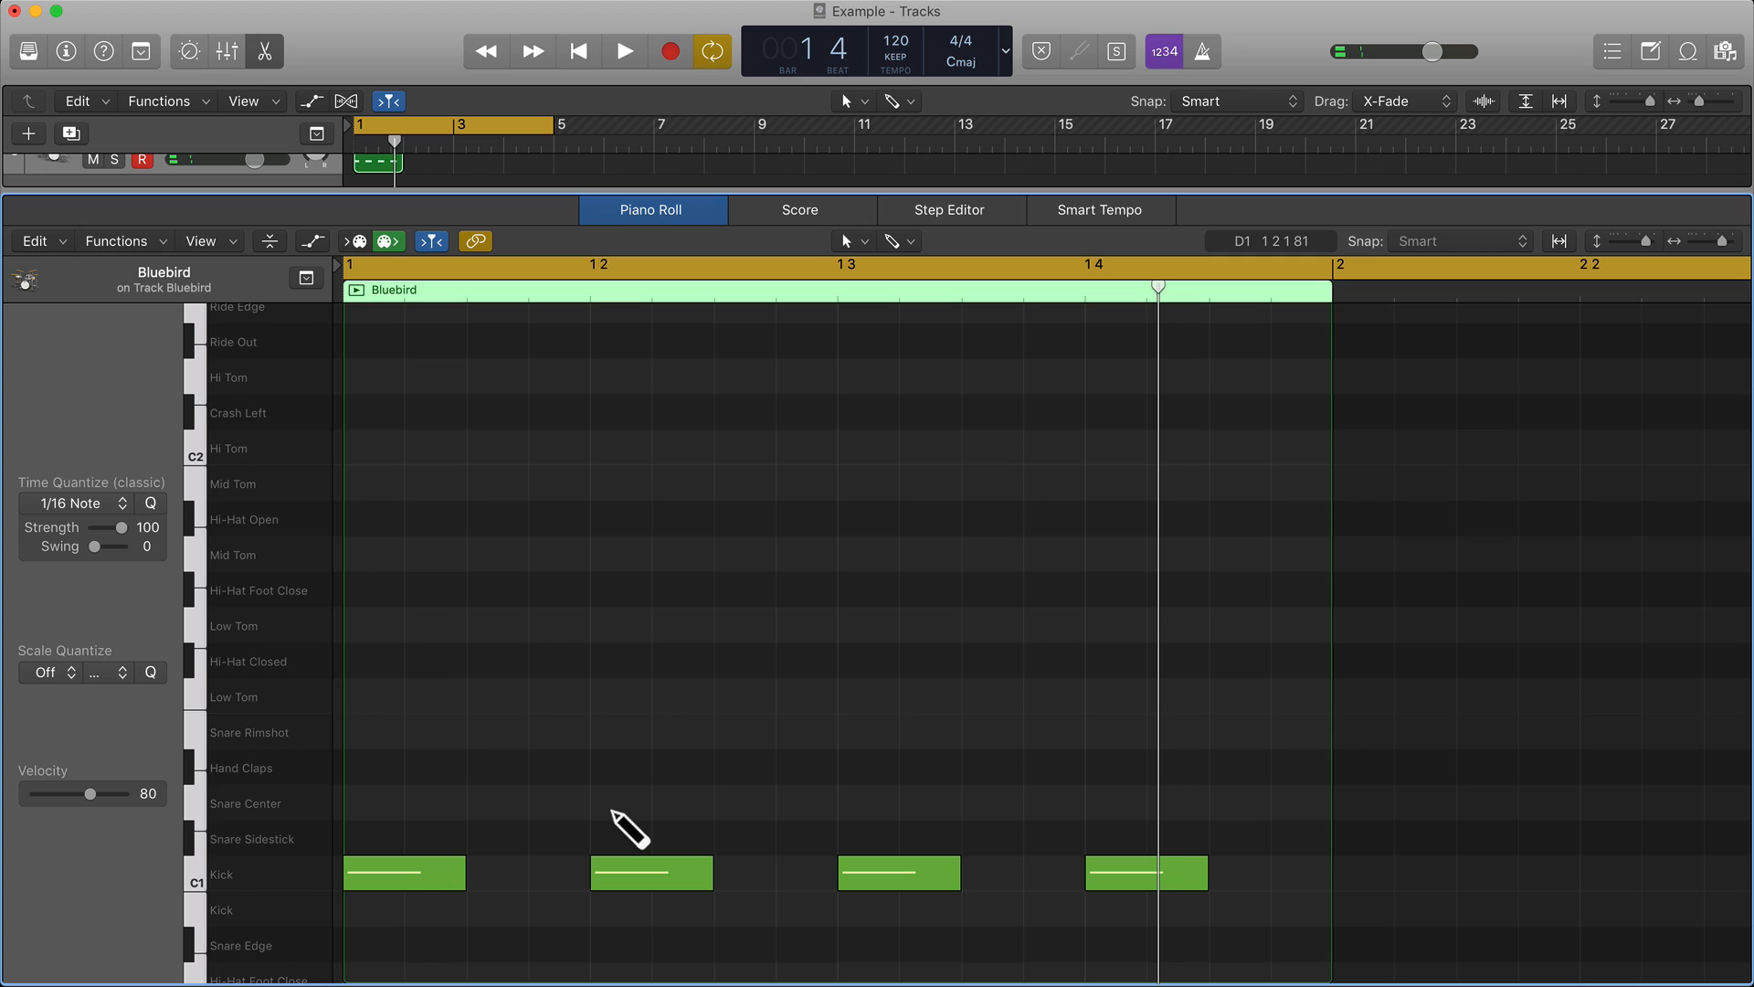
Layer eighth-note Snare Center and Hand Claps hits on beats 2 and 4 of bar 1, and play the pattern back.
{"action": "left_click_drag", "start_coordinate": [610, 808], "coordinate": [612, 764]}
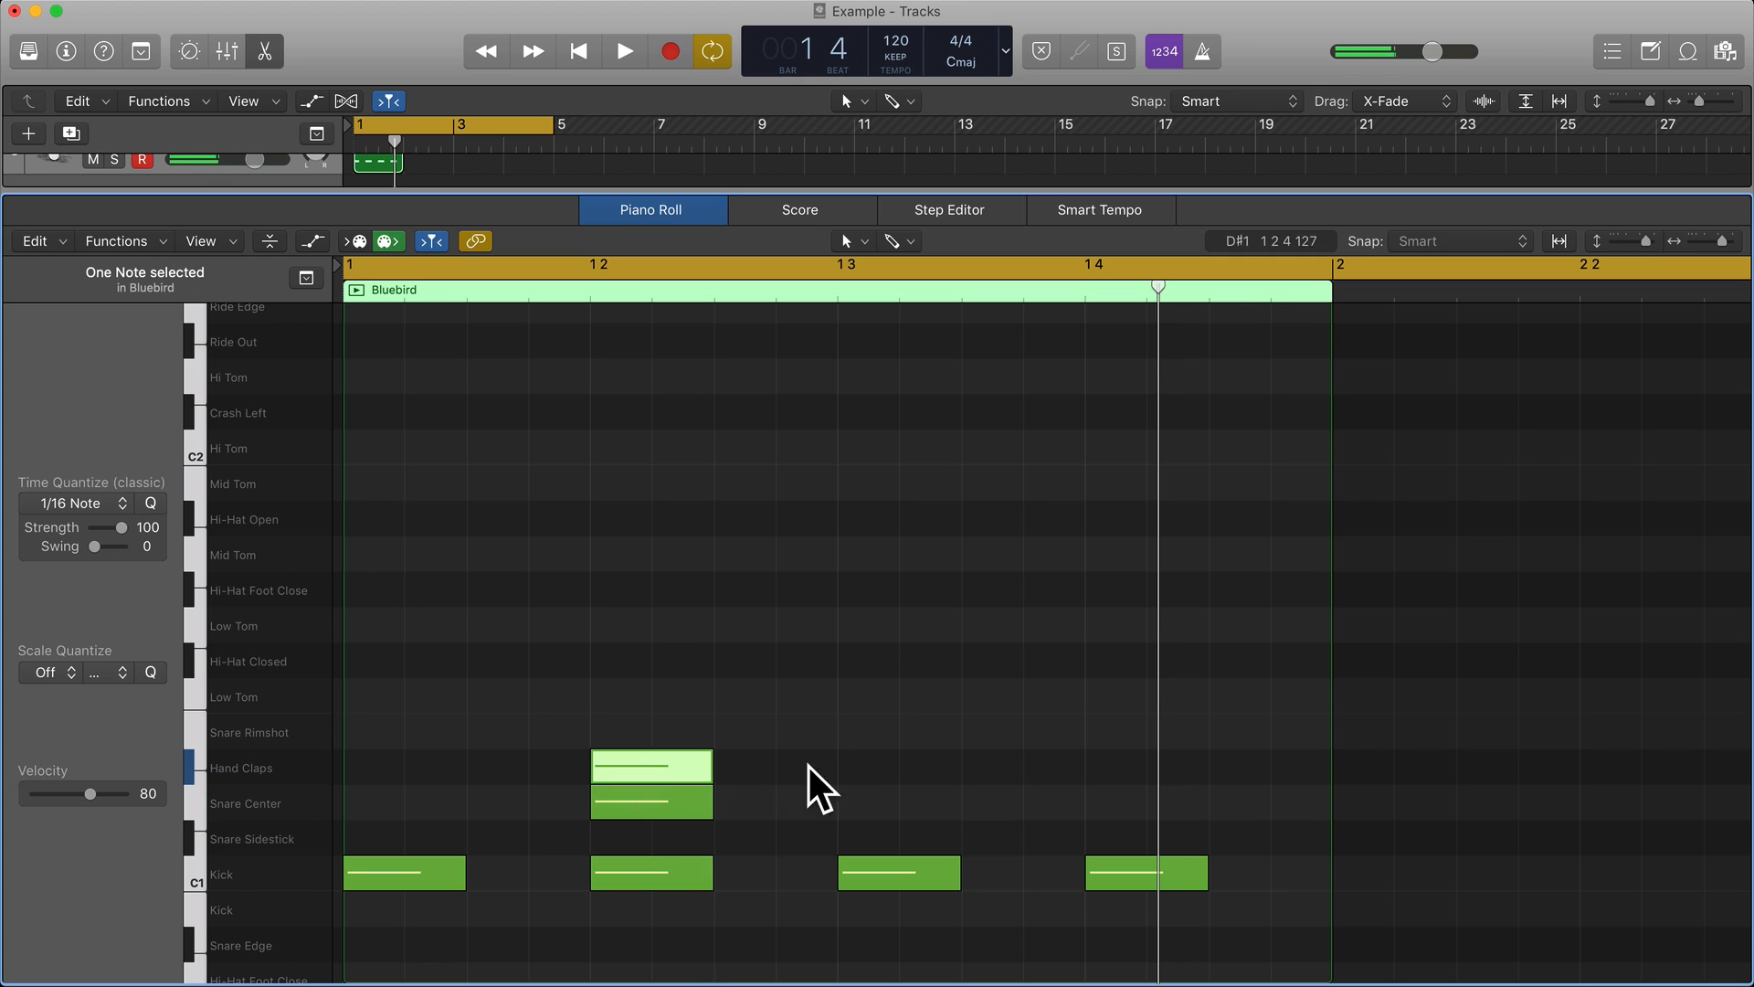
{"action": "left_click", "coordinate": [1124, 801]}
{"action": "left_click", "coordinate": [1120, 766]}
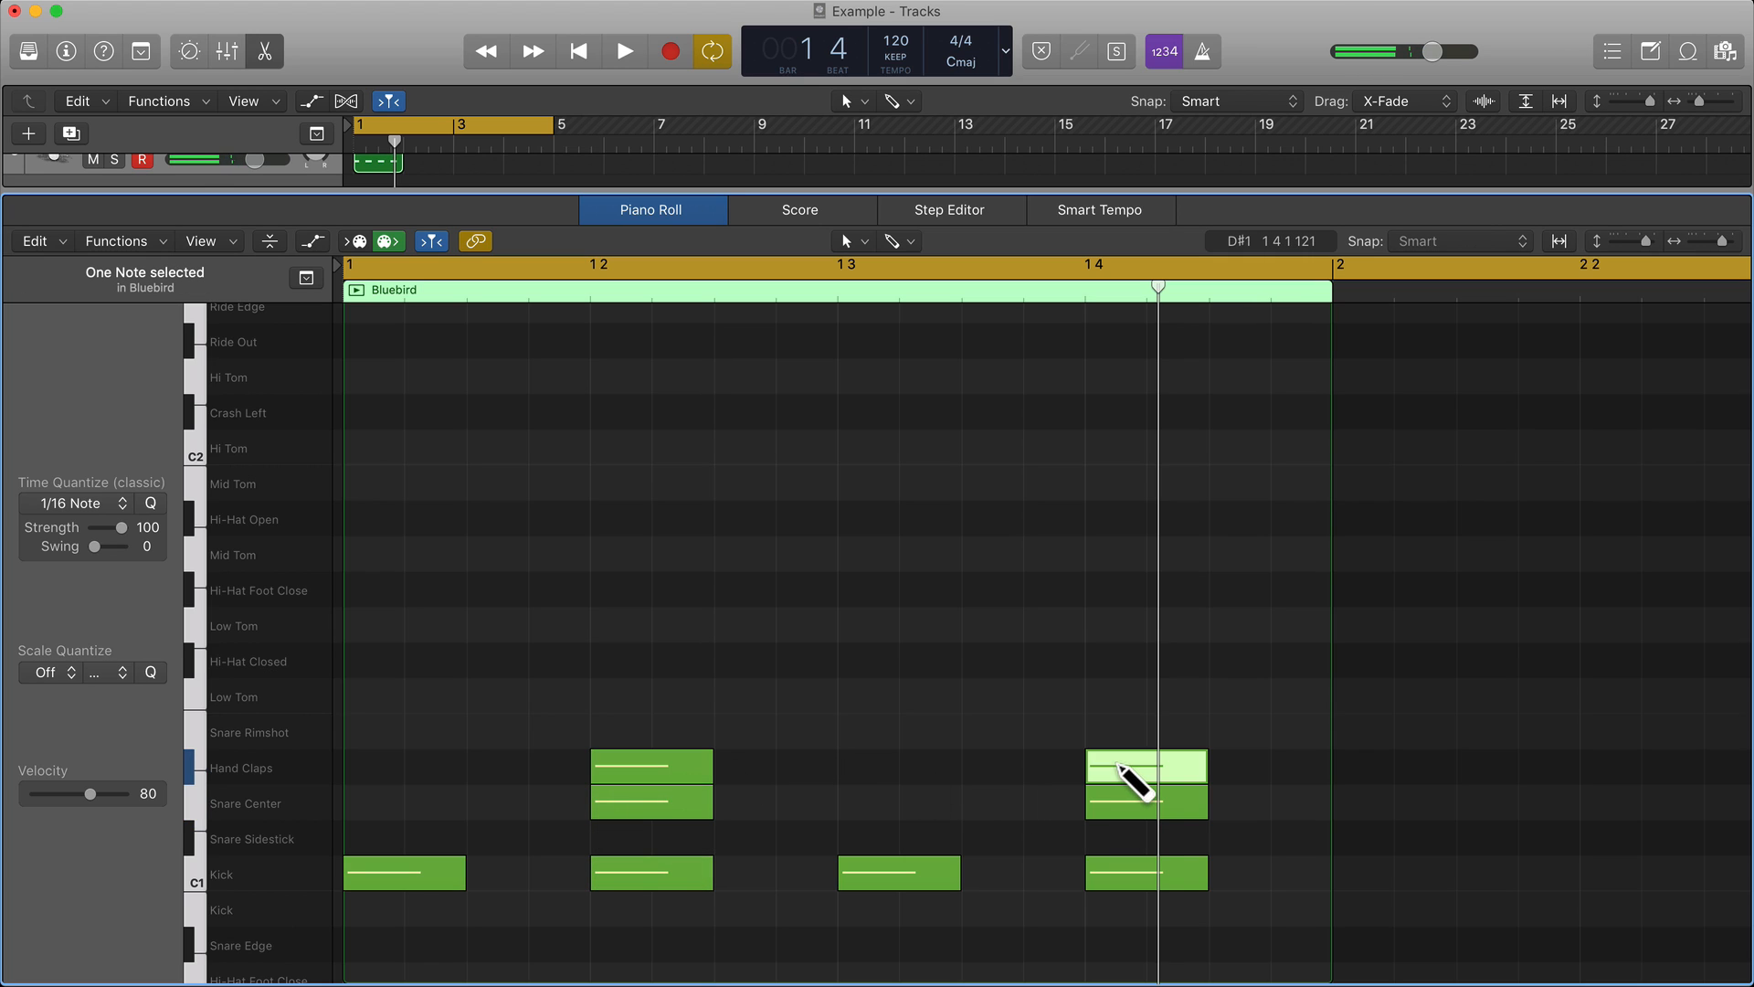
{"action": "key", "text": "space"}
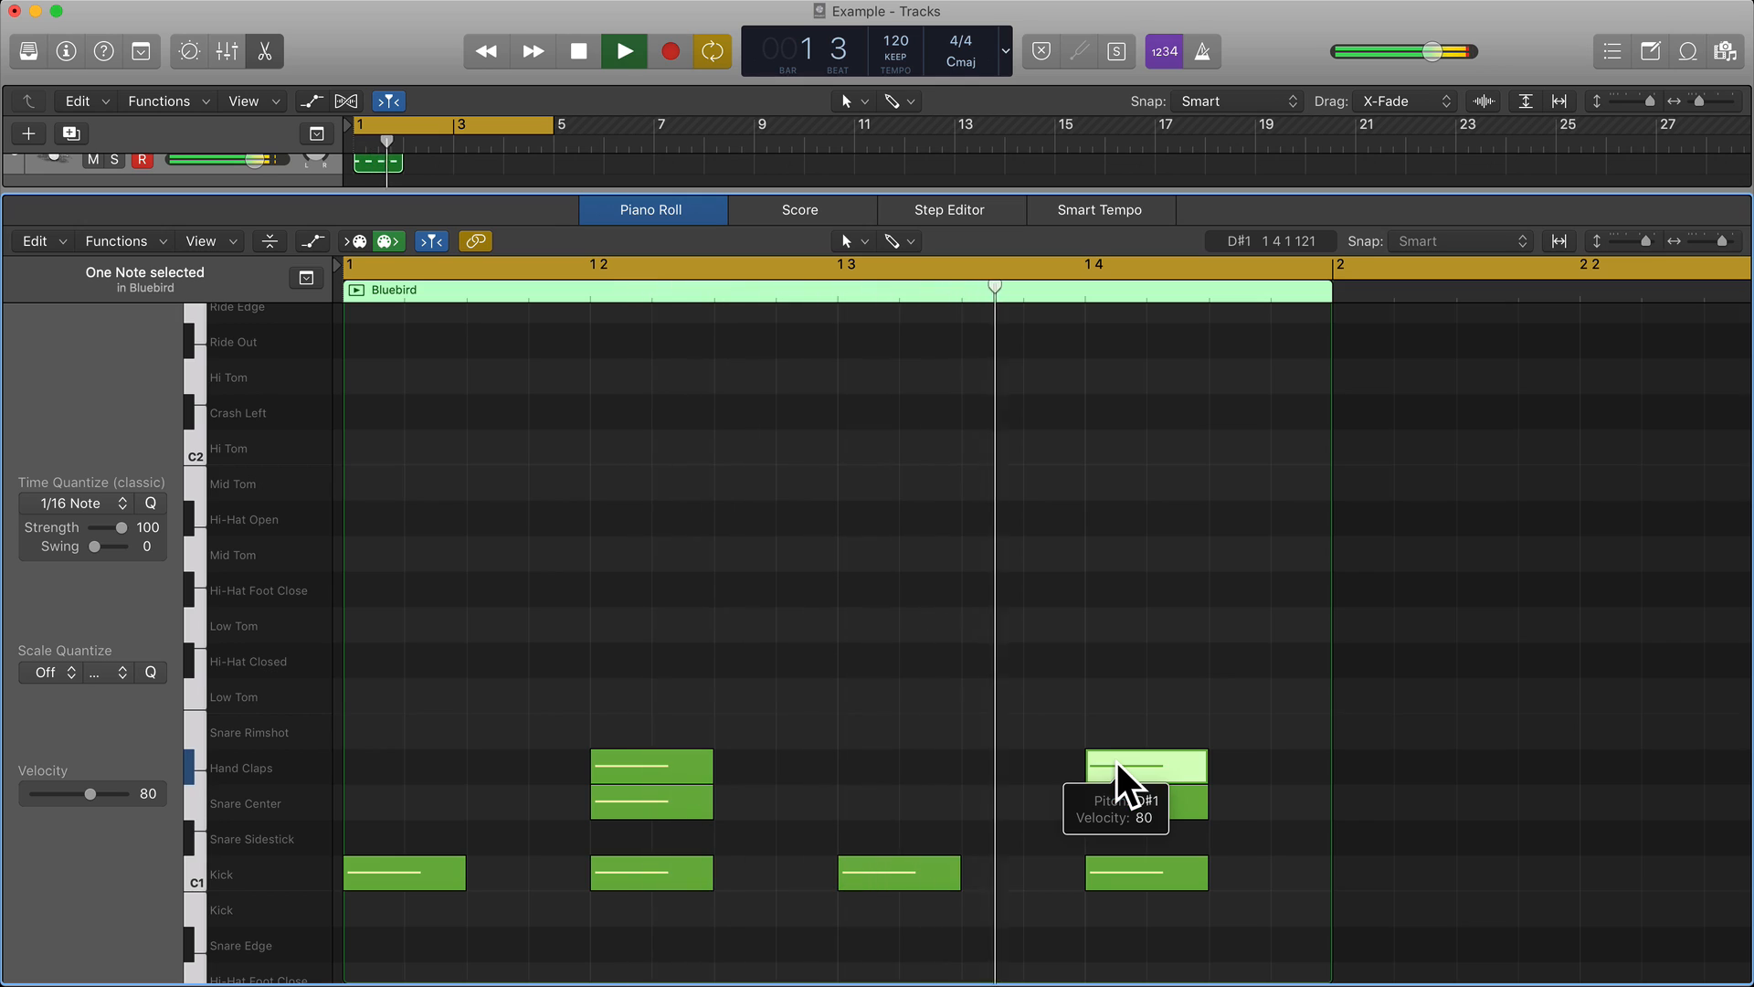
{"action": "key", "text": "space"}
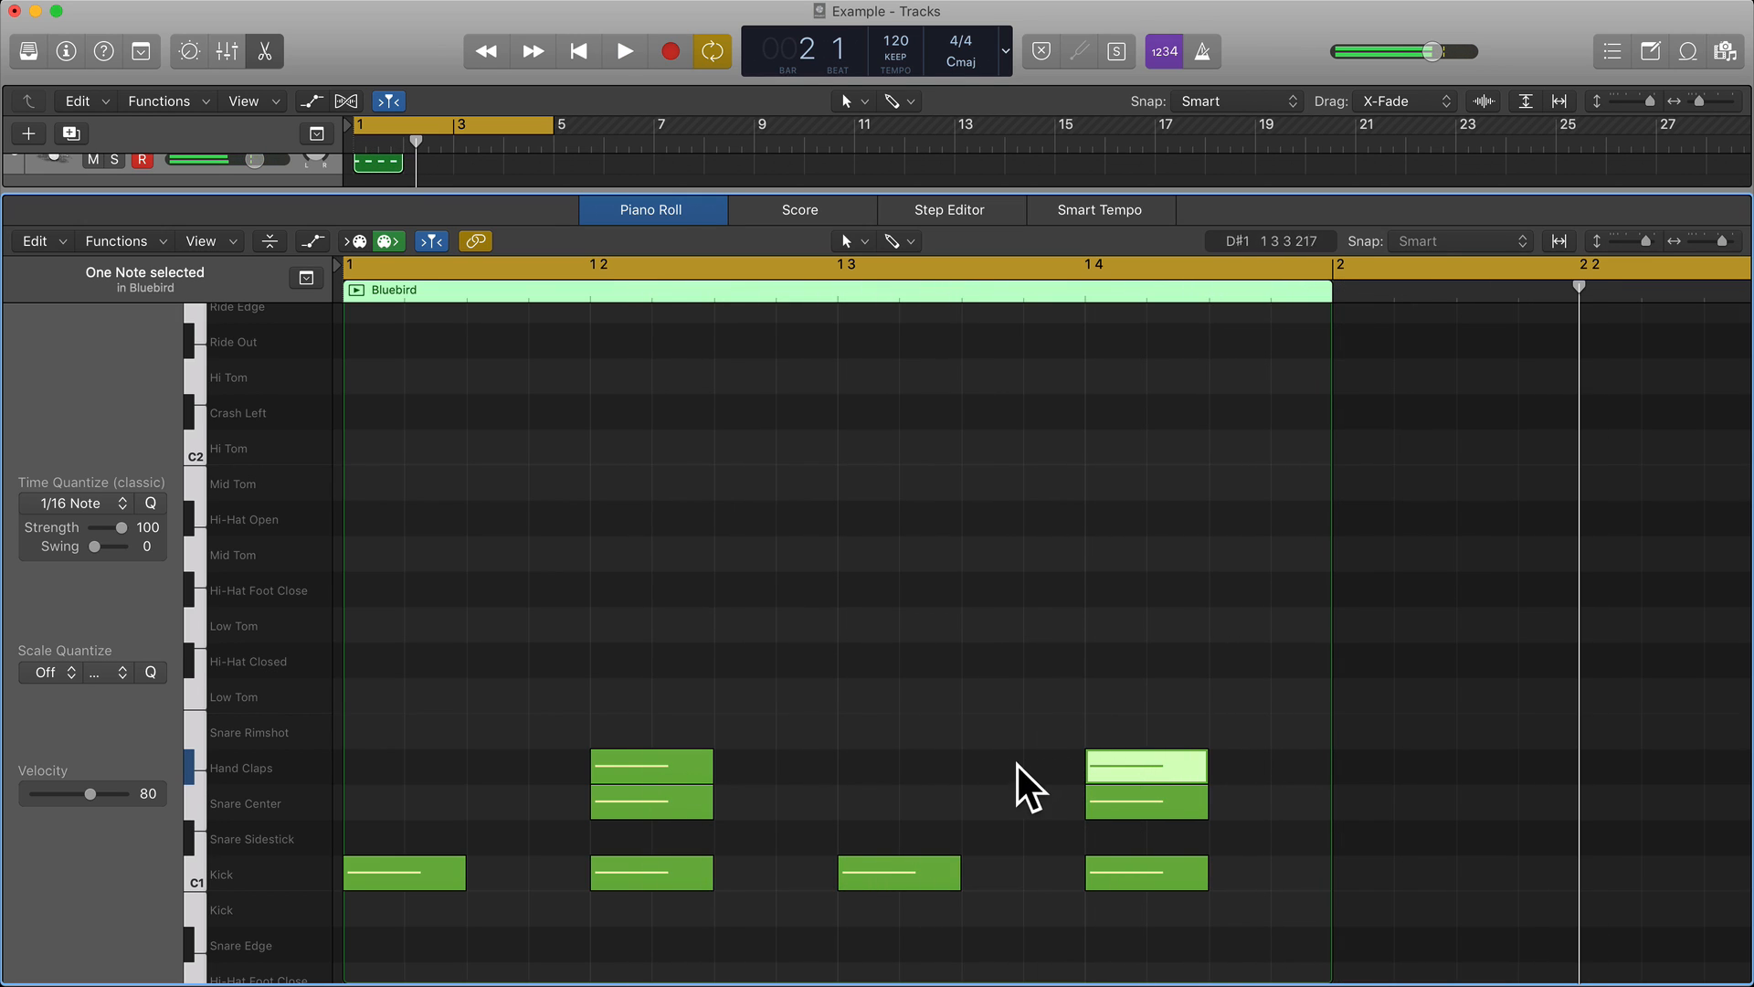
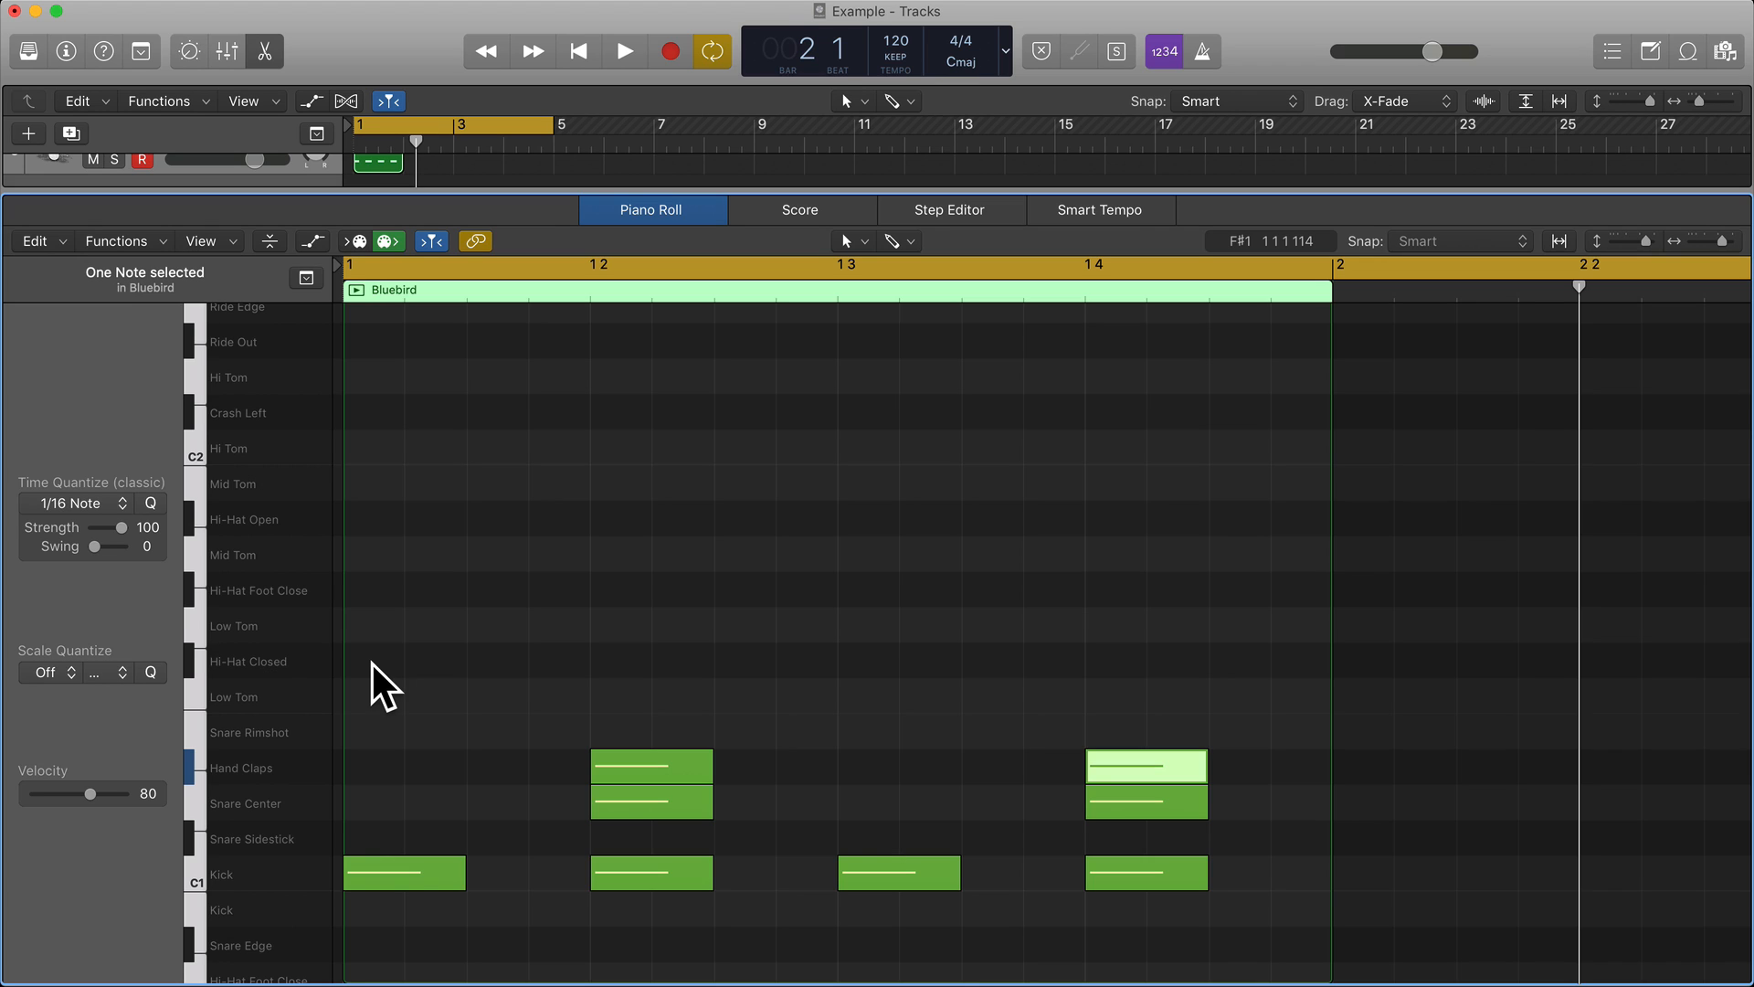
Place seven consecutive eighth-note Hi-Hat Closed hits from beat 1 through beat 4 of bar 1 in the Bluebird region.
{"action": "left_click", "coordinate": [374, 665]}
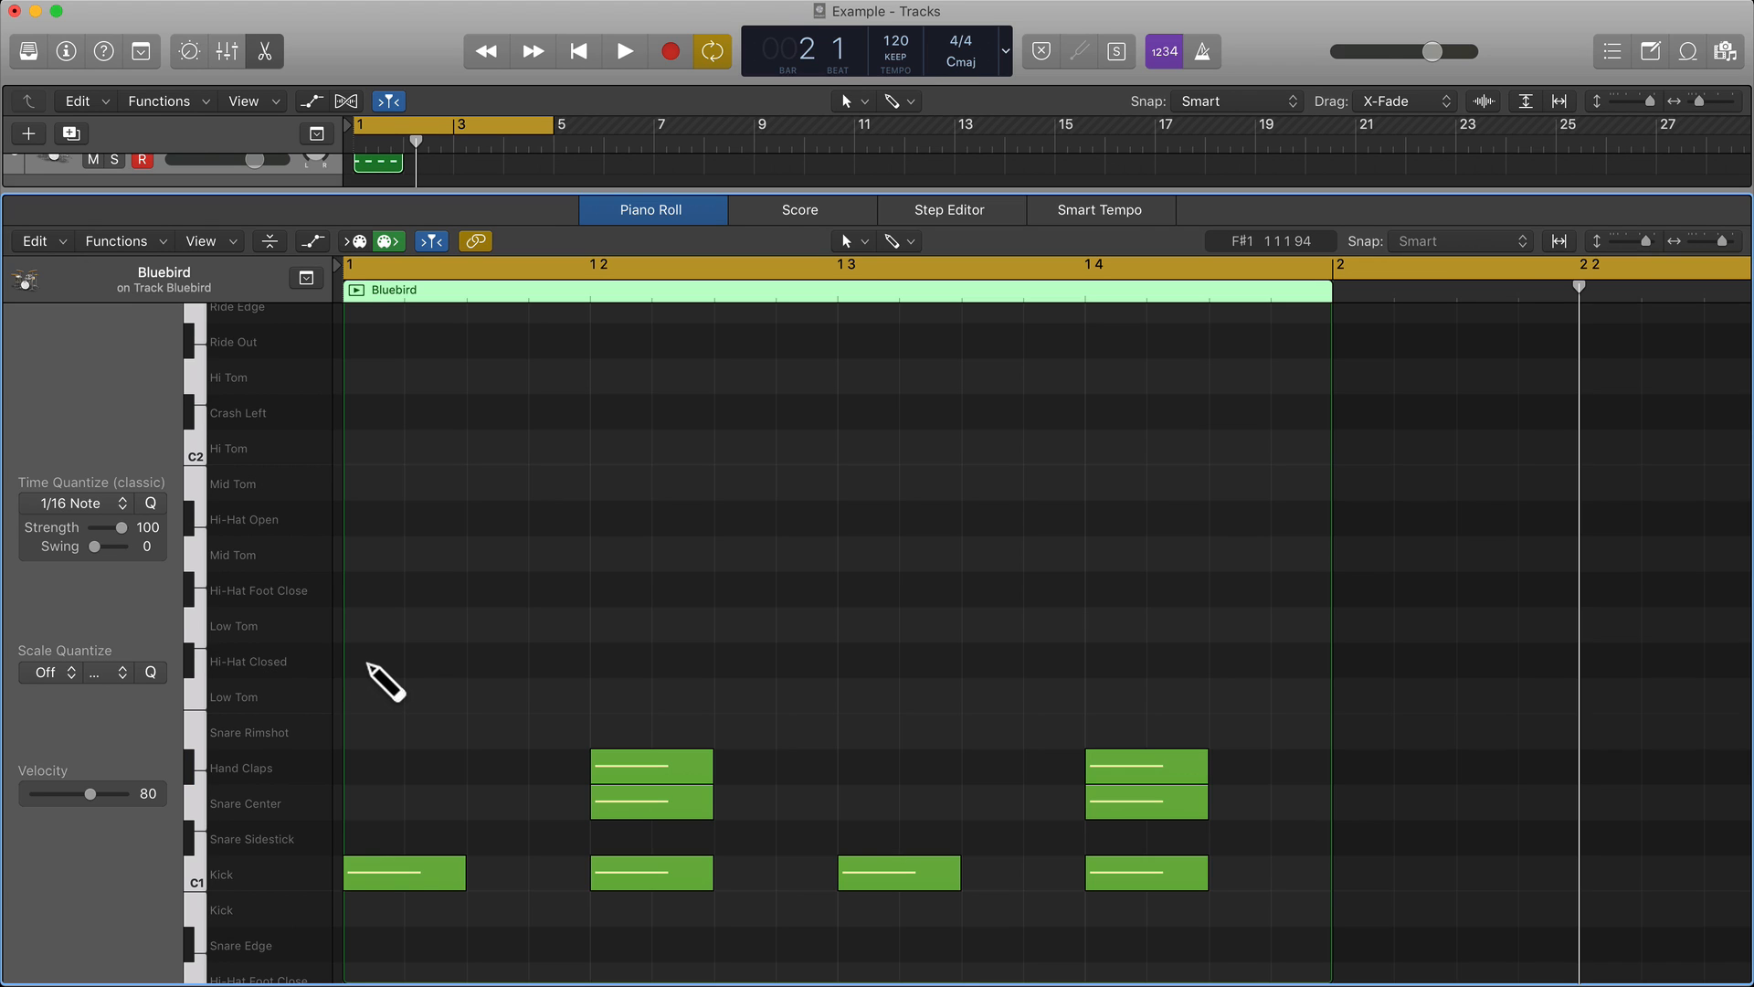
{"action": "left_click", "coordinate": [373, 665], "text": "super"}
{"action": "left_click", "coordinate": [483, 662]}
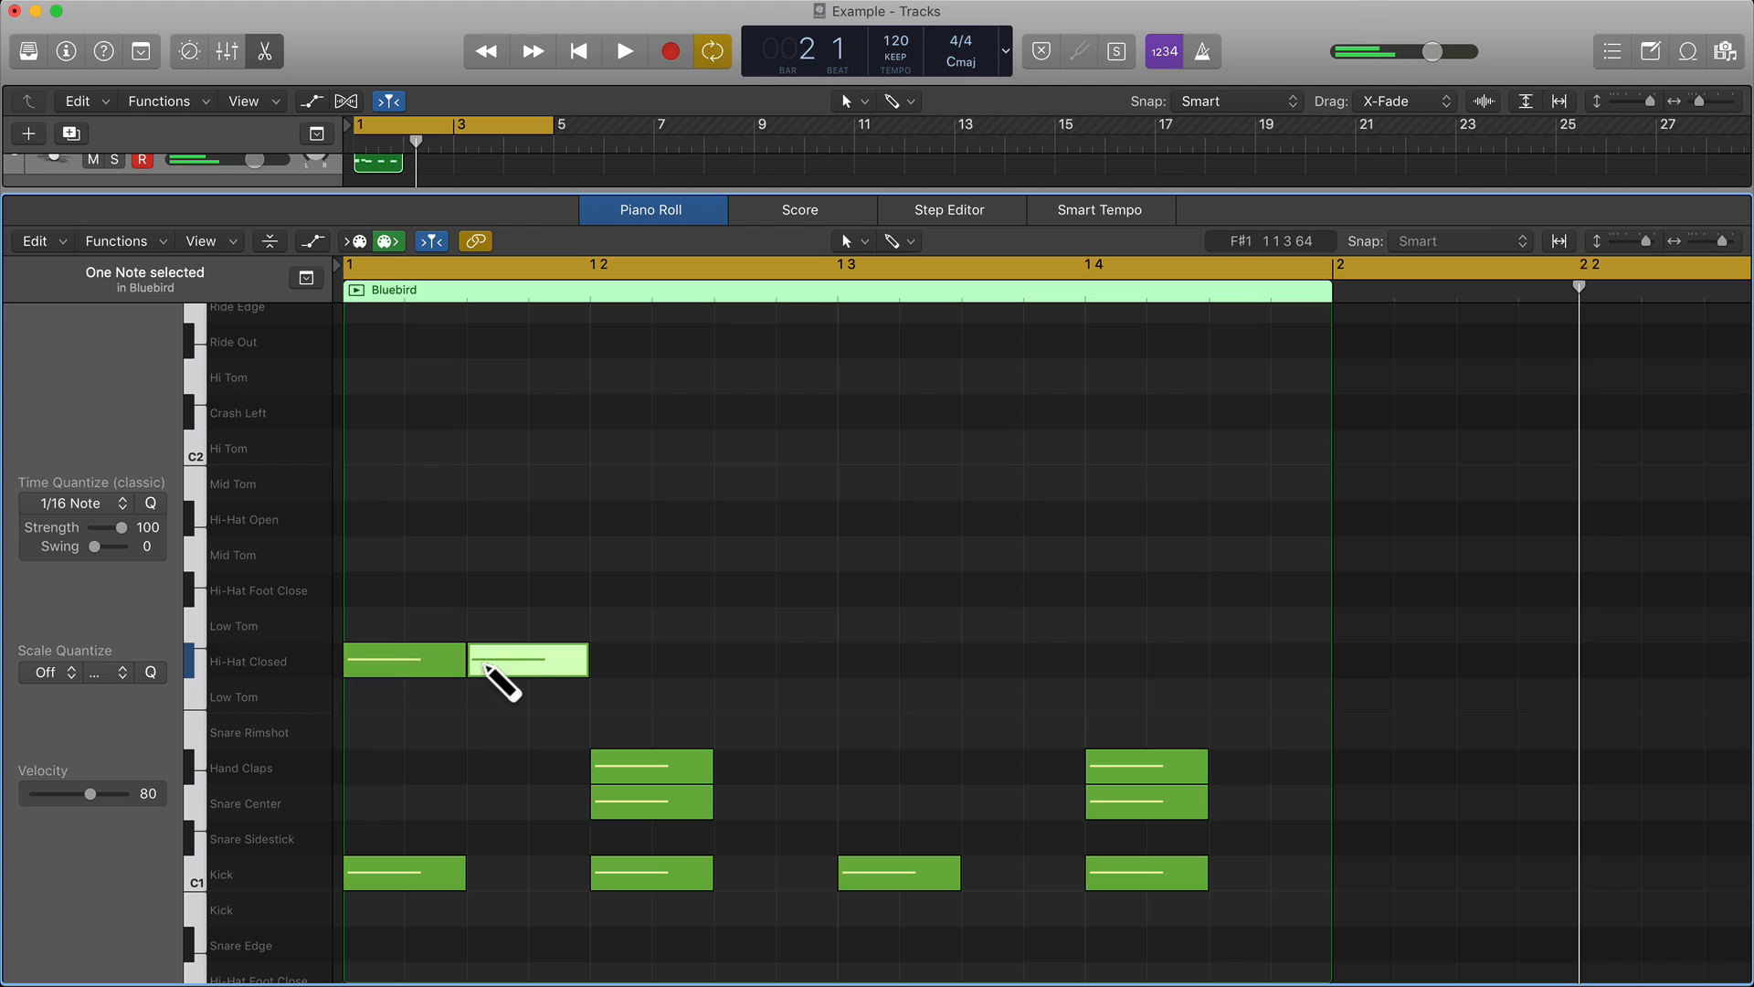
{"action": "left_click", "coordinate": [604, 662]}
{"action": "left_click", "coordinate": [739, 661]}
{"action": "left_click", "coordinate": [867, 662]}
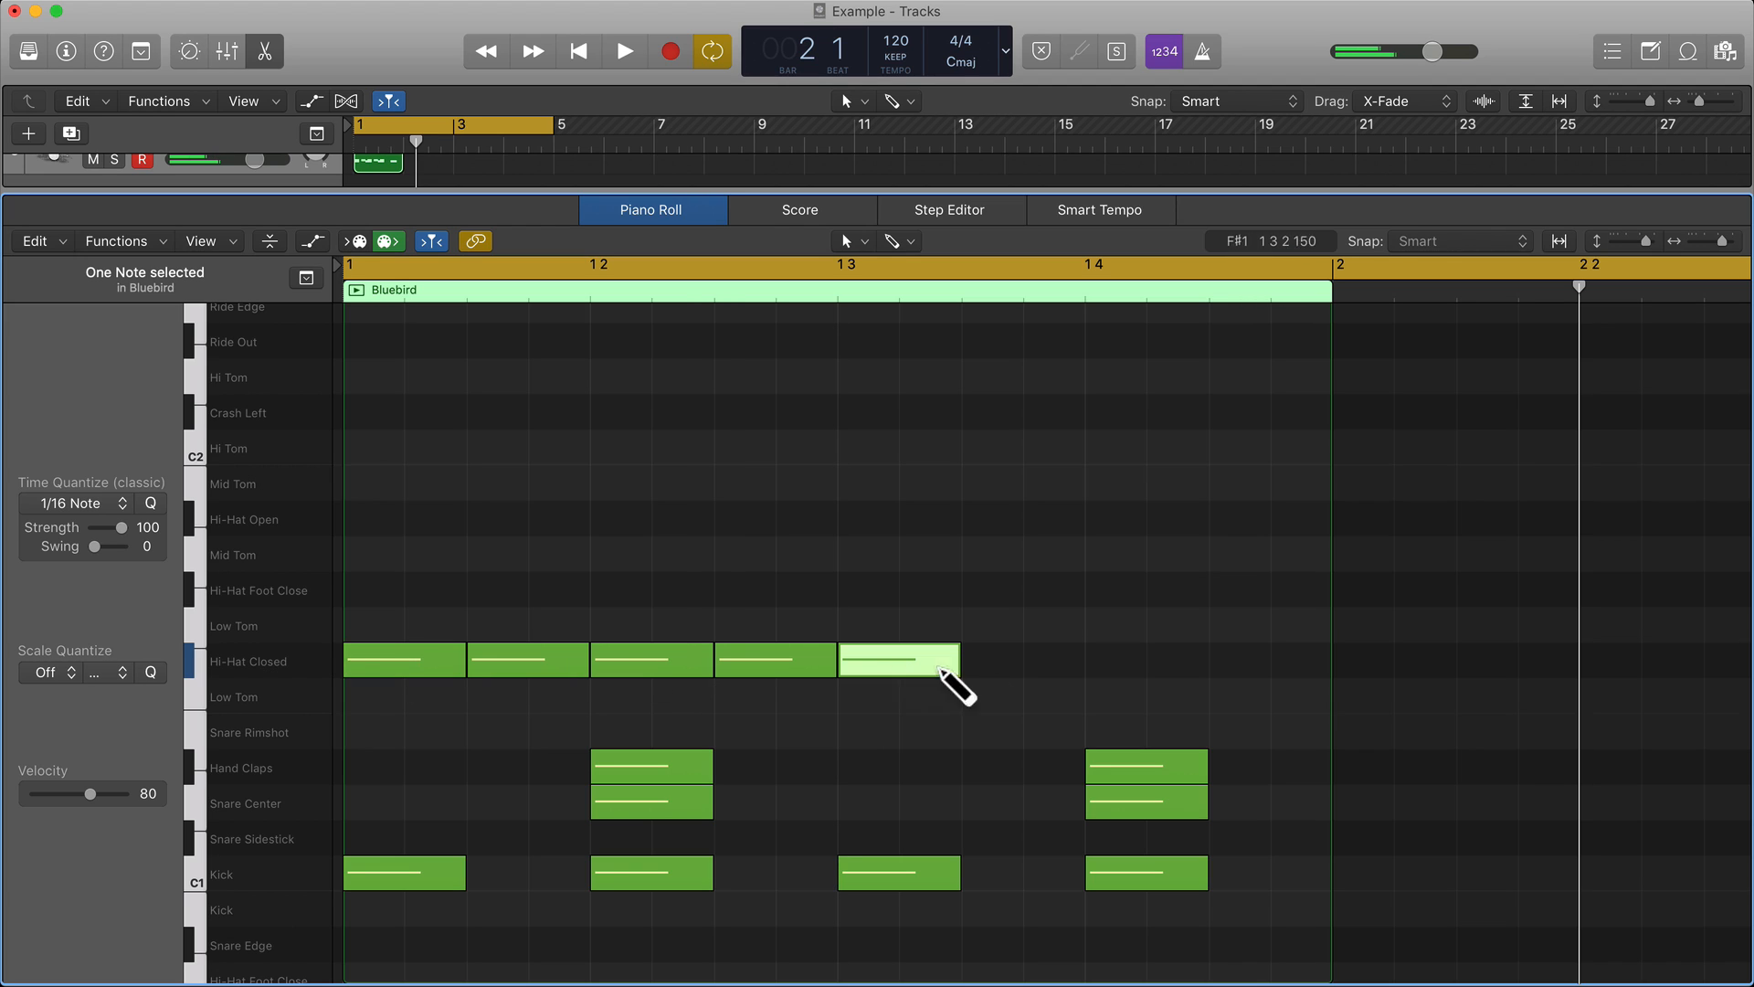
{"action": "left_click", "coordinate": [997, 663]}
{"action": "left_click", "coordinate": [1111, 662]}
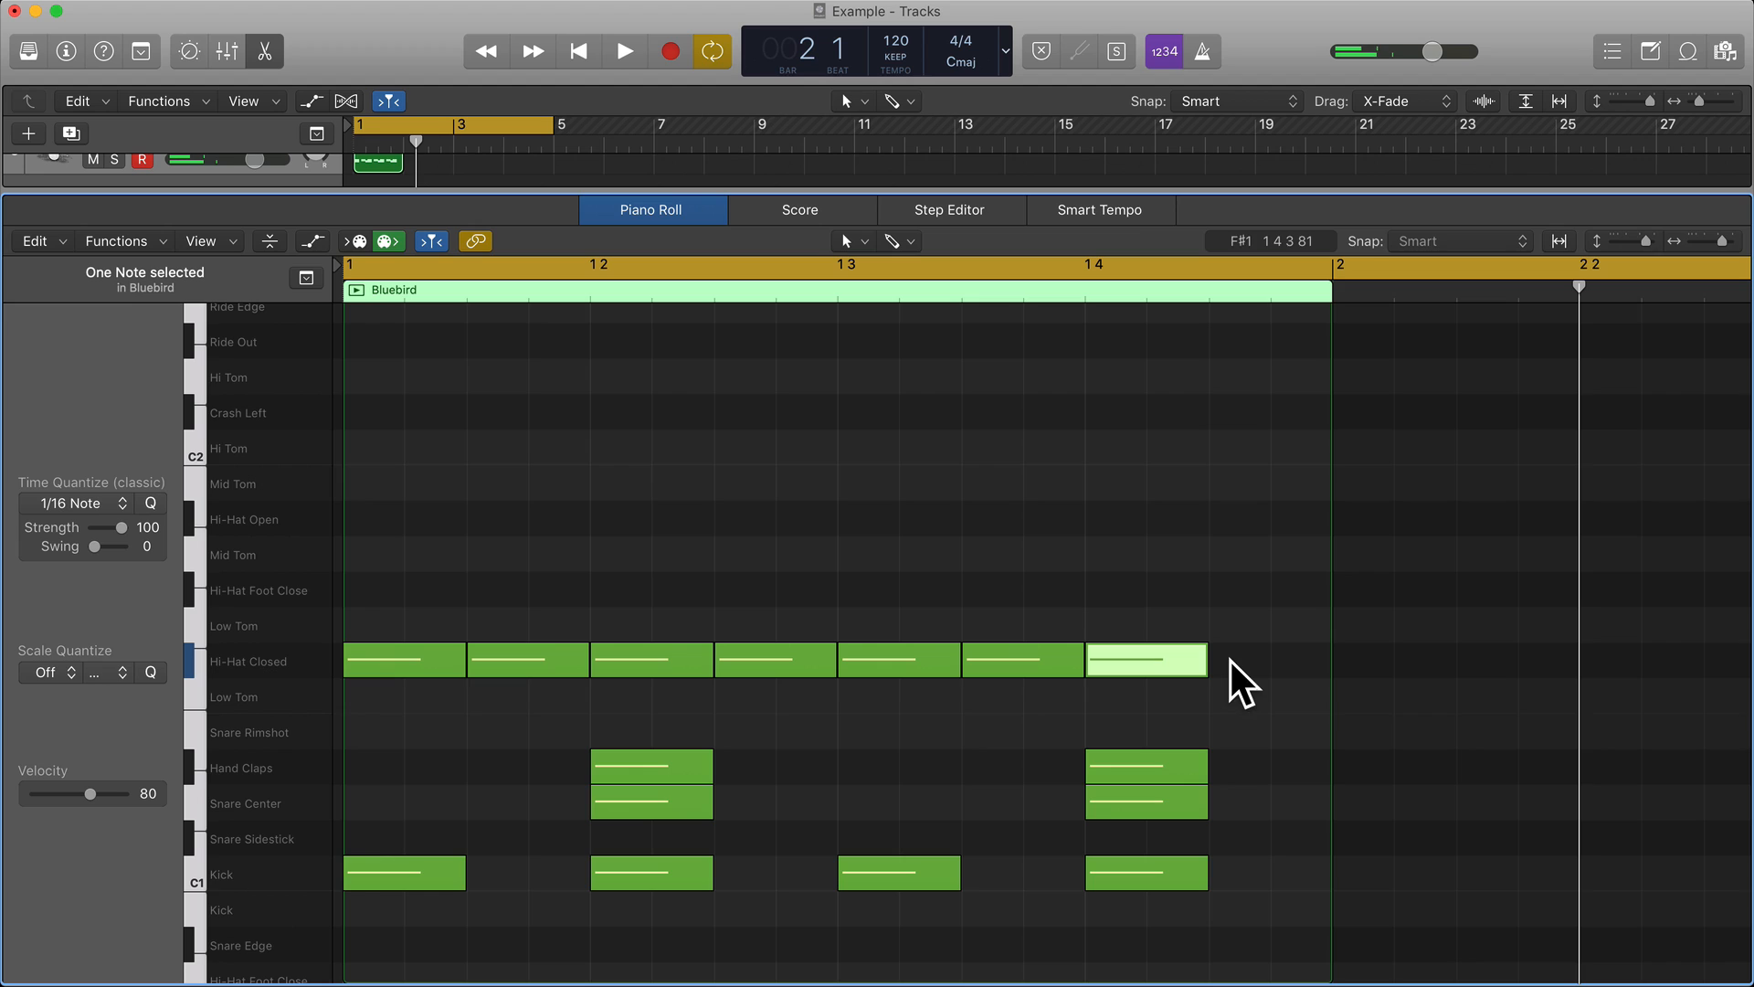
Place an eighth-note Hi-Hat Open hit on the off-beat of beat 4 in bar 1 and compare its sound with the closed hi-hat.
{"action": "left_click", "coordinate": [1254, 522]}
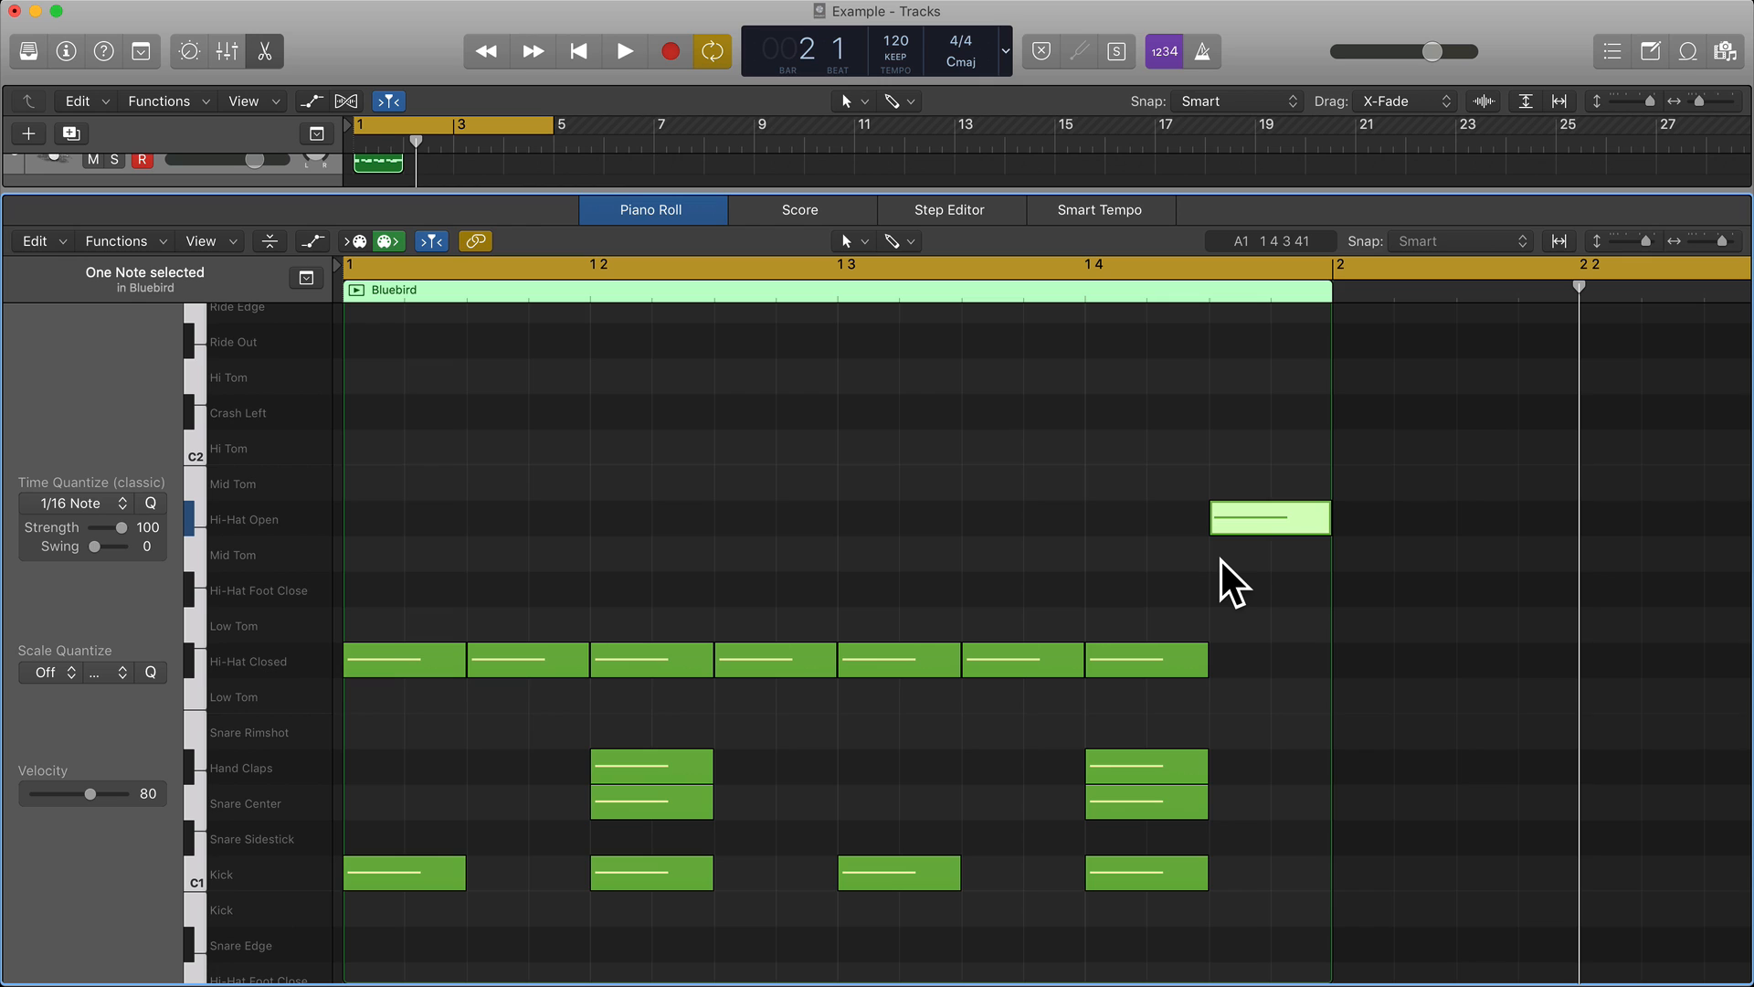
{"action": "scroll", "coordinate": [1222, 561], "scroll_direction": "down", "scroll_amount": 1}
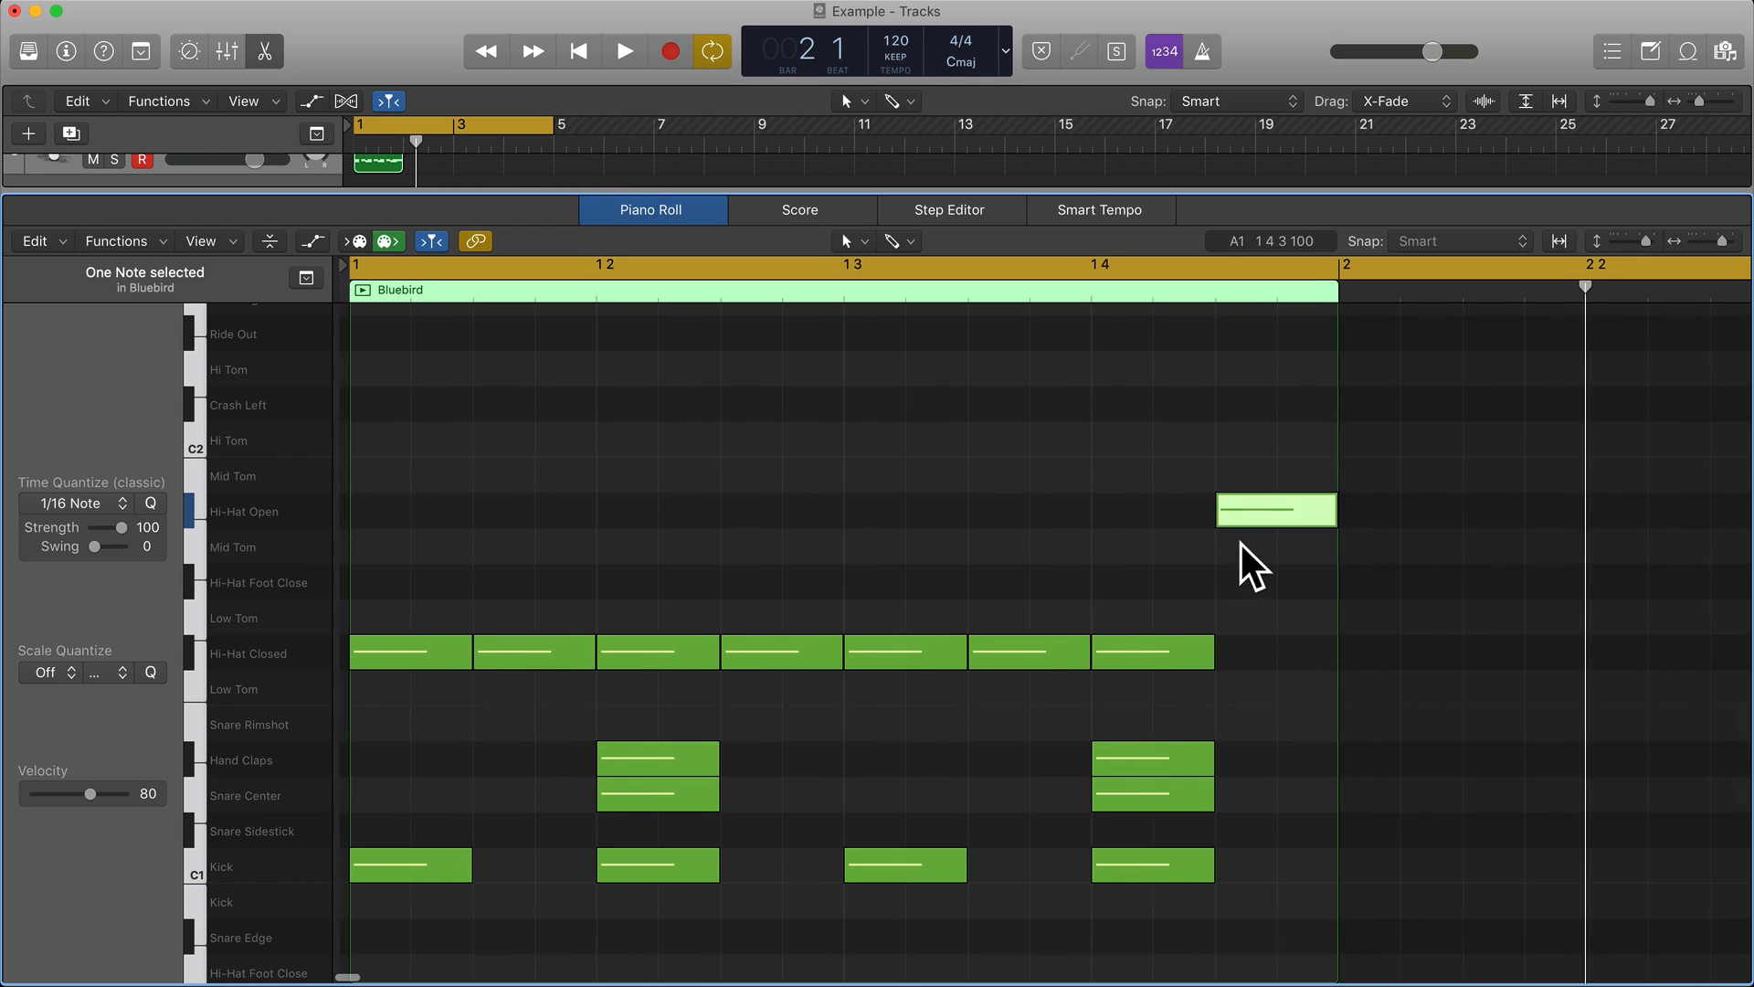
{"action": "left_click", "coordinate": [1262, 505]}
{"action": "mouse_move", "coordinate": [1261, 505]}
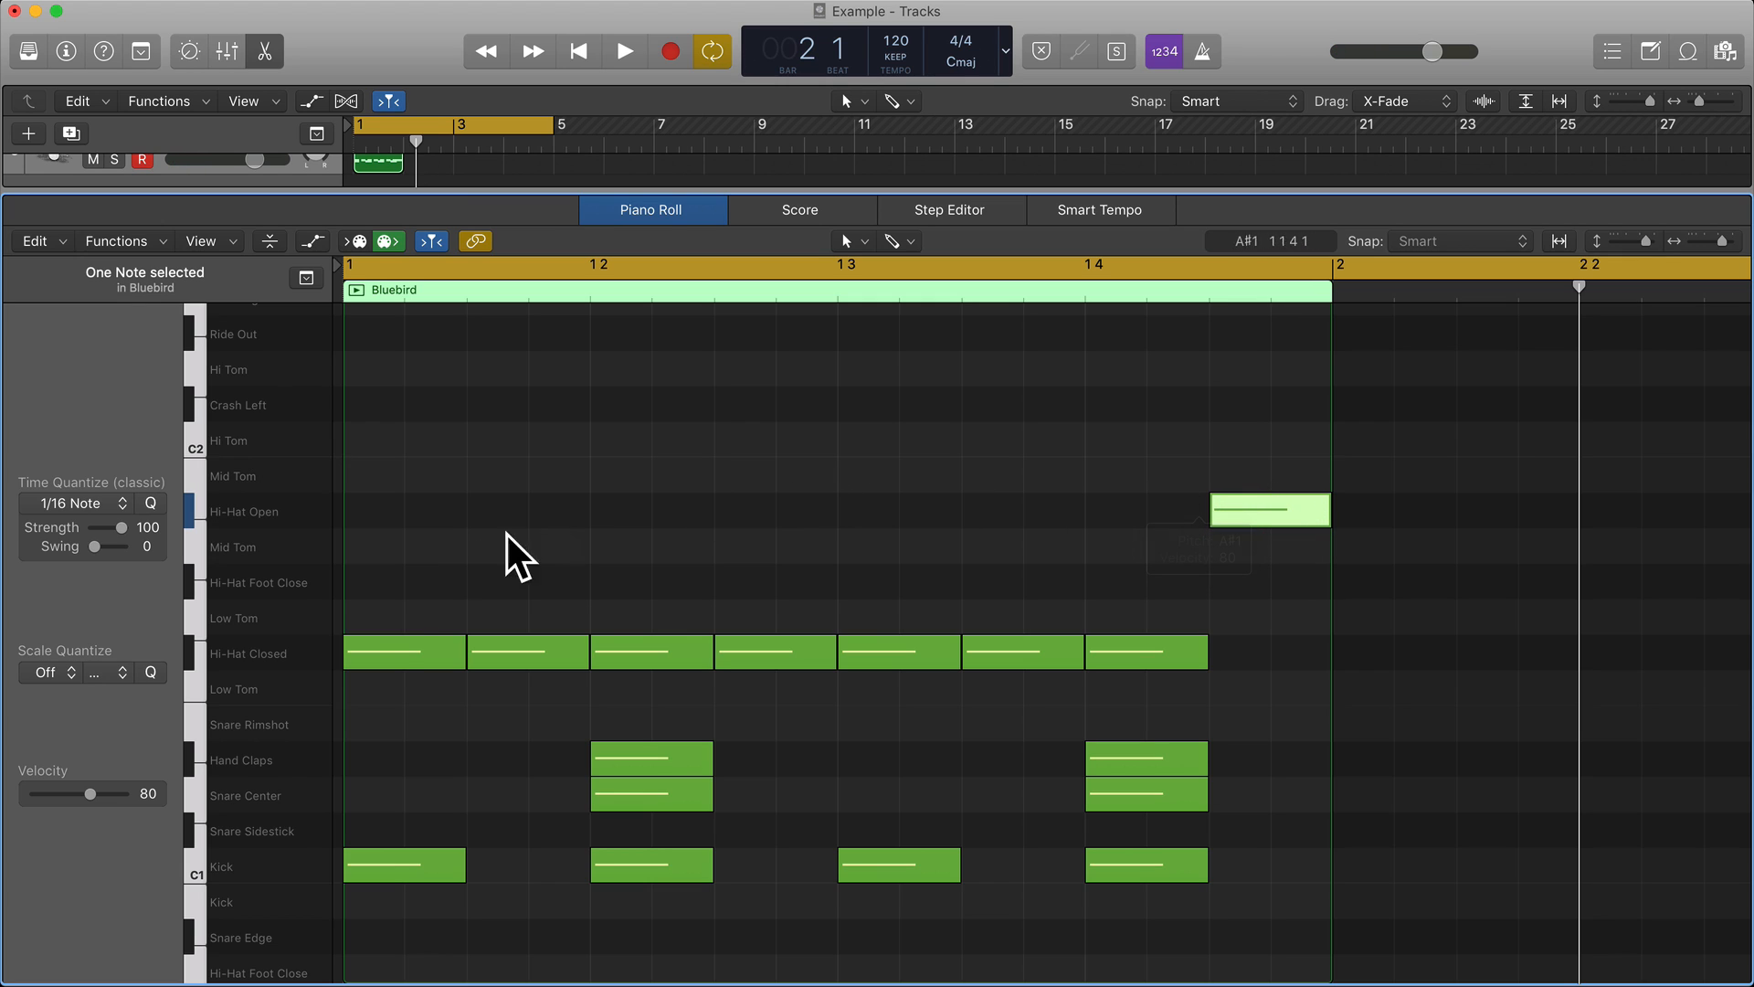
{"action": "left_click", "coordinate": [397, 648]}
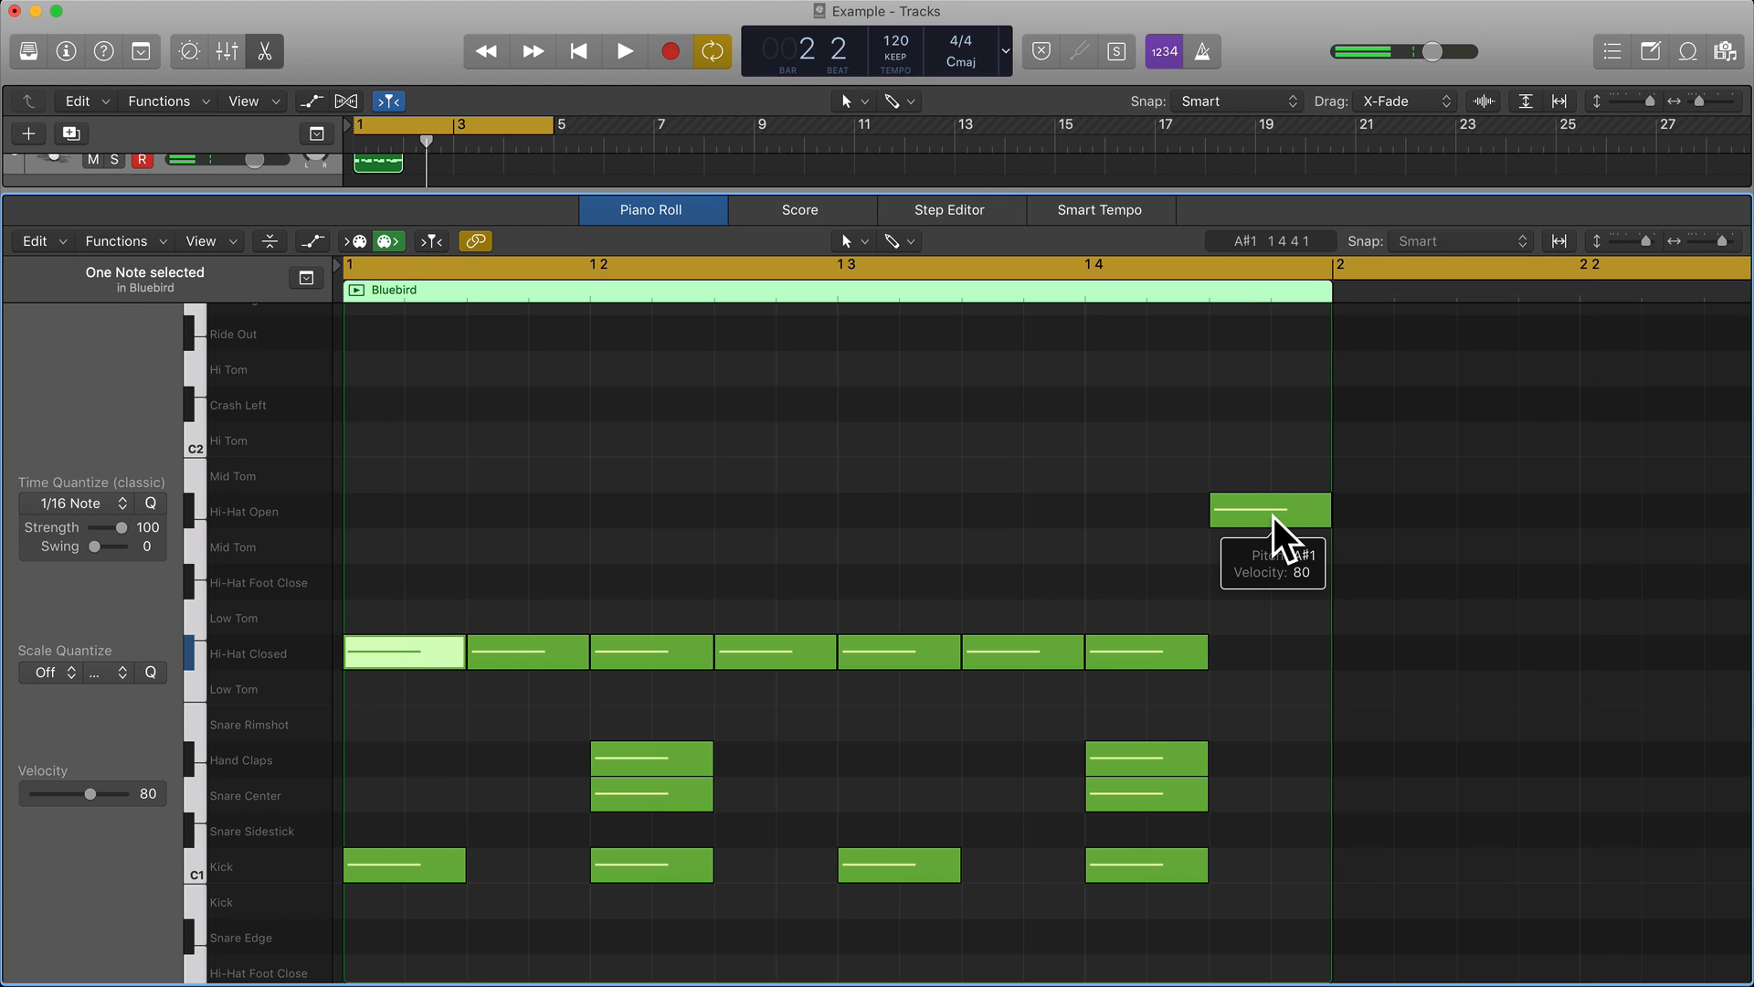
Shorten the cycle range to bar 1 only and play back the drum pattern with the hi-hats.
{"action": "left_click_drag", "start_coordinate": [551, 131], "coordinate": [399, 169]}
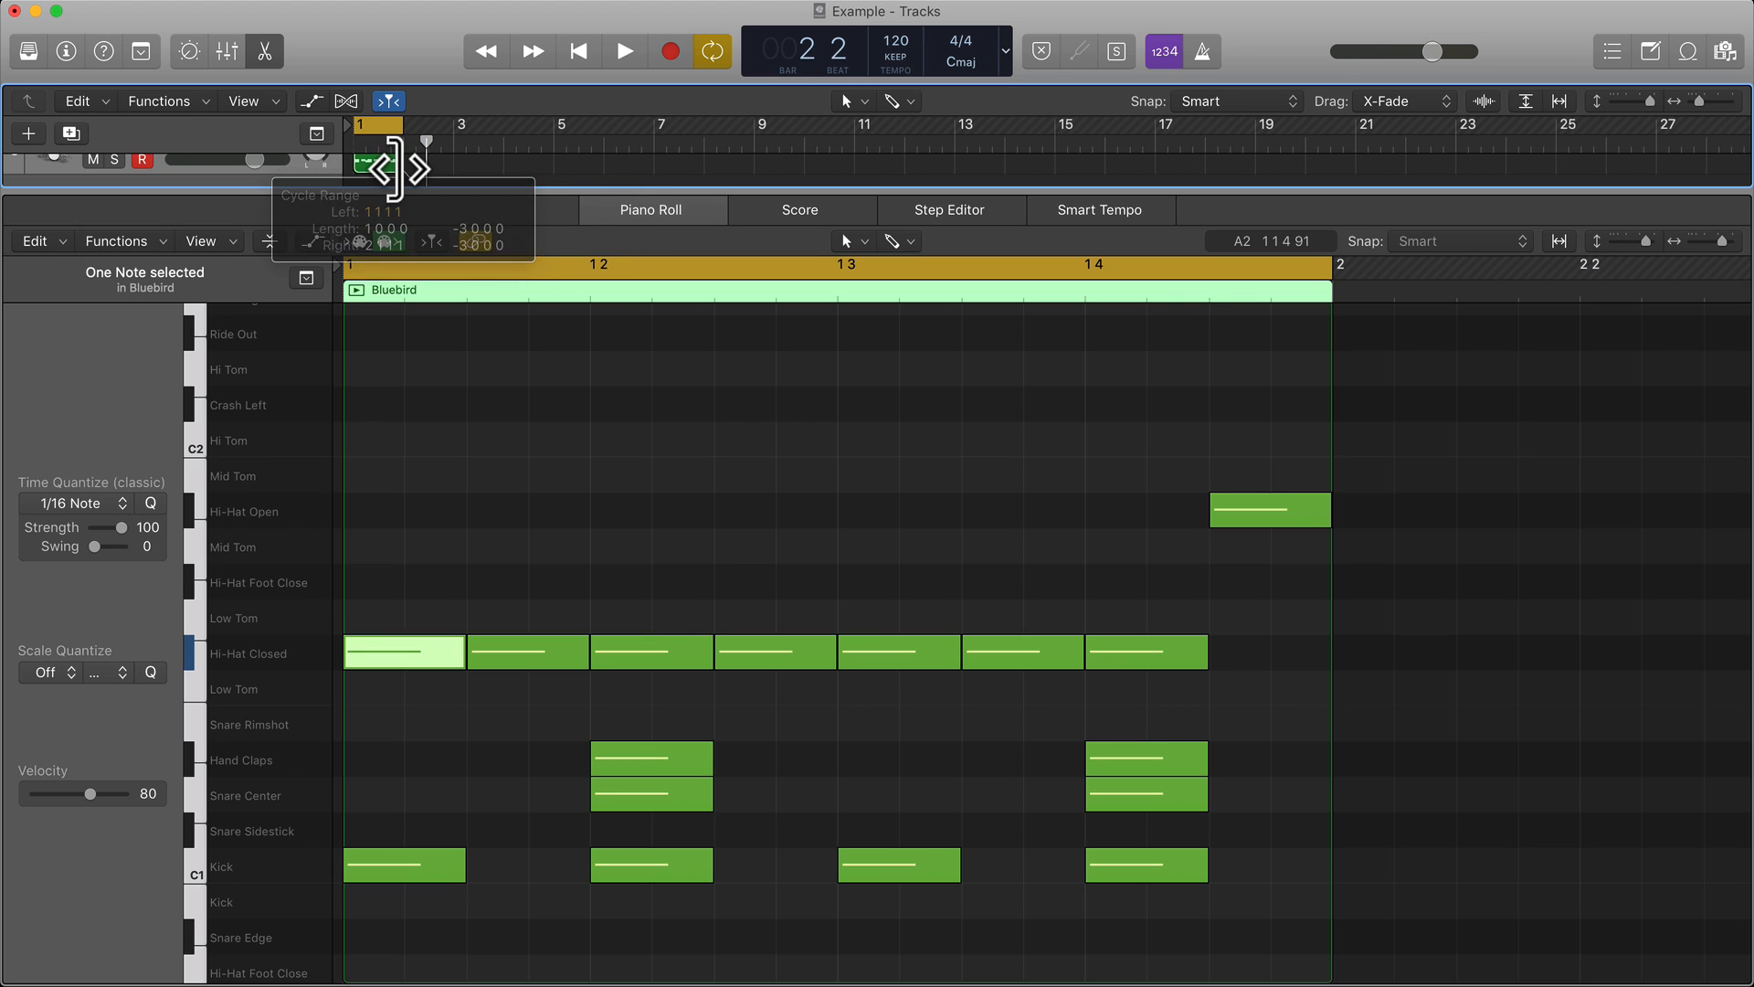
{"action": "key", "text": "space"}
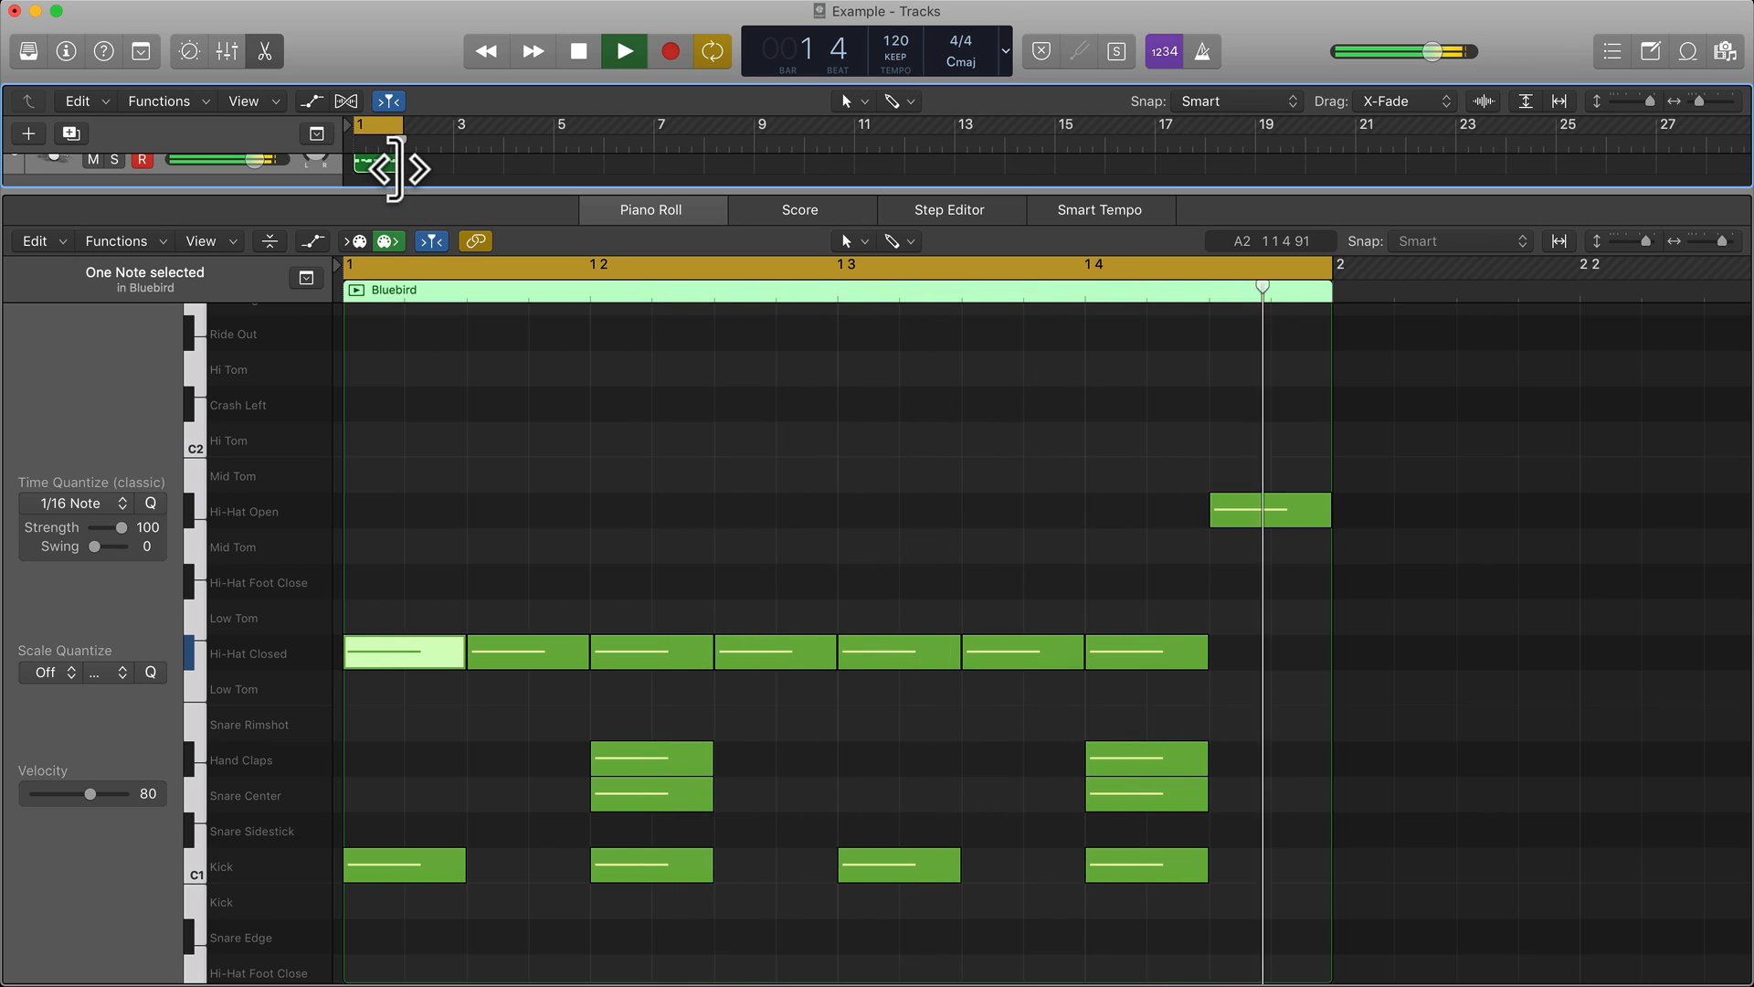
{"action": "key", "text": "space"}
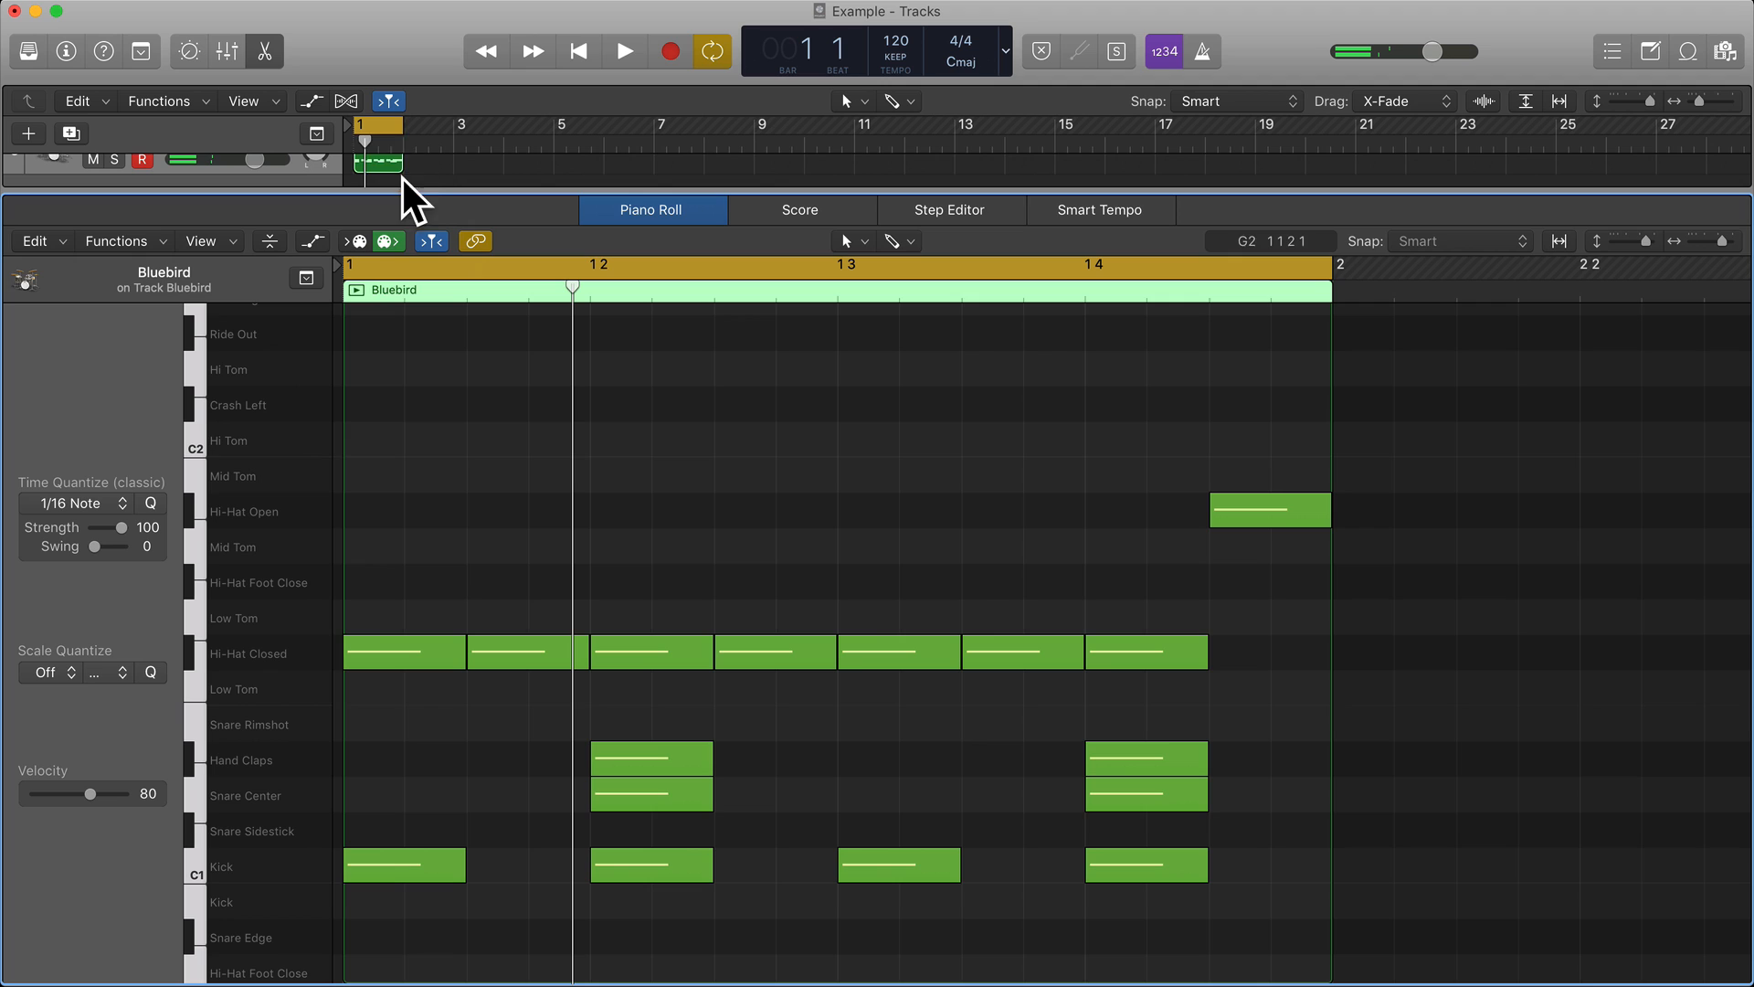
Turn cycling off and delete the Hi-Hat Open hit at the end of bar 1.
{"action": "left_click", "coordinate": [368, 112]}
{"action": "left_click", "coordinate": [369, 113]}
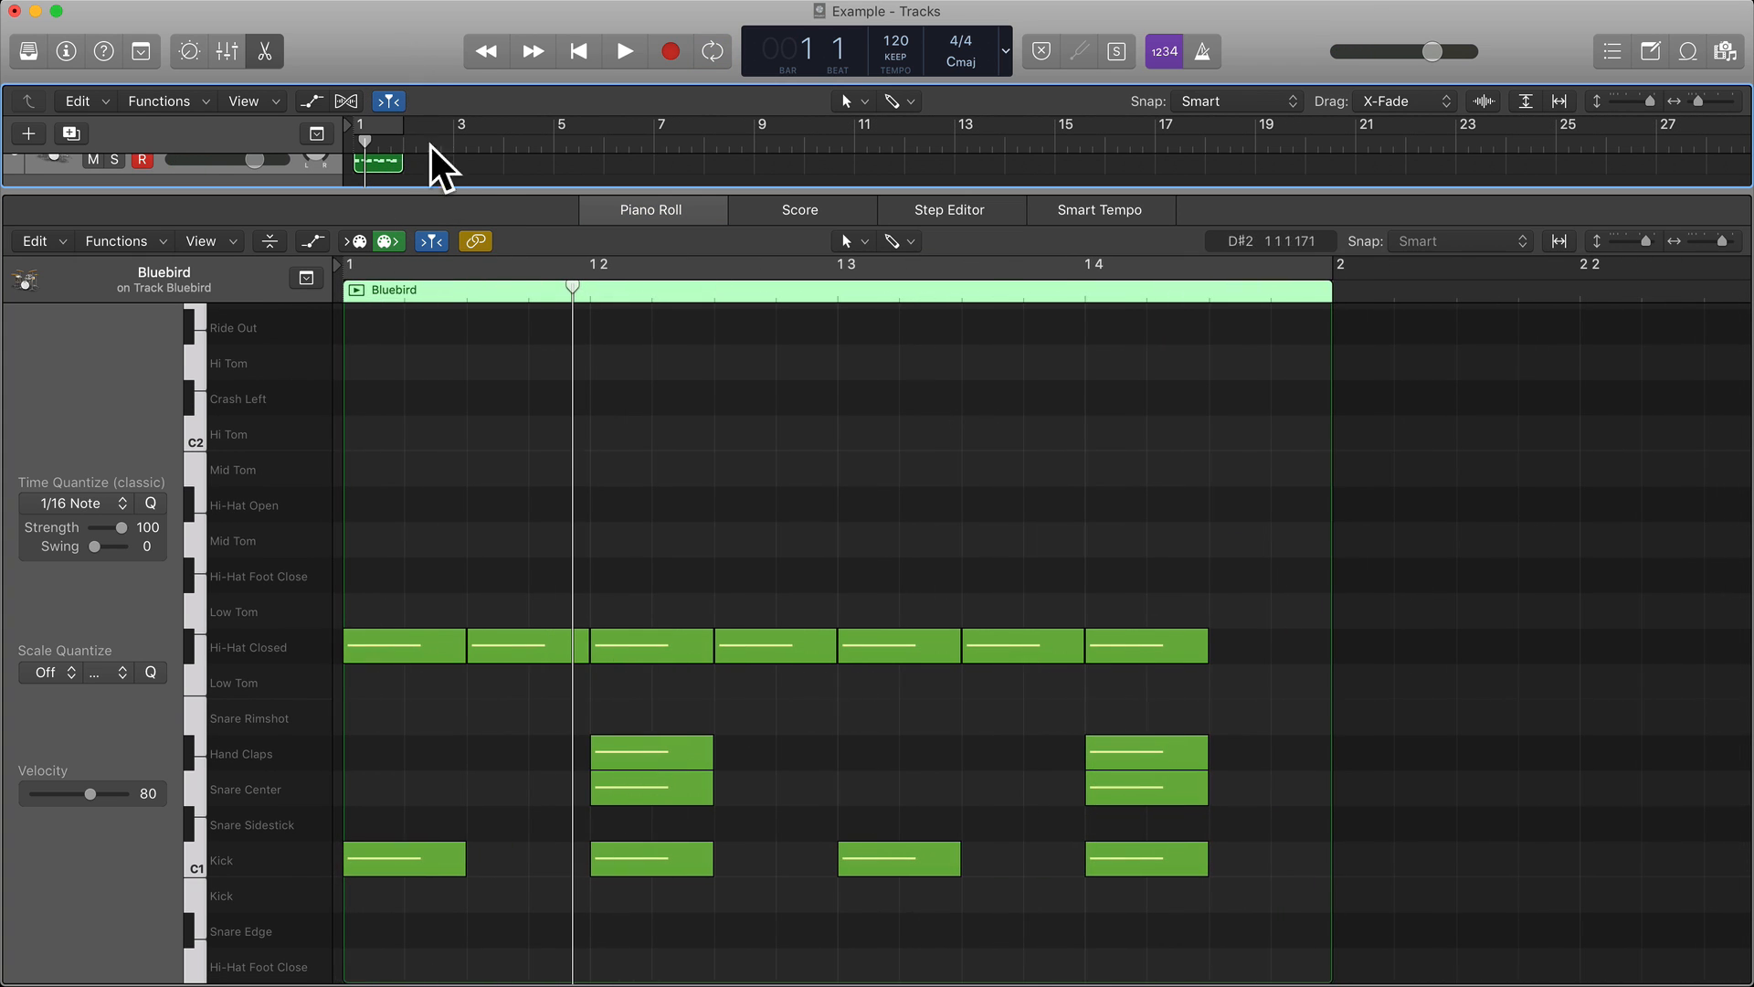
{"action": "left_click", "coordinate": [469, 500]}
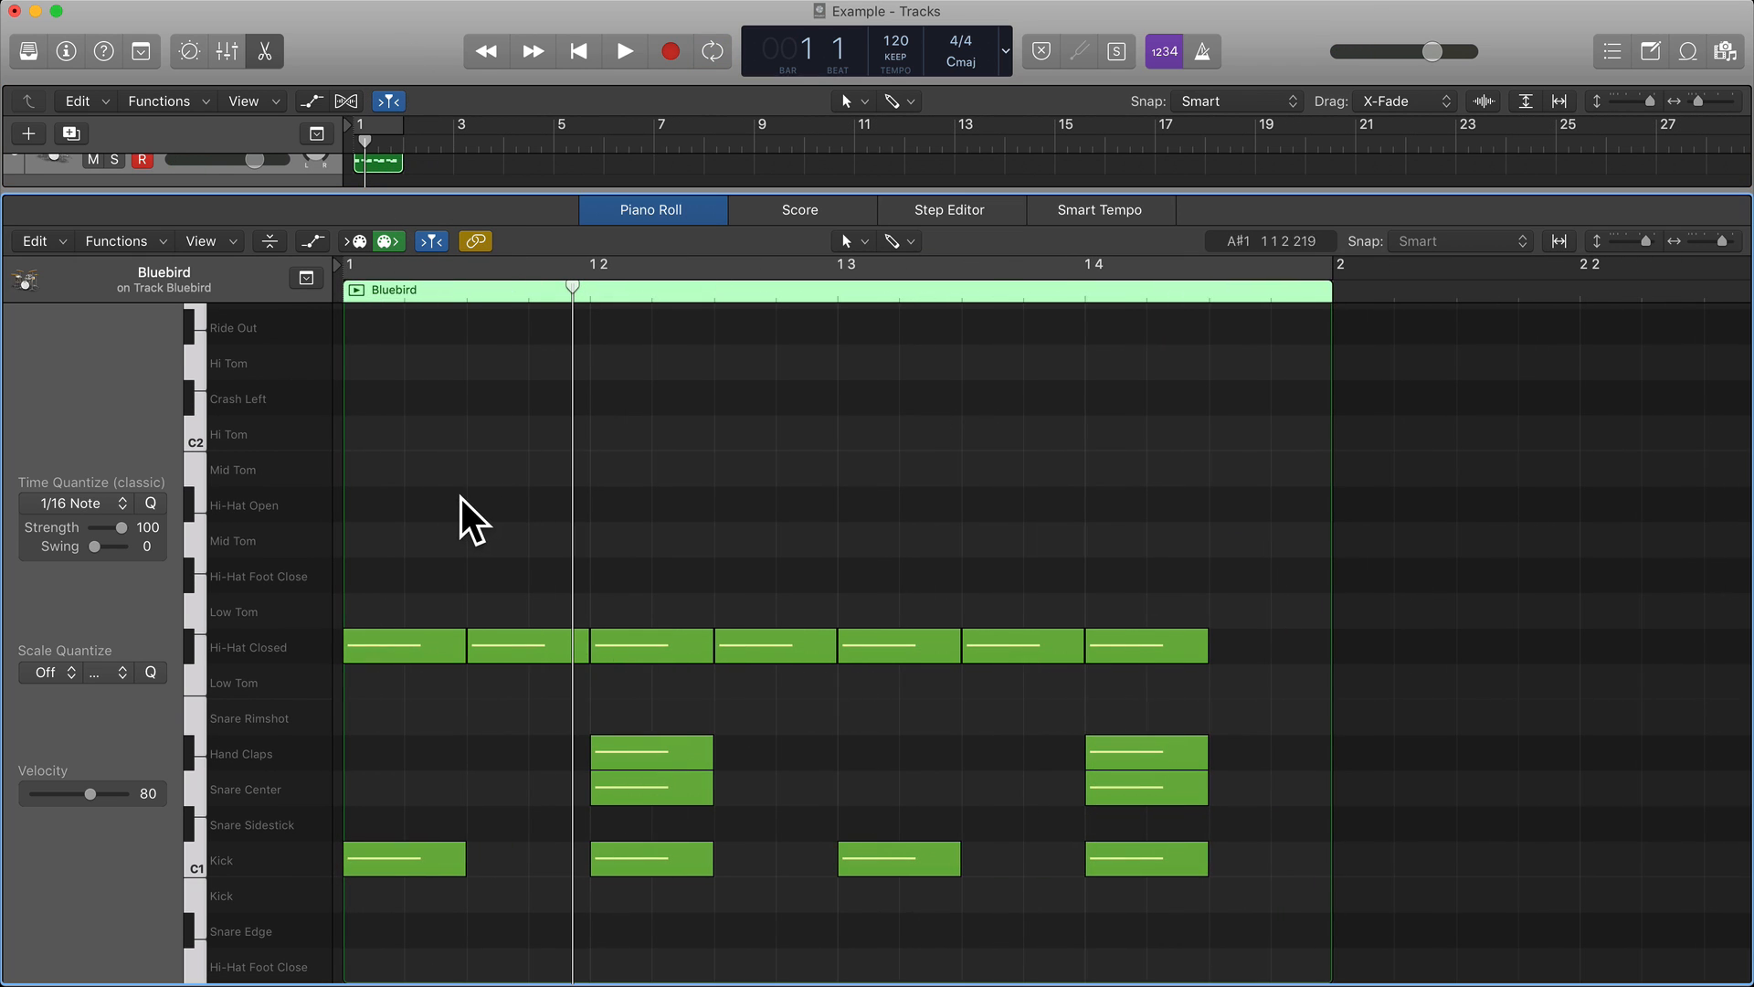
Copy all the drum notes of bar 1 and paste them at the start of bar 2.
{"action": "key", "text": "super+a"}
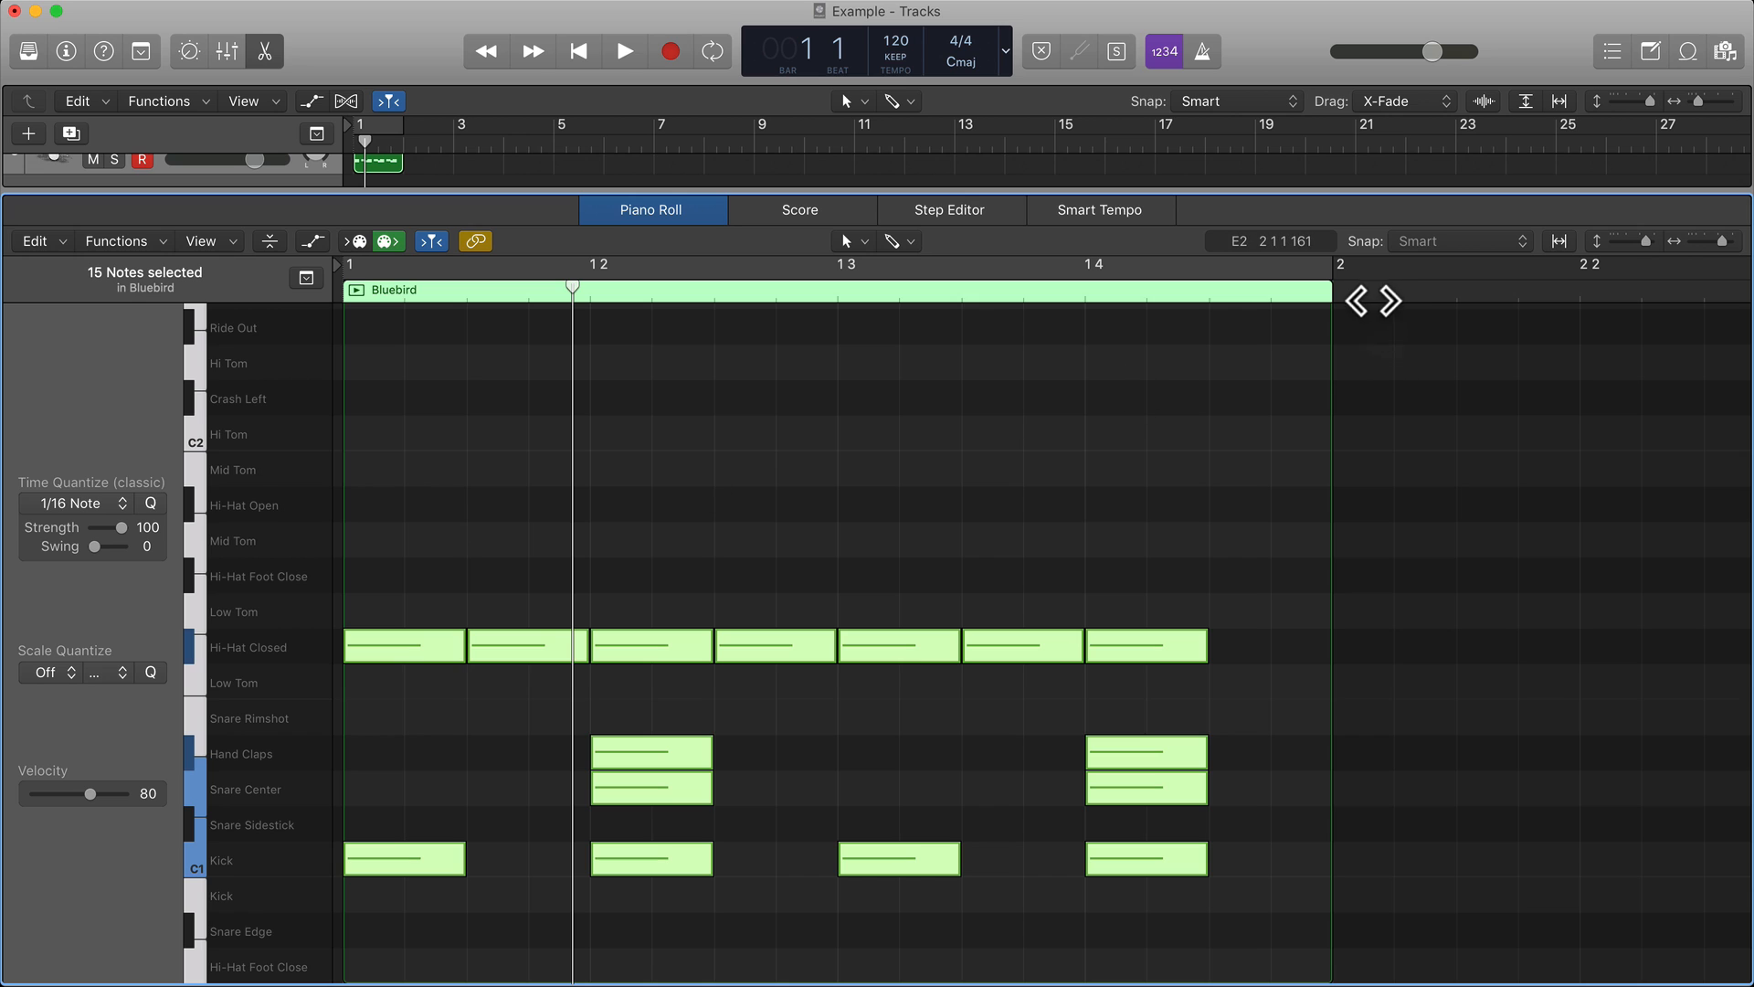
{"action": "left_click", "coordinate": [1340, 292]}
{"action": "key", "text": "super+v"}
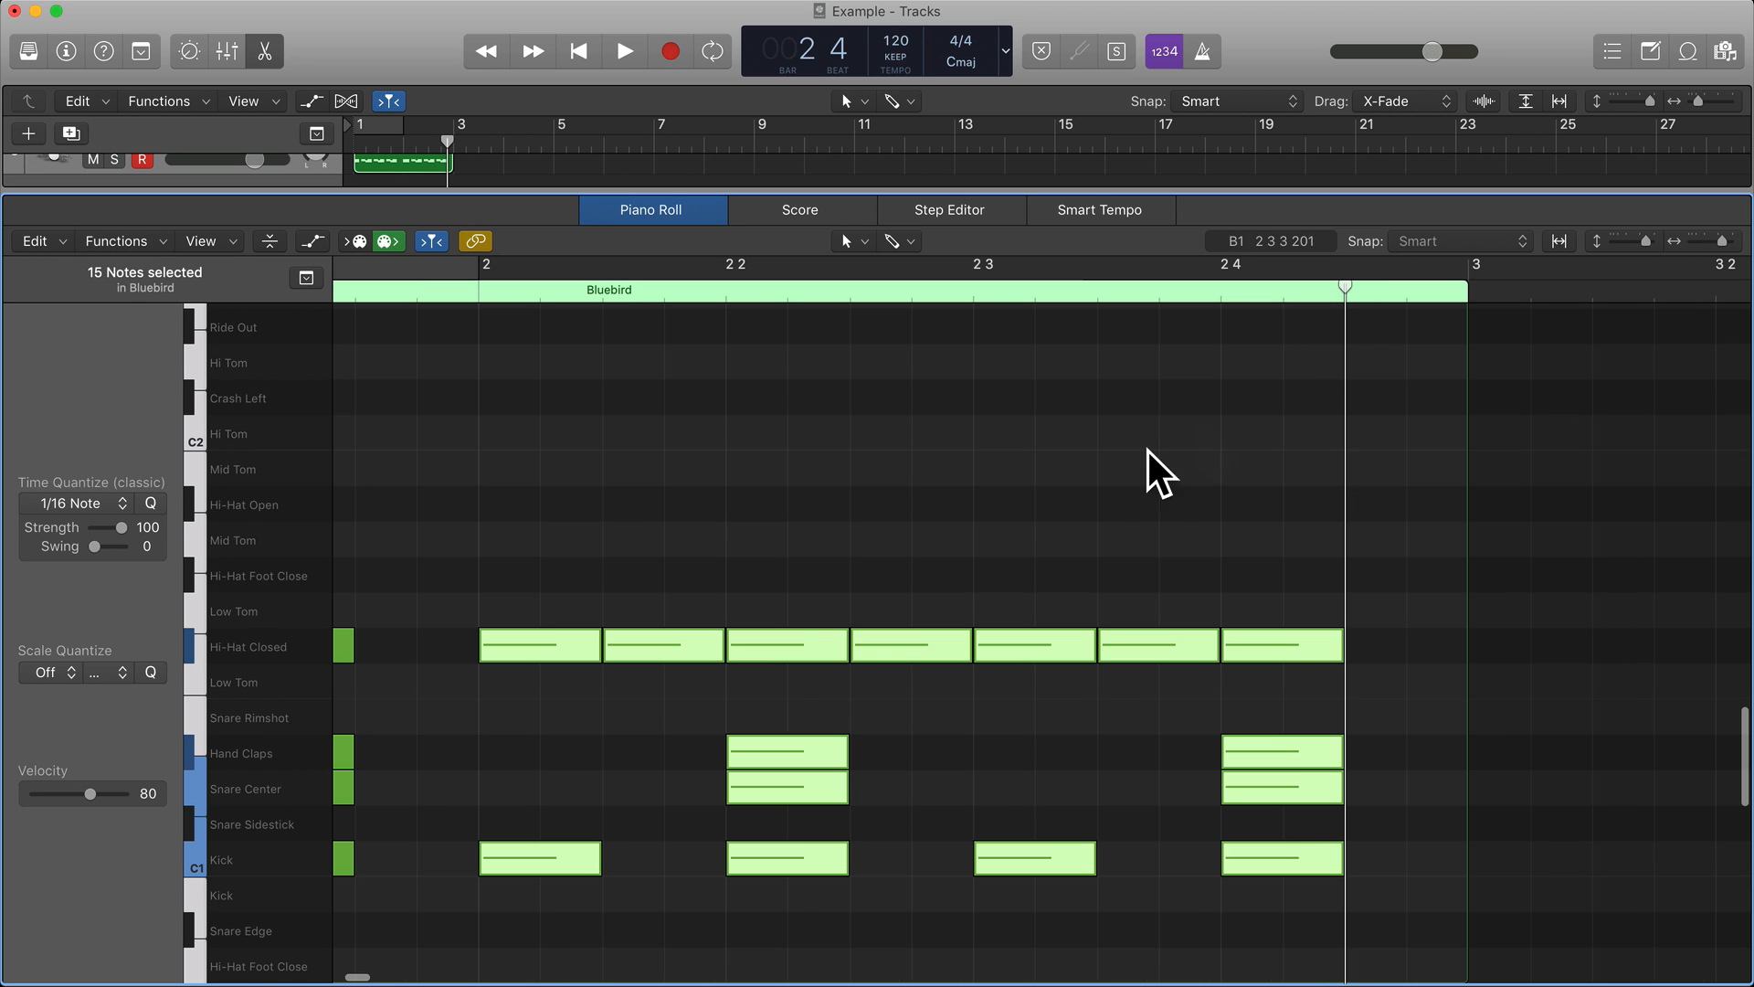
{"action": "left_click", "coordinate": [981, 494]}
{"action": "scroll", "coordinate": [984, 492], "scroll_direction": "left", "scroll_amount": 4}
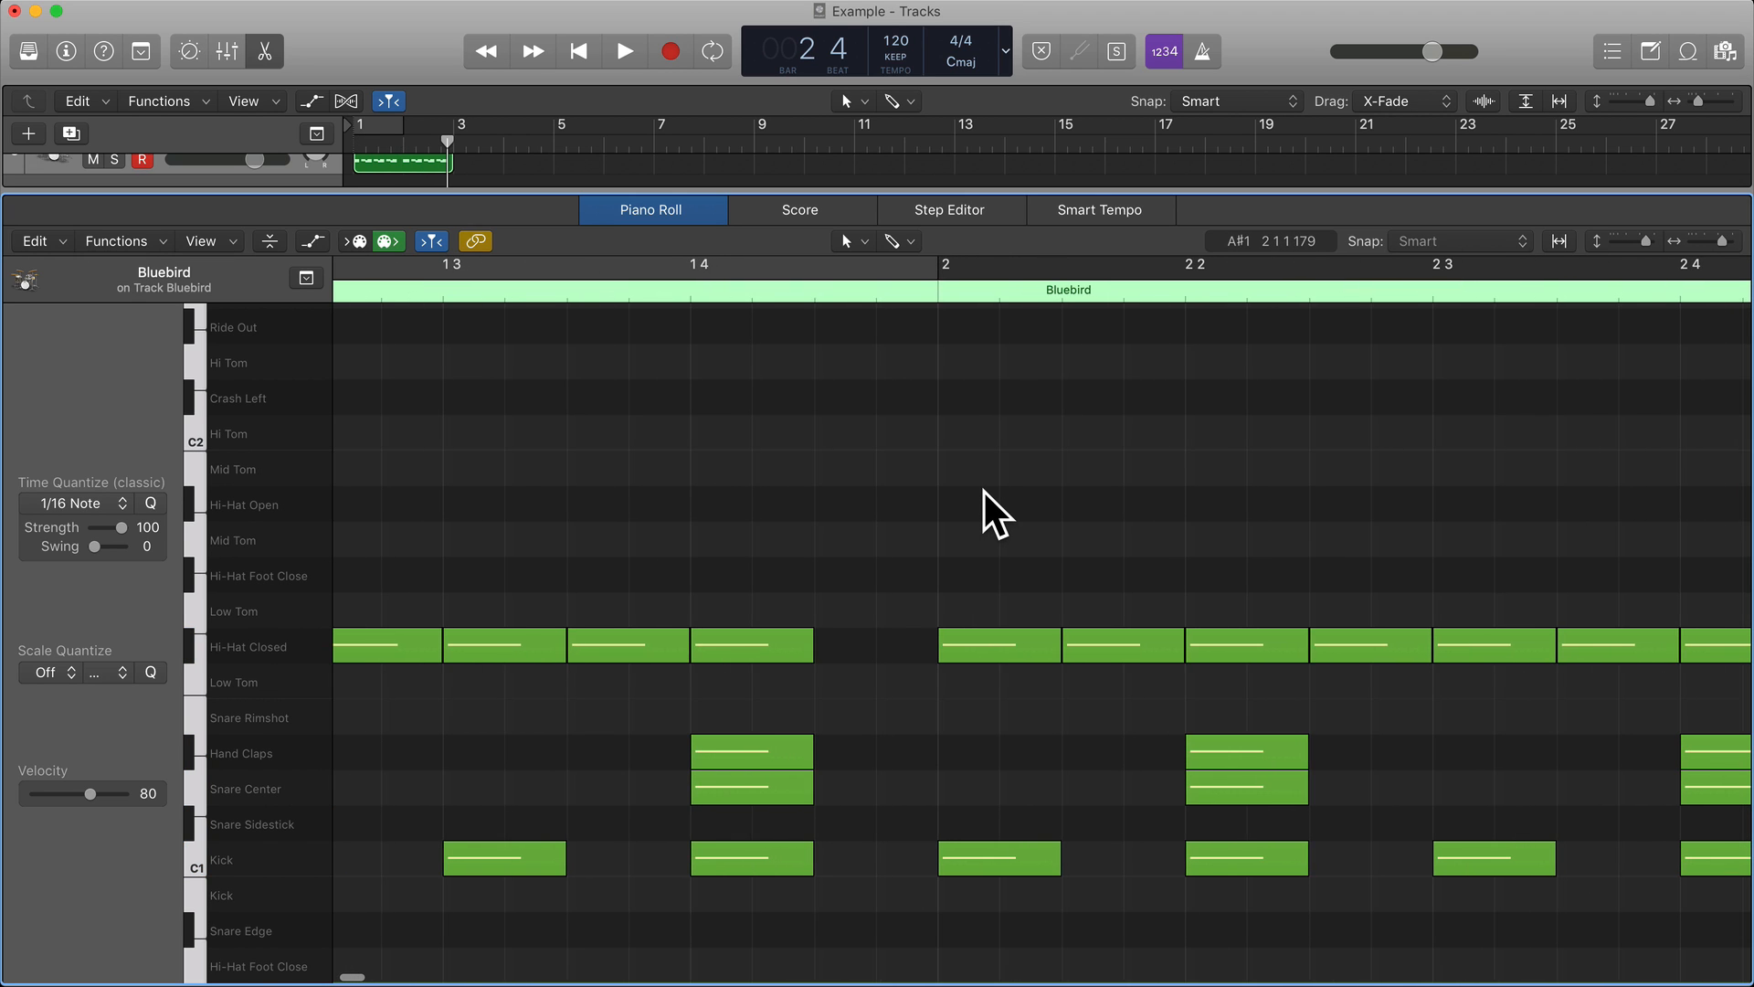
Replace bar 2's beat 3 kick with two sixteenth-note kicks, one sixteenth before and one after beat 3, and play the pattern back.
{"action": "scroll", "coordinate": [984, 492], "scroll_direction": "right", "scroll_amount": 4}
{"action": "mouse_move", "coordinate": [1292, 856]}
{"action": "left_mouse_down"}
{"action": "mouse_move", "coordinate": [1194, 854]}
{"action": "mouse_move", "coordinate": [1315, 856]}
{"action": "left_mouse_up"}
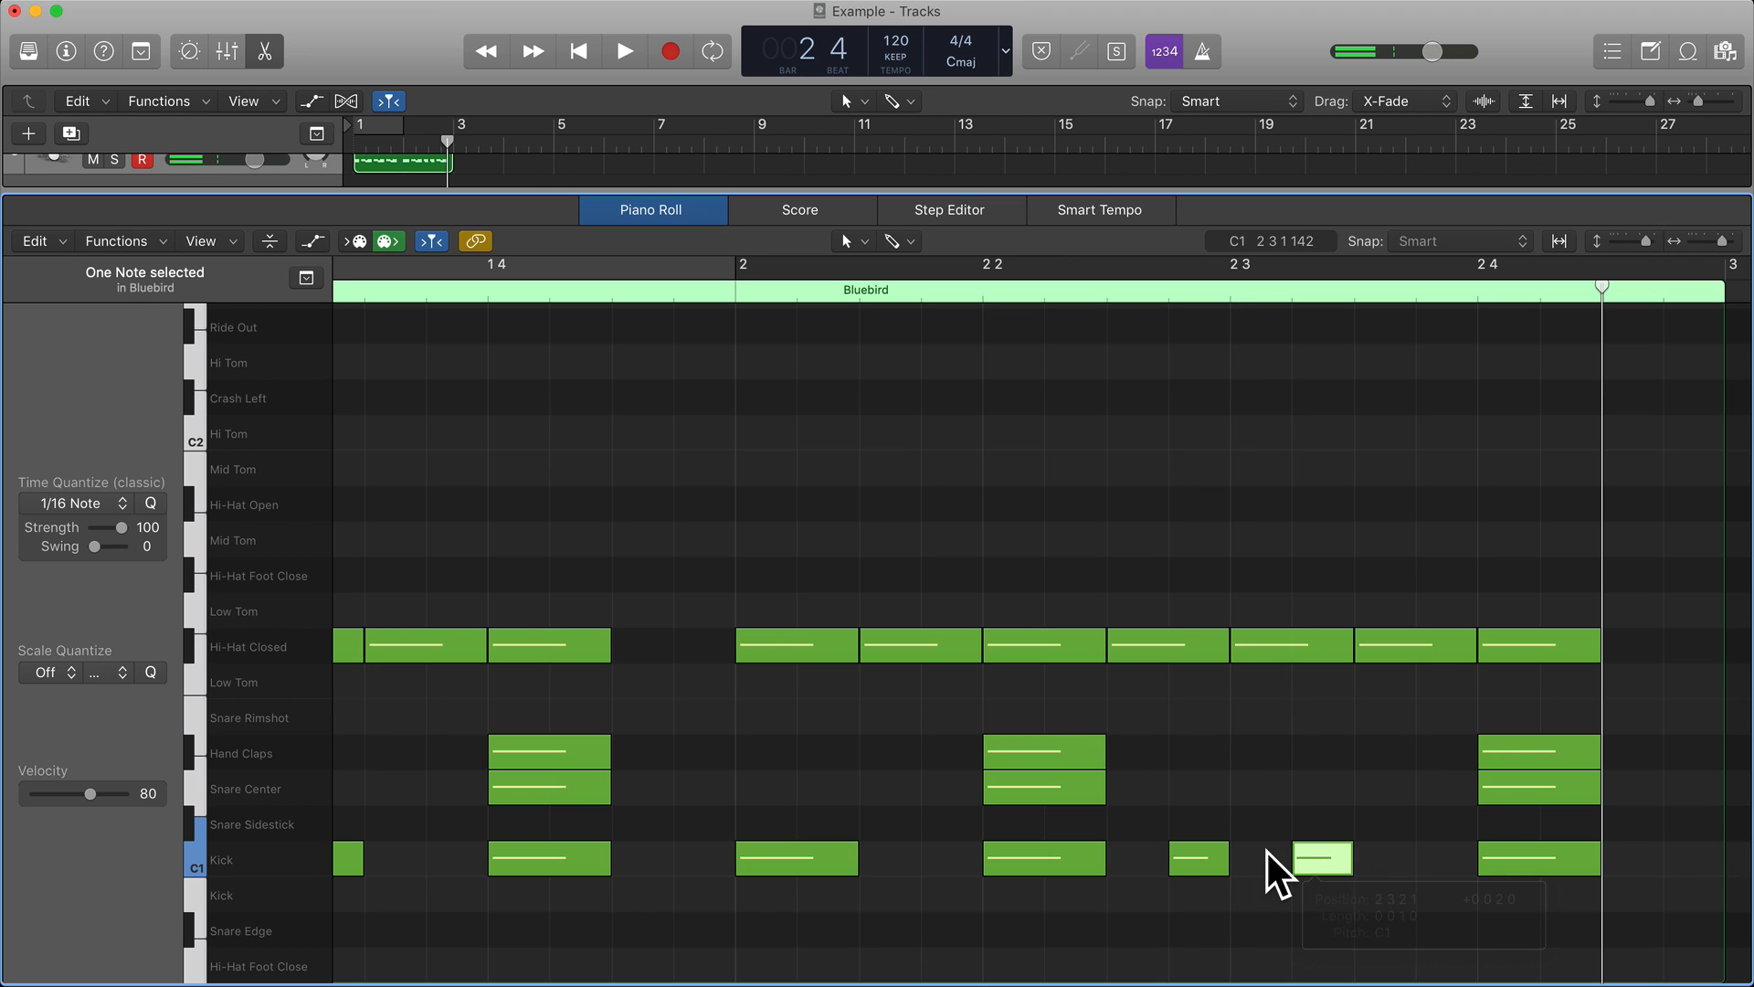
{"action": "scroll", "coordinate": [1222, 854], "scroll_direction": "right", "scroll_amount": 5}
{"action": "scroll", "coordinate": [1220, 854], "scroll_direction": "right", "scroll_amount": 1}
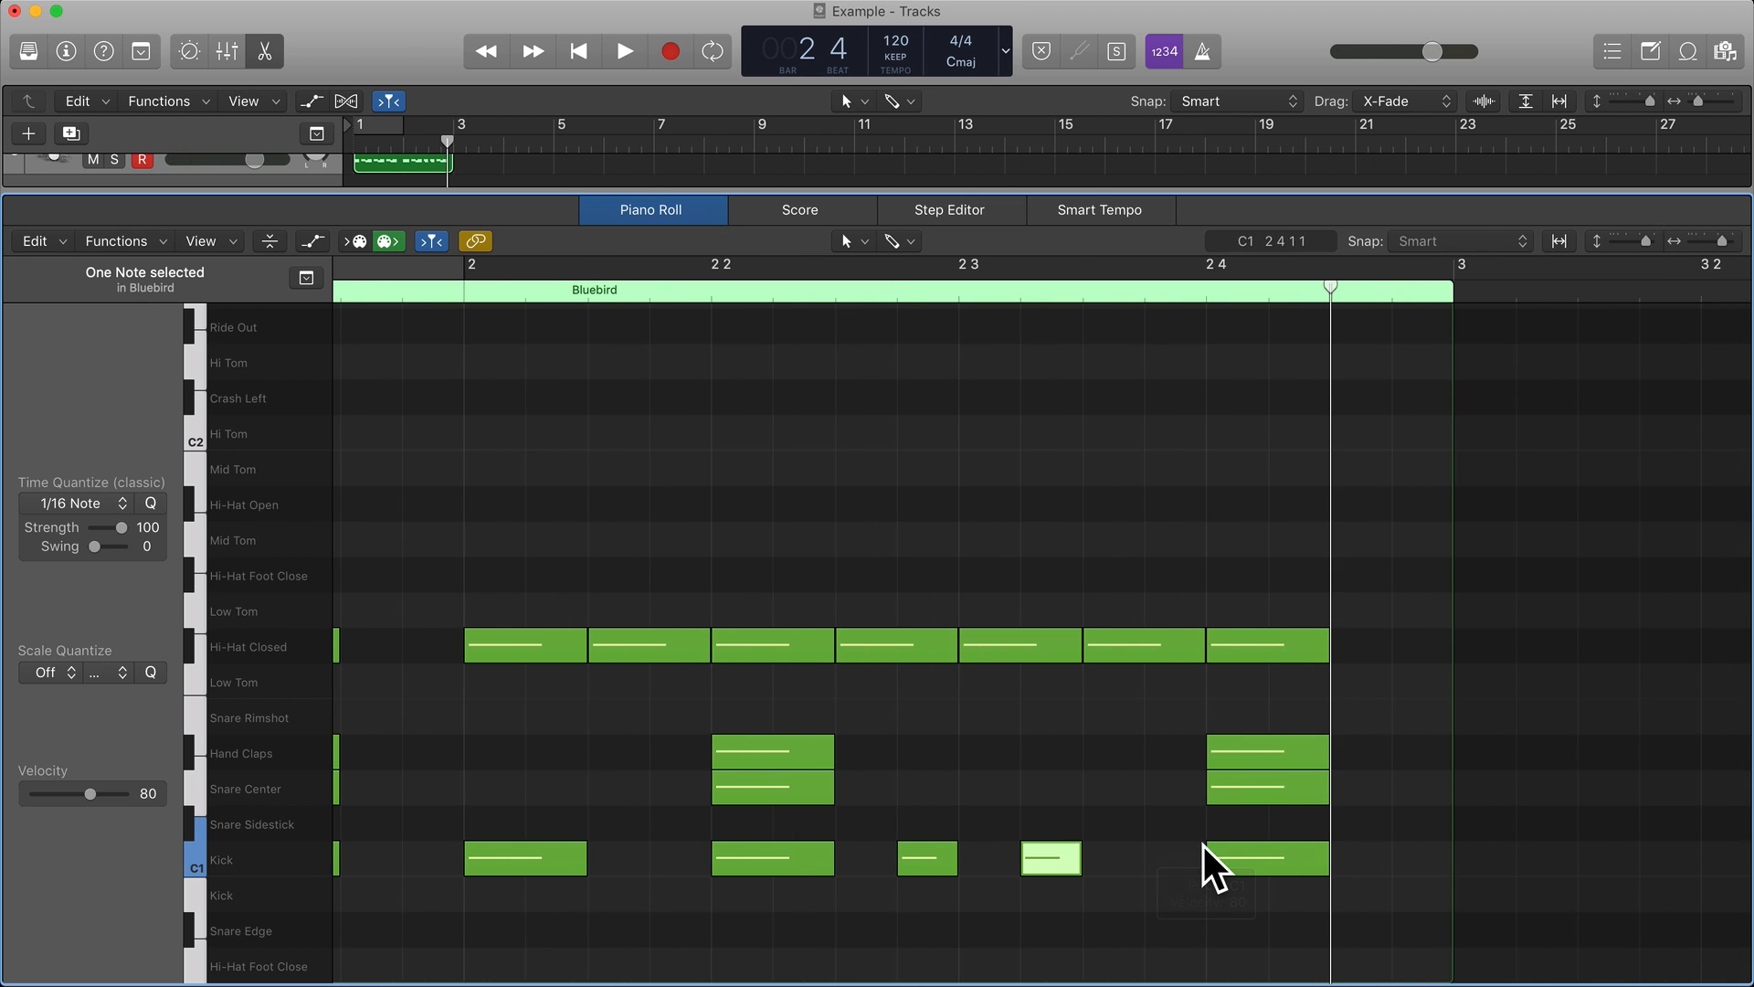
{"action": "double_click", "coordinate": [397, 294]}
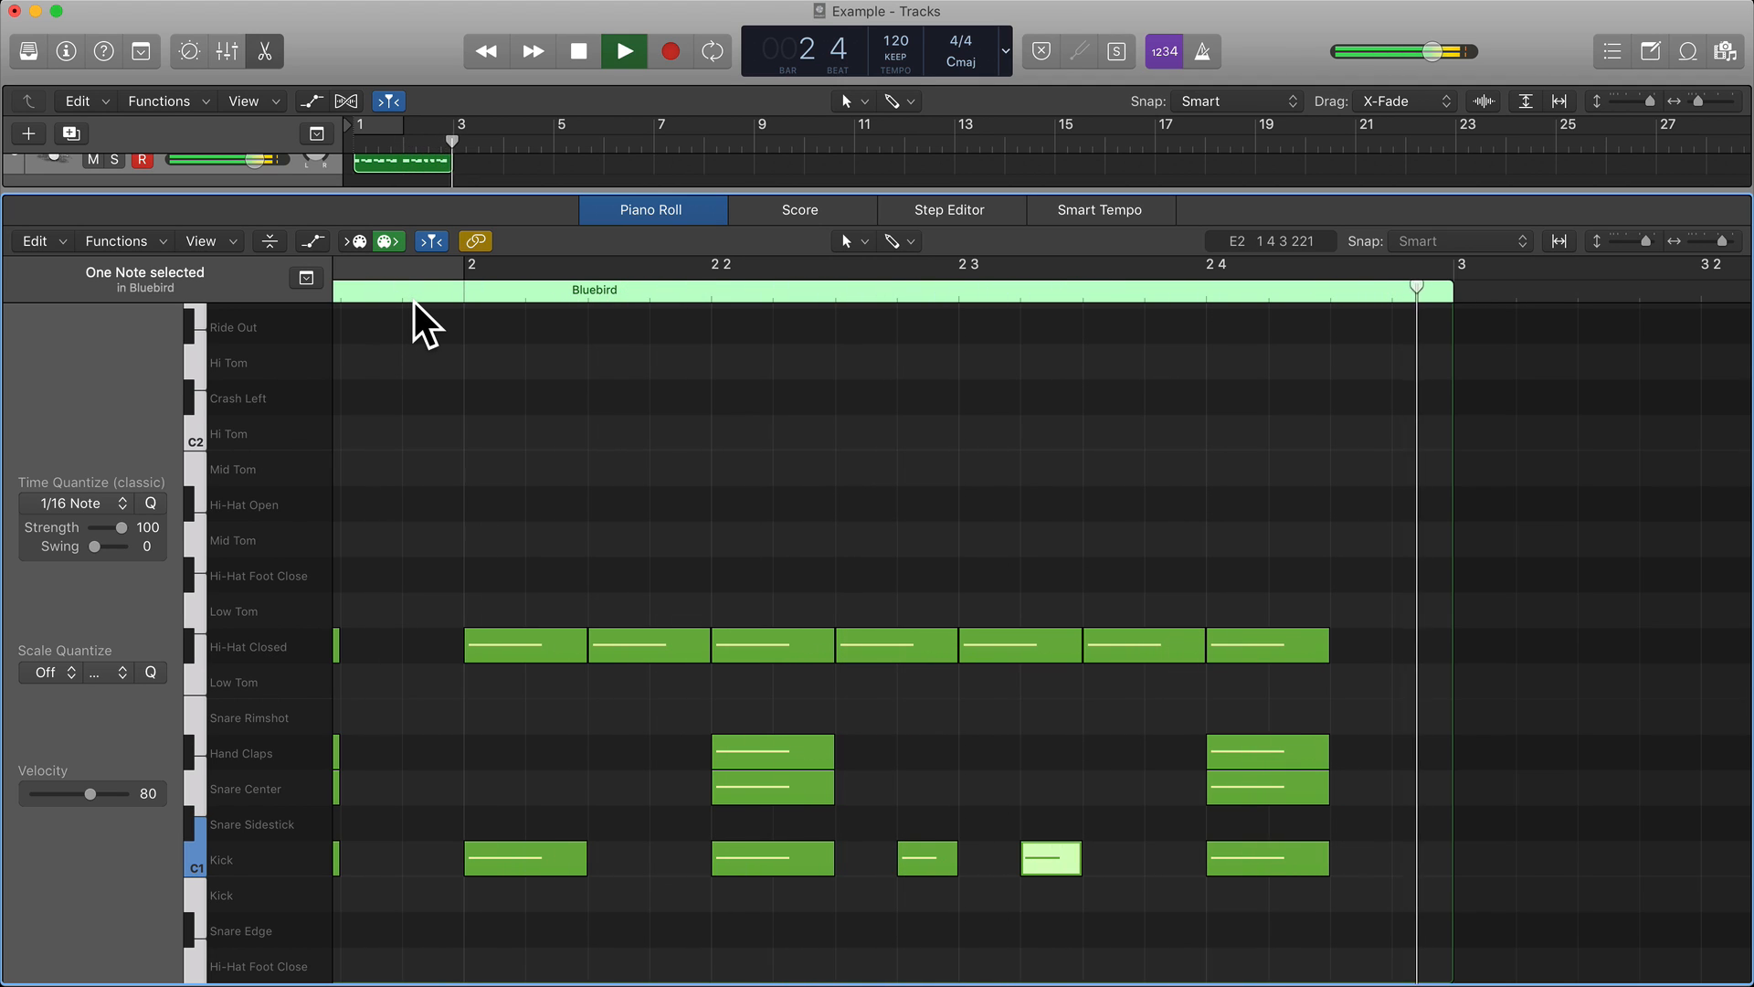
{"action": "key", "text": "space"}
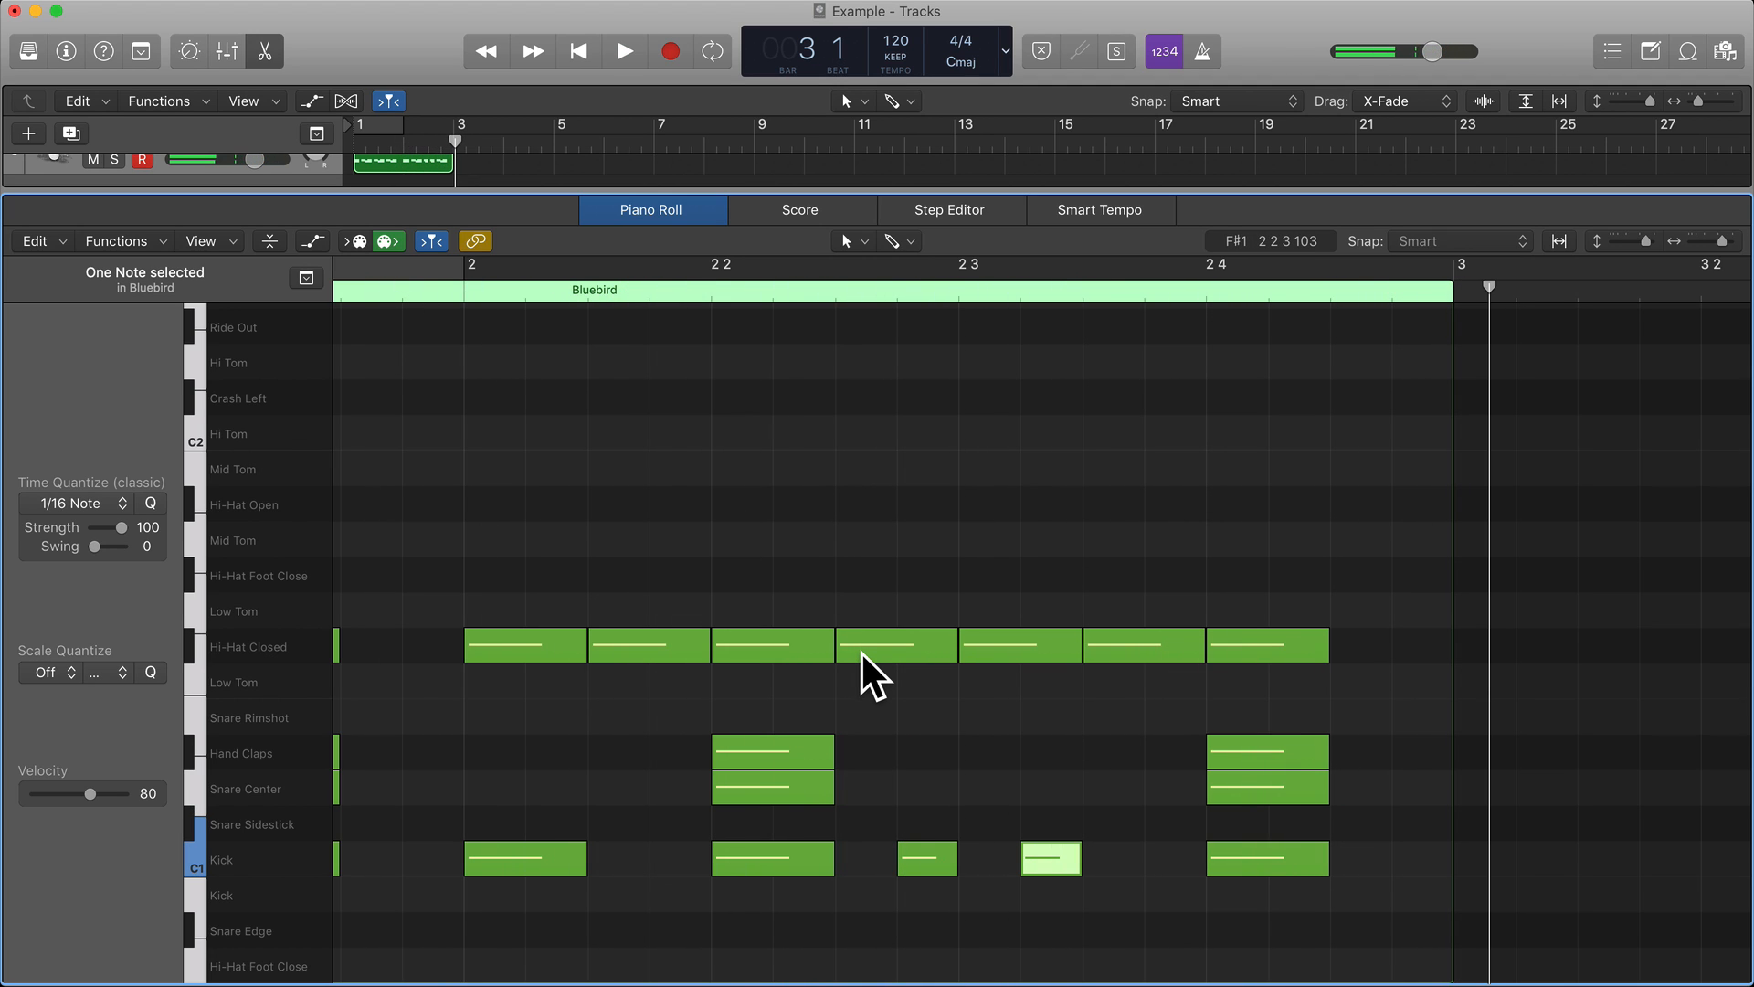
Copy bar 2's beat 4 Snare Center and Hand Claps hits to the bar's last eighth note, and play the result back.
{"action": "scroll", "coordinate": [997, 723], "scroll_direction": "left", "scroll_amount": 1}
{"action": "scroll", "coordinate": [996, 721], "scroll_direction": "right", "scroll_amount": 2}
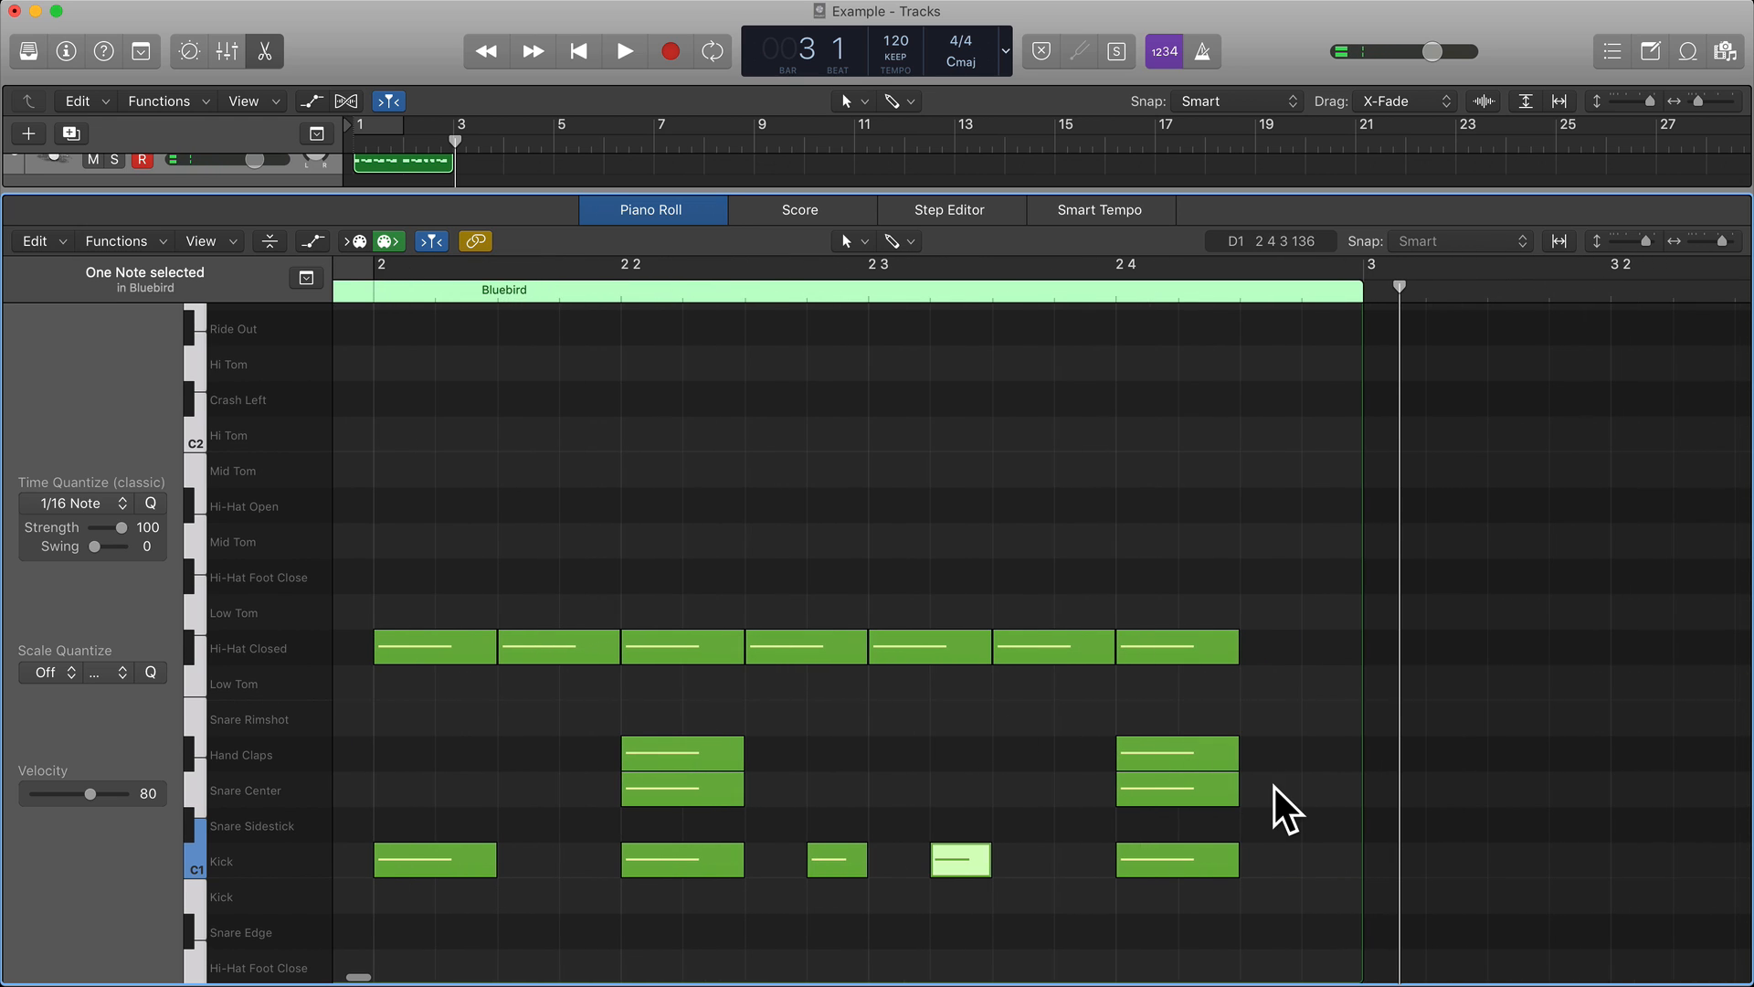
{"action": "left_click", "coordinate": [1160, 751]}
{"action": "left_click", "coordinate": [1164, 787], "text": "shift"}
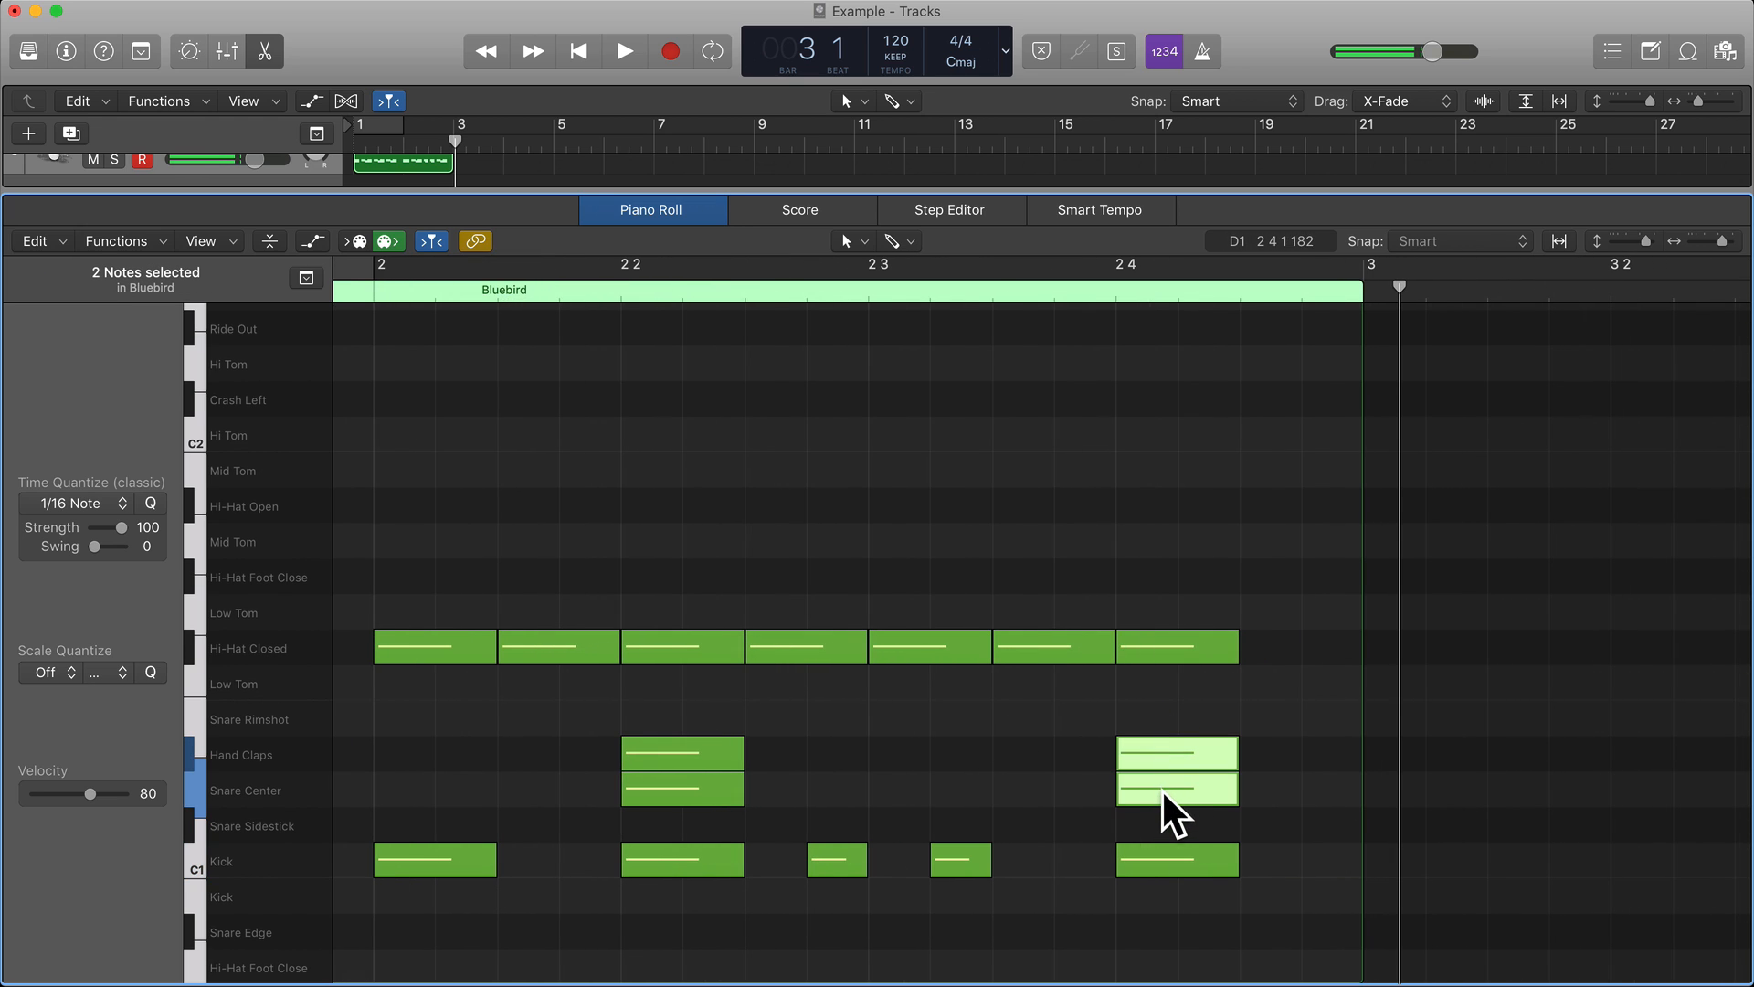
{"action": "left_click_drag", "start_coordinate": [1164, 785], "coordinate": [1267, 765]}
{"action": "double_click", "coordinate": [634, 294]}
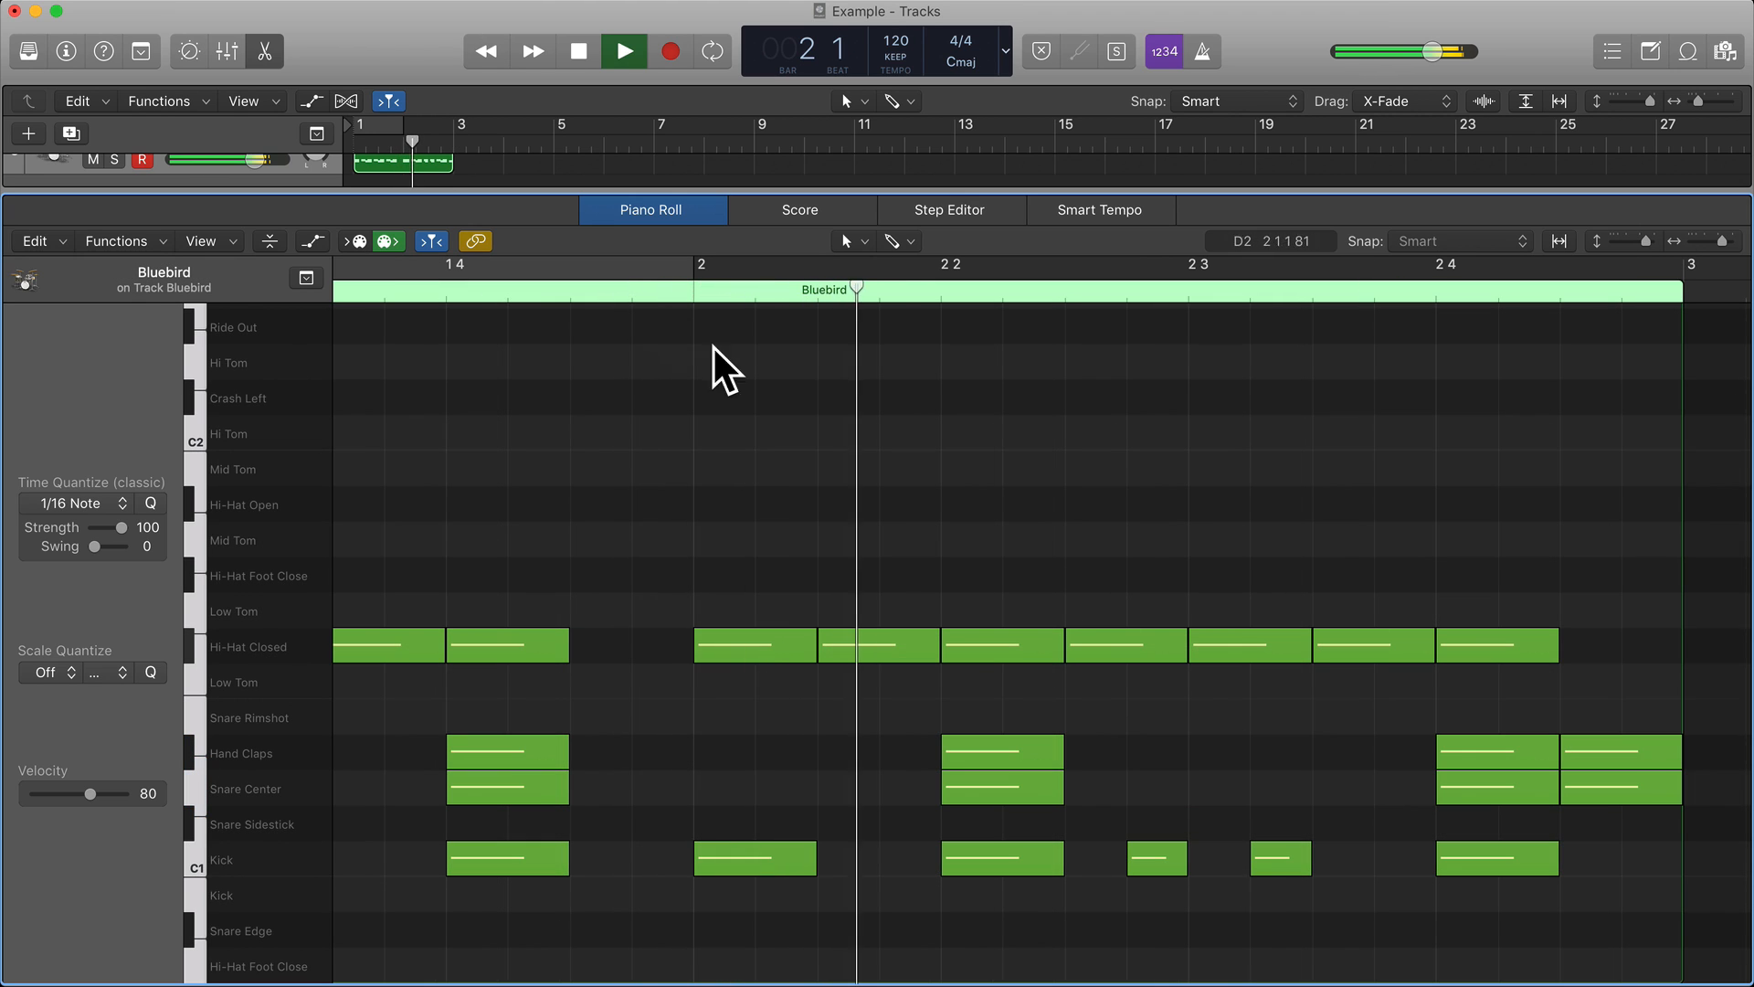
{"action": "scroll", "coordinate": [941, 454], "scroll_direction": "right", "scroll_amount": 3}
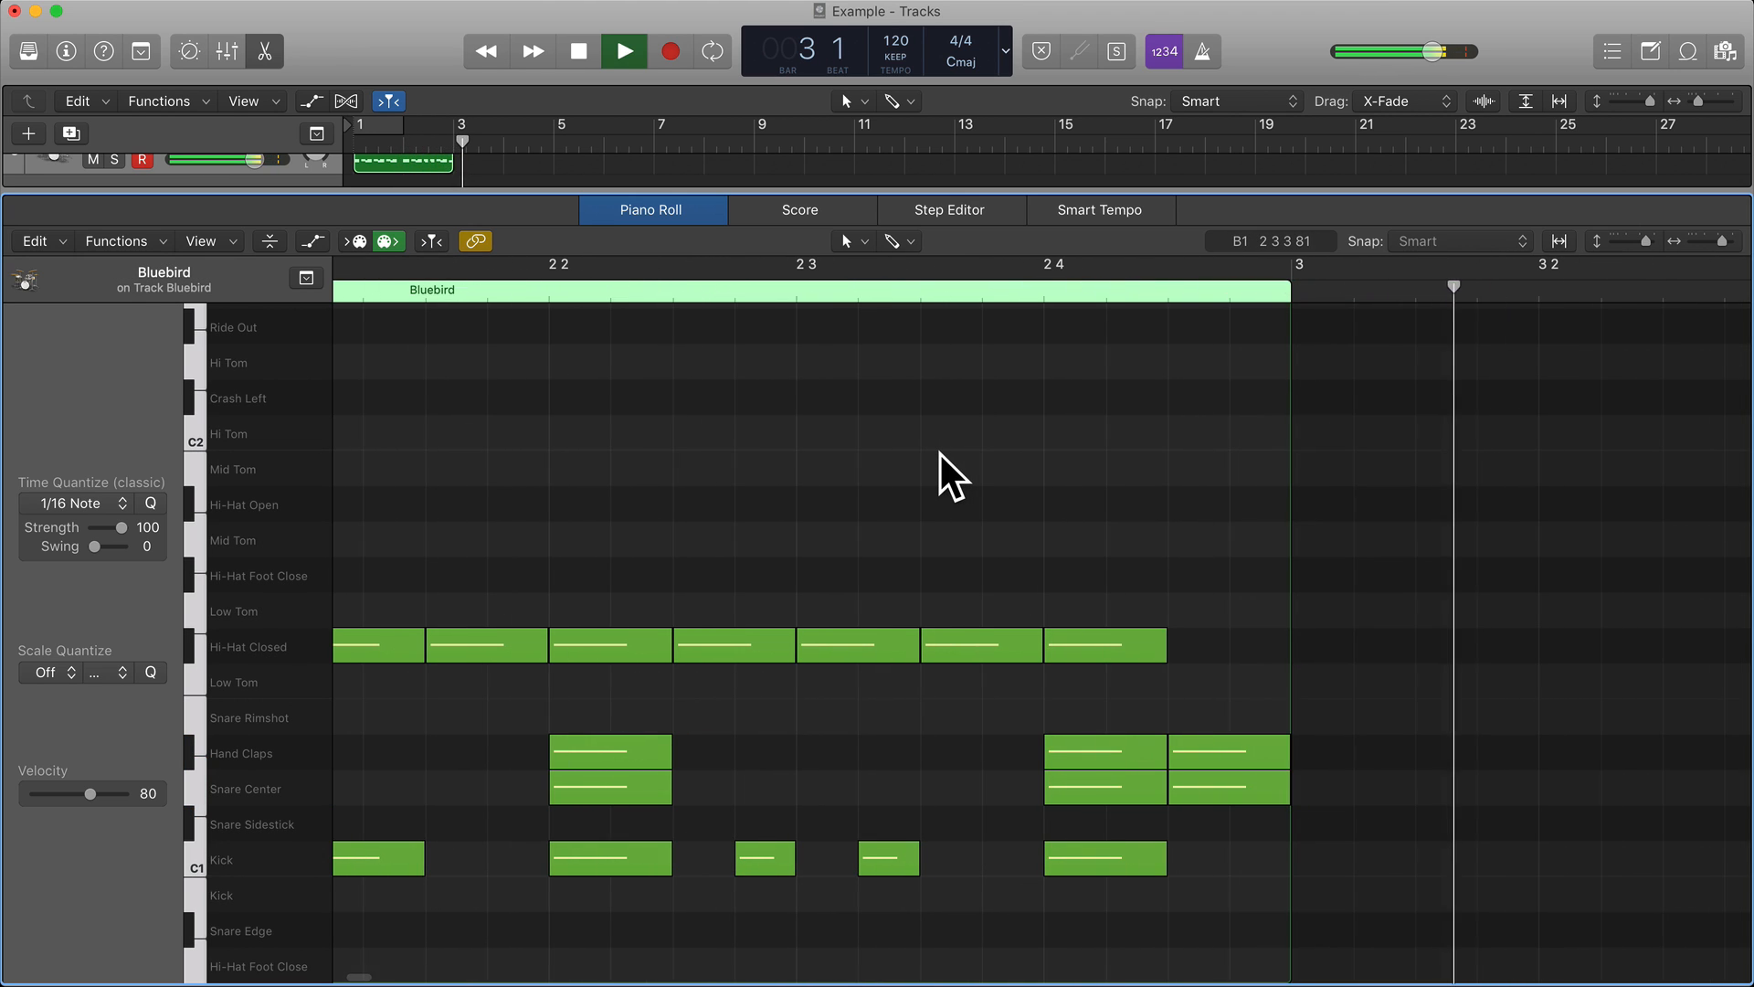
{"action": "key", "text": "space"}
Copy the beat 4 closed hi-hat up to Hi-Hat Open on the last eighth note of both bar 1 and bar 2.
{"action": "scroll", "coordinate": [941, 454], "scroll_direction": "left", "scroll_amount": 3}
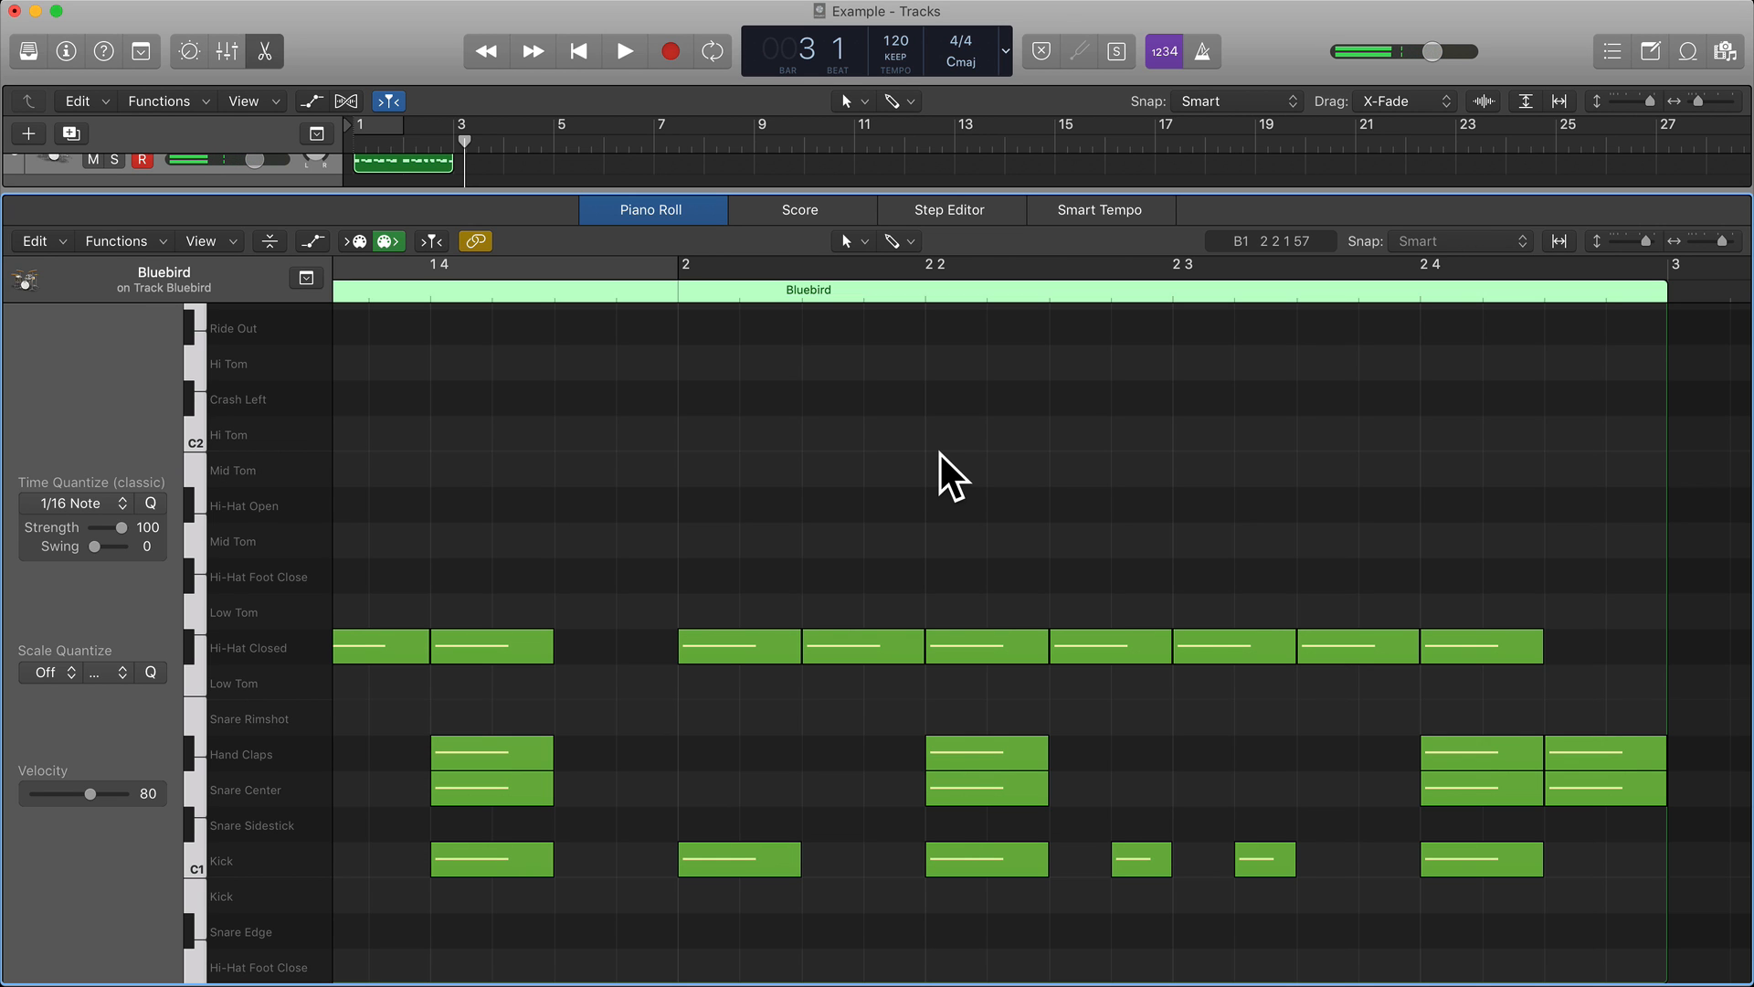
{"action": "scroll", "coordinate": [940, 454], "scroll_direction": "up", "scroll_amount": 4}
{"action": "scroll", "coordinate": [940, 454], "scroll_direction": "left", "scroll_amount": 2}
{"action": "scroll", "coordinate": [941, 453], "scroll_direction": "right", "scroll_amount": 3}
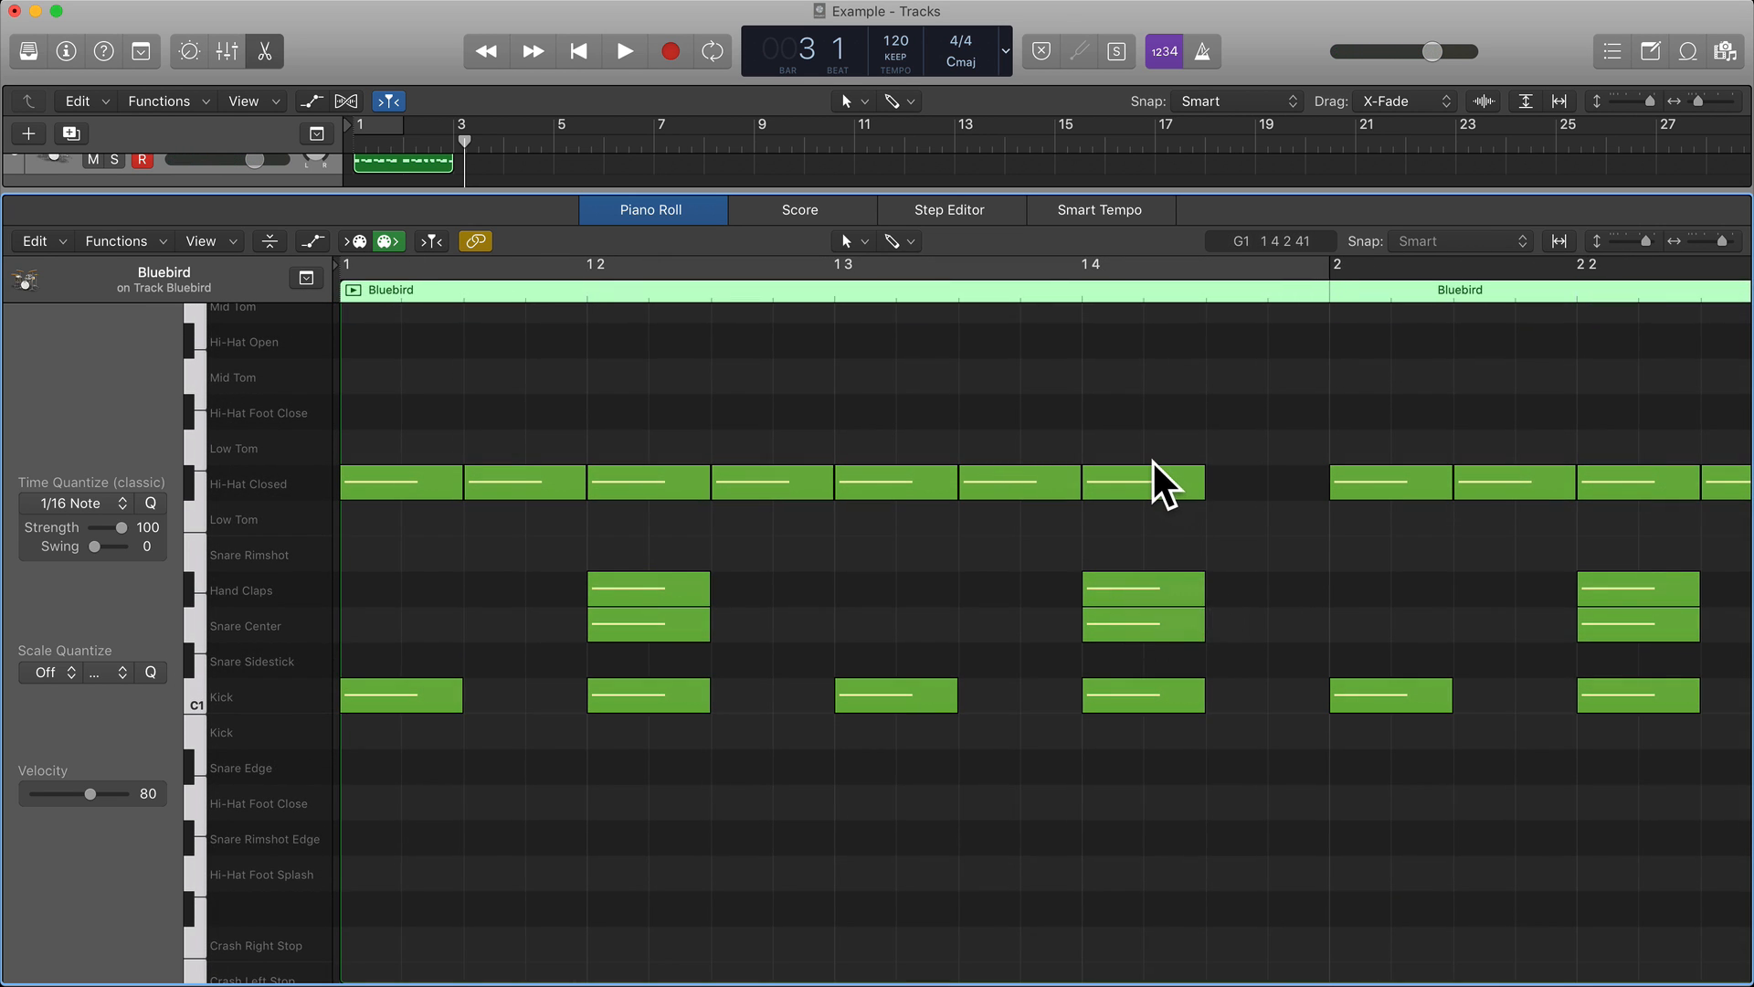
{"action": "scroll", "coordinate": [1152, 462], "scroll_direction": "up", "scroll_amount": 3}
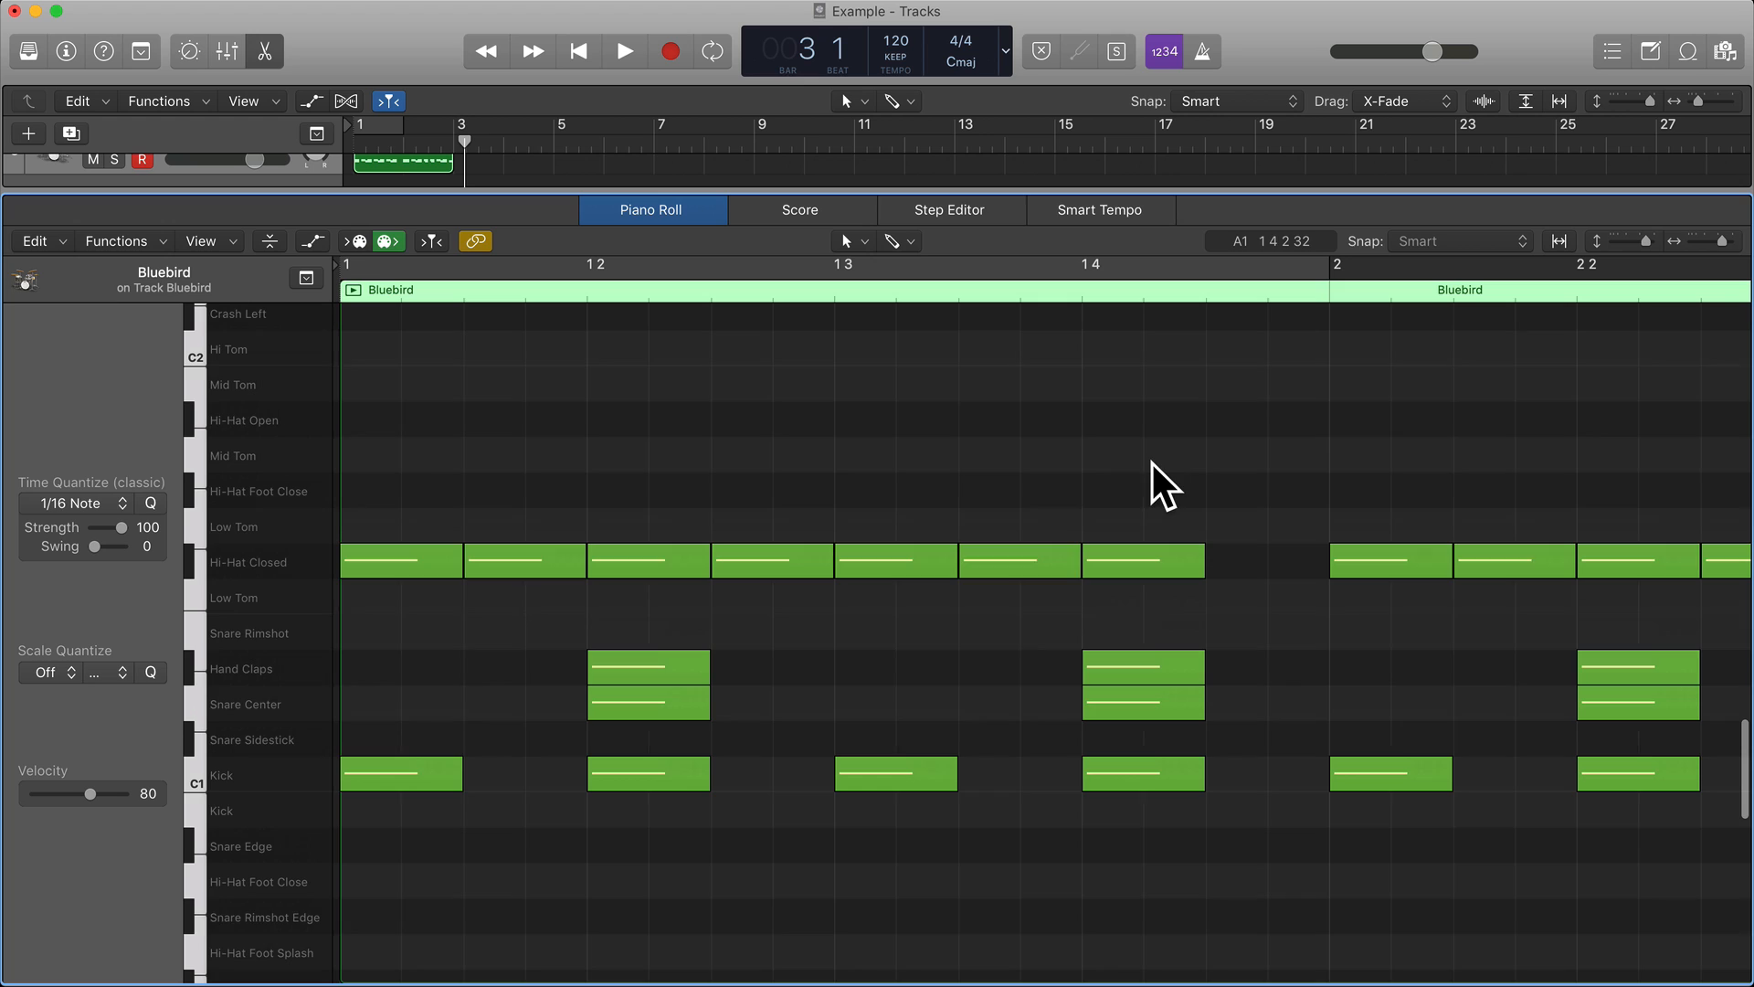
{"action": "left_click", "coordinate": [1148, 553]}
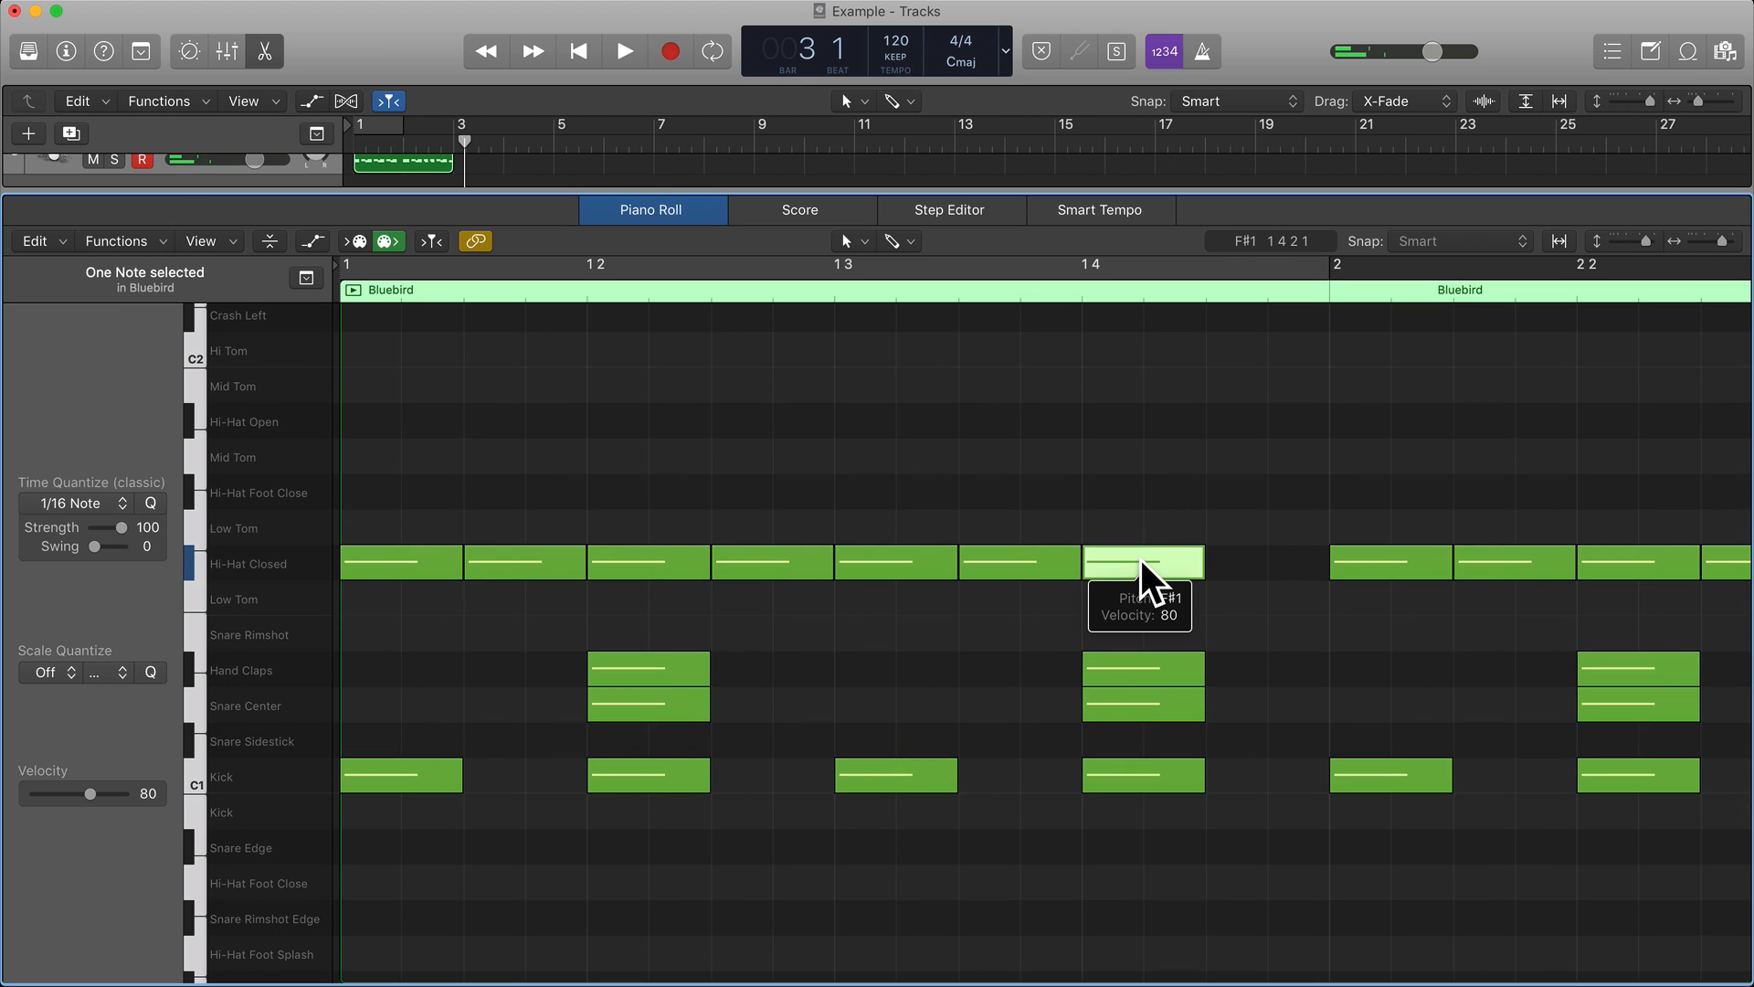
{"action": "left_click_drag", "start_coordinate": [1142, 559], "coordinate": [1264, 422]}
{"action": "scroll", "coordinate": [1249, 466], "scroll_direction": "right", "scroll_amount": 10}
{"action": "left_click", "coordinate": [1253, 549]}
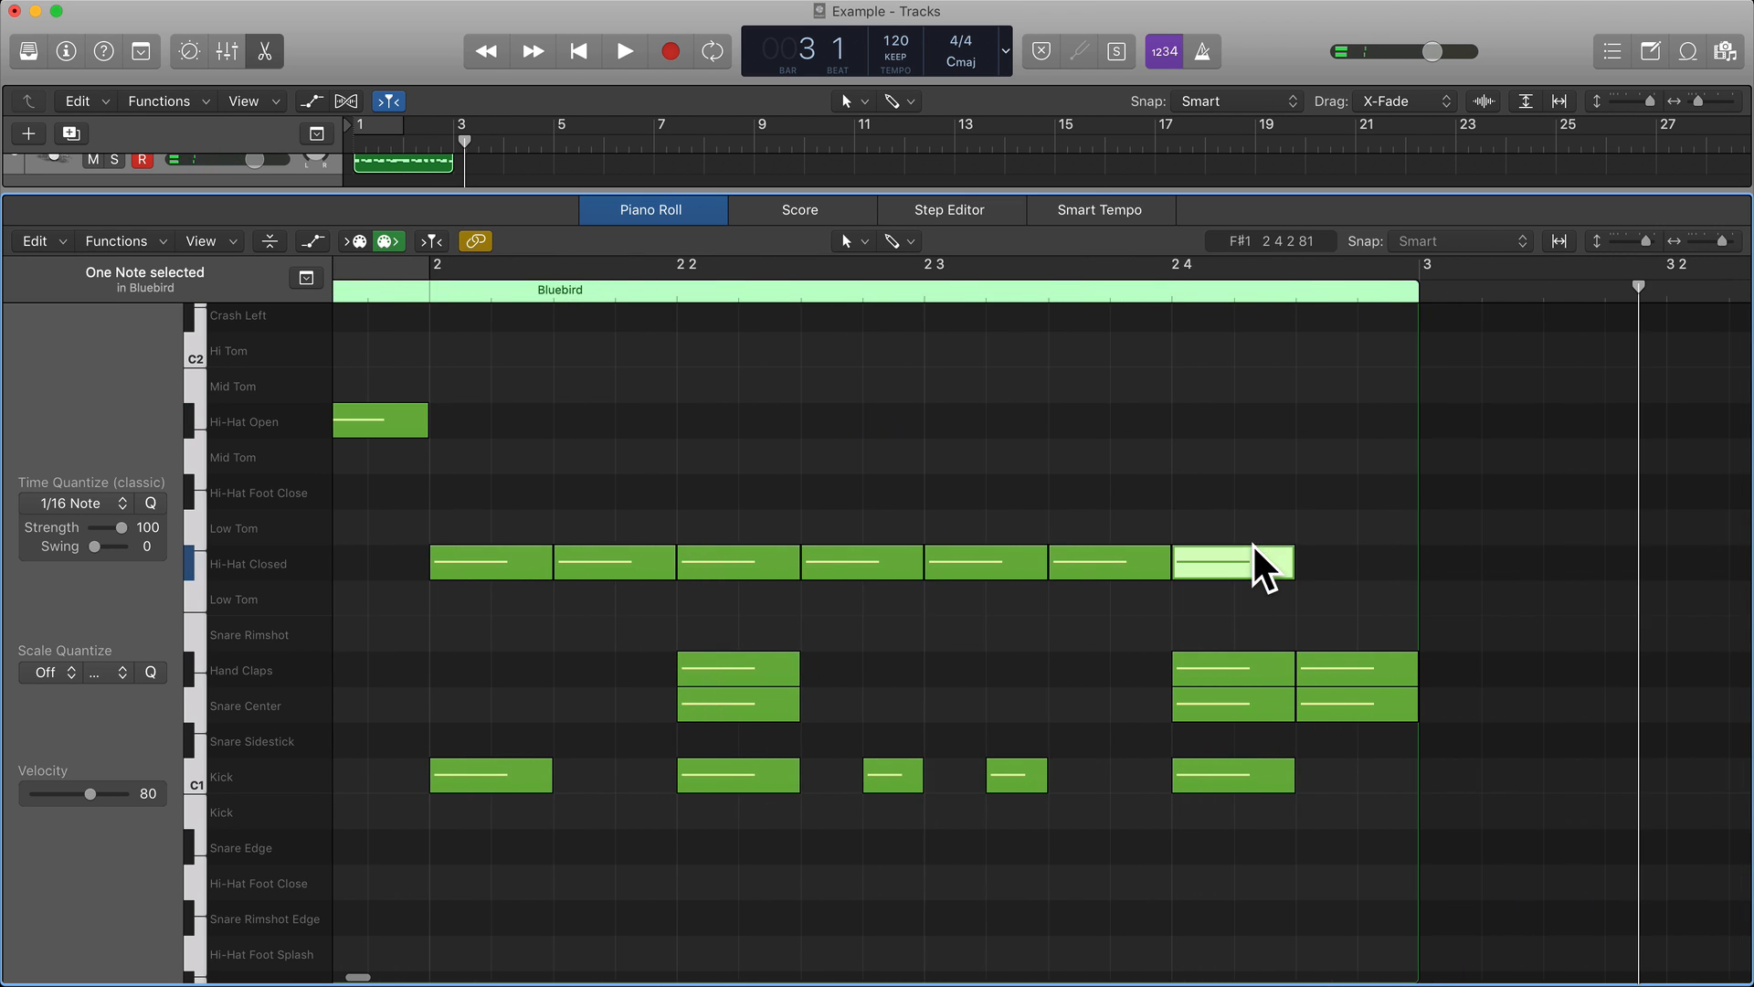
{"action": "left_click_drag", "start_coordinate": [1243, 552], "coordinate": [1363, 437]}
{"action": "left_click", "coordinate": [1323, 500]}
Copy all the notes of the two-bar drum pattern and paste them at bar 3 to fill bars 3 and 4.
{"action": "scroll", "coordinate": [1151, 613], "scroll_direction": "left", "scroll_amount": 4}
{"action": "scroll", "coordinate": [991, 597], "scroll_direction": "left", "scroll_amount": 10}
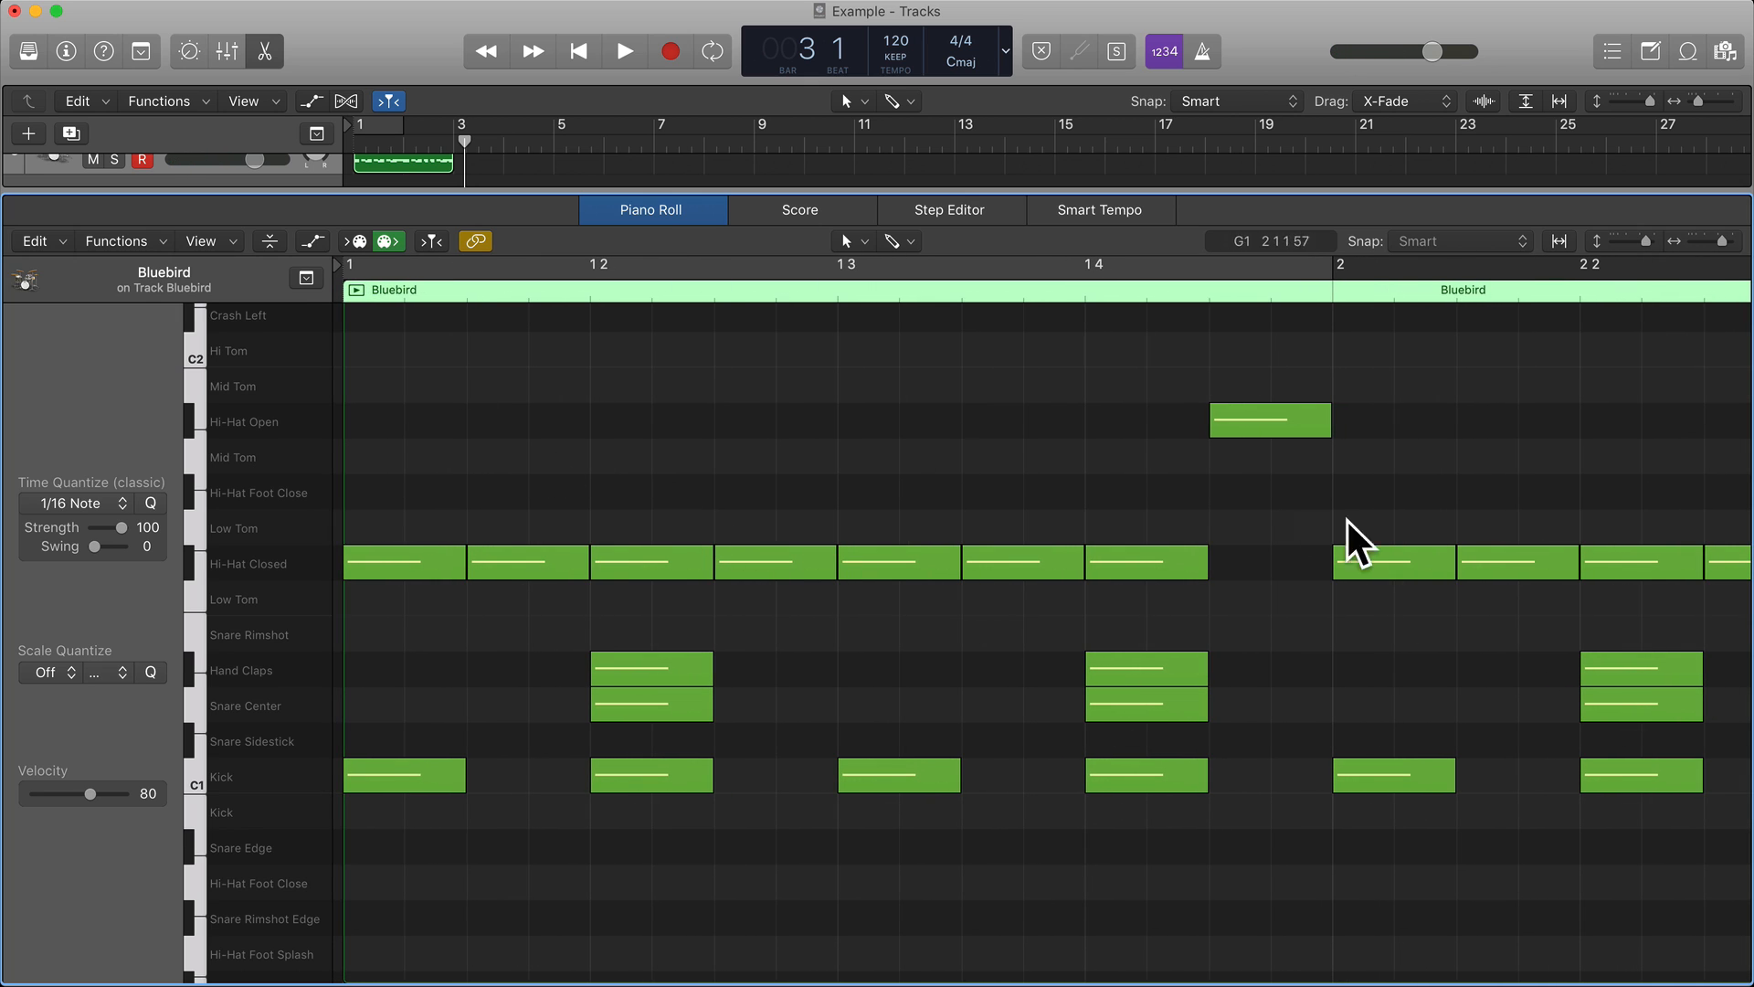
{"action": "key", "text": "super+a"}
{"action": "scroll", "coordinate": [945, 493], "scroll_direction": "right", "scroll_amount": 20}
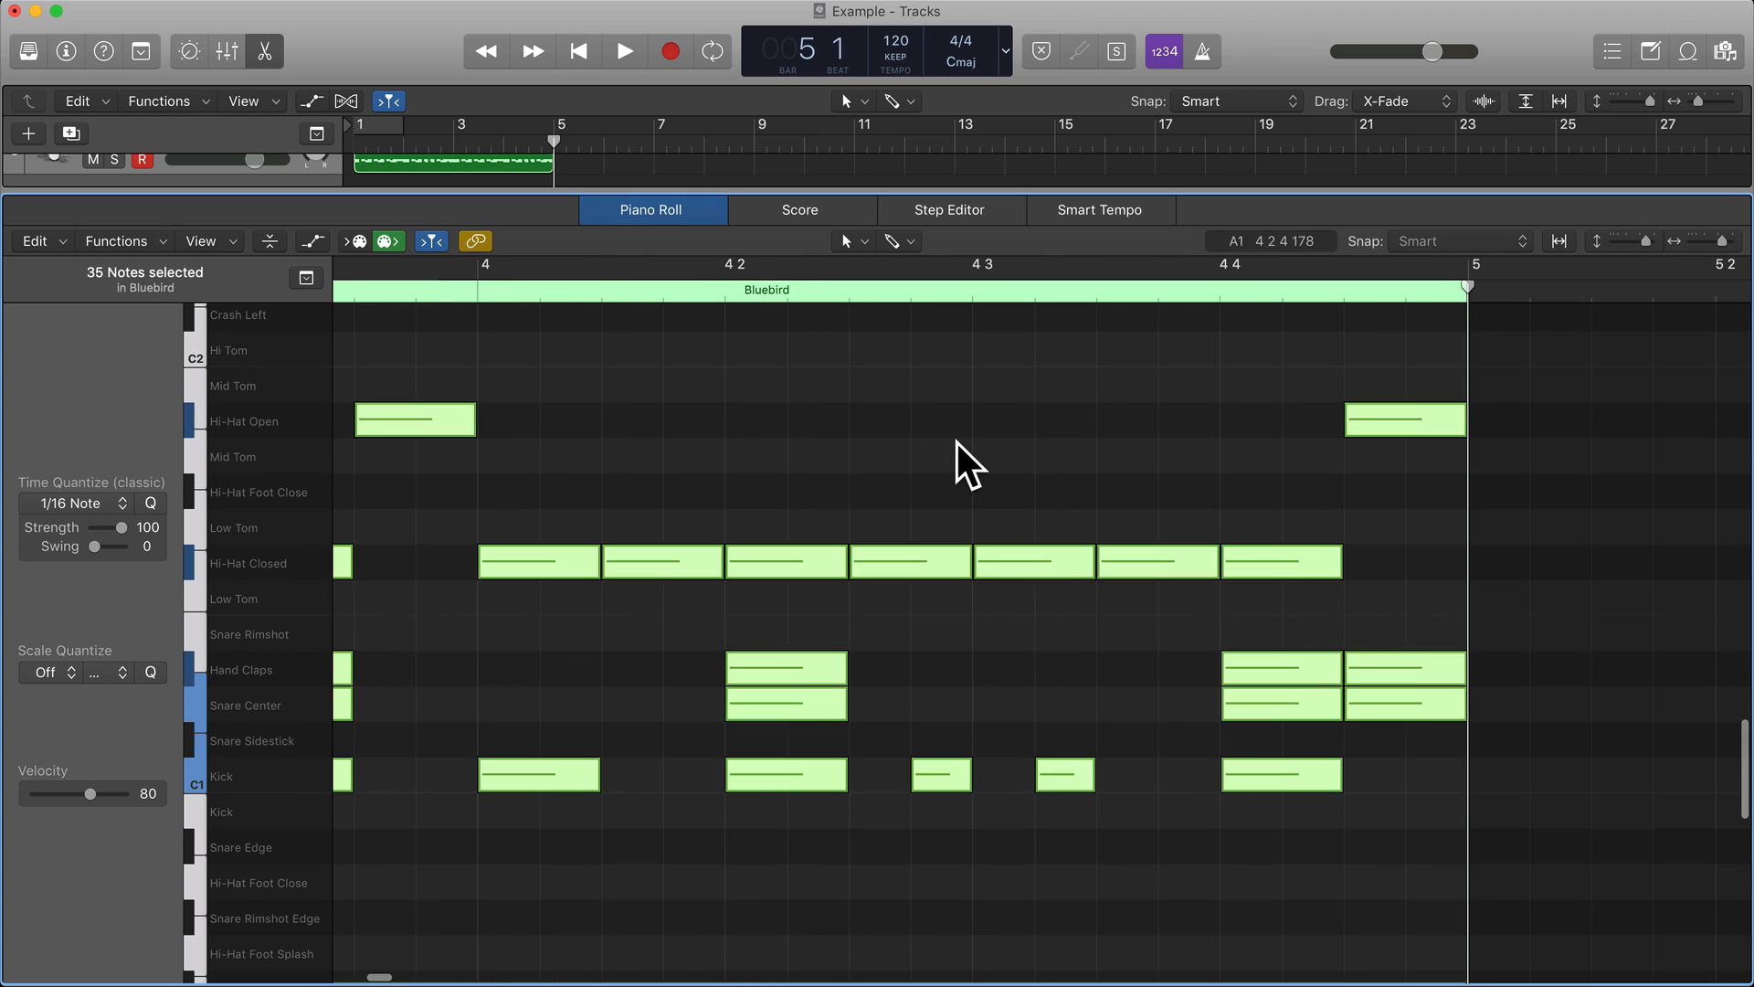
{"action": "left_click", "coordinate": [958, 443]}
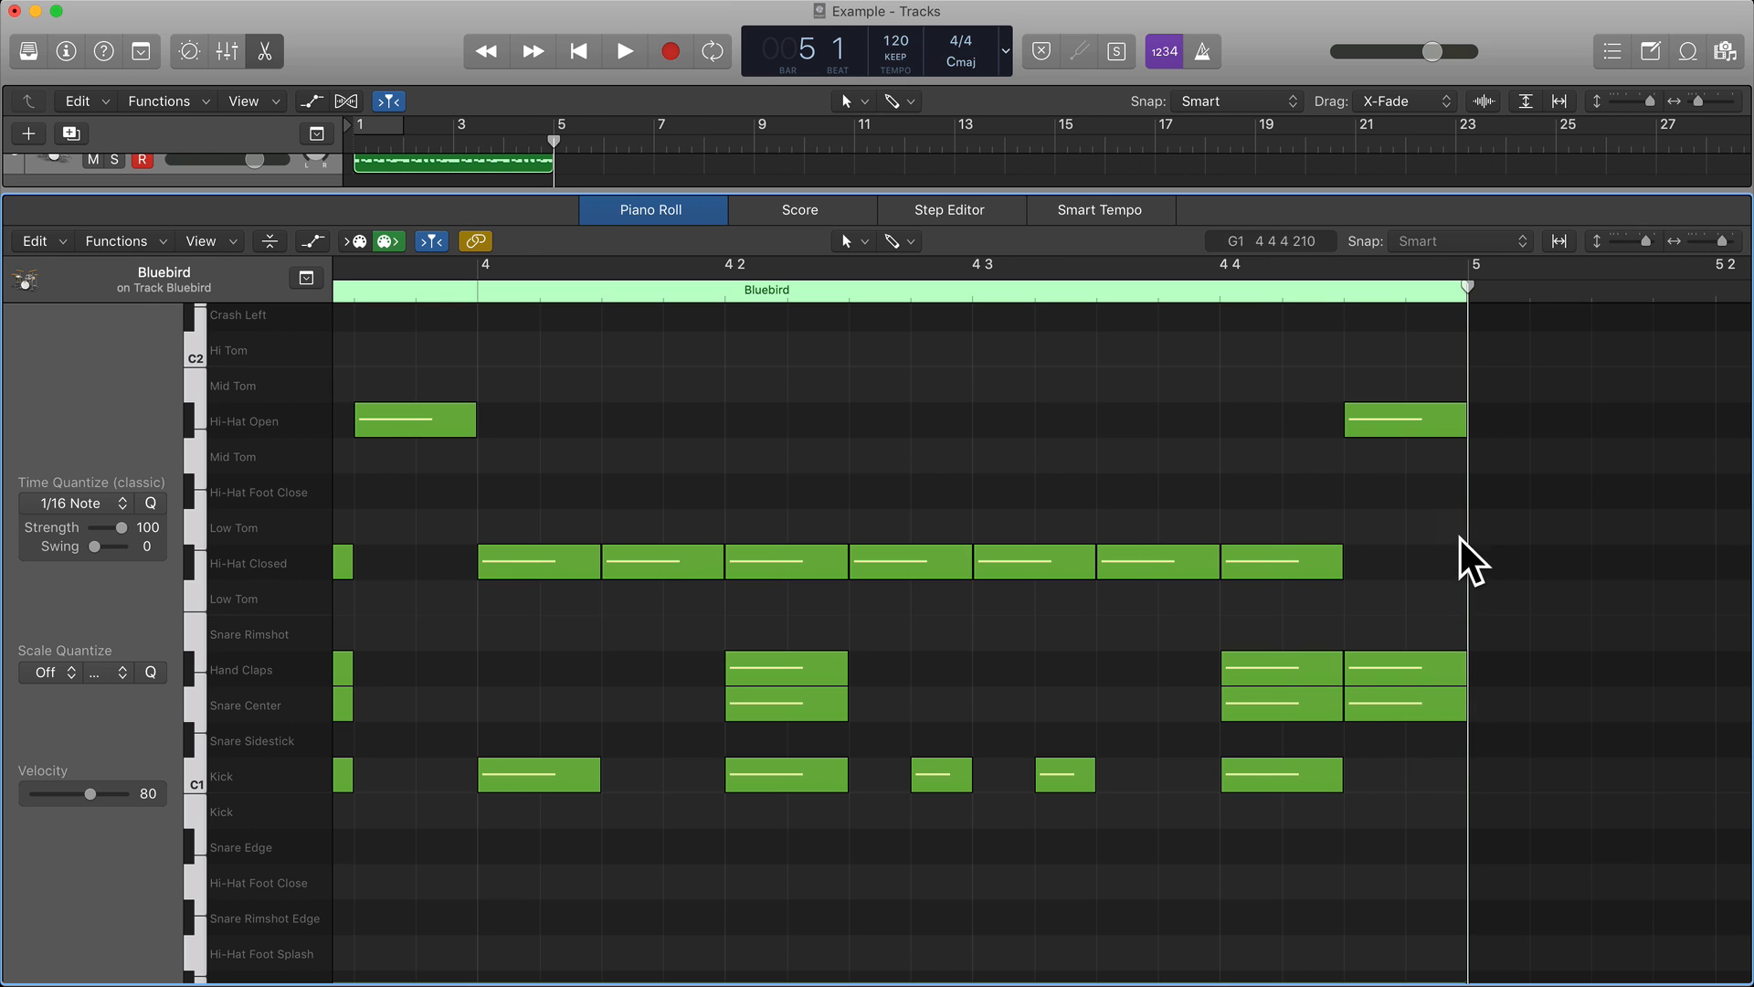
{"action": "scroll", "coordinate": [1086, 471], "scroll_direction": "left", "scroll_amount": 15}
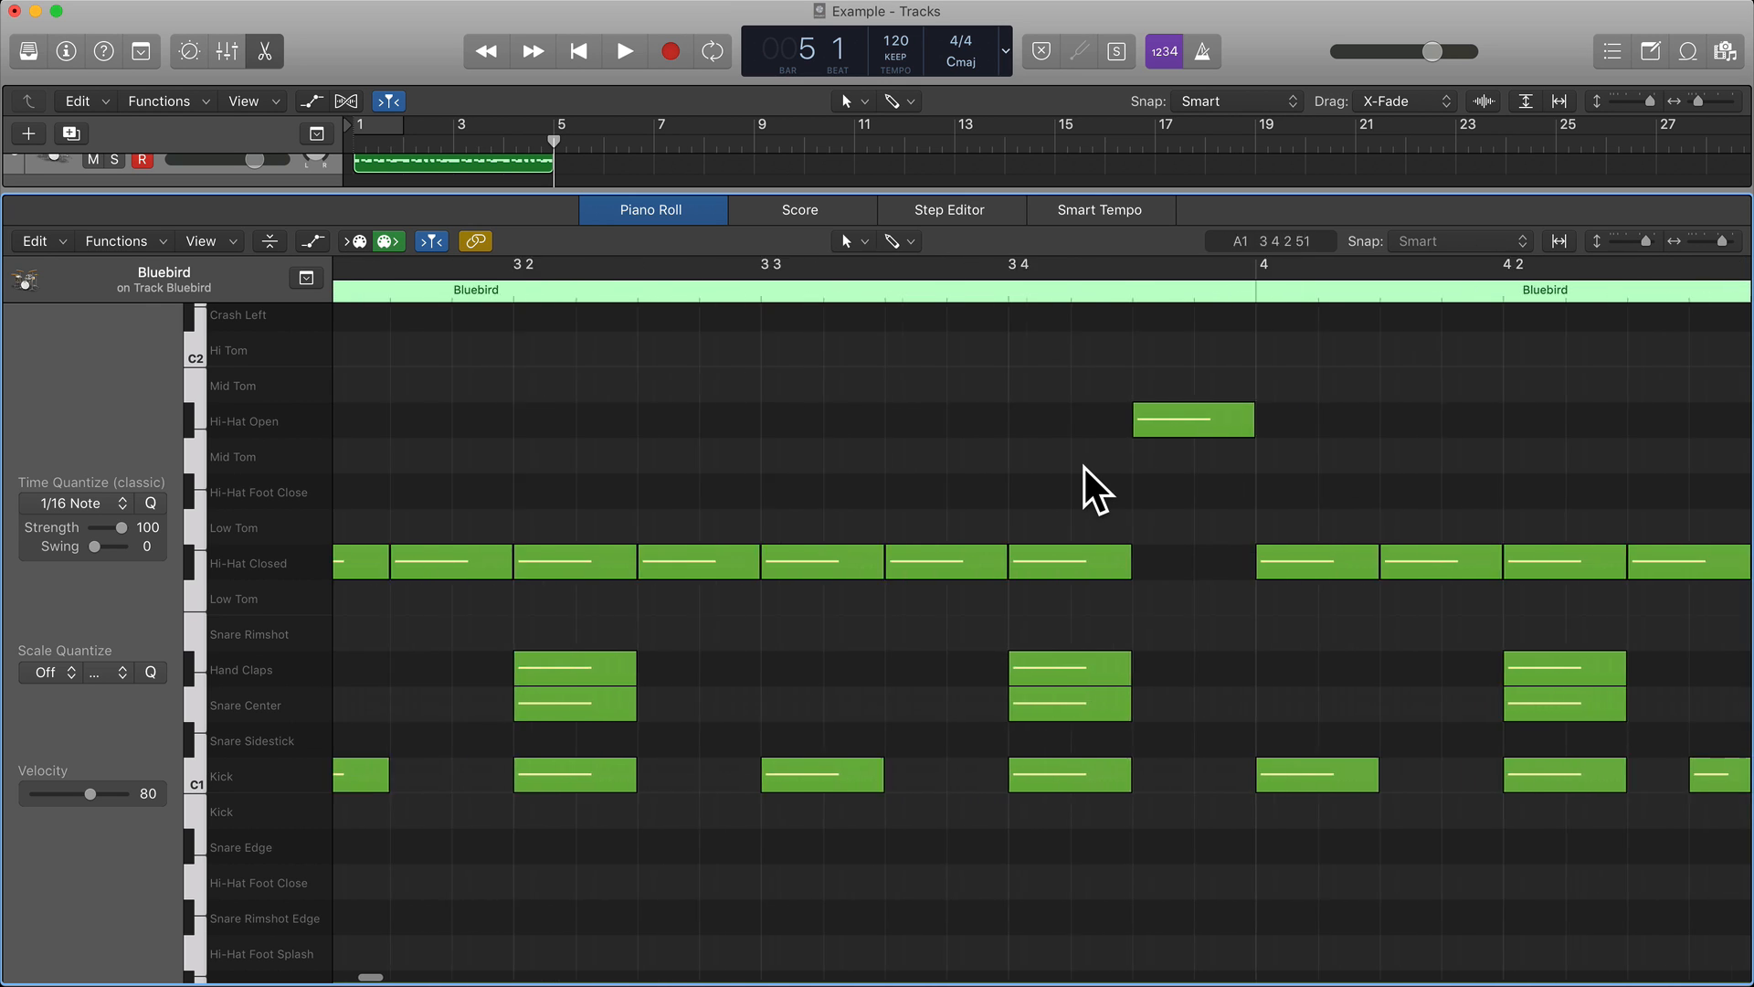
{"action": "scroll", "coordinate": [1084, 467], "scroll_direction": "right", "scroll_amount": 5}
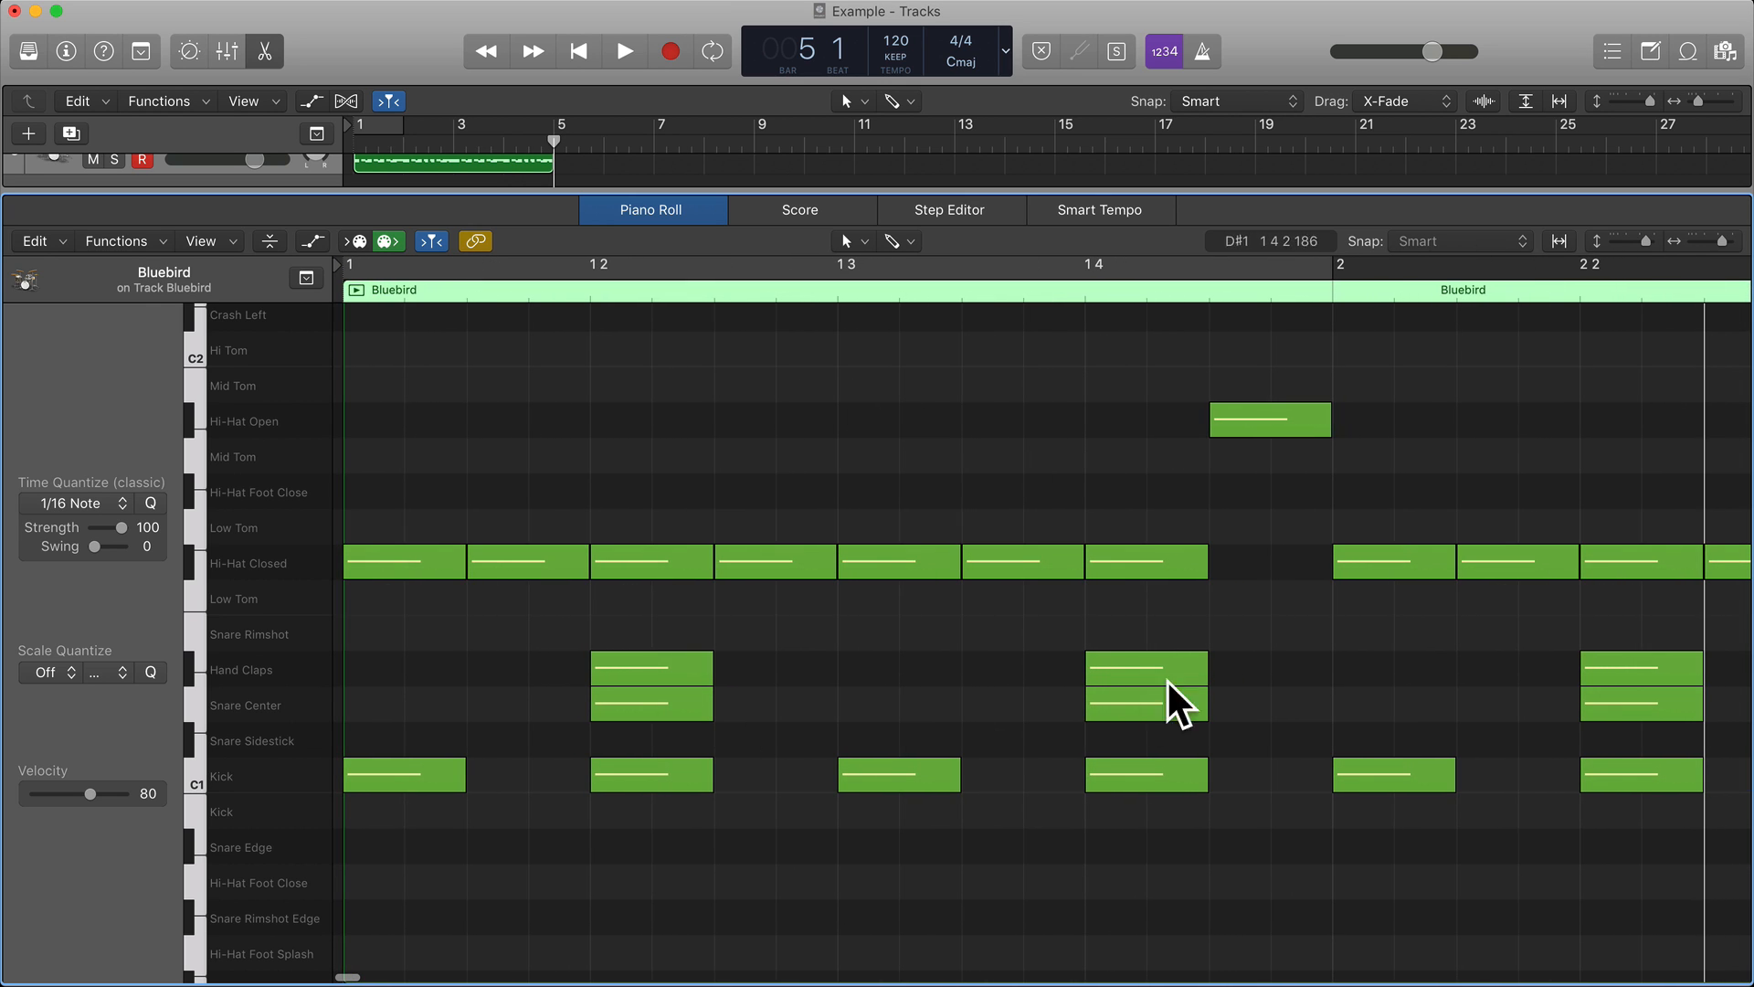
{"action": "scroll", "coordinate": [1224, 649], "scroll_direction": "right", "scroll_amount": 8}
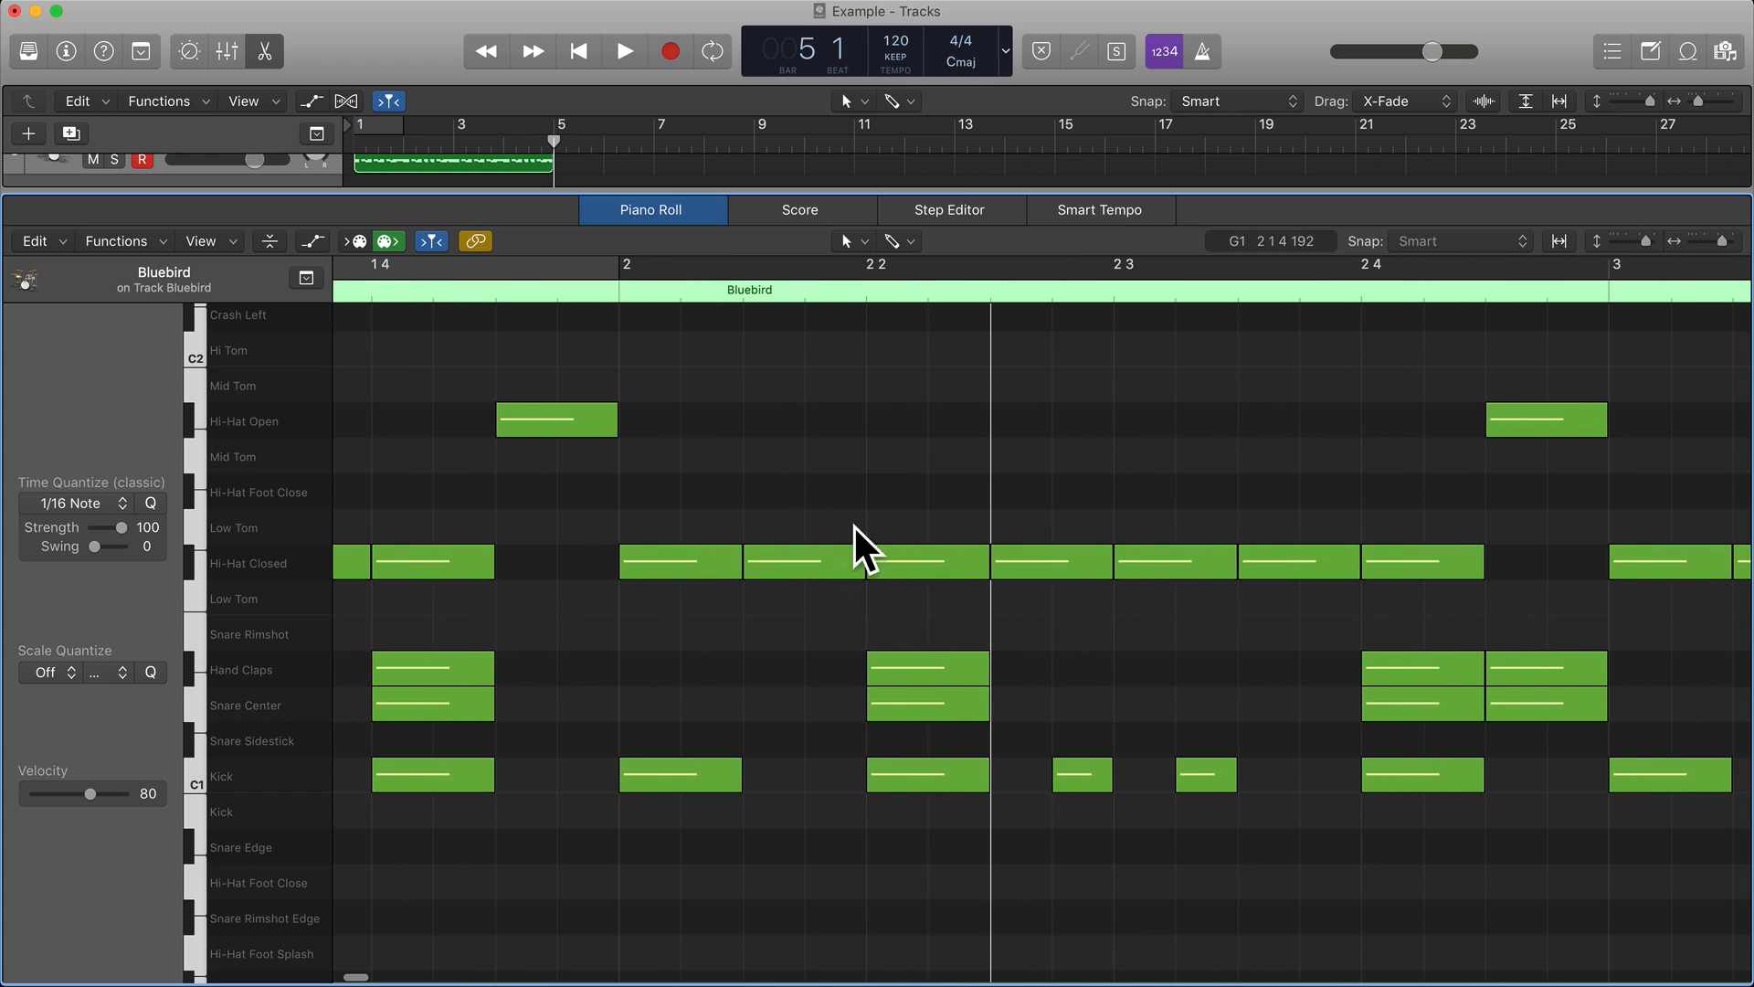
Turn bar 4's last Hand Claps hit into two sixteenth-note tom hits on beat 4, Hi Tom D2 followed by Hi Tom C2.
{"action": "scroll", "coordinate": [1230, 506], "scroll_direction": "right", "scroll_amount": 20}
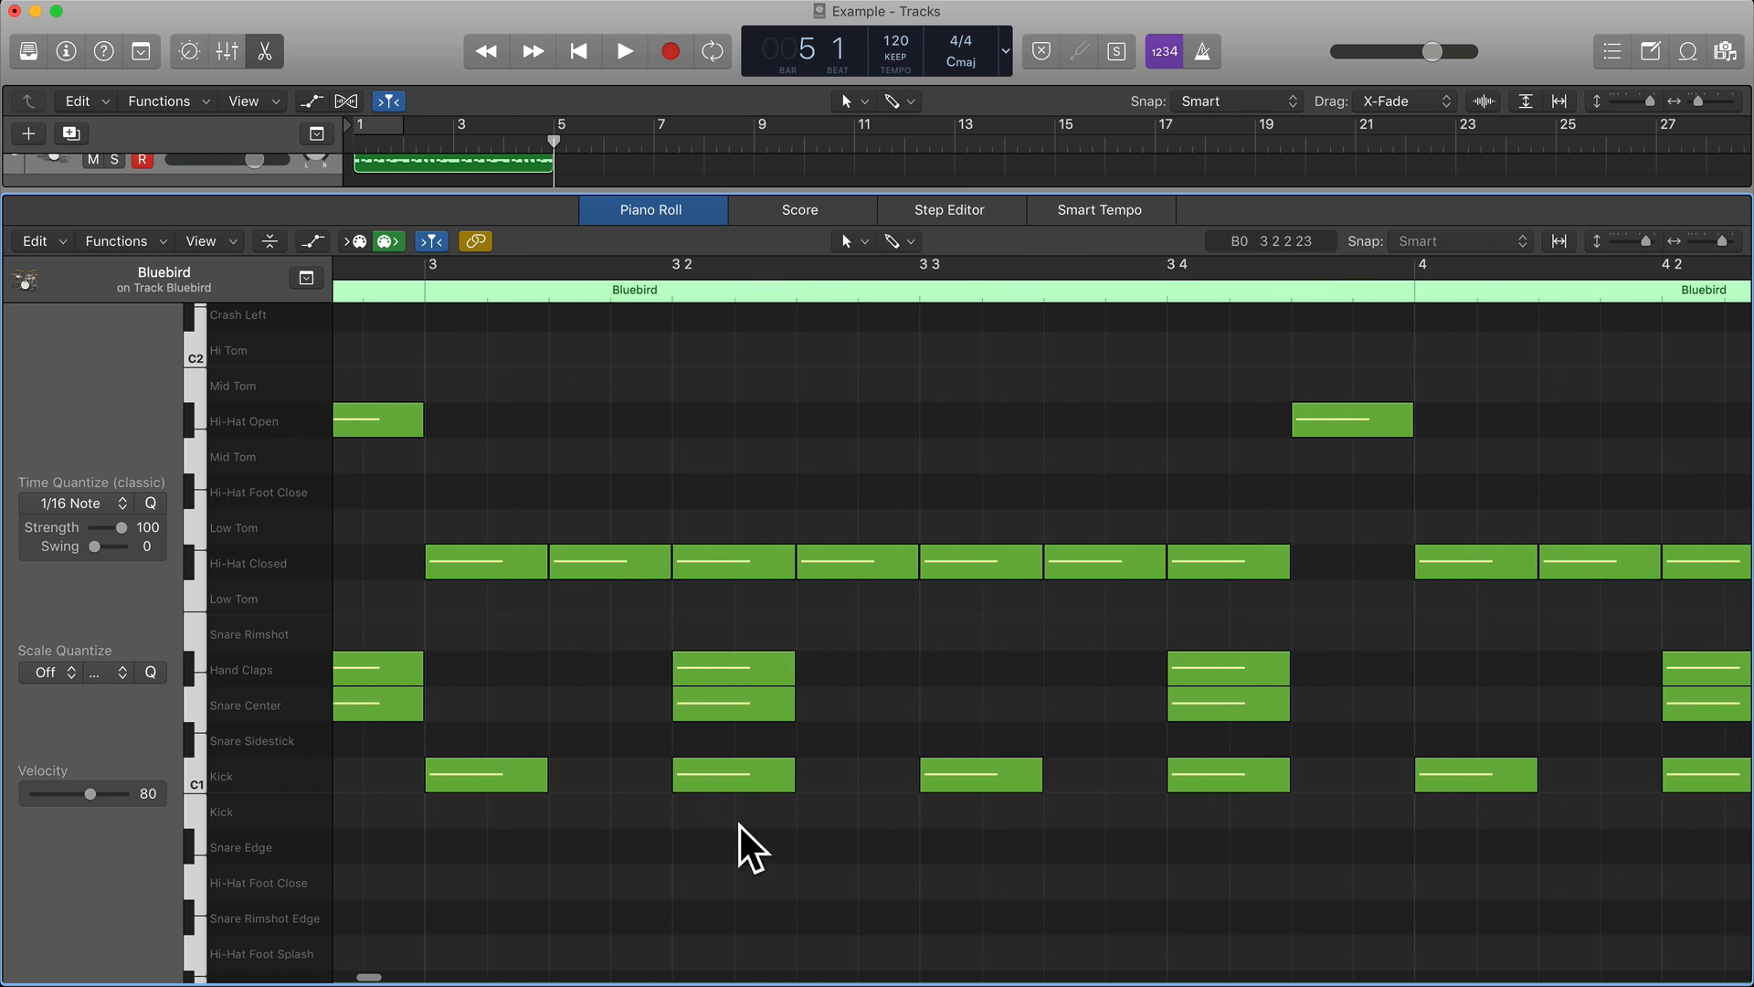
{"action": "scroll", "coordinate": [768, 727], "scroll_direction": "right", "scroll_amount": 20}
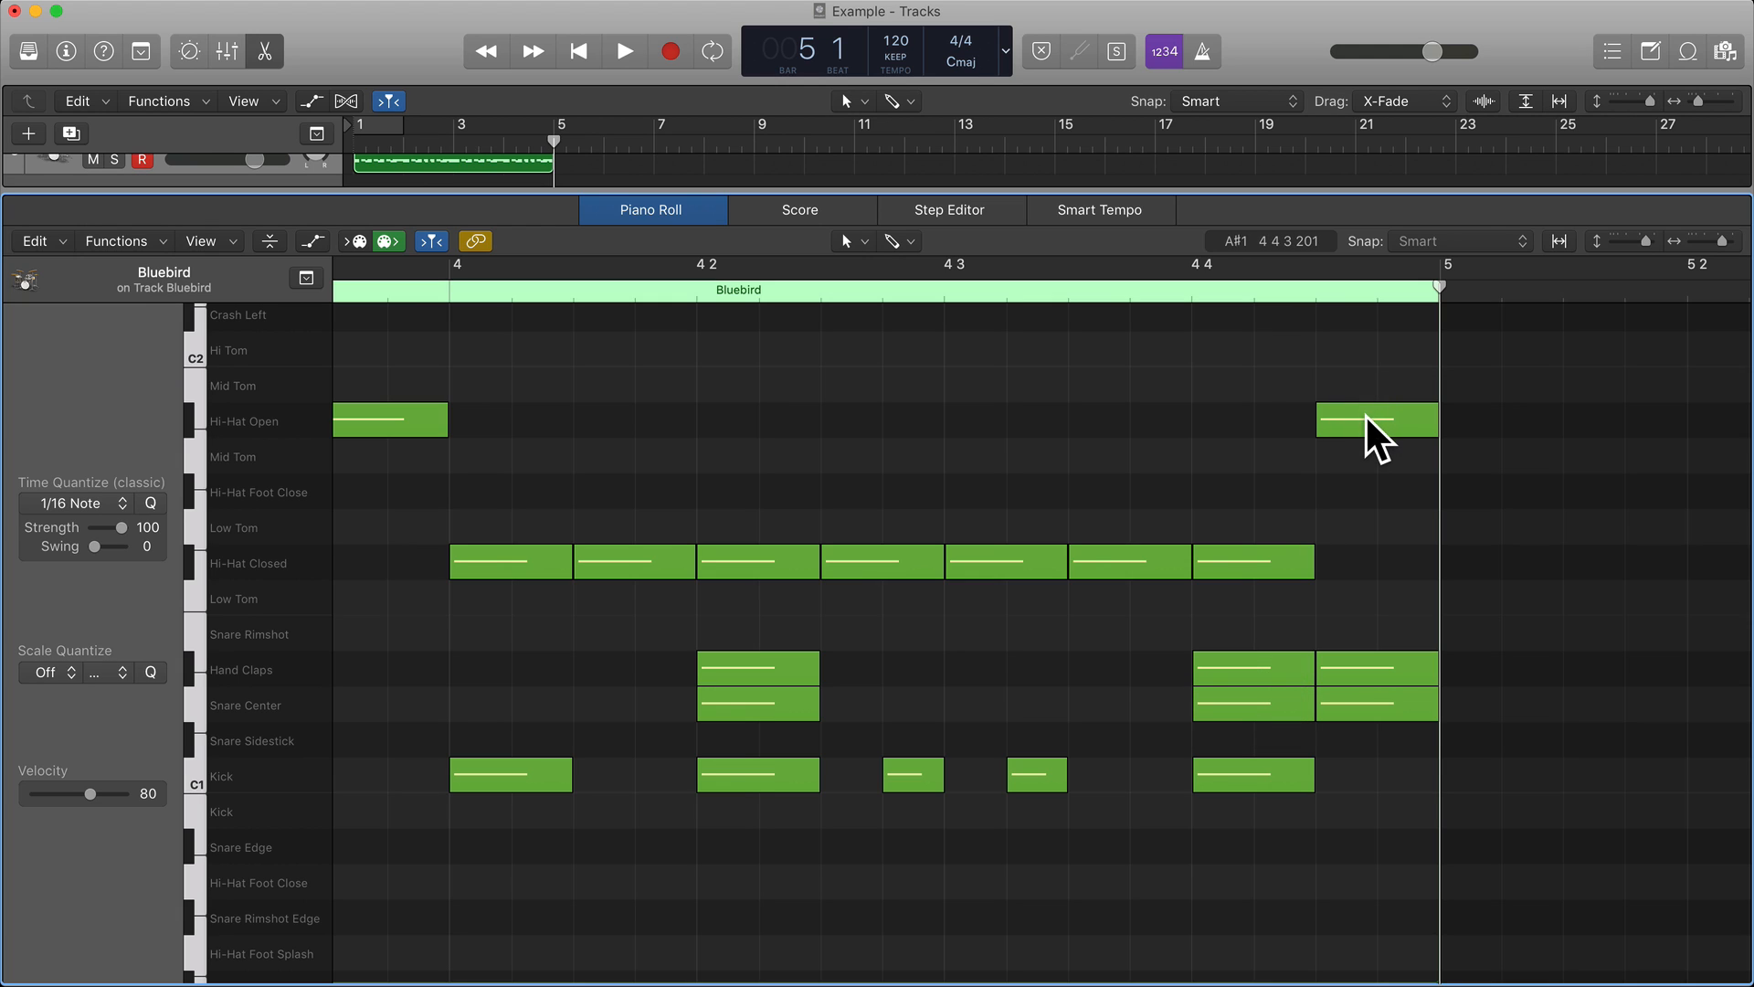
{"action": "left_click", "coordinate": [1370, 657]}
{"action": "left_click_drag", "start_coordinate": [1366, 657], "coordinate": [1374, 336]}
{"action": "scroll", "coordinate": [1374, 339], "scroll_direction": "up", "scroll_amount": 3}
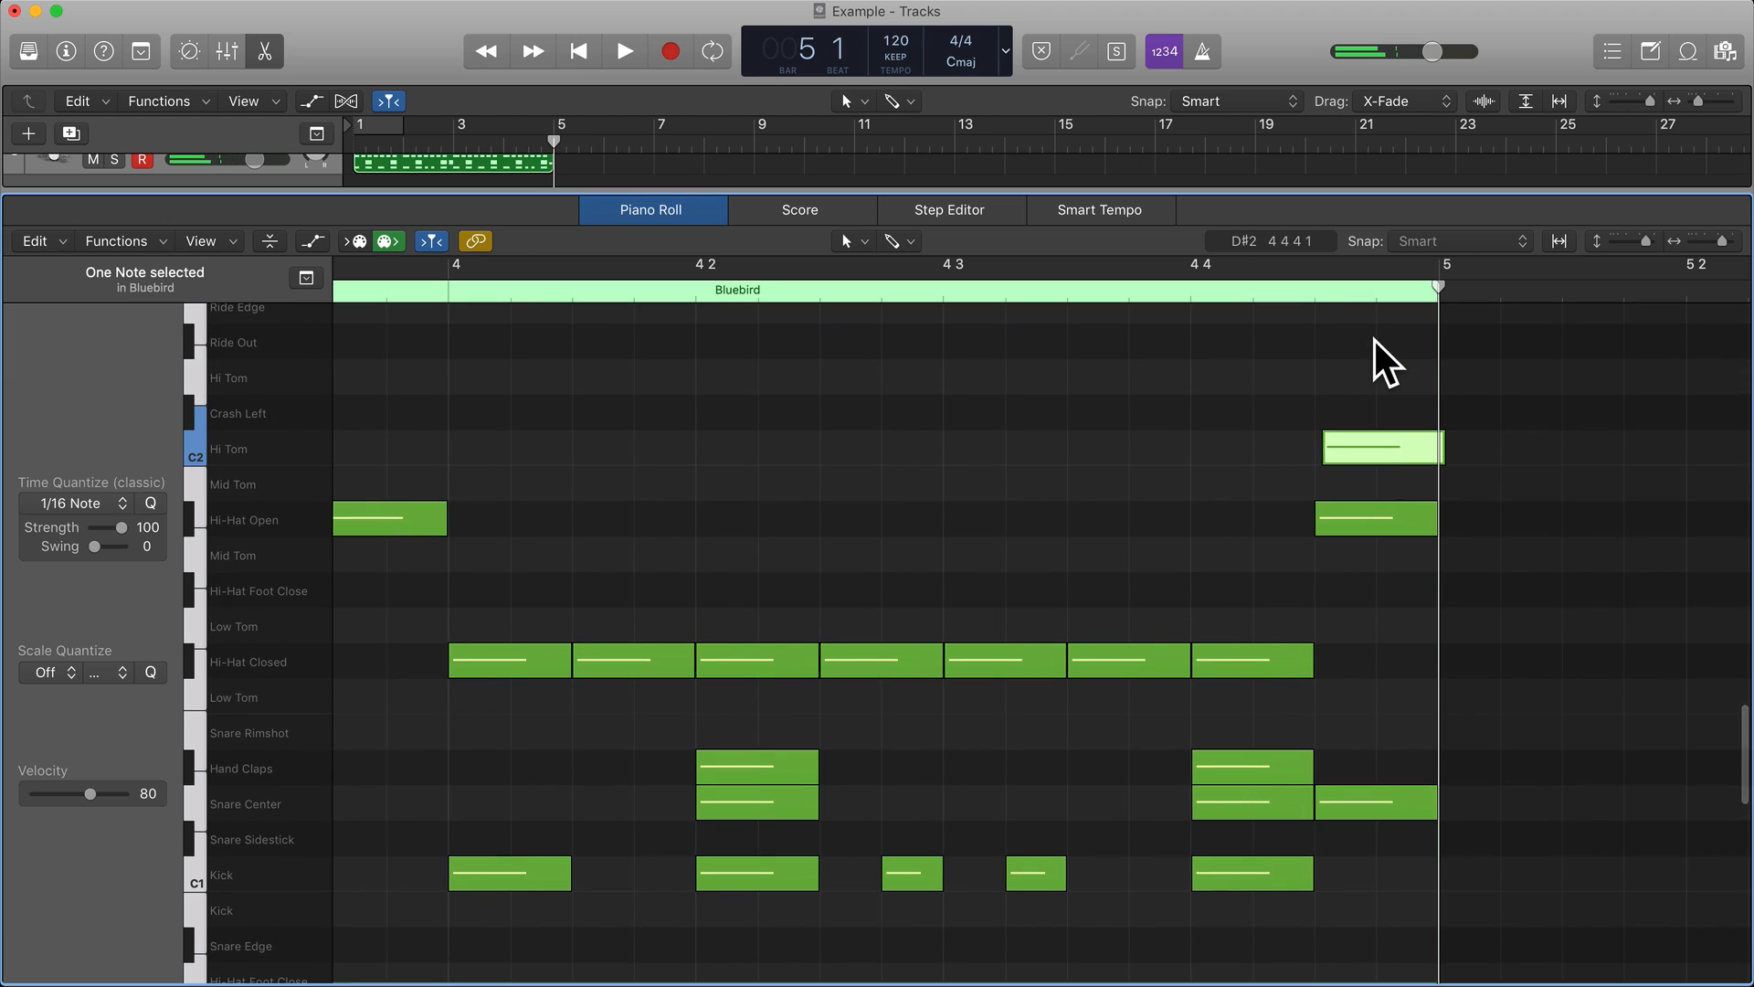
{"action": "left_click_drag", "start_coordinate": [1376, 444], "coordinate": [1272, 448]}
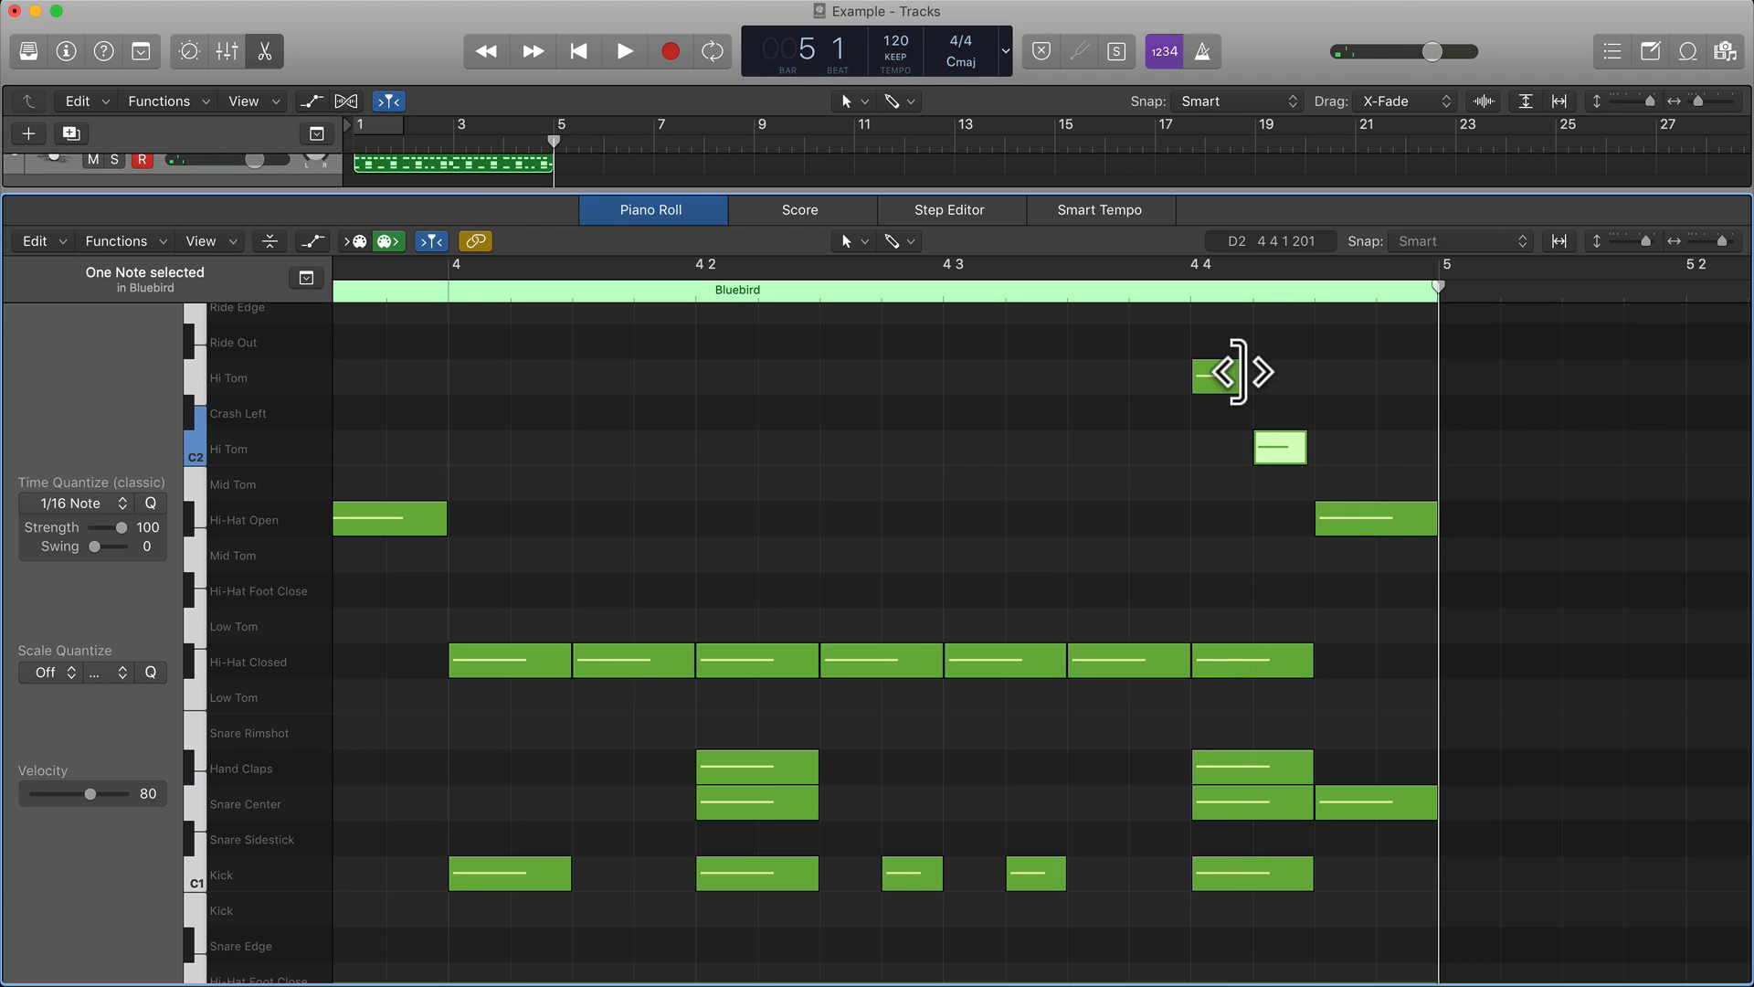
{"action": "left_click_drag", "start_coordinate": [1239, 374], "coordinate": [1251, 374]}
Turn bar 4's final open hi-hat into sixteenth-note Mid Tom and Hi Tom C2 hits, and delete the Snare Center hit on that last eighth.
{"action": "left_click", "coordinate": [1361, 527]}
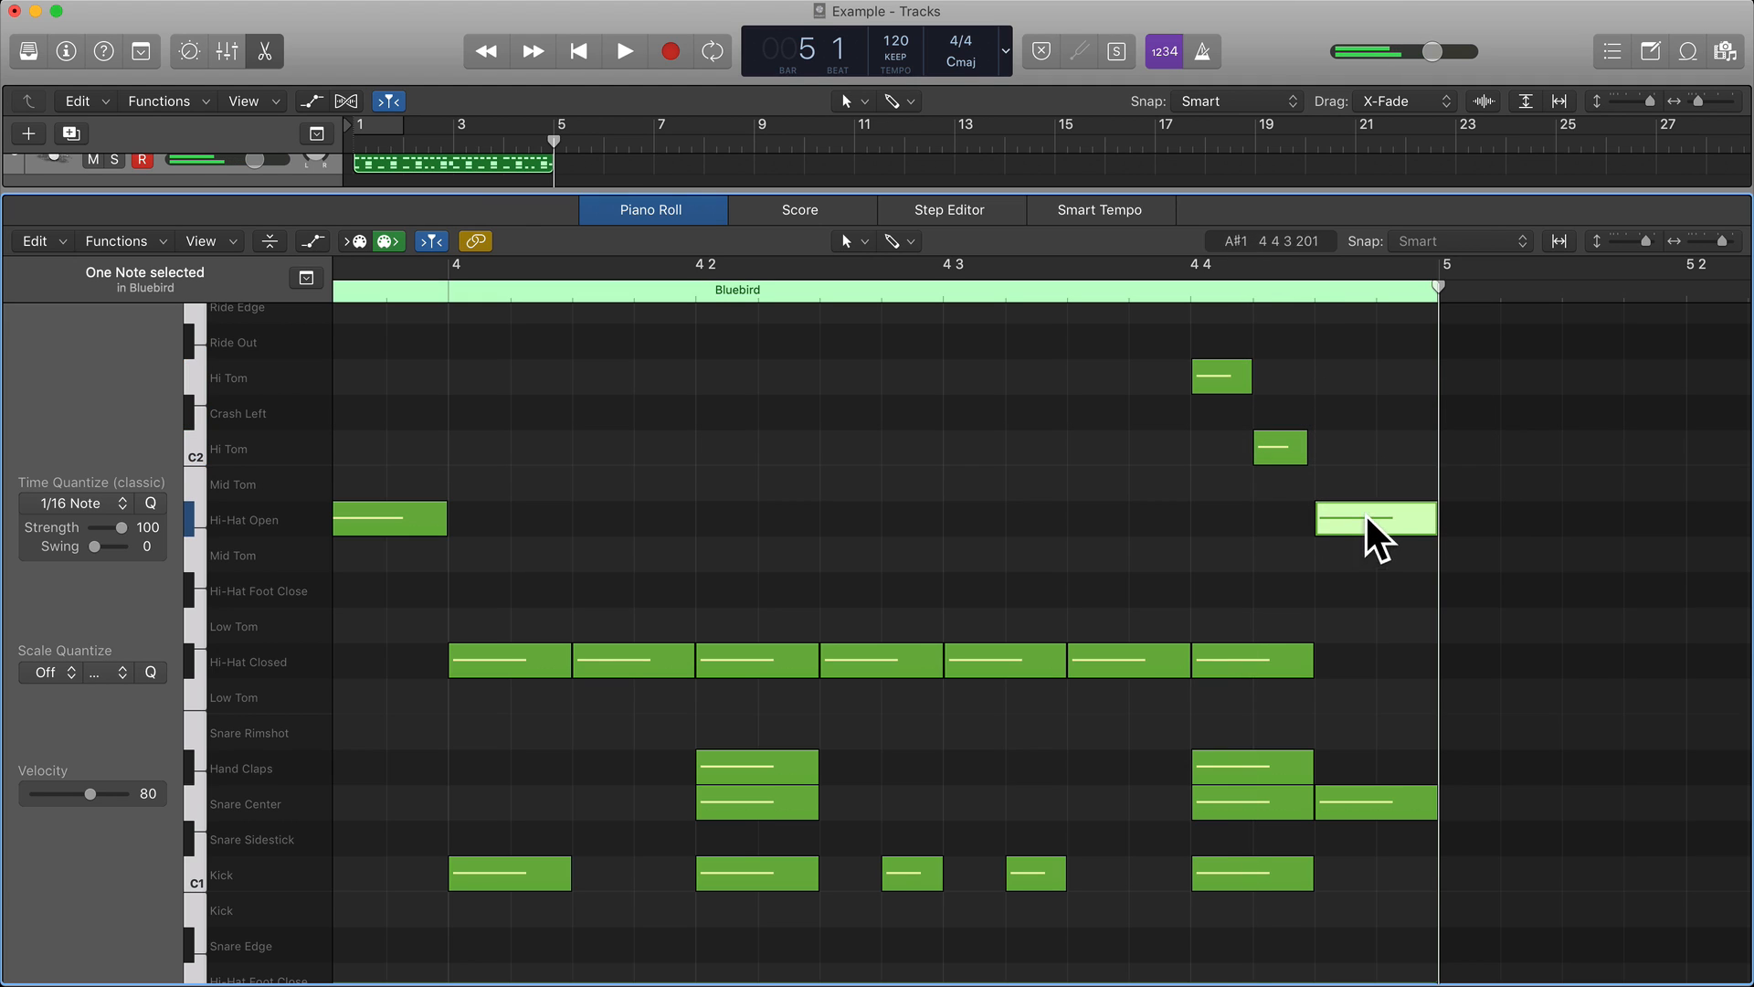
{"action": "left_click_drag", "start_coordinate": [1430, 523], "coordinate": [1397, 445]}
{"action": "left_click", "coordinate": [1207, 375]}
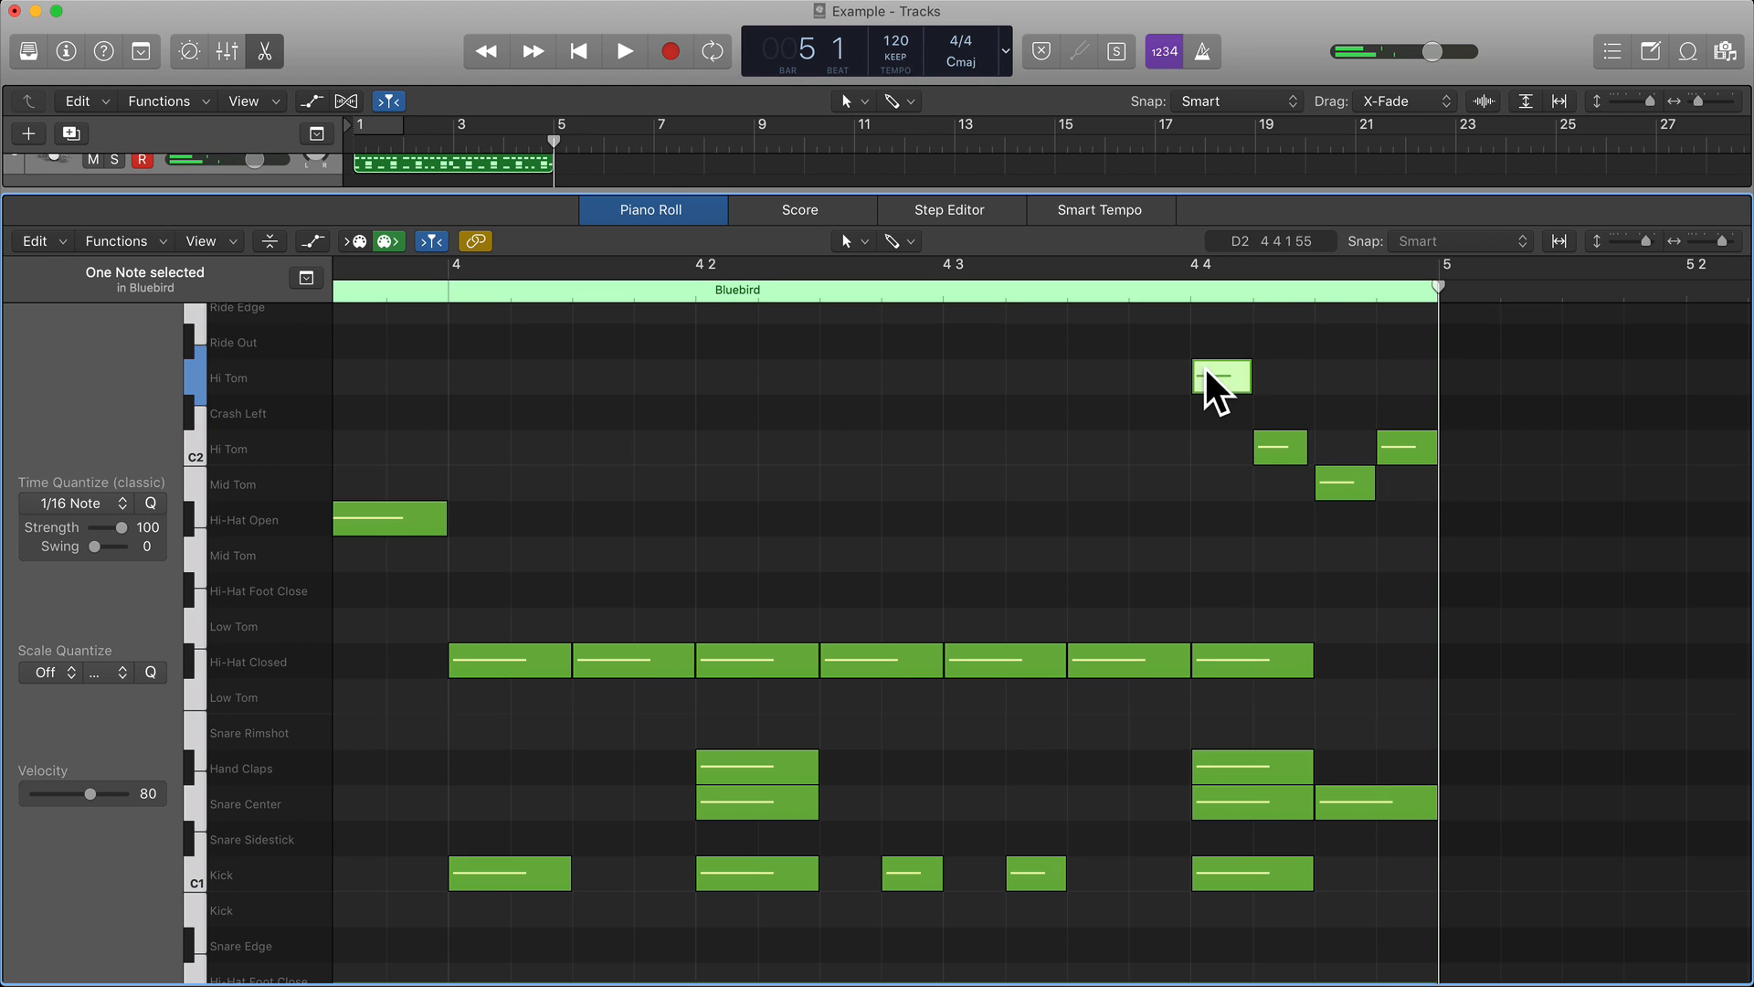
{"action": "left_click", "coordinate": [1277, 449]}
{"action": "left_click", "coordinate": [1346, 485]}
{"action": "left_click", "coordinate": [1399, 448]}
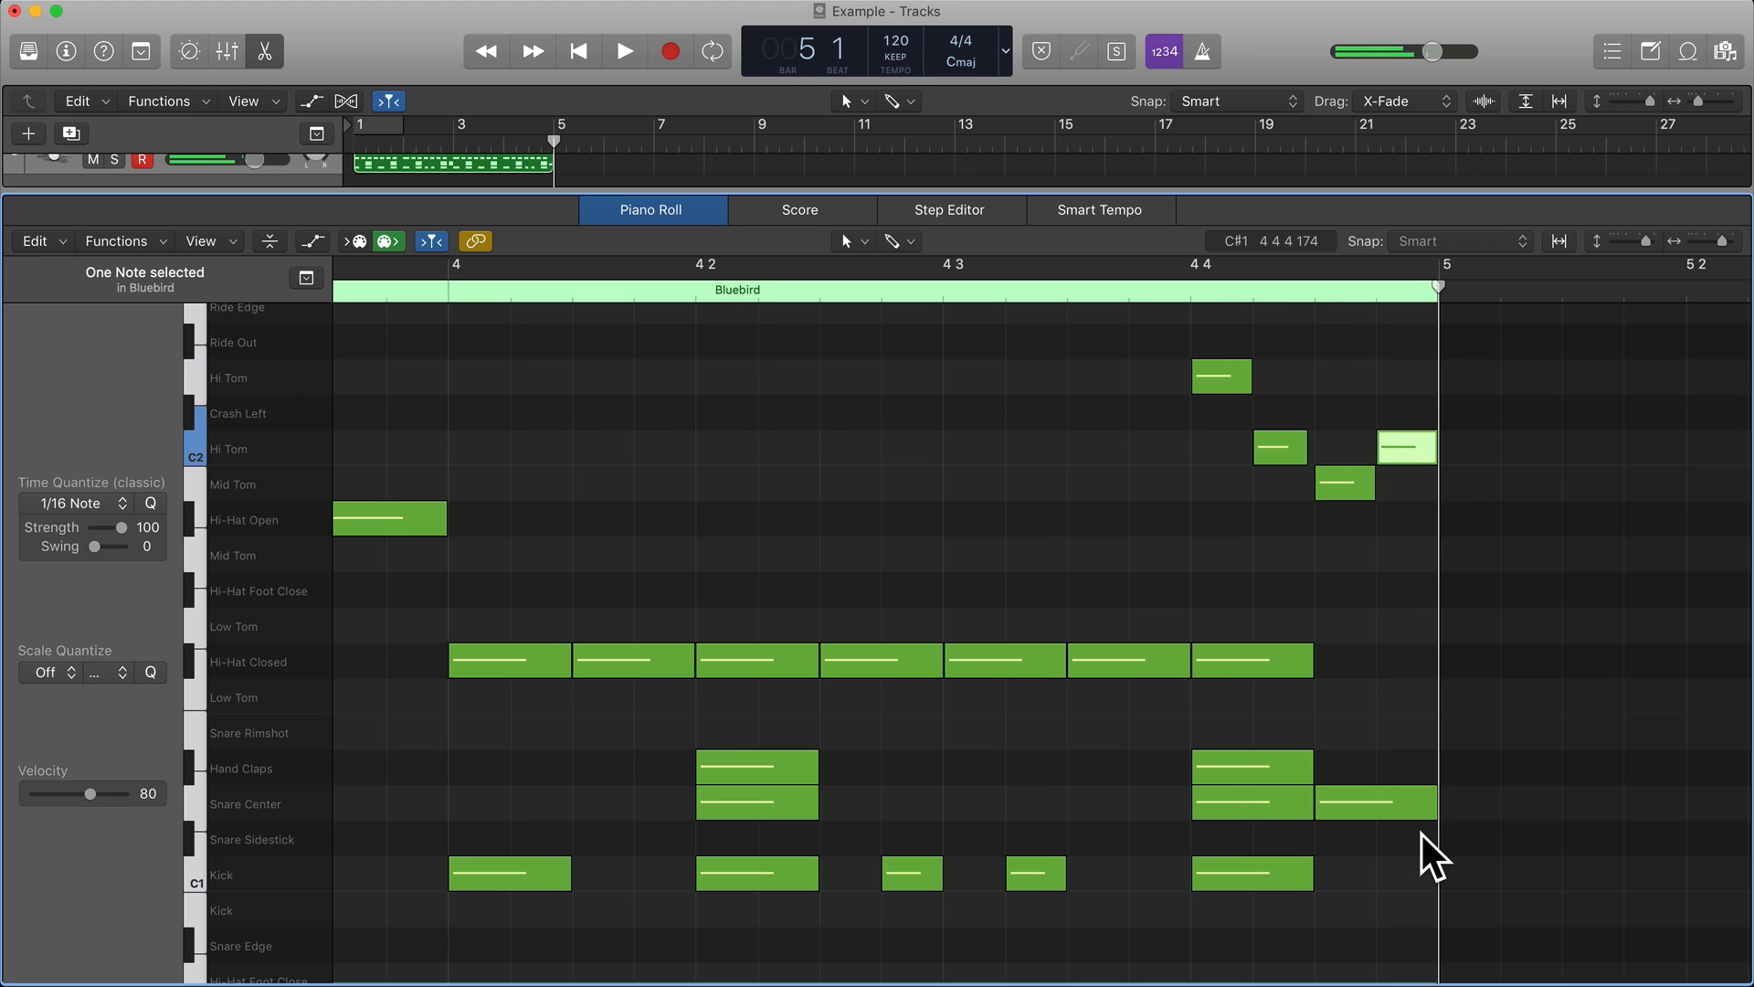
{"action": "left_click", "coordinate": [1380, 798]}
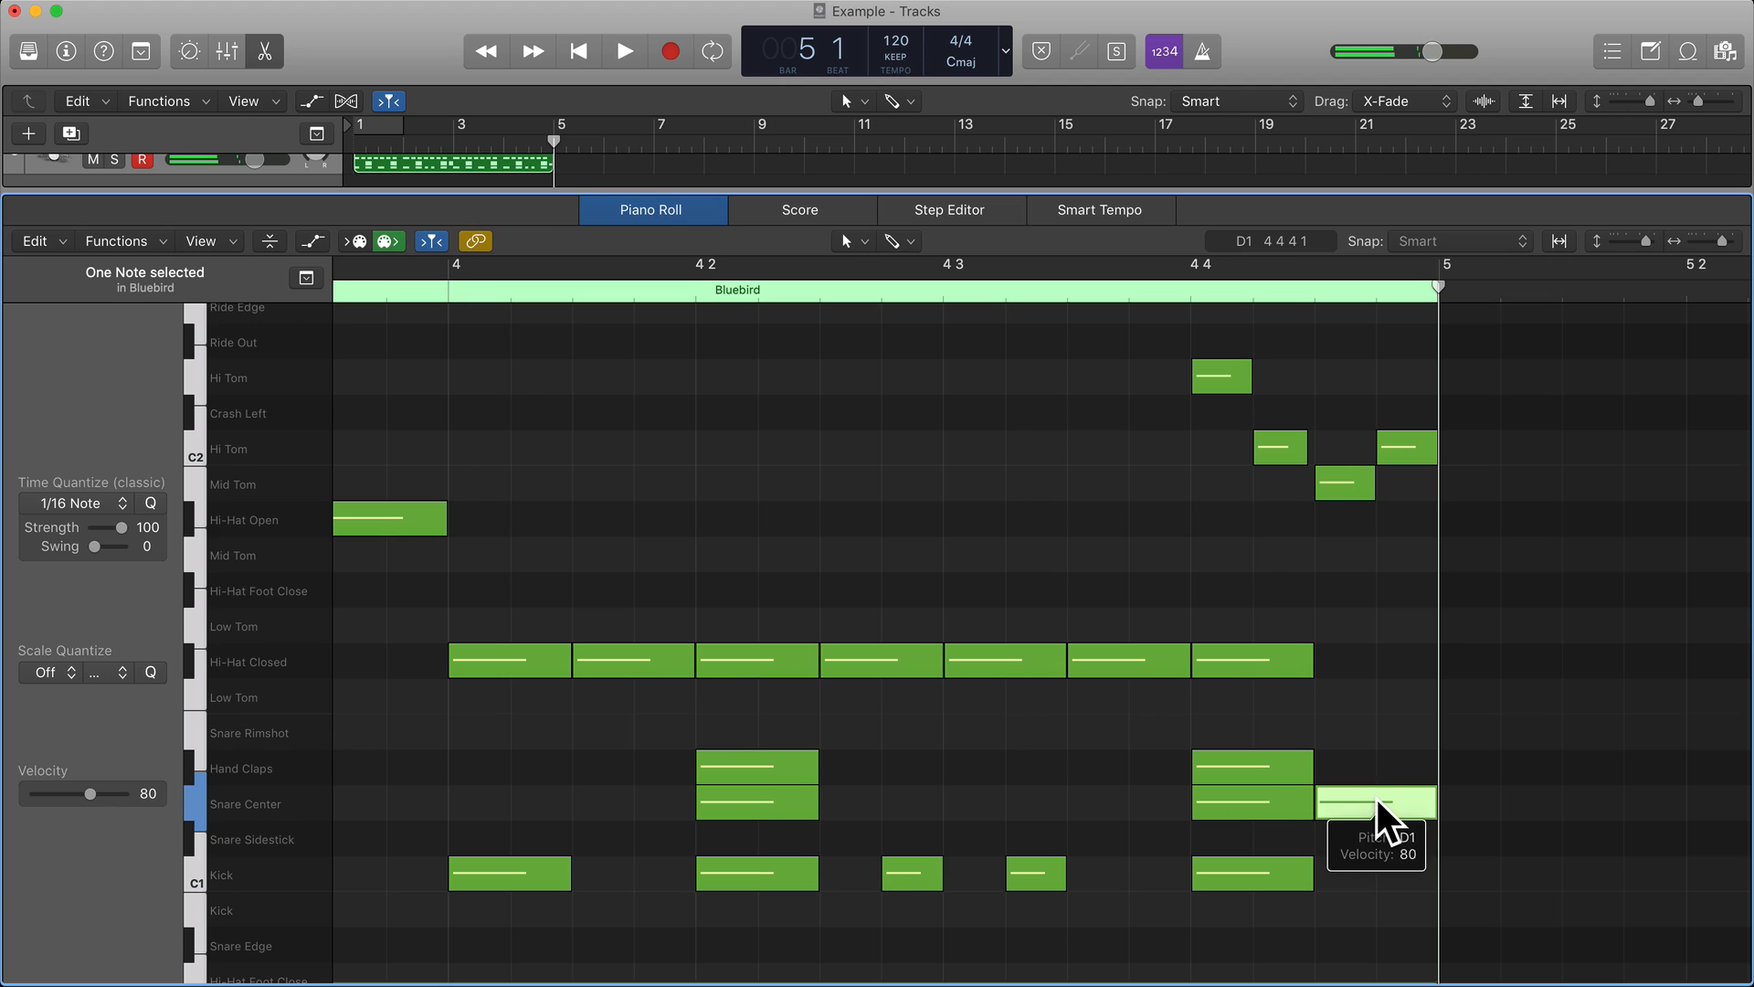
{"action": "key", "text": "Delete"}
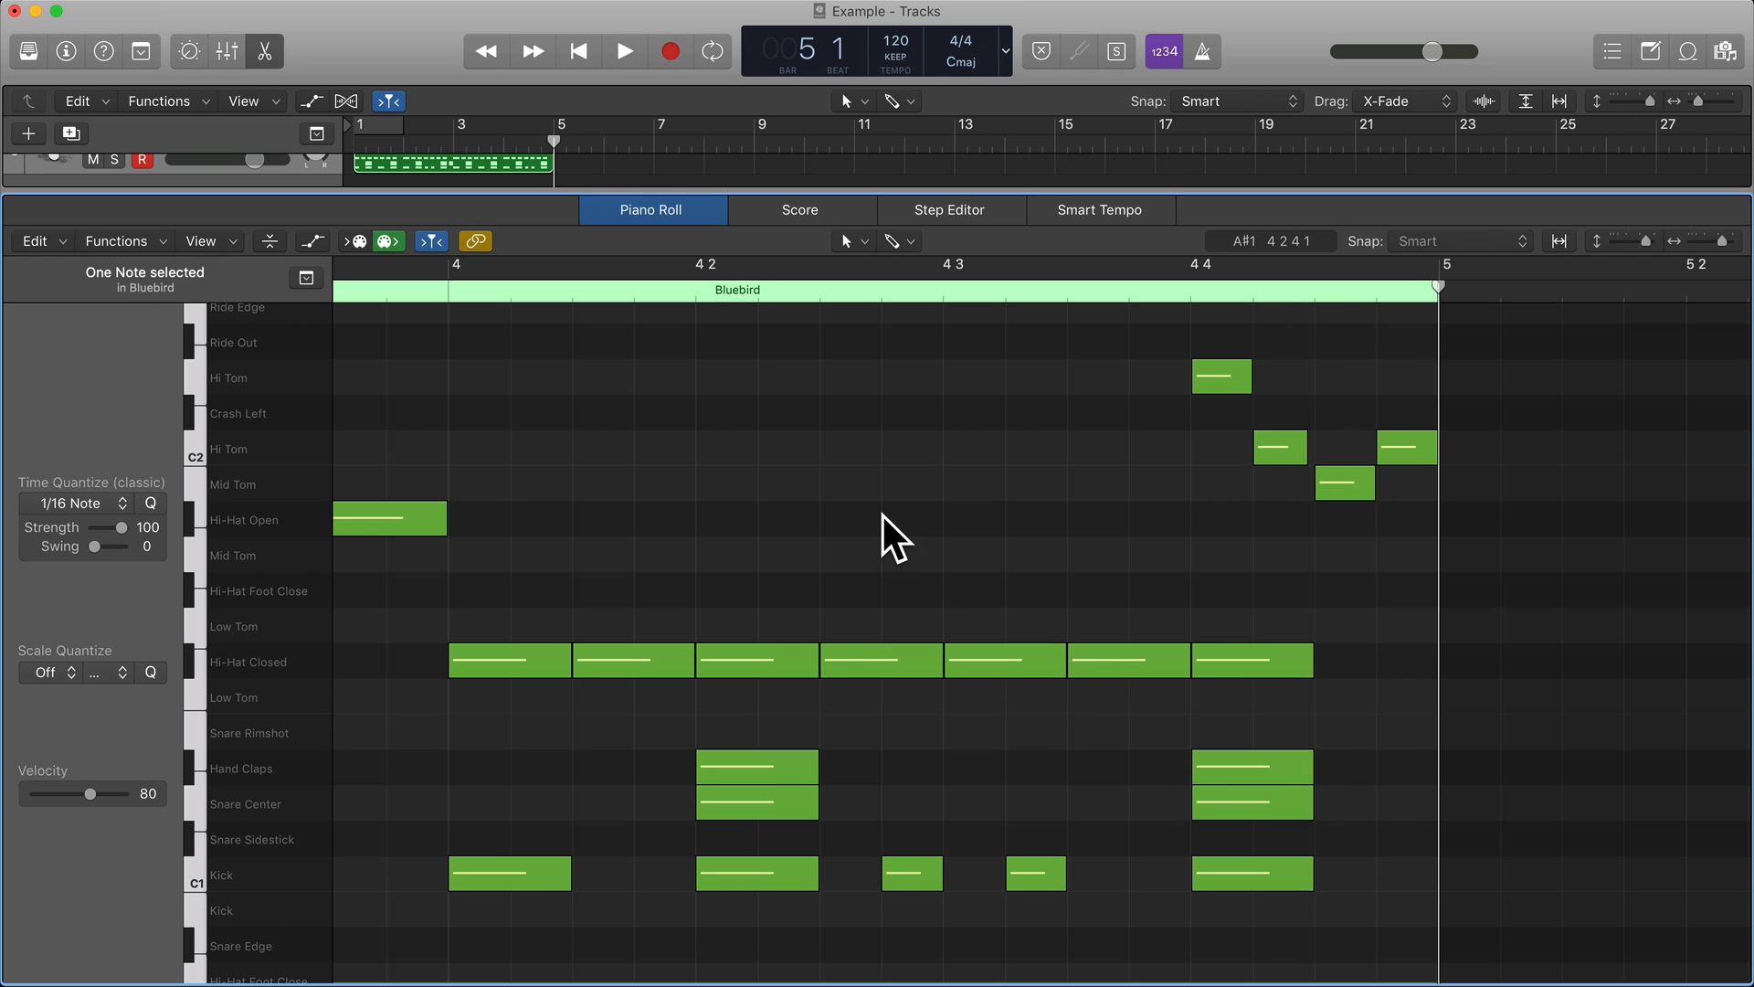
Move the first closed hi-hat note of bar 1 up to Crash Left.
{"action": "scroll", "coordinate": [882, 515], "scroll_direction": "left", "scroll_amount": 15}
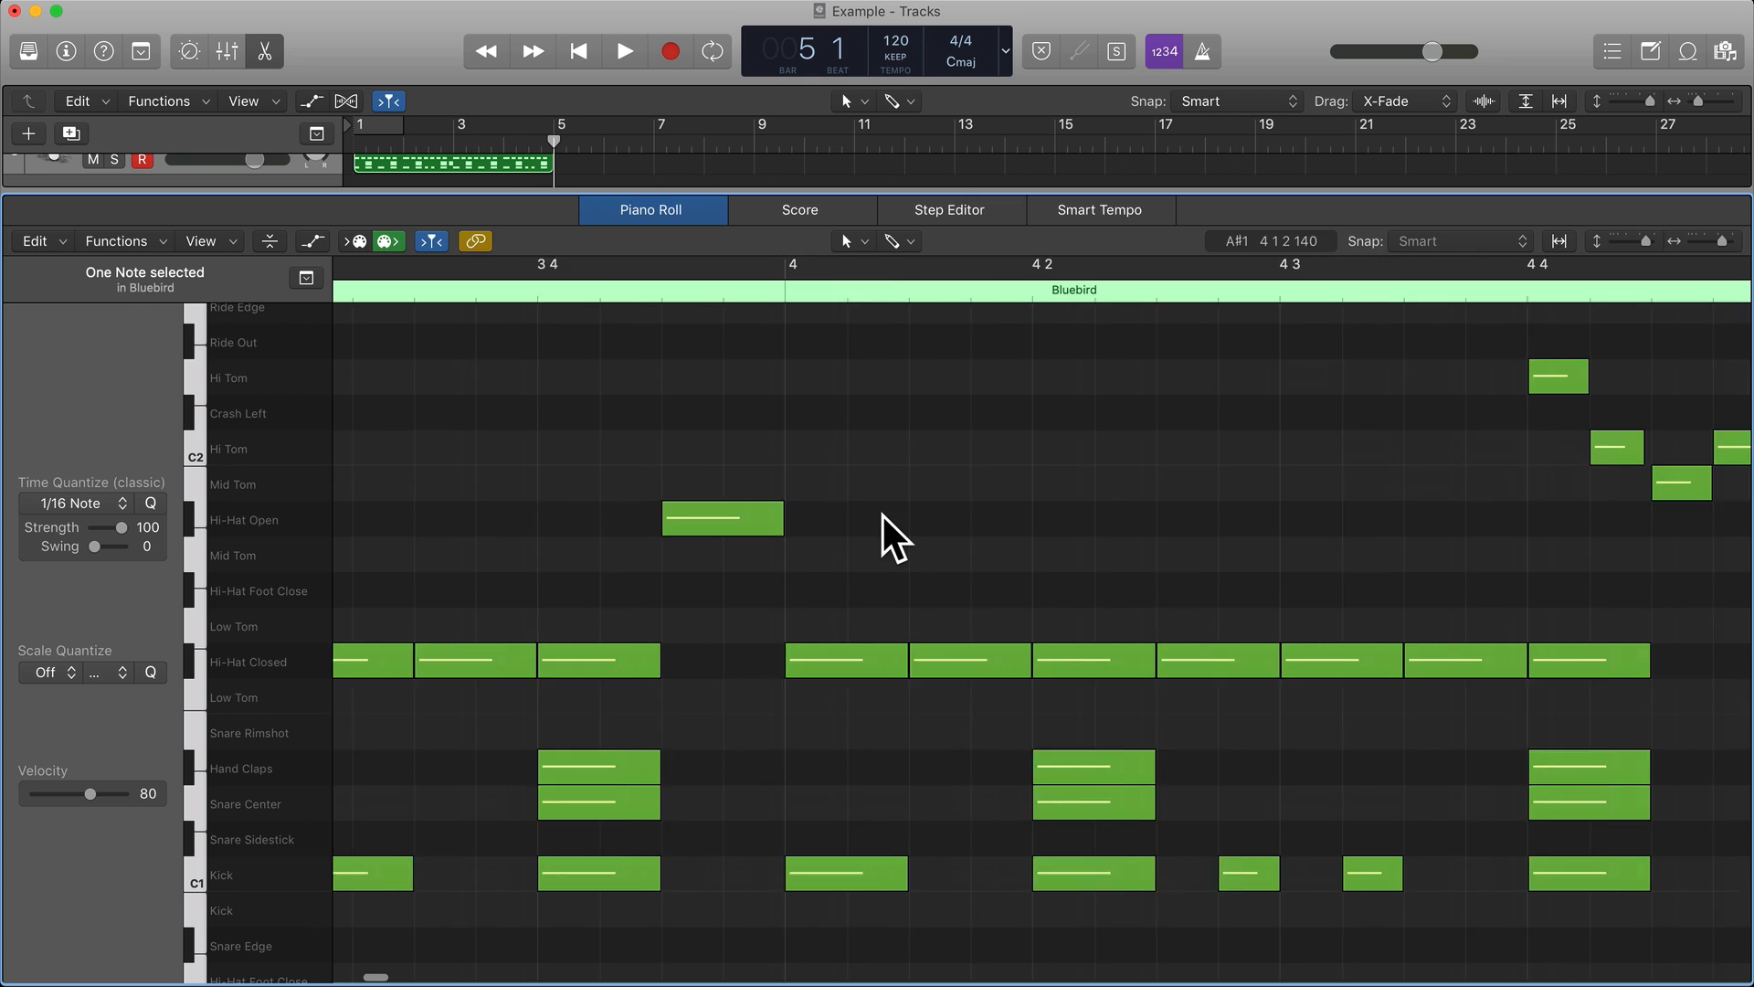
{"action": "scroll", "coordinate": [883, 515], "scroll_direction": "left", "scroll_amount": 10}
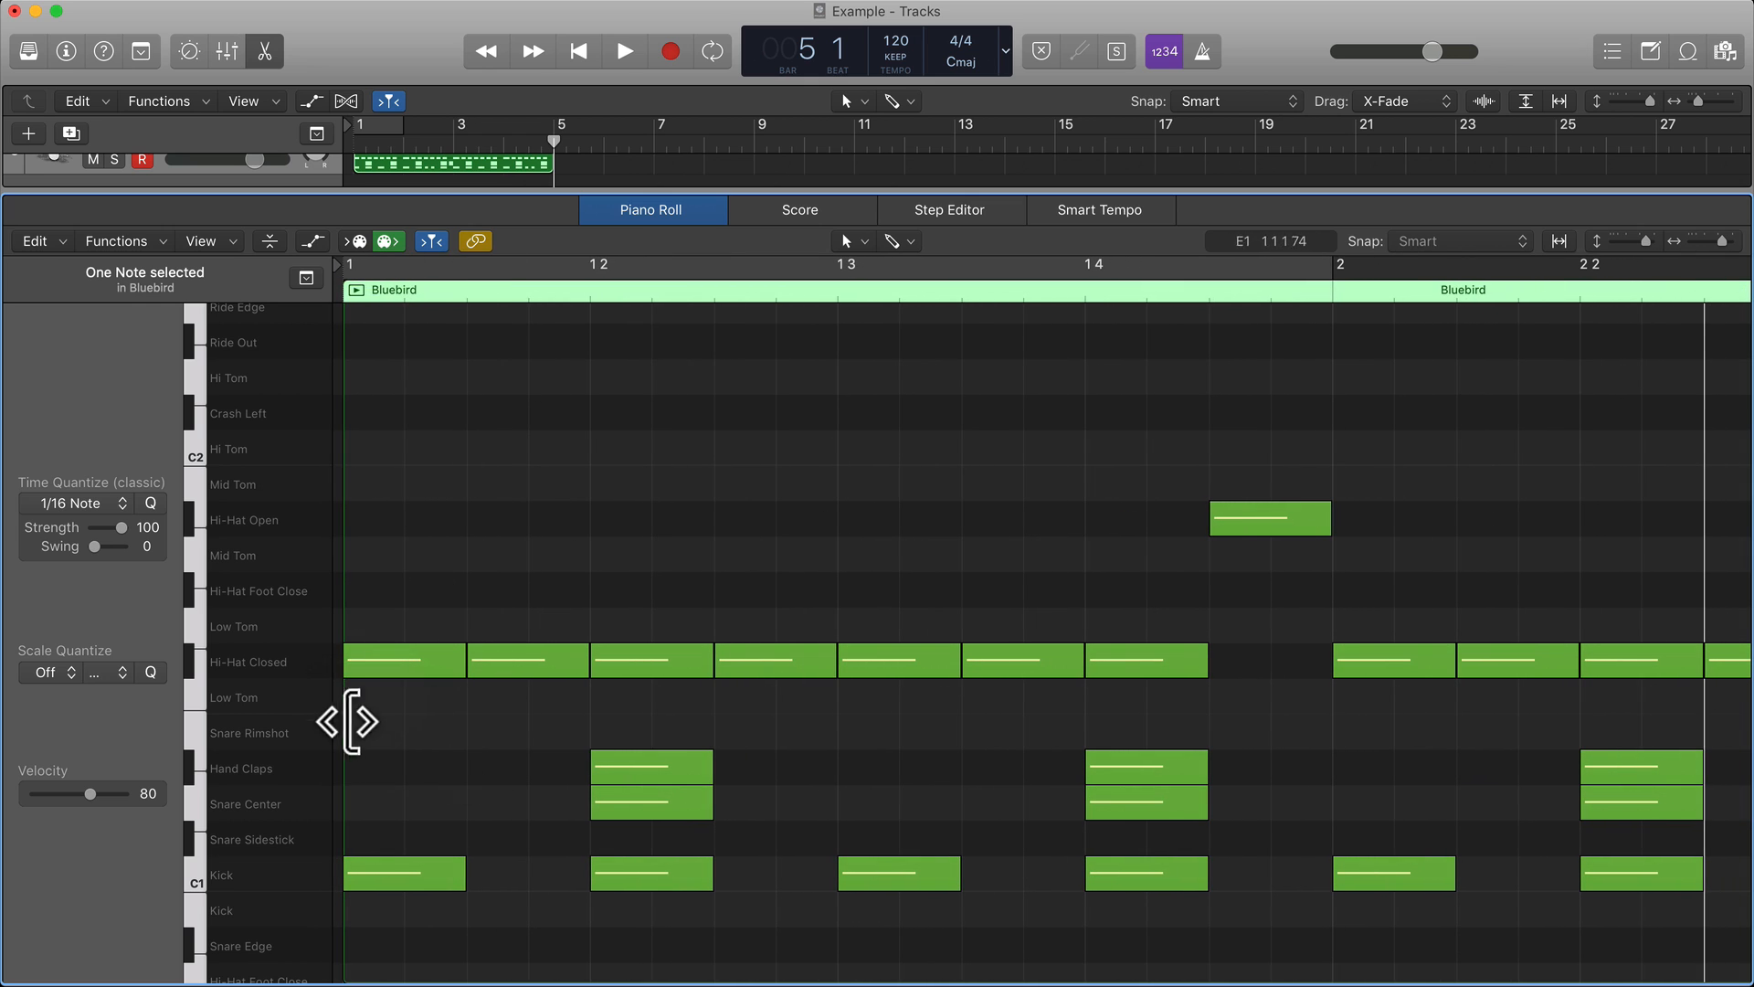
{"action": "left_click_drag", "start_coordinate": [412, 657], "coordinate": [412, 586]}
{"action": "scroll", "coordinate": [412, 581], "scroll_direction": "up", "scroll_amount": 4}
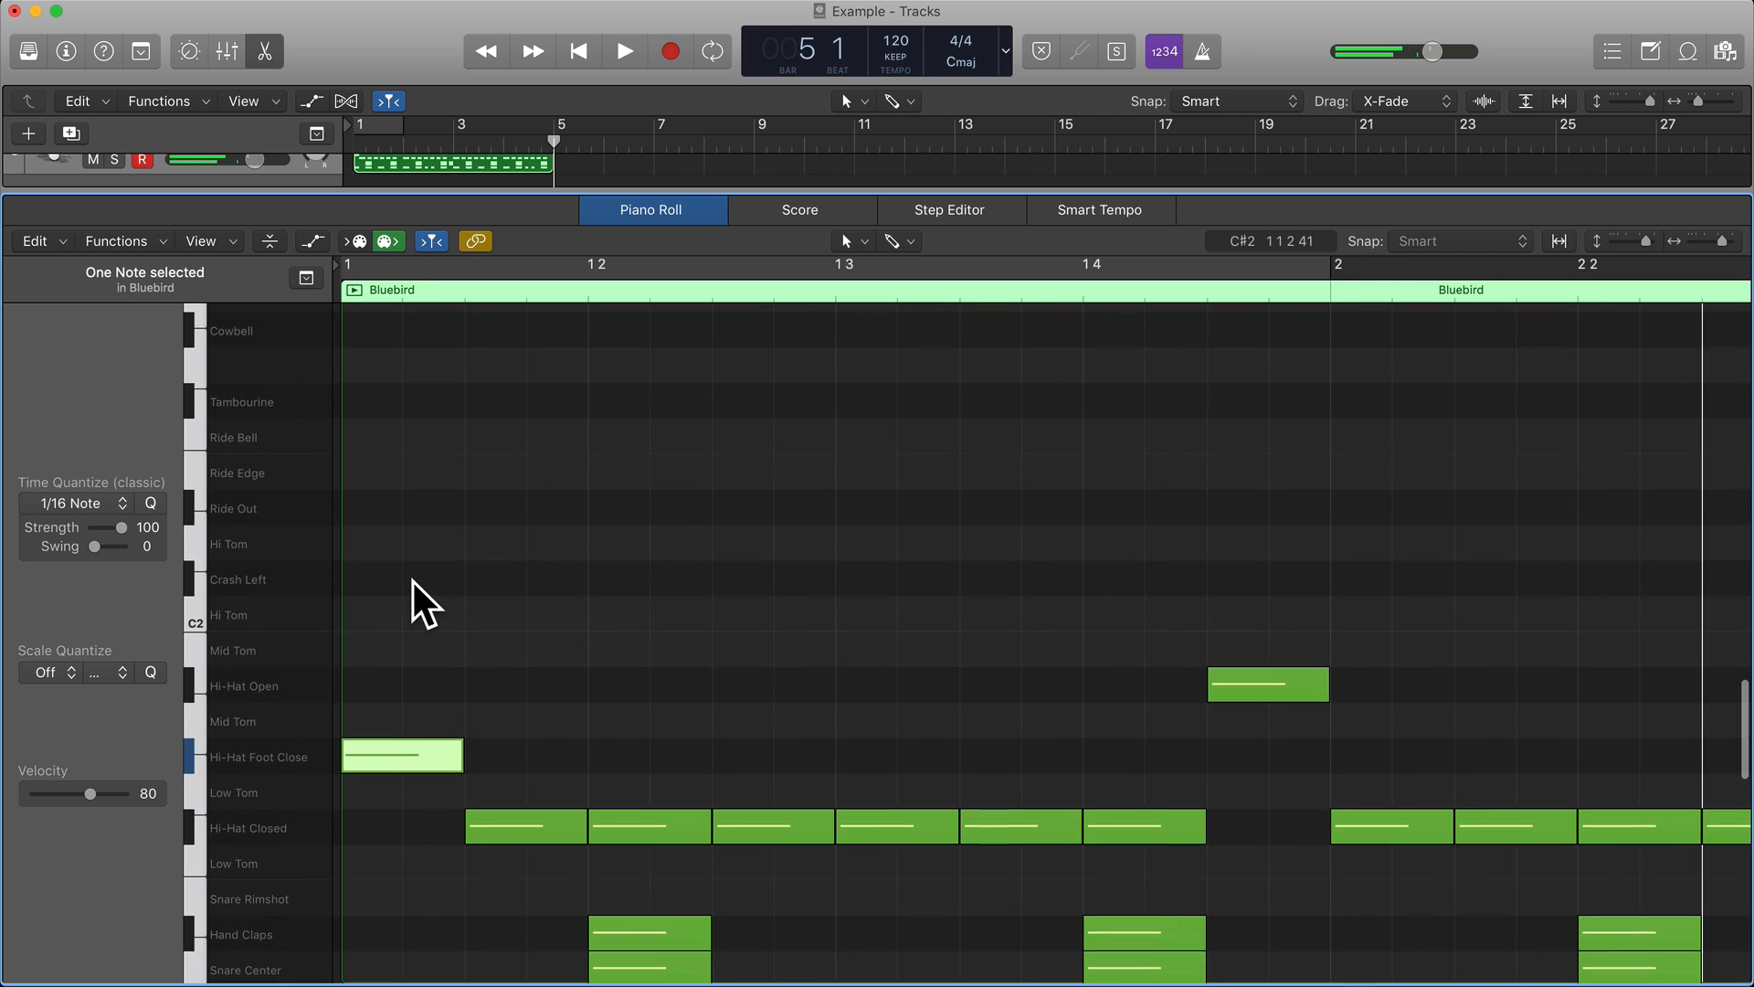
{"action": "left_click", "coordinate": [191, 512]}
{"action": "left_click", "coordinate": [190, 511]}
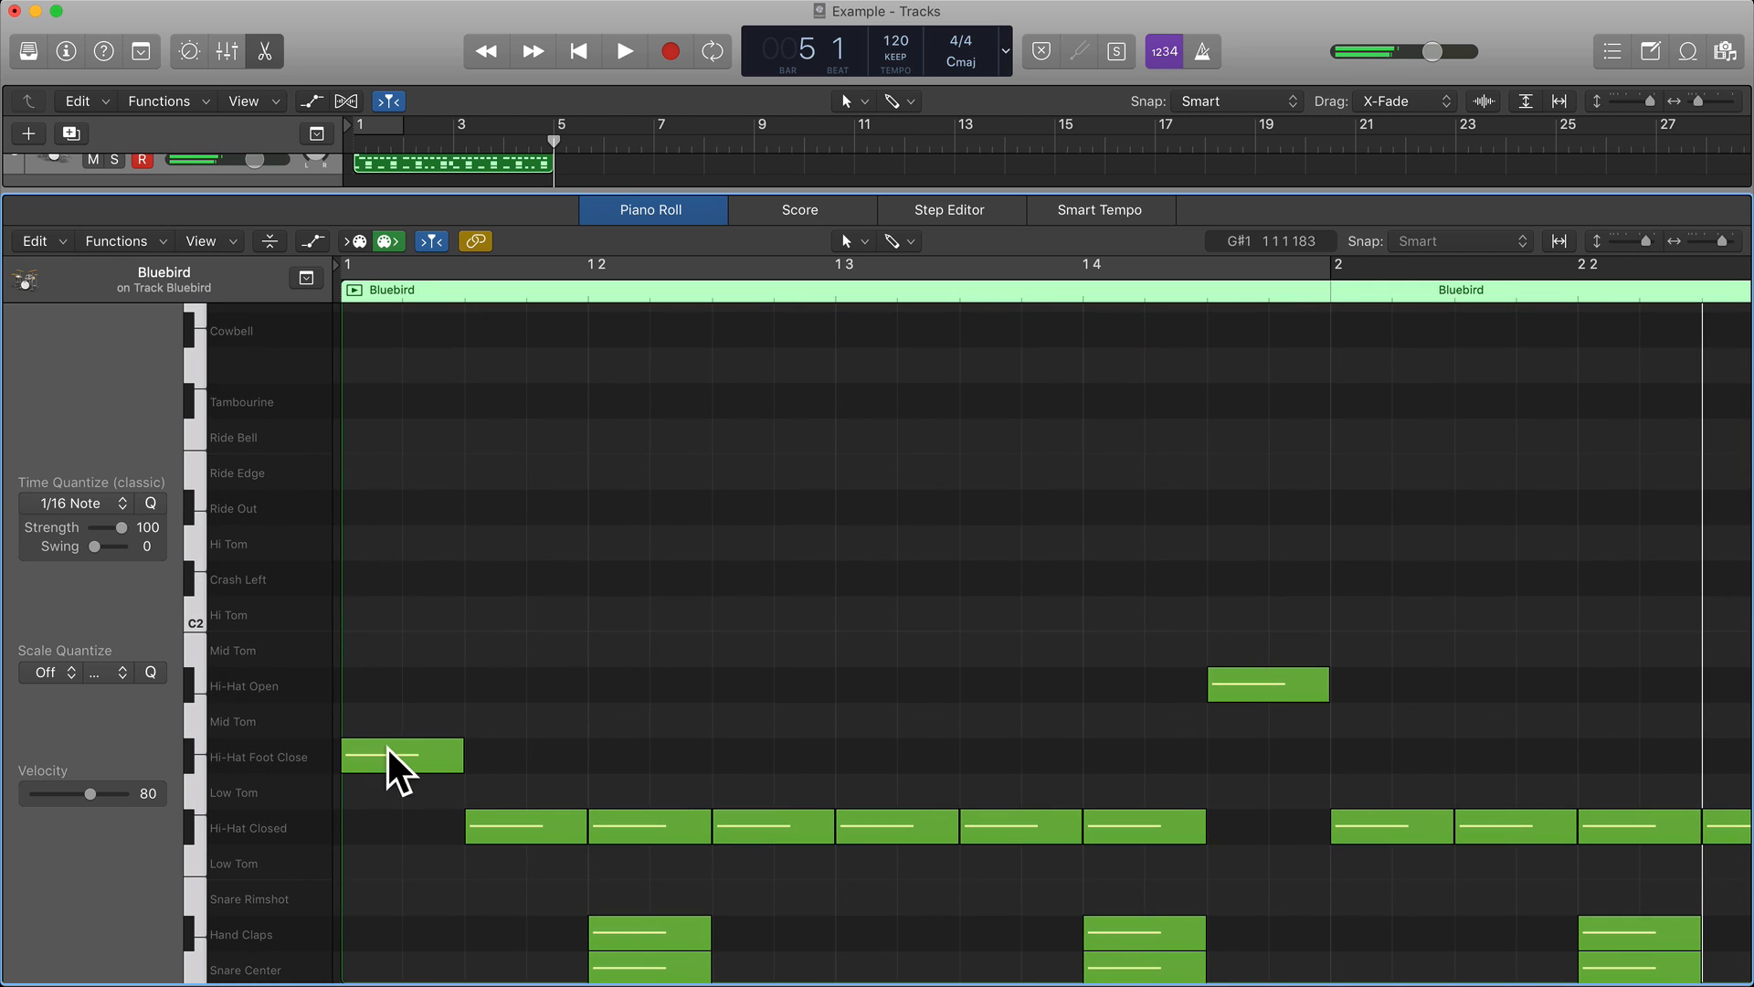
{"action": "left_click_drag", "start_coordinate": [393, 754], "coordinate": [391, 580]}
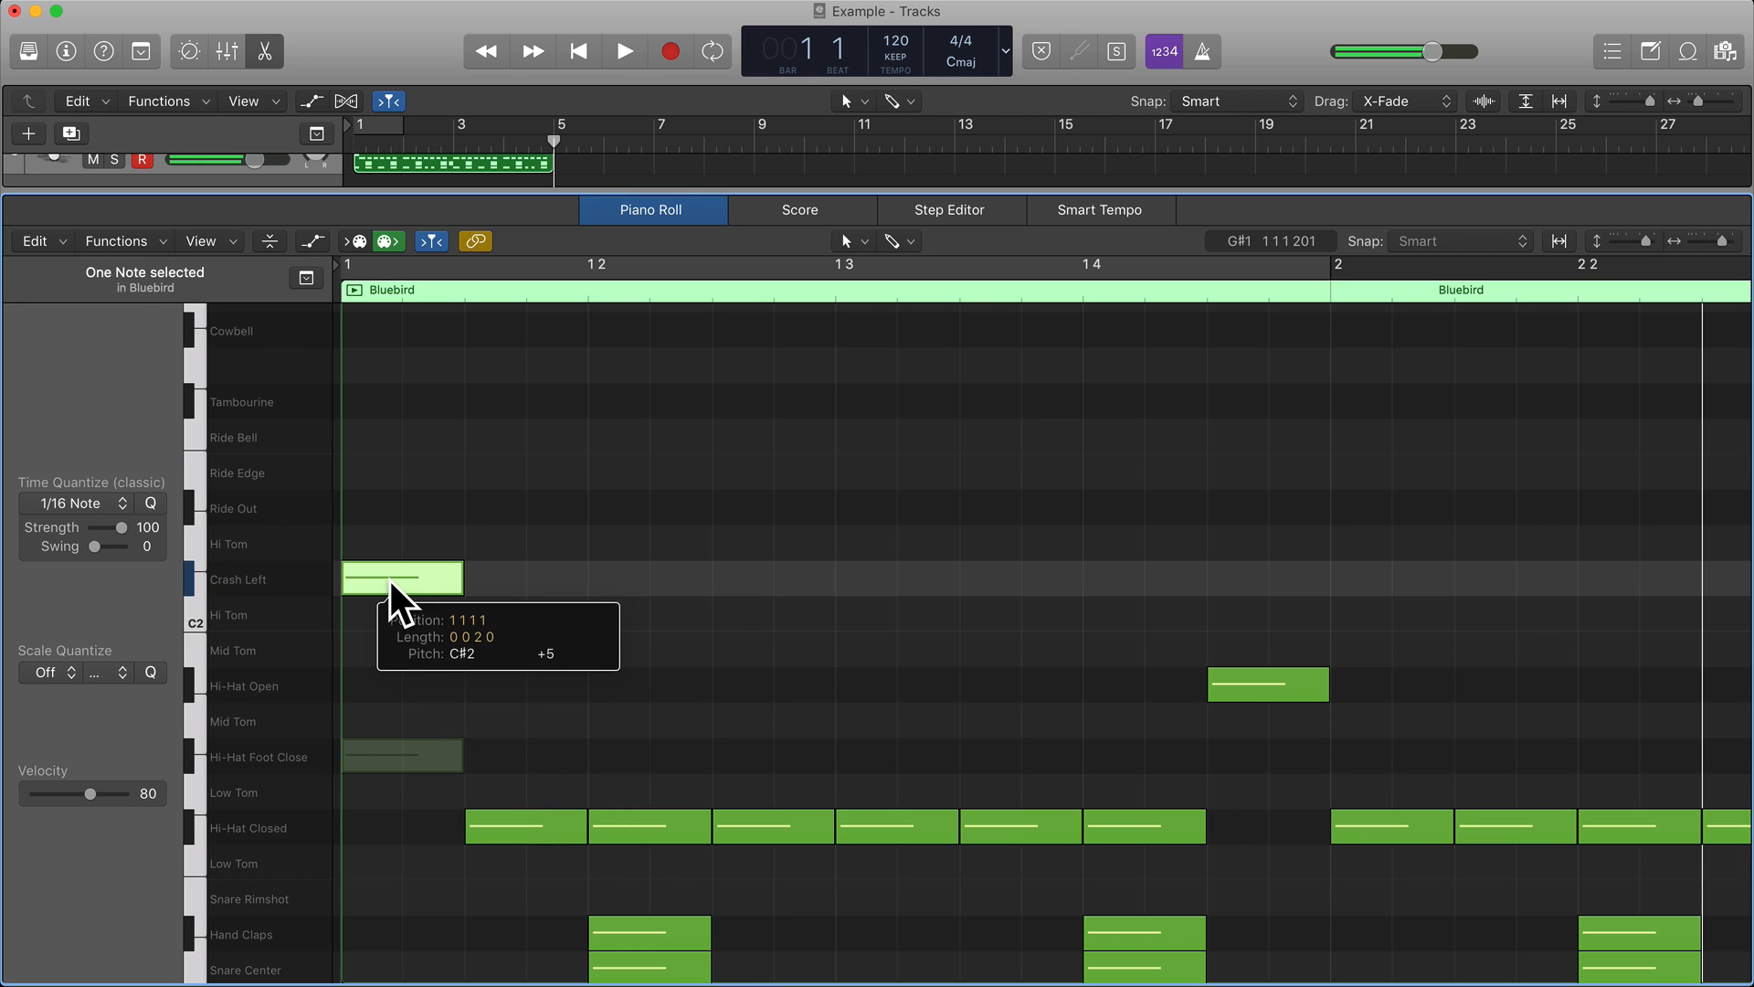
{"action": "left_click", "coordinate": [394, 662]}
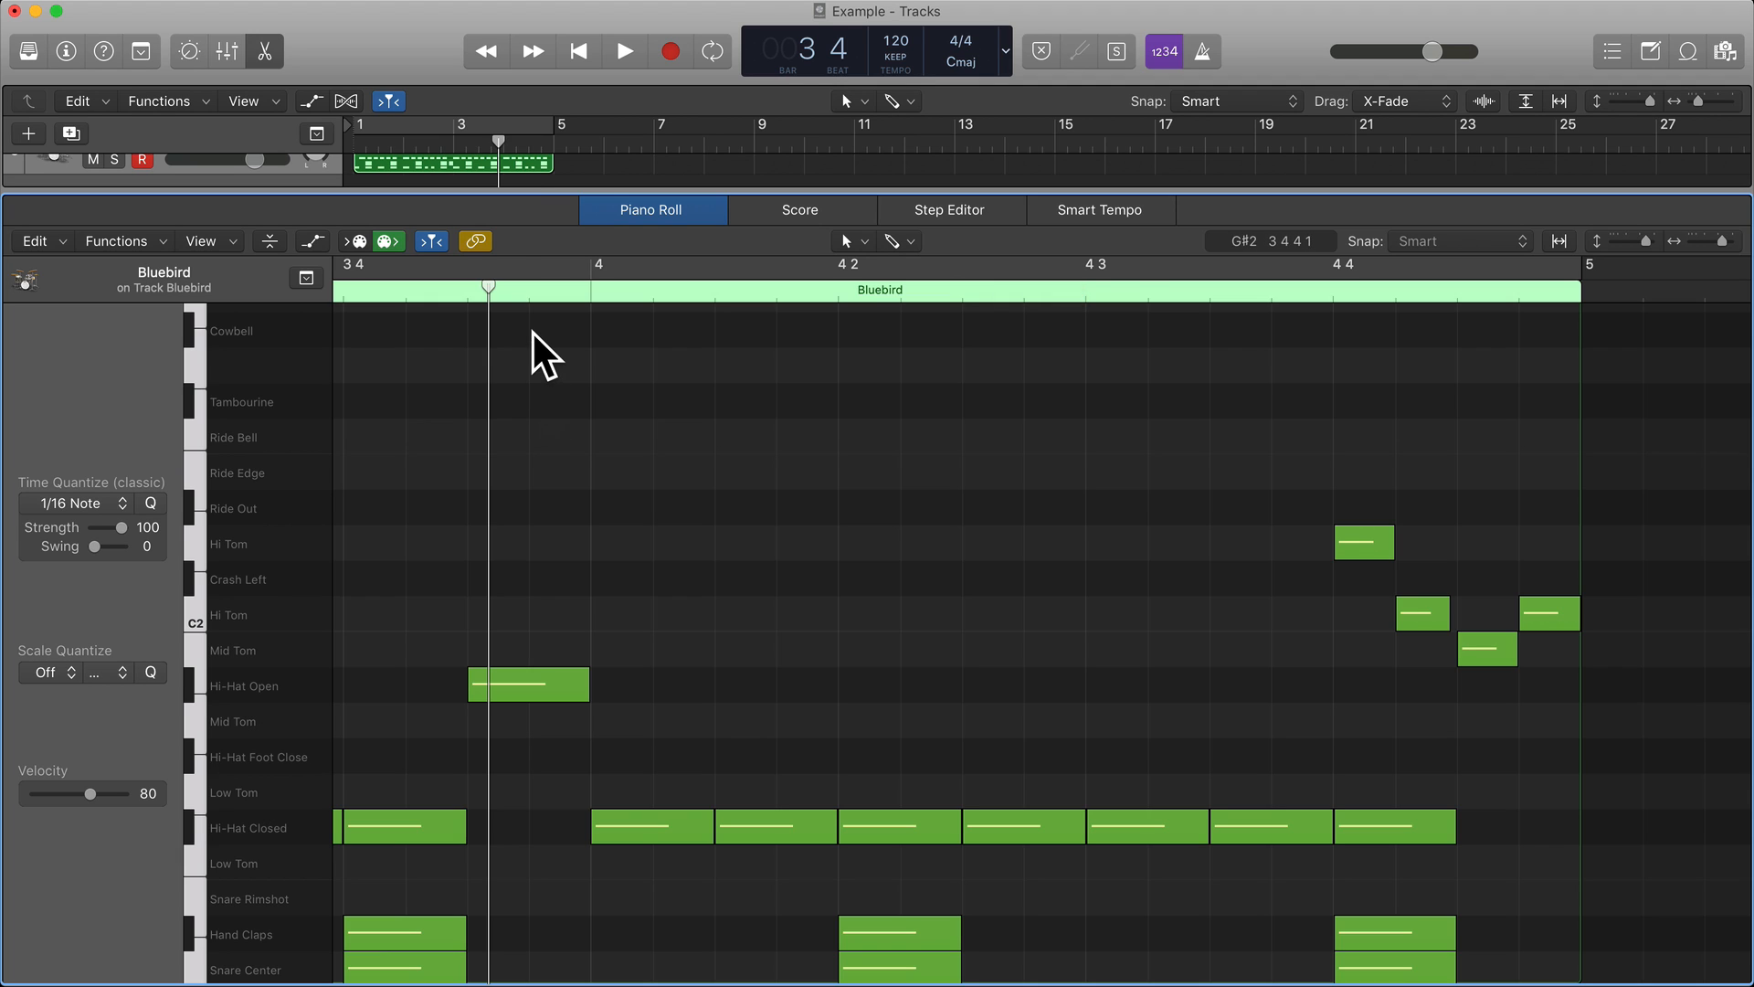
Play the drum pattern back in a loop over bars 1 to 4, including the closing tom fill, and switch the loop off.
{"action": "key", "text": "space"}
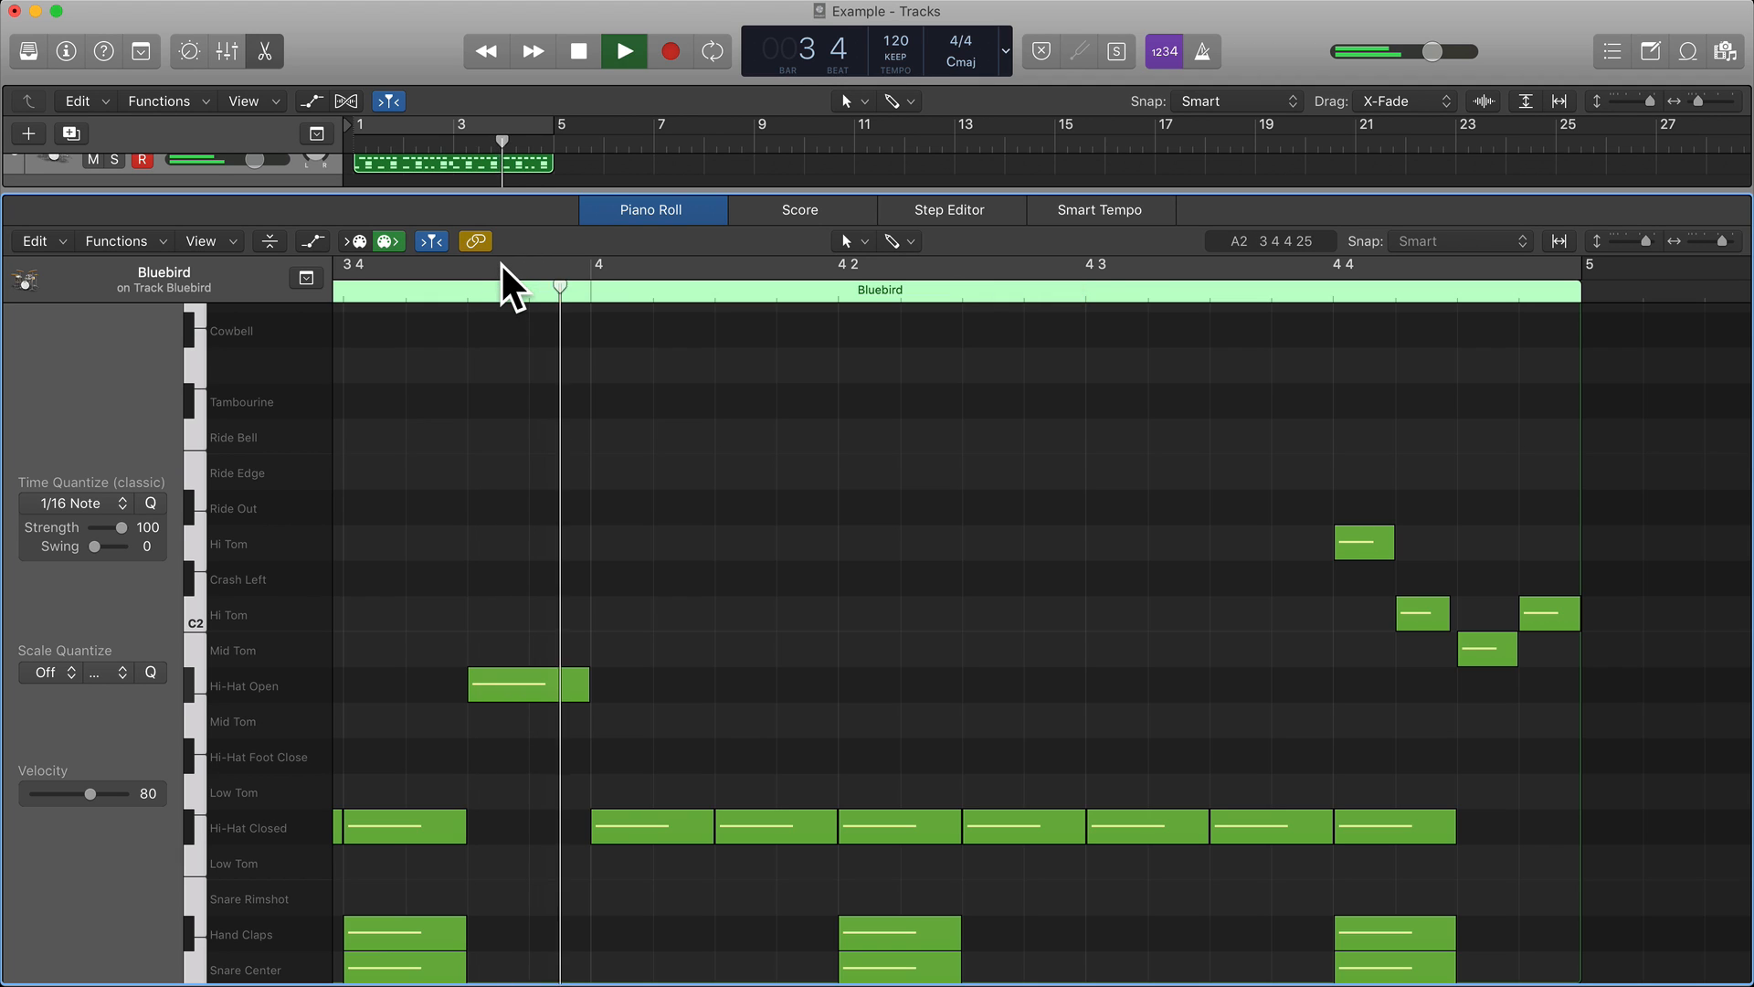
{"action": "left_click", "coordinate": [502, 264]}
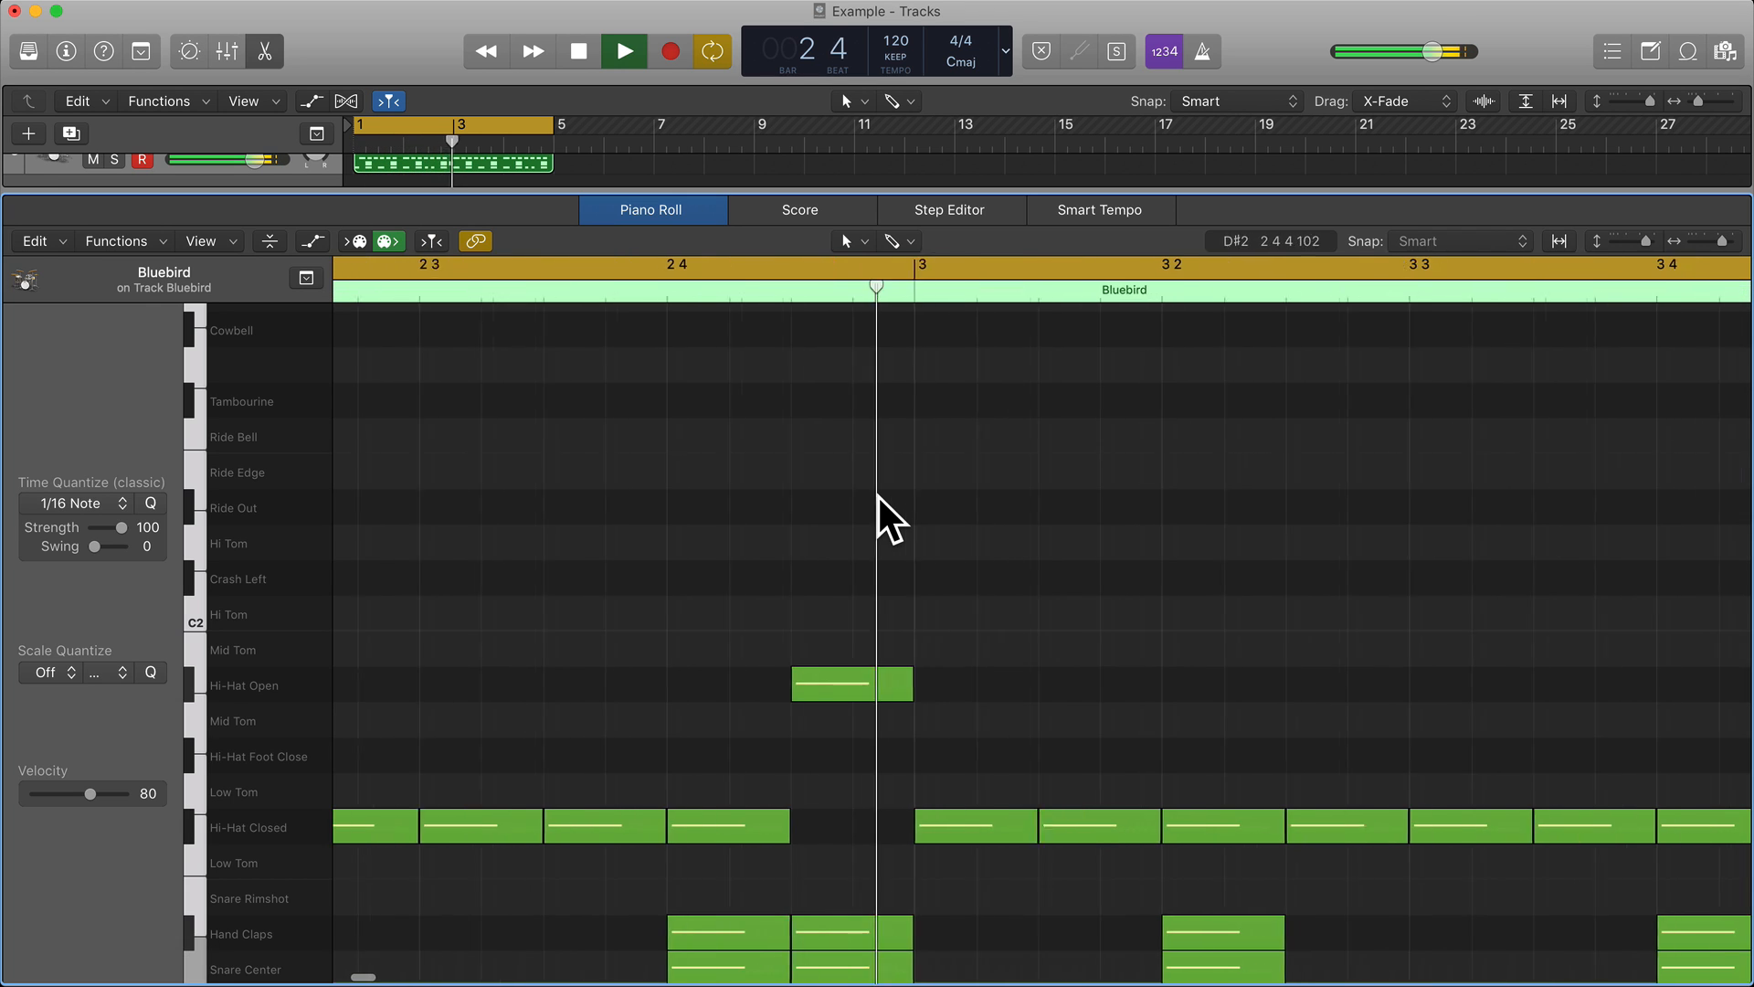
{"action": "scroll", "coordinate": [878, 497], "scroll_direction": "down", "scroll_amount": 3}
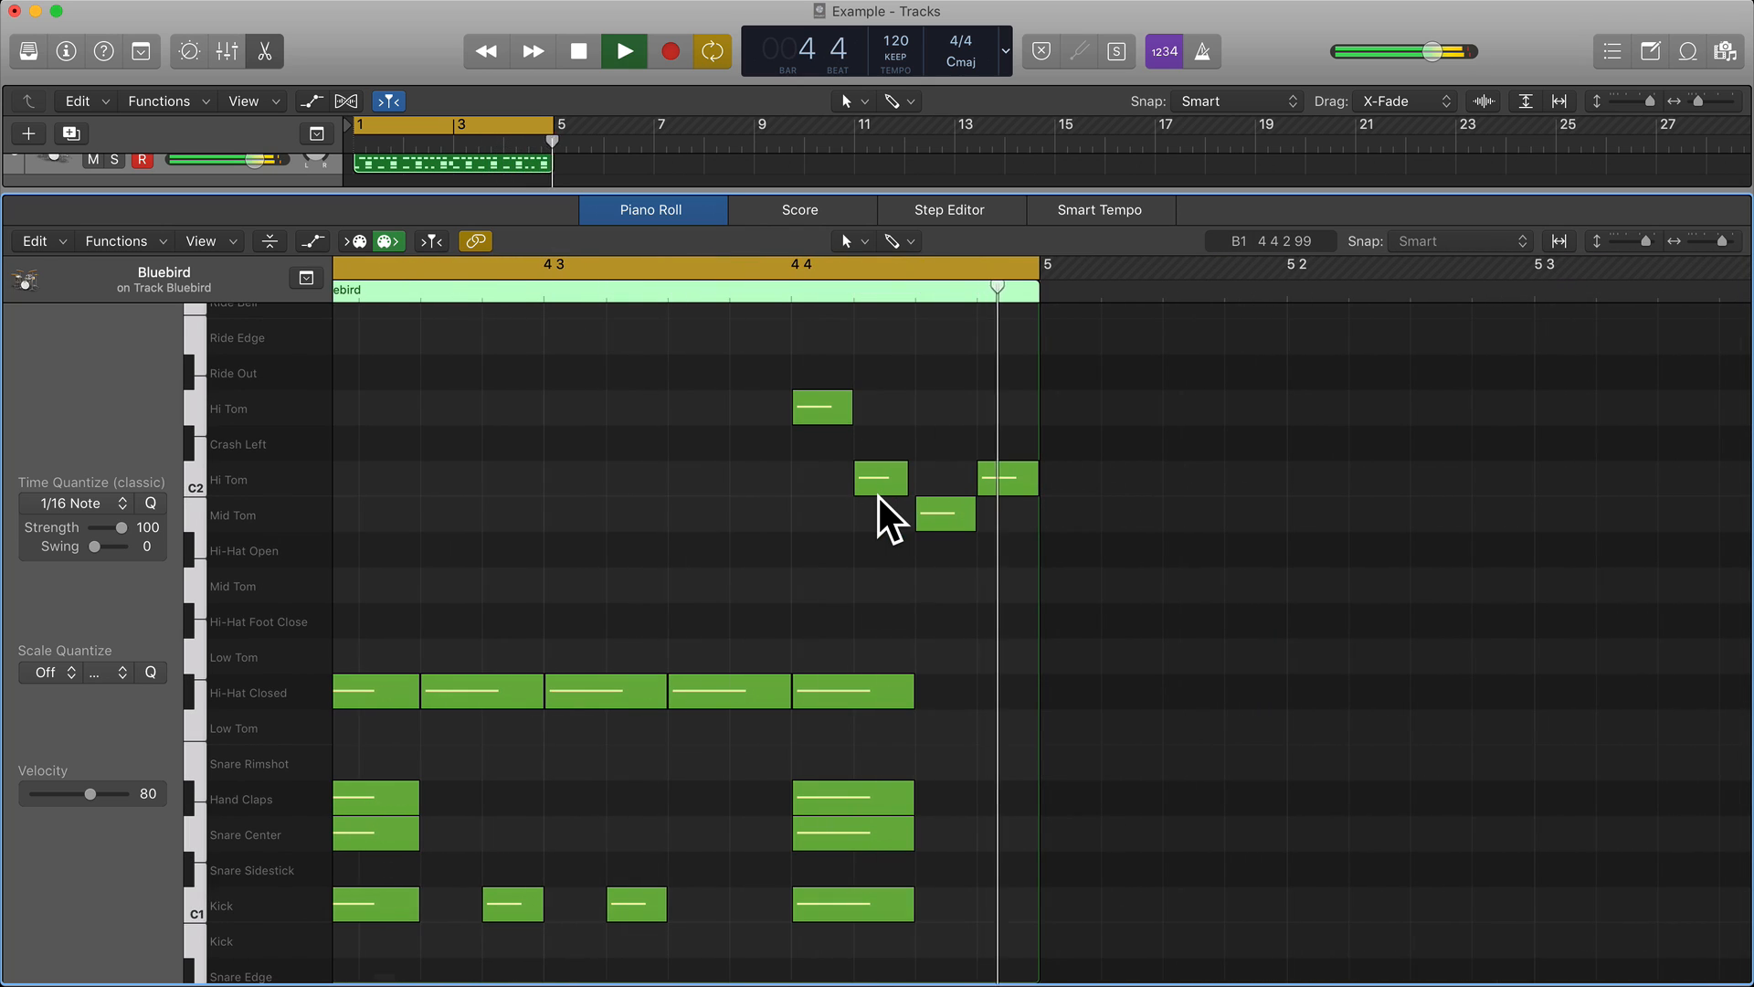
{"action": "key", "text": "space"}
{"action": "left_click", "coordinate": [722, 267]}
In bar 1, replace the beat 3 kick with sixteenth-note kicks on beat 3 and its offbeat eighth, and move the beat 3 closed hi-hat to Hi-Hat Open.
{"action": "scroll", "coordinate": [741, 455], "scroll_direction": "left", "scroll_amount": 10}
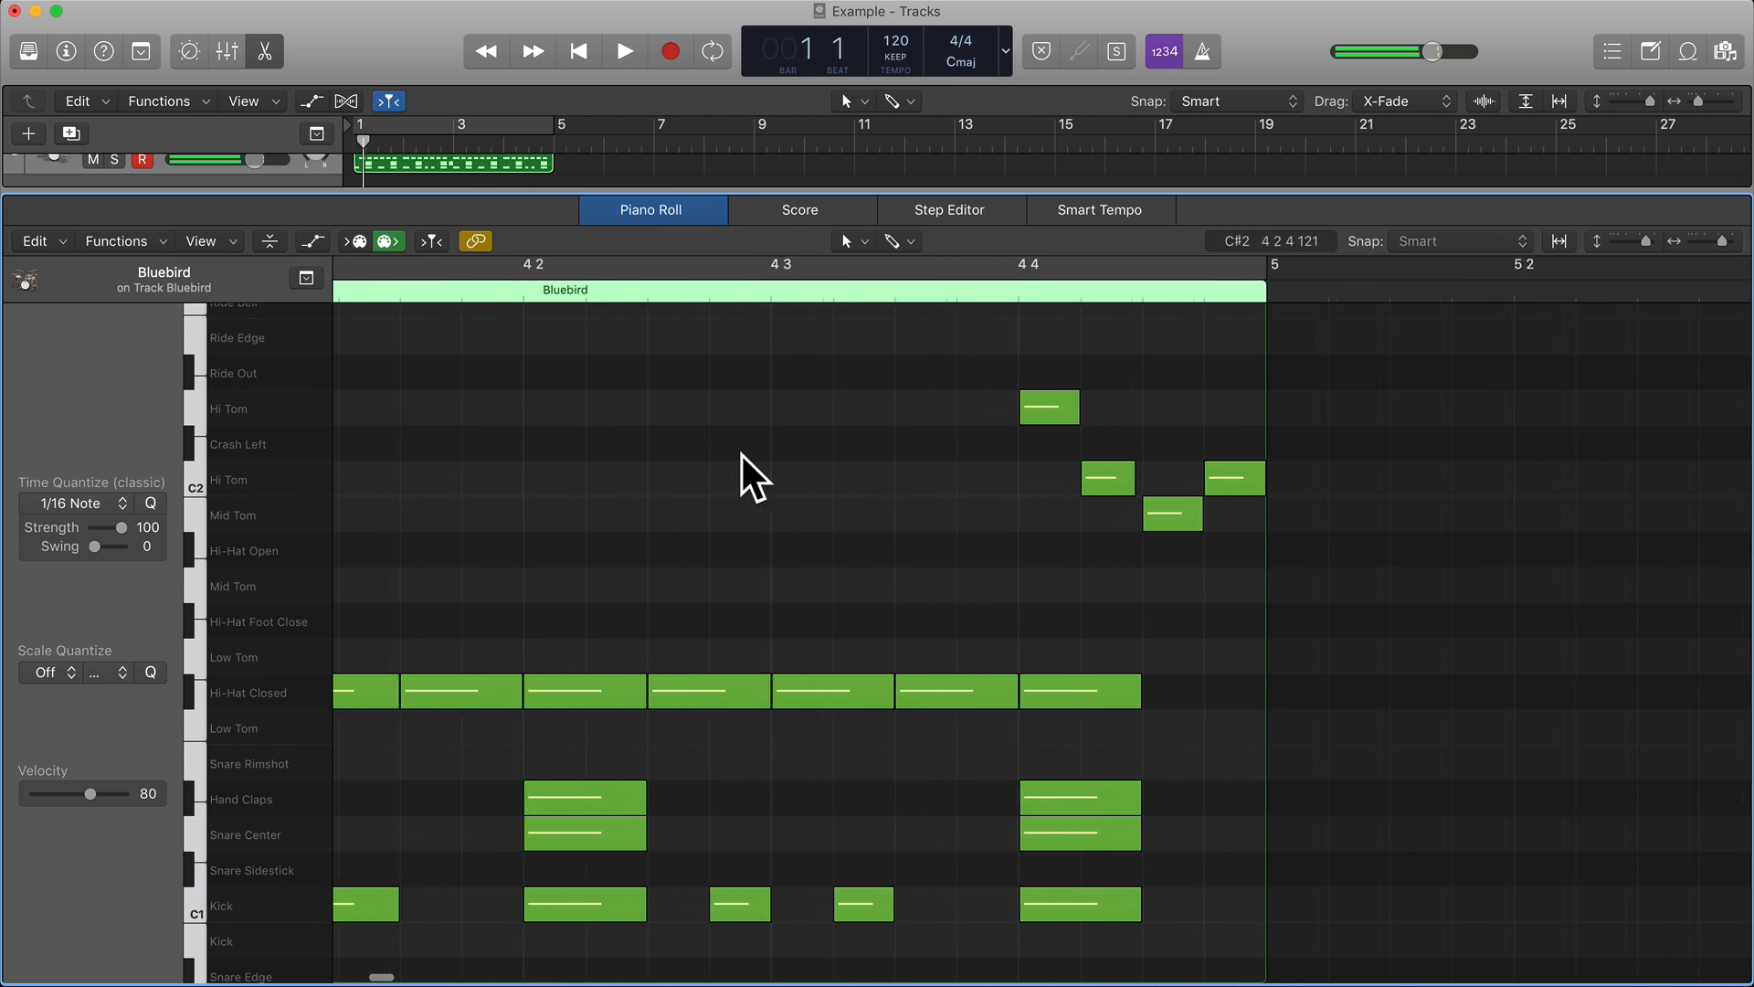
{"action": "scroll", "coordinate": [742, 455], "scroll_direction": "left", "scroll_amount": 8}
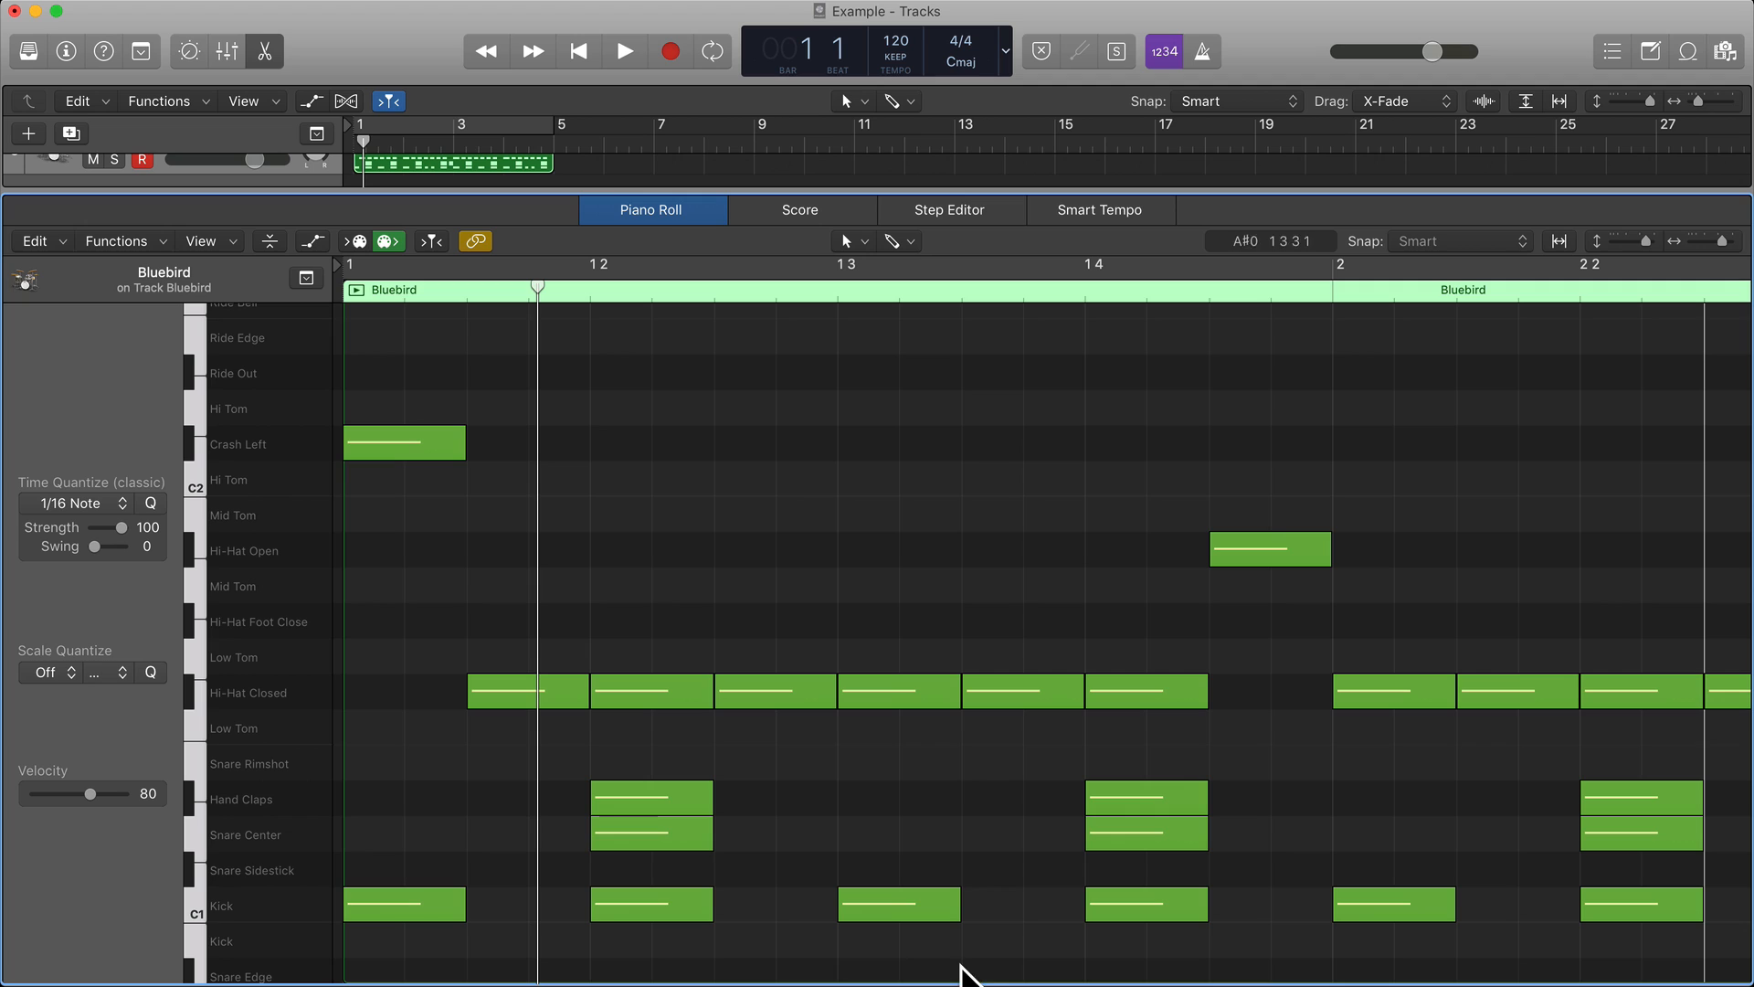
{"action": "left_click", "coordinate": [946, 905]}
{"action": "left_click_drag", "start_coordinate": [946, 905], "coordinate": [994, 911]}
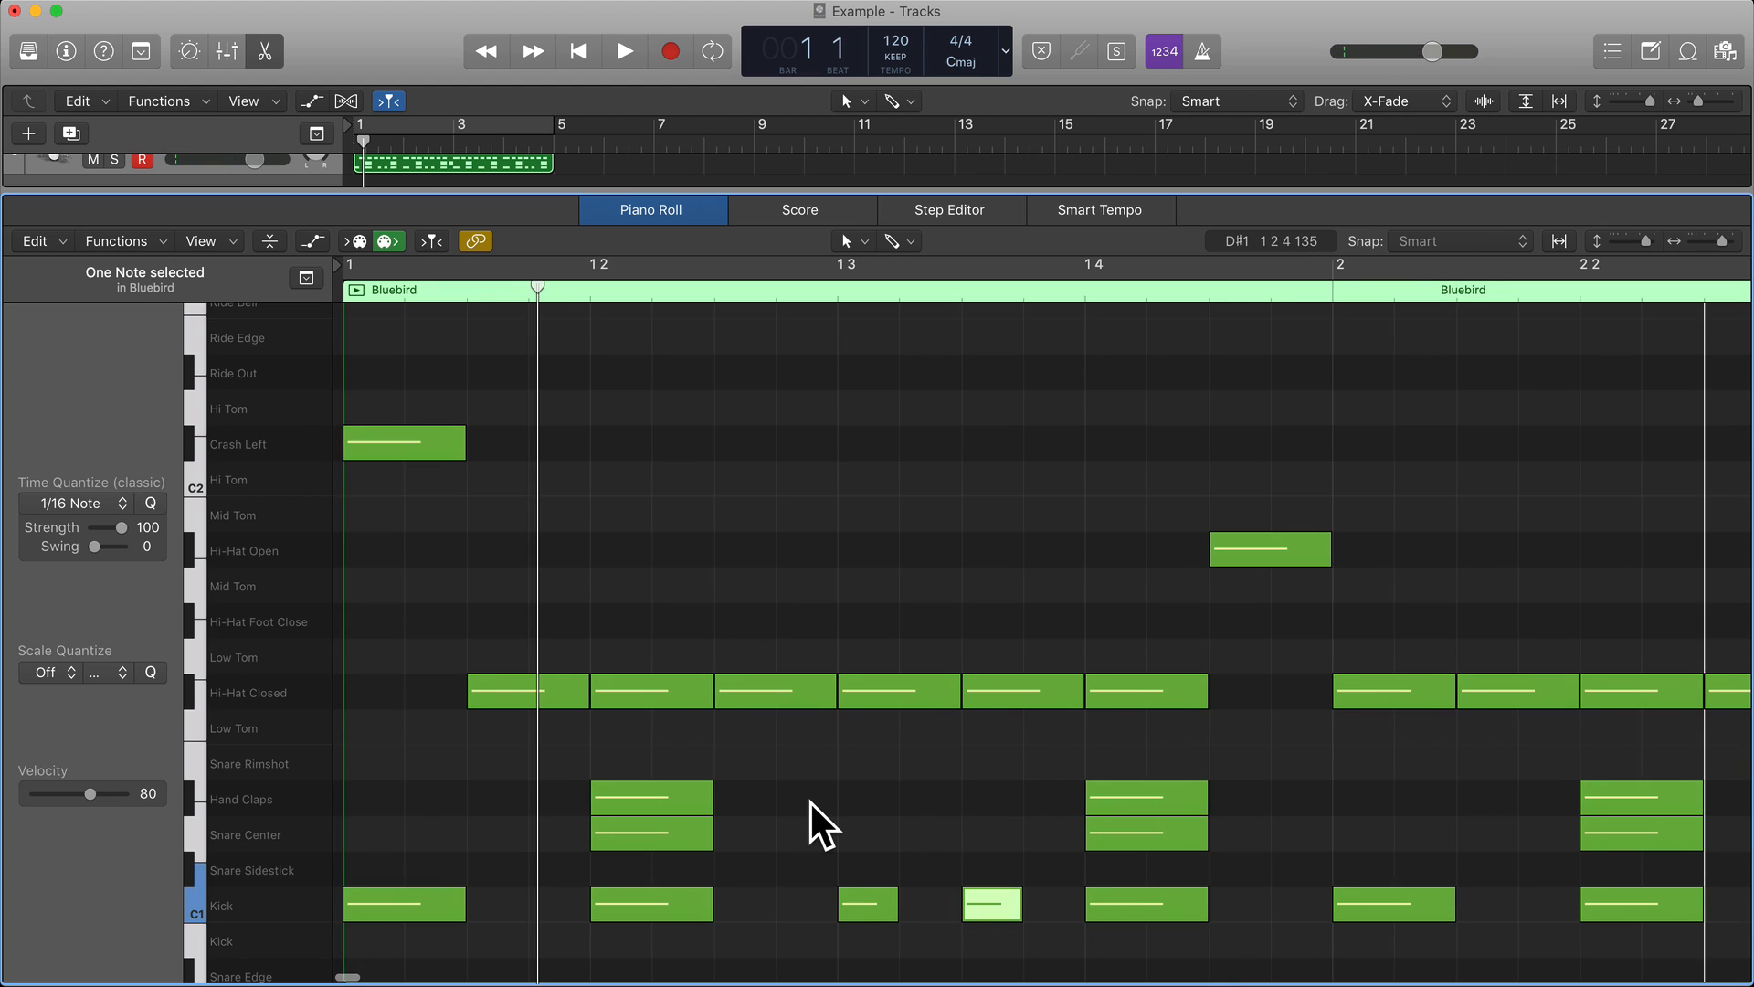
{"action": "left_click_drag", "start_coordinate": [888, 682], "coordinate": [886, 552]}
{"action": "left_click", "coordinate": [886, 681]}
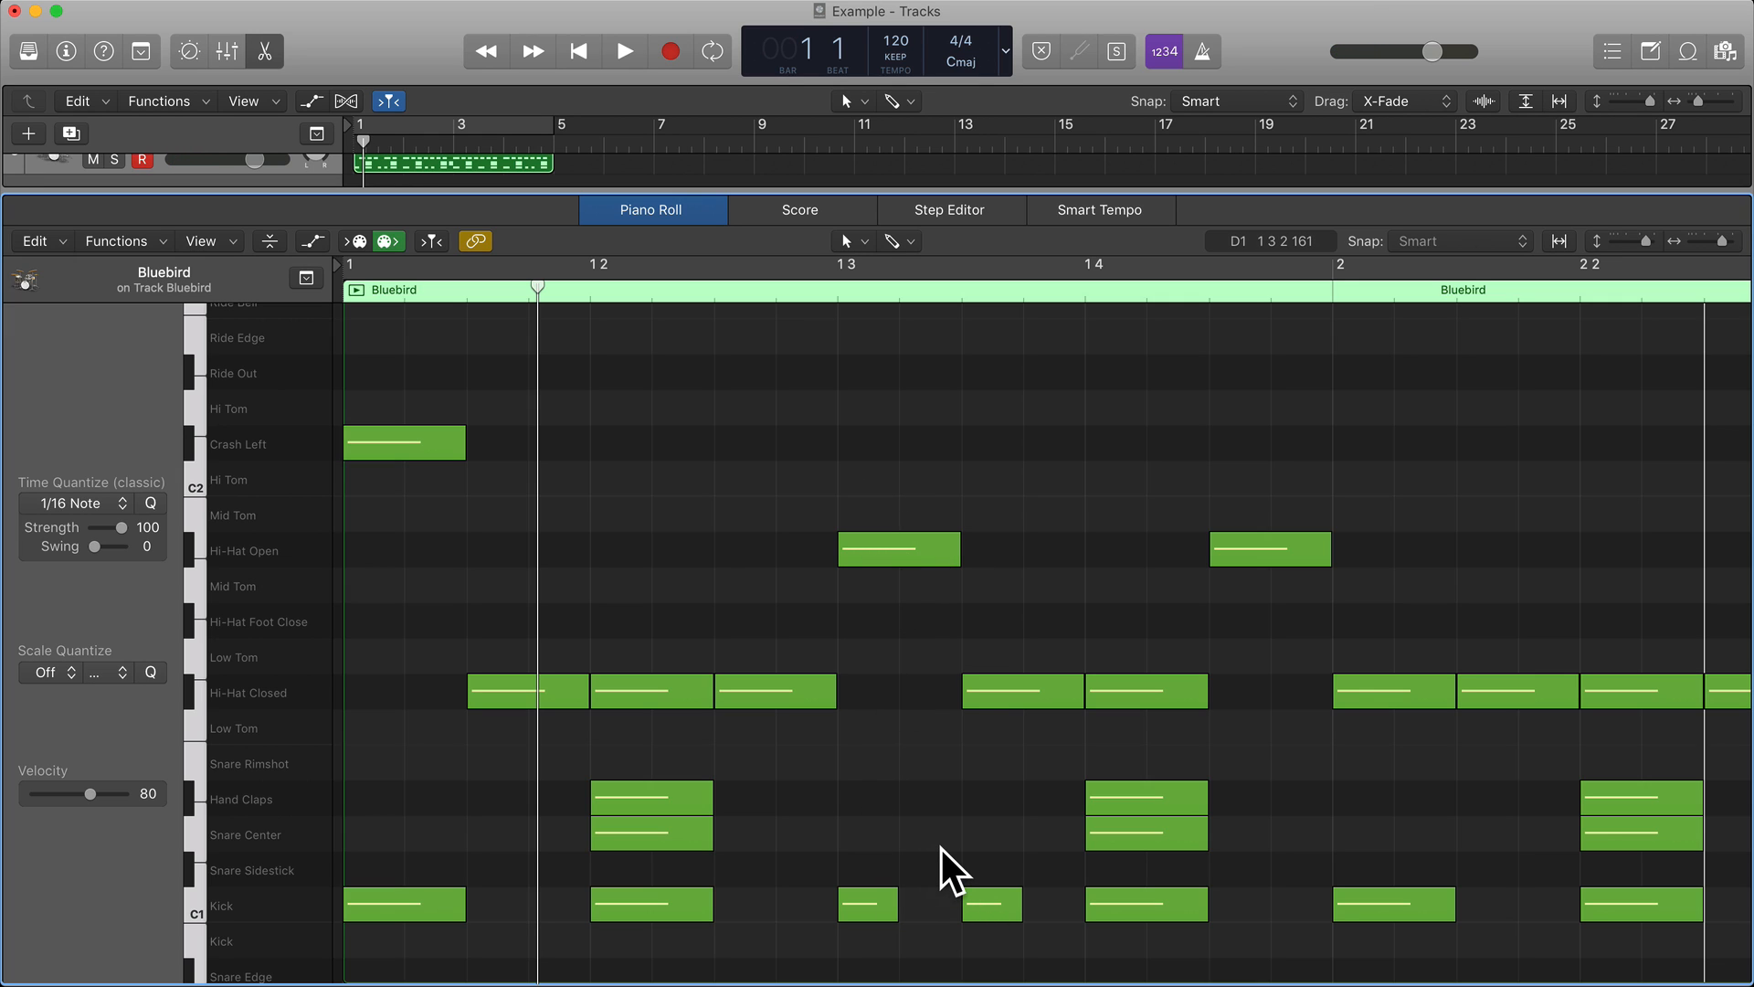
In bar 3, put sixteenth-note kicks on the first and last sixteenth of beat 3, and move that beat's closed hi-hat to Hi-Hat Open.
{"action": "scroll", "coordinate": [942, 849], "scroll_direction": "right", "scroll_amount": 3}
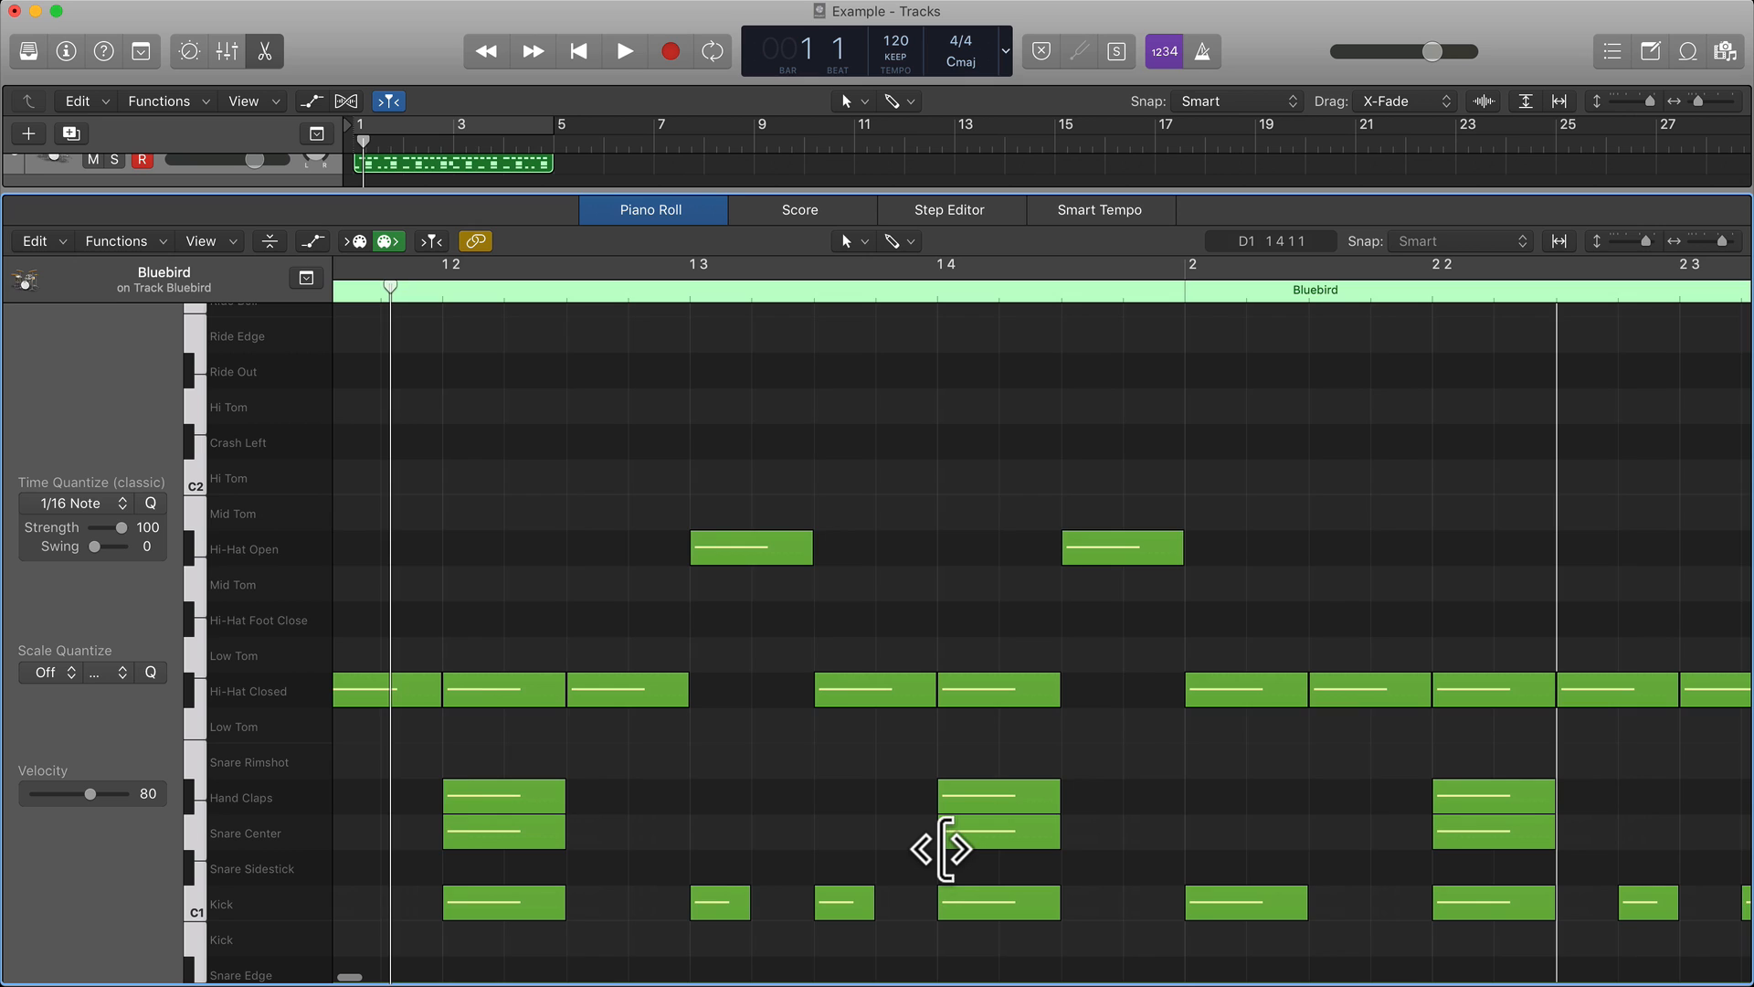
{"action": "scroll", "coordinate": [941, 848], "scroll_direction": "right", "scroll_amount": 3}
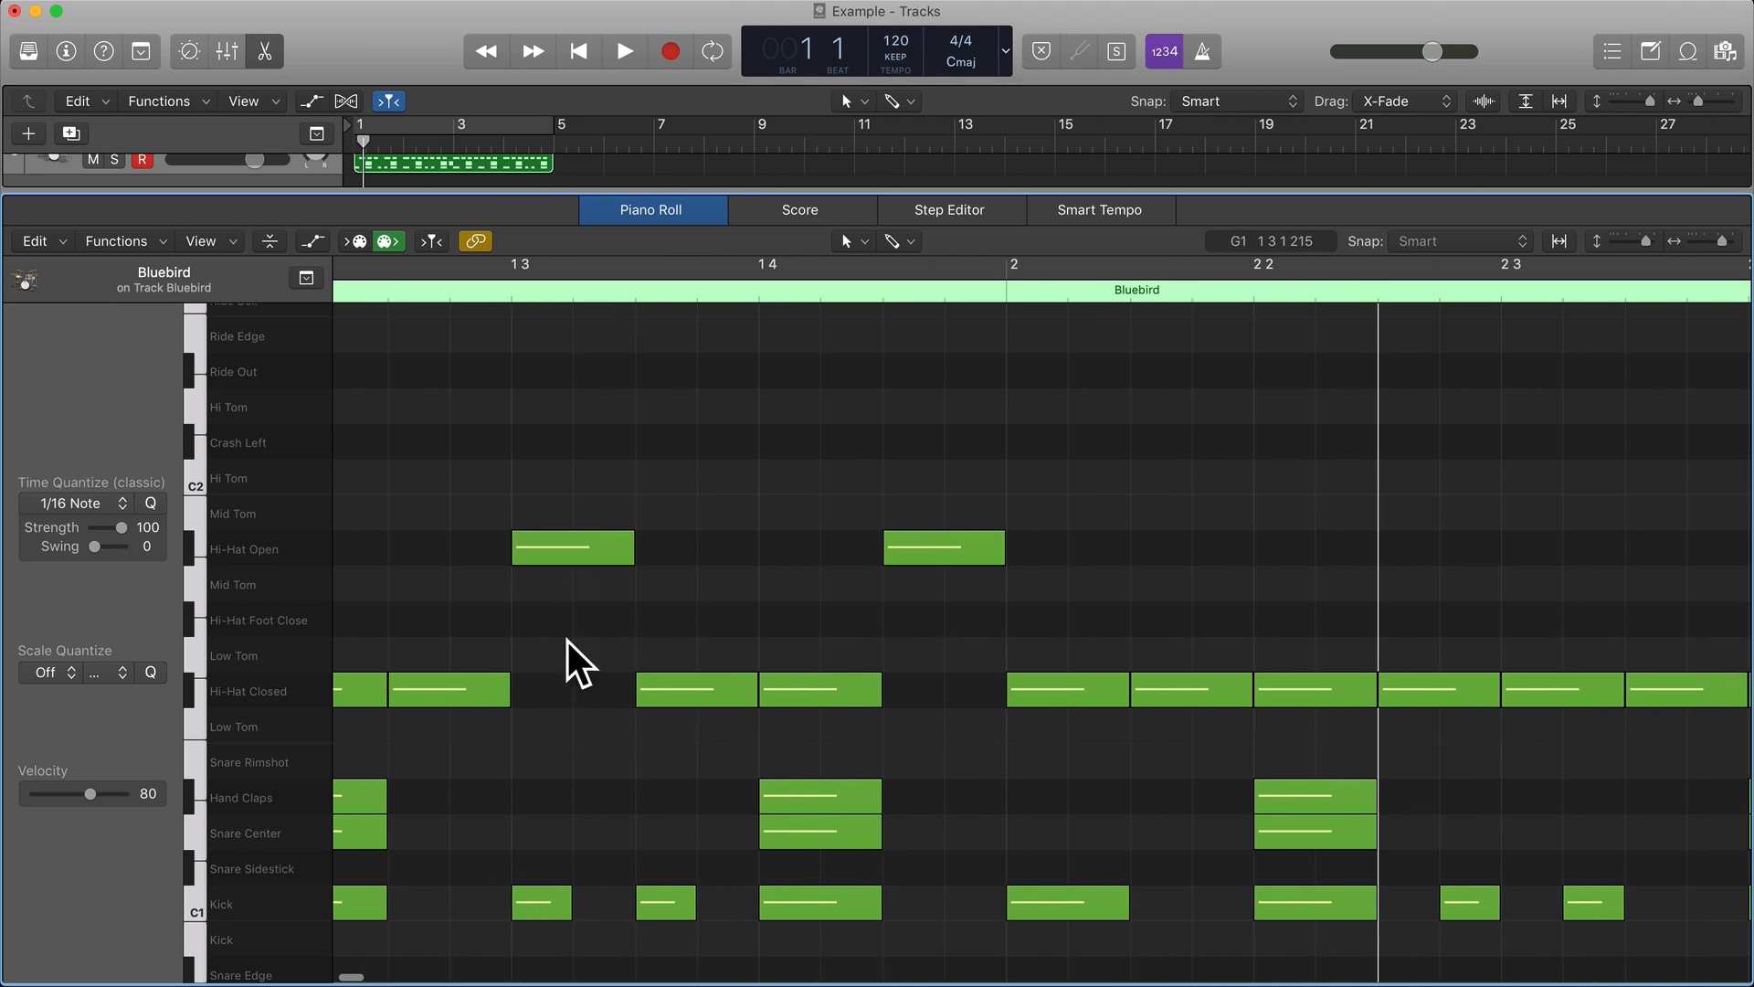
{"action": "scroll", "coordinate": [750, 786], "scroll_direction": "left", "scroll_amount": 6}
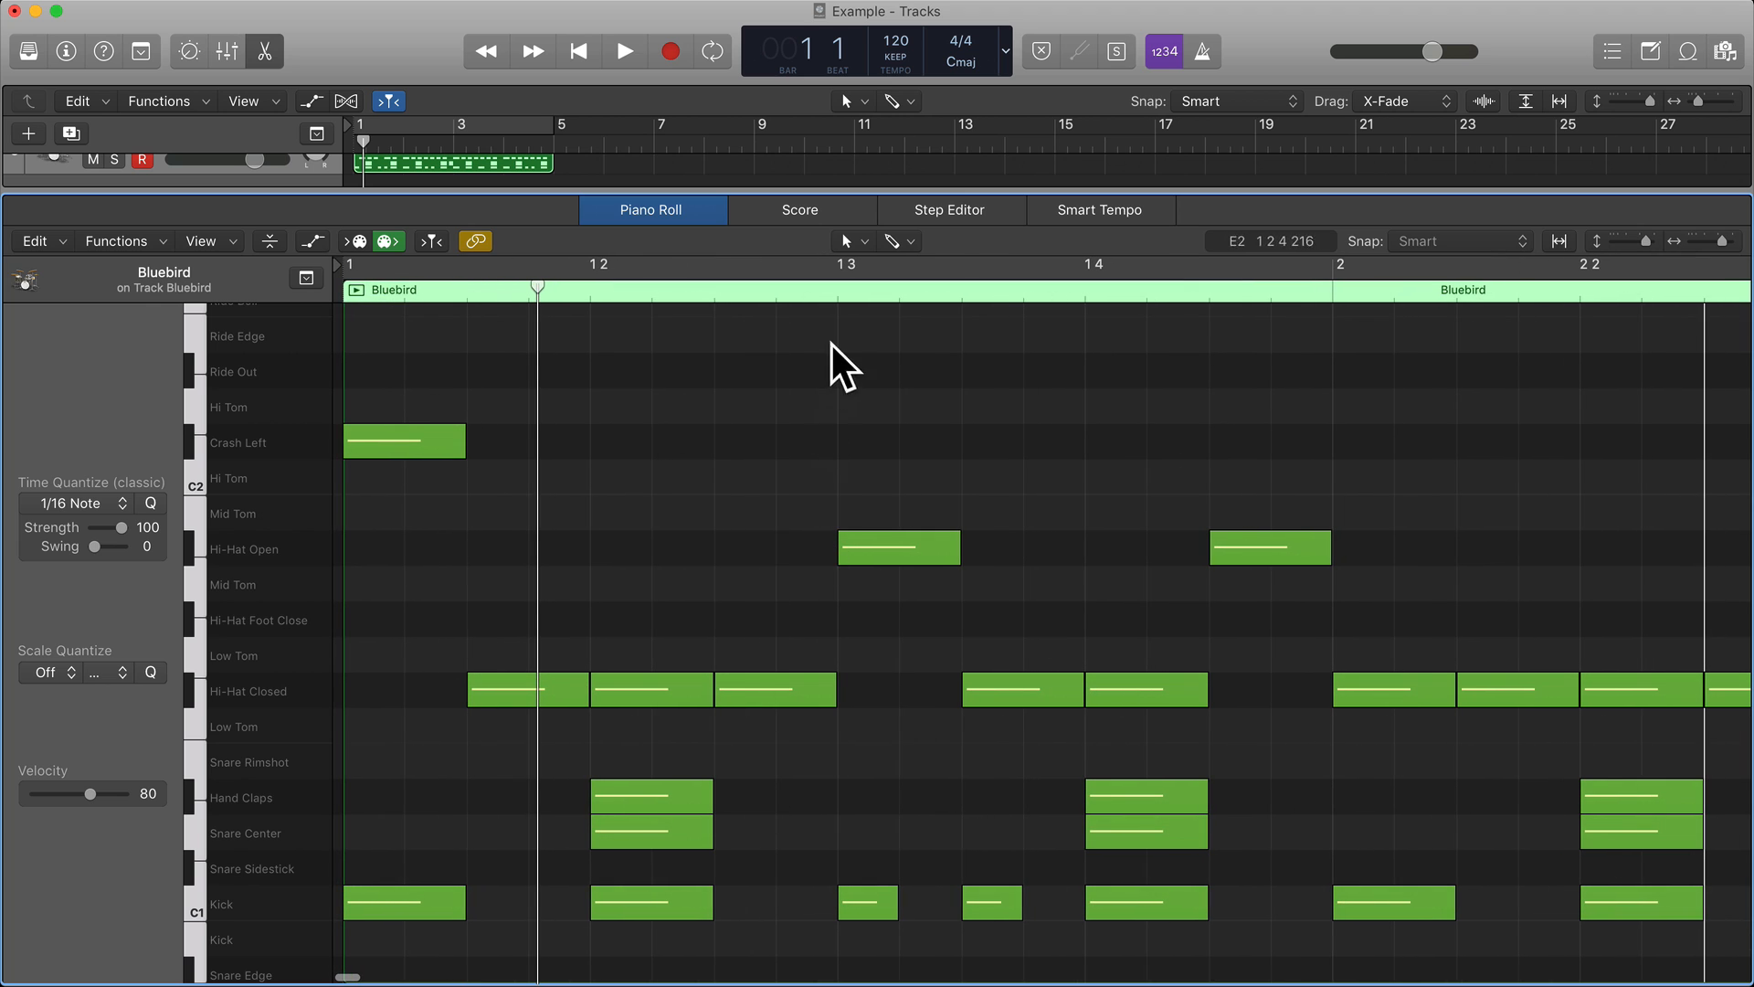
{"action": "scroll", "coordinate": [881, 861], "scroll_direction": "right", "scroll_amount": 20}
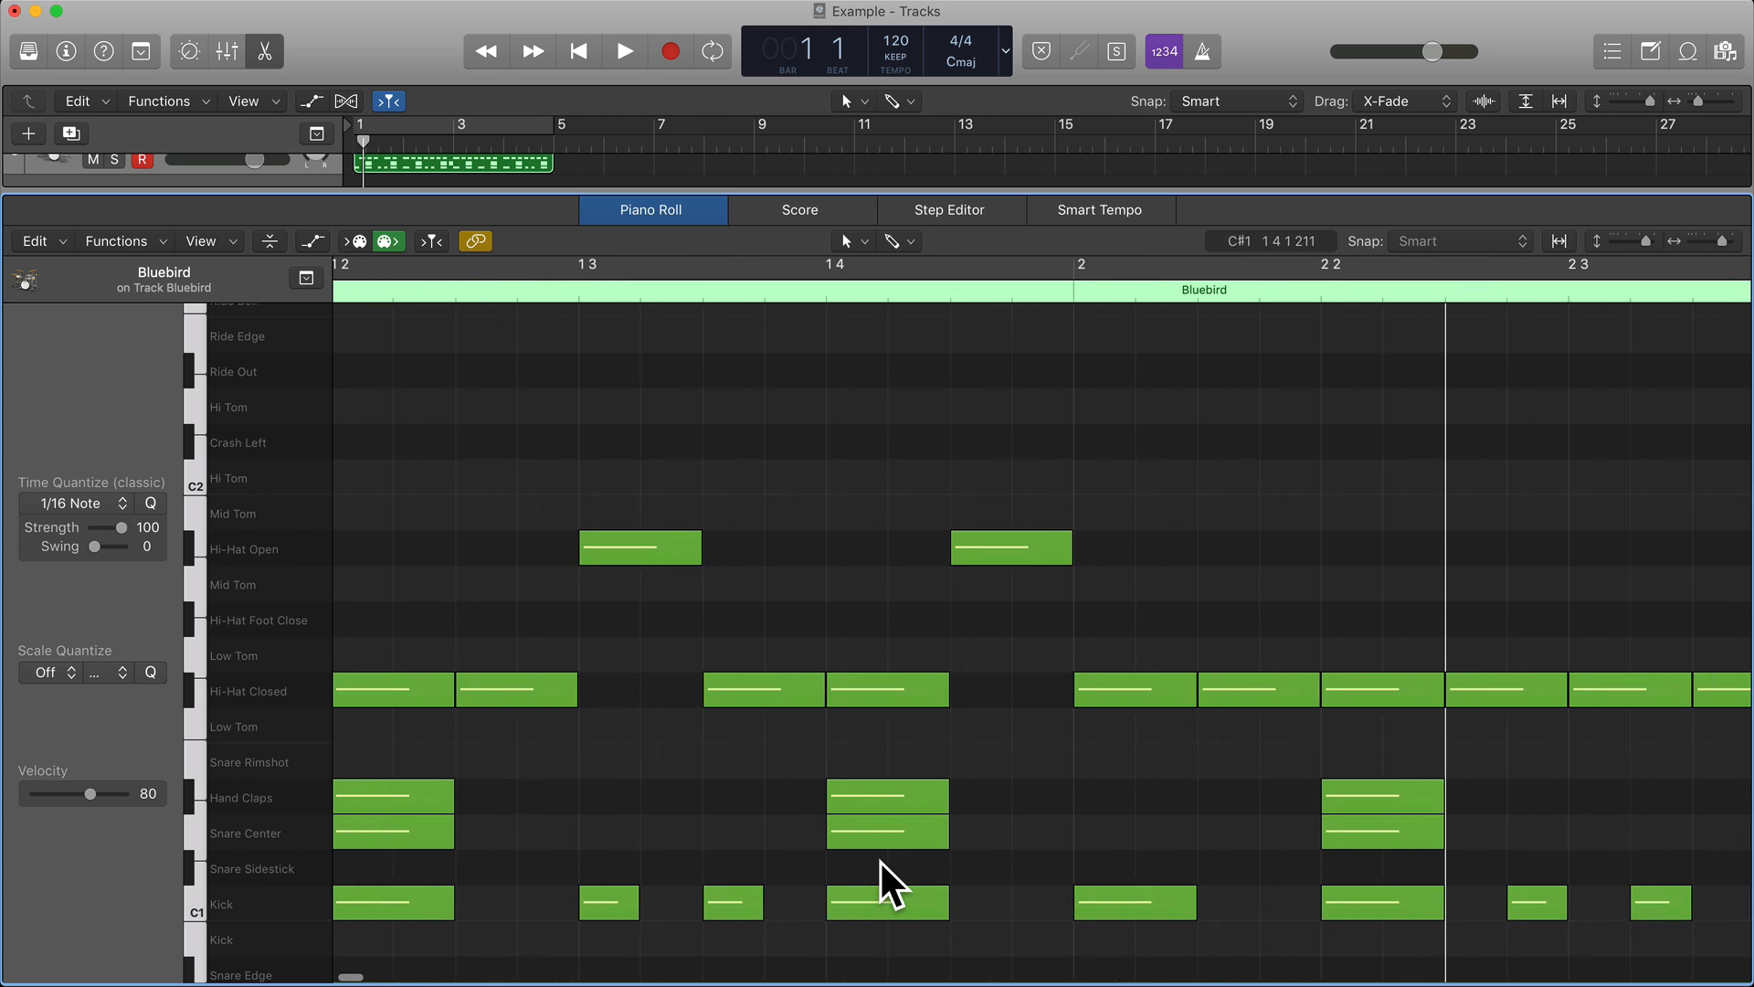
{"action": "scroll", "coordinate": [883, 862], "scroll_direction": "right", "scroll_amount": 10}
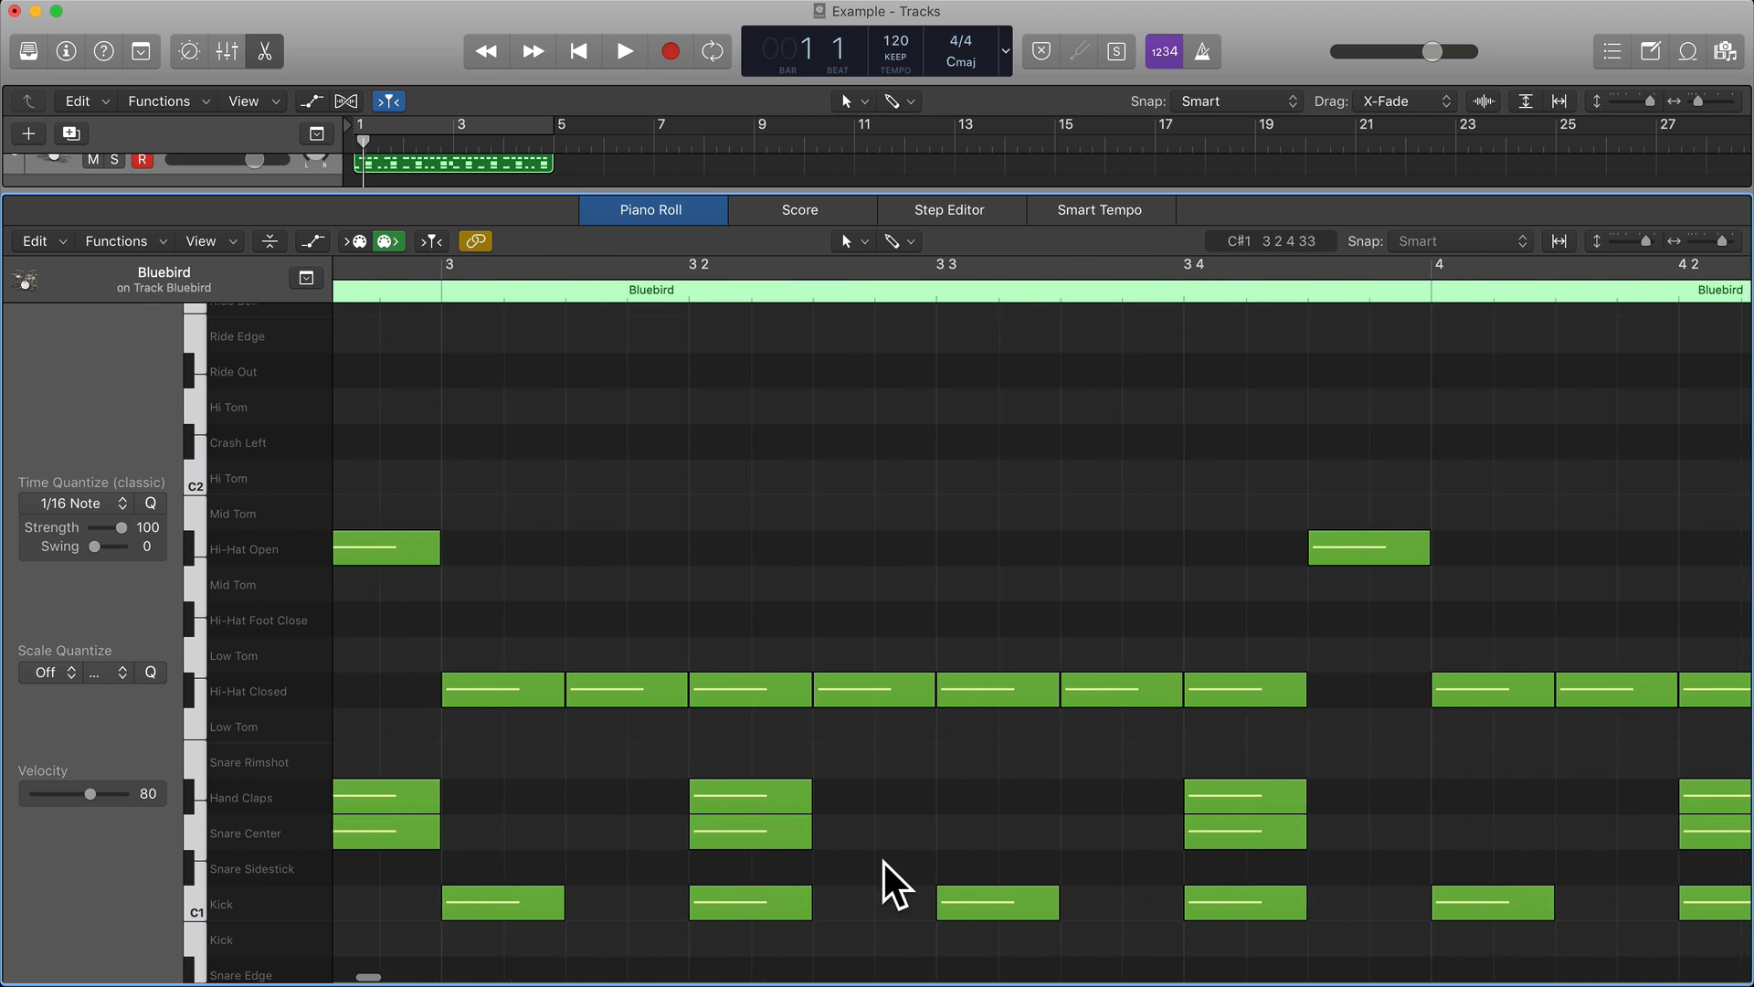
{"action": "mouse_move", "coordinate": [1051, 903]}
{"action": "left_mouse_down"}
{"action": "mouse_move", "coordinate": [987, 904]}
{"action": "mouse_move", "coordinate": [1085, 902]}
{"action": "left_mouse_up"}
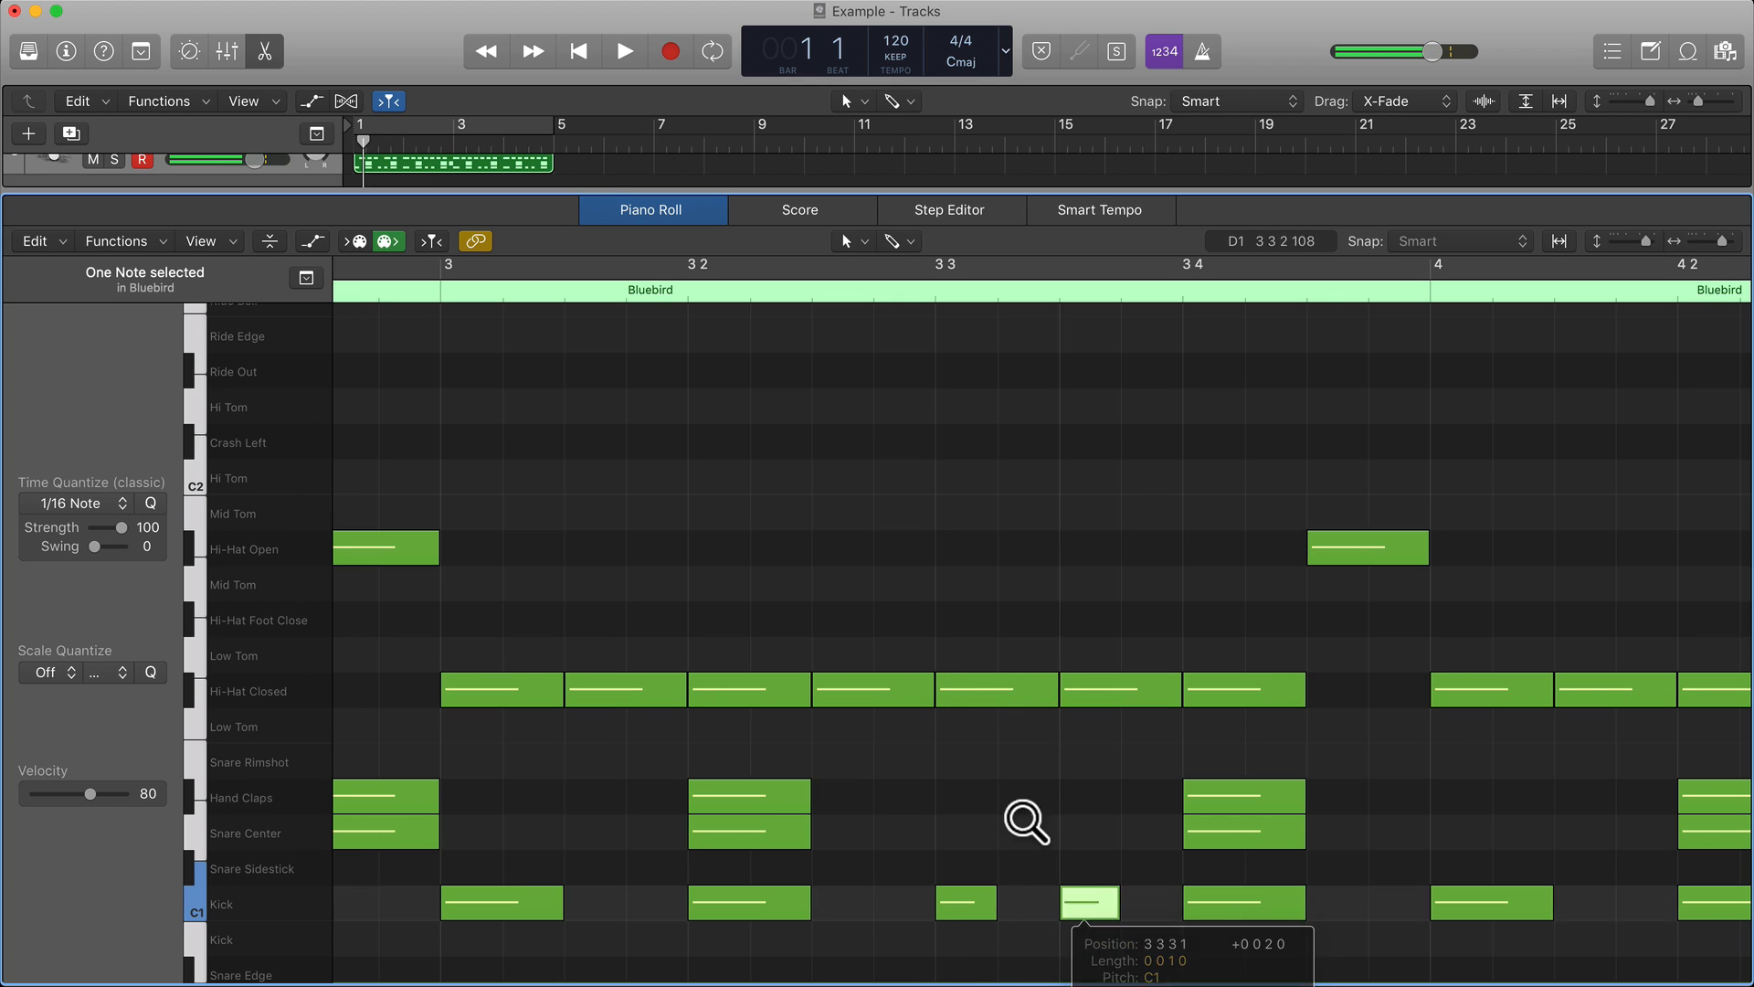
{"action": "left_click", "coordinate": [1005, 682]}
{"action": "left_click_drag", "start_coordinate": [978, 684], "coordinate": [974, 547]}
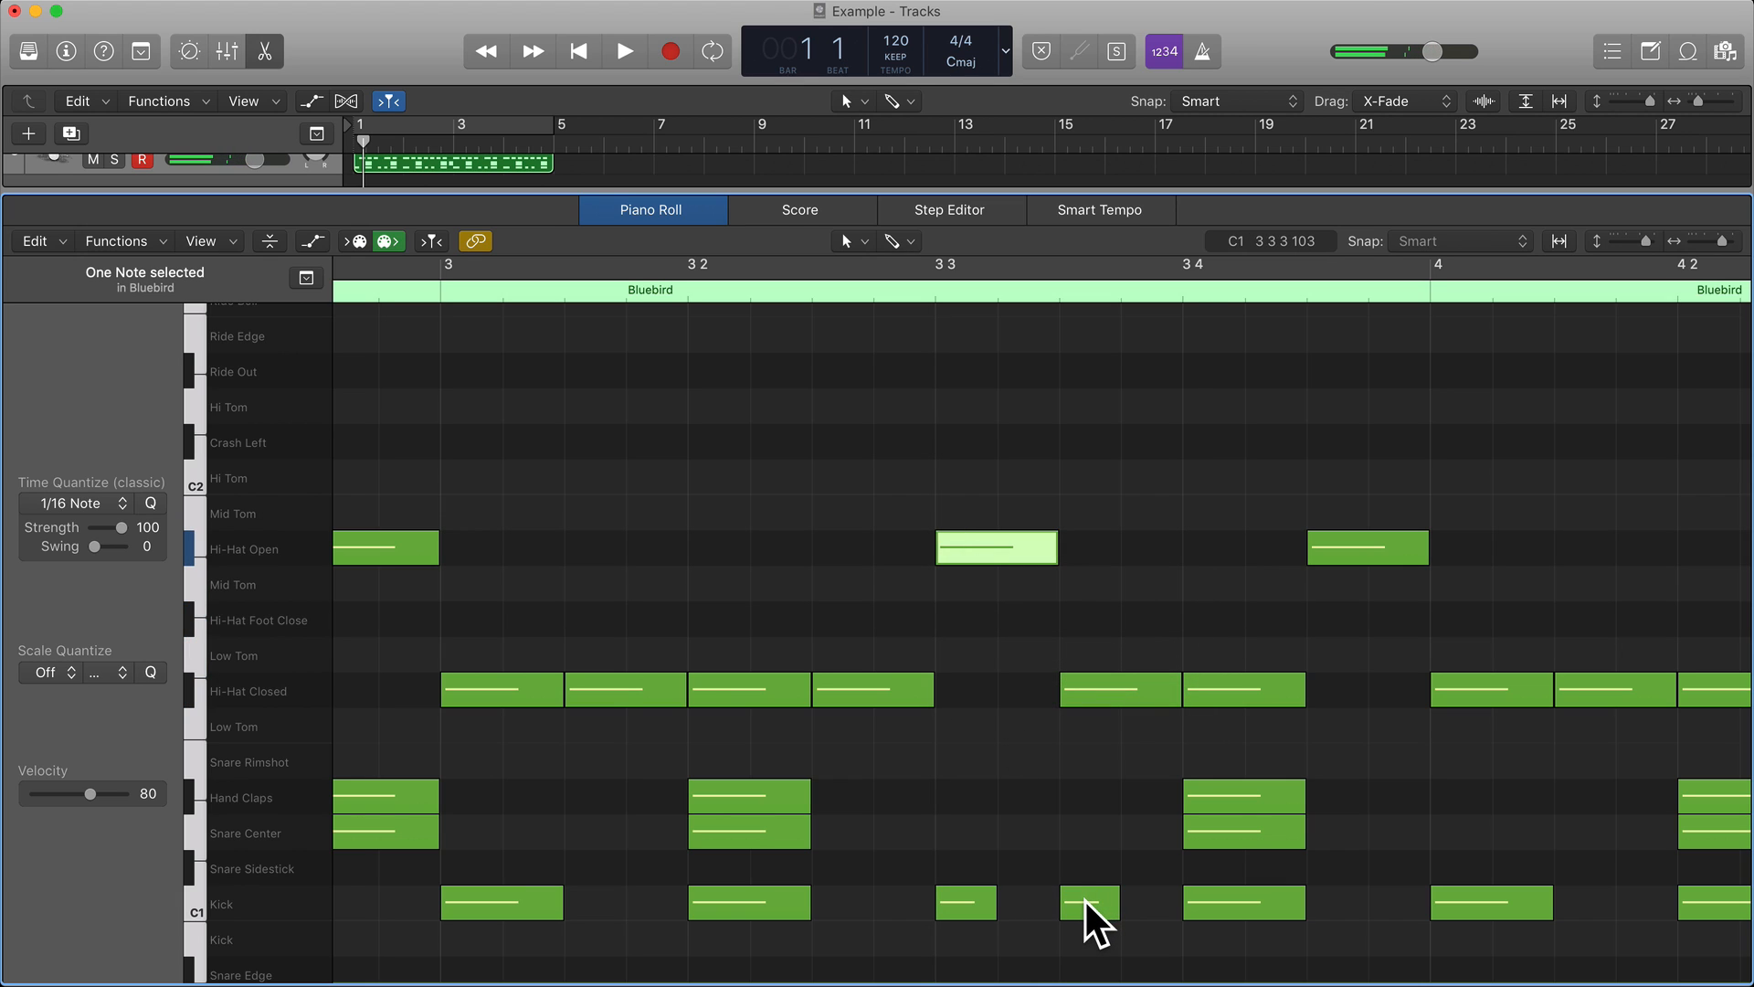
{"action": "left_click_drag", "start_coordinate": [1084, 902], "coordinate": [1145, 903]}
{"action": "left_click", "coordinate": [1019, 846]}
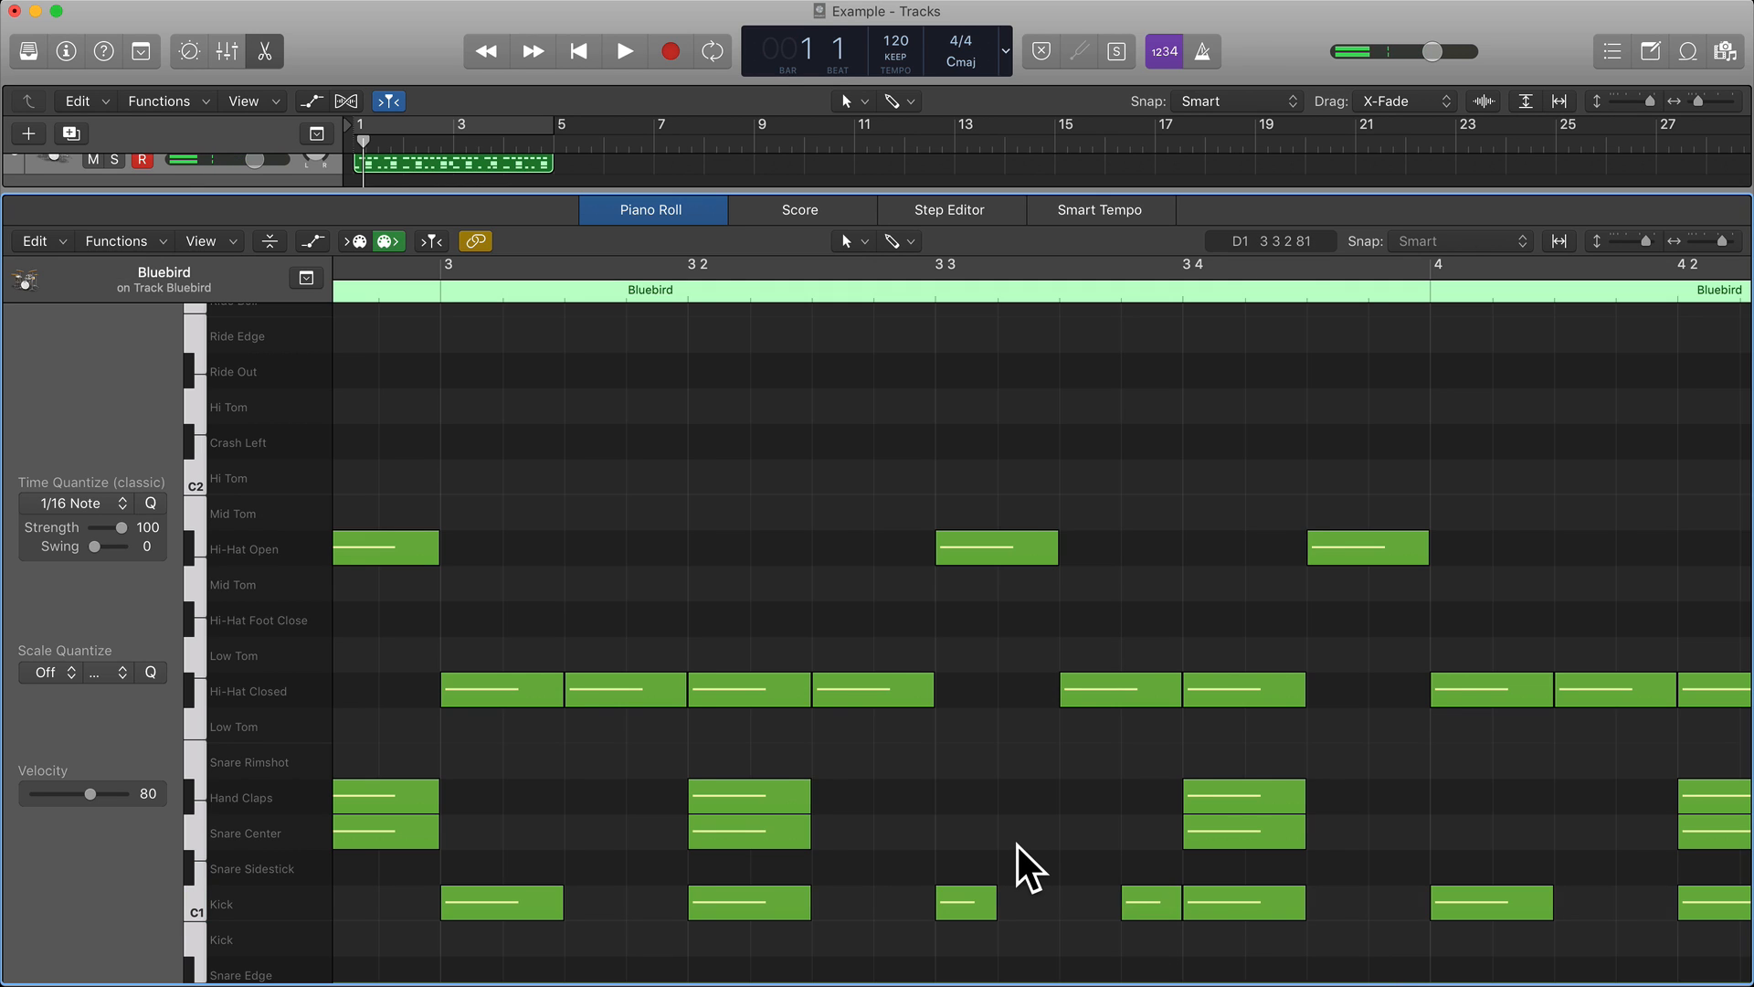
Turn on the loop over bars 1 to 4, make the Piano Roll follow the playhead, and play the revised beat.
{"action": "scroll", "coordinate": [1019, 846], "scroll_direction": "left", "scroll_amount": 3}
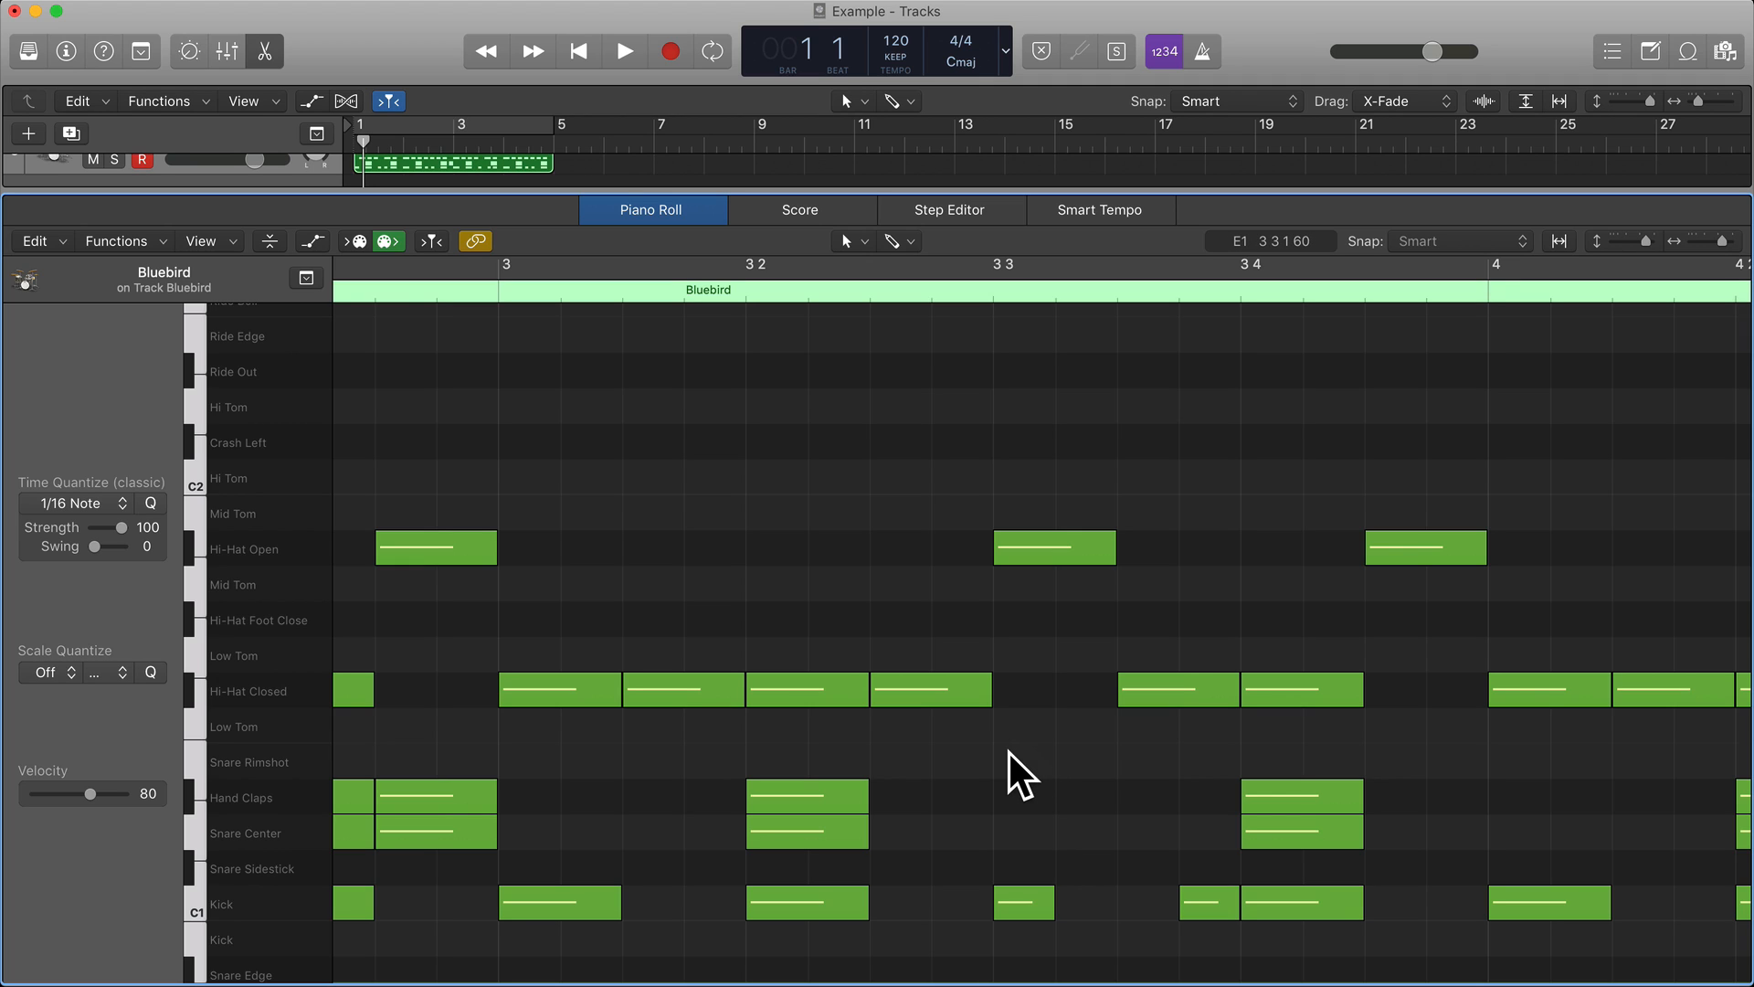
{"action": "scroll", "coordinate": [1013, 750], "scroll_direction": "left", "scroll_amount": 10}
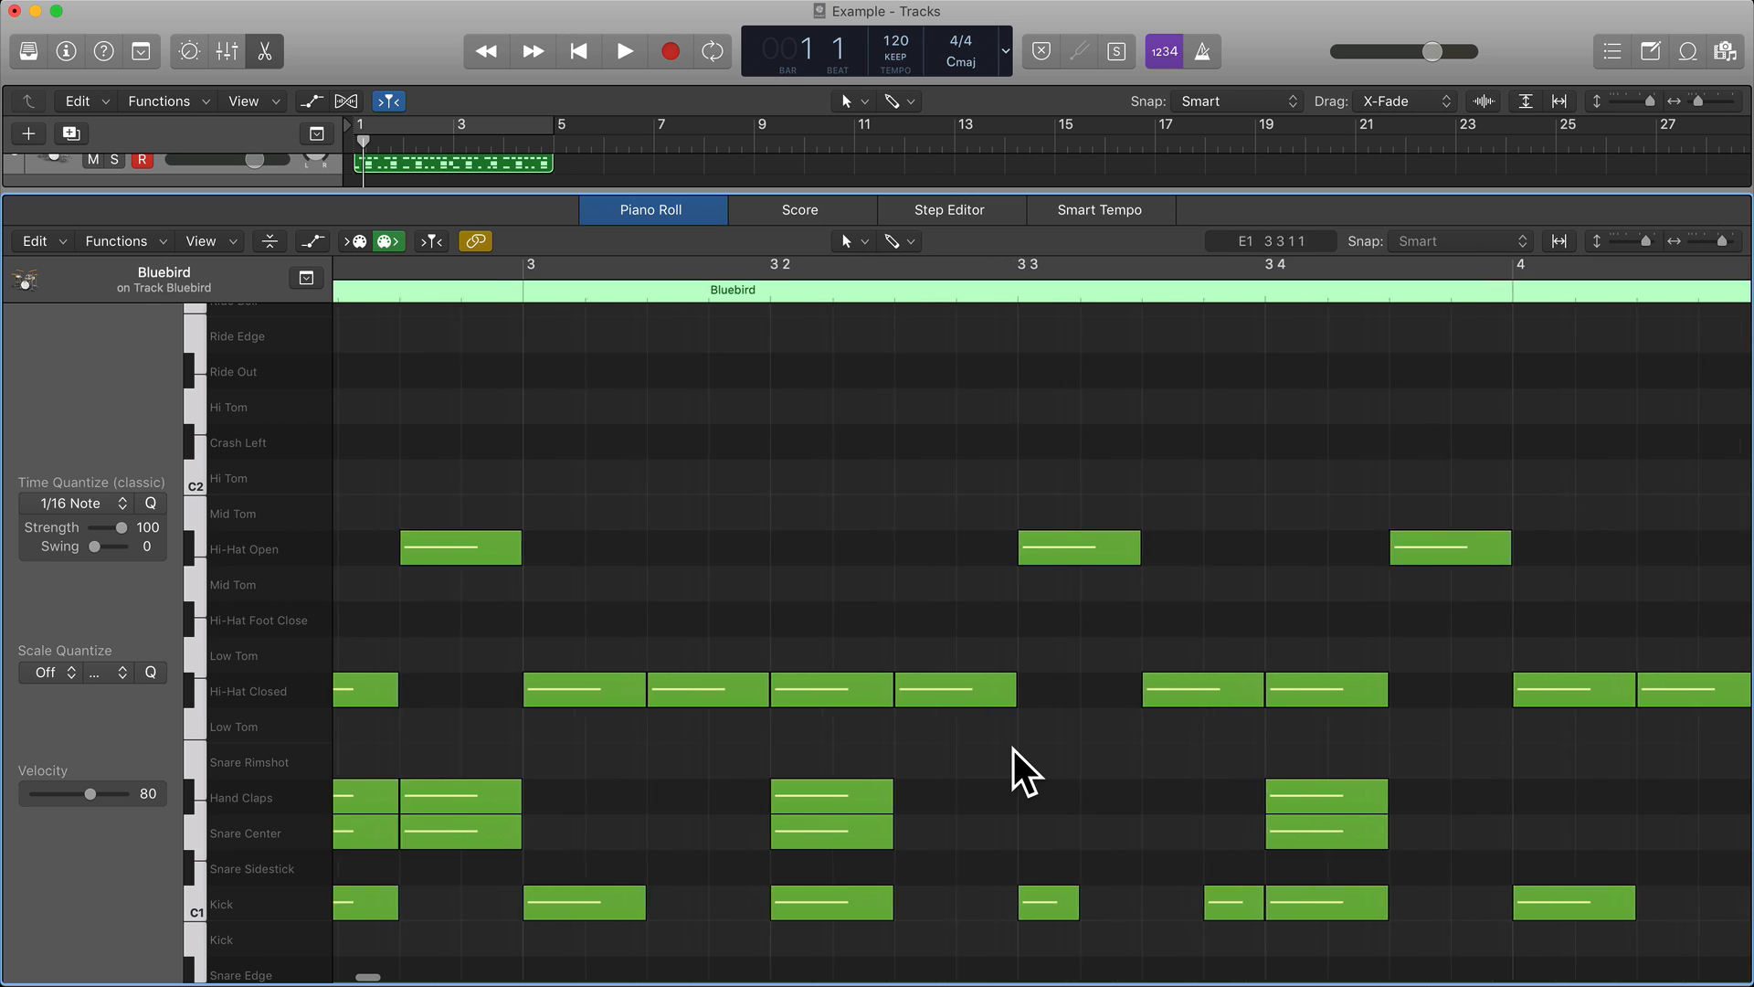
{"action": "scroll", "coordinate": [1015, 751], "scroll_direction": "left", "scroll_amount": 5}
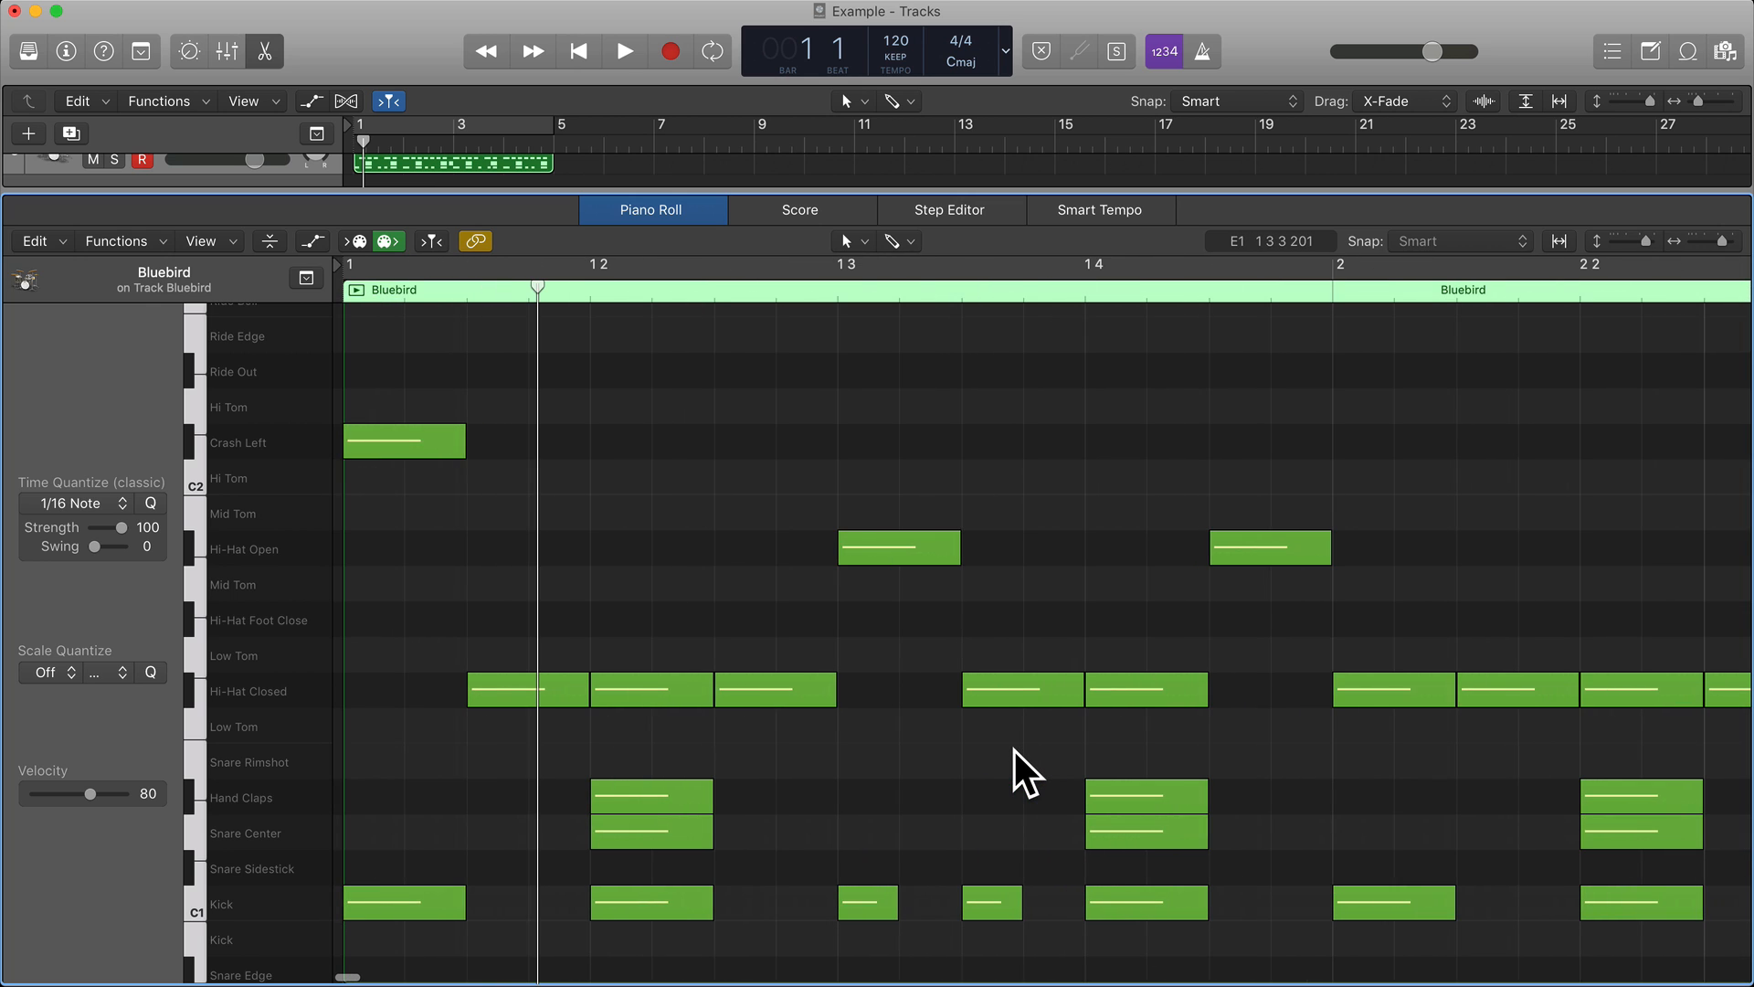
{"action": "left_click", "coordinate": [466, 126]}
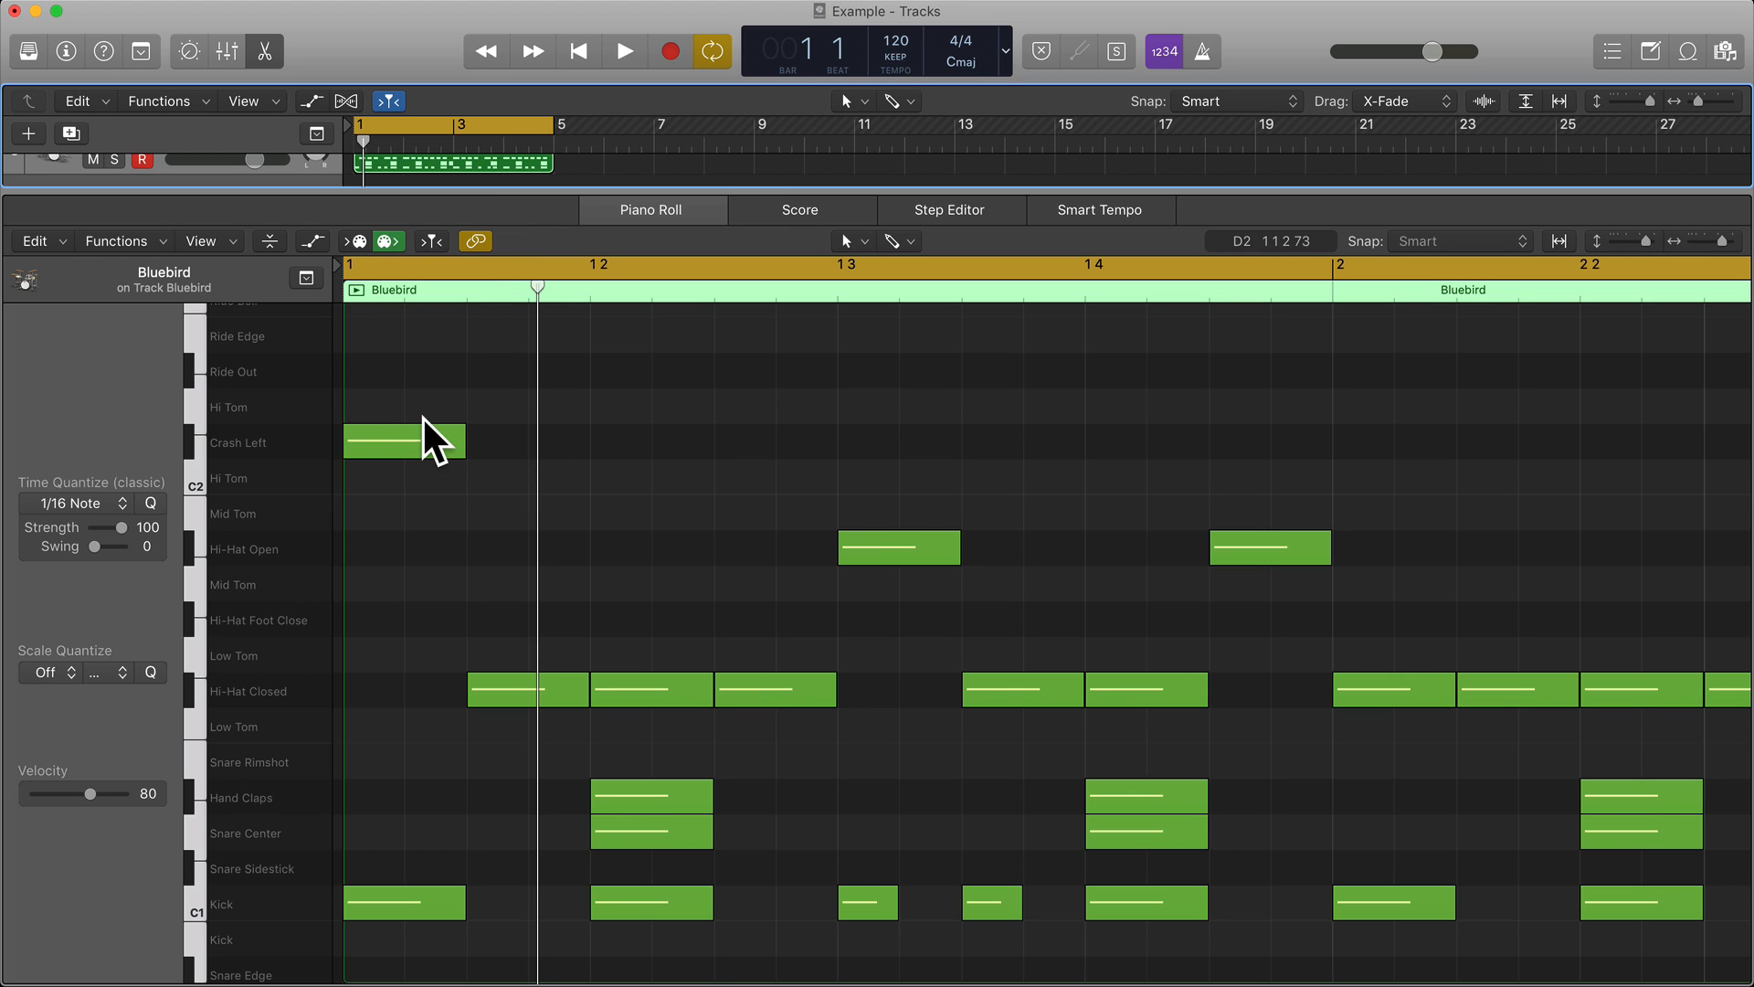
{"action": "left_click", "coordinate": [434, 242]}
{"action": "key", "text": "space"}
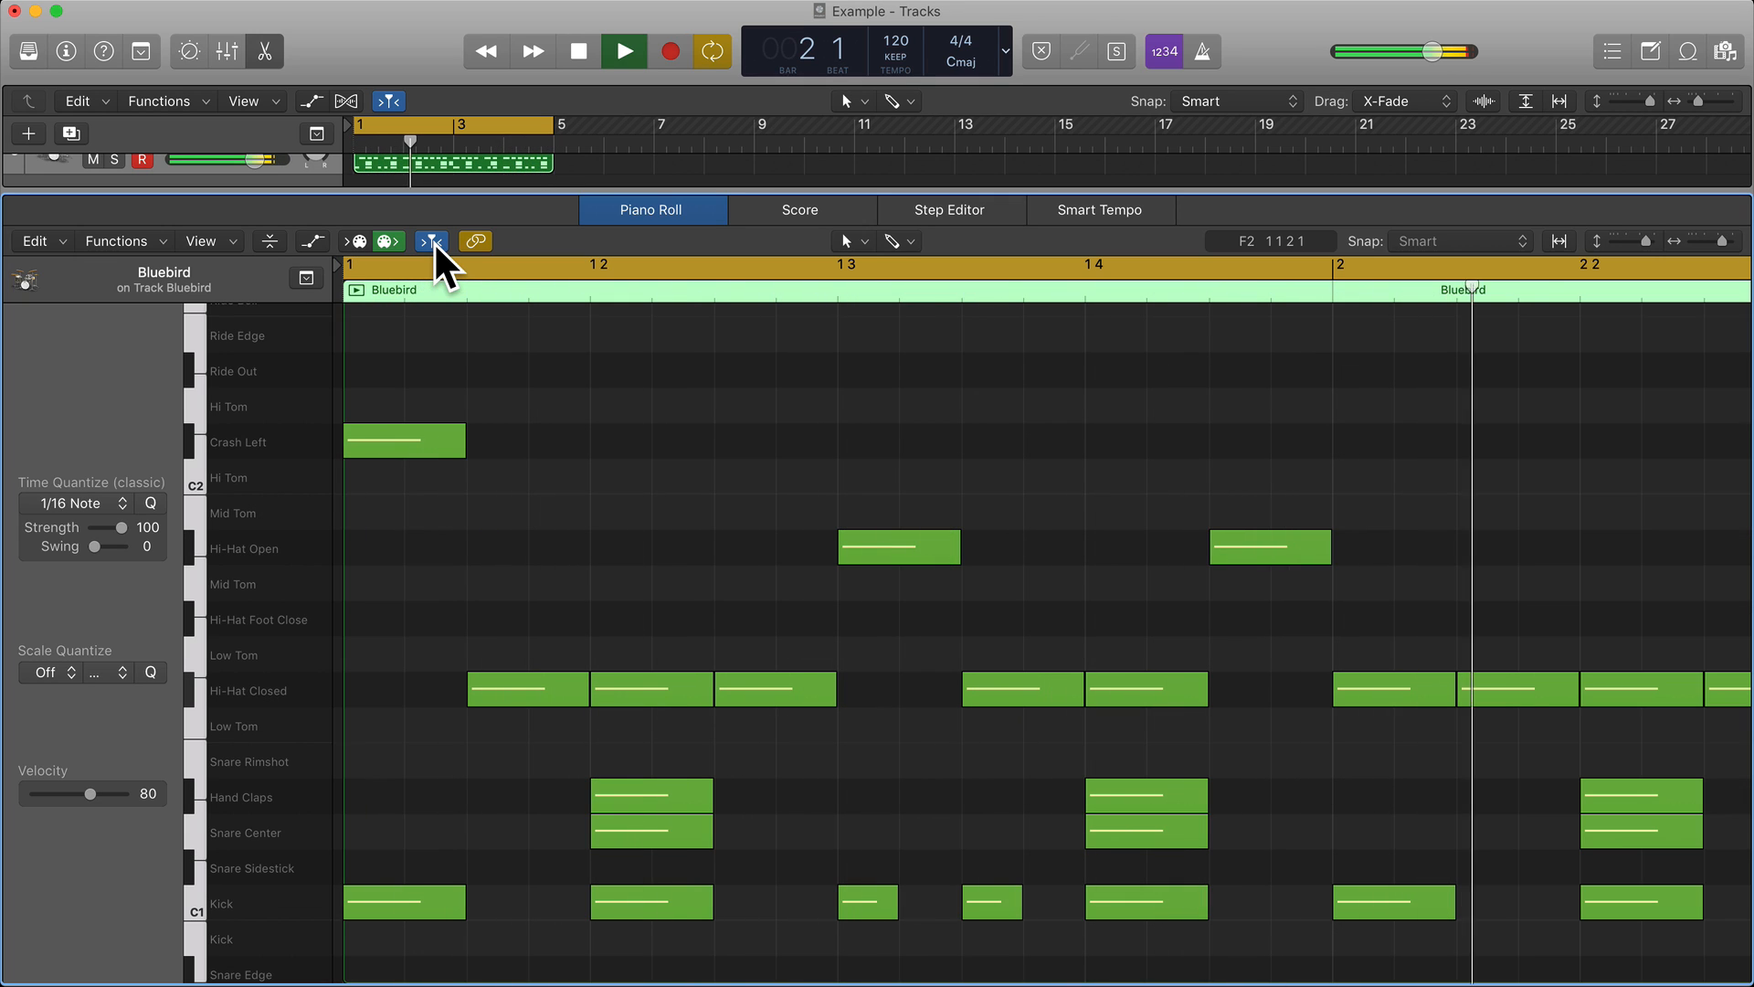
Stop playback and replace bar 1's beat 3 open hi-hat with sixteenth notes on Hi Tom (C2) and Mid Tom.
{"action": "key", "text": "space"}
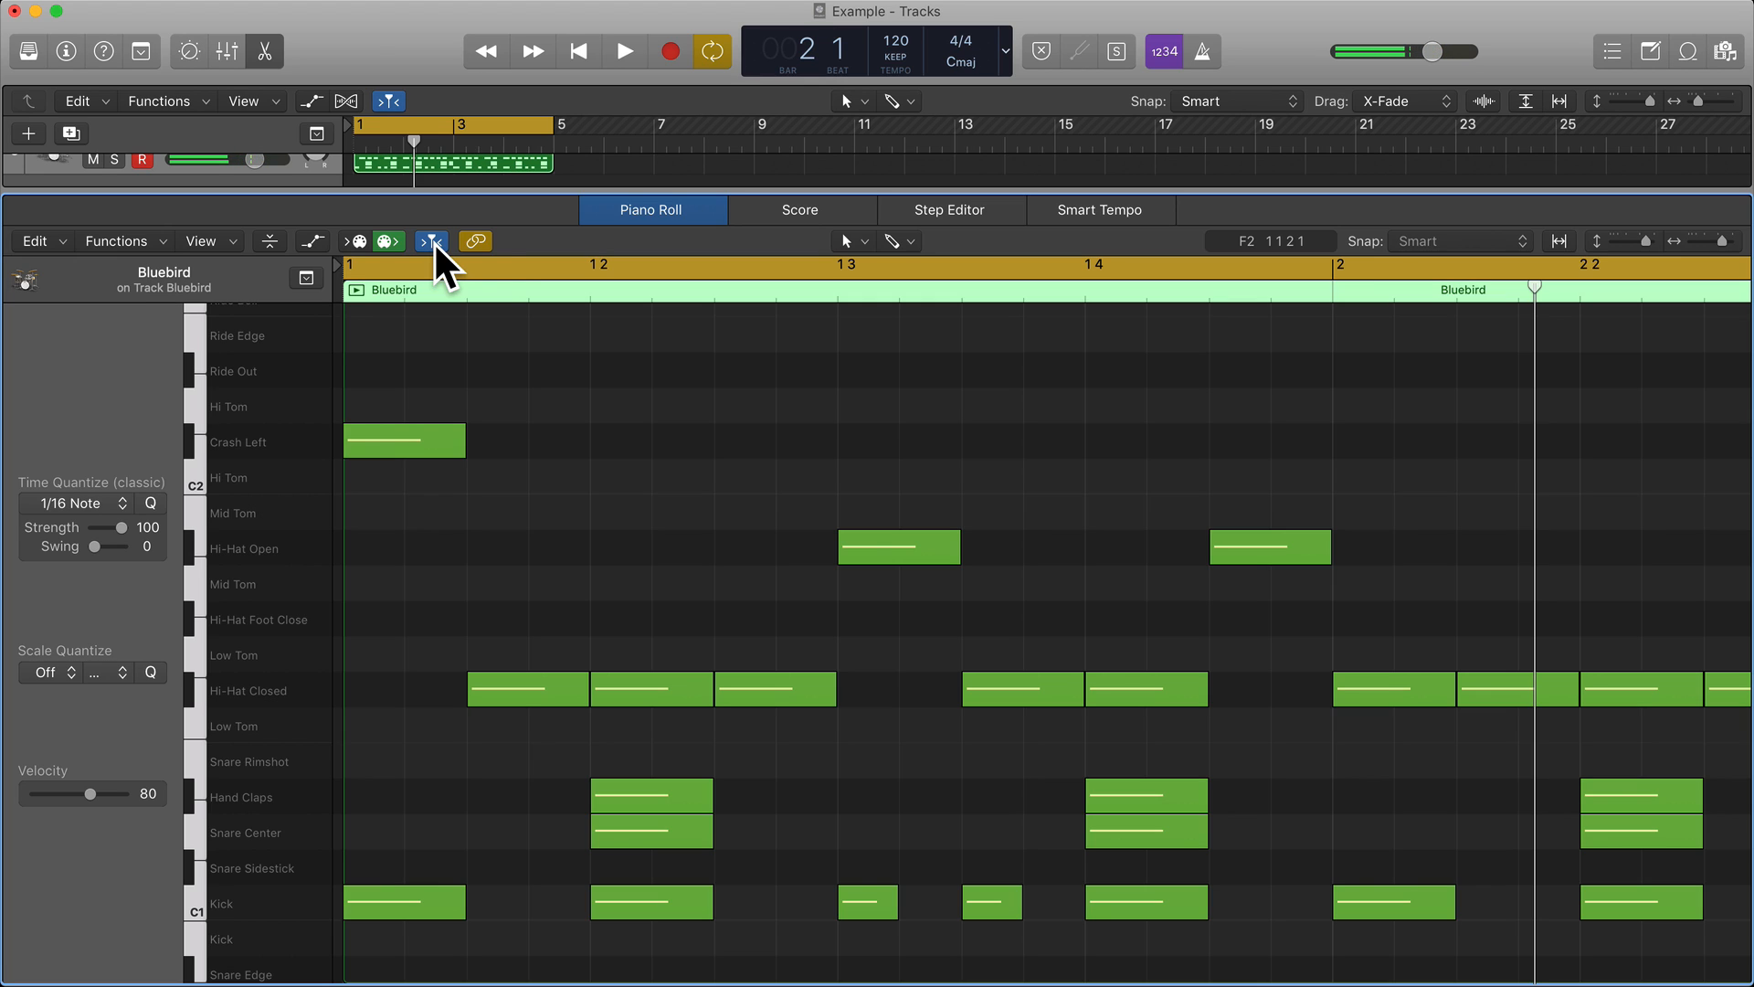
{"action": "left_click_drag", "start_coordinate": [951, 560], "coordinate": [887, 555]}
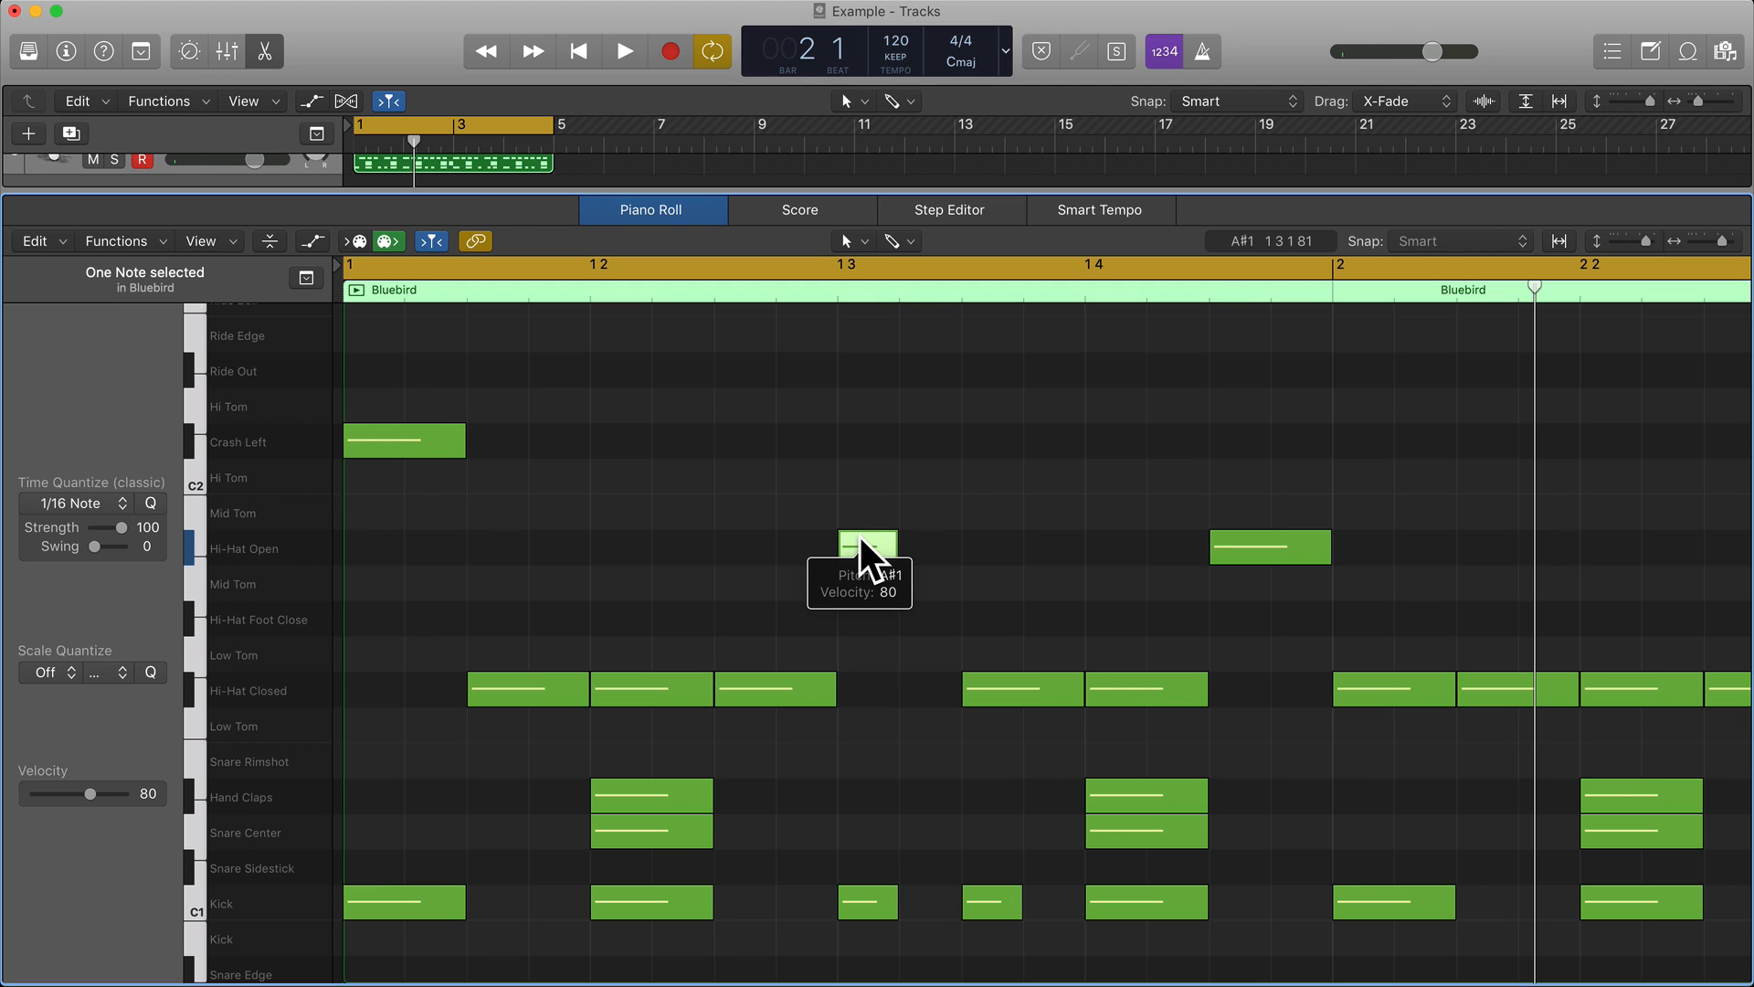
{"action": "left_click_drag", "start_coordinate": [860, 536], "coordinate": [926, 510]}
In bar 3, replace the beat 3 open hi-hat with two consecutive sixteenth notes, Hi Tom C2 followed by Hi Tom D2.
{"action": "scroll", "coordinate": [926, 511], "scroll_direction": "right", "scroll_amount": 10}
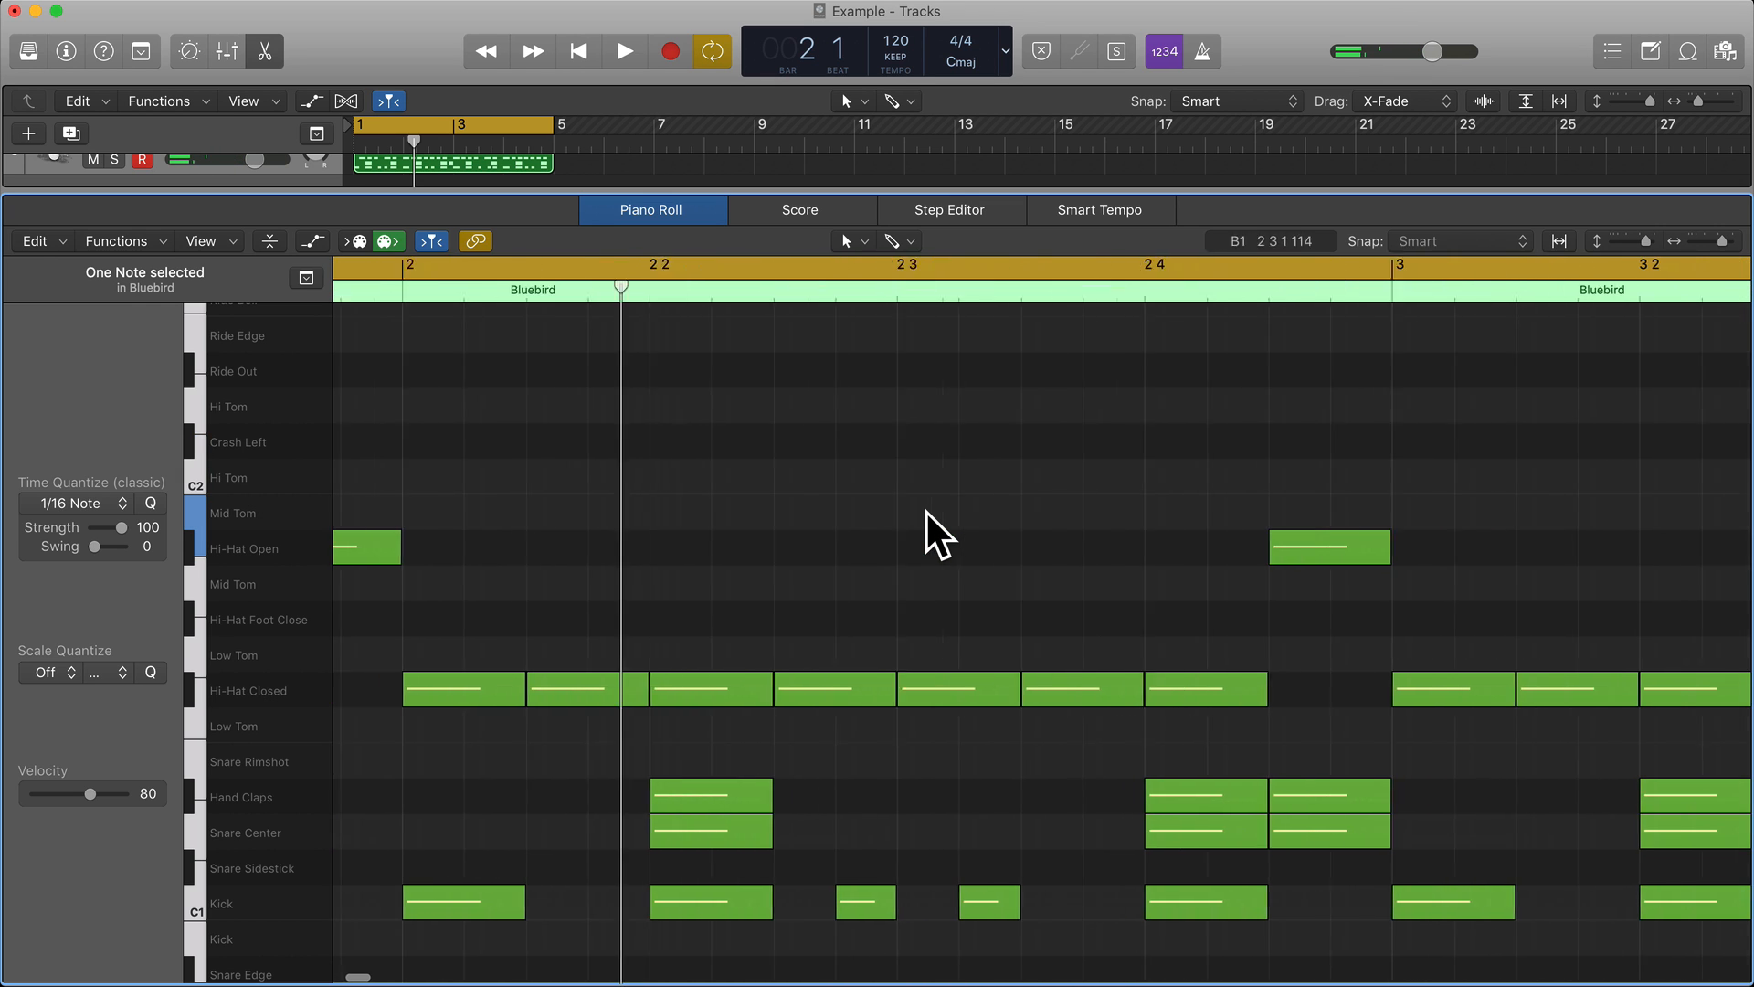
{"action": "scroll", "coordinate": [925, 511], "scroll_direction": "right", "scroll_amount": 8}
{"action": "scroll", "coordinate": [926, 512], "scroll_direction": "left", "scroll_amount": 4}
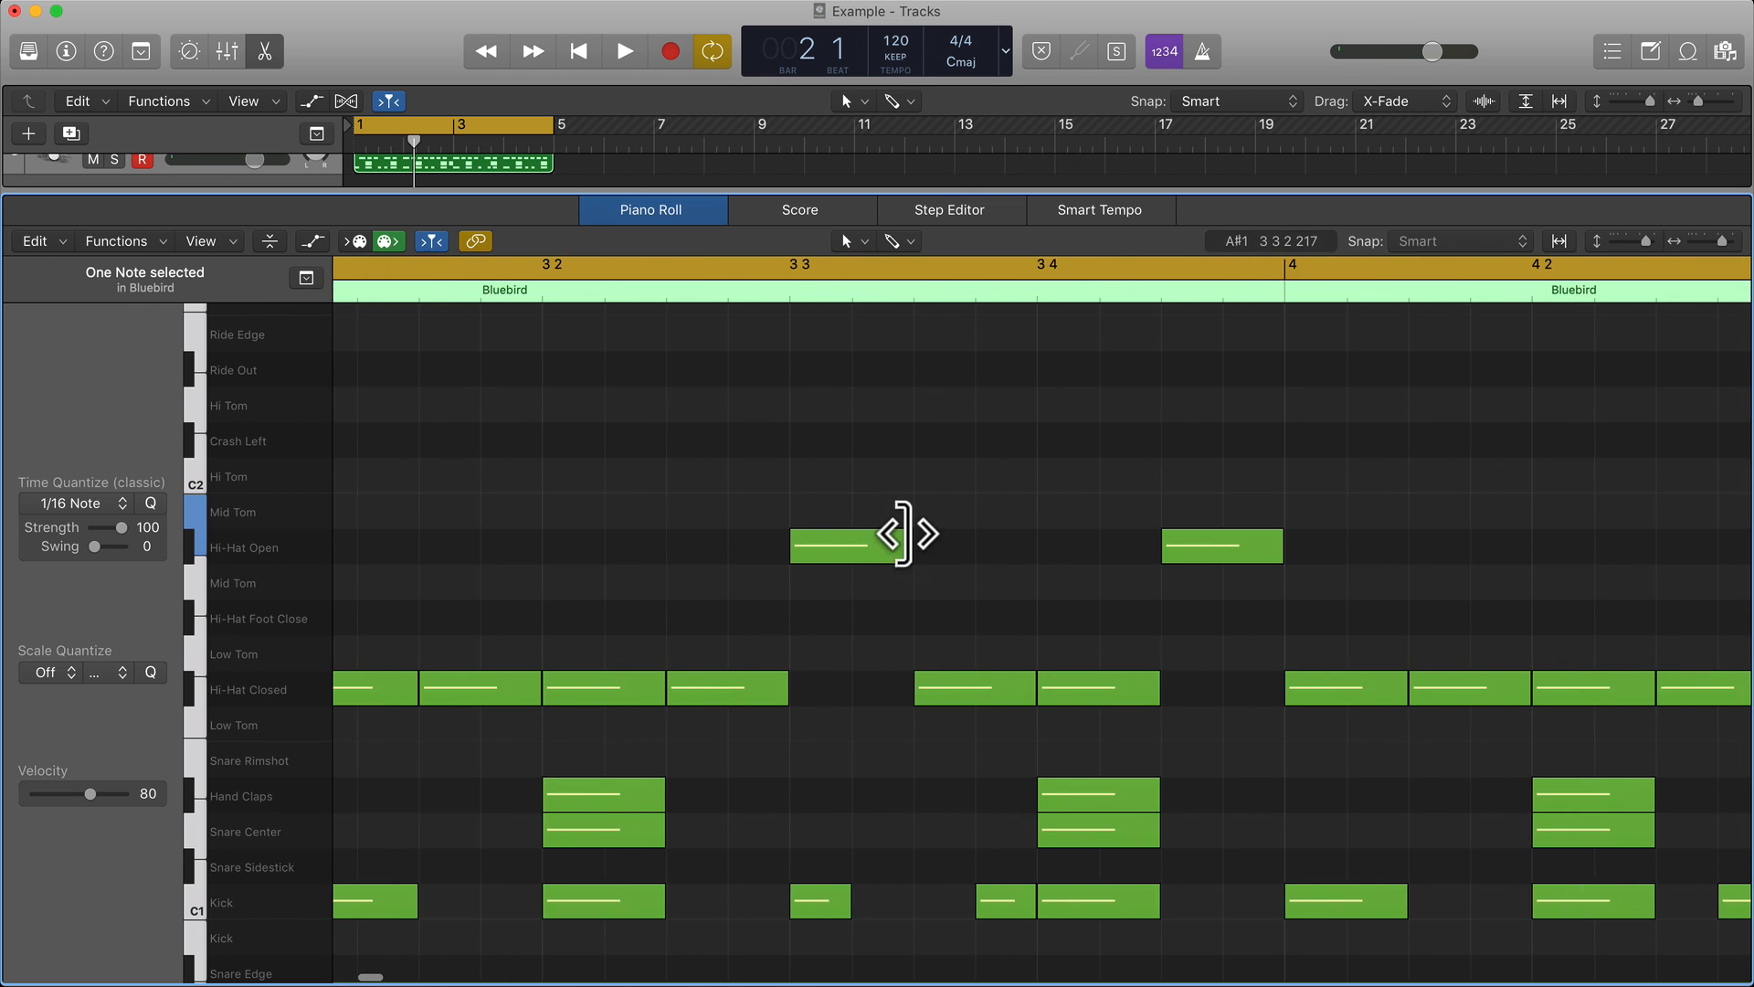
{"action": "left_click_drag", "start_coordinate": [906, 546], "coordinate": [876, 429]}
{"action": "scroll", "coordinate": [816, 474], "scroll_direction": "up", "scroll_amount": 1}
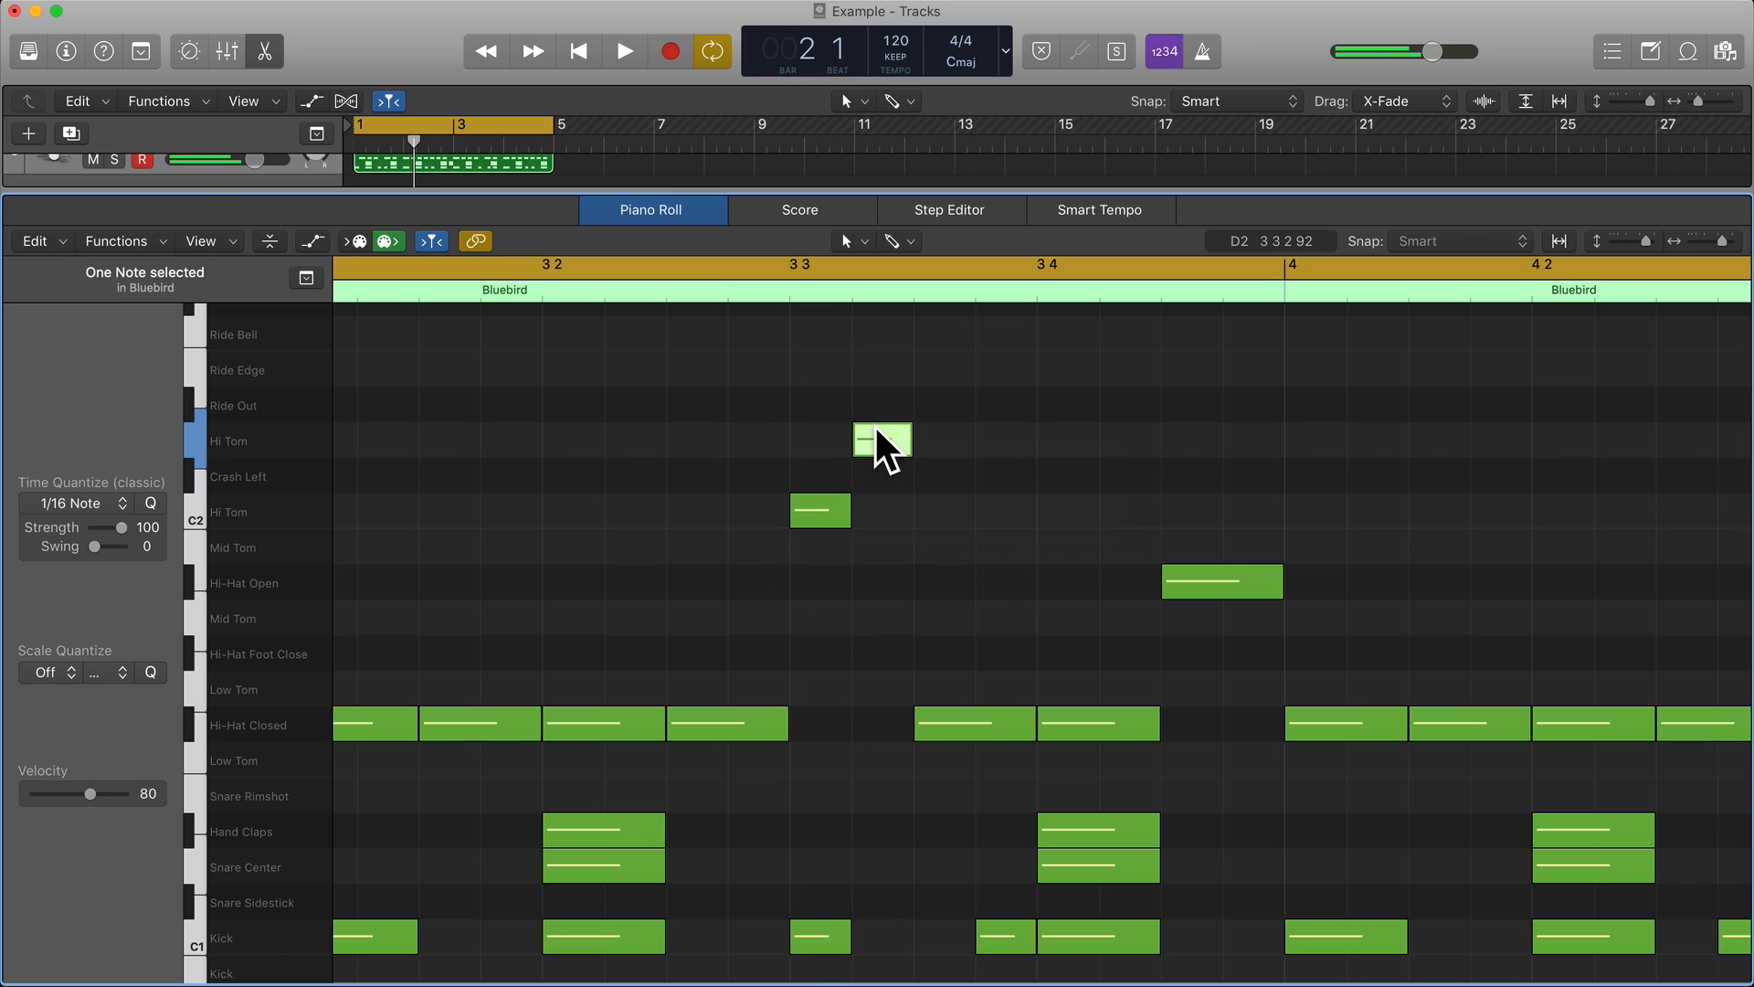
{"action": "left_click", "coordinate": [875, 431]}
{"action": "scroll", "coordinate": [874, 430], "scroll_direction": "left", "scroll_amount": 4}
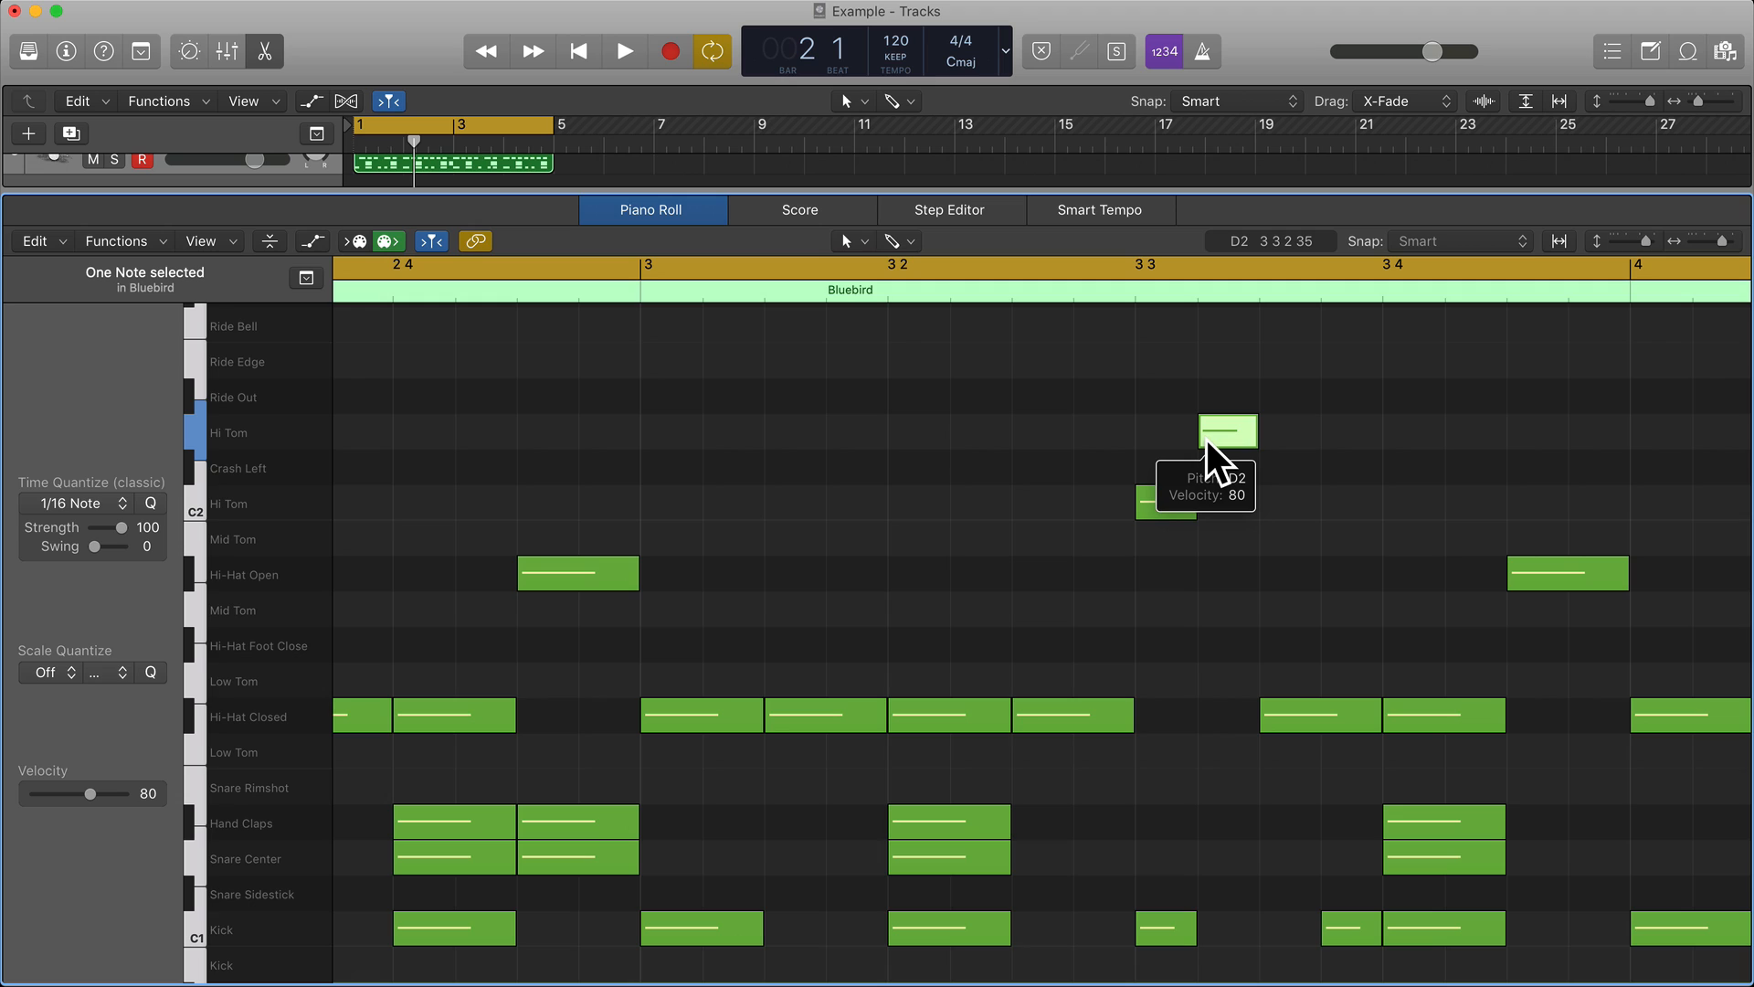
Deselect the tom note, play the beat from the start of bar 1, and stop during beat 2.
{"action": "left_click", "coordinate": [1137, 607]}
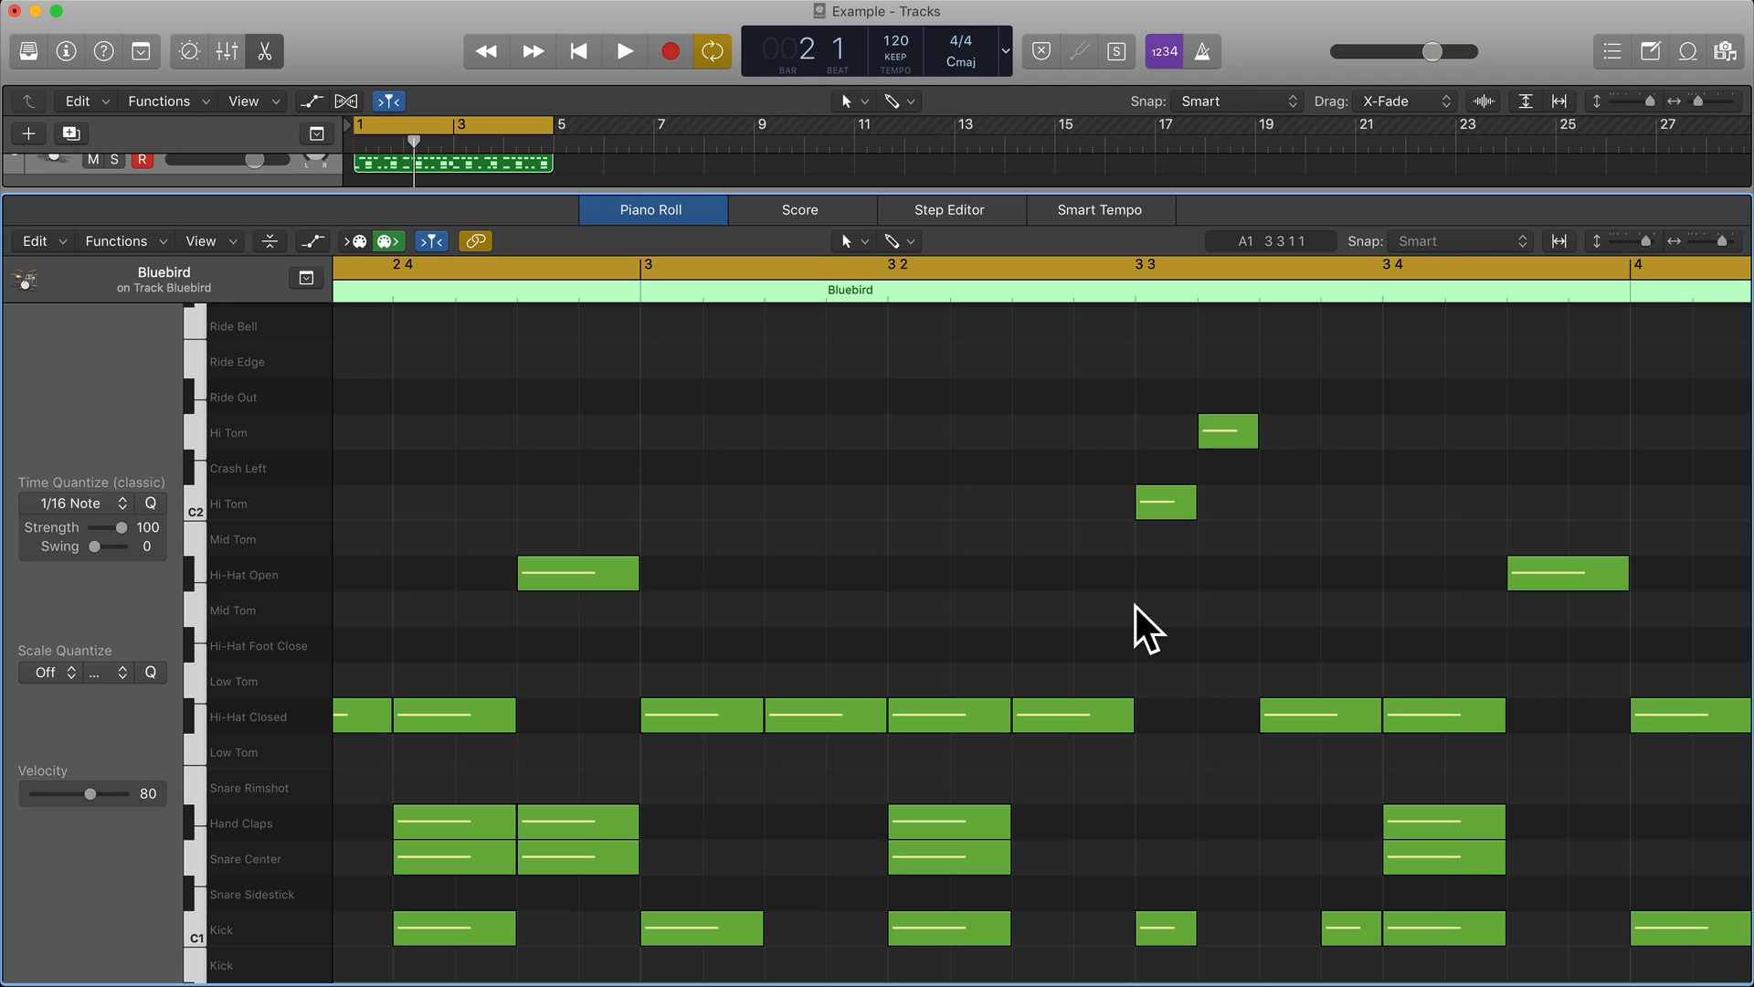
{"action": "key", "text": "space"}
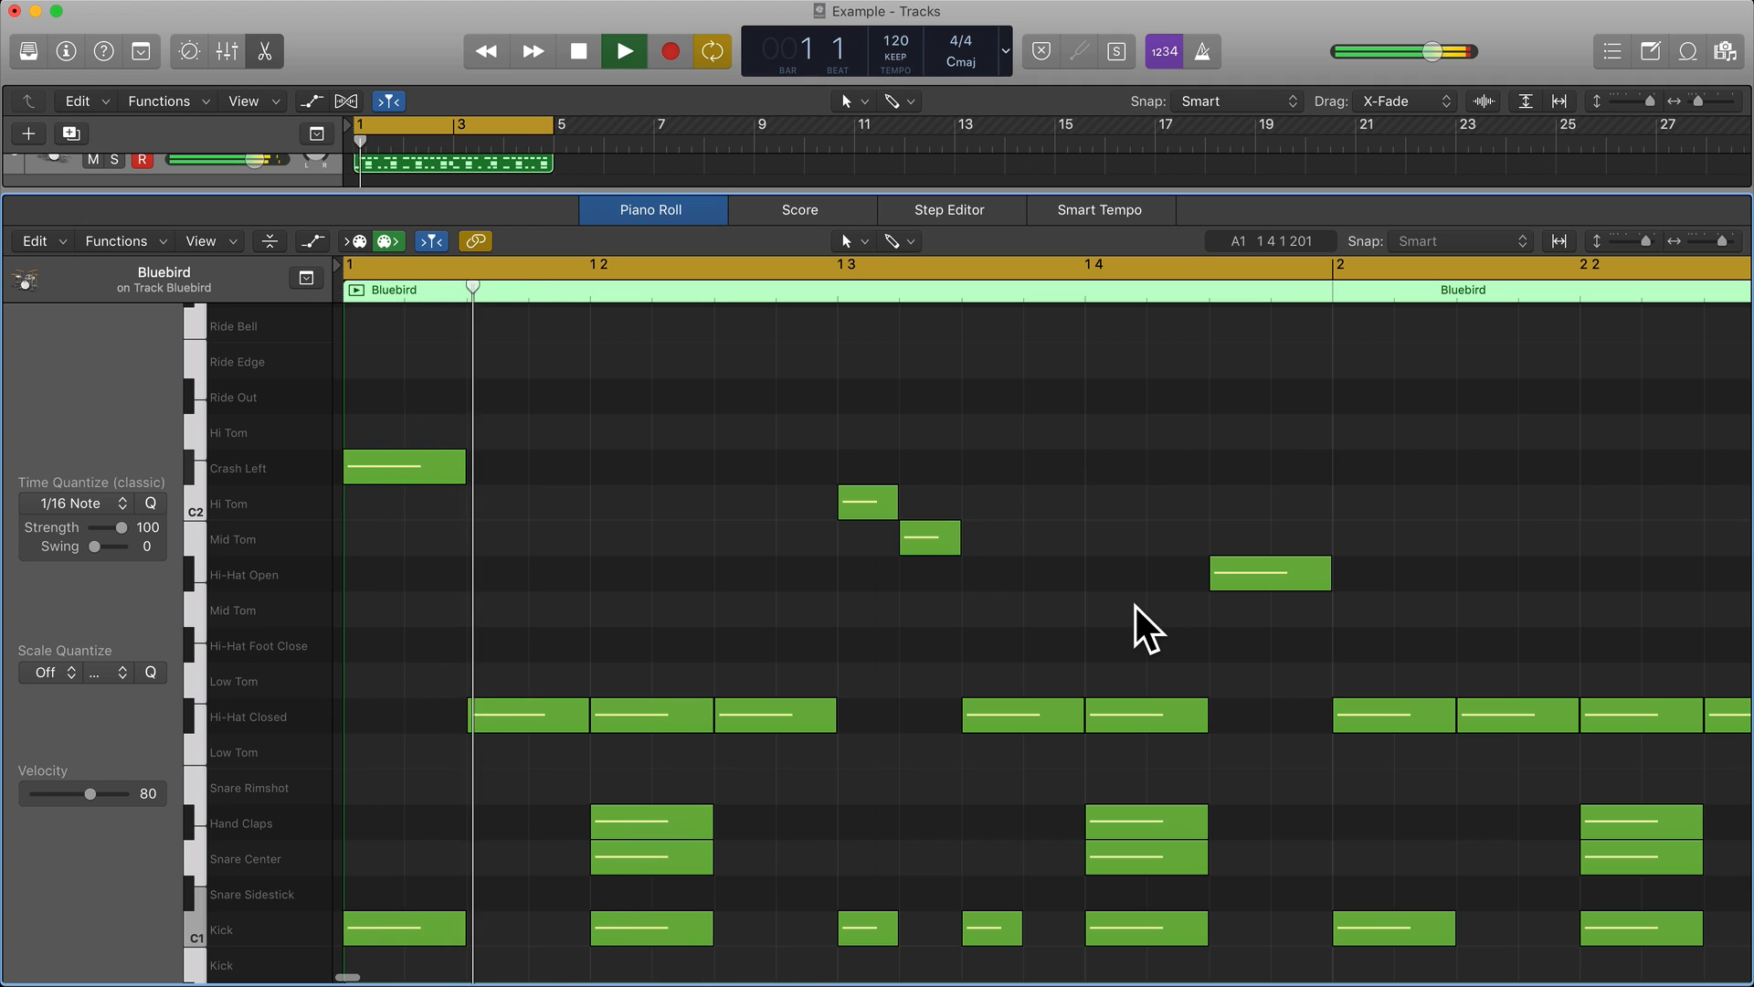
{"action": "key", "text": "space"}
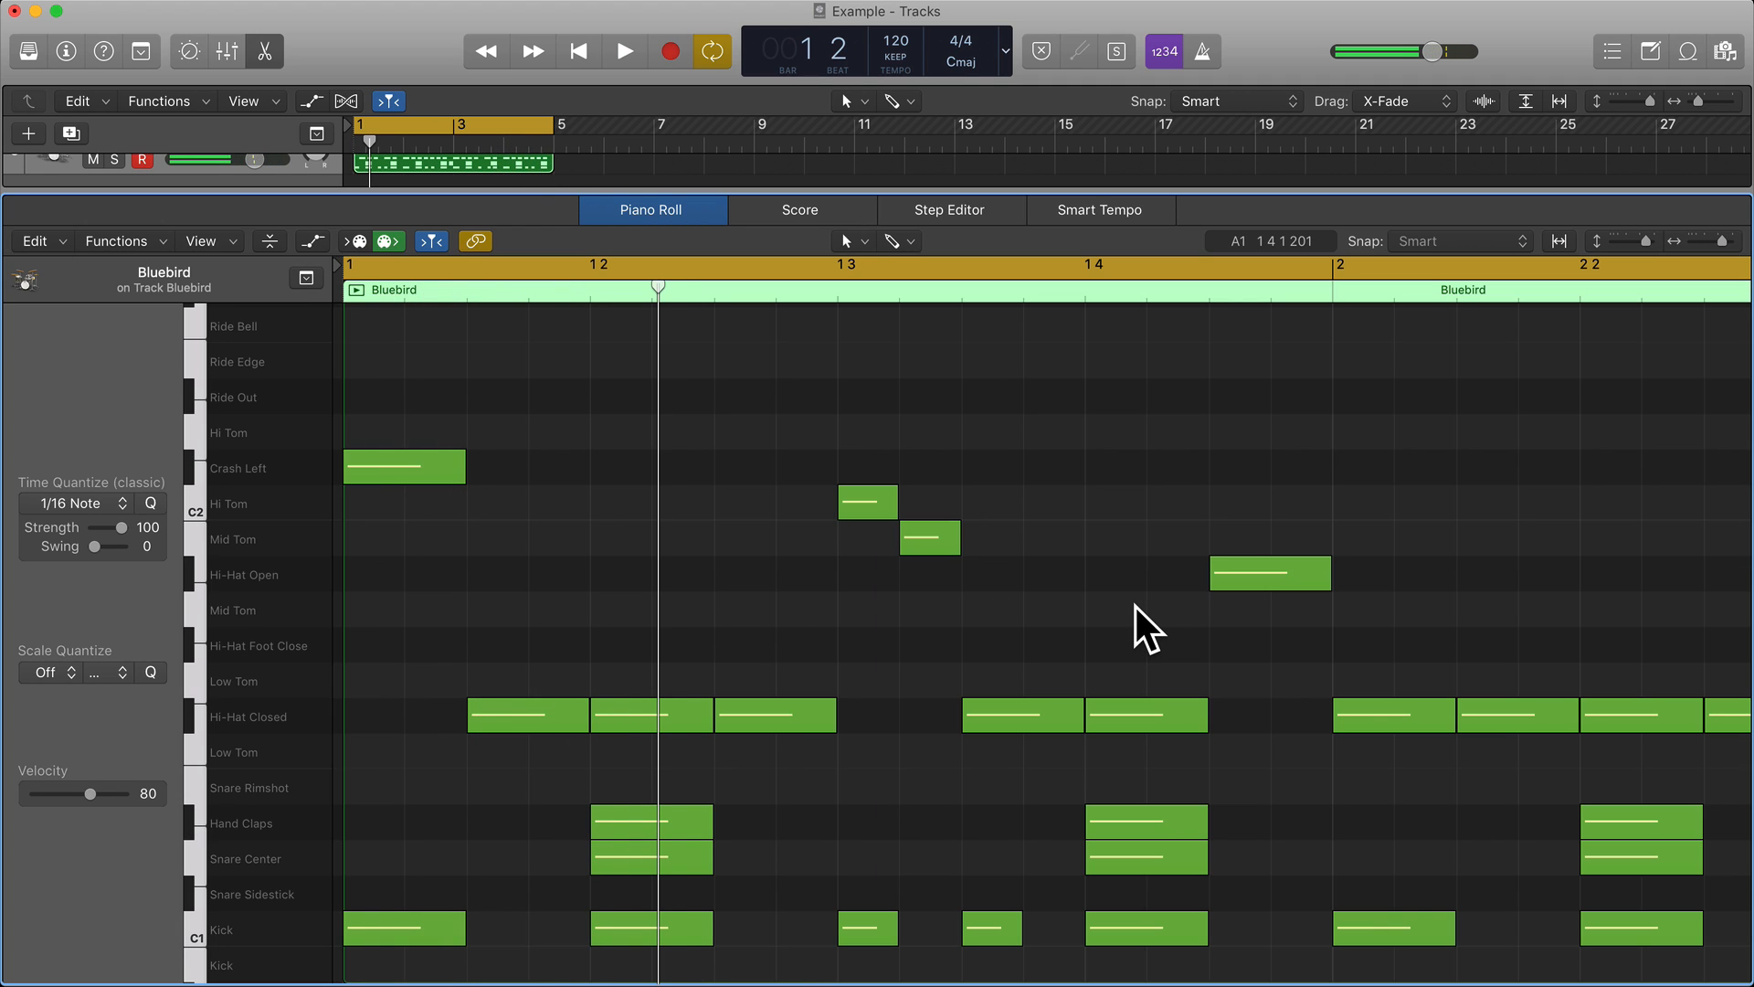